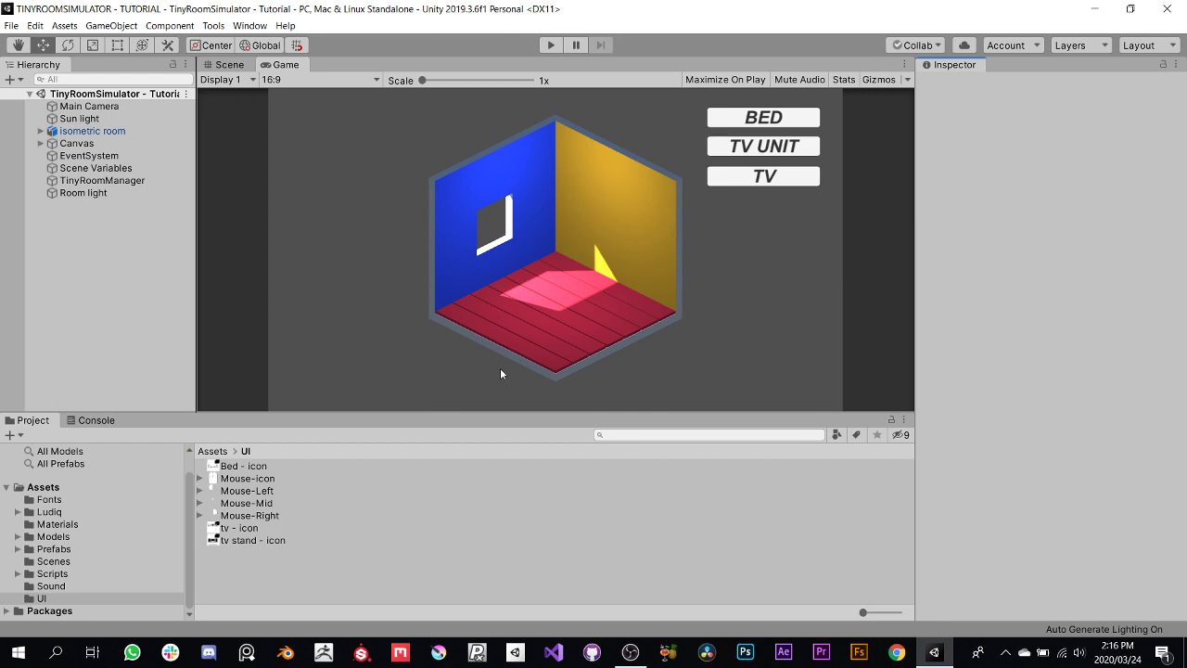
- View the TinyRoomSimulatorC# - Tutorial scene from the Scenes folder and return to the TinyRoomSimulator - Tutorial scene
click(52, 562)
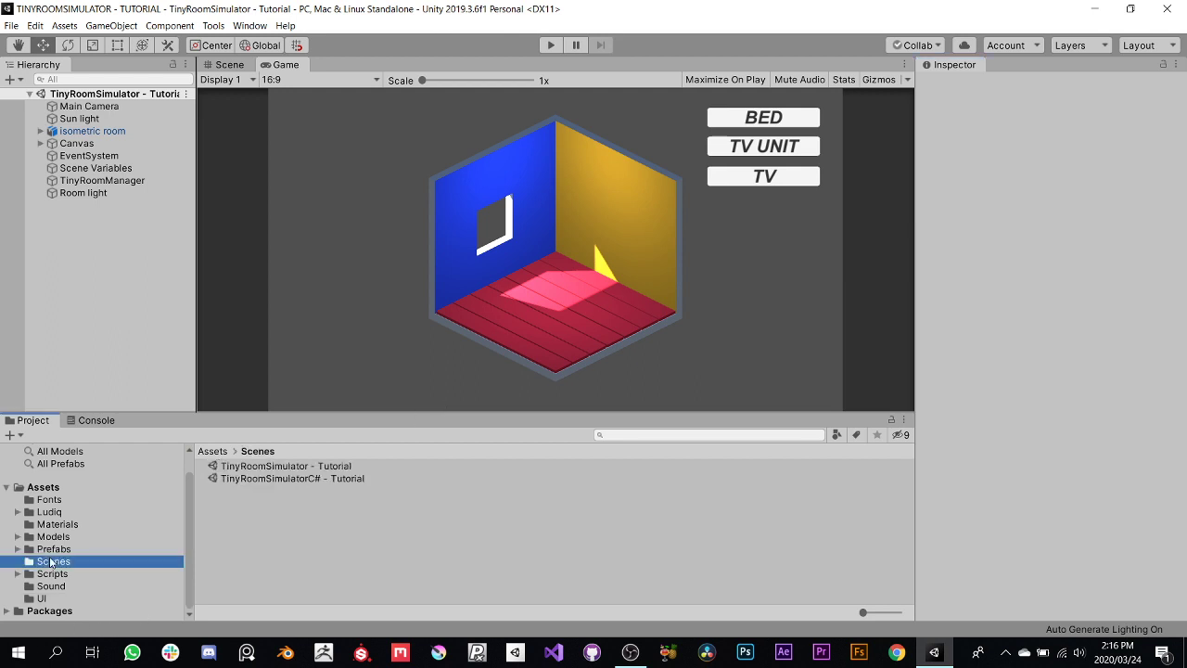
double_click(278, 478)
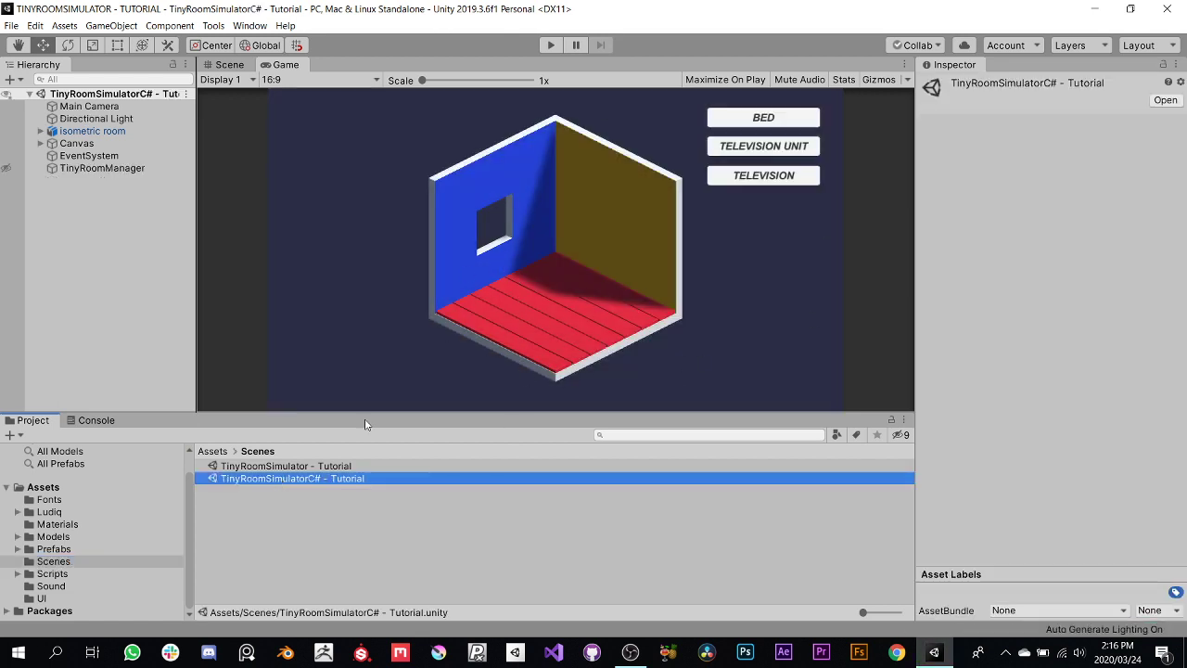
double_click(310, 466)
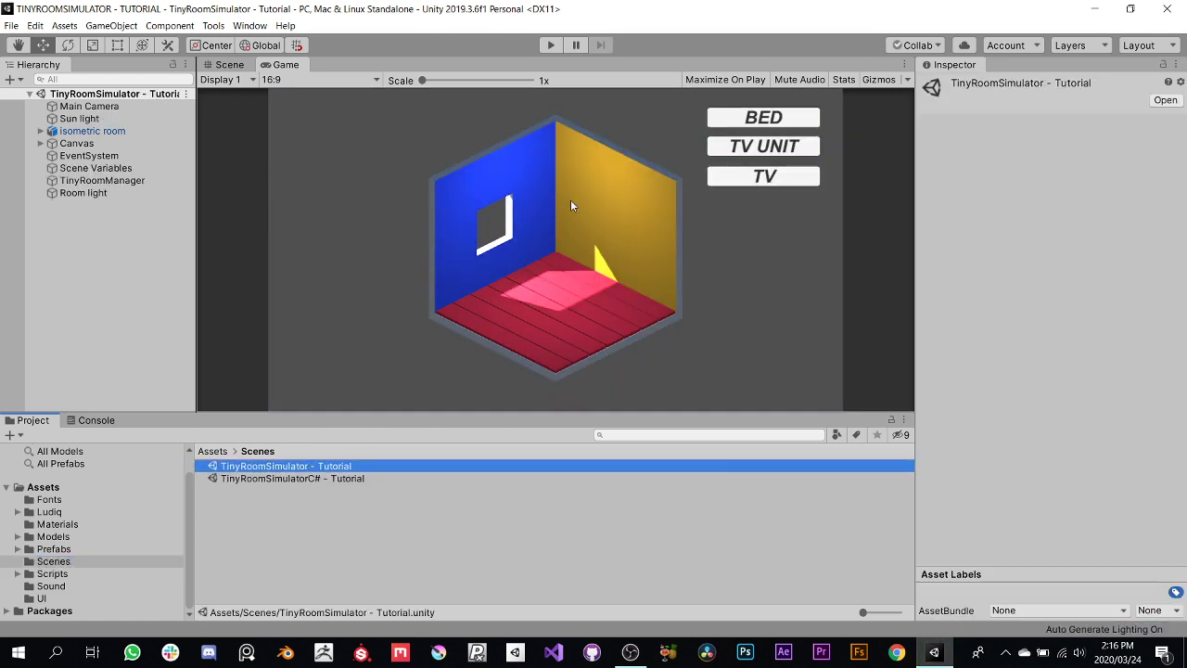
- Examine the placement and light settings of the Sun light and the Room light in the scene view
click(229, 64)
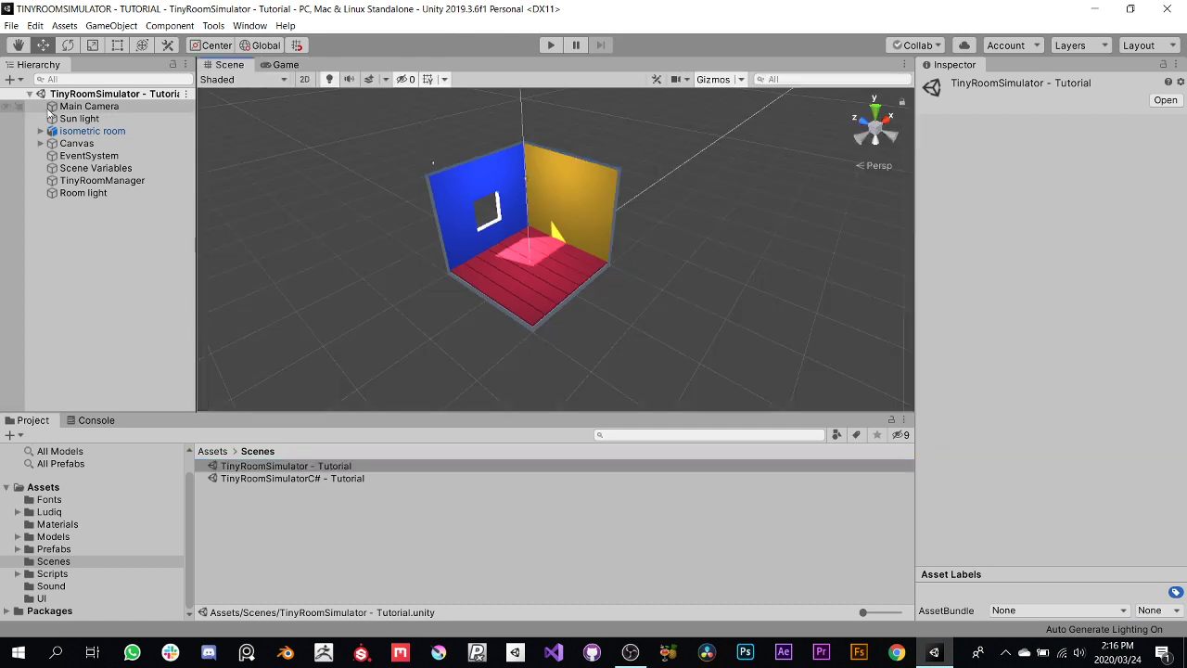
click(79, 119)
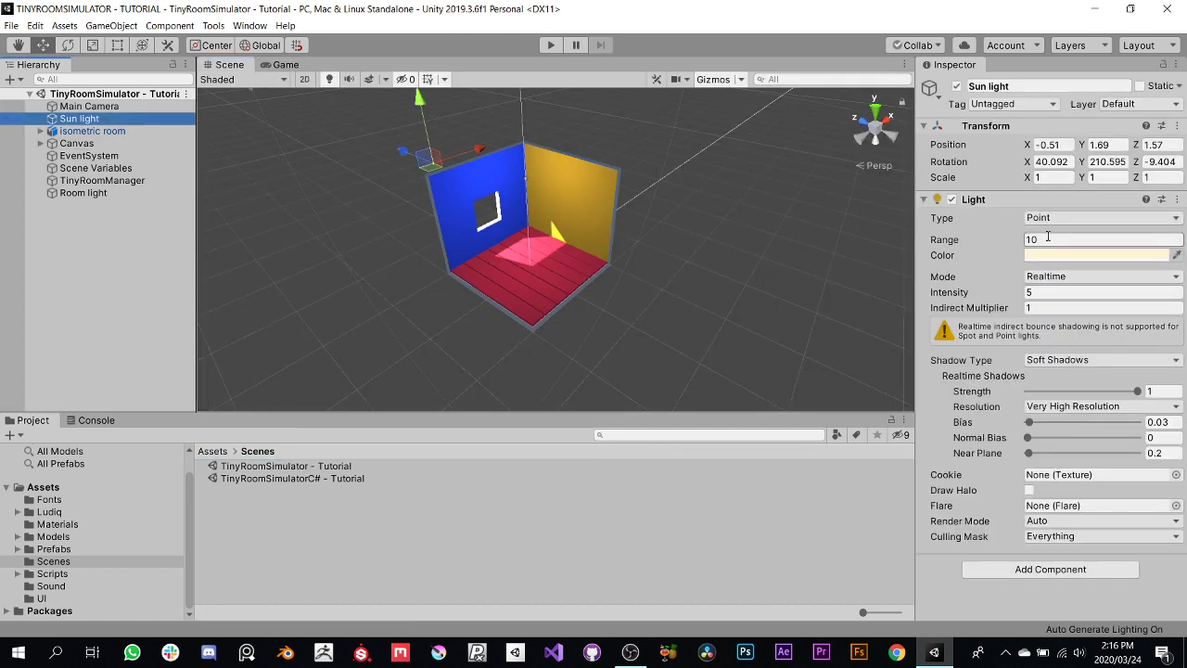
alt+drag(366, 271, 798, 190)
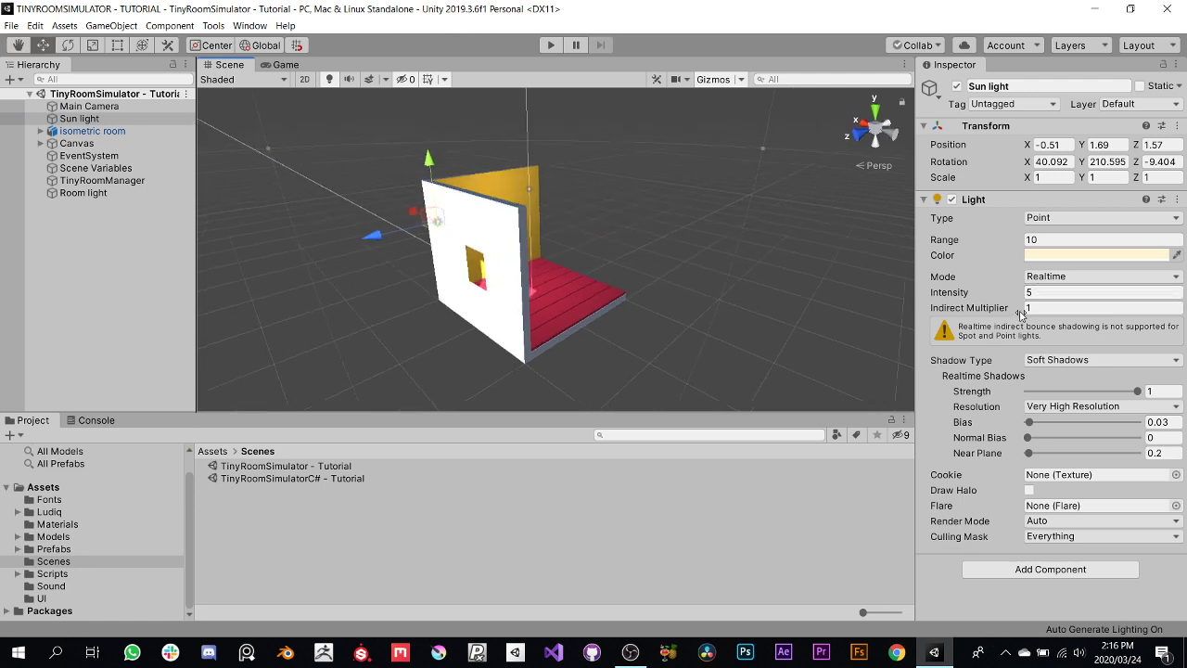
alt+drag(649, 334, 511, 217)
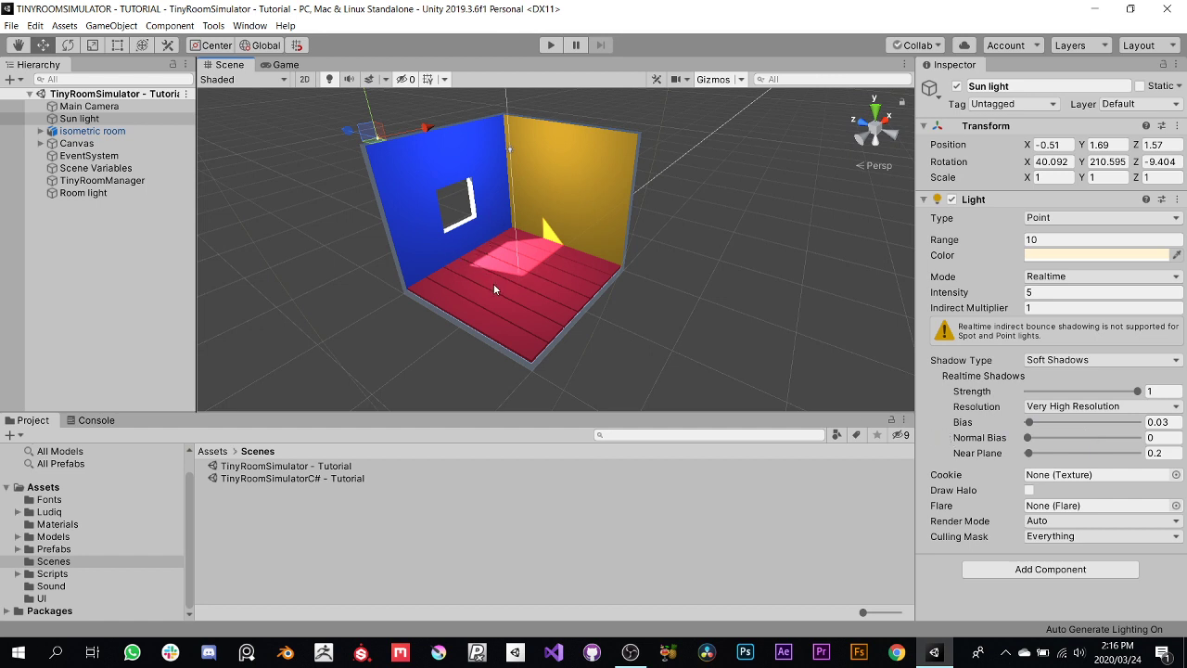
click(93, 193)
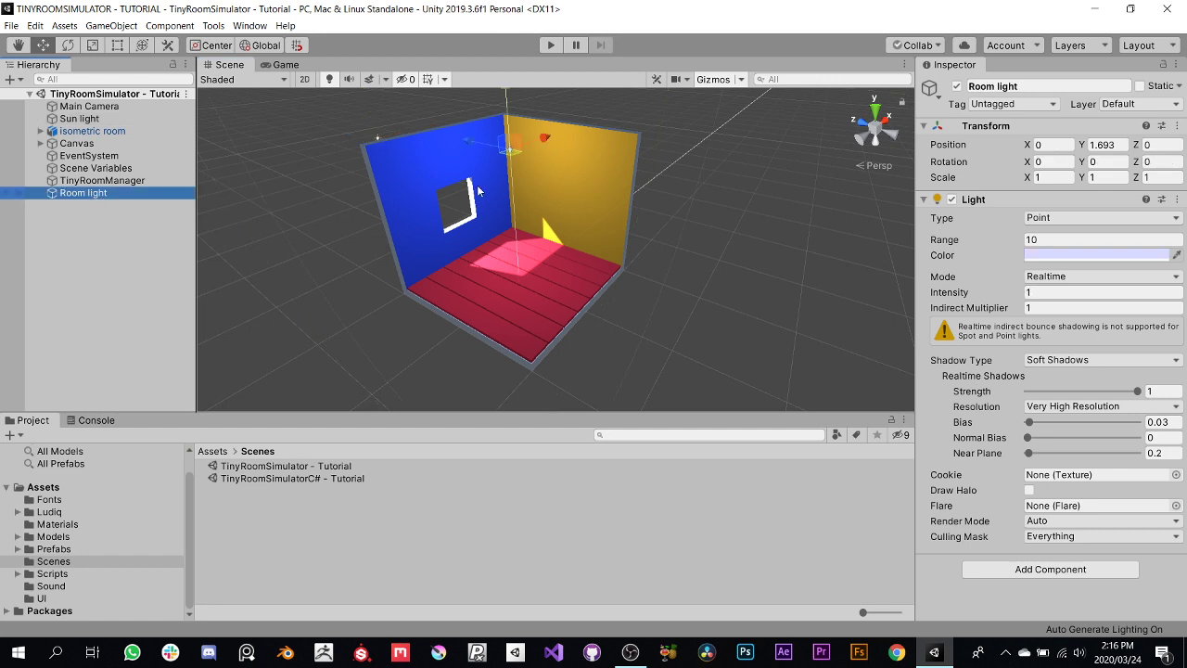
alt+drag(478, 190, 575, 288)
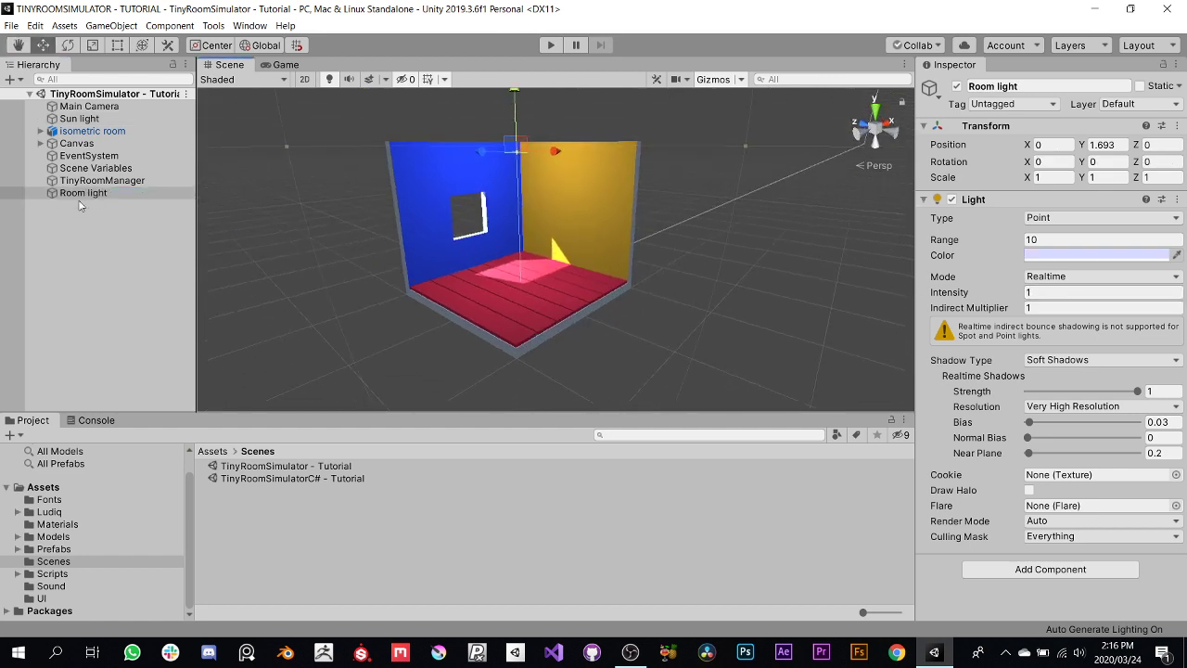
click(102, 119)
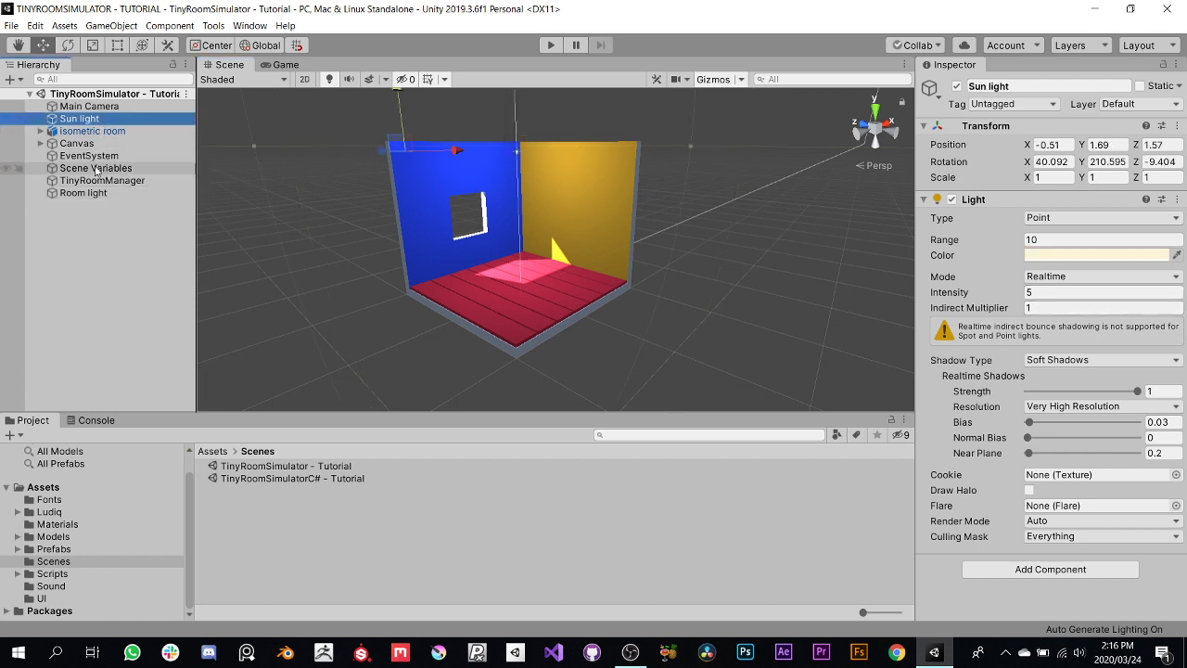
click(83, 193)
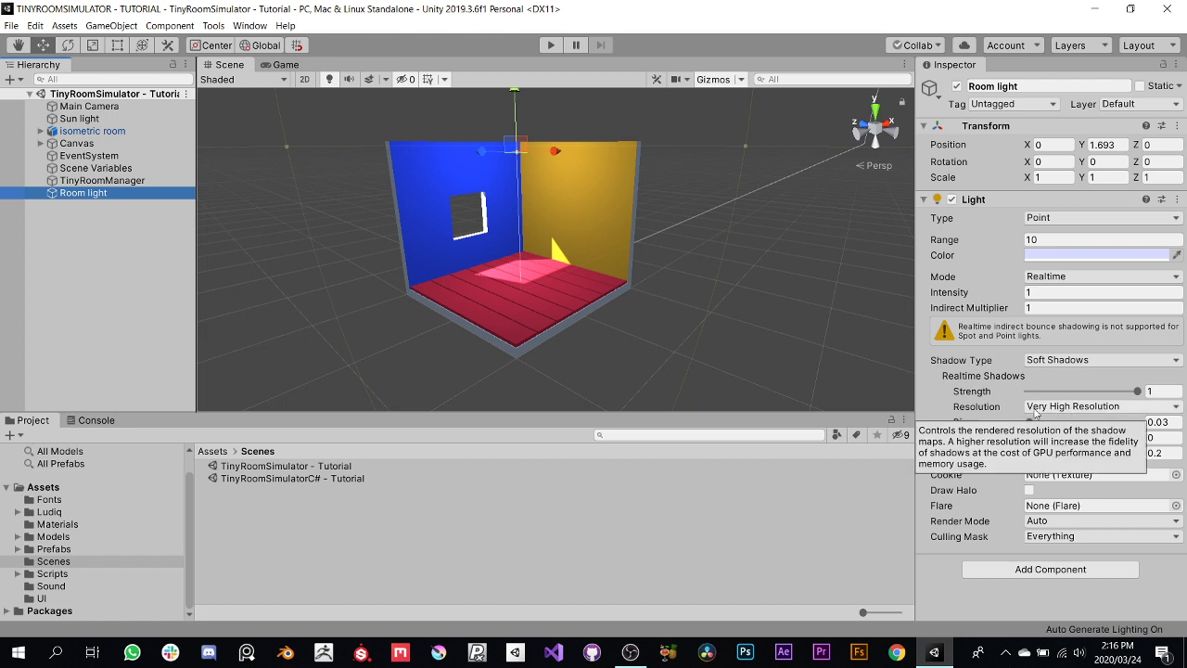
click(51, 251)
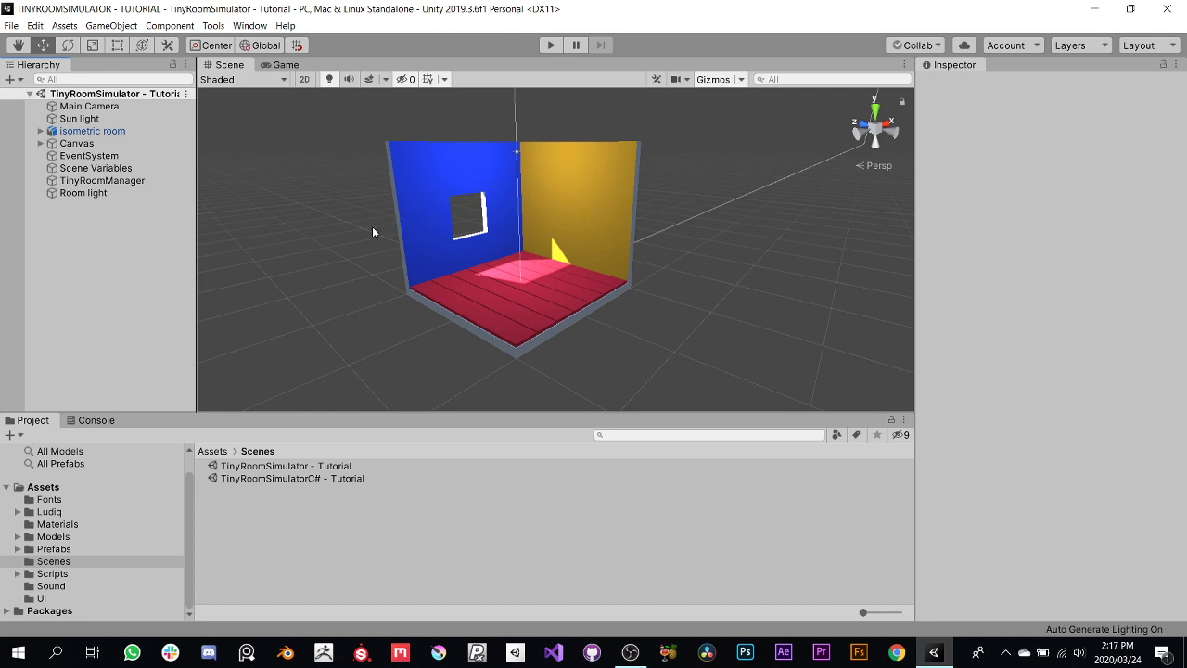
- Enable the Mesh Renderer on Collider 2, Roof Collider and Collider 1 inside the isometric room
click(40, 131)
click(91, 168)
shift+click(98, 180)
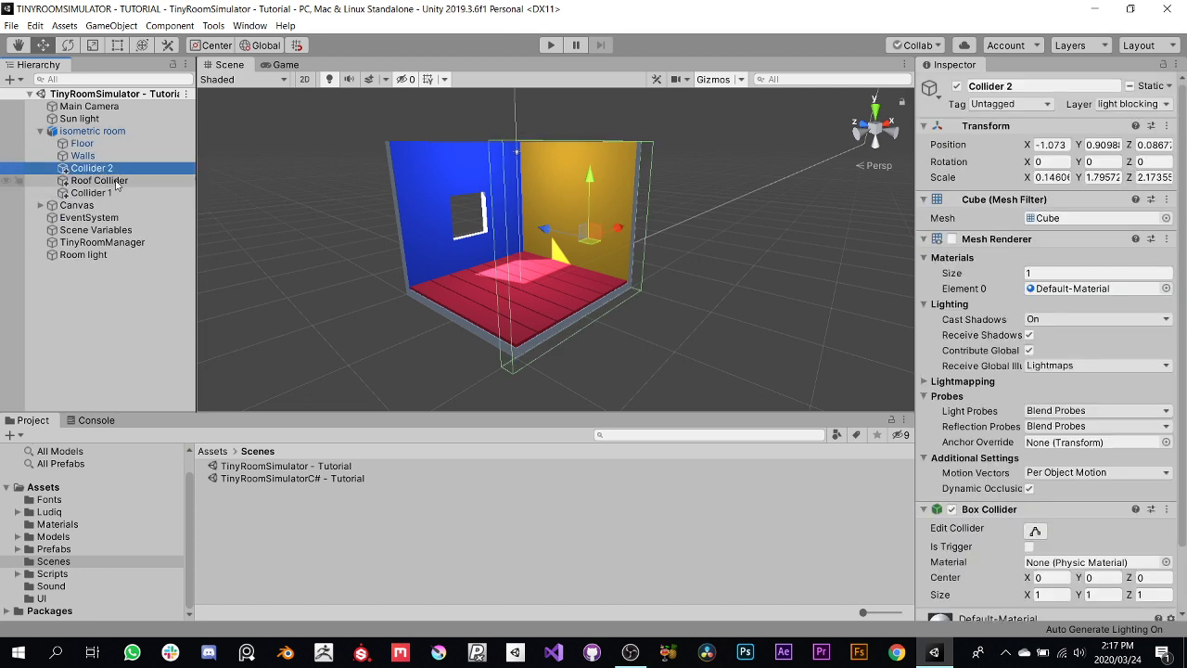
shift+click(96, 193)
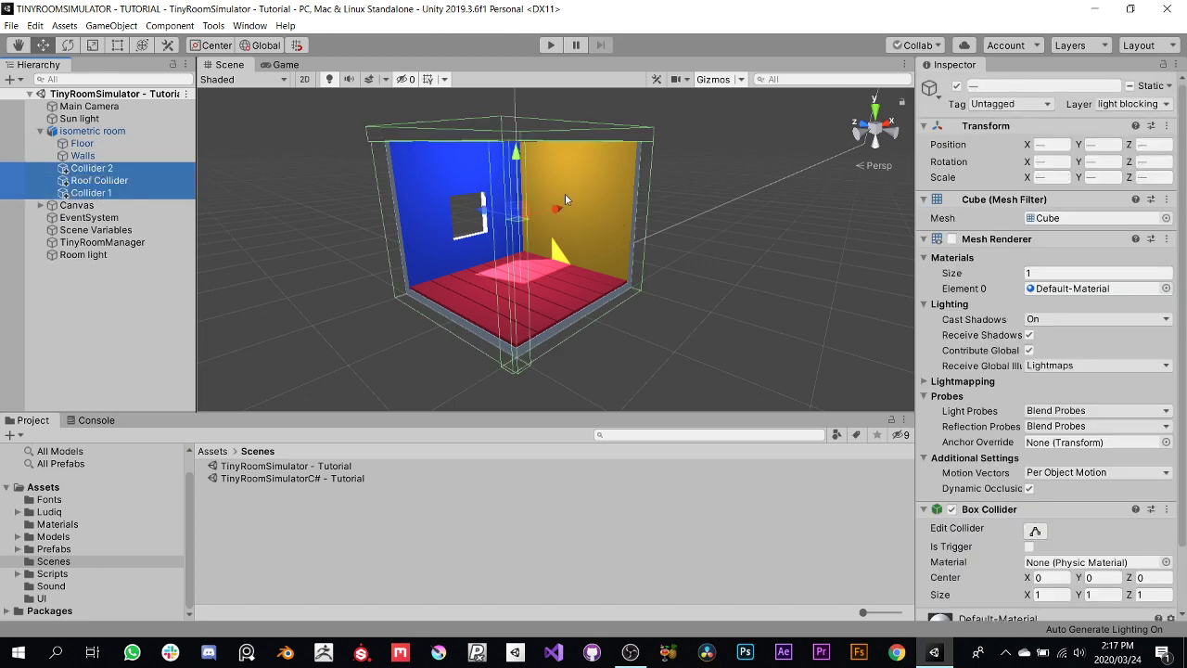
click(951, 239)
- Delete the Roof Collider covering the isometric room
alt+drag(736, 224, 599, 294)
click(478, 124)
click(477, 124)
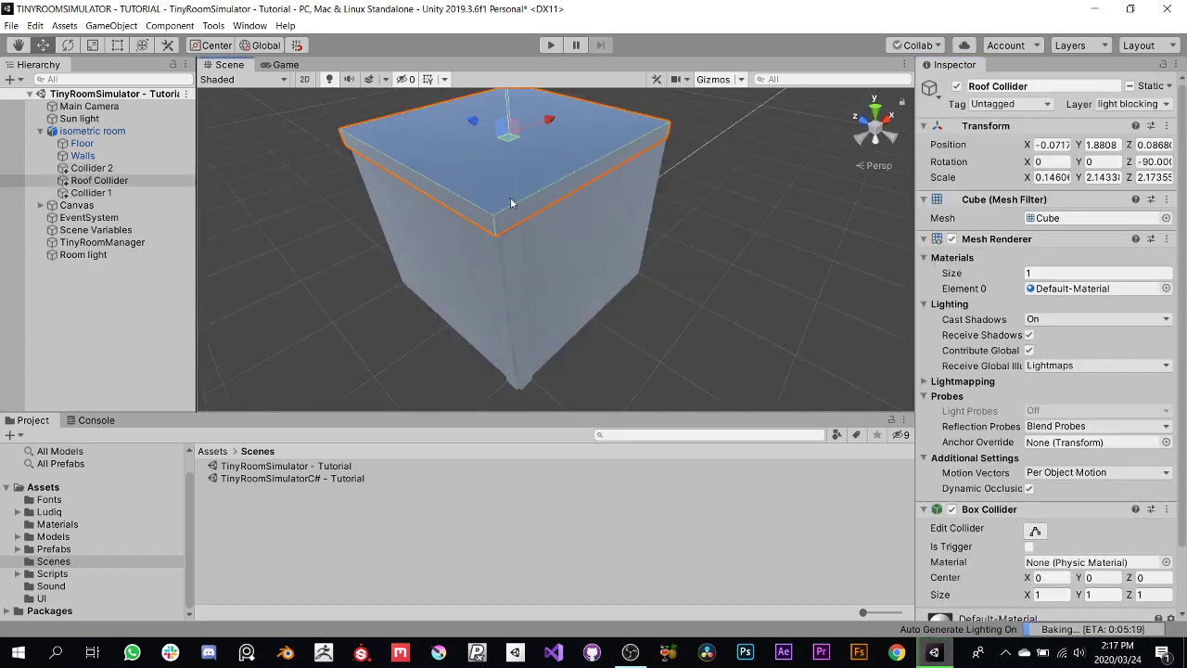
key(Delete)
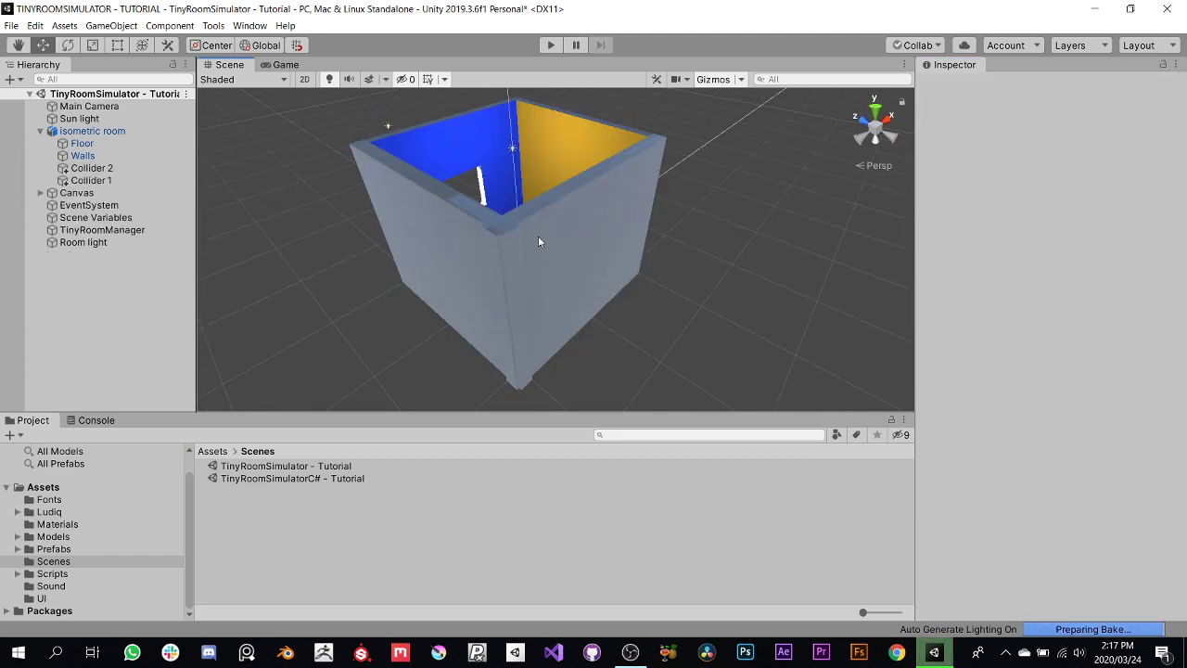
- Run the game with Collider 1 and Collider 2 selected, deactivate both, and place a bed overhanging the room's open front edge
alt+drag(538, 238, 340, 204)
click(475, 318)
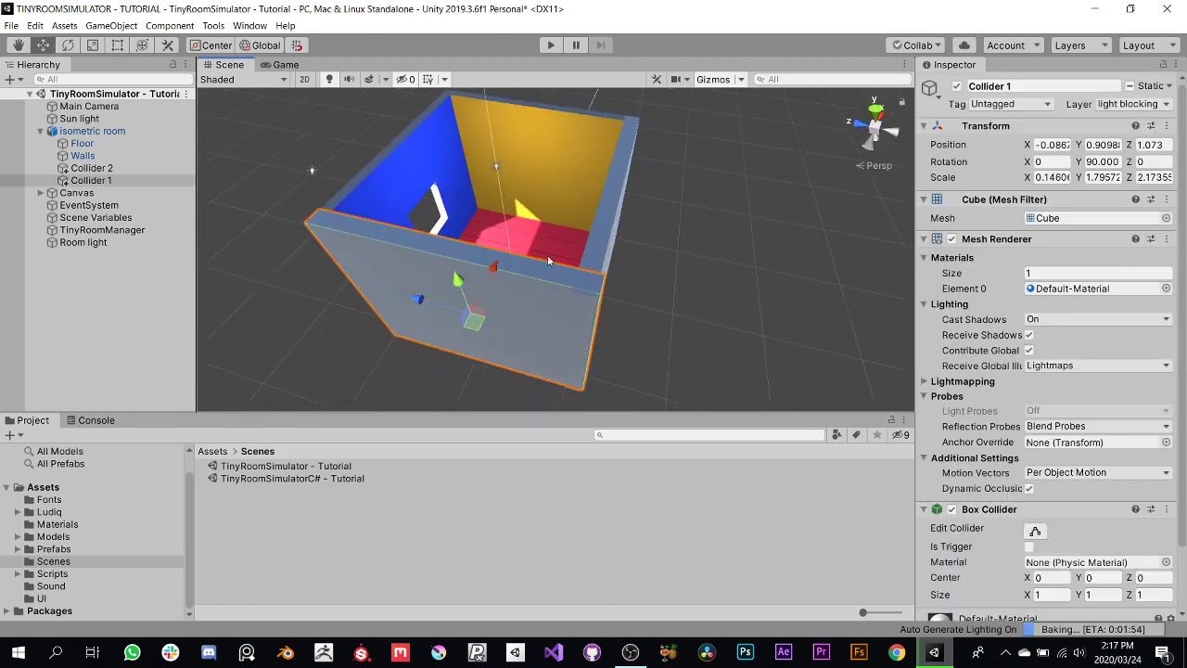
shift+click(612, 225)
alt+drag(612, 226, 535, 220)
click(551, 45)
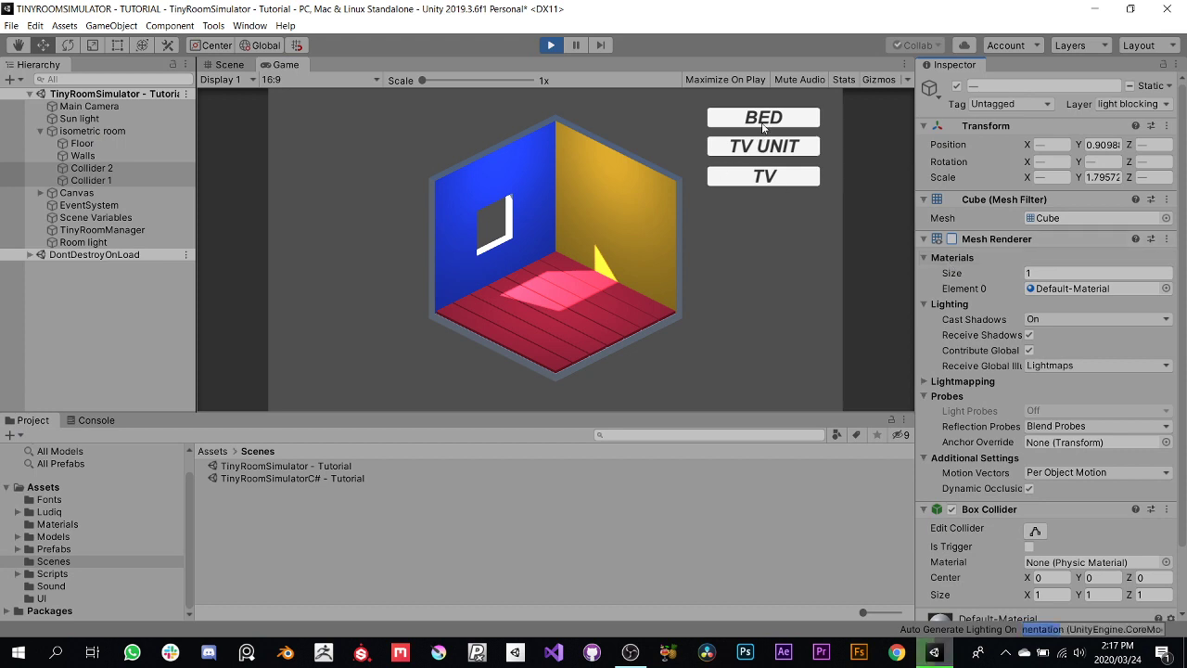
click(763, 120)
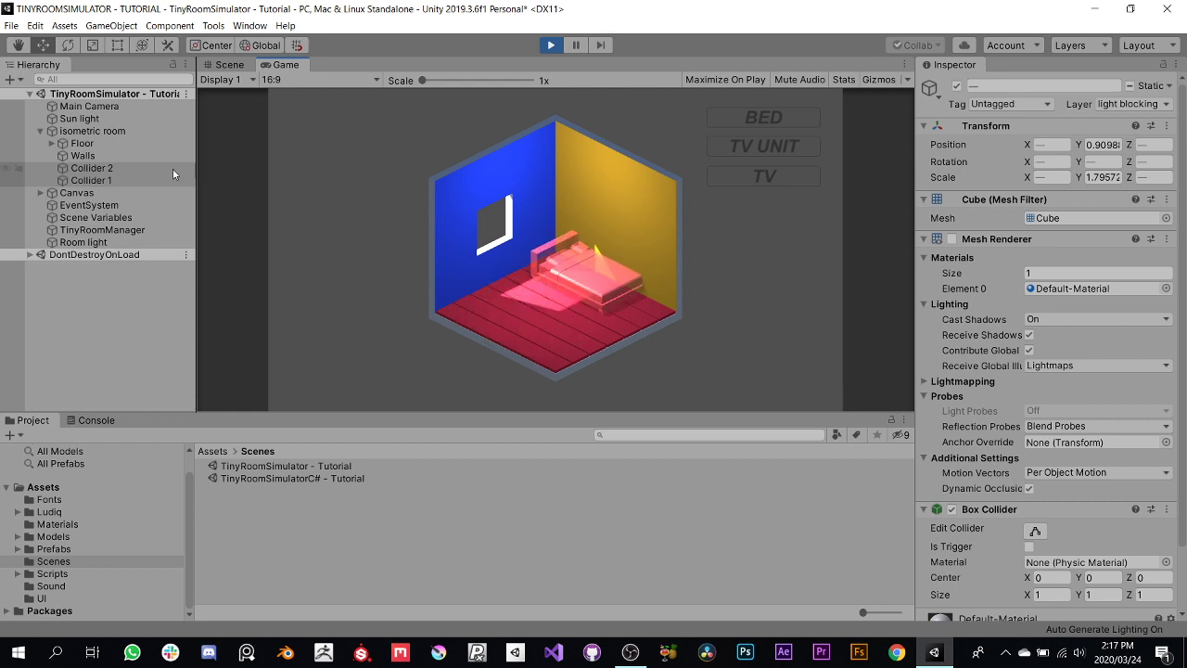
click(957, 86)
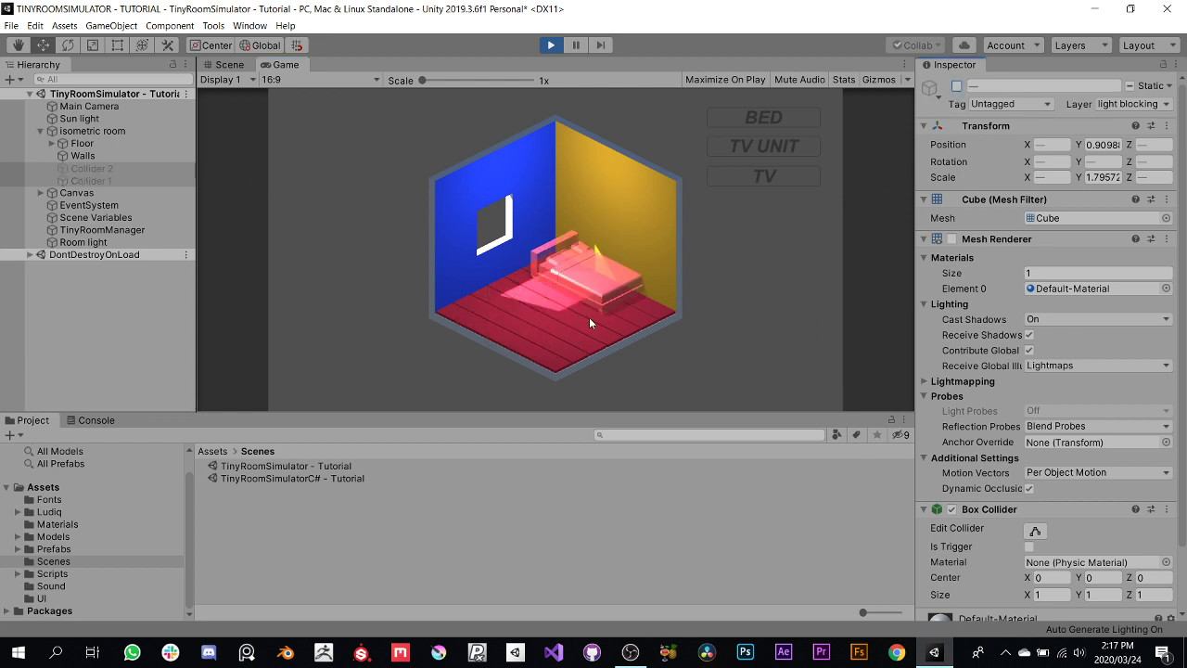
click(511, 347)
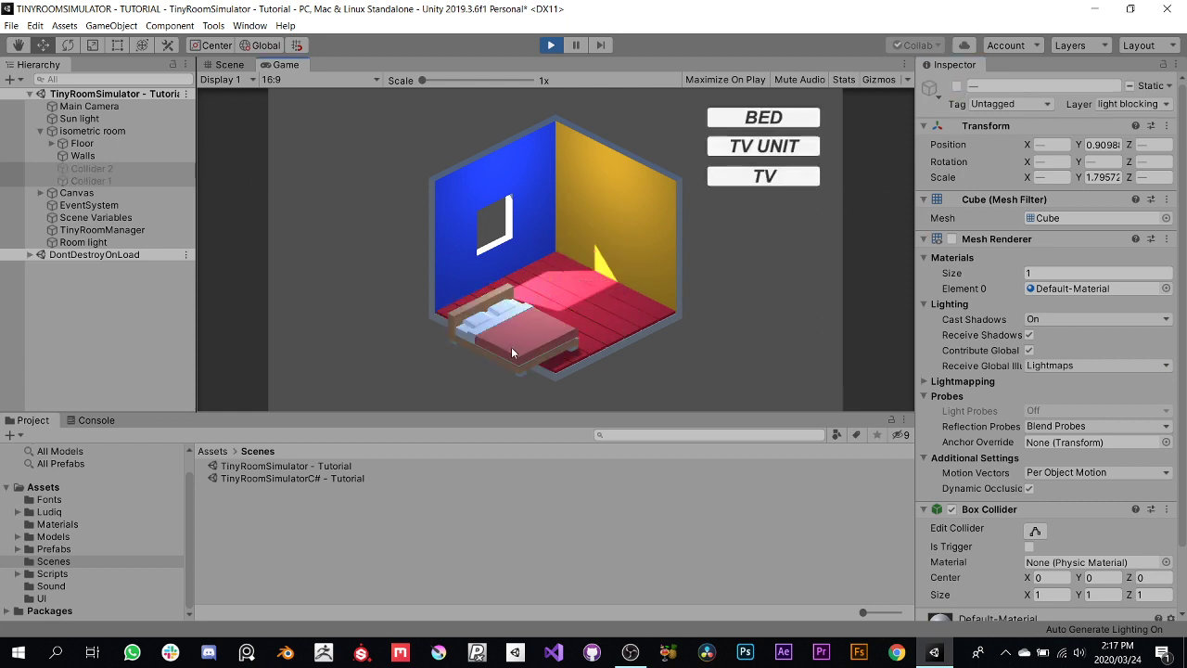
- Reactivate both colliders in the running game and place a second bed inside the room by the yellow wall
click(951, 240)
click(956, 86)
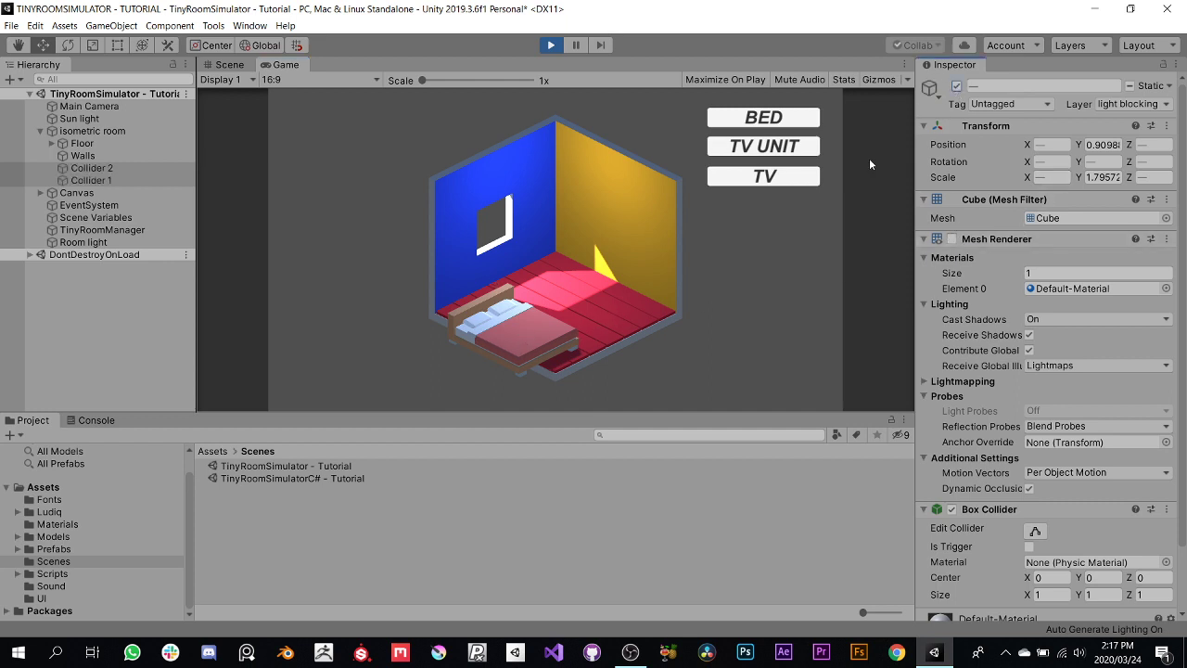
click(778, 120)
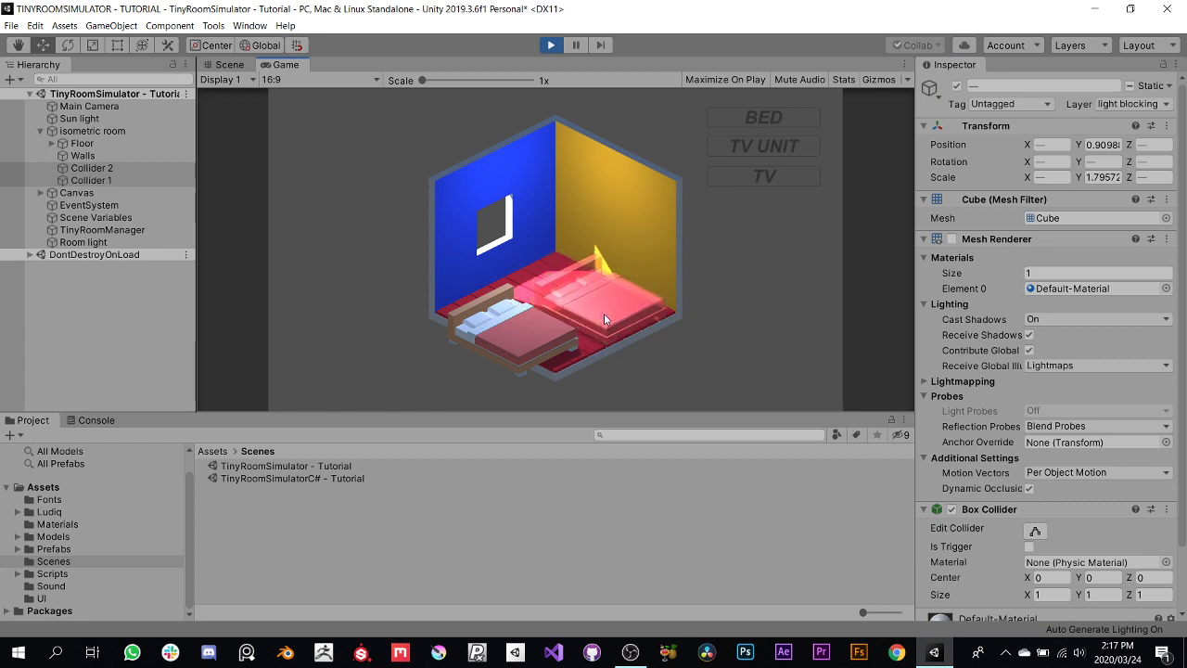
click(604, 313)
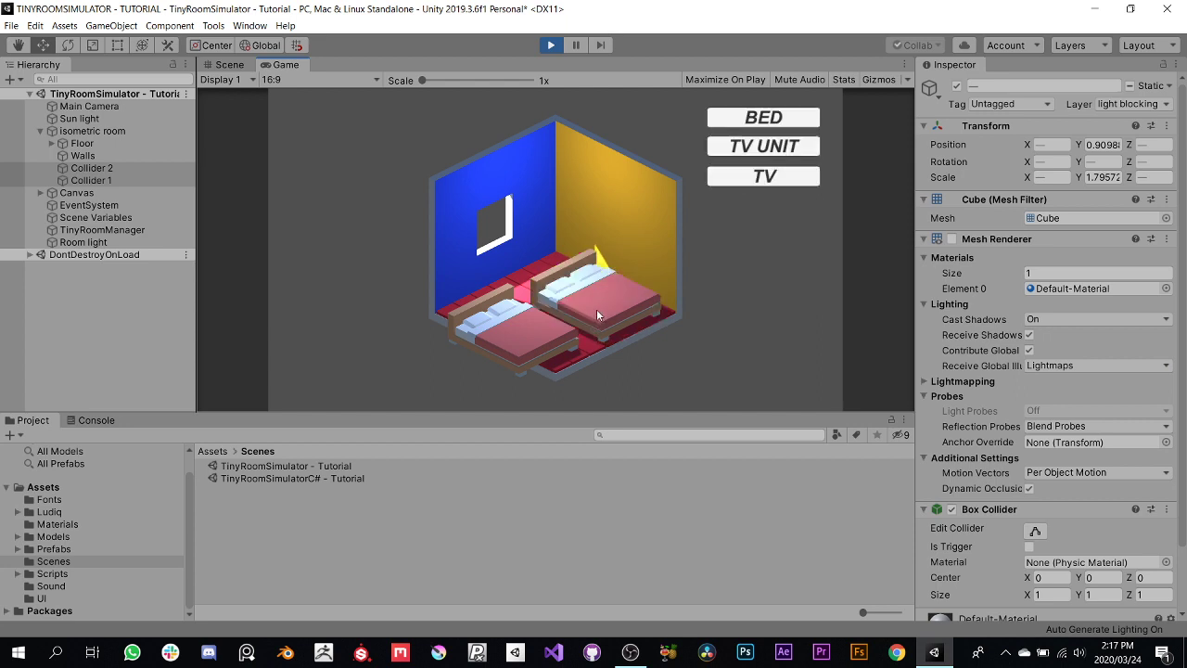
- Remove both placed beds from the room and stop the game
click(535, 330)
click(578, 311)
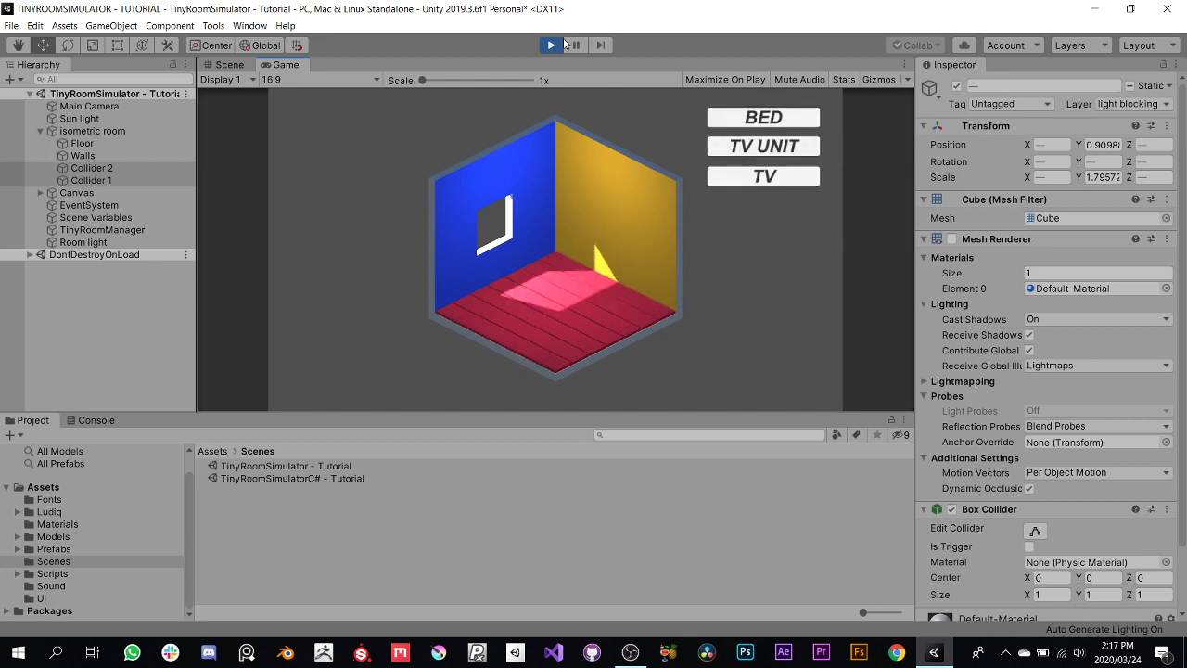
click(554, 44)
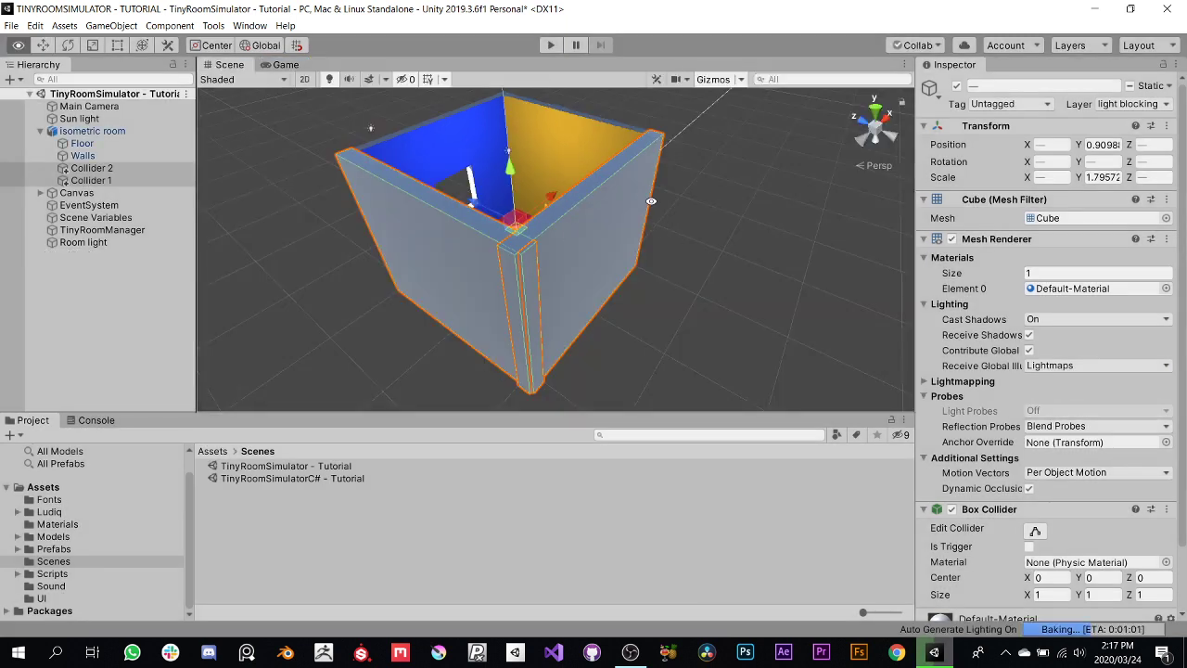
- Remove the Mesh Renderer and Mesh Filter components from Collider 1 and Collider 2, keeping only their Box Colliders
alt+drag(651, 200, 567, 226)
scroll(568, 226, down, 2)
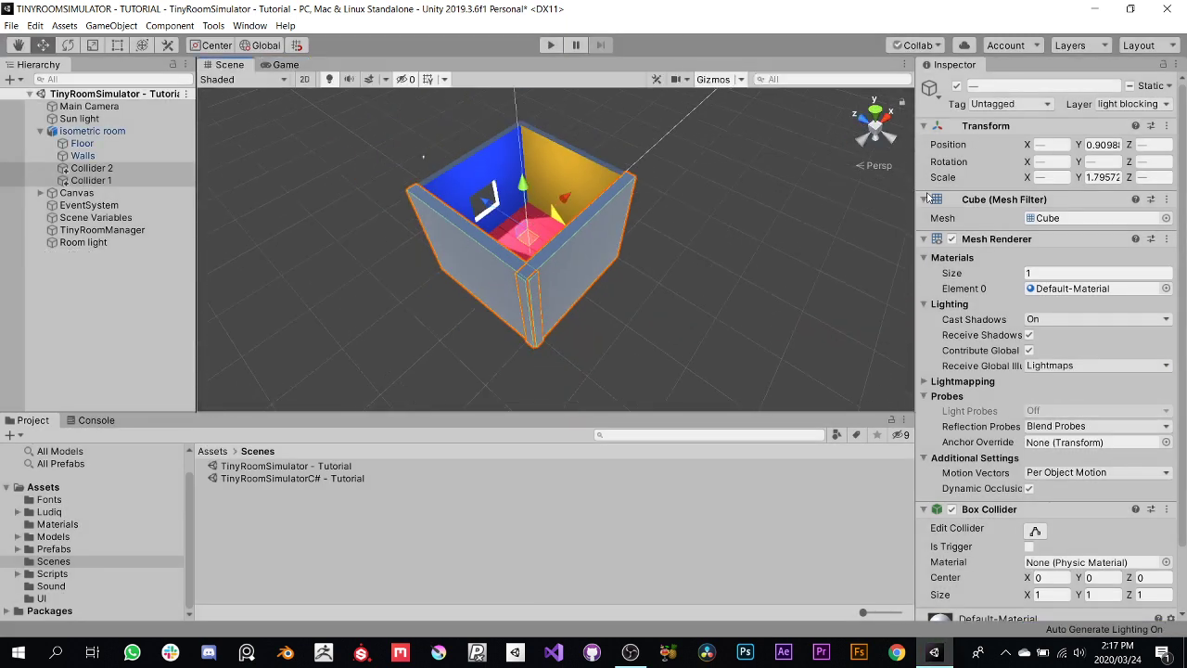
click(952, 239)
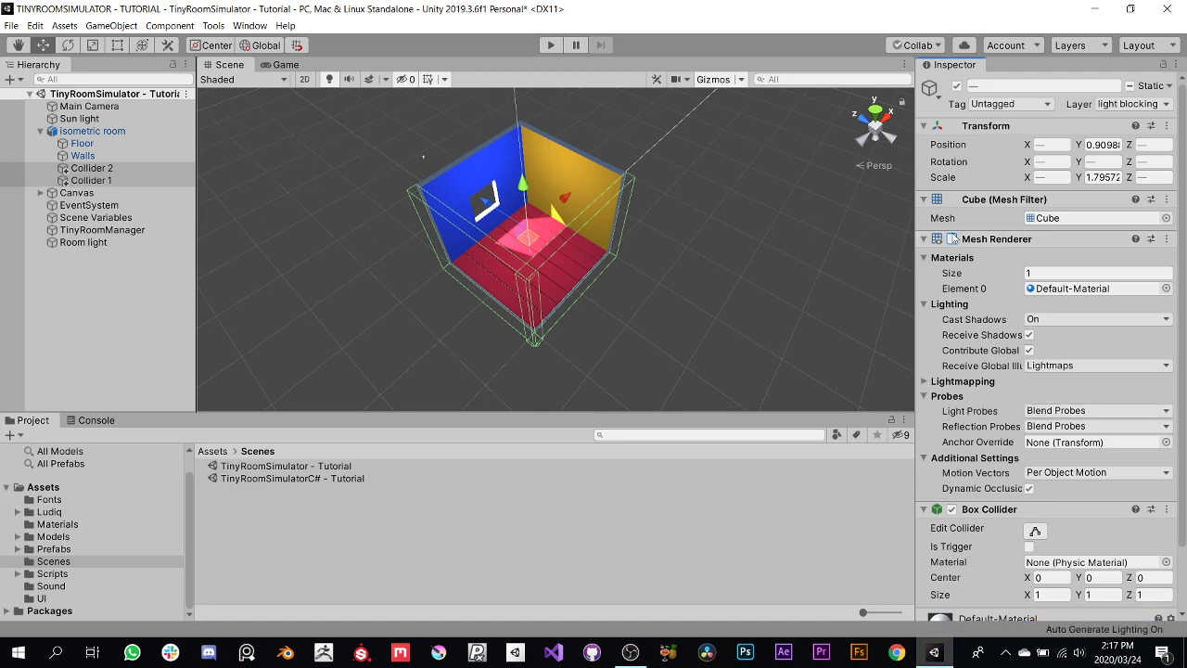
right_click(989, 244)
click(1050, 300)
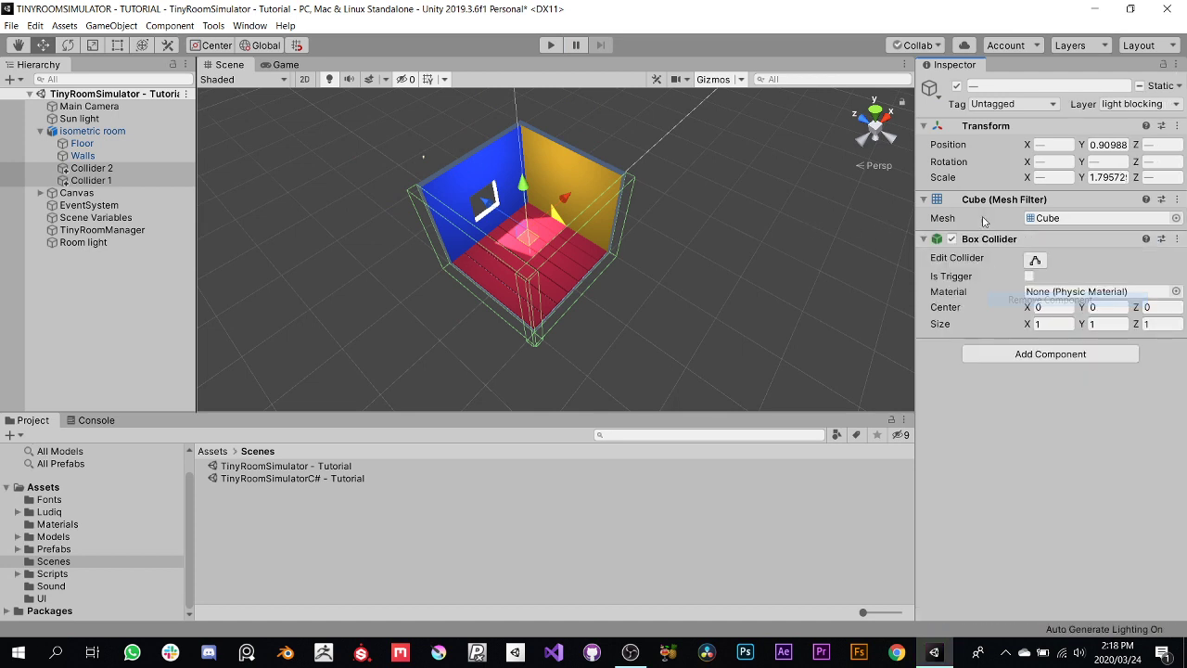
right_click(980, 204)
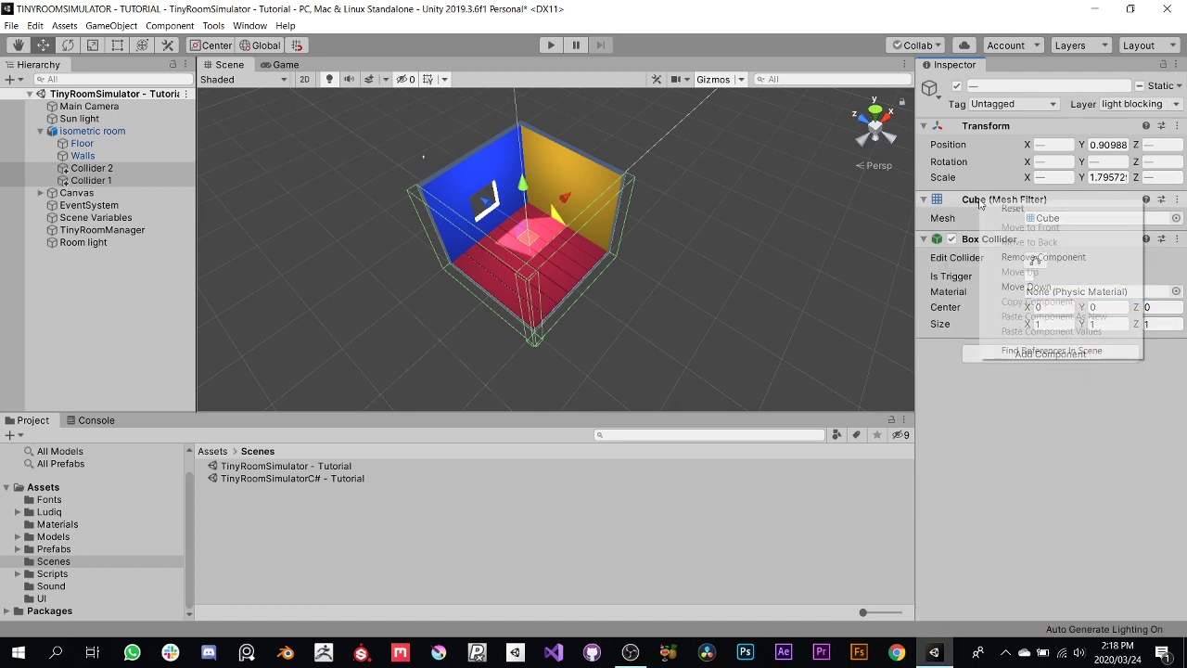
click(1048, 257)
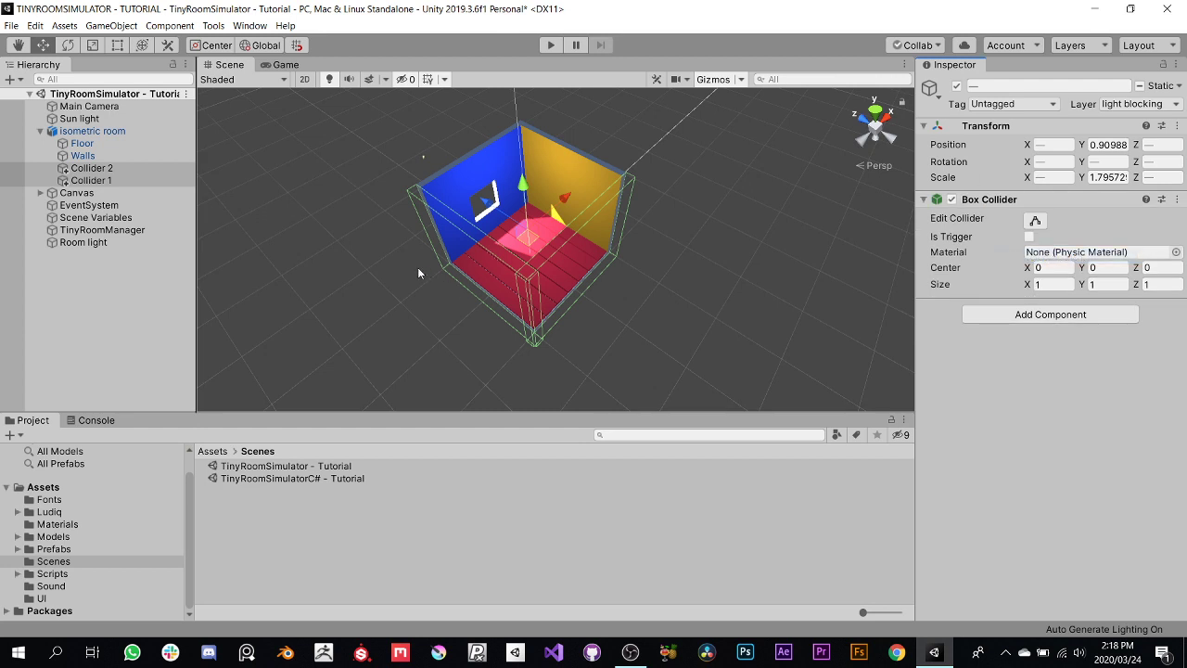
alt+drag(418, 272, 423, 218)
scroll(423, 218, up, 4)
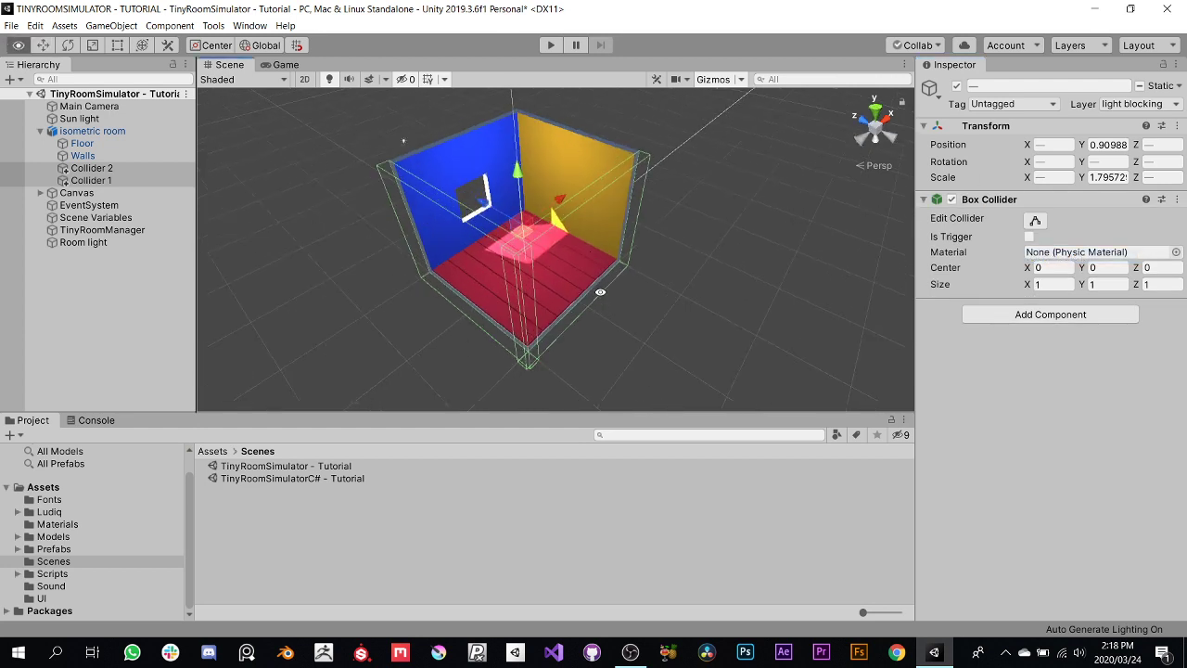
alt+drag(599, 291, 575, 270)
click(72, 268)
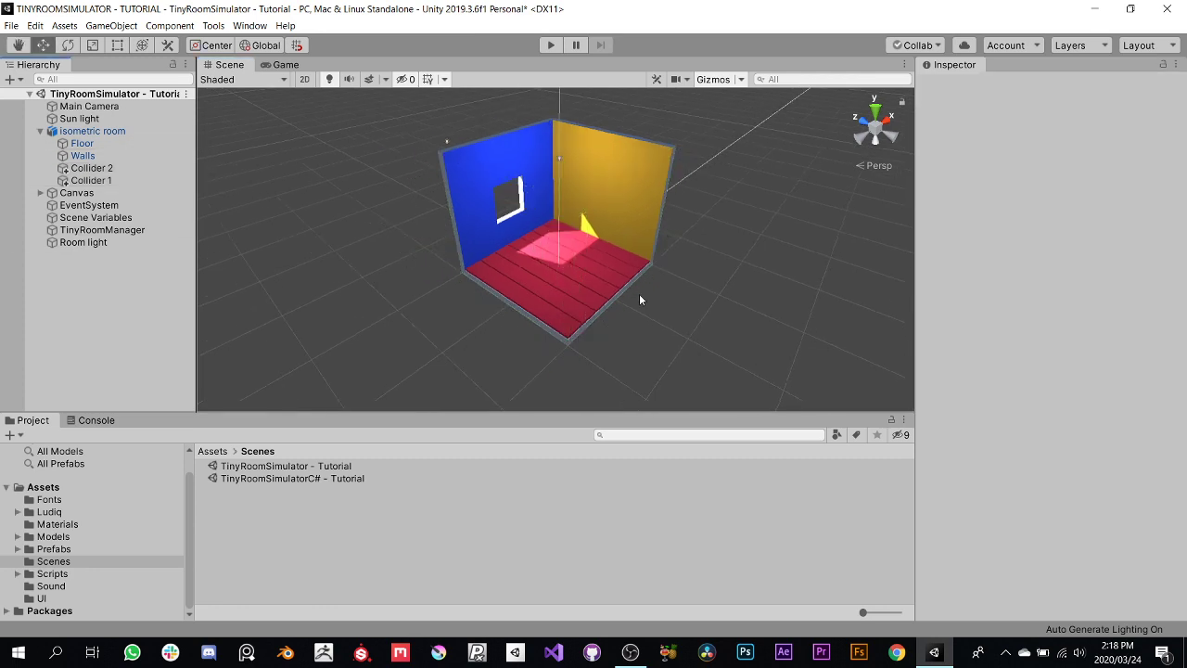
- Review the two remaining colliders in the isometric room's hierarchy, and collapse the isometric room object
click(93, 167)
click(98, 180)
drag(99, 181, 102, 163)
click(92, 283)
click(41, 131)
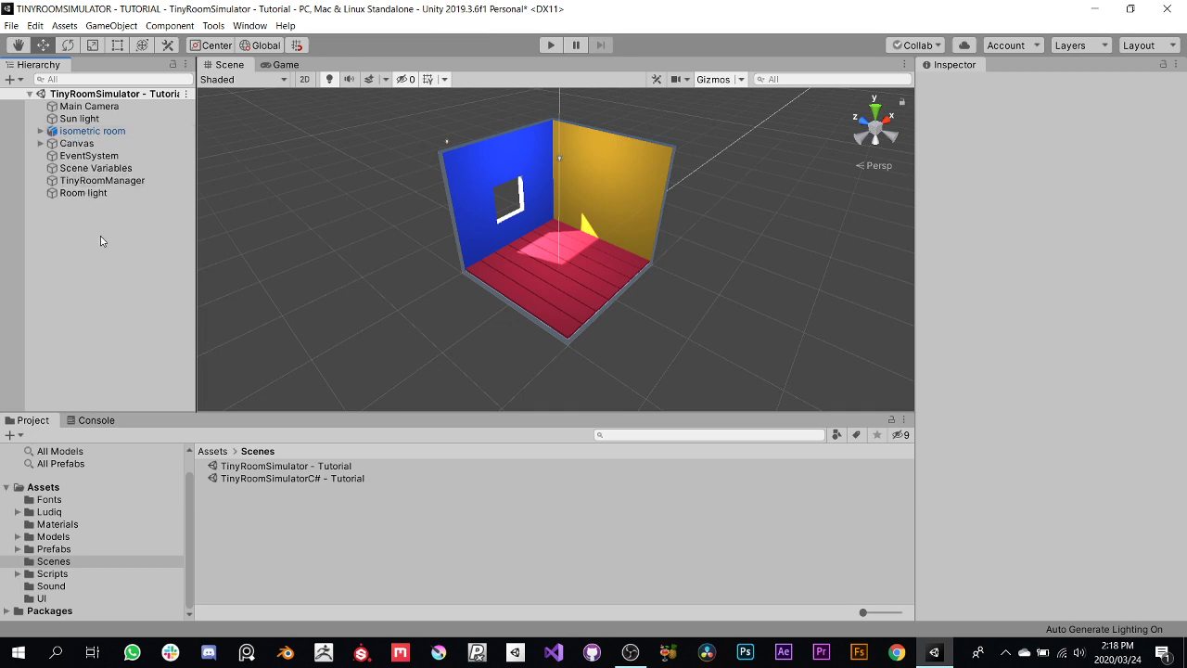
scroll(594, 213, up, 3)
alt+drag(613, 203, 552, 214)
alt+scroll(579, 189, down, 1)
middle_drag(556, 238, 545, 243)
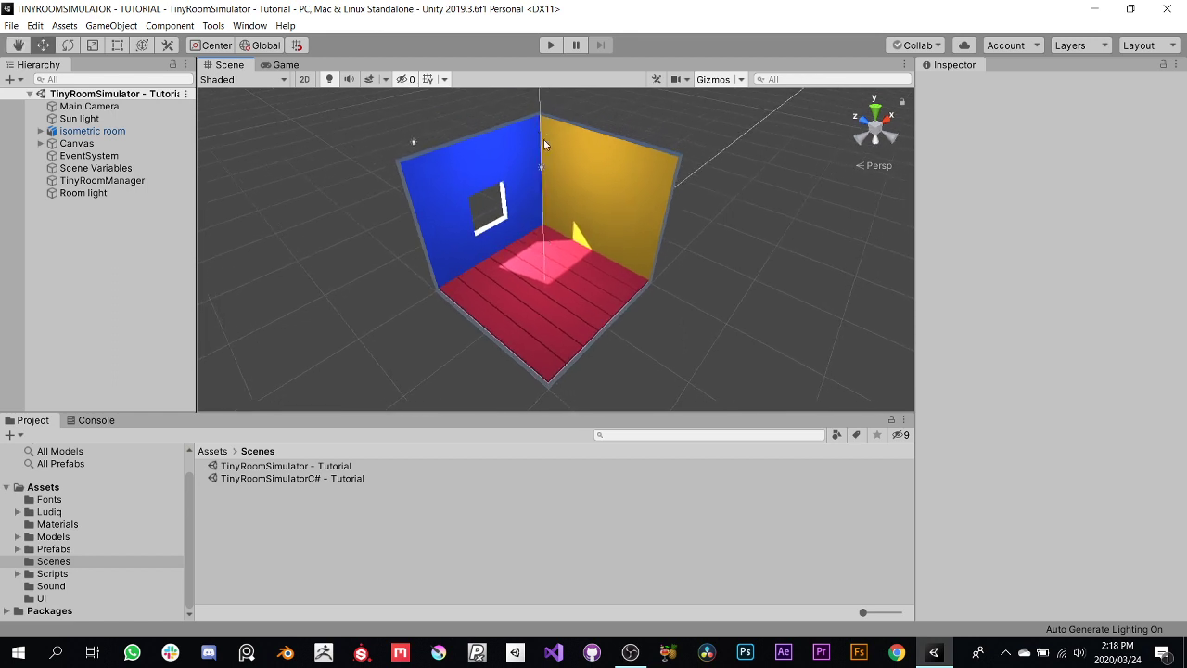
- In the Game view, set the Main Camera's background colour to hexadecimal 615E5E and save the scene
click(130, 243)
click(282, 65)
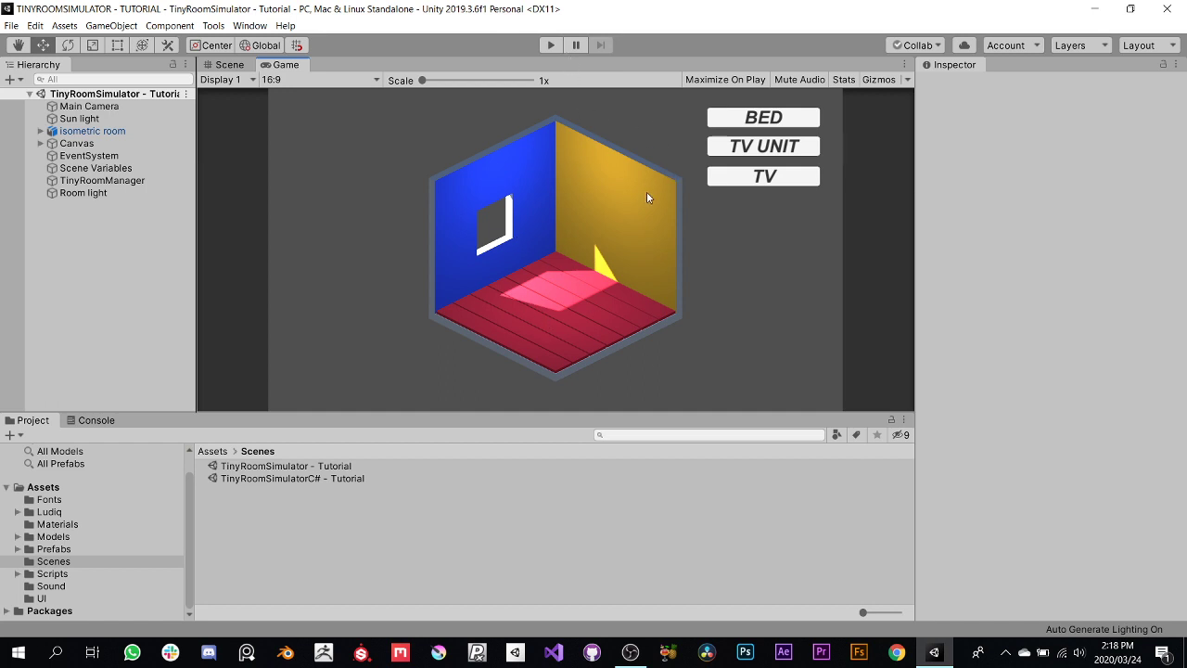
click(149, 274)
click(115, 109)
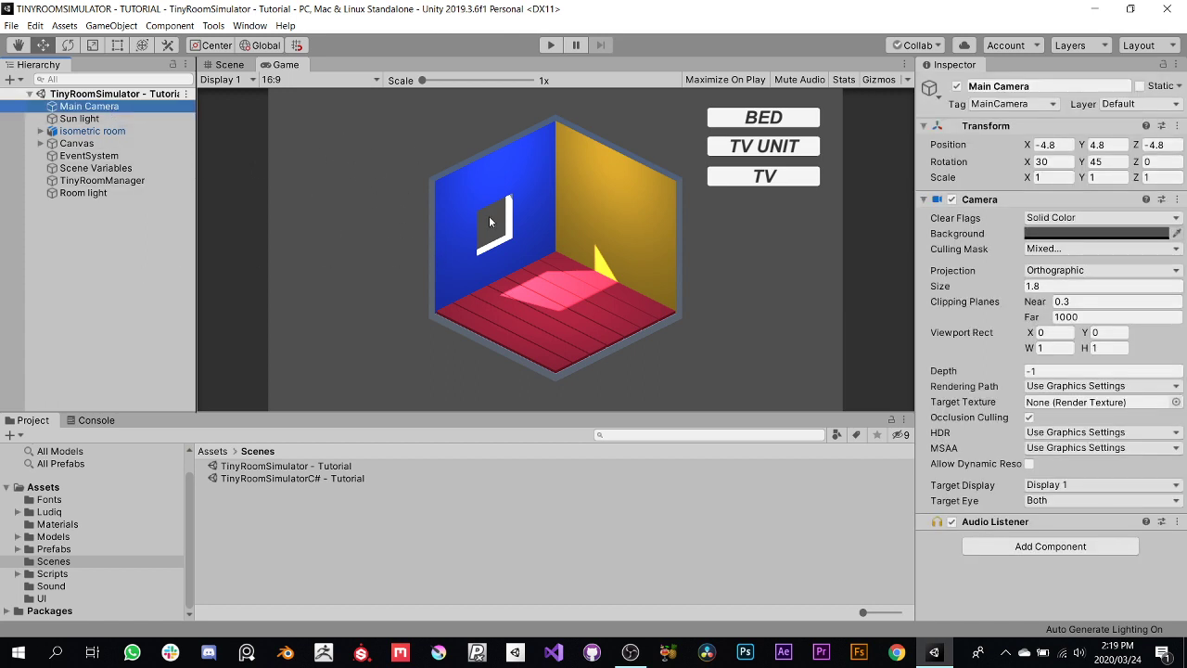
click(1066, 233)
mouse_move(887, 258)
mouse_down()
mouse_move(867, 278)
mouse_move(868, 267)
mouse_up()
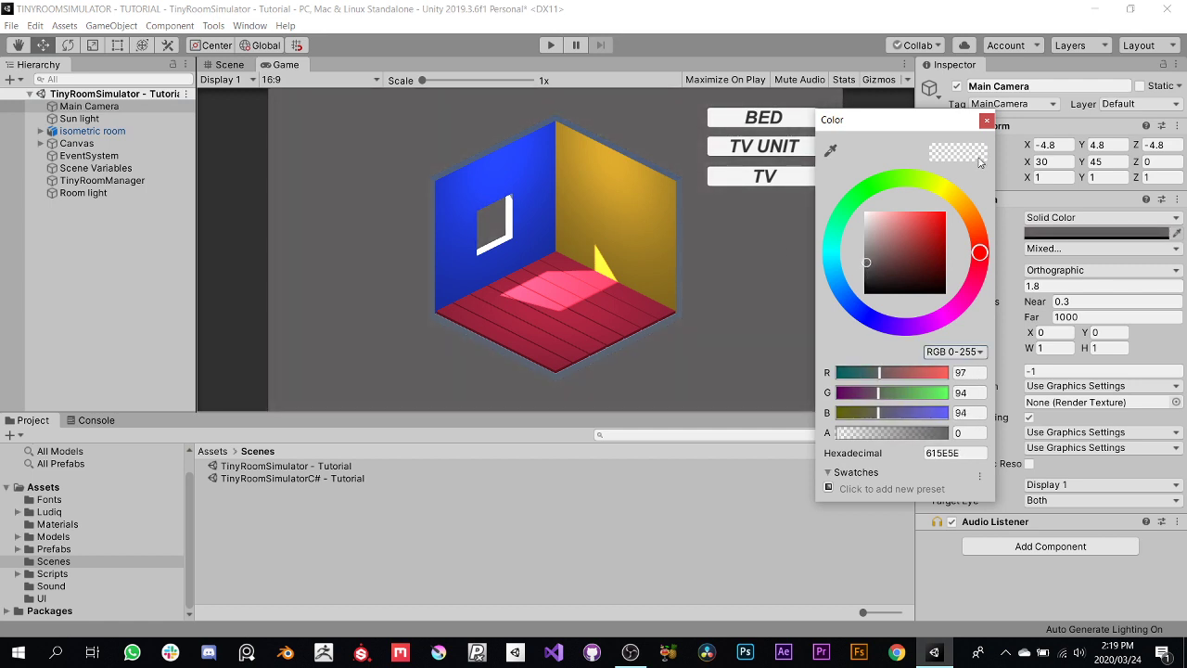
click(987, 120)
key(ctrl+s)
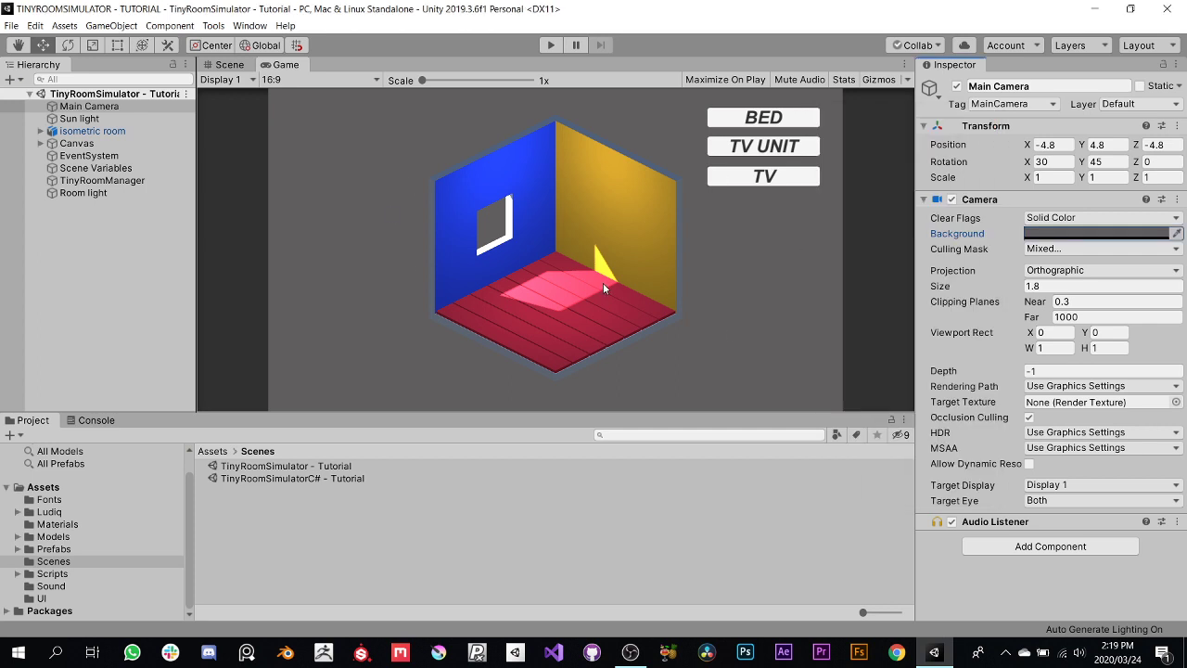
- Delete the TvUnit and TV buttons from the Canvas, keeping only the Bed button, and save the scene
click(40, 143)
click(98, 167)
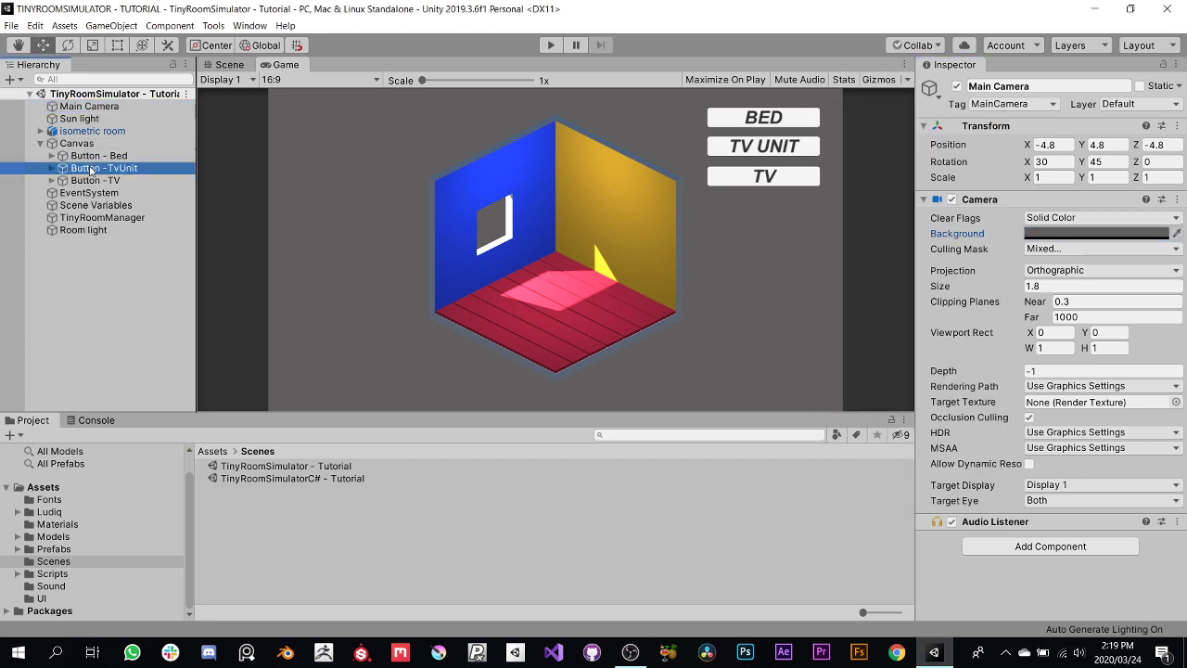
shift+click(96, 181)
key(Delete)
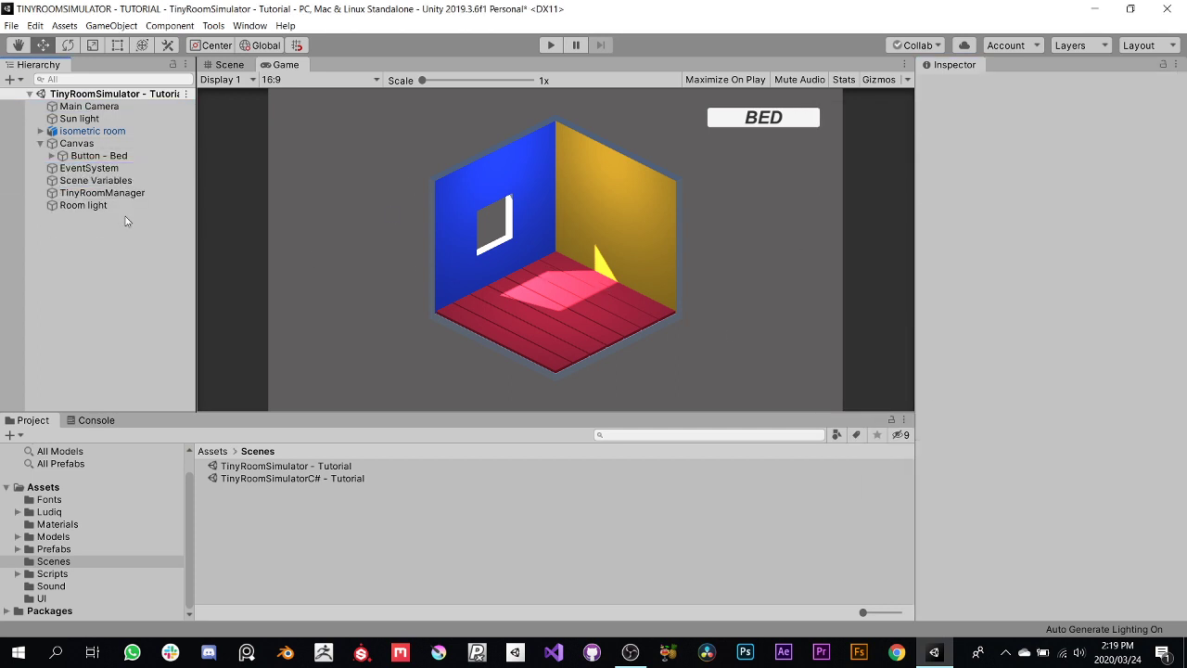
key(ctrl+s)
click(40, 145)
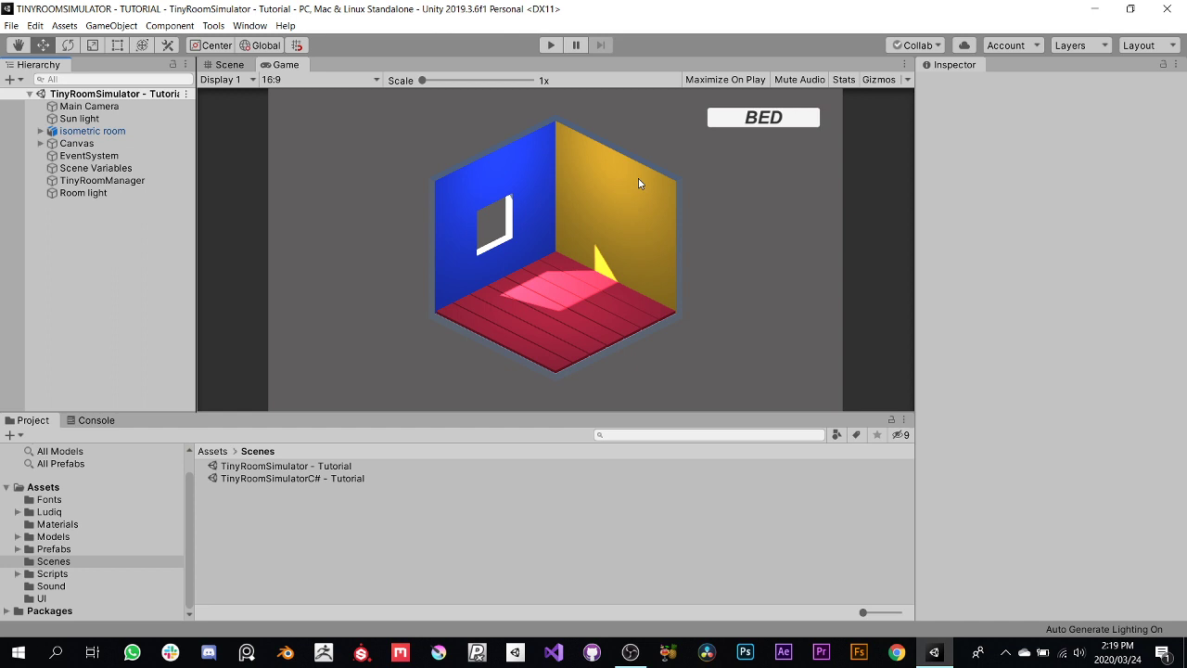
- Open the Package Manager, check the Post Processing package's details and the list options, and refresh the package list
click(250, 25)
click(278, 153)
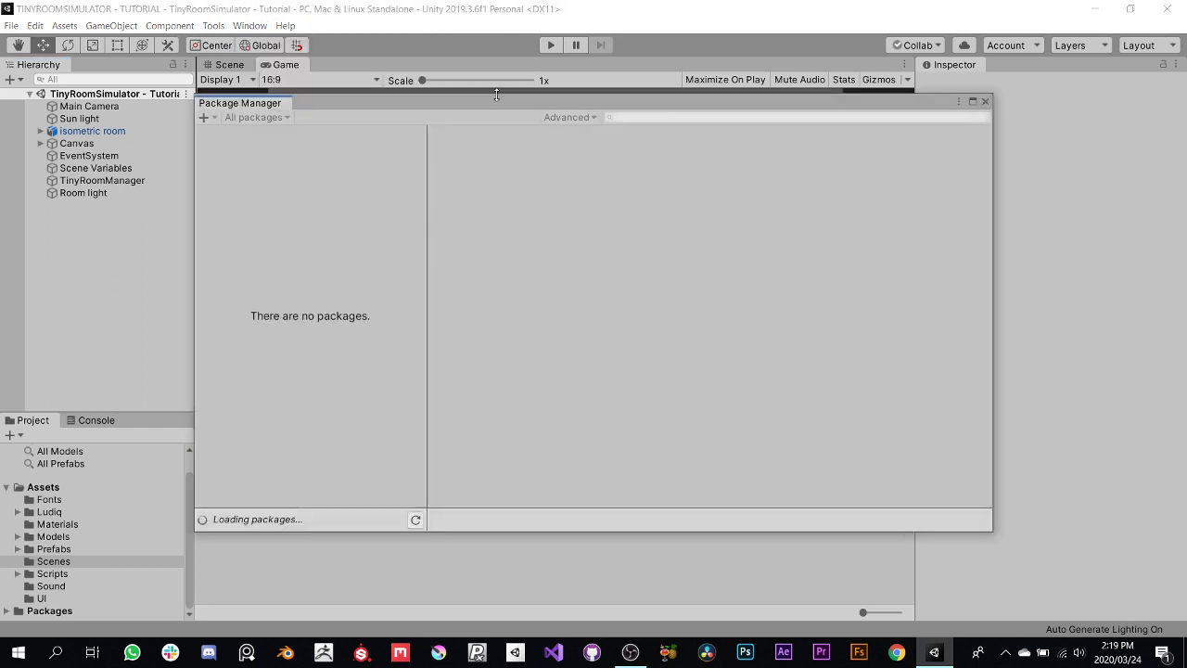
drag(490, 107, 458, 96)
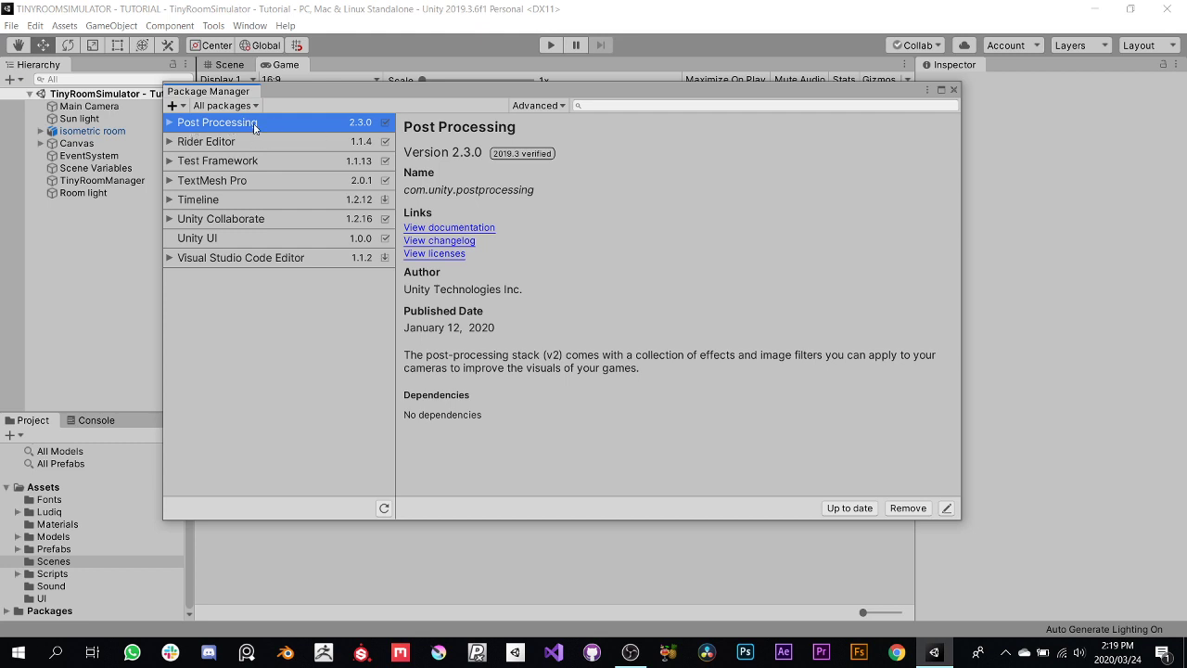
click(537, 105)
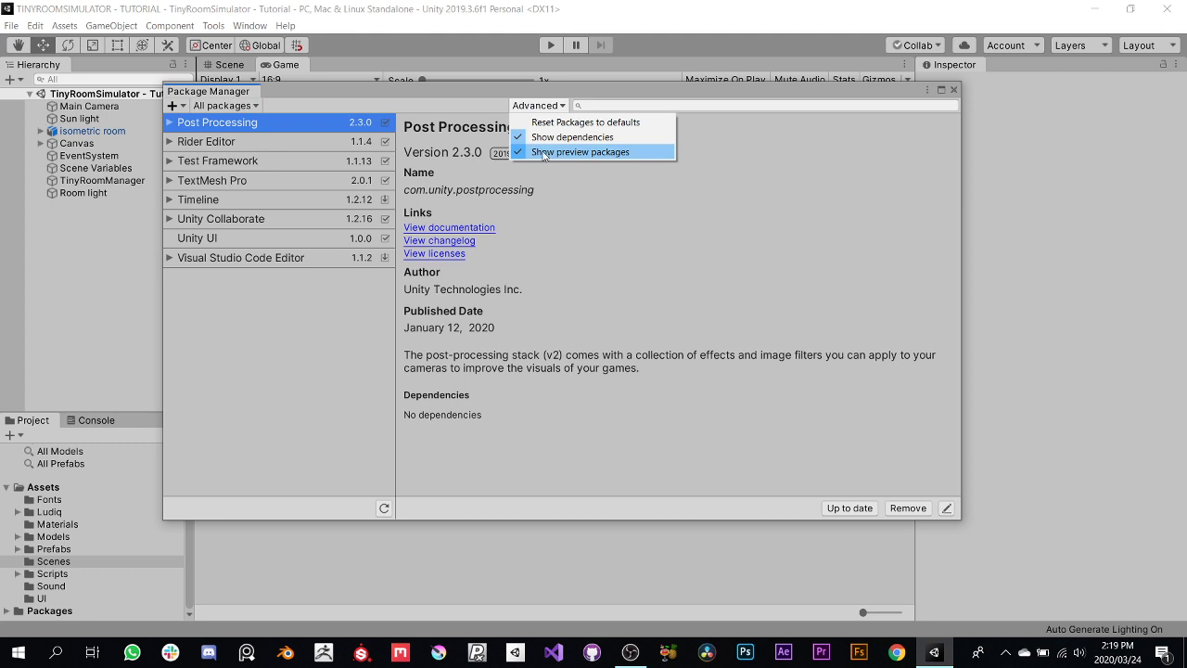
click(342, 95)
click(251, 108)
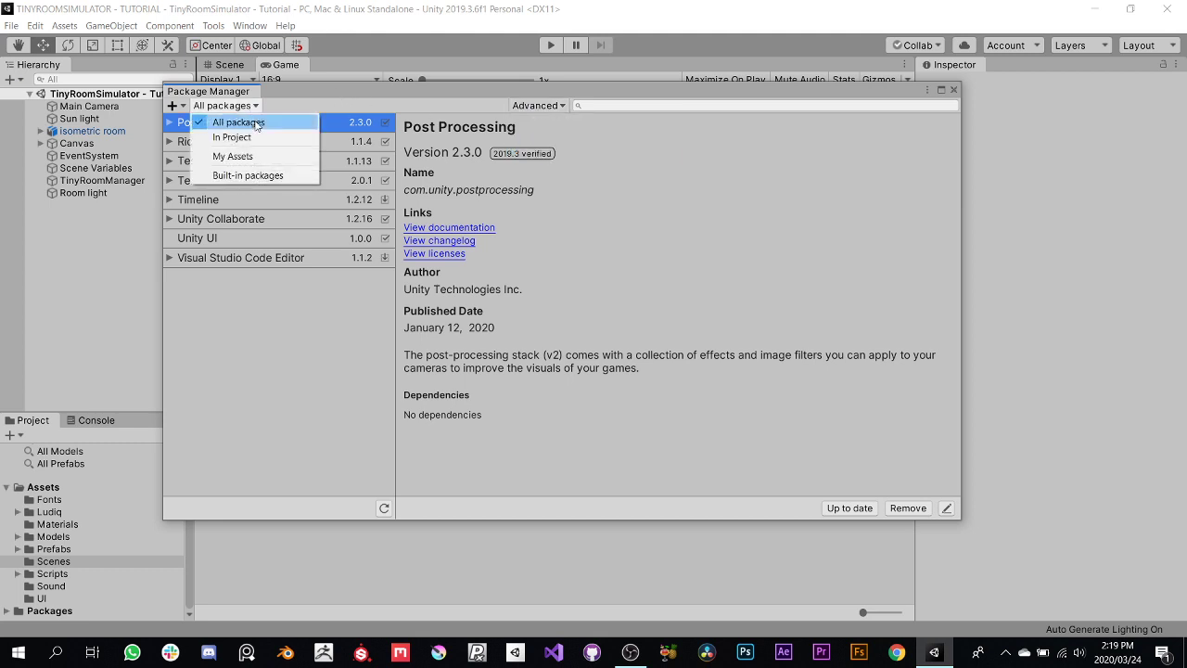
click(379, 553)
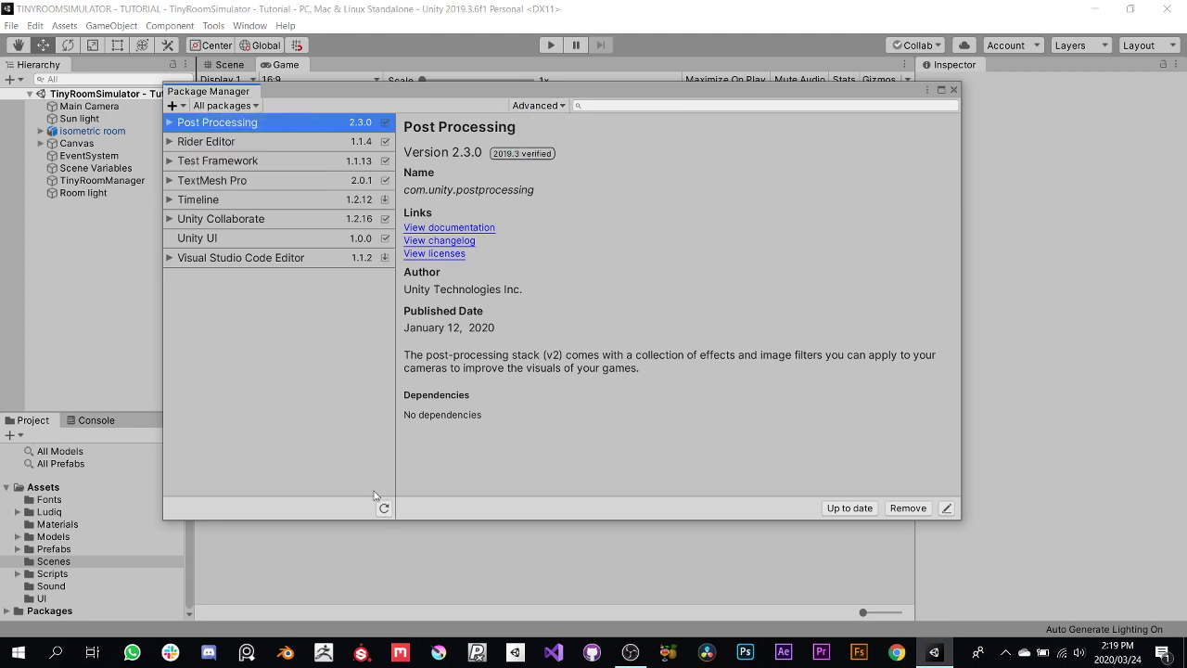
click(383, 508)
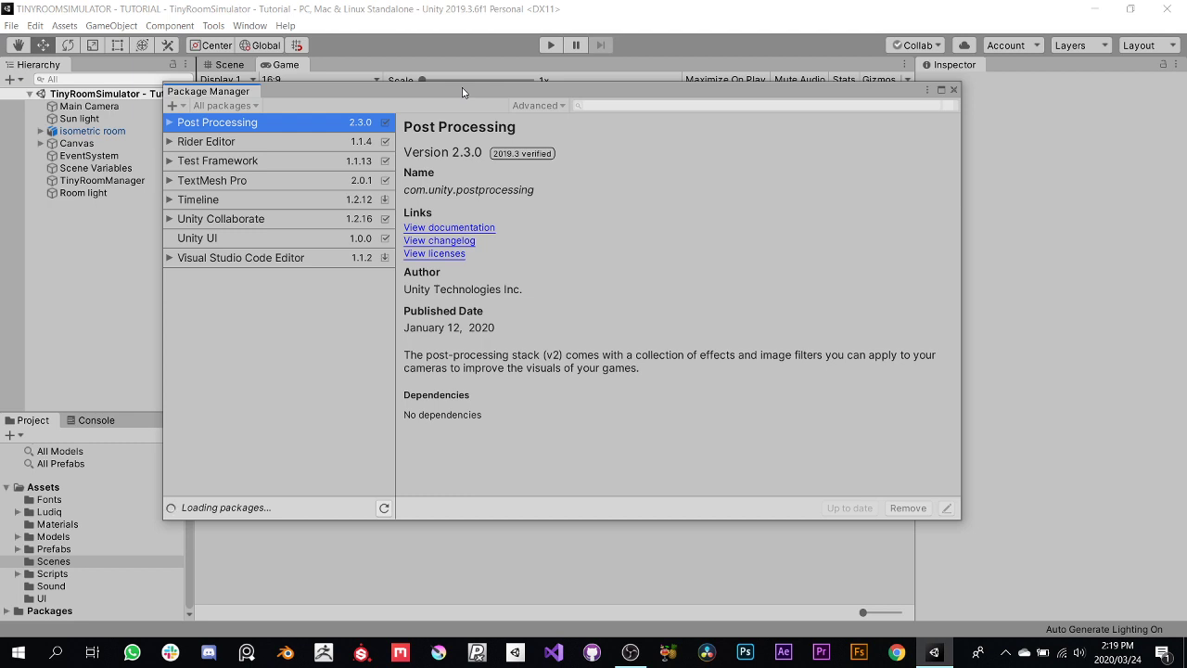
drag(963, 231, 860, 231)
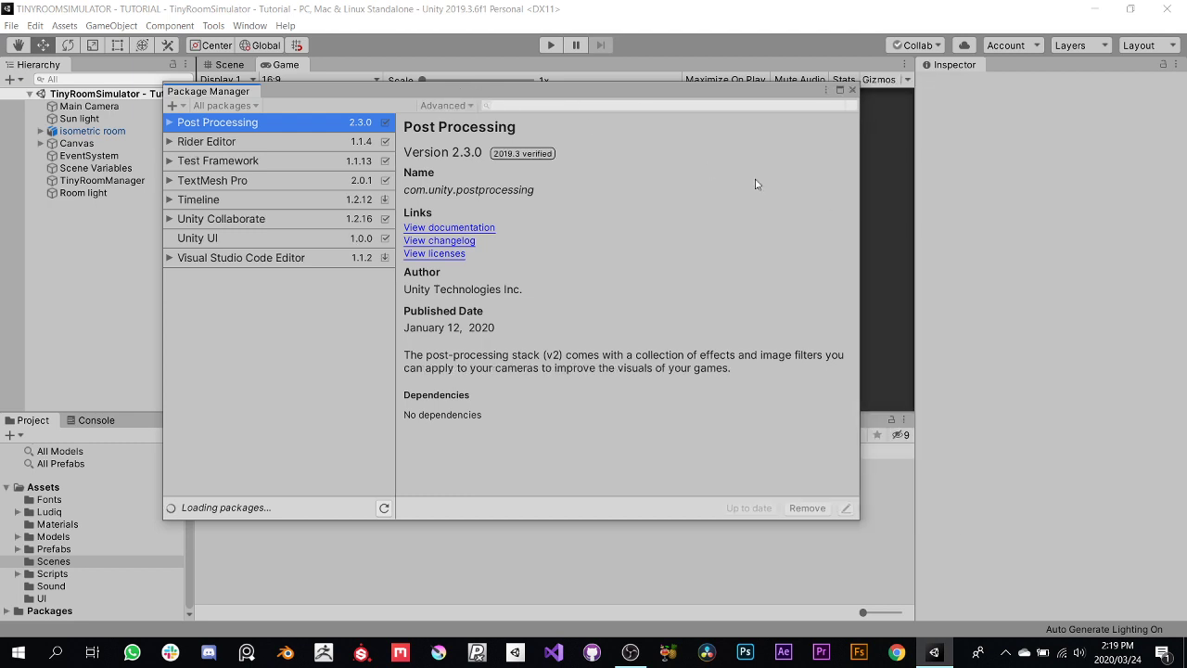
drag(614, 91, 696, 92)
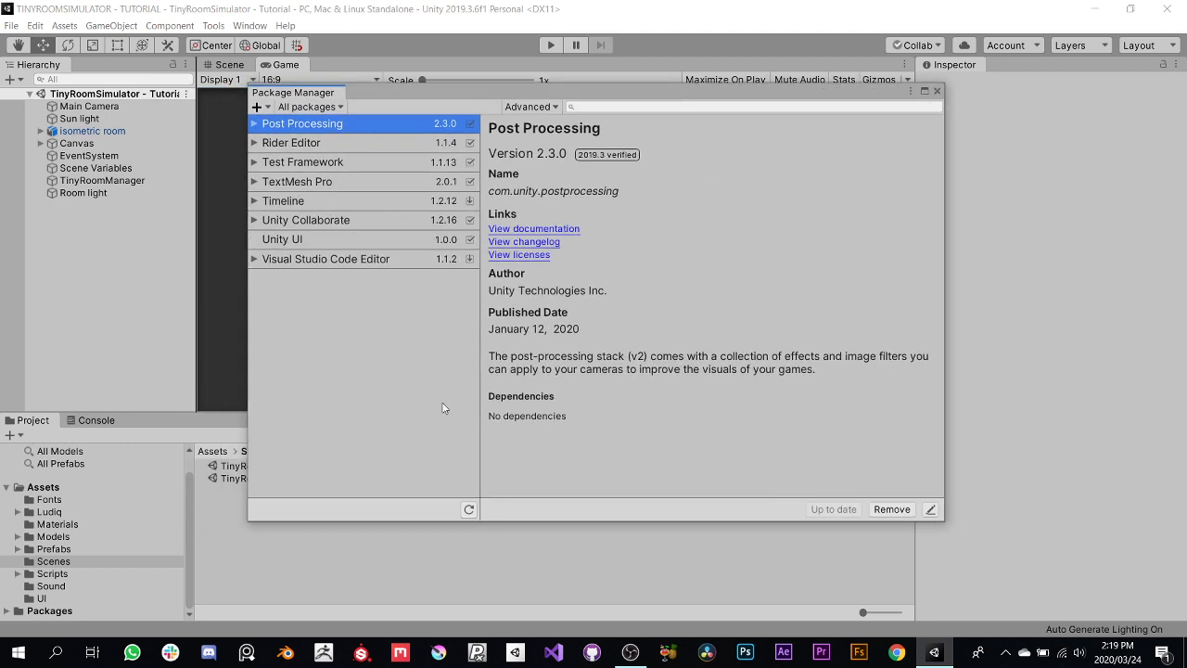
- Look over the Rider Editor package, and switch the package filter to In Project and back to All packages
click(338, 146)
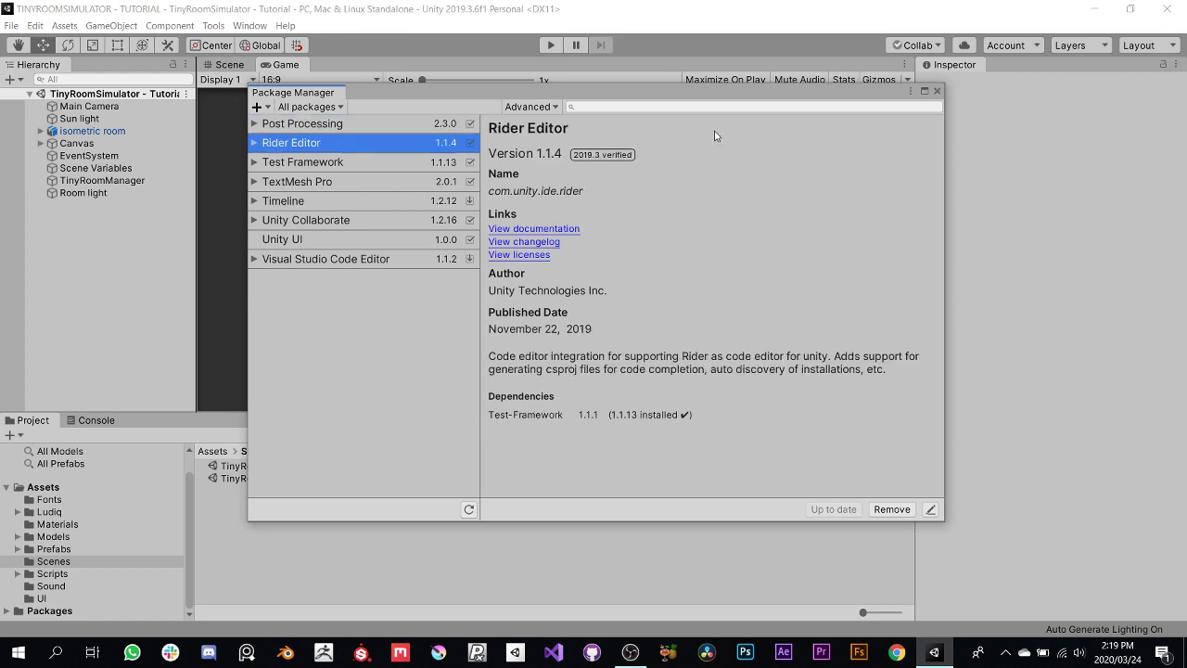
click(270, 108)
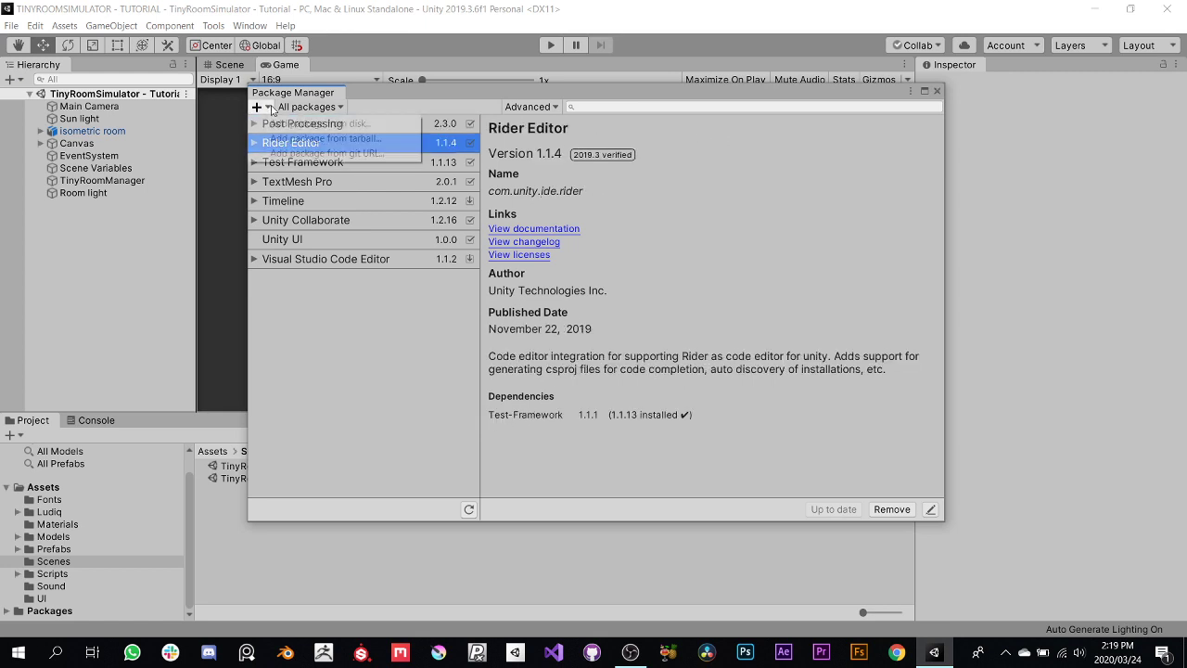
click(380, 109)
click(335, 108)
click(340, 139)
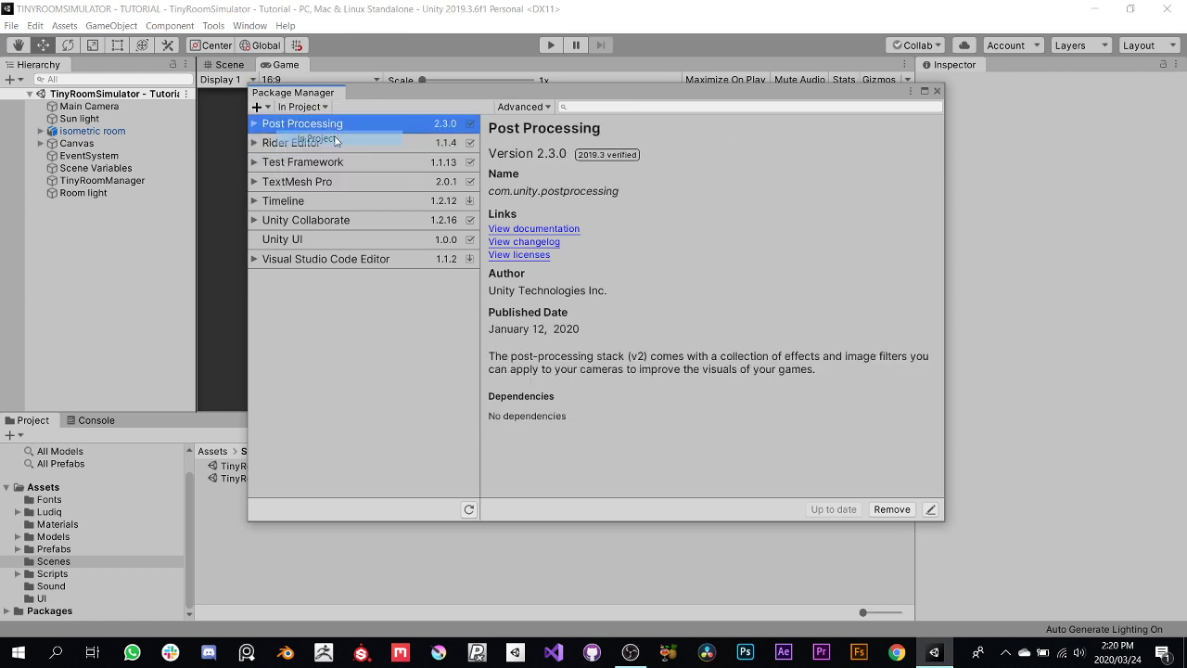
click(323, 108)
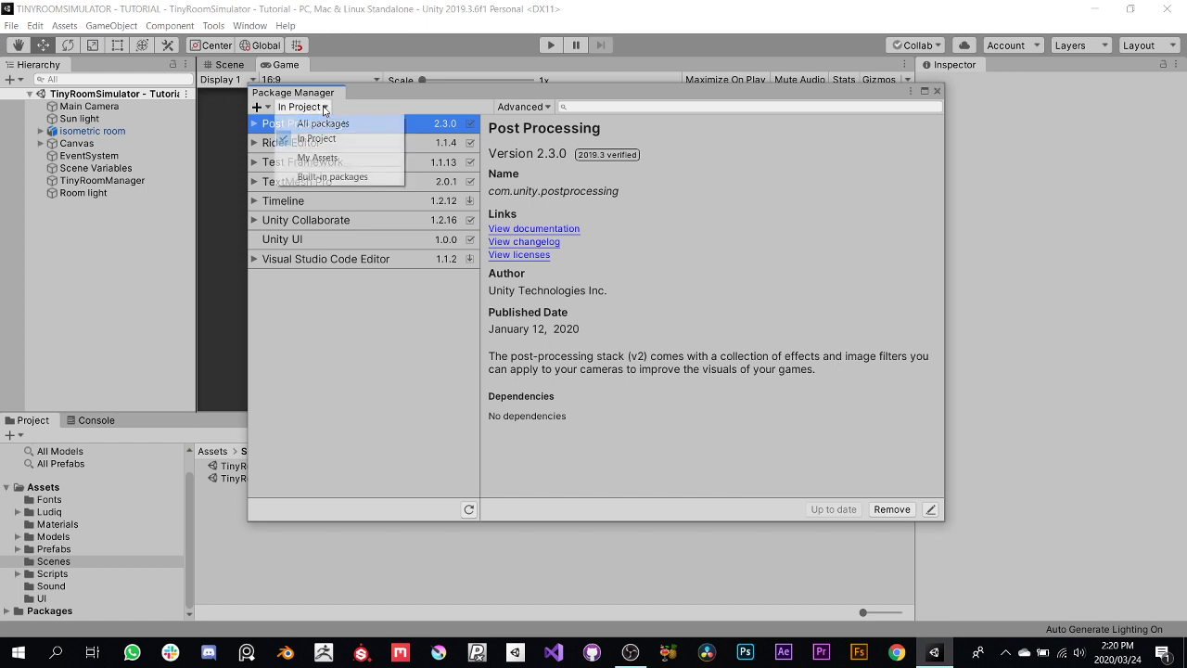
click(339, 120)
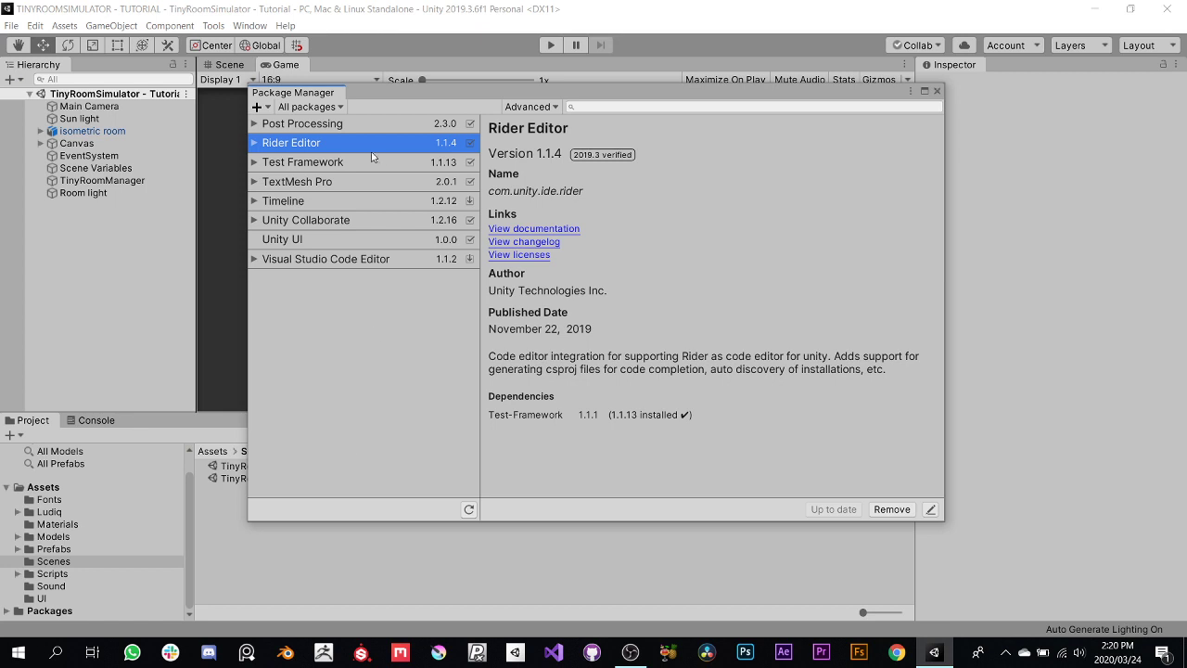
- Search all packages for "post" to check the Post Processing package, and close the Package Manager
click(600, 103)
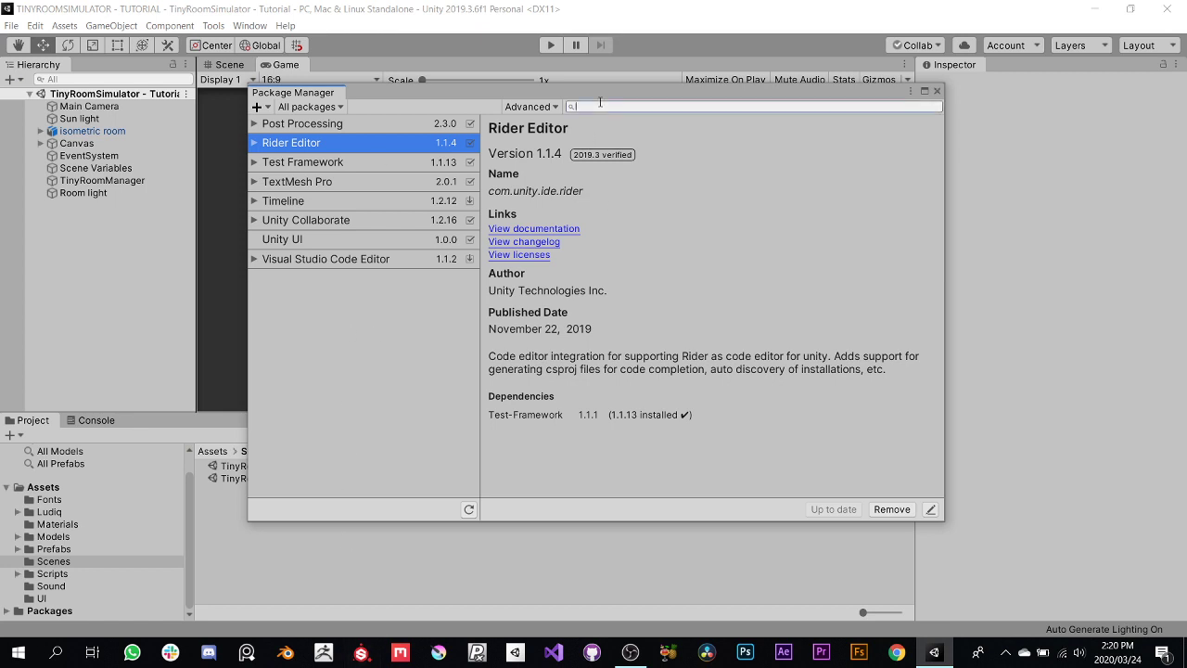
text(post)
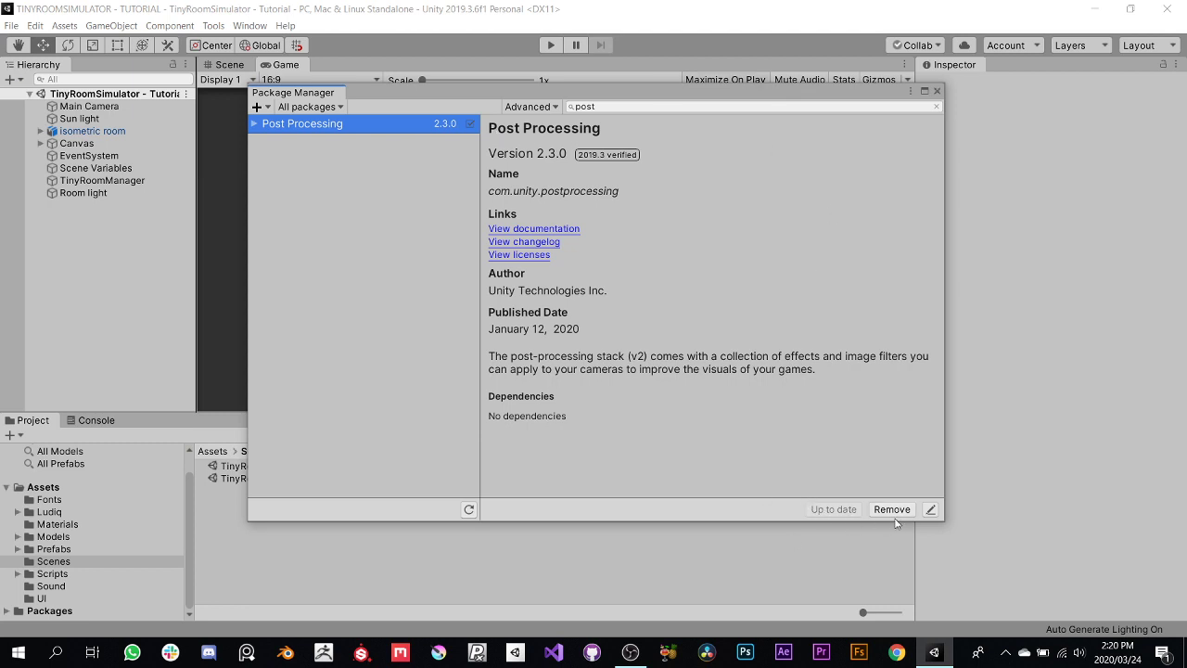
click(937, 91)
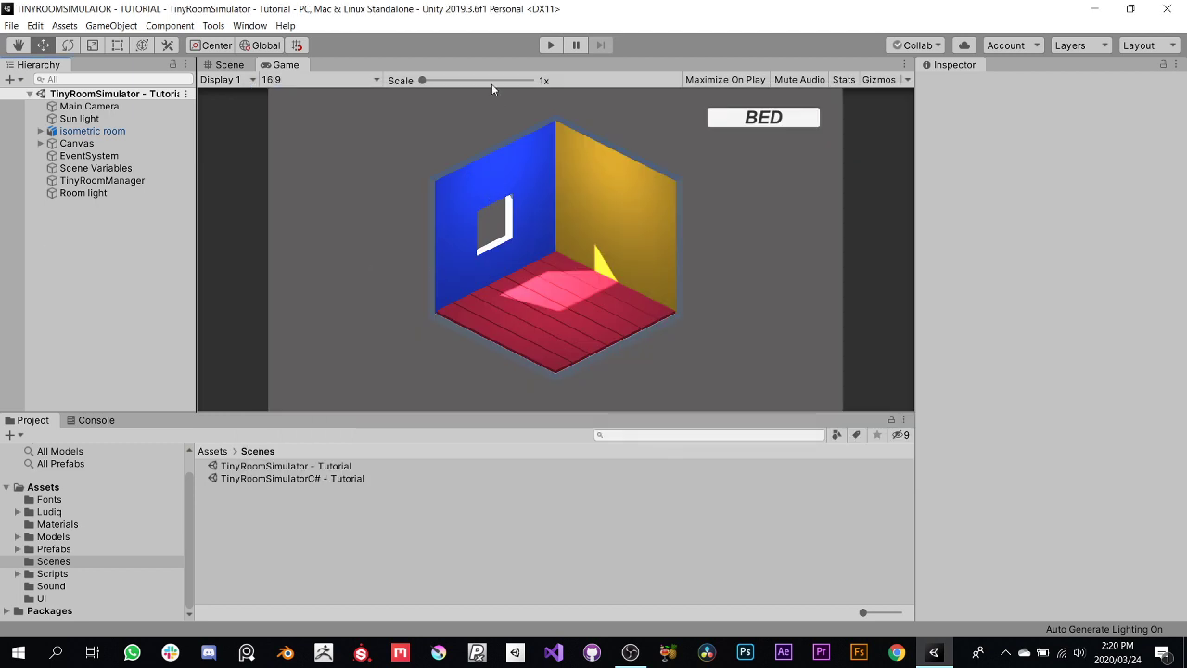
- In the project's layer settings, clear the name of User Layer 13 and rename User Layer 12 to "pp"
click(105, 109)
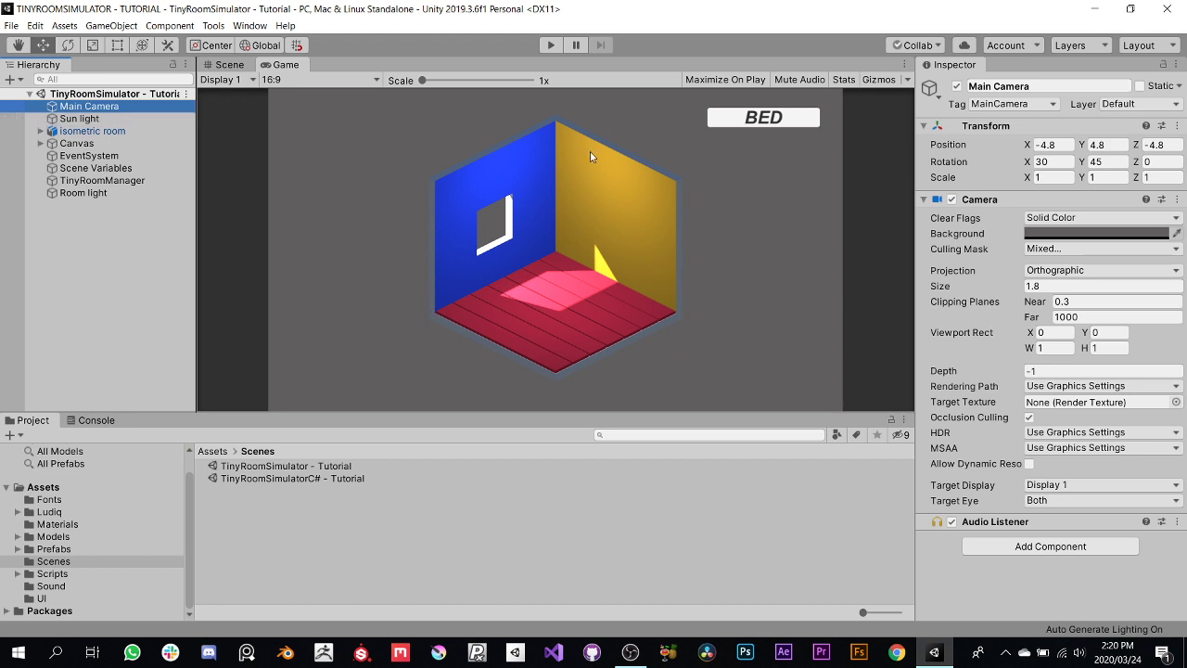
click(1007, 201)
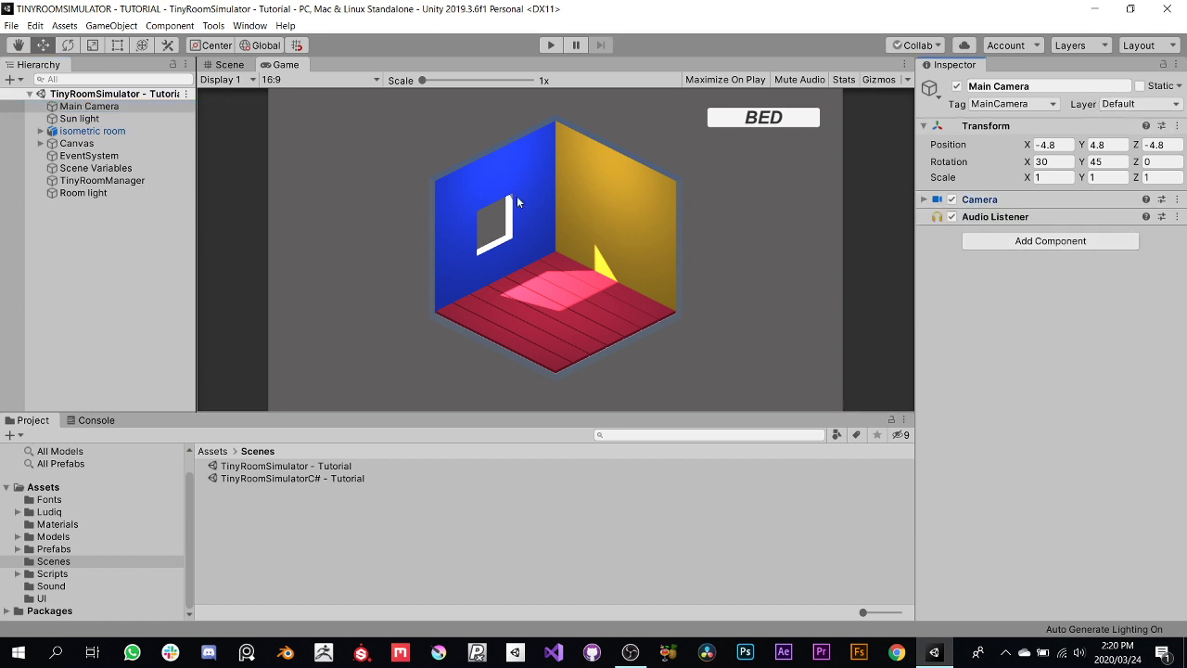
click(1146, 104)
click(1095, 288)
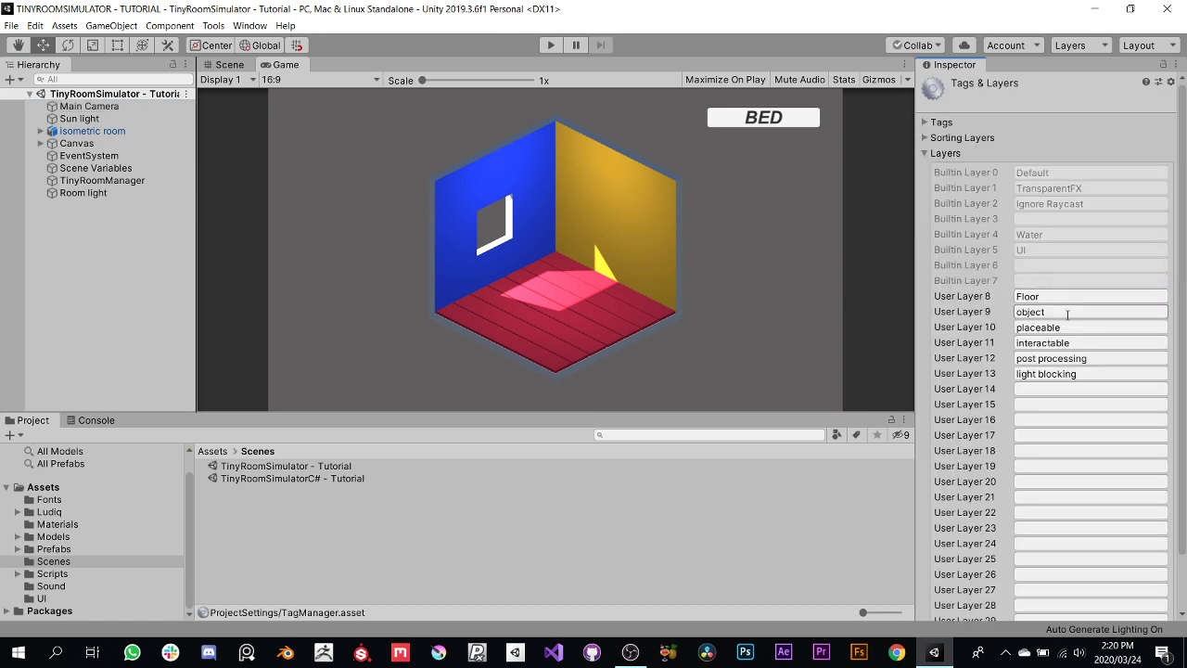
click(1048, 372)
key(BackSpace)
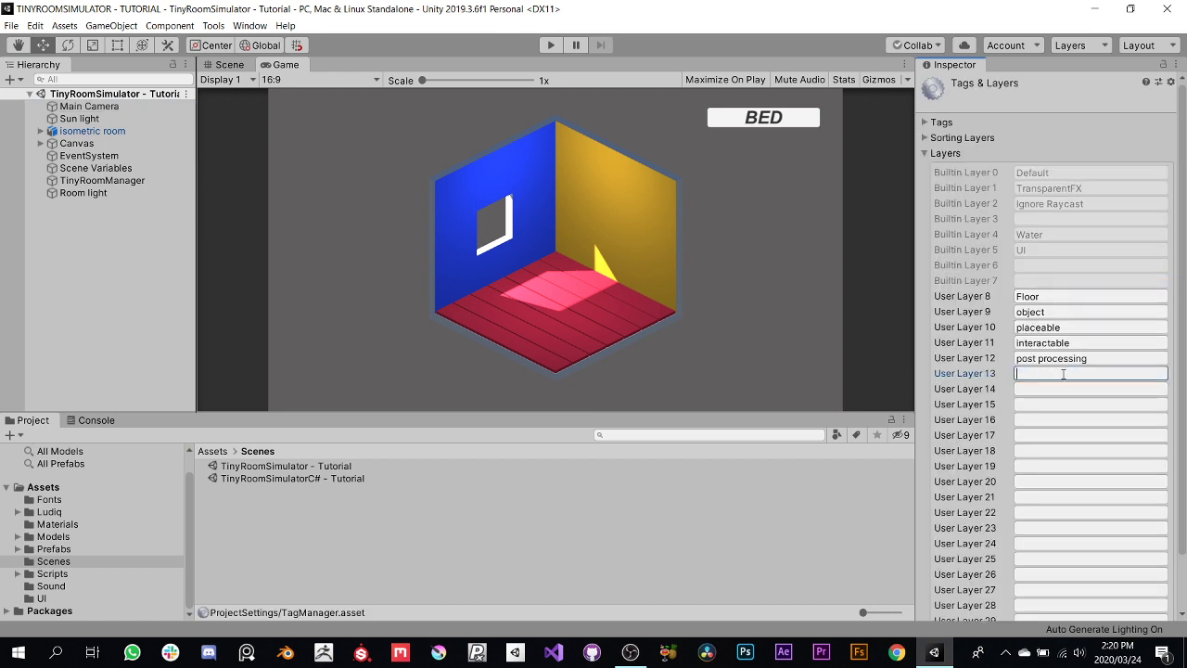
click(1049, 360)
click(1106, 357)
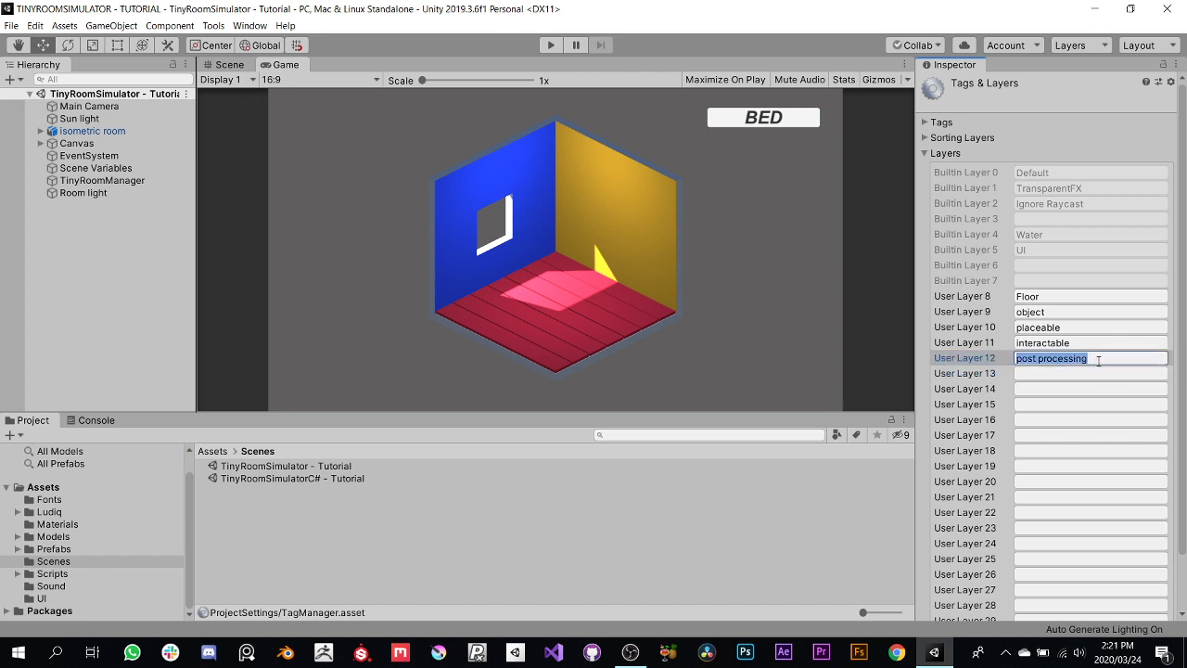
text(pp)
- Assign the Main Camera to layer 12, pp
click(91, 107)
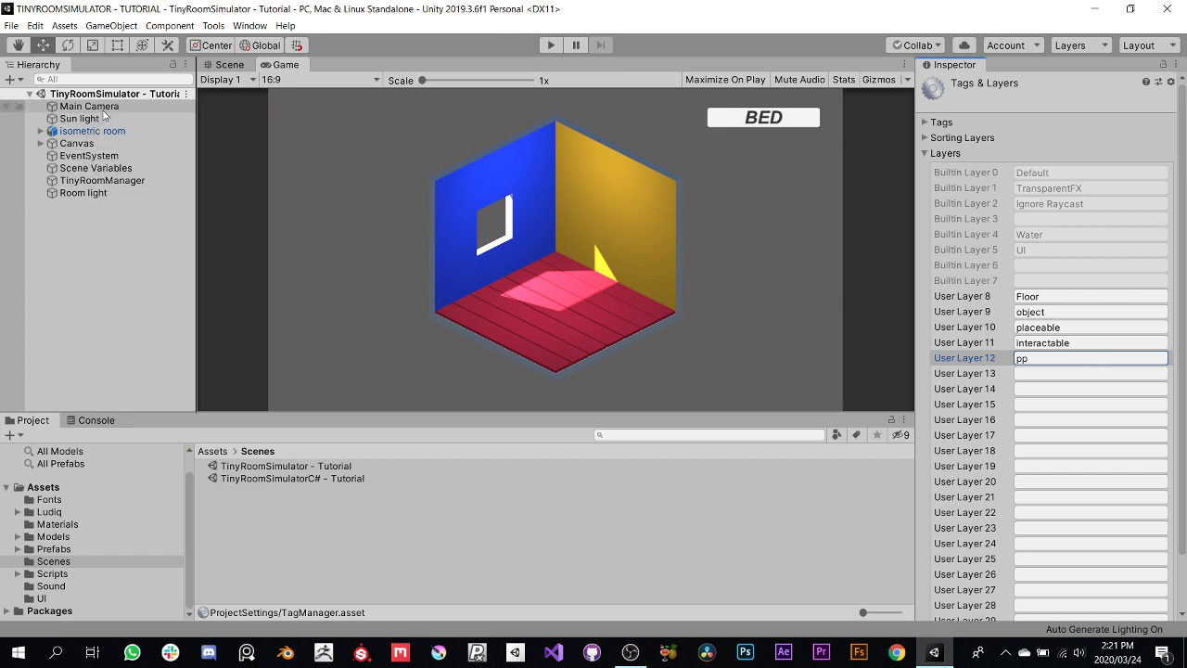
click(1109, 103)
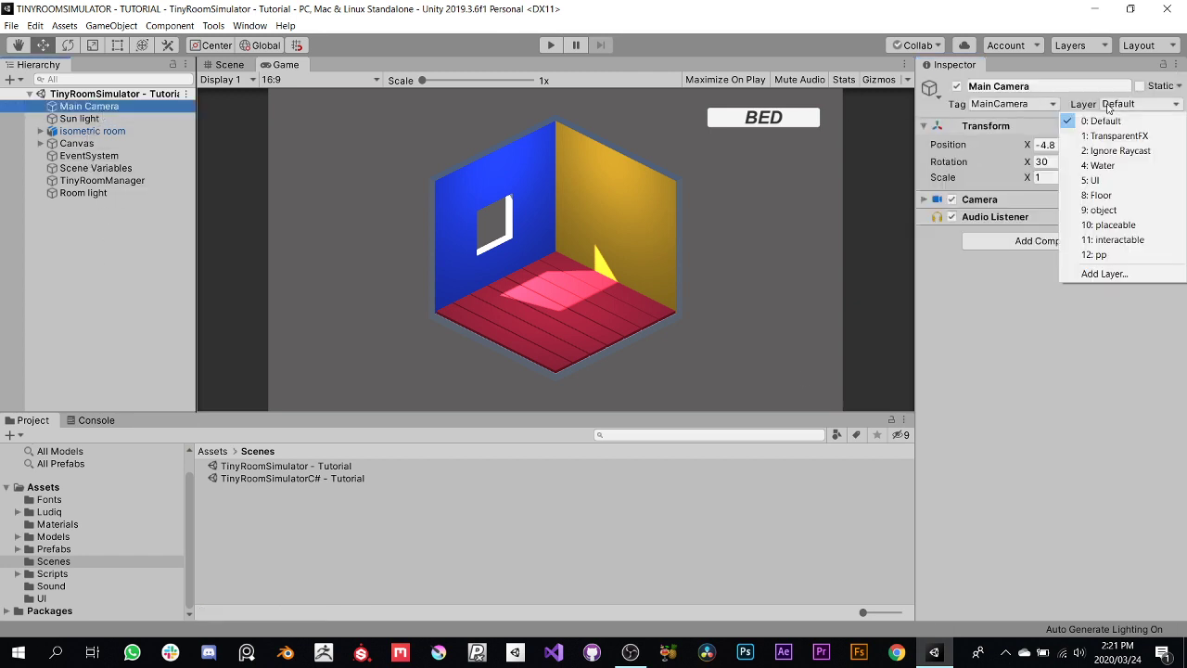
click(1112, 254)
- Add a Post-process Layer component to the Main Camera and set its volume blending layer to pp
click(1058, 242)
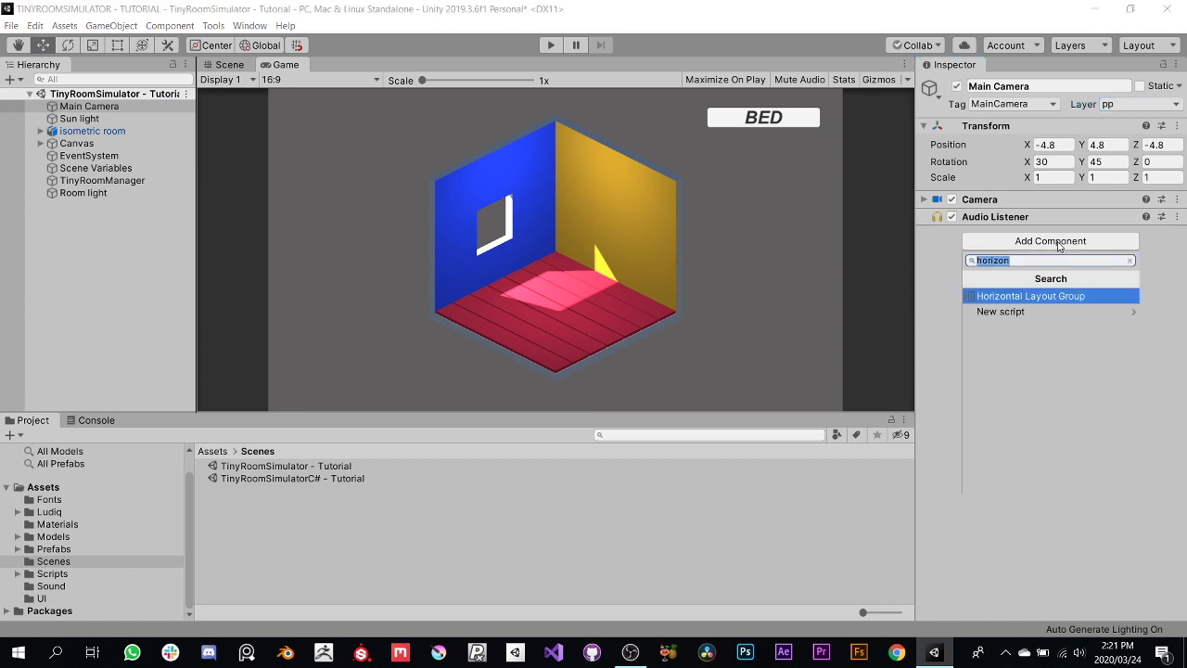
text(post)
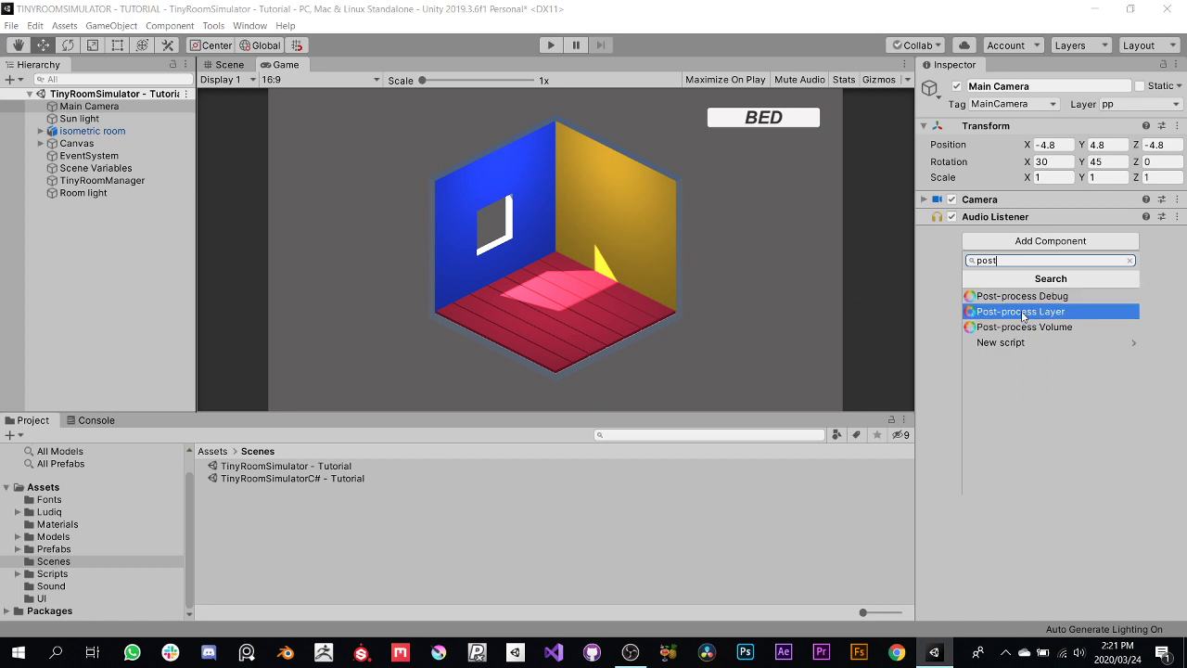
click(1022, 314)
click(984, 237)
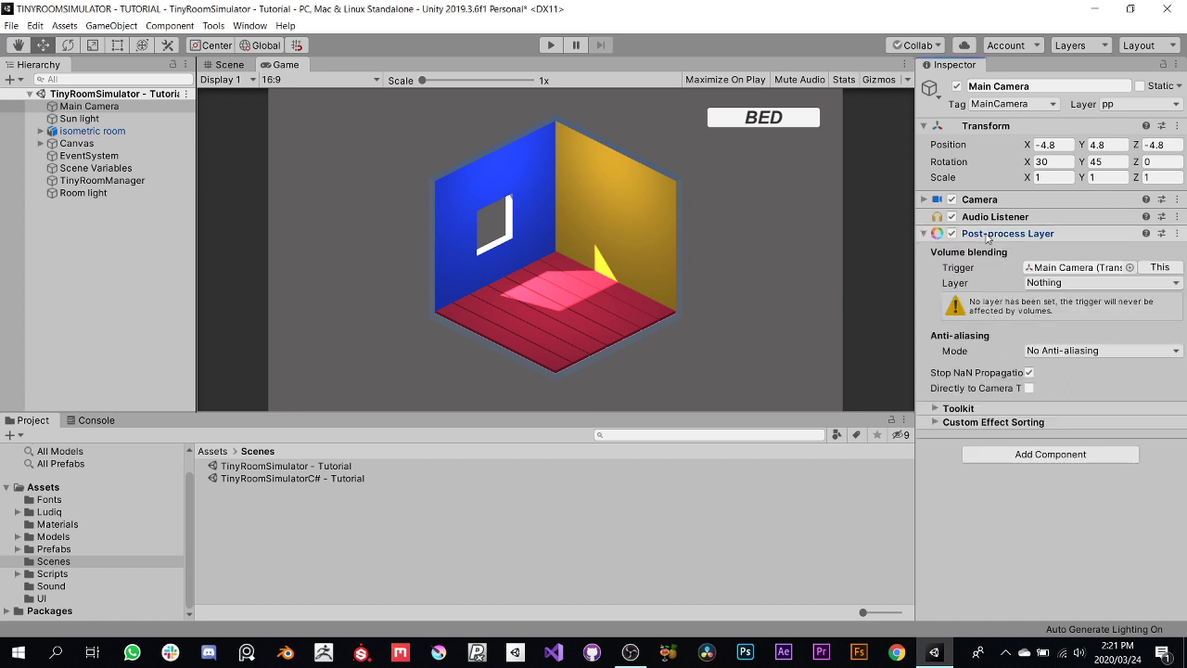
click(1062, 282)
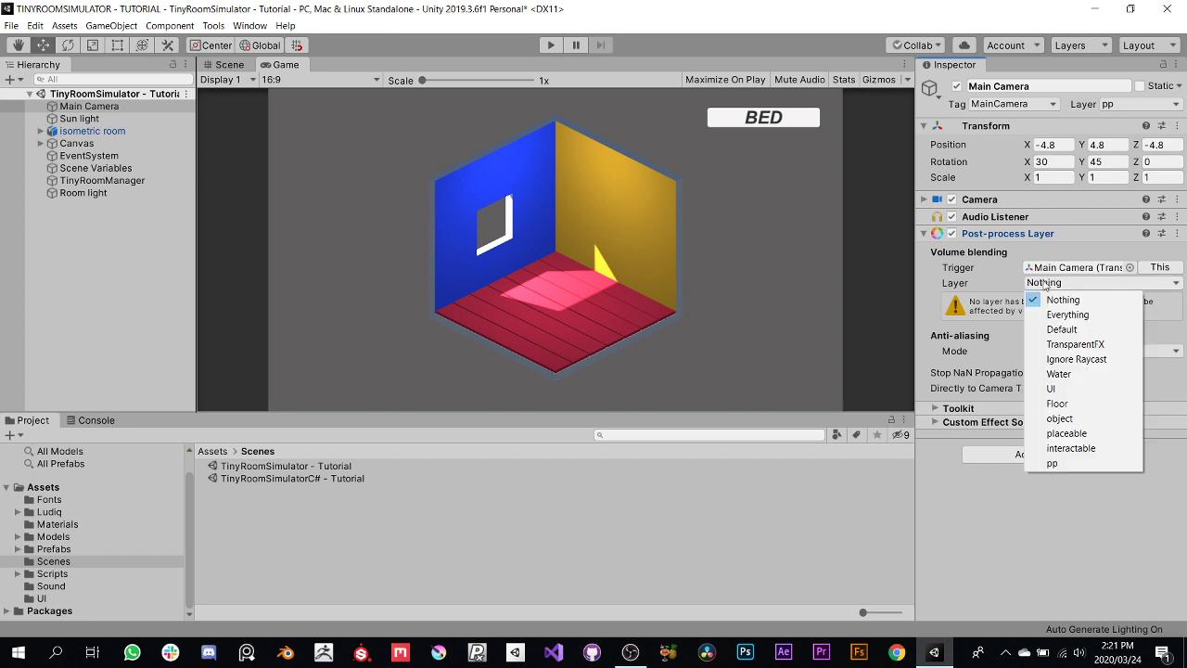
click(1052, 462)
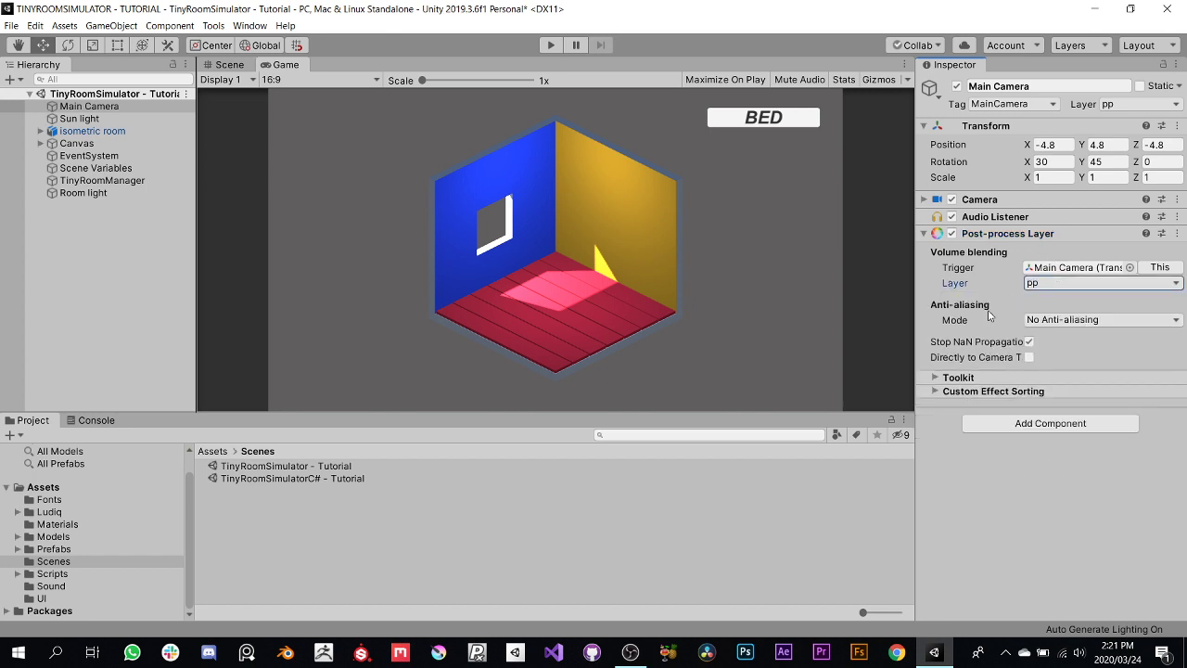
- Set the Post-process Layer's anti-aliasing mode to Fast Approximate Anti-aliasing (FXAA) and collapse the component
mouse_move(1016, 325)
click(1062, 322)
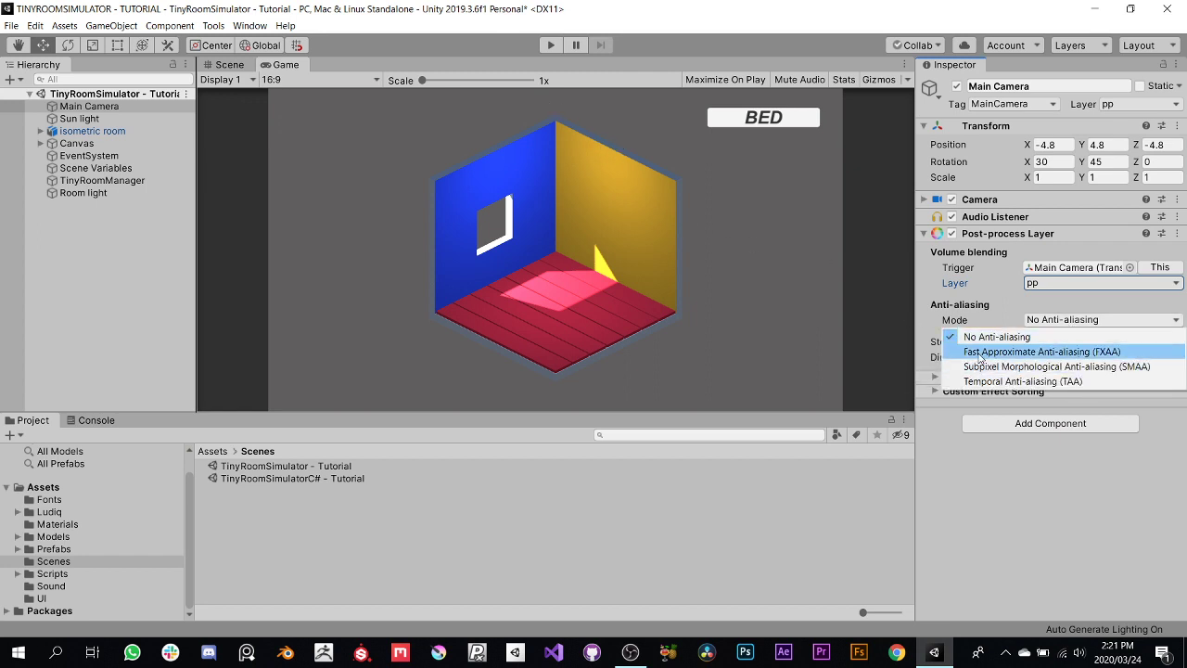
click(980, 356)
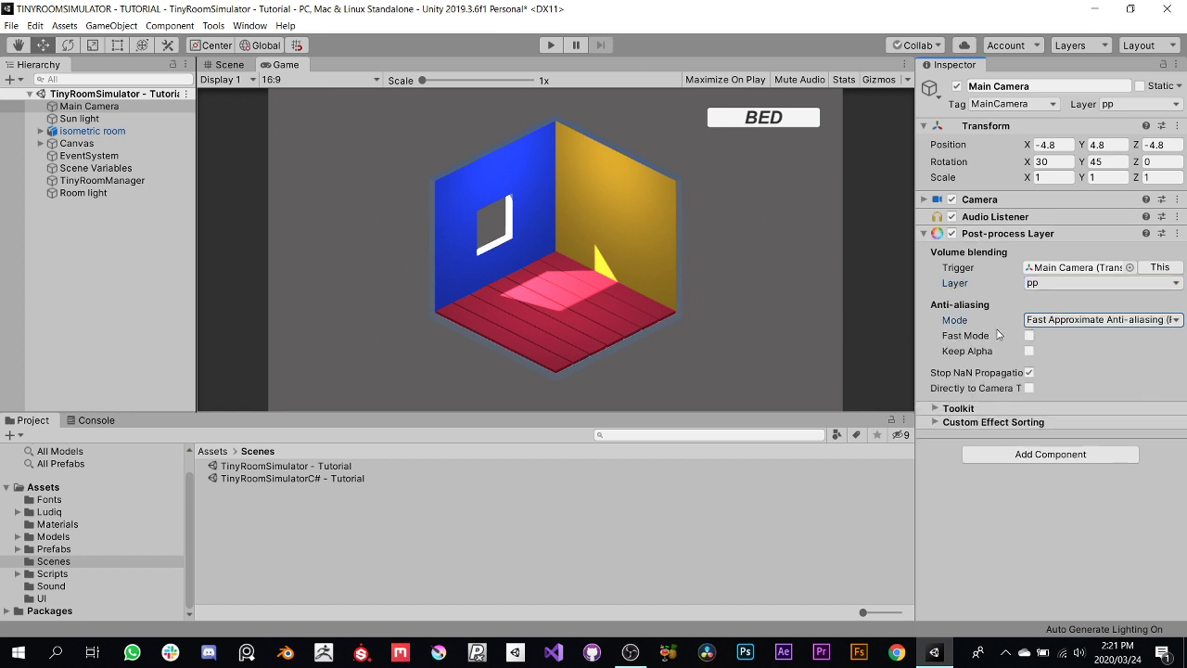
click(1066, 236)
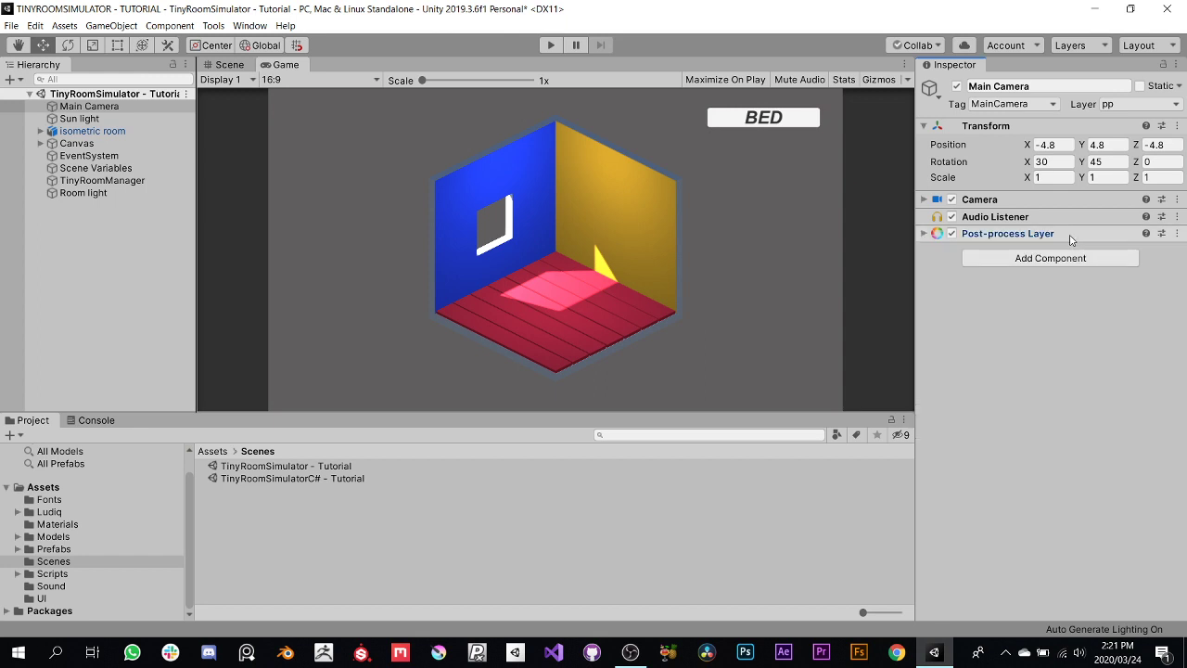
- Add a Post-process Volume component to the Main Camera, make it global and create a new profile for it
click(1051, 258)
click(1059, 344)
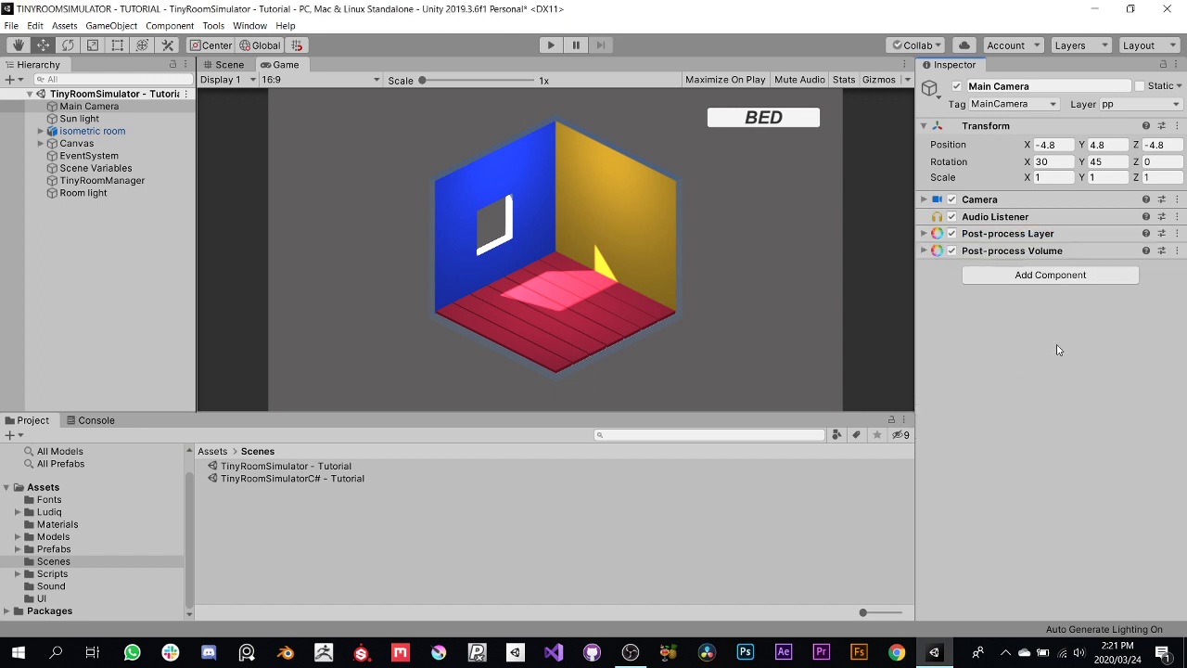
click(989, 252)
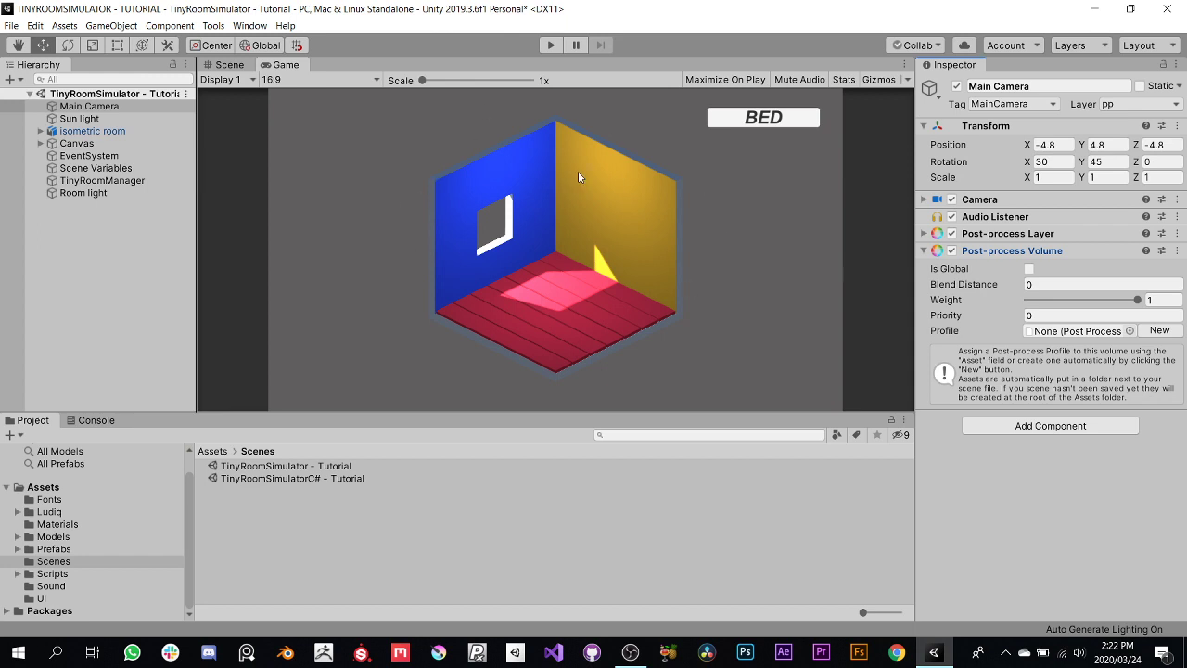
click(1030, 269)
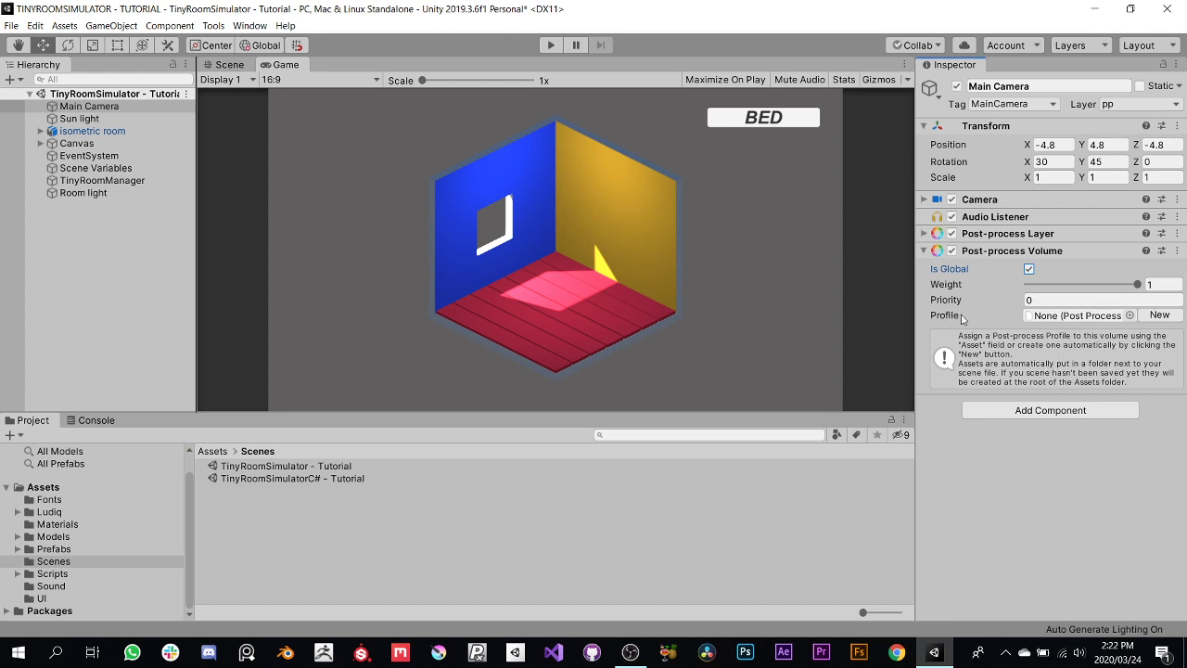
click(1160, 315)
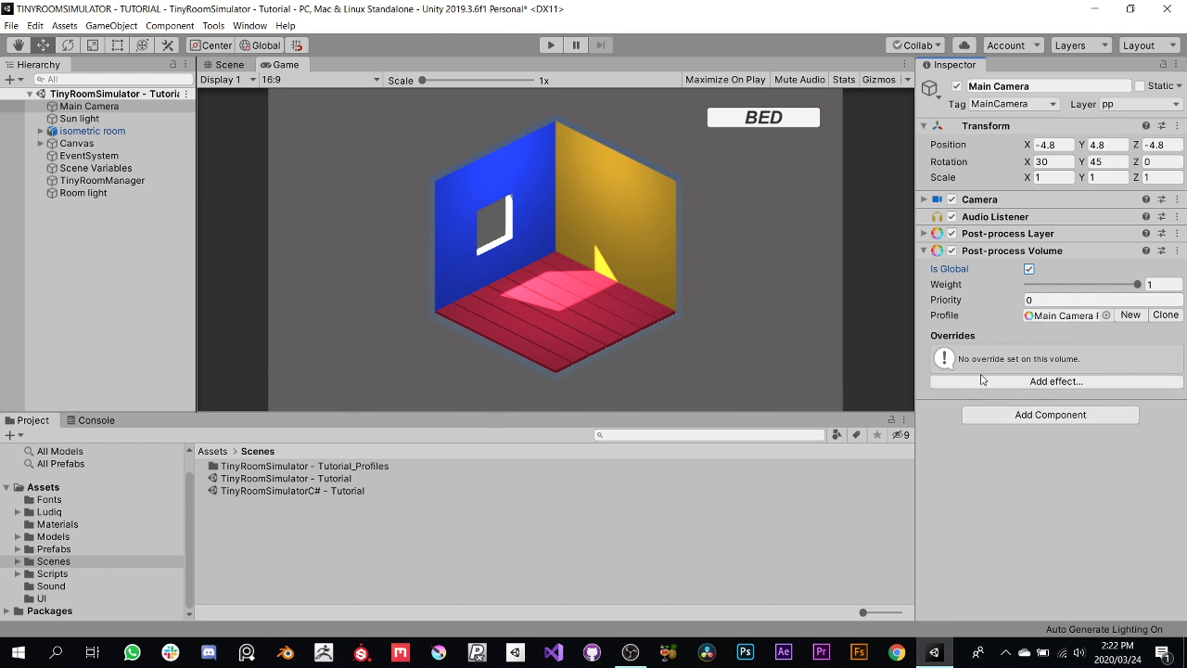
- Add a Vignette effect to the volume's overrides and expand its settings
click(1048, 382)
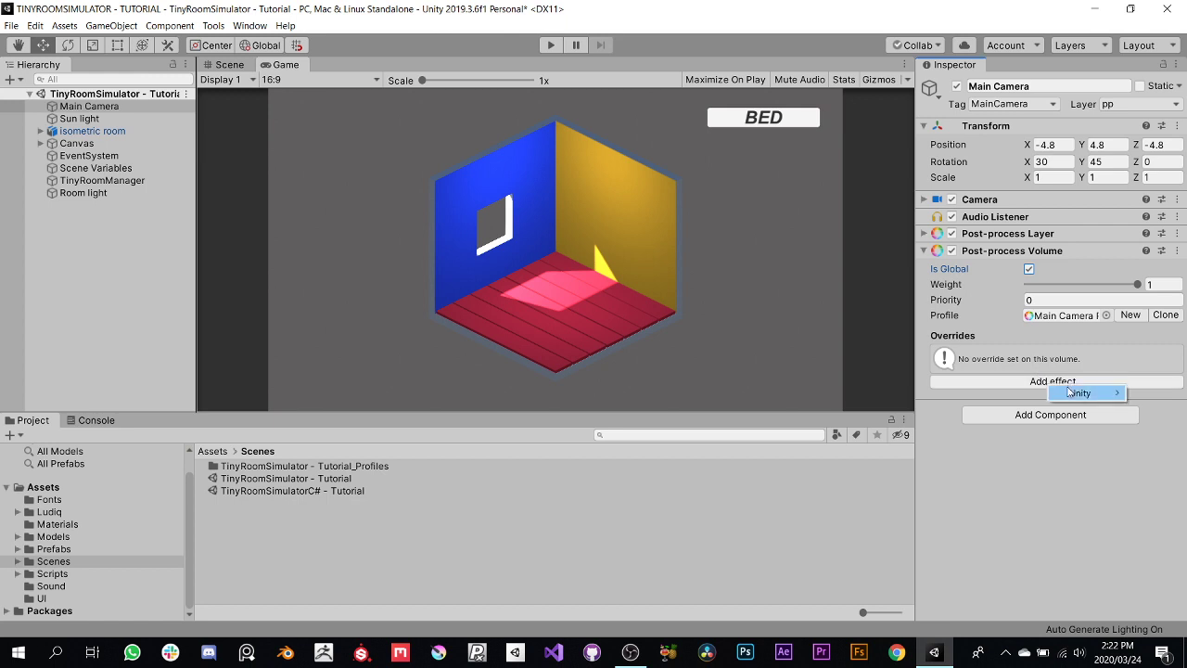
mouse_move(1068, 393)
click(972, 542)
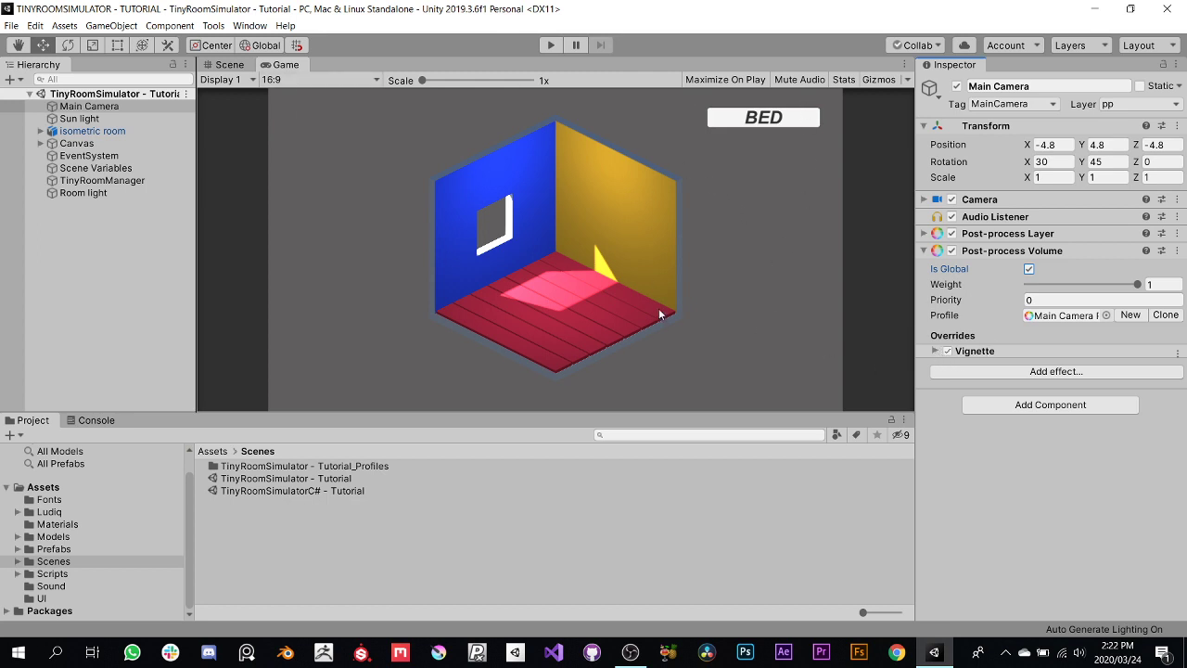
click(947, 351)
click(946, 352)
click(935, 351)
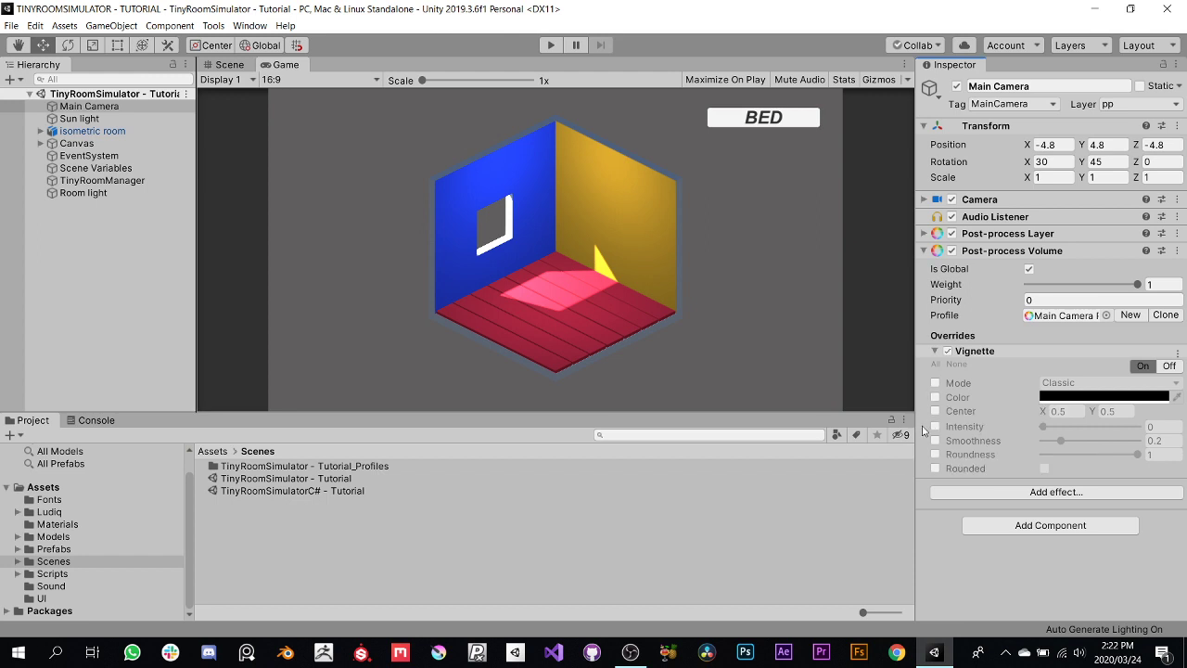
- Override the Vignette's intensity, smoothness and roundness, setting them to 0.468, 0.646 and 0.73
click(935, 426)
drag(1039, 428, 1083, 426)
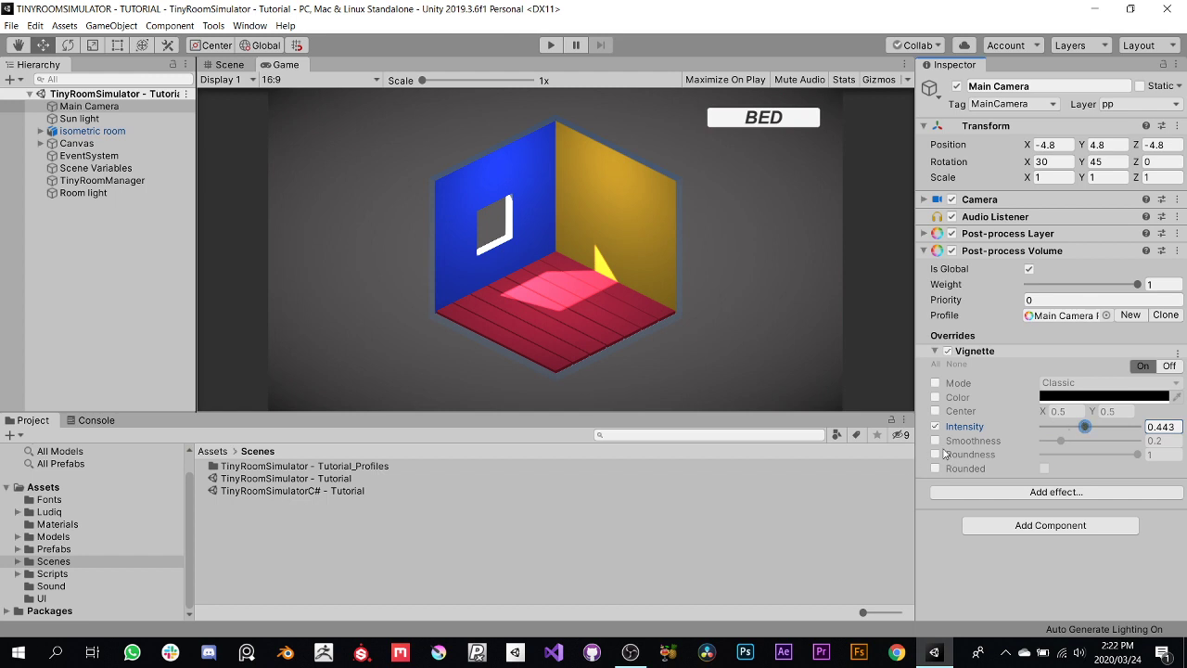
click(935, 440)
drag(1062, 443, 1103, 430)
click(934, 455)
click(1069, 441)
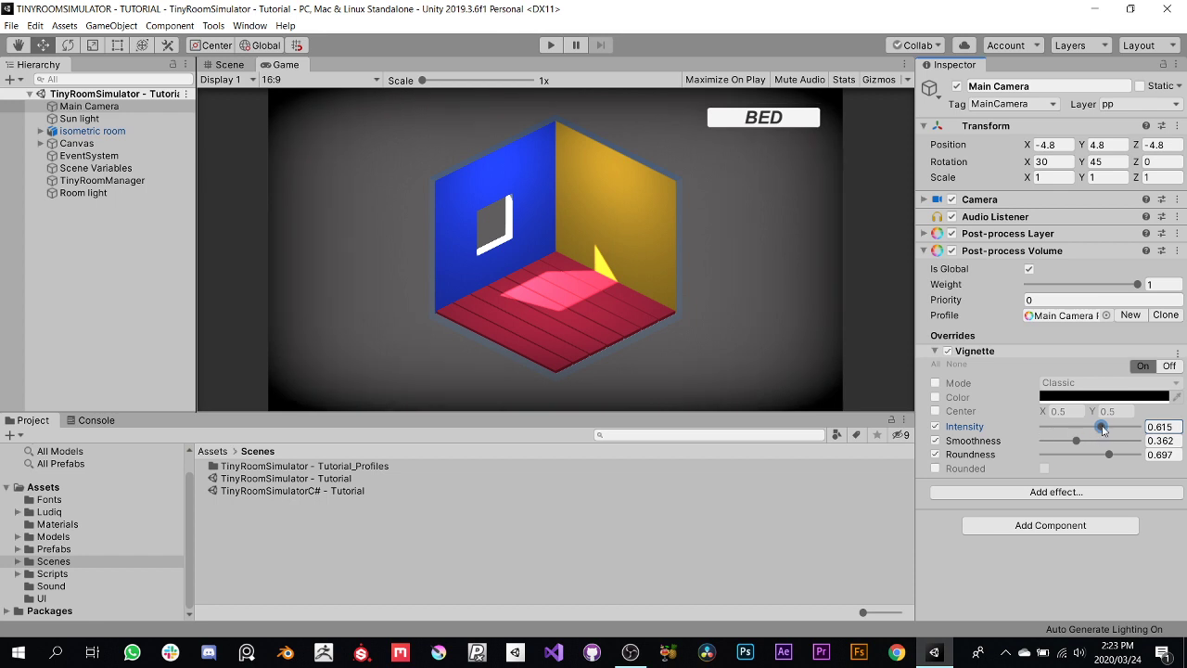
mouse_move(1102, 430)
mouse_down()
mouse_move(1090, 429)
mouse_move(1101, 430)
mouse_move(1100, 455)
mouse_move(1114, 455)
mouse_move(1087, 427)
mouse_up()
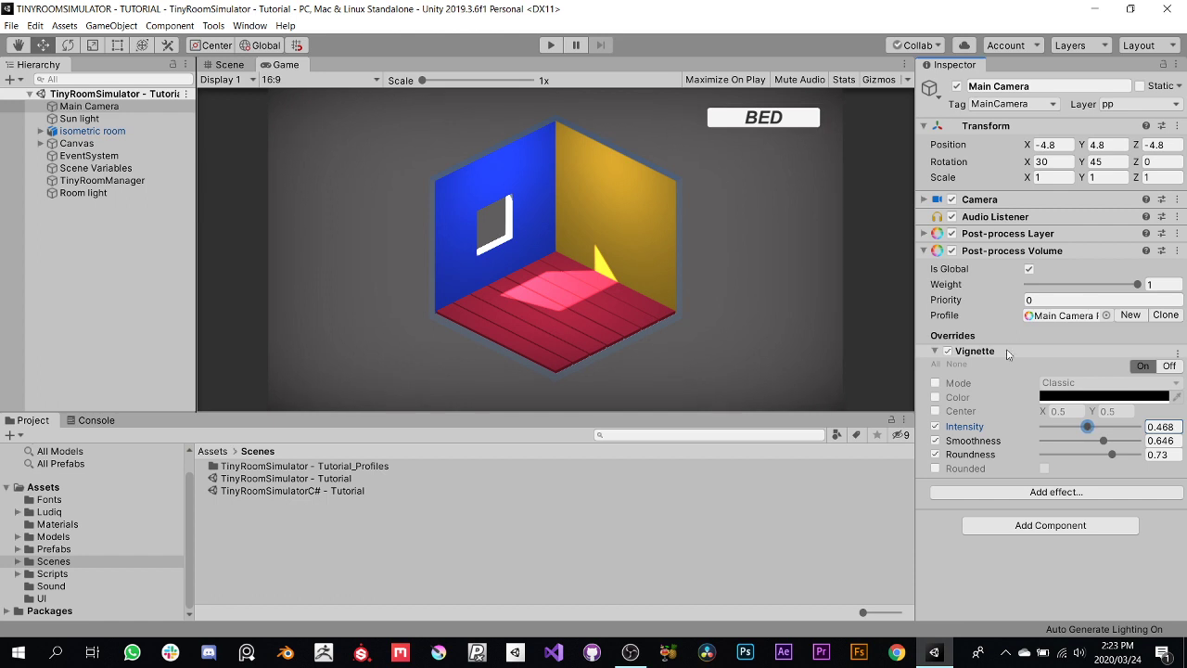
- Compare the scene with the Vignette effect switched off and on, leave it enabled and collapse its settings
click(947, 350)
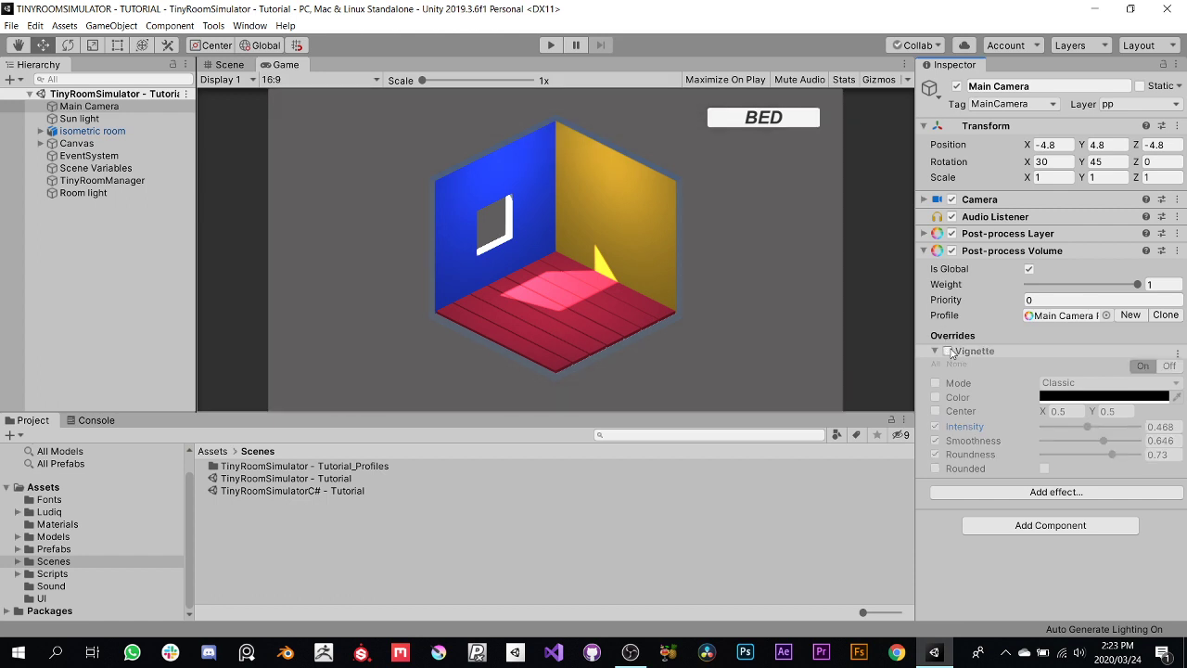
click(948, 351)
click(948, 351)
click(948, 351)
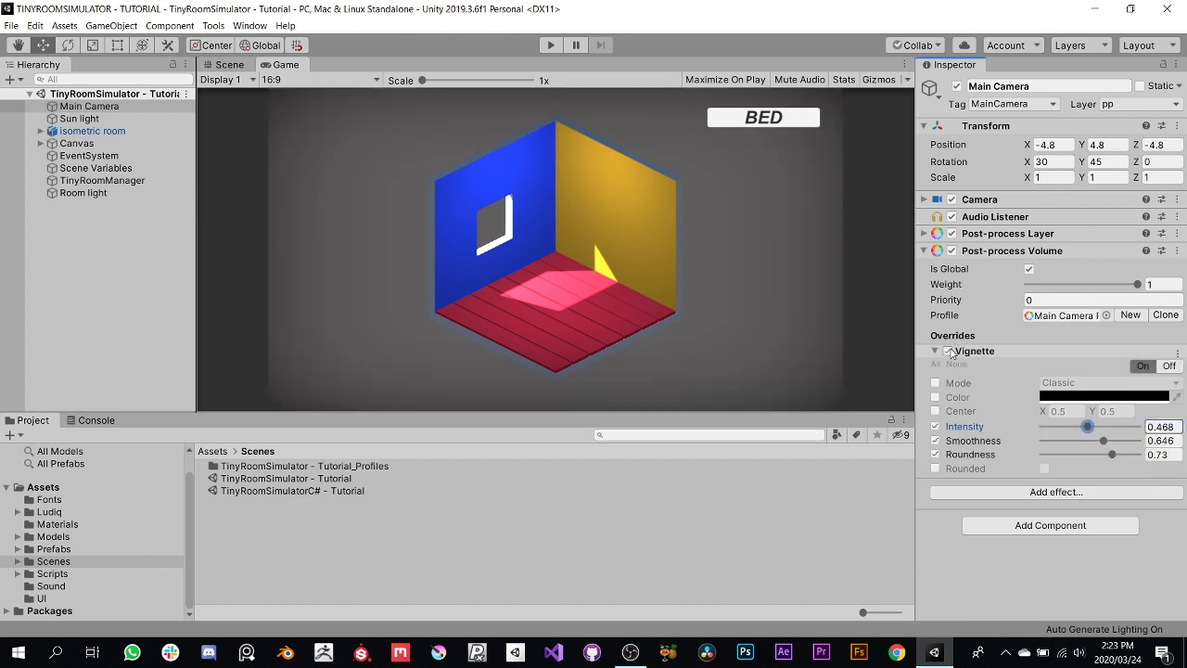
click(949, 352)
click(949, 352)
click(949, 351)
click(949, 352)
click(936, 353)
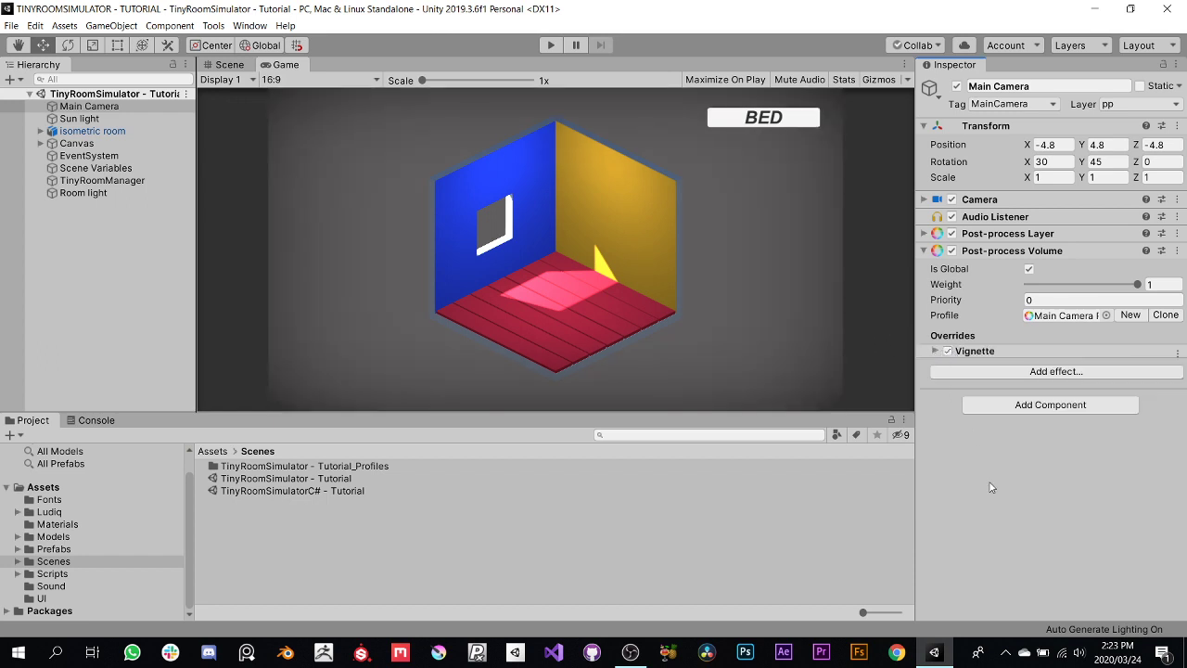
- Add a Bloom effect to the volume and override its intensity with 3.9
click(1022, 372)
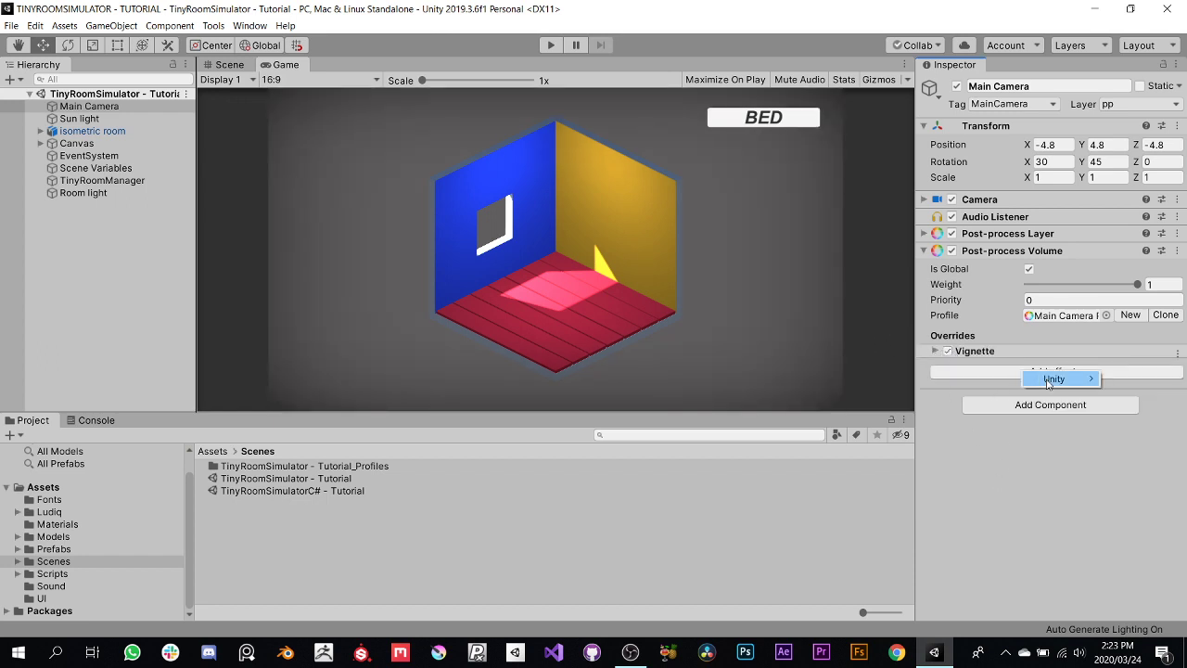
mouse_move(1048, 383)
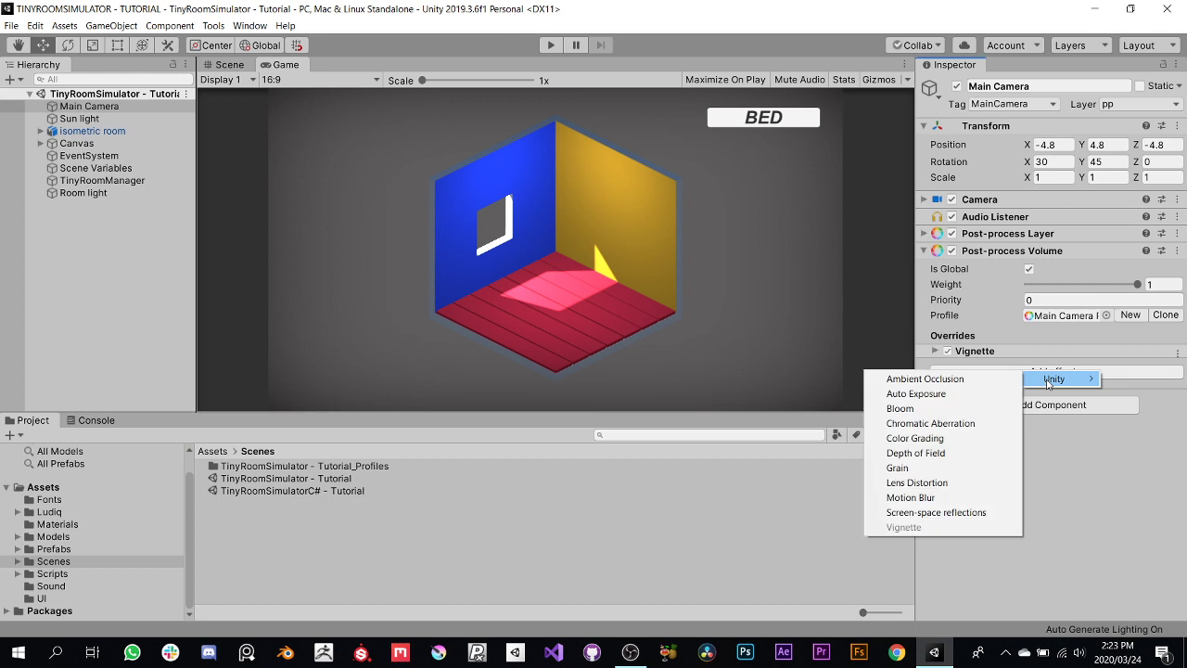
click(962, 409)
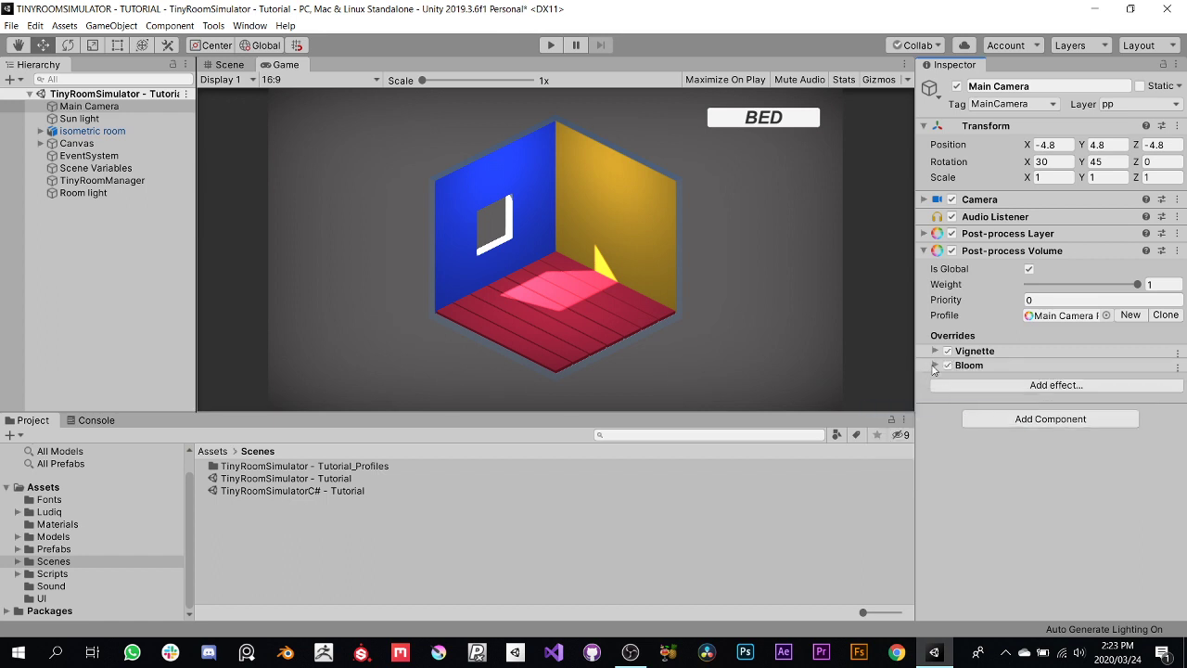
click(936, 366)
click(935, 413)
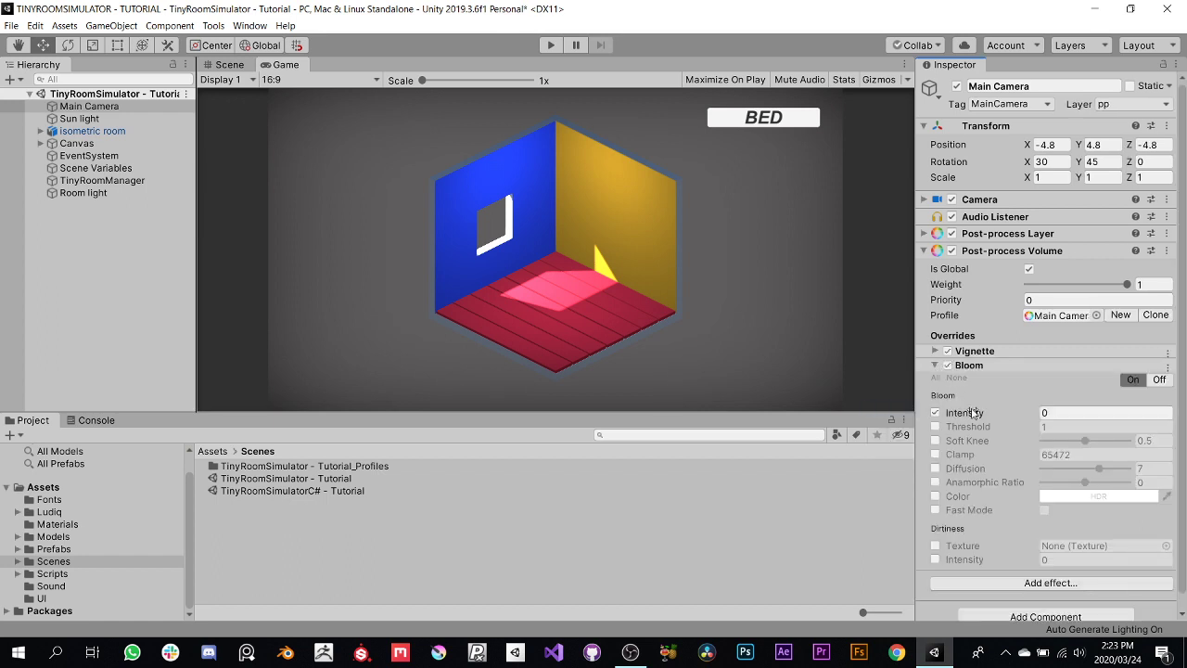
drag(1018, 419, 1135, 419)
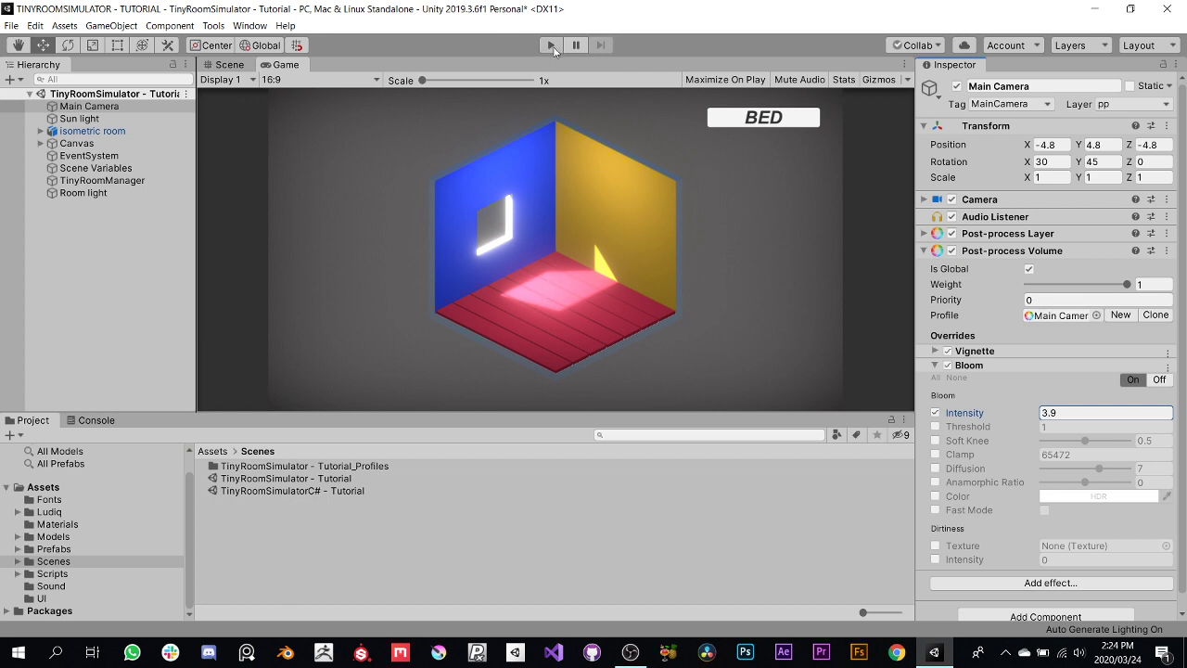
- Set the Bloom intensity to 5 and collapse the effect's settings
click(40, 143)
click(40, 144)
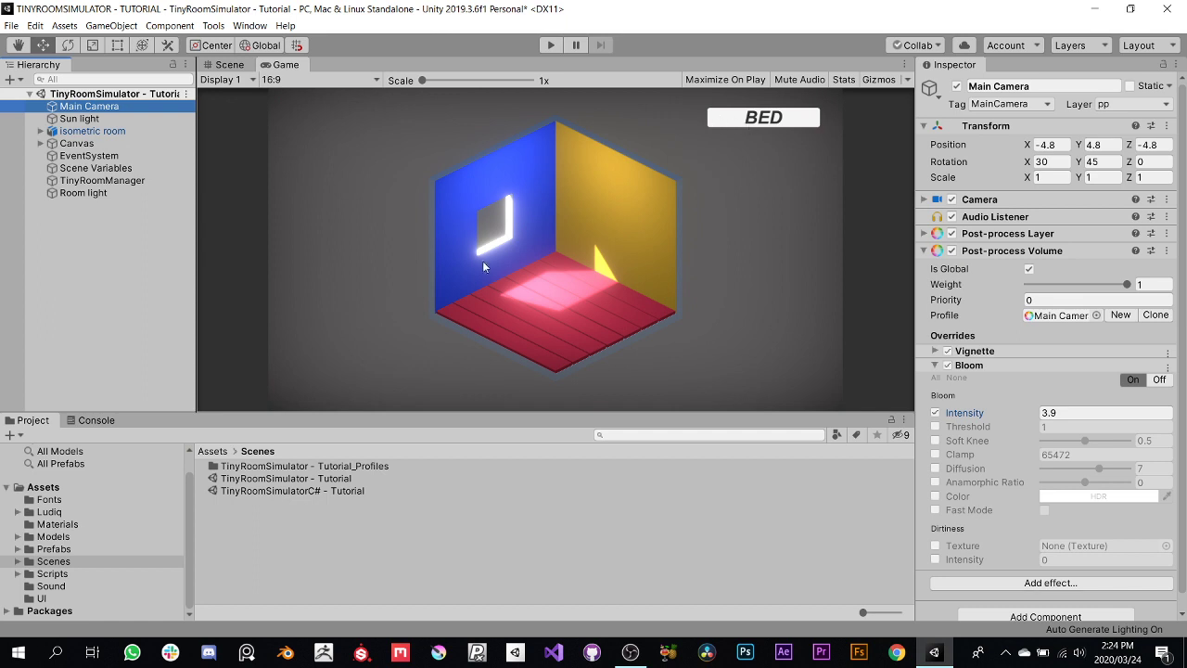
click(1074, 414)
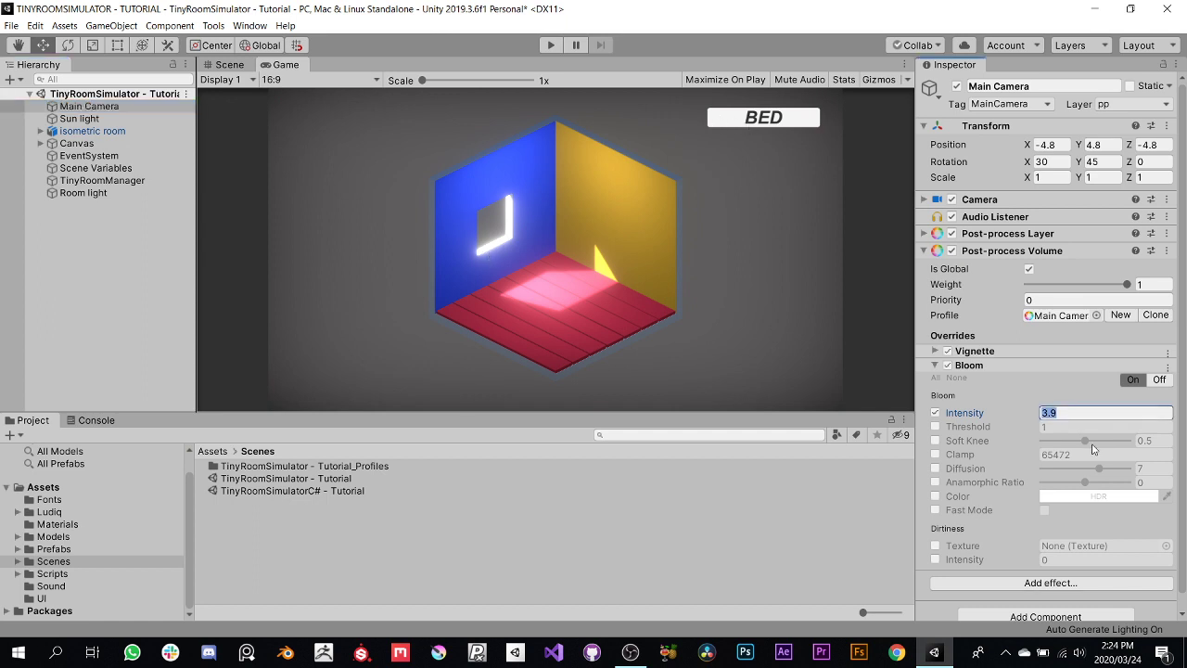
text(5)
key(Return)
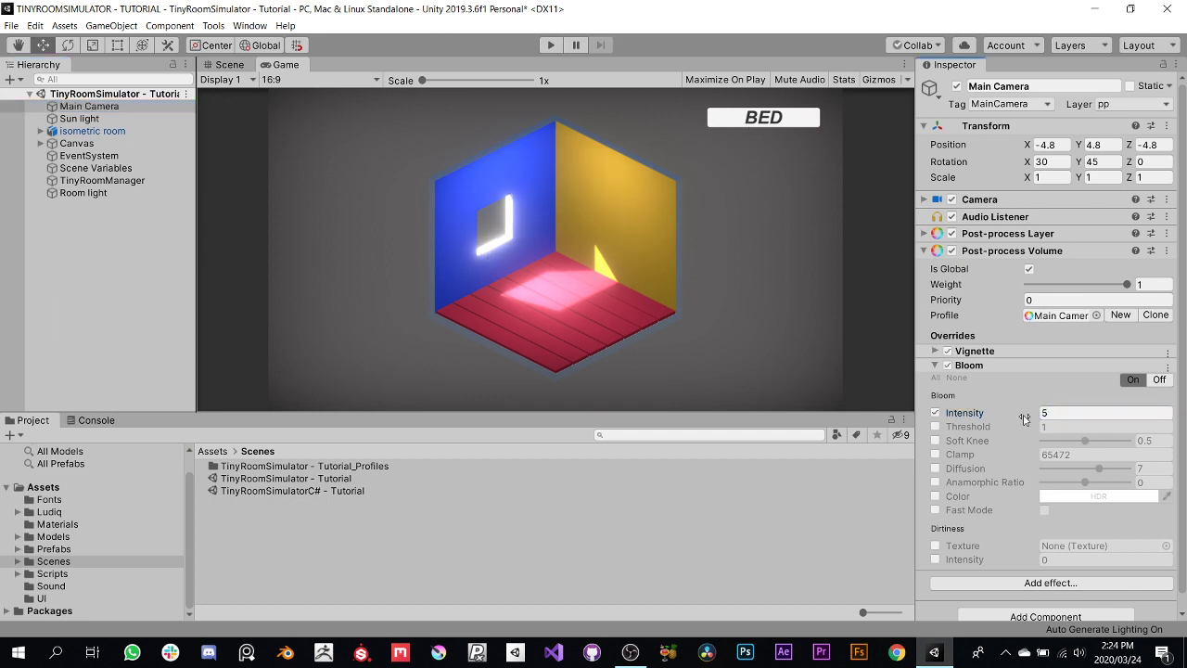
click(992, 368)
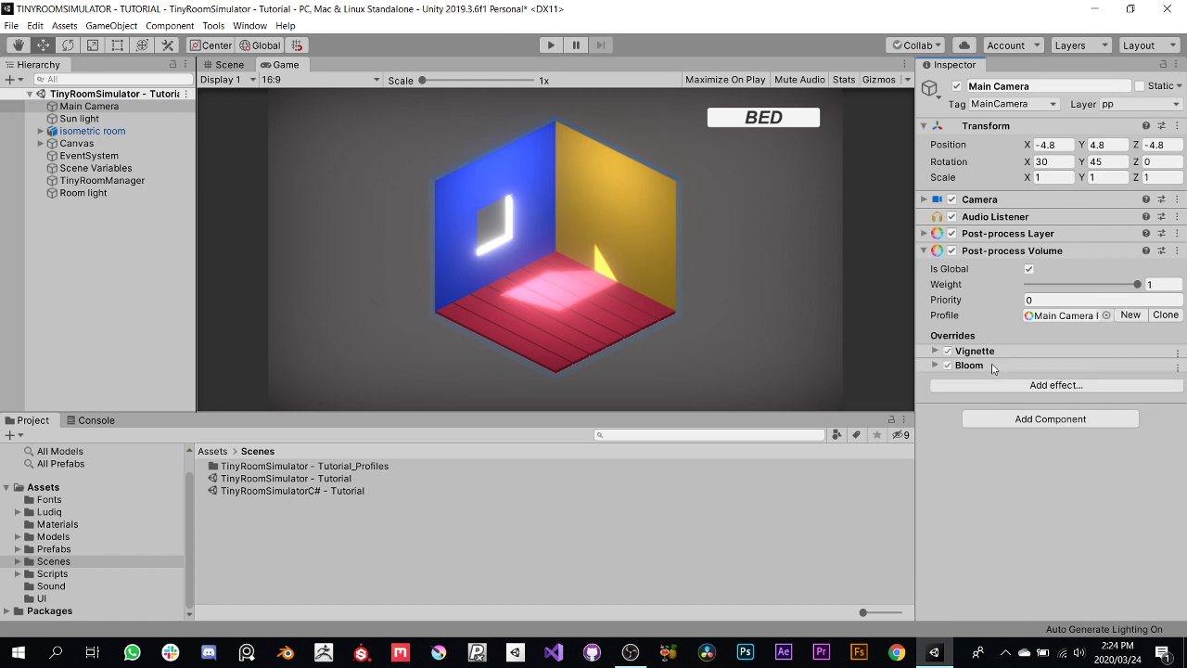
- Add a Color Grading effect to the volume and expand its settings
click(1055, 386)
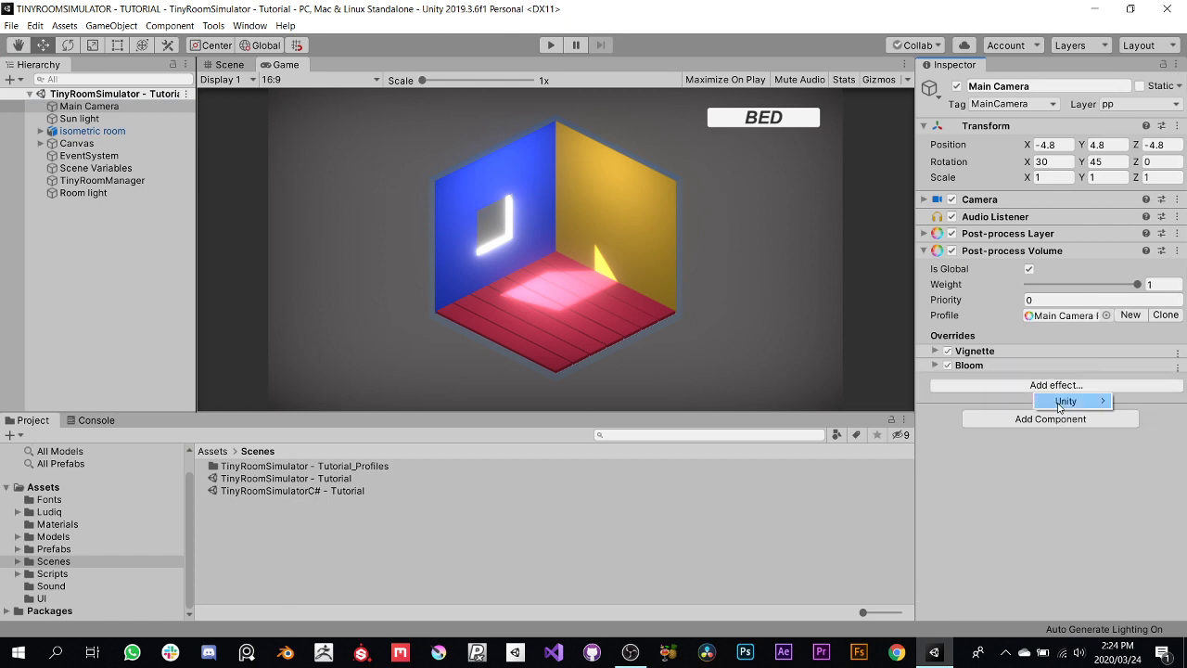
mouse_move(1056, 404)
click(926, 460)
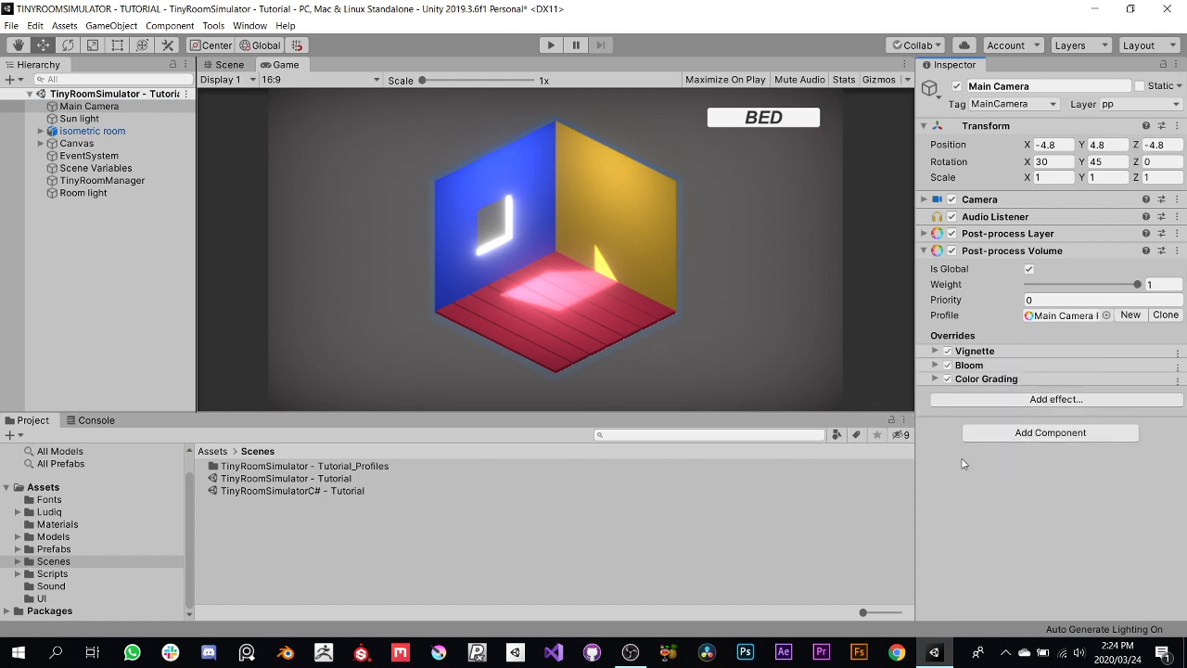
click(970, 384)
scroll(935, 440, down, 5)
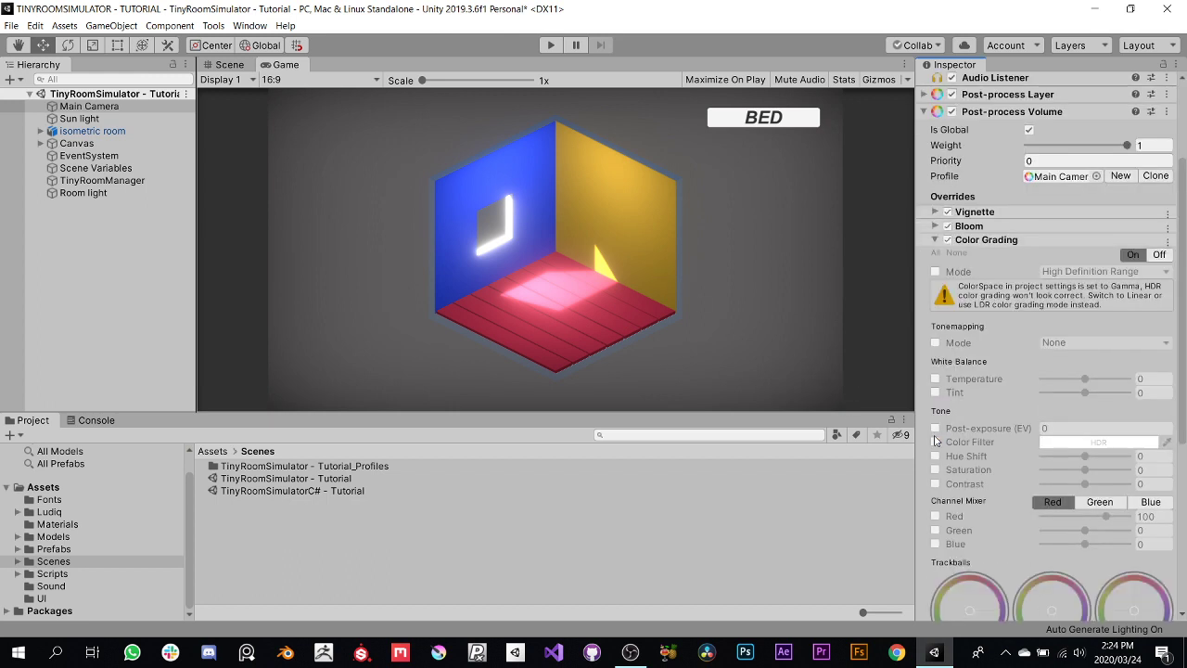
- Override the Color Grading tonemapping mode, compare Neutral, ACES and None, and choose ACES
click(934, 342)
click(1081, 345)
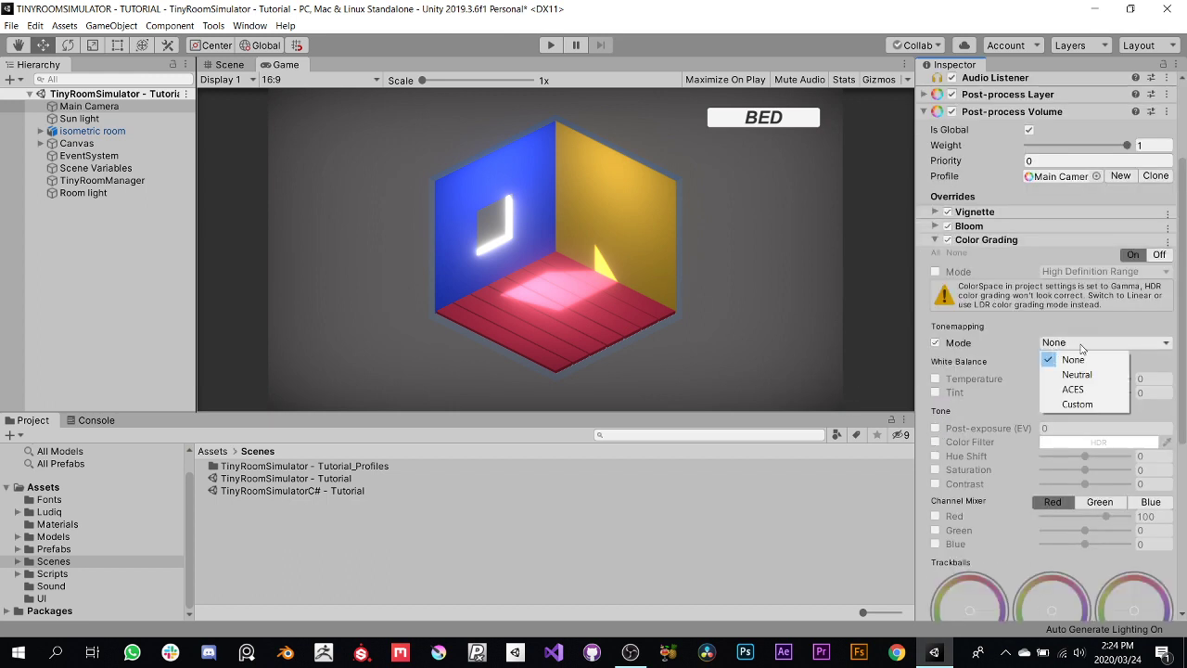
click(1082, 375)
click(1076, 343)
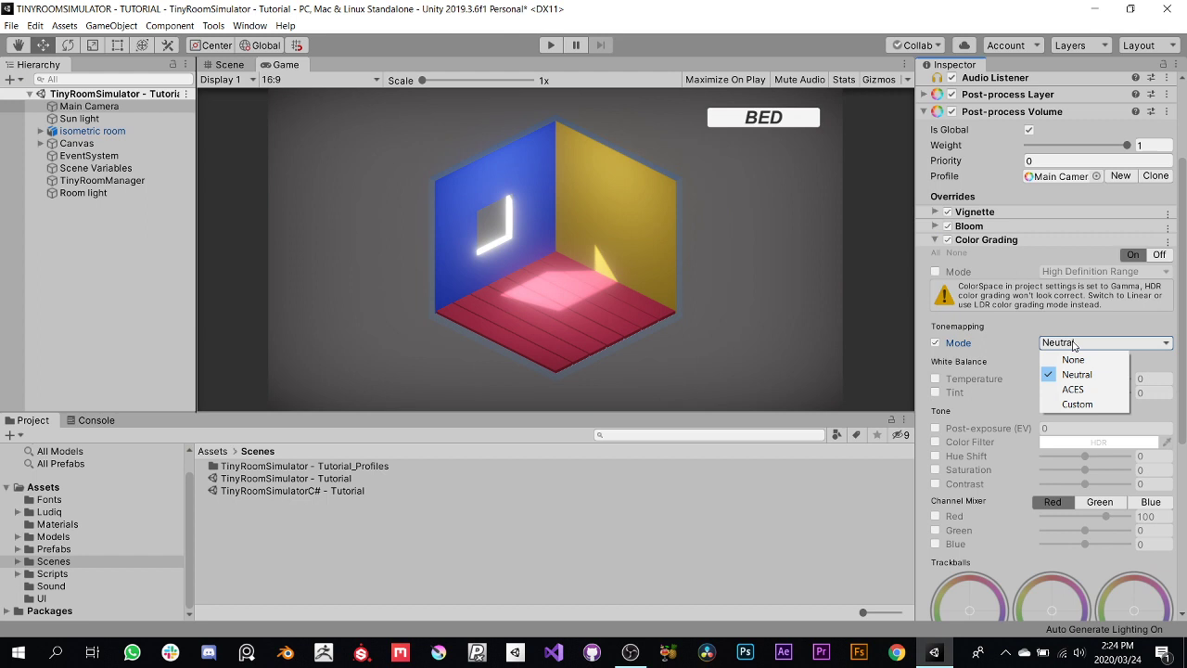
click(1074, 391)
click(1076, 345)
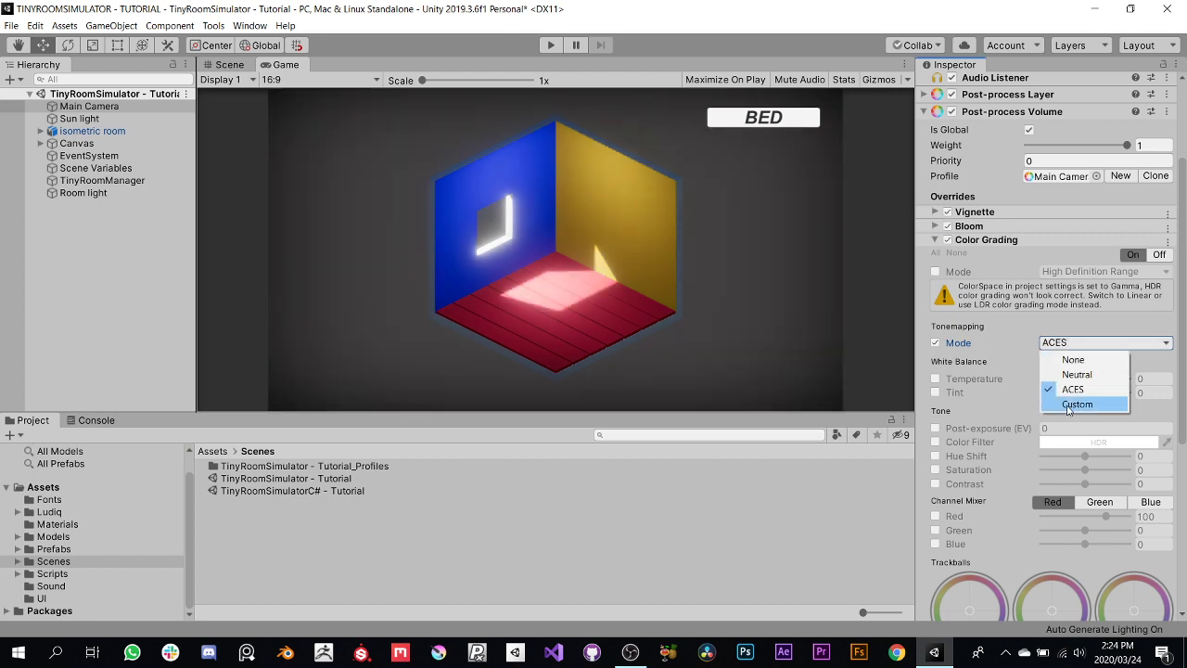
click(1073, 359)
click(1072, 343)
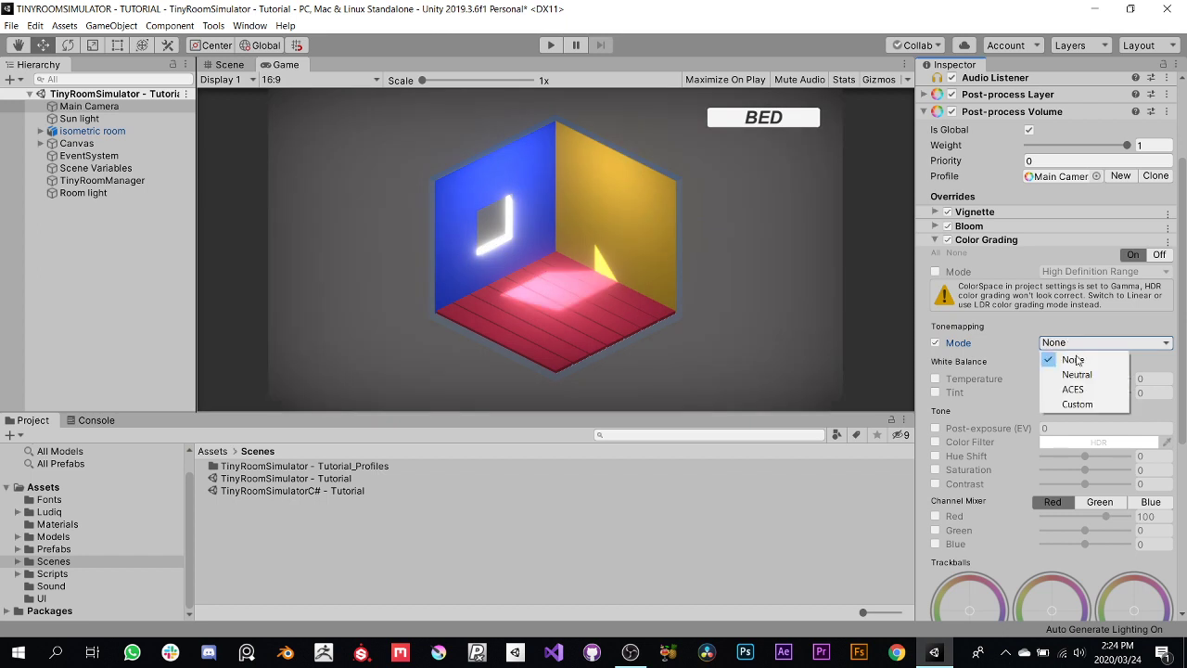
click(1072, 390)
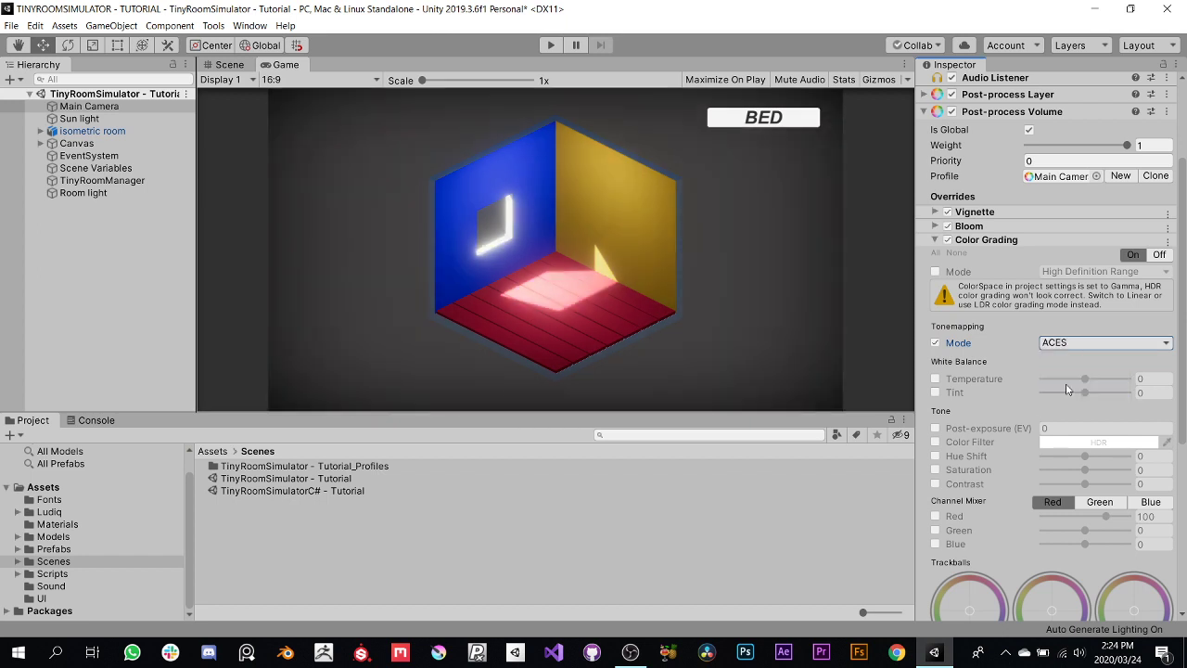
- Override the Color Grading white balance temperature, try 97, undo it, and set the temperature to 39
click(935, 378)
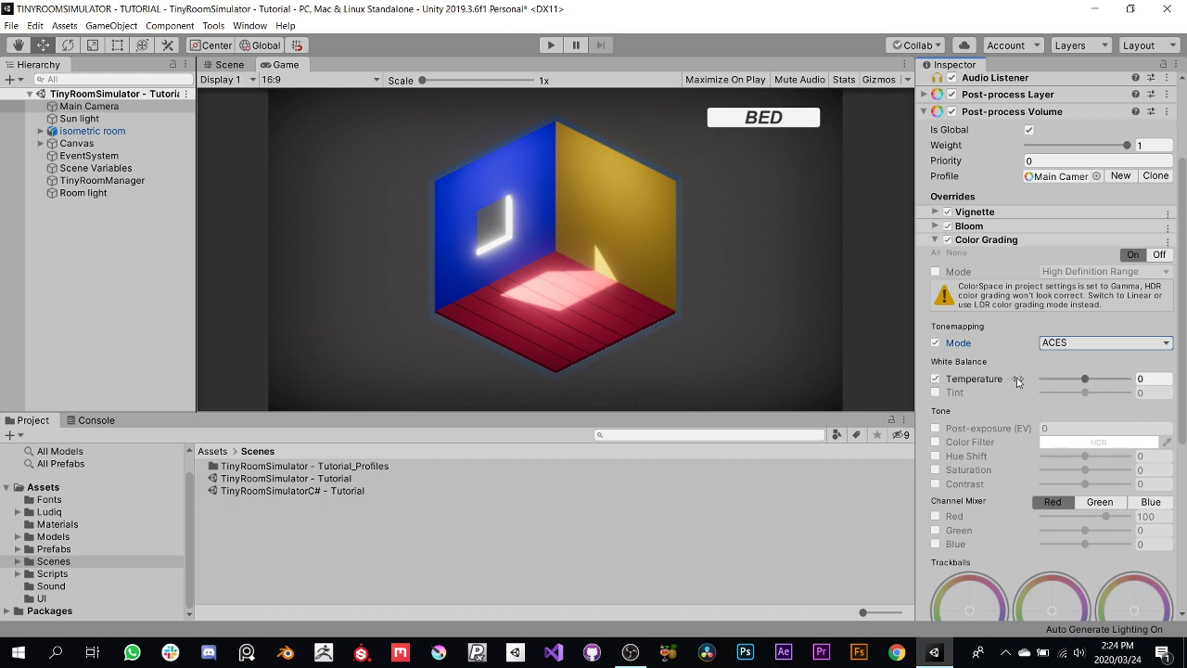
drag(1085, 378, 1127, 389)
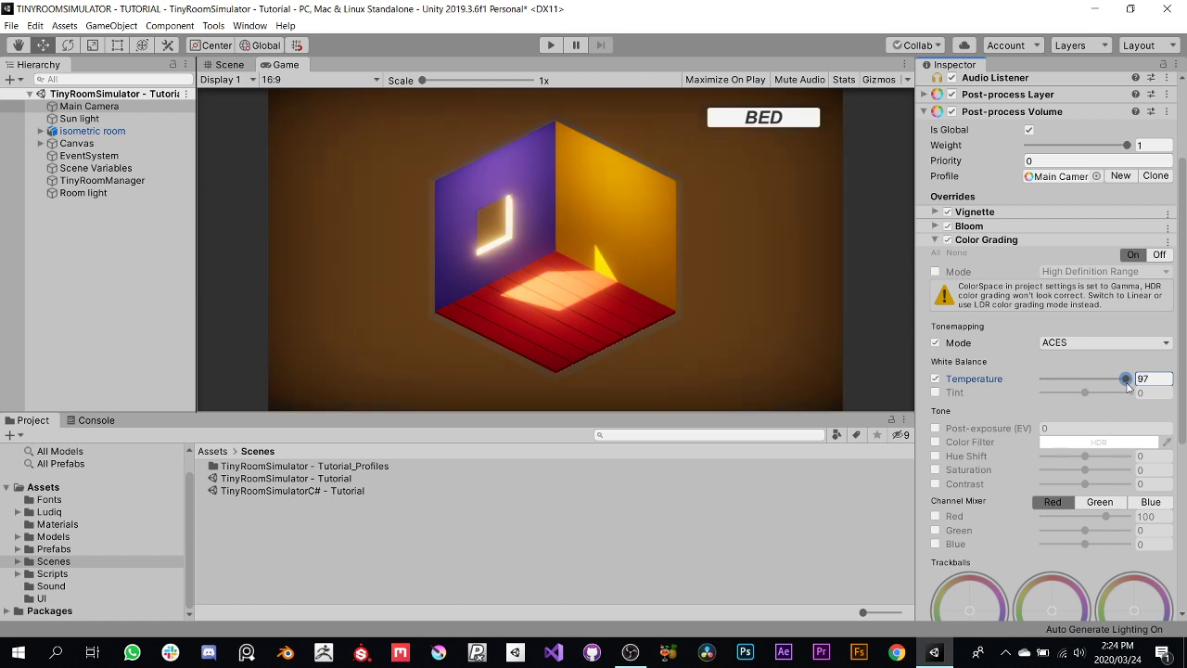
key(ctrl+z)
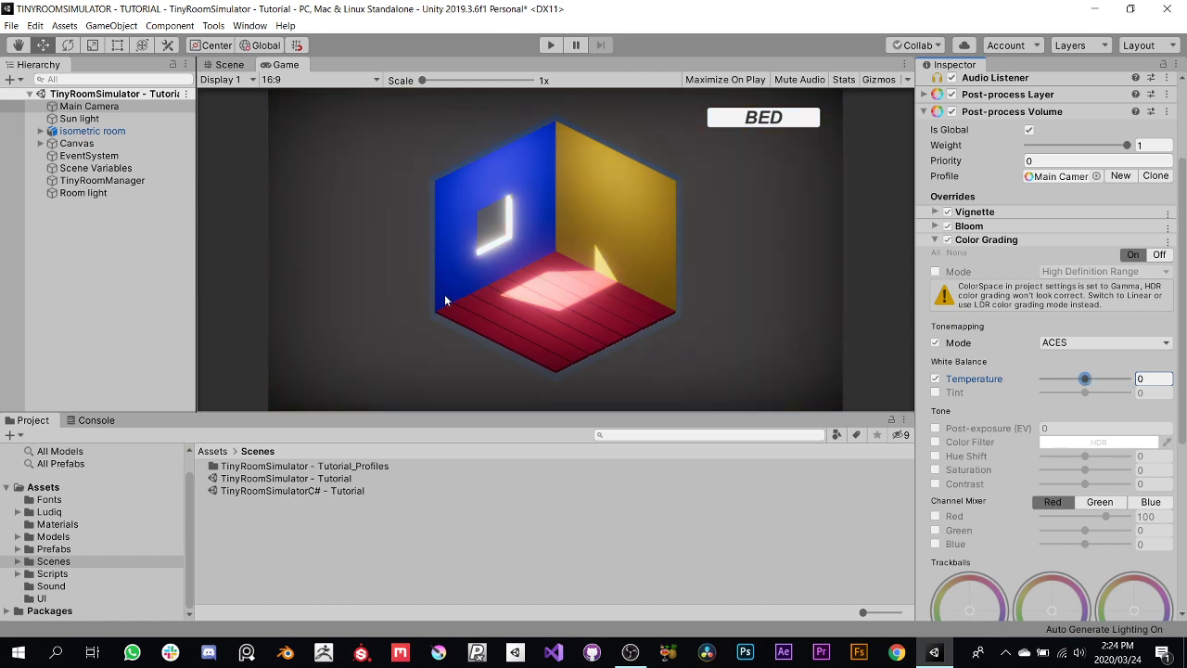
mouse_move(1084, 381)
mouse_down()
mouse_move(1068, 389)
mouse_move(1100, 393)
mouse_up()
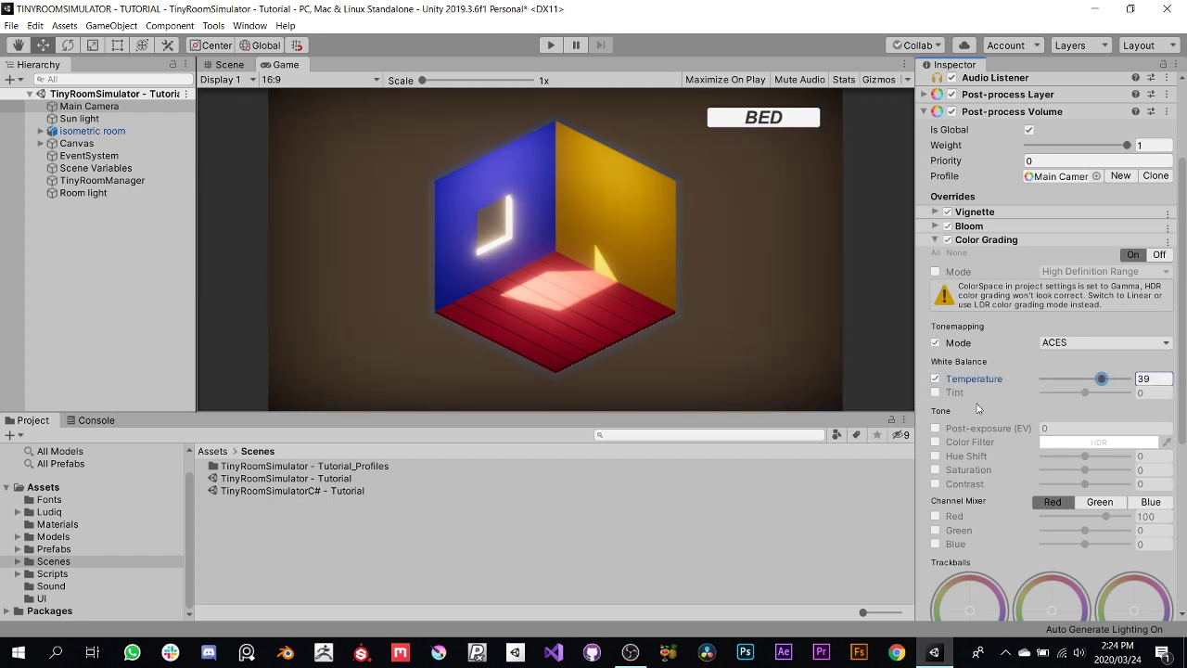
- Override the Color Grading contrast and set it to 10
click(935, 484)
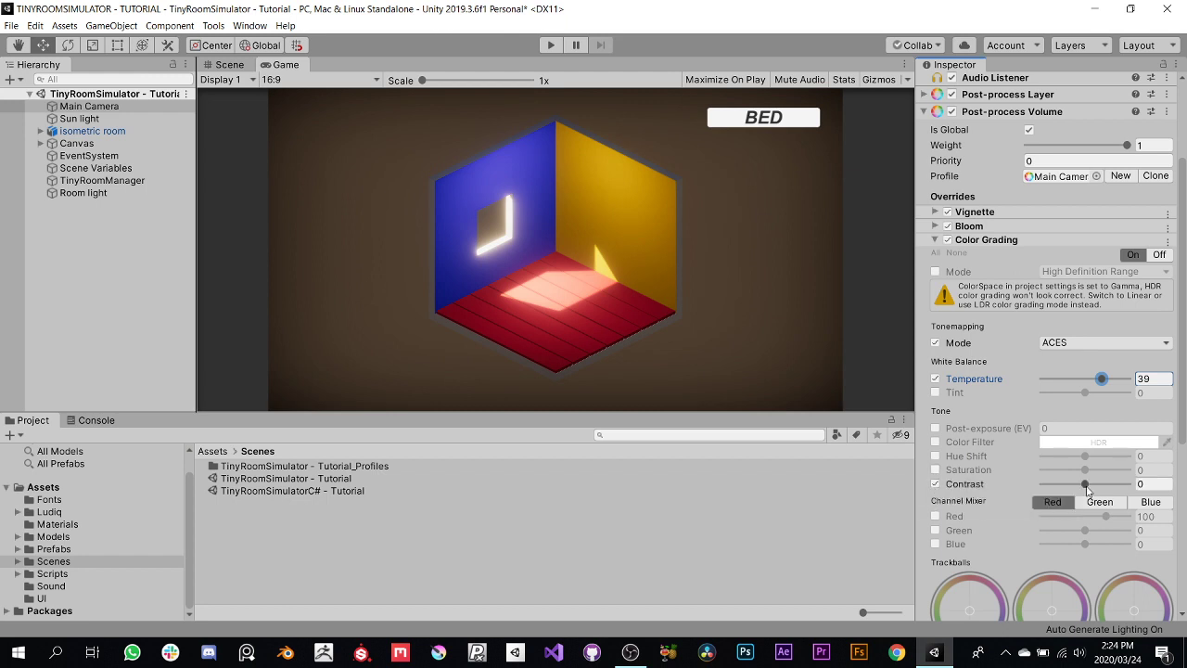
drag(1085, 484, 1091, 484)
click(1148, 484)
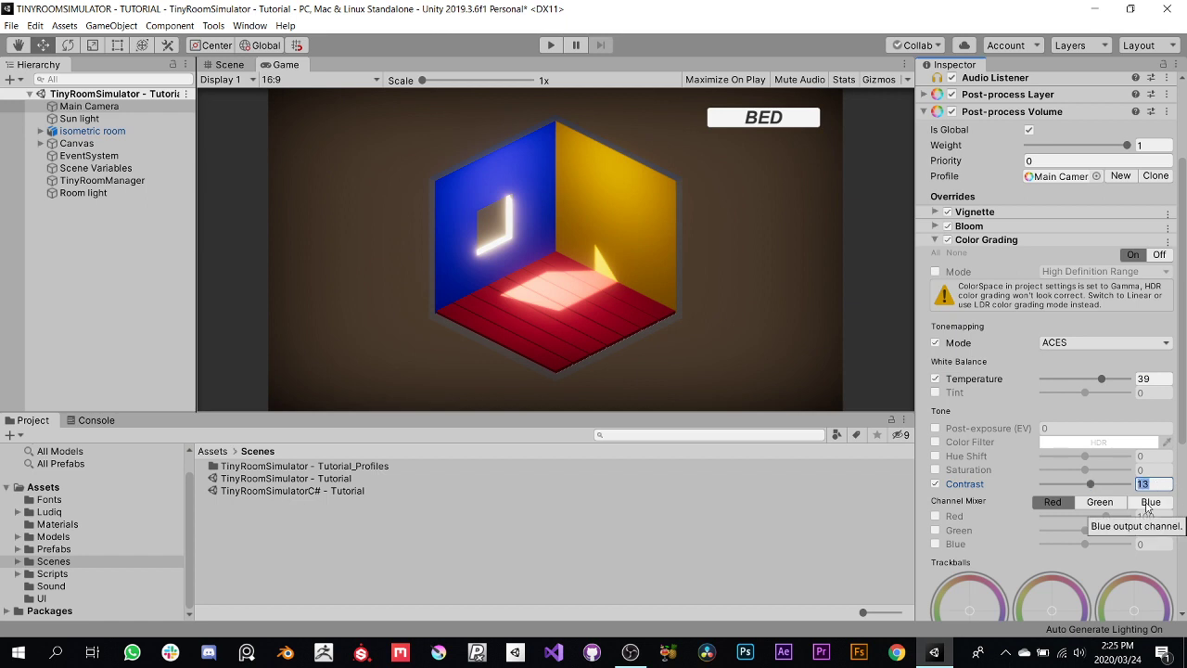
text(10)
key(Return)
- Compare the room with the Color Grading effect disabled and enabled, leaving it enabled
click(947, 240)
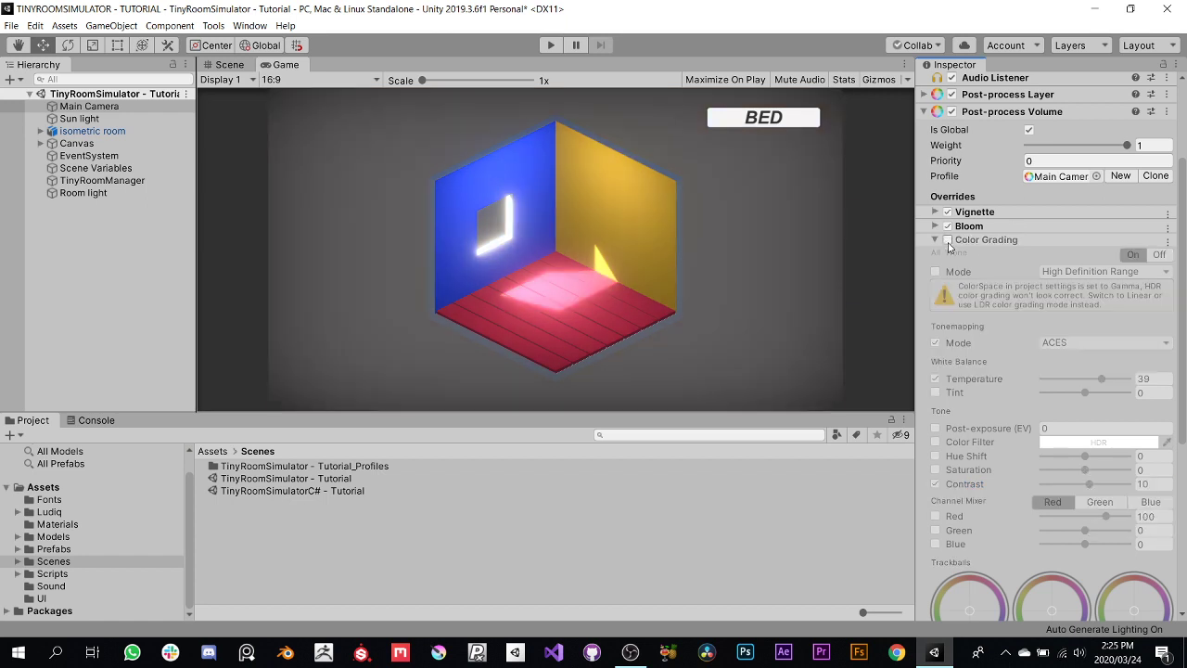
click(947, 240)
click(947, 241)
click(947, 241)
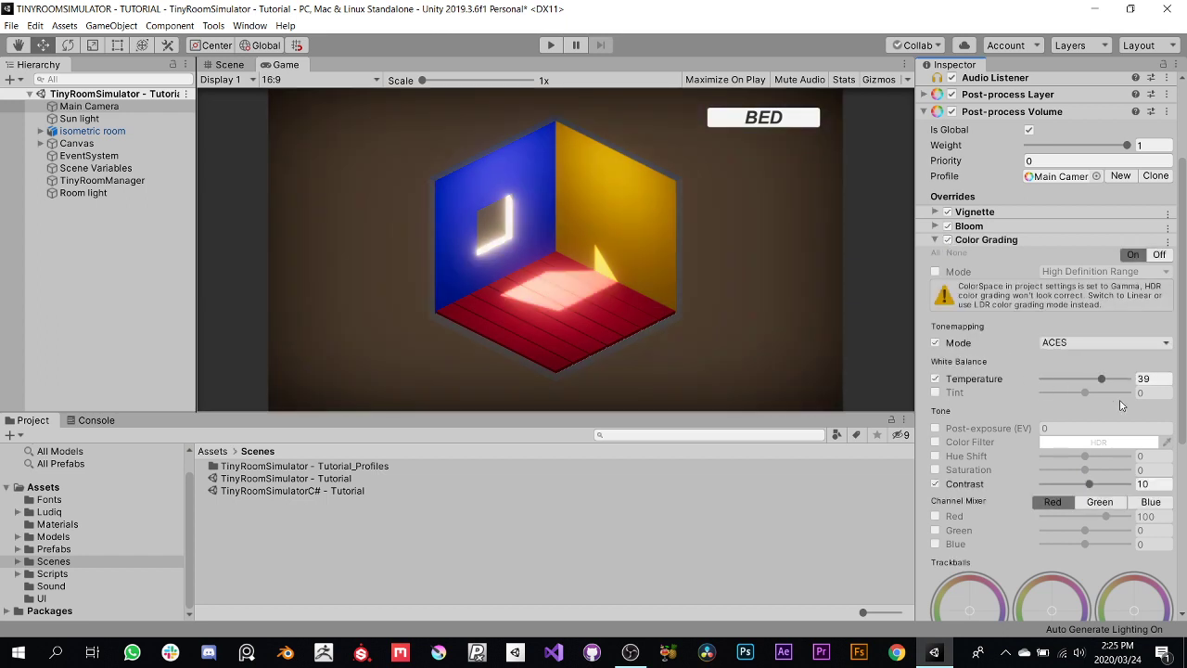
- Set the white balance temperature to 20, compare the result with Color Grading off and on, and collapse the effect's settings
click(1154, 379)
text(20)
click(947, 240)
click(947, 241)
click(948, 240)
click(948, 240)
click(935, 240)
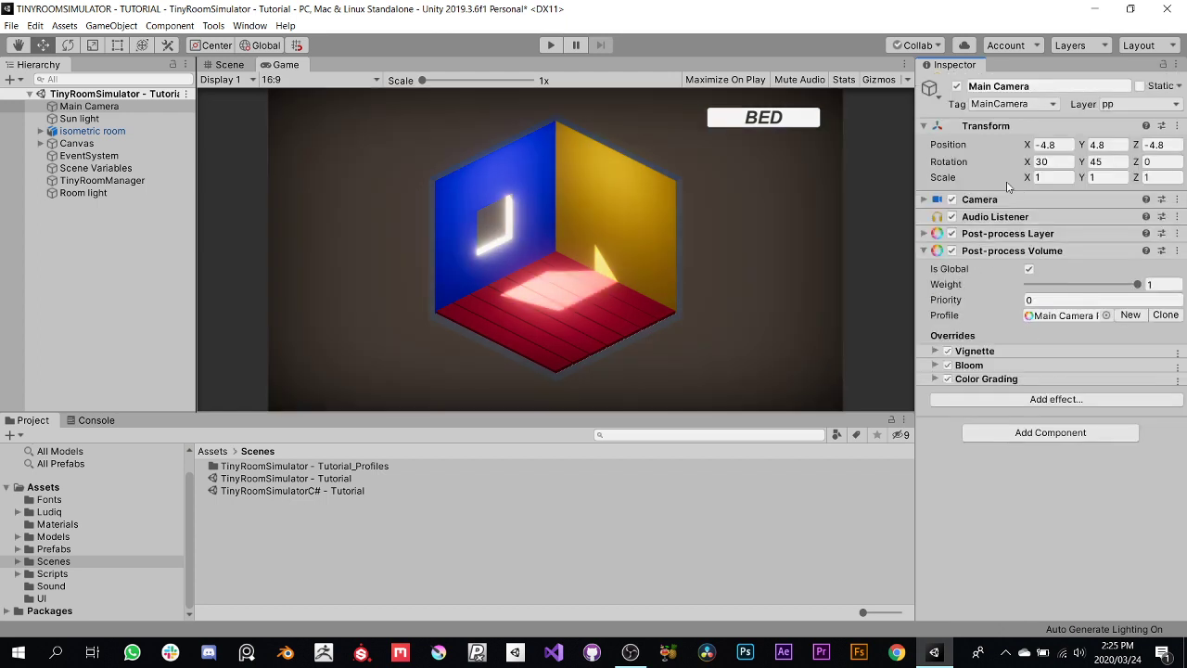
- Compare the game view with the camera's Post-process Volume disabled and enabled, leaving it enabled
click(925, 251)
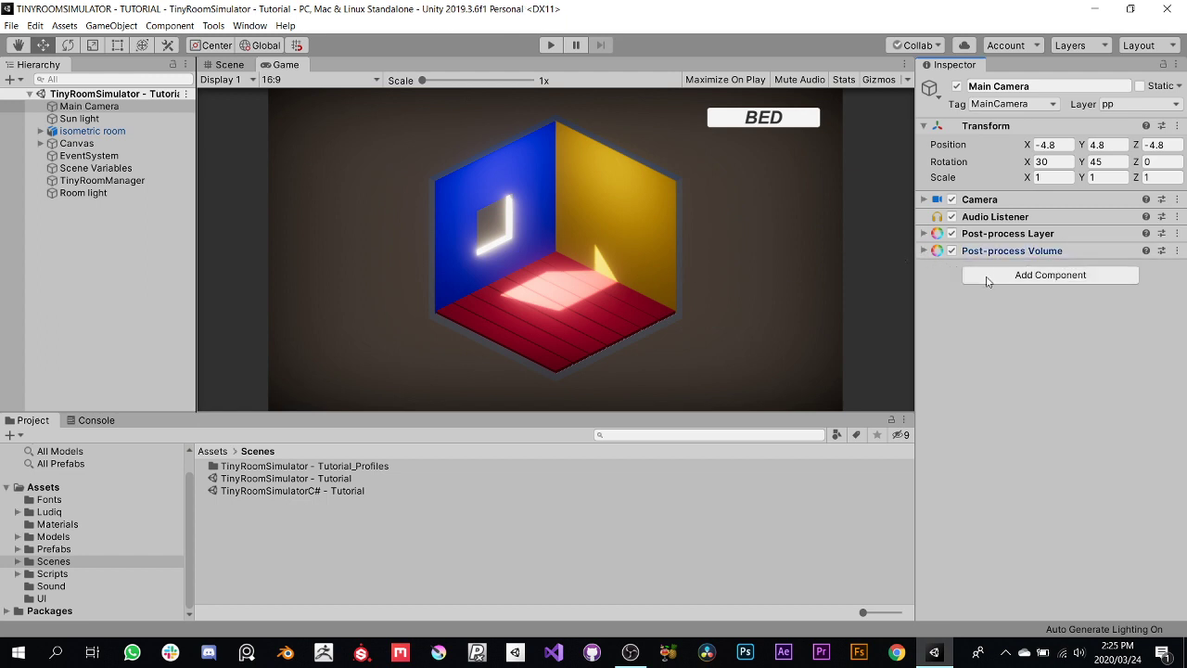
click(951, 252)
click(951, 252)
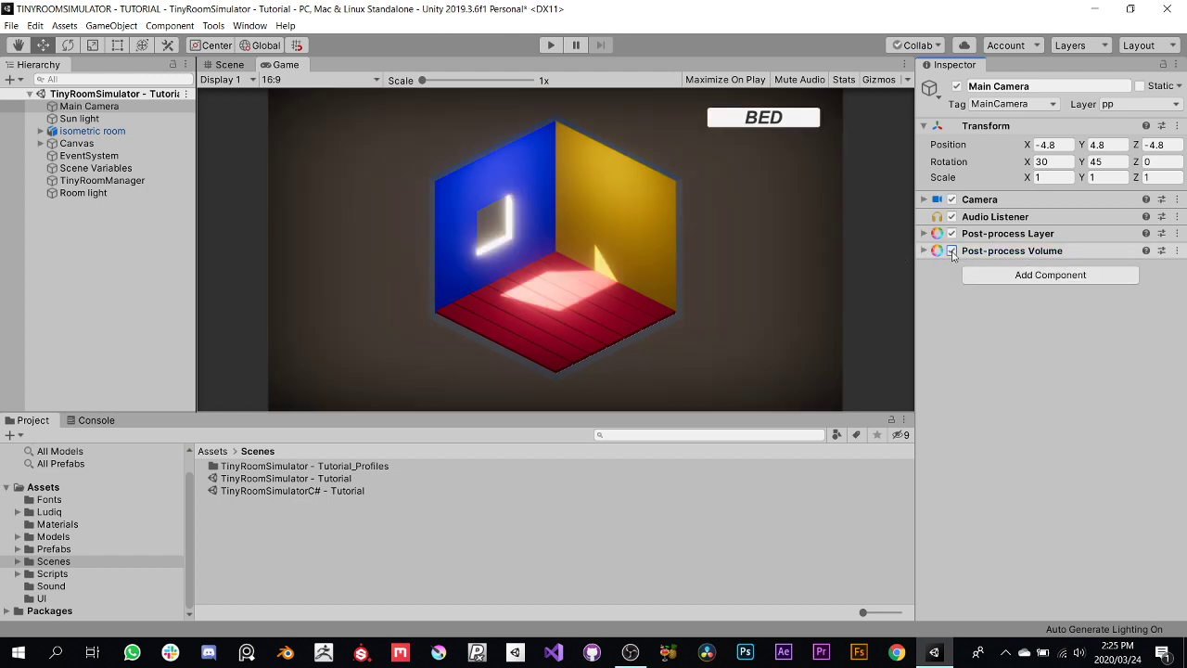
click(924, 252)
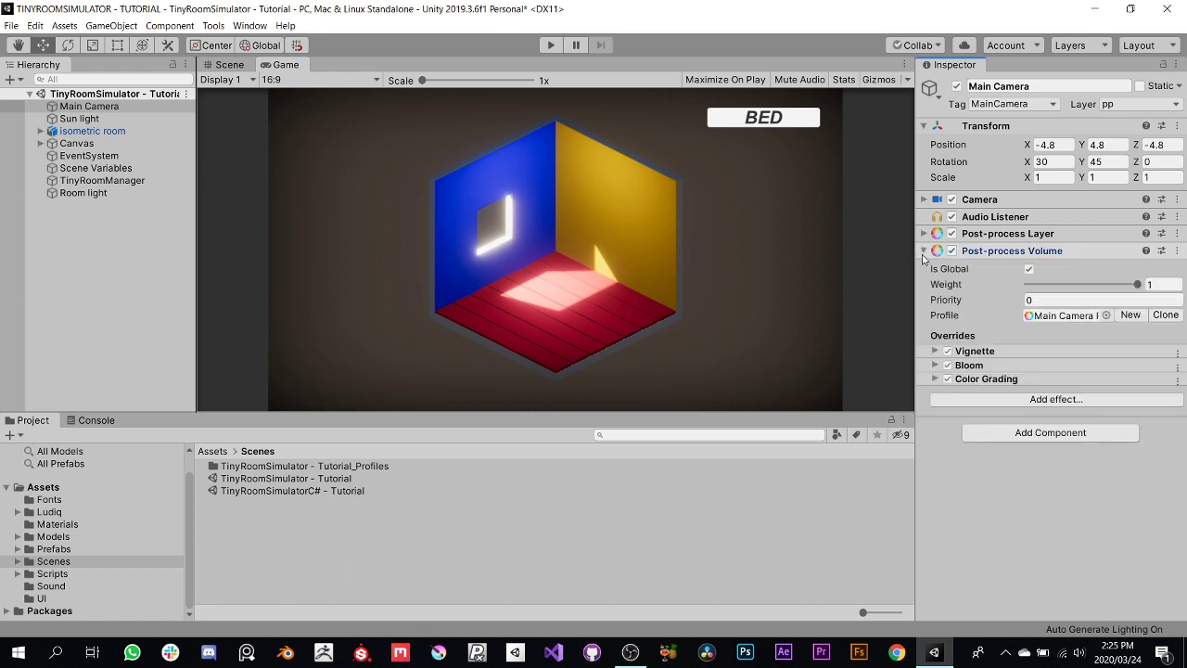
- Compare the volume's Is Global option off and on, leave it enabled, and save the scene with the component collapsed
click(1029, 268)
click(1028, 269)
click(1028, 269)
click(1029, 269)
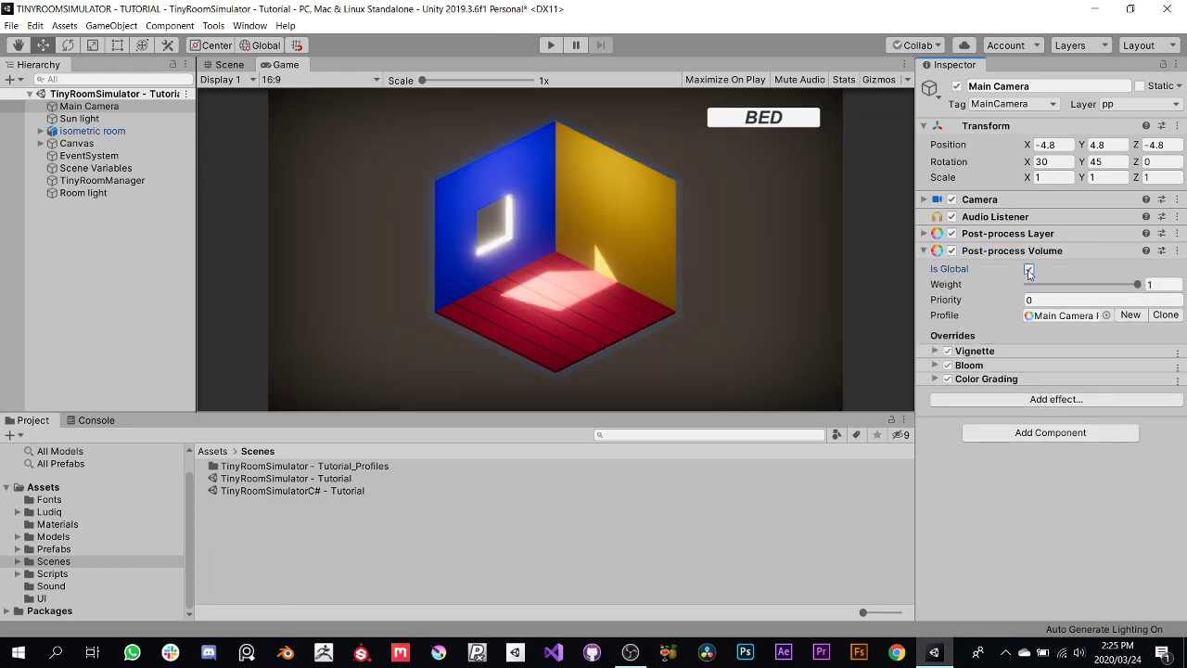
click(1028, 269)
click(1029, 269)
click(1029, 269)
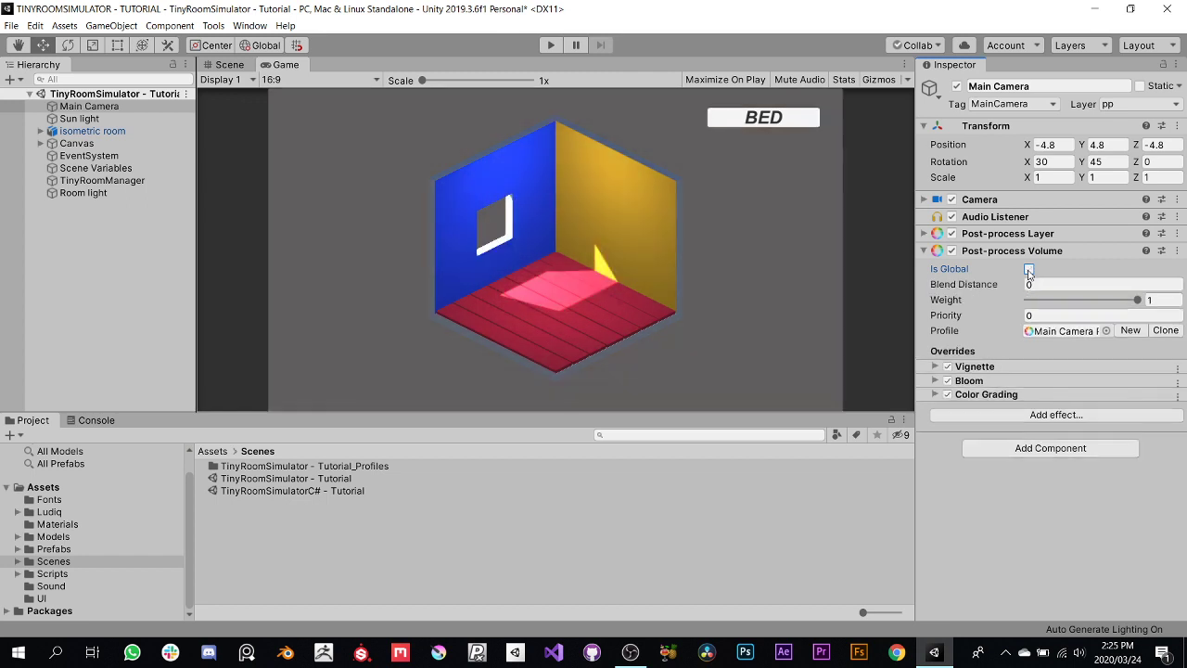
click(1029, 269)
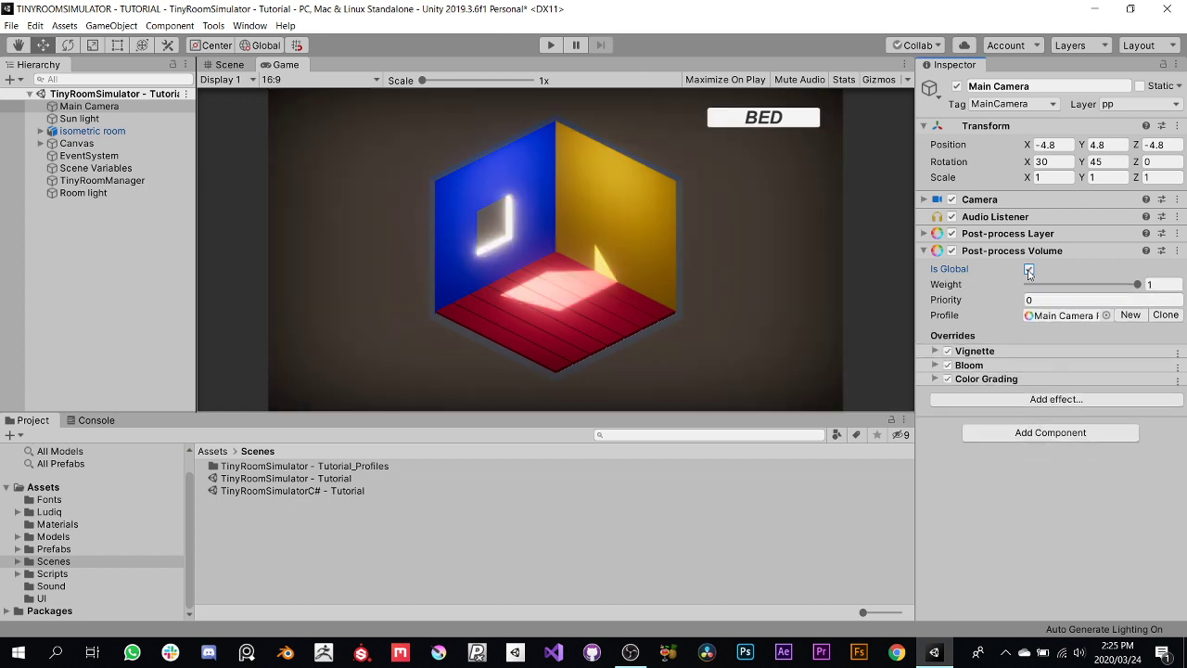
click(924, 251)
key(ctrl+s)
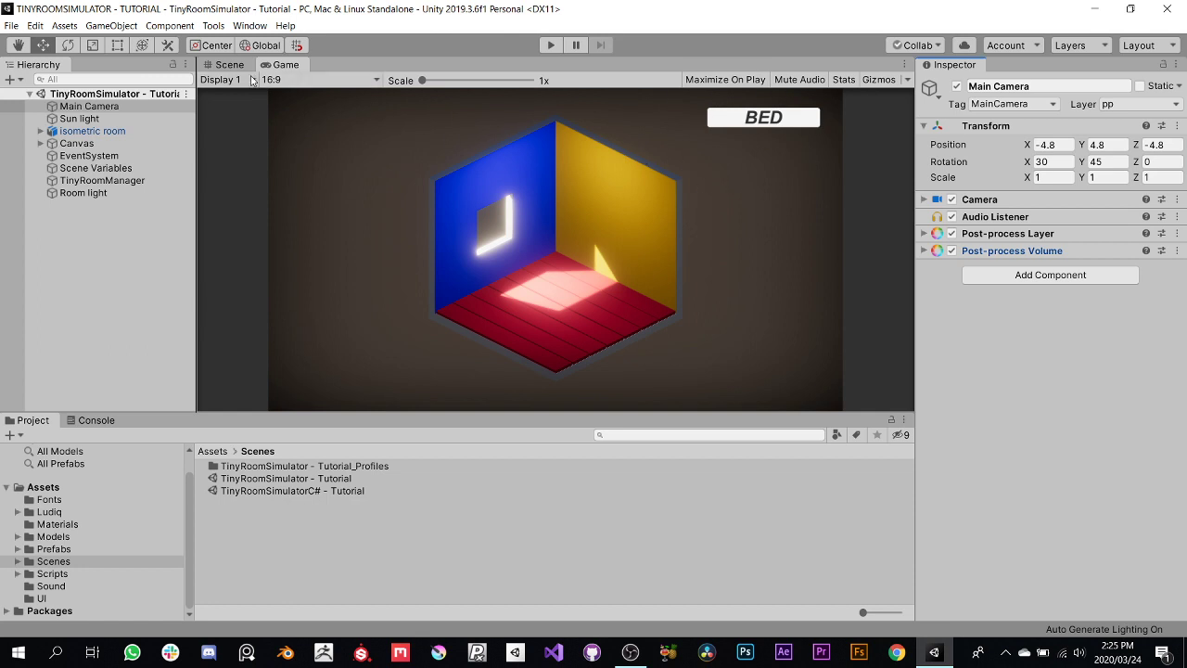
- Examine the AldotheApache and Minecrafter.Reg fonts in the project's Fonts folder
click(81, 500)
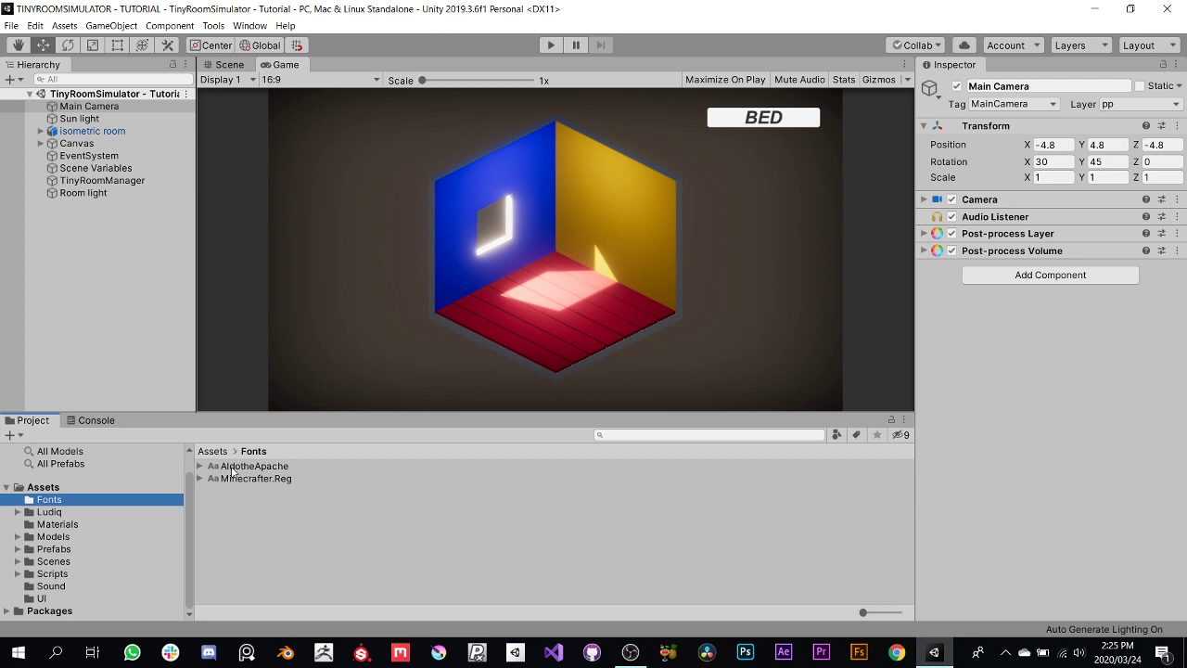
click(262, 468)
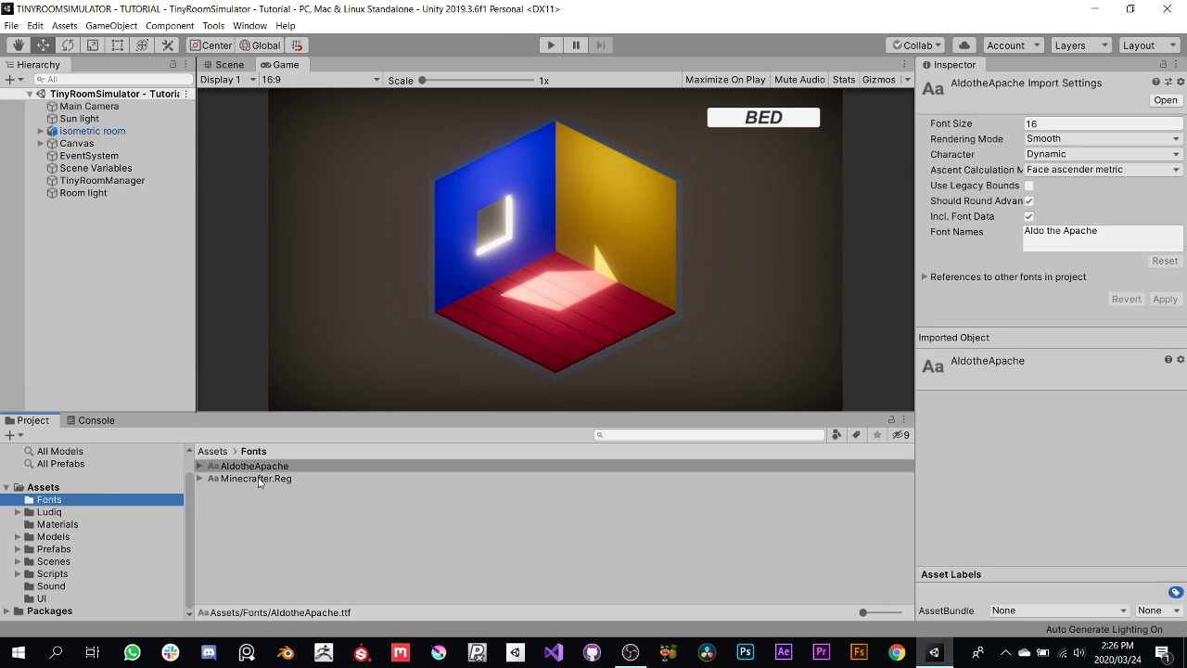
click(263, 477)
click(262, 468)
click(264, 475)
click(263, 466)
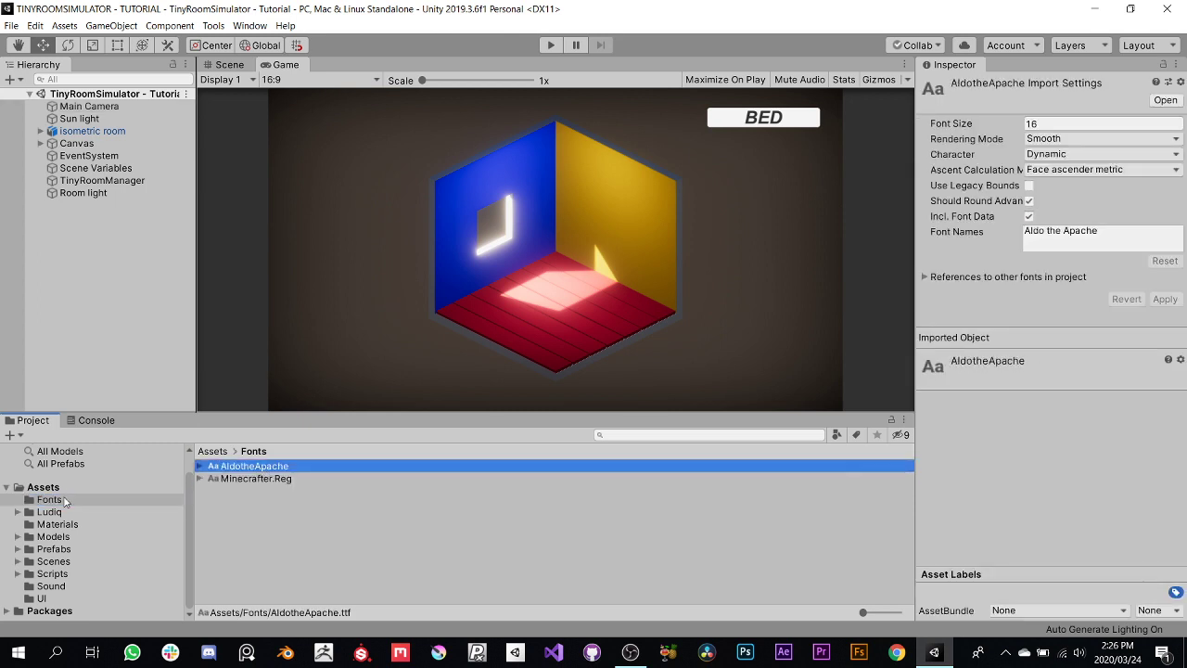
click(248, 539)
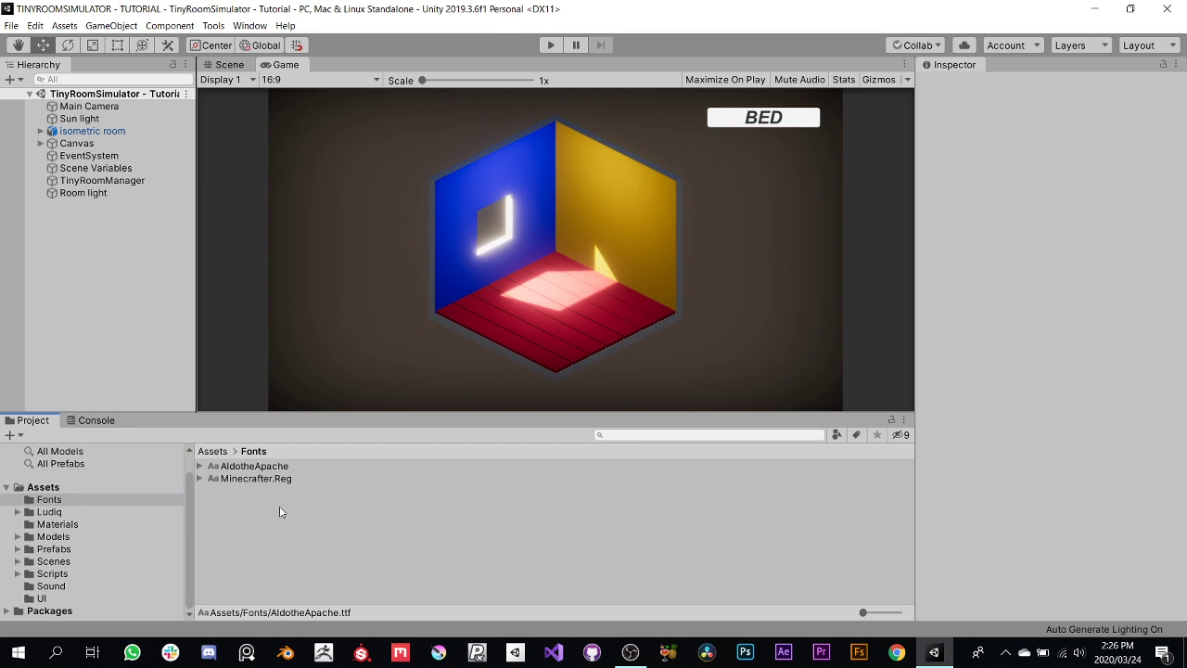
- Frame the canvas's Bed button in the 2D Scene view with the Rect tool active
click(227, 65)
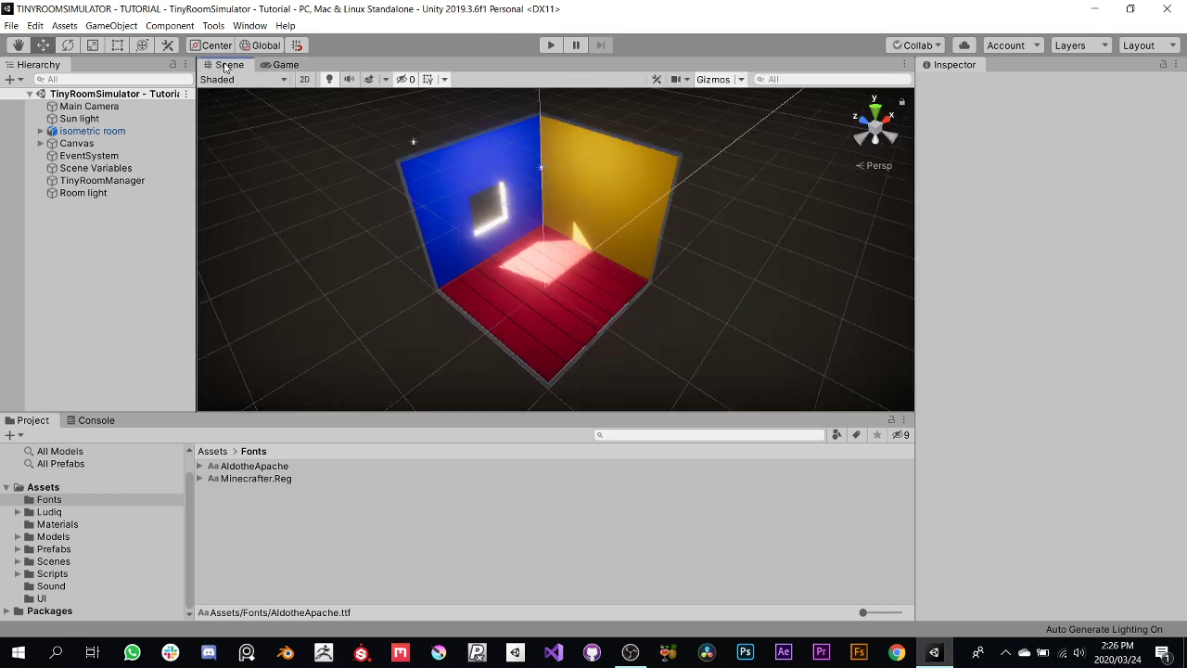
click(49, 146)
click(41, 144)
click(93, 156)
key(f)
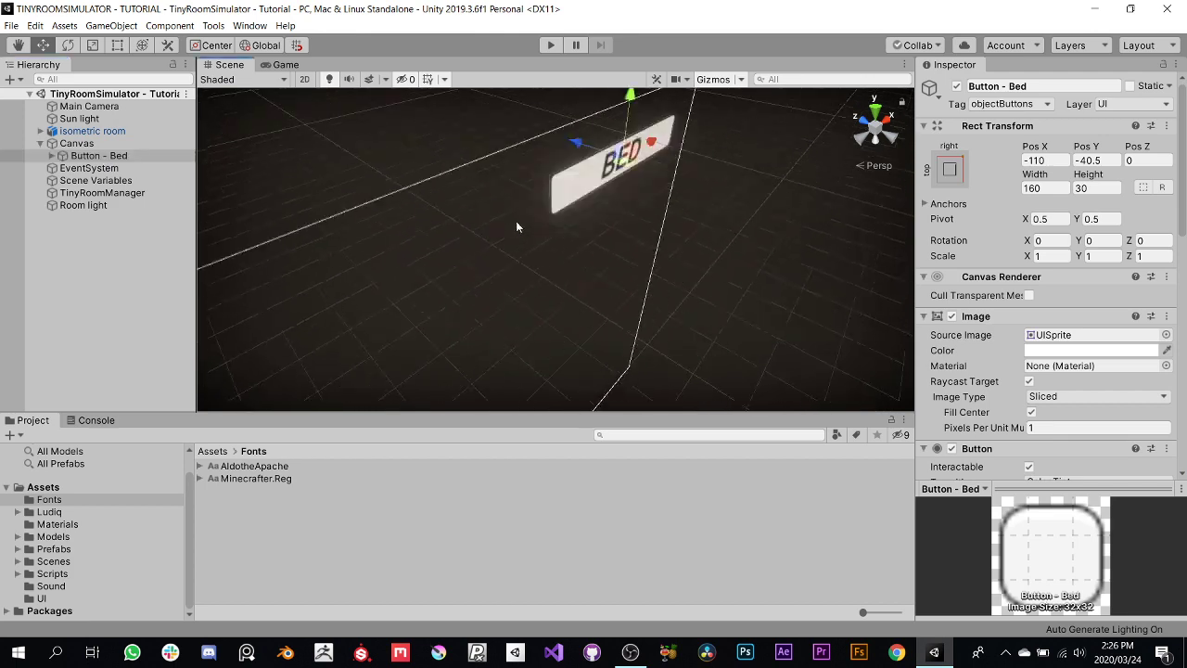
alt+drag(515, 221, 327, 88)
key(t)
click(305, 79)
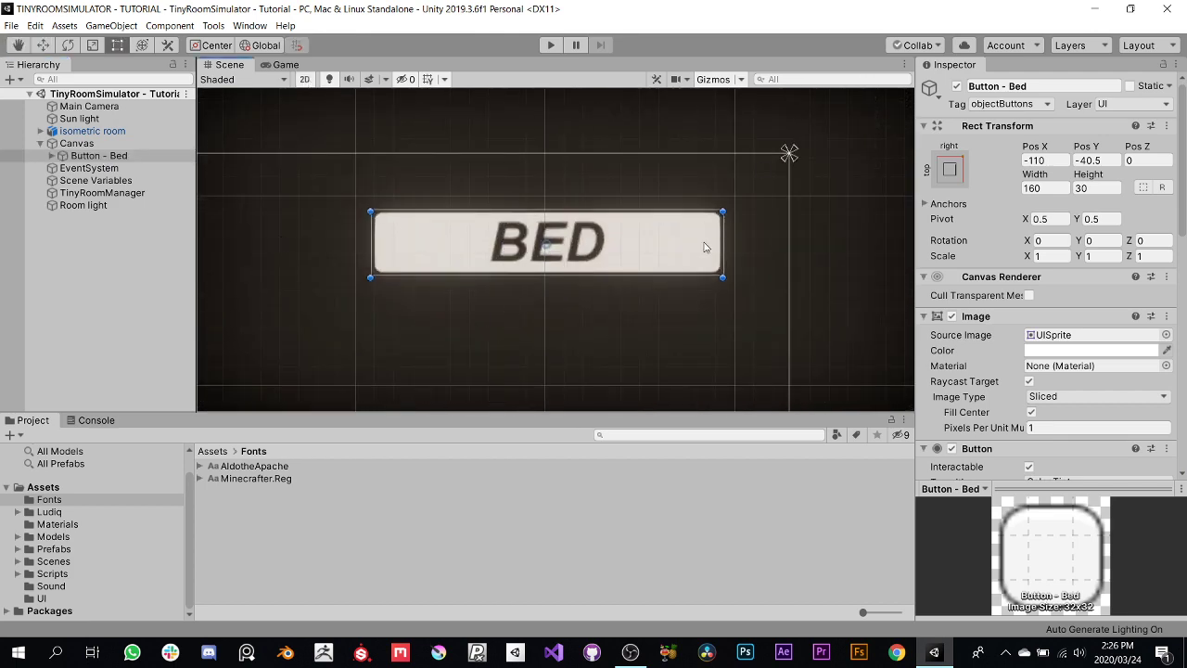
scroll(473, 264, down, 5)
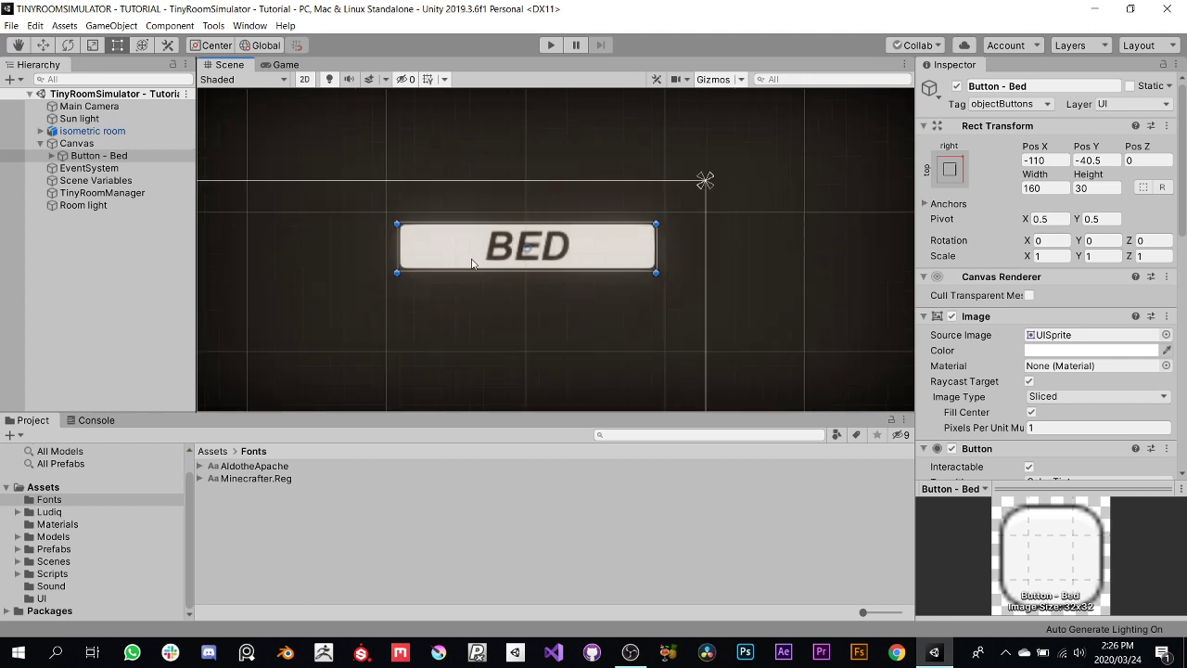
- Frame the isometric room in the Scene view, return to the 3D view, and clear the selection
click(382, 318)
key(f)
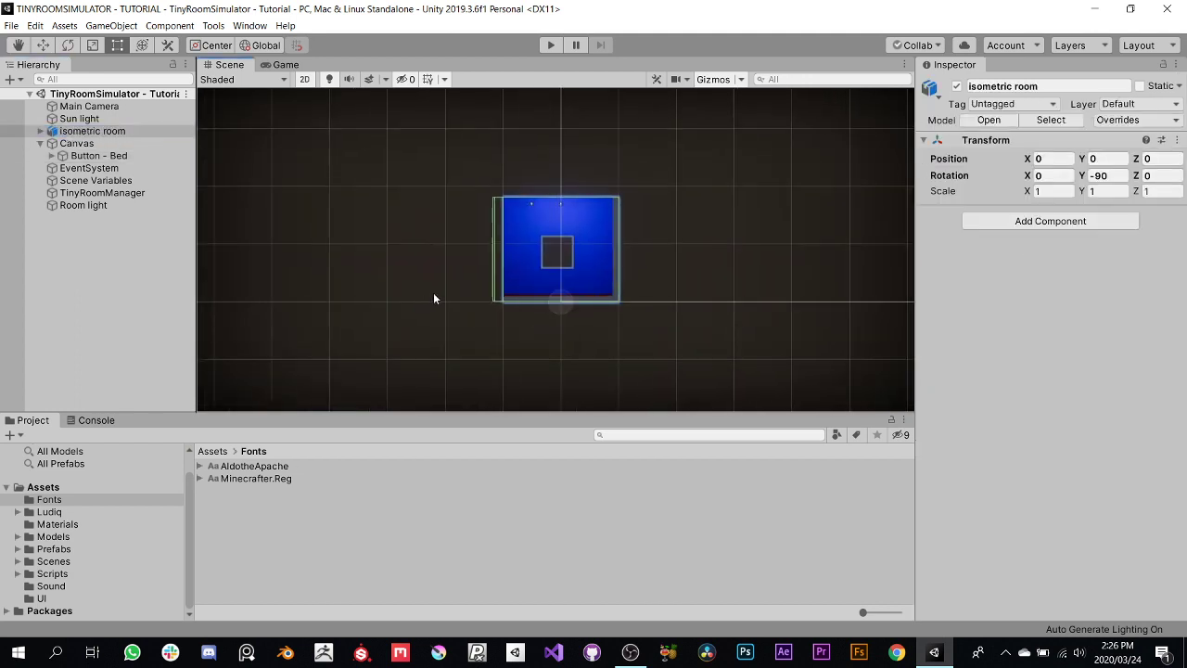
click(304, 79)
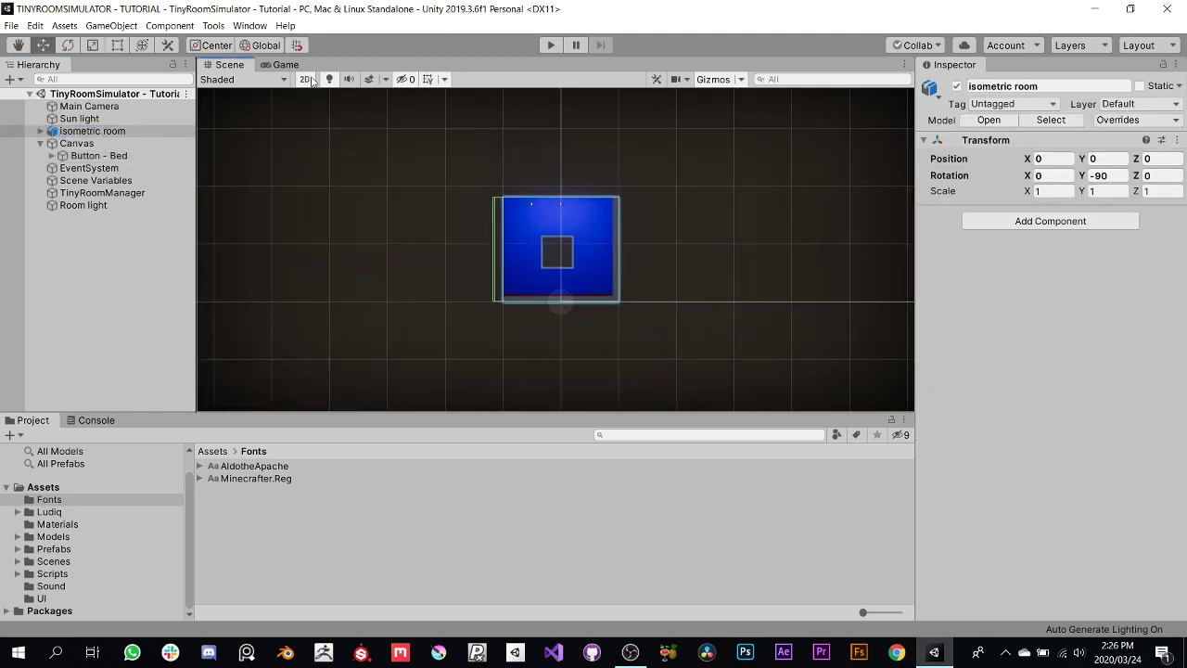
alt+drag(700, 333, 556, 191)
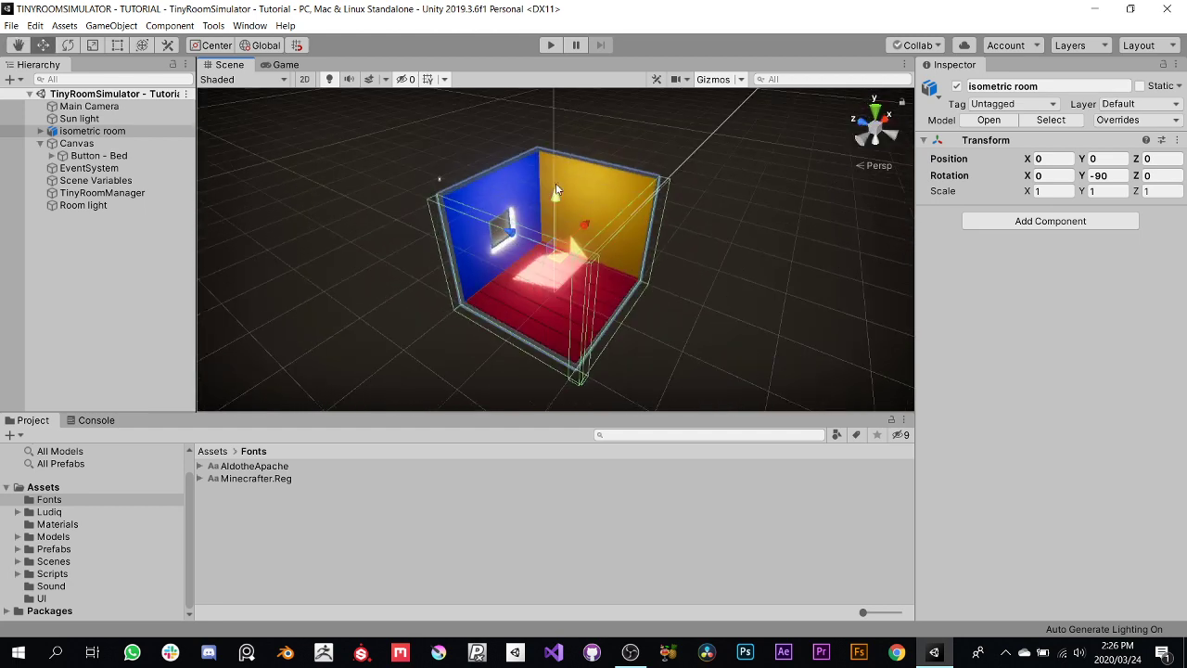
click(367, 254)
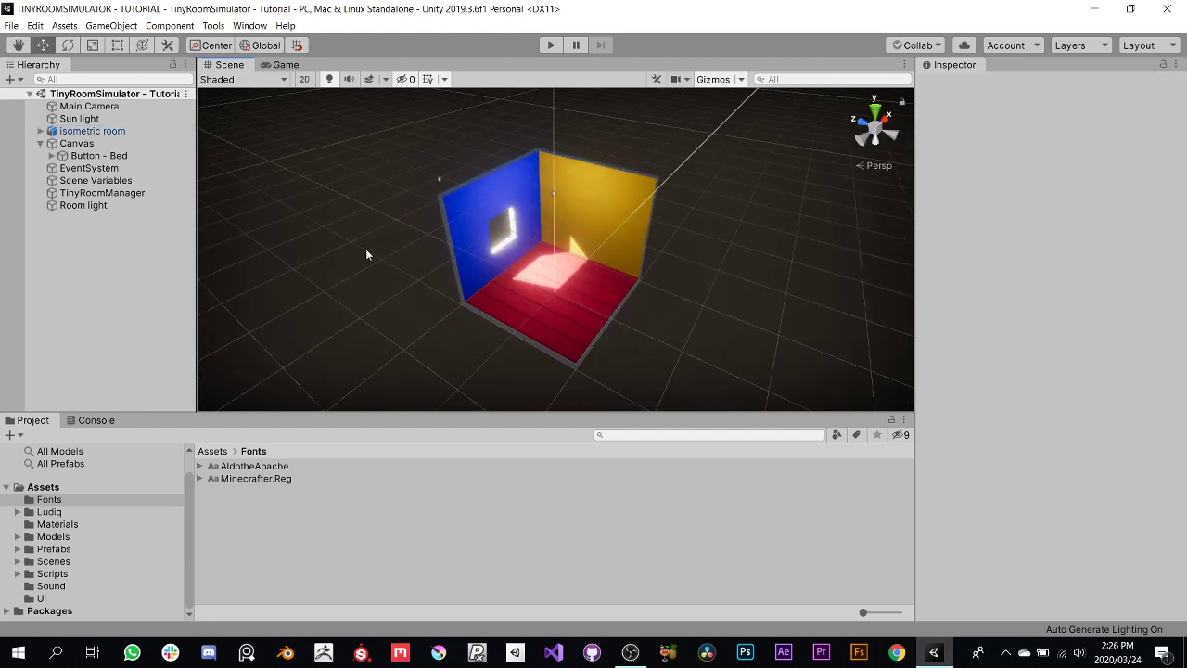
- Compare the Scene view with the main camera's Post-process Volume disabled and enabled, leaving it enabled
click(89, 105)
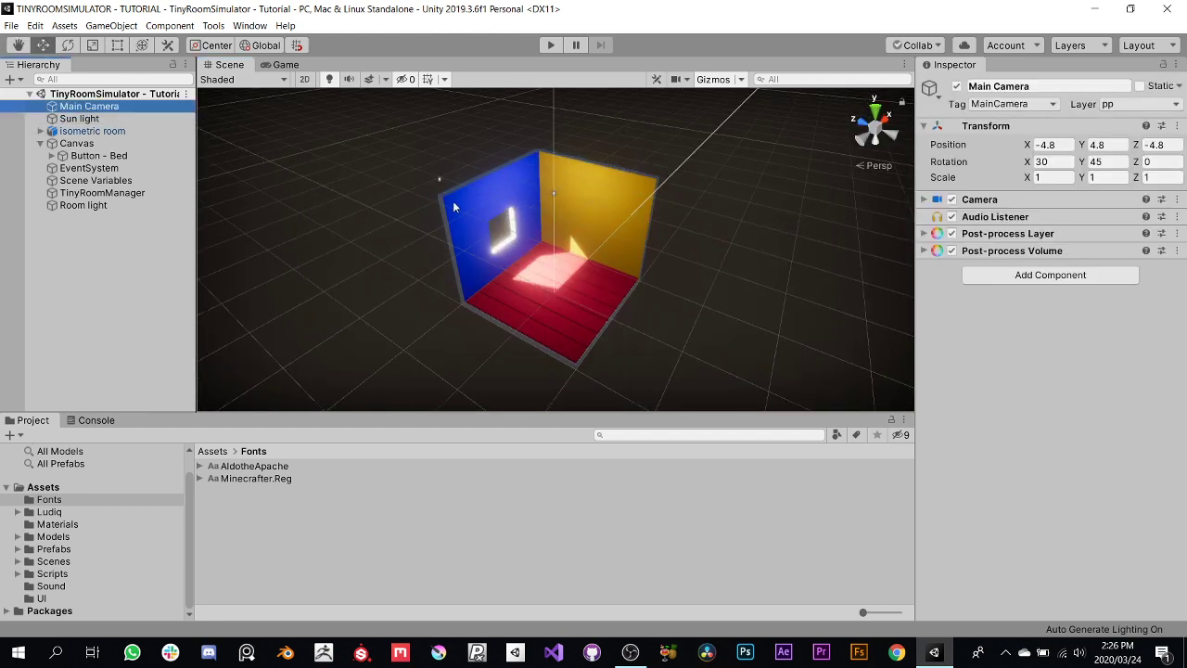
click(952, 250)
click(952, 250)
click(952, 250)
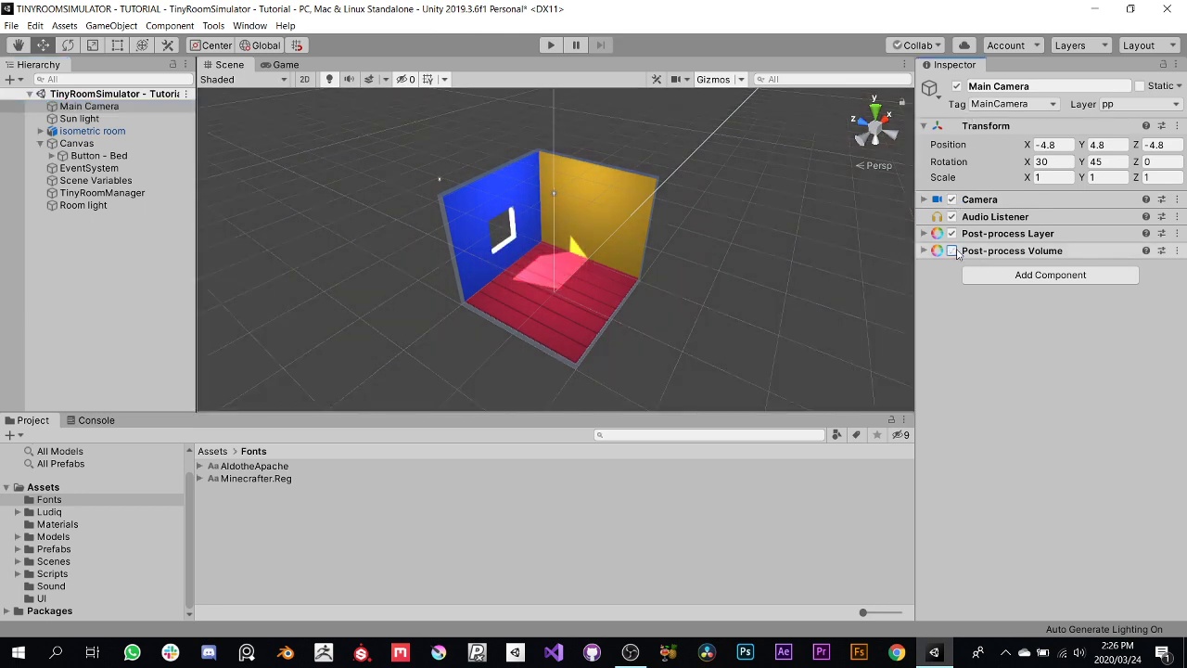
click(952, 251)
- Compare the Scene view with its Post Processings effect turned off and on, leaving it on
click(444, 79)
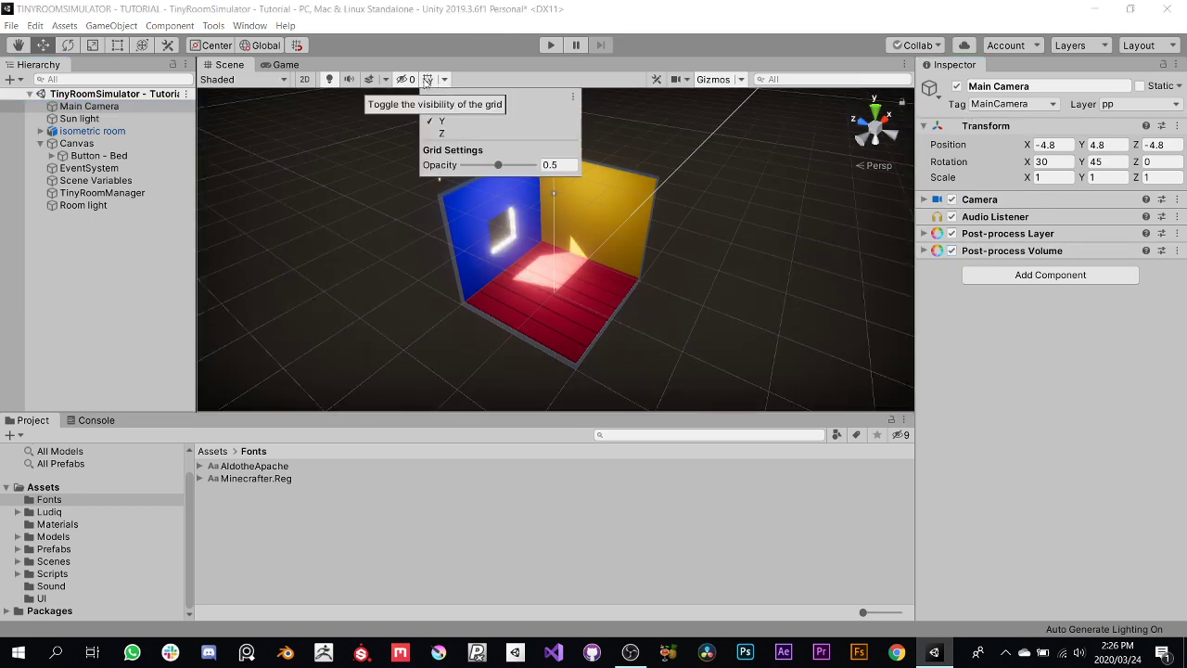
click(384, 80)
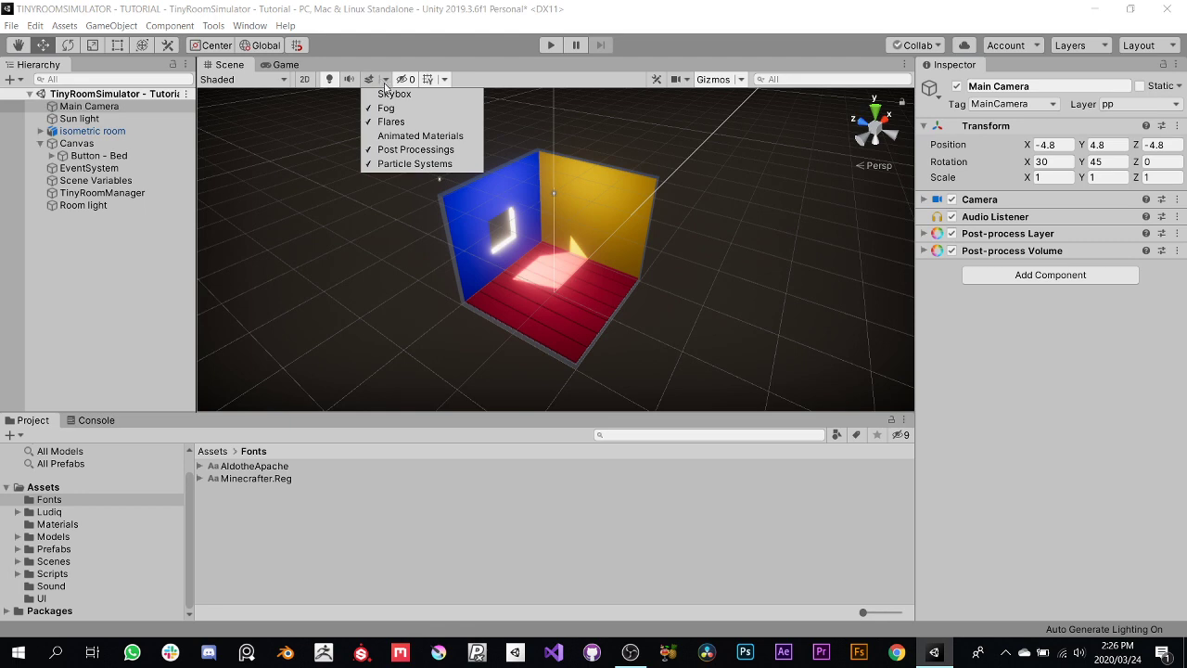
click(422, 151)
click(422, 151)
click(422, 151)
click(422, 151)
click(422, 152)
click(422, 151)
click(422, 151)
click(422, 152)
click(422, 151)
click(422, 152)
click(334, 58)
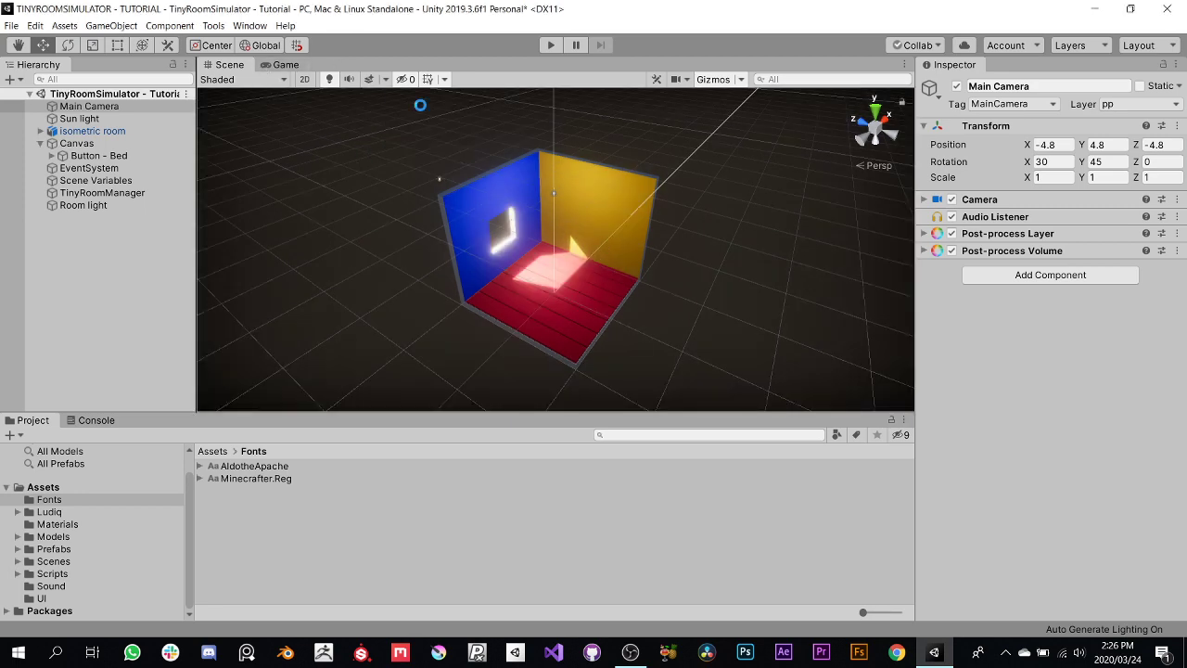
- Check the room in the Game view, then frame the Bed button in the Scene view
click(286, 65)
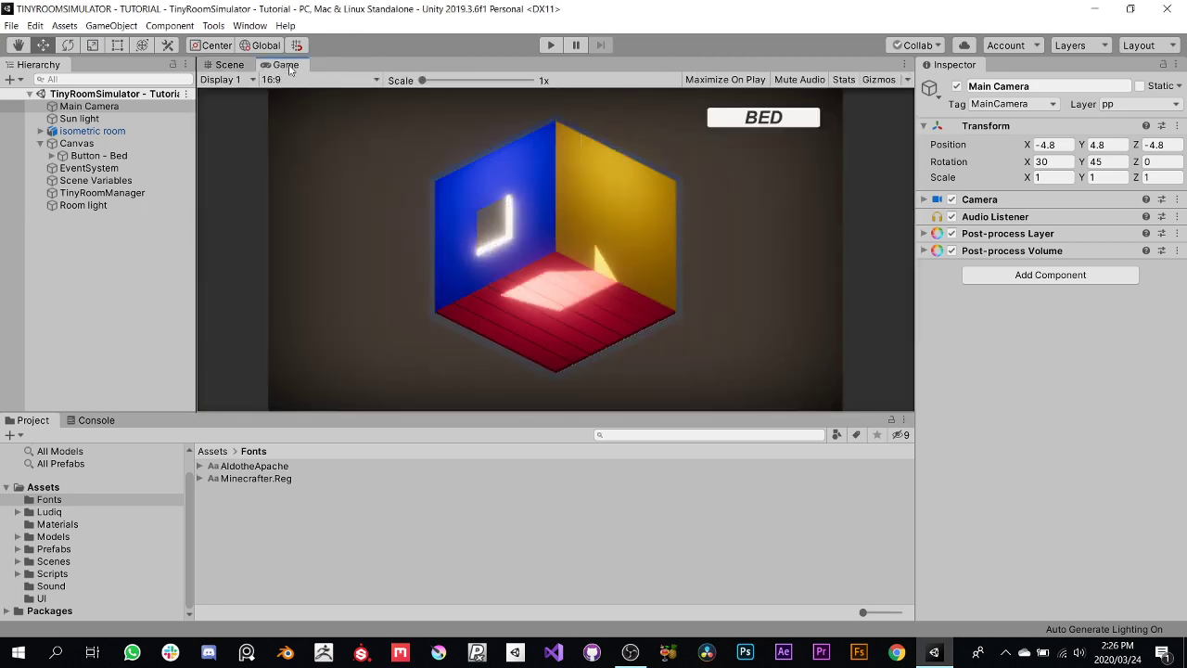
click(98, 154)
click(237, 65)
key(f)
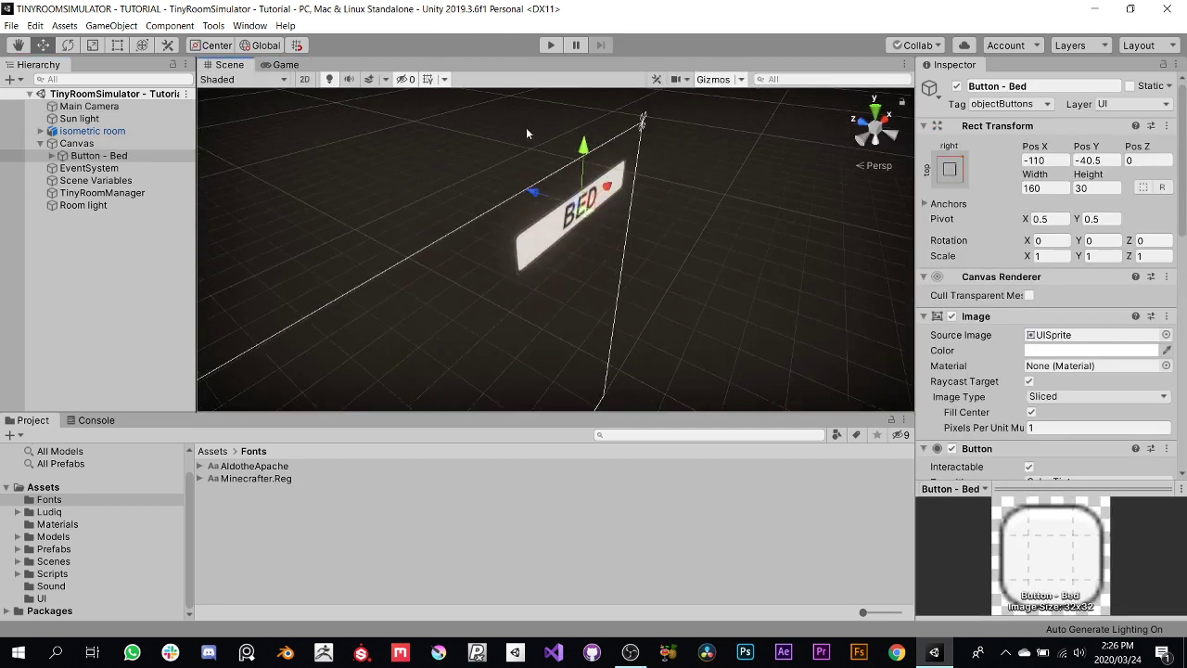
- Switch the Scene view to 2D and select the Text object inside the Bed button
click(305, 81)
scroll(587, 256, up, 5)
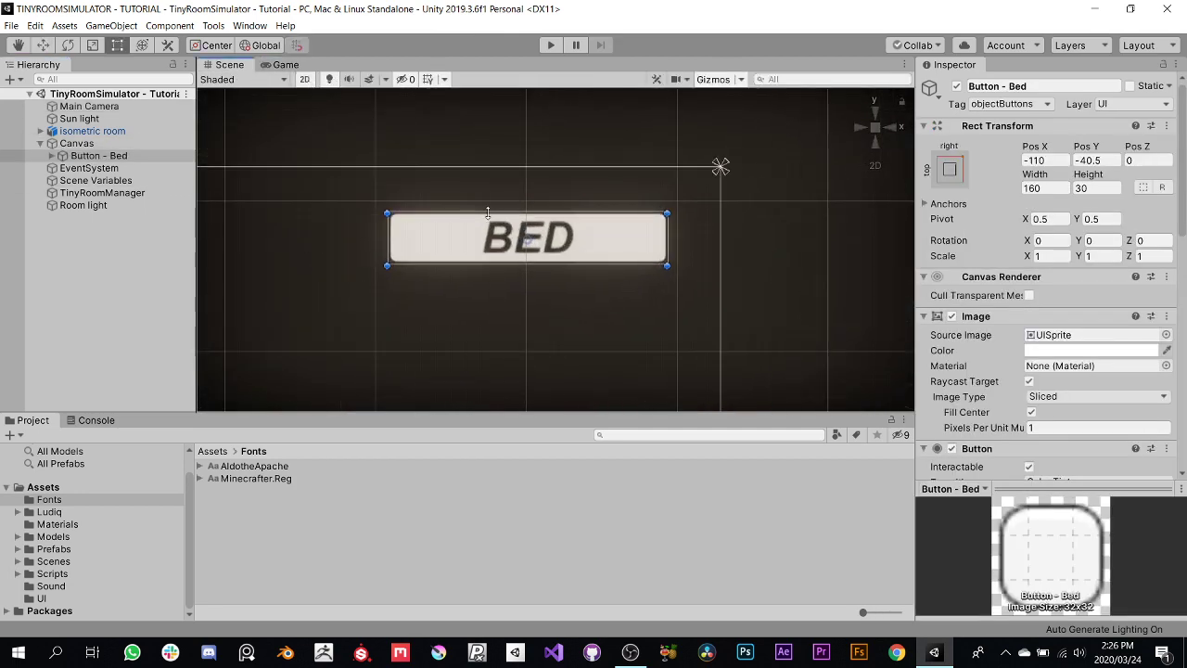
click(52, 156)
click(93, 181)
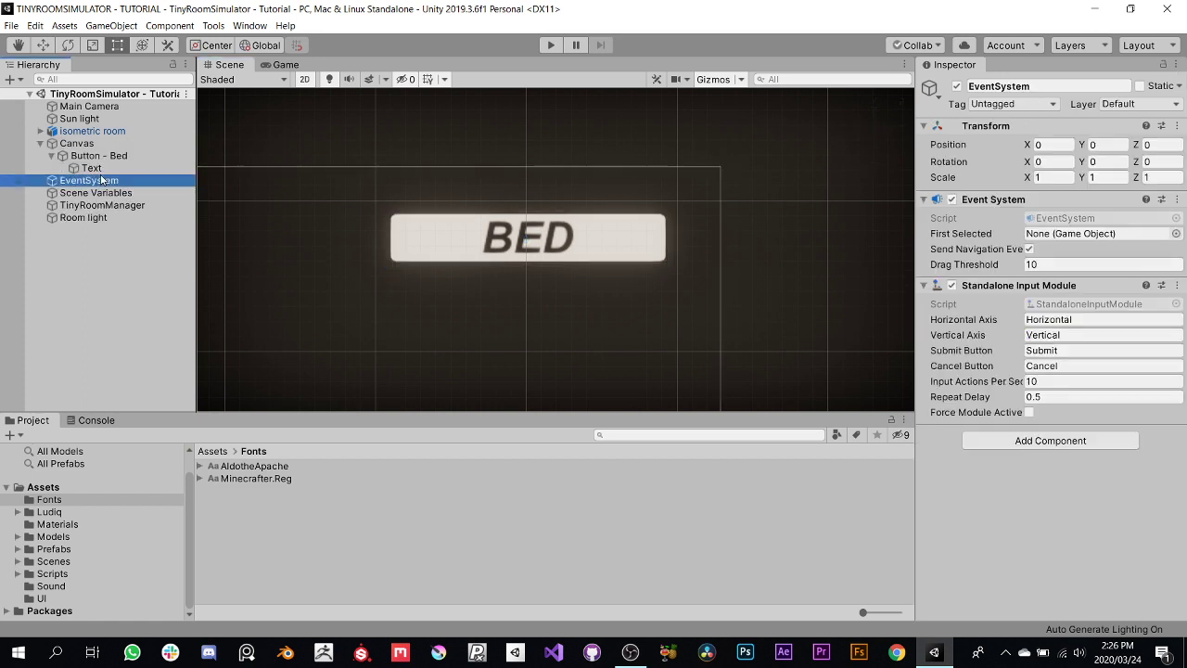
click(91, 168)
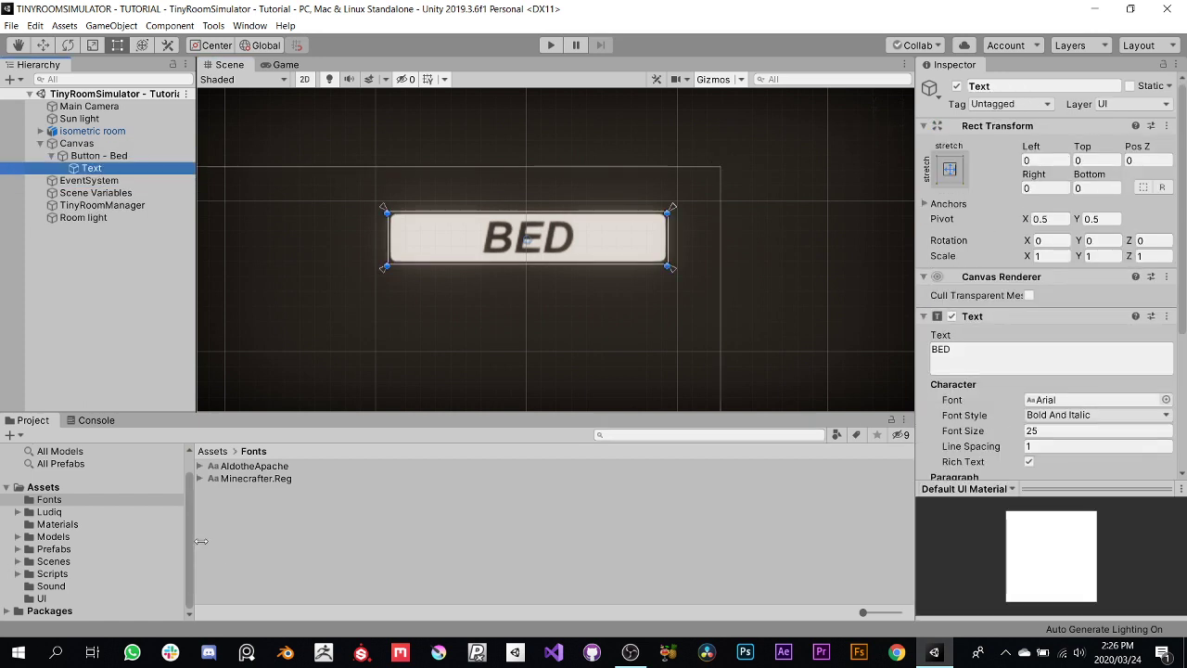
- Set the BED text's font to AldotheApache and its font style to Normal
drag(239, 479, 1037, 400)
drag(237, 467, 1096, 404)
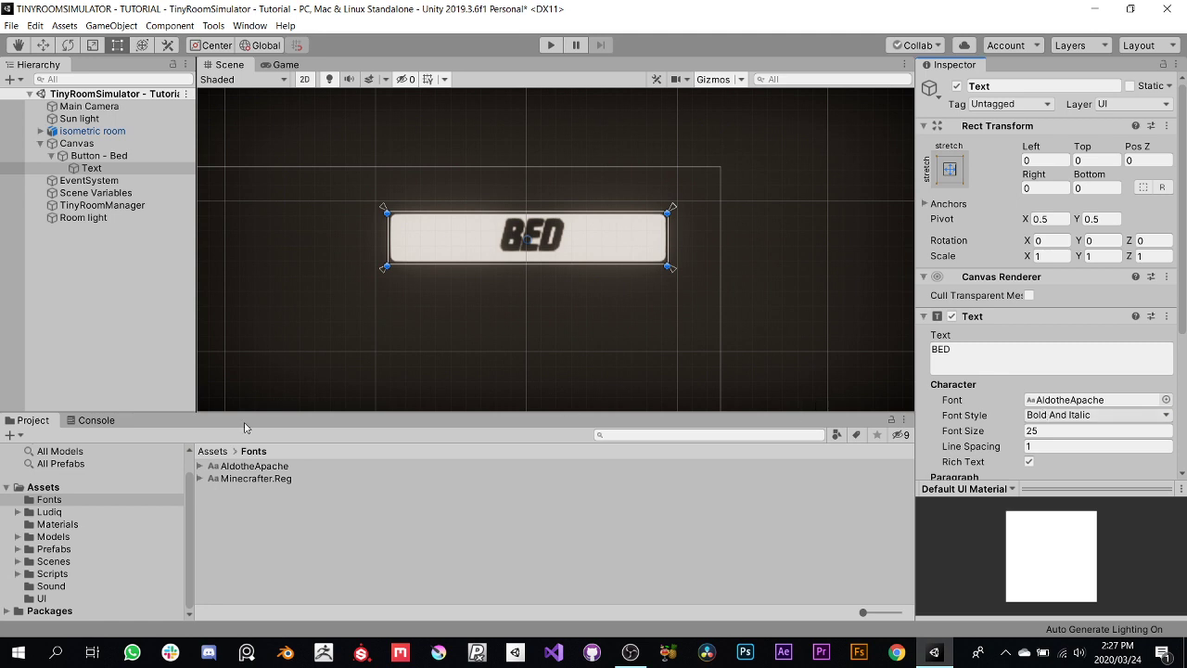
click(1043, 415)
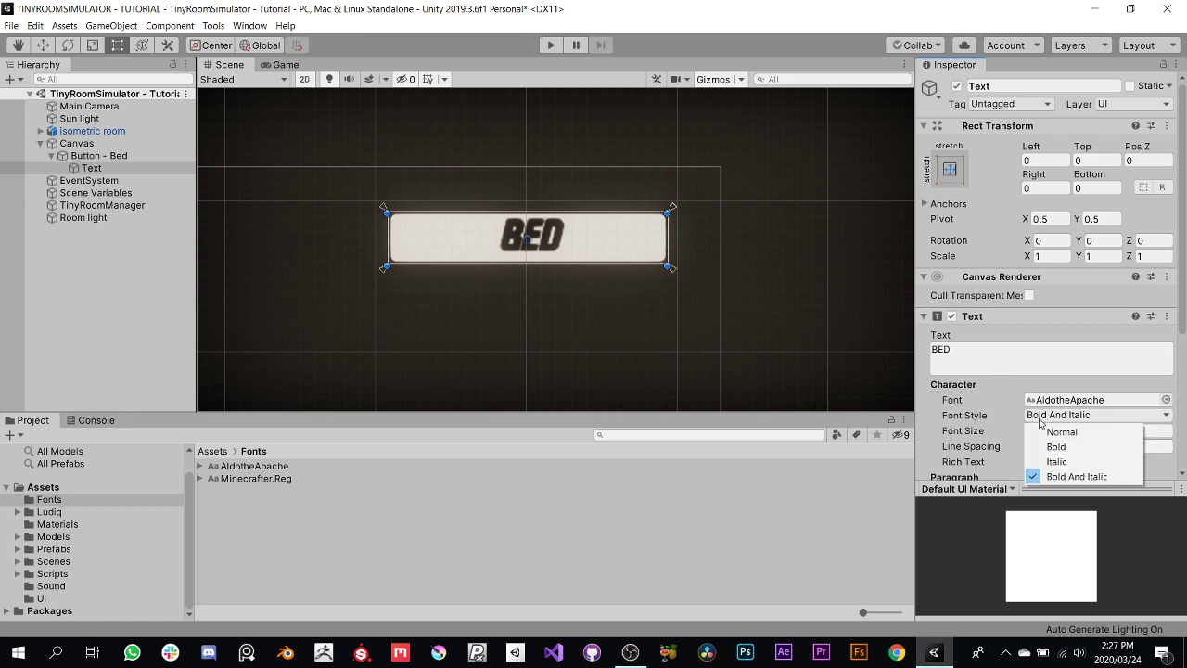
click(1059, 462)
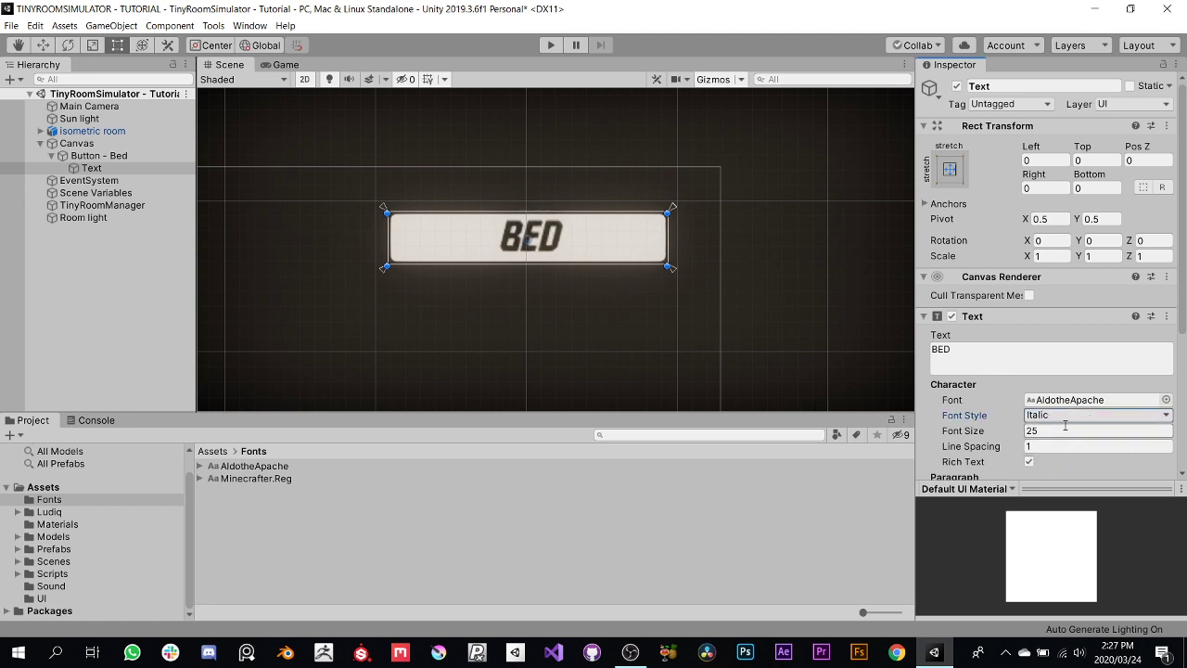
click(1068, 417)
click(1068, 428)
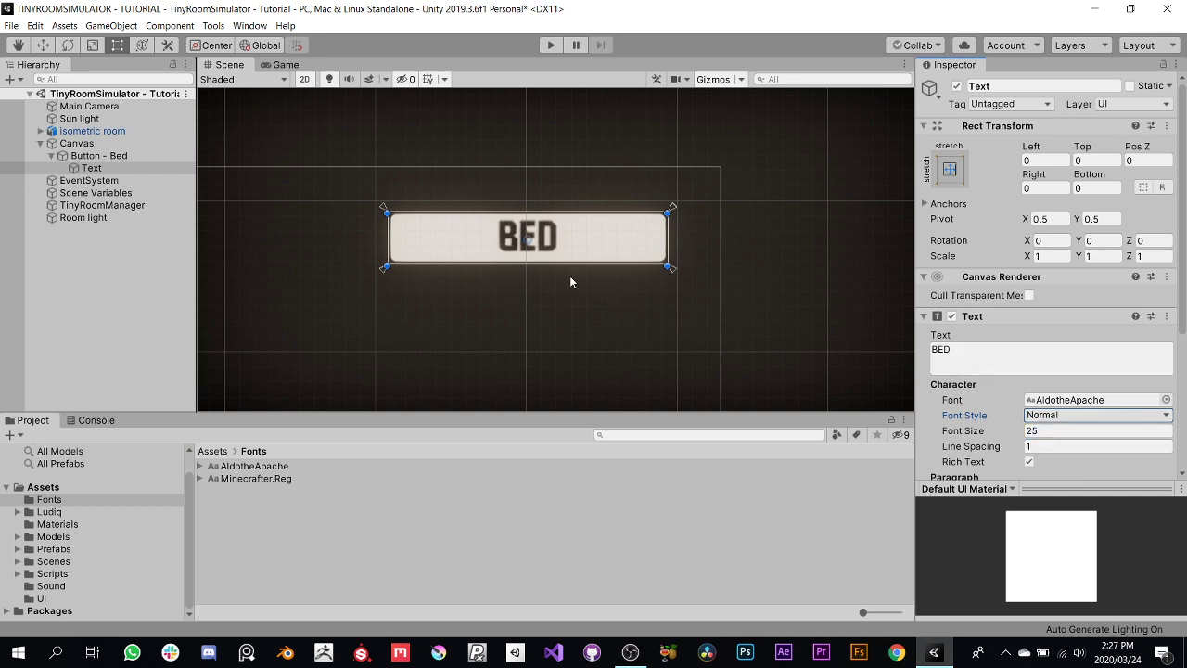
- Change the BED text's font to Minecrafter.Reg
scroll(537, 266, up, 2)
scroll(536, 266, up, 3)
drag(279, 478, 1051, 408)
key(w)
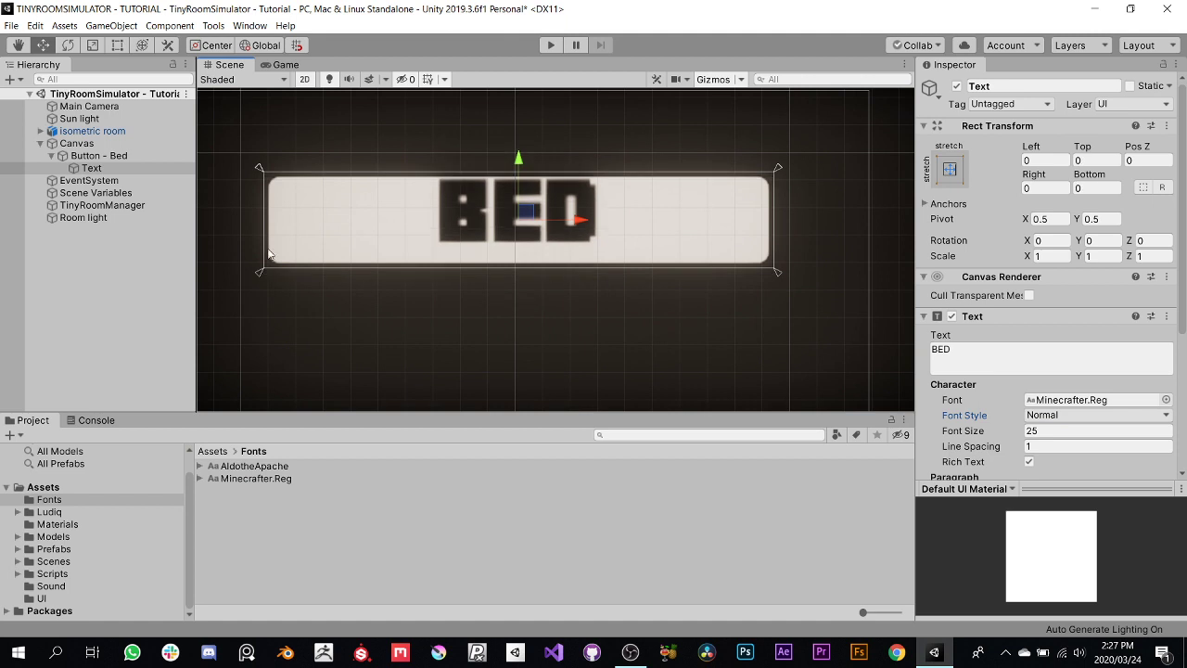
- Delete the Text object from the Bed button
click(111, 171)
click(117, 159)
click(114, 172)
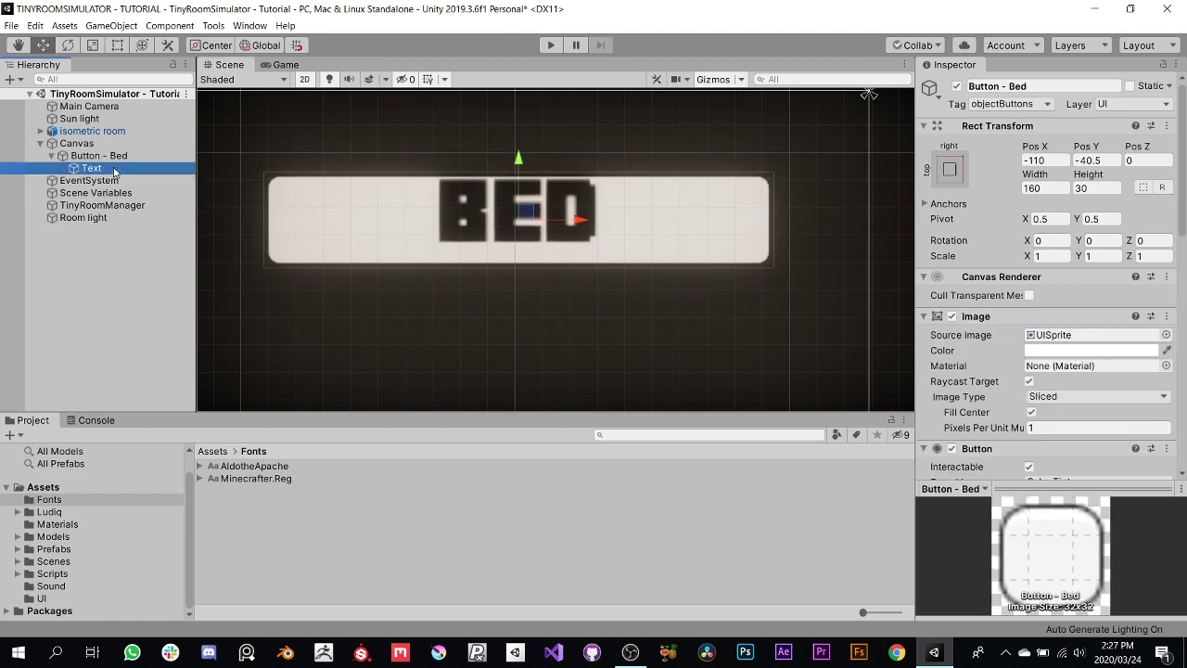
key(Delete)
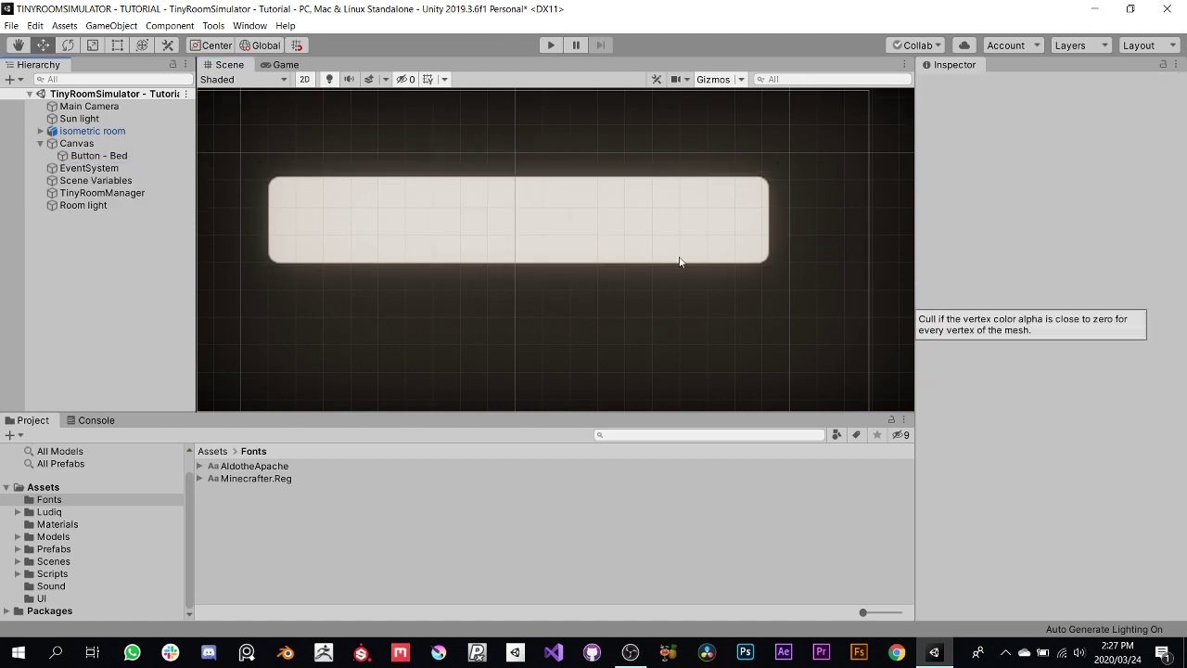
- Set the texture type of the Bed, tv and tv stand icons in the UI folder to Sprite (2D and UI) and apply it
click(102, 156)
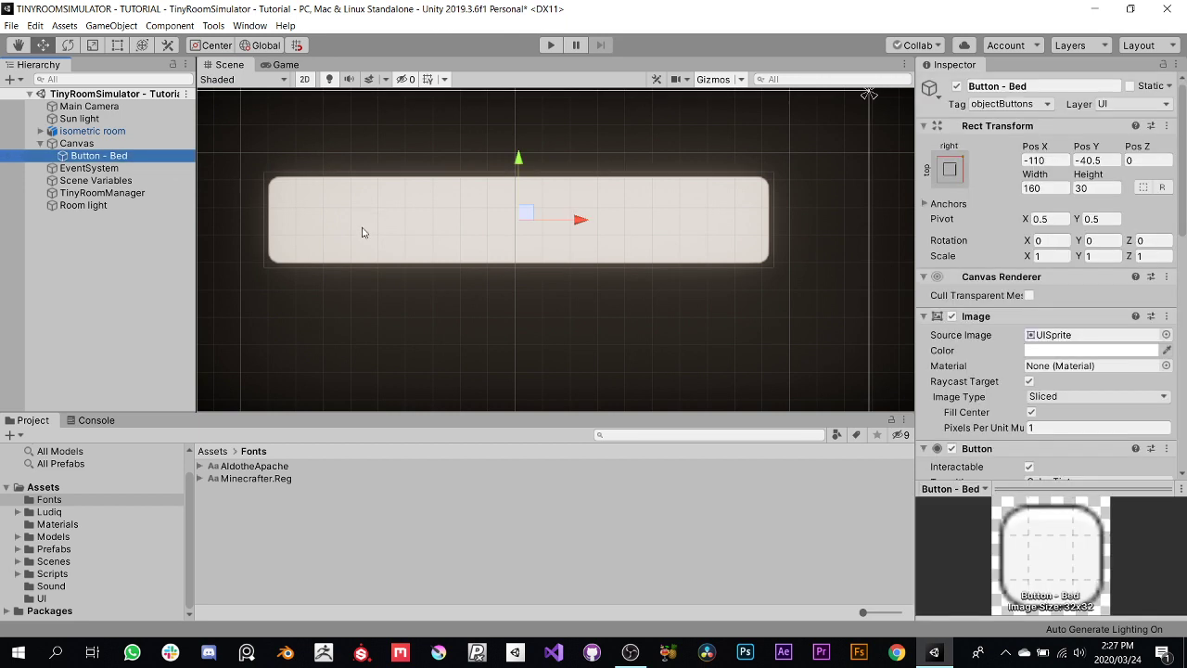
click(54, 600)
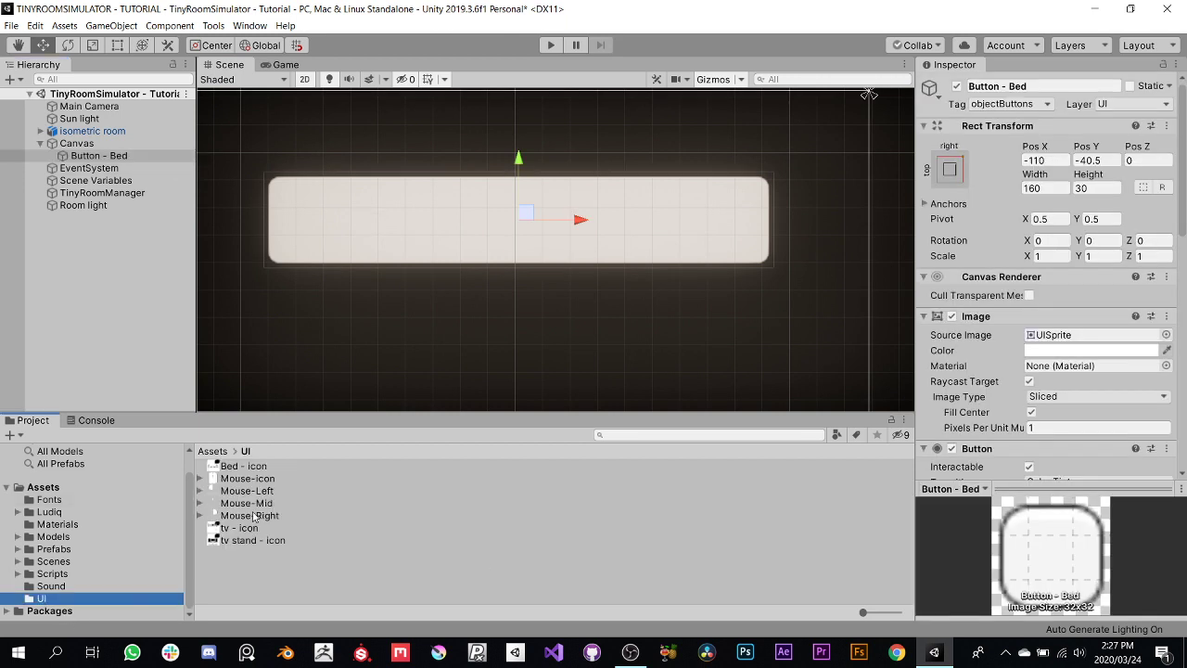
click(237, 540)
click(238, 528)
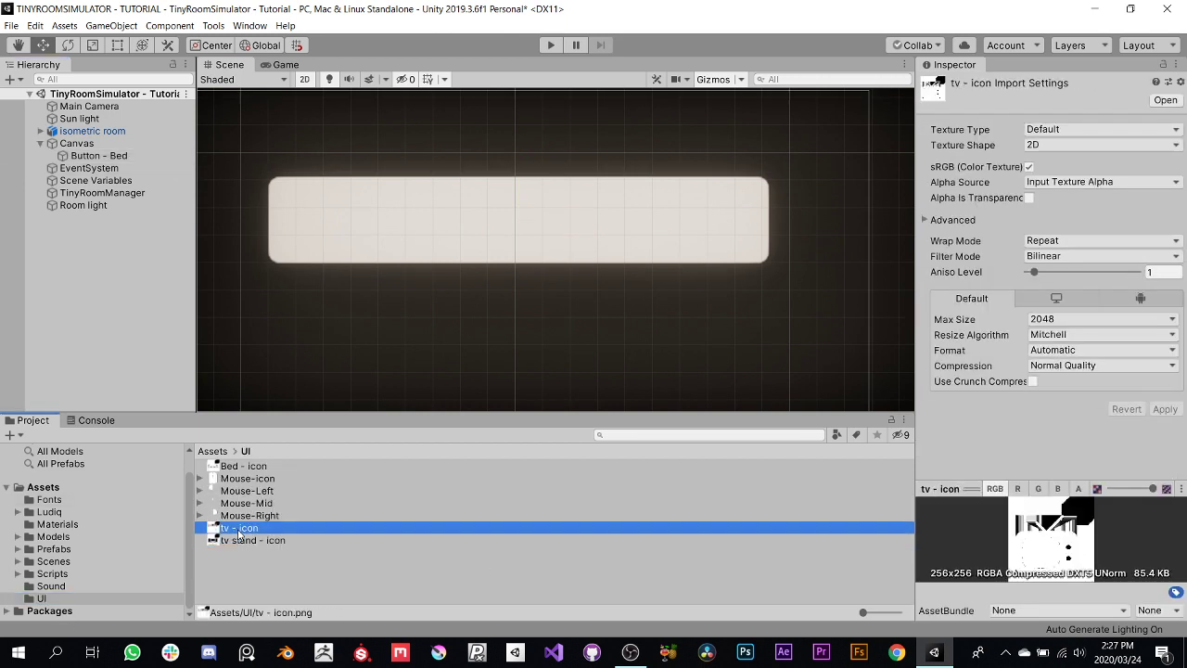
click(246, 466)
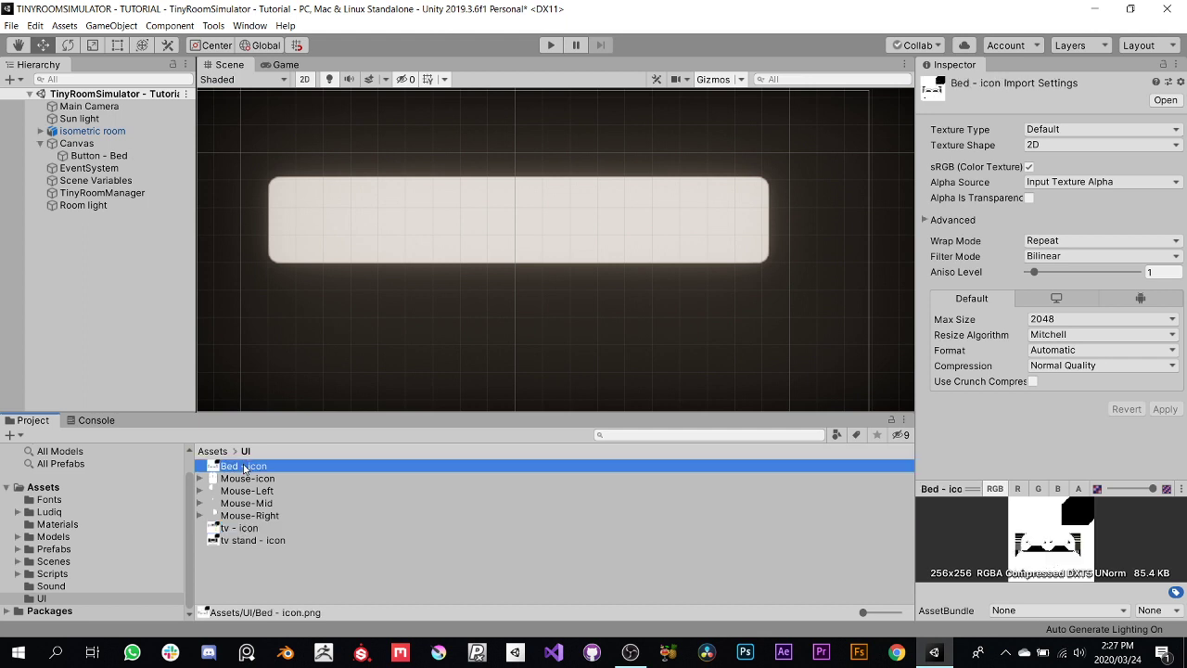
ctrl+click(239, 528)
ctrl+click(241, 540)
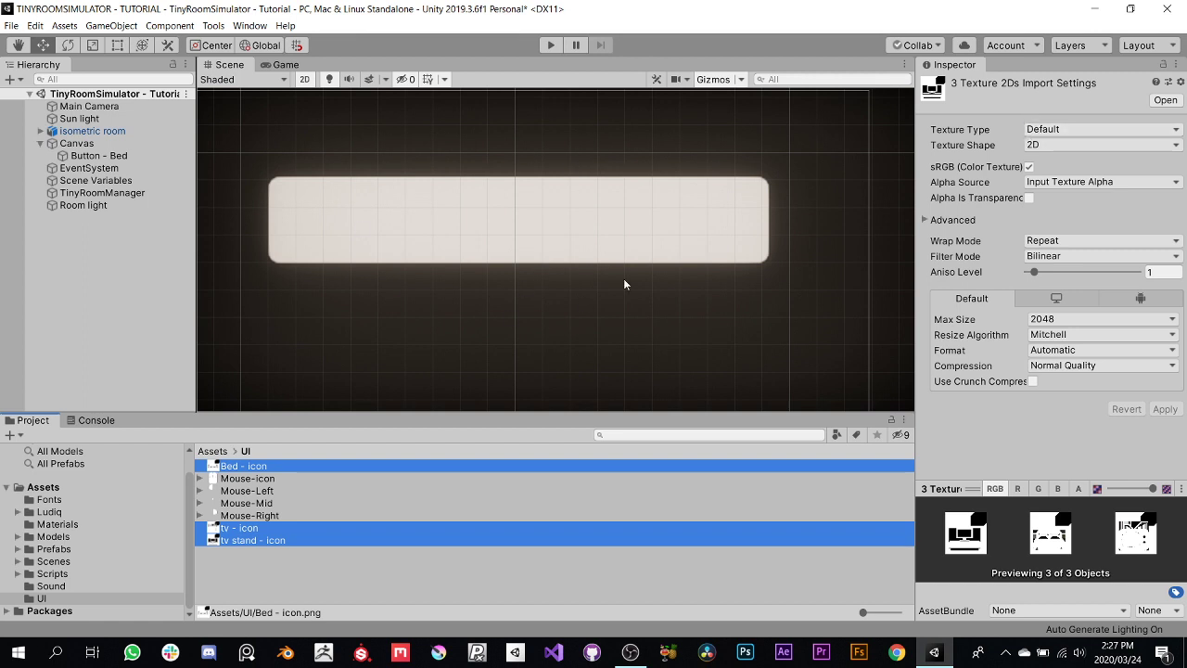
click(1081, 130)
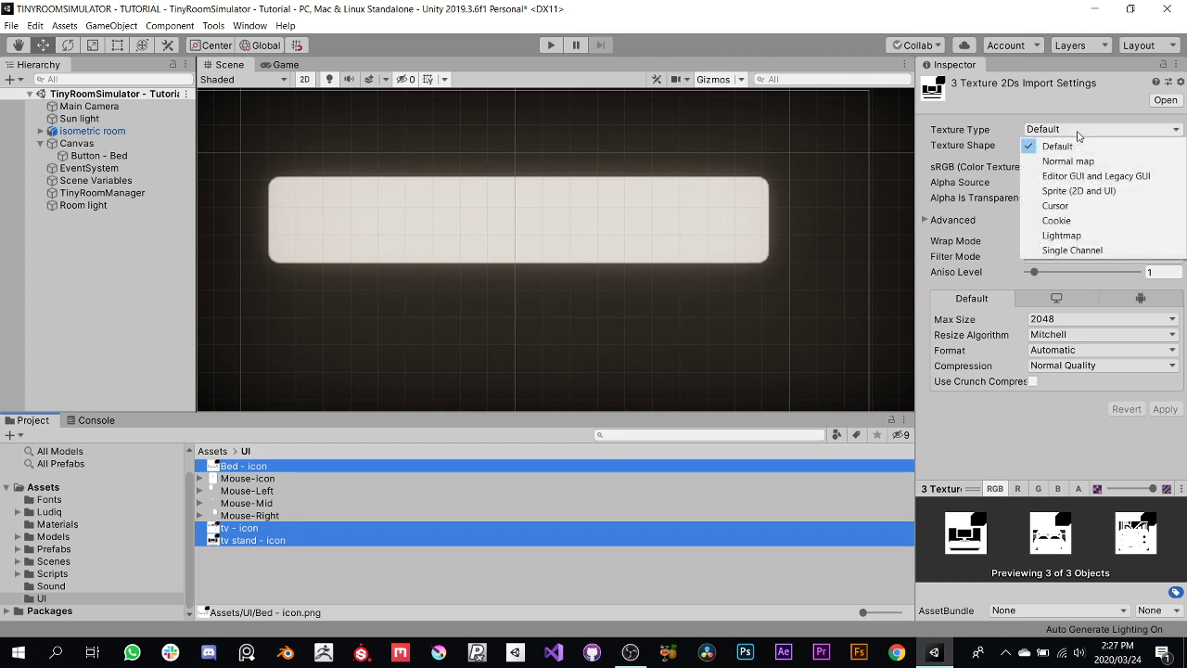
click(1081, 191)
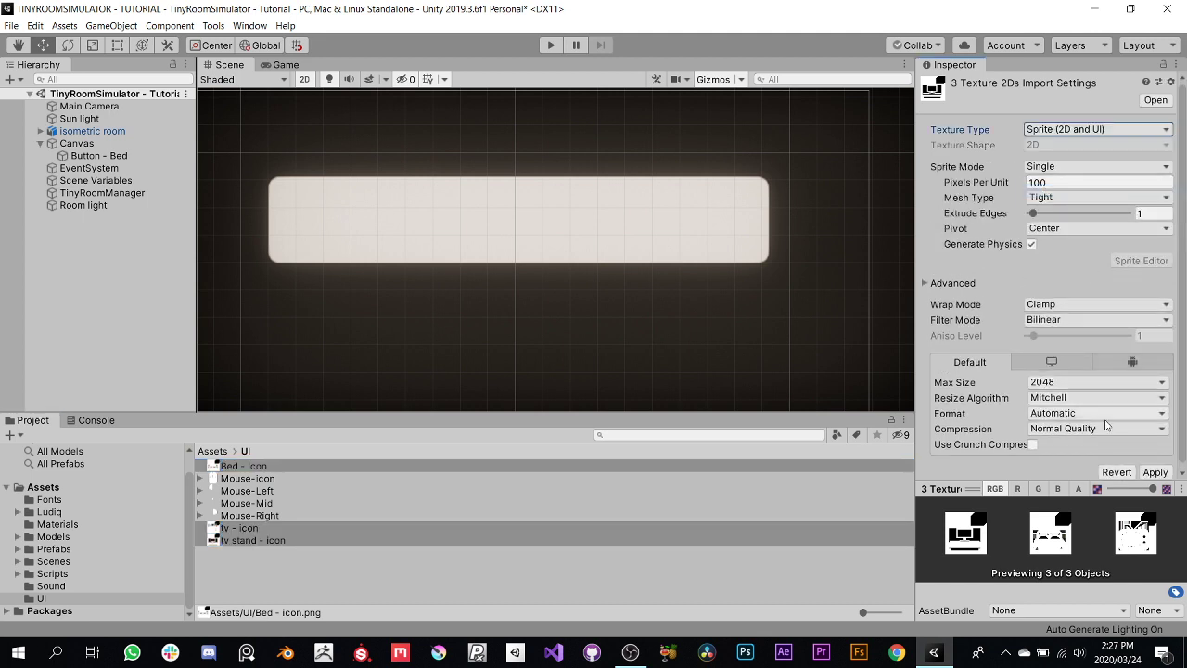
click(1155, 472)
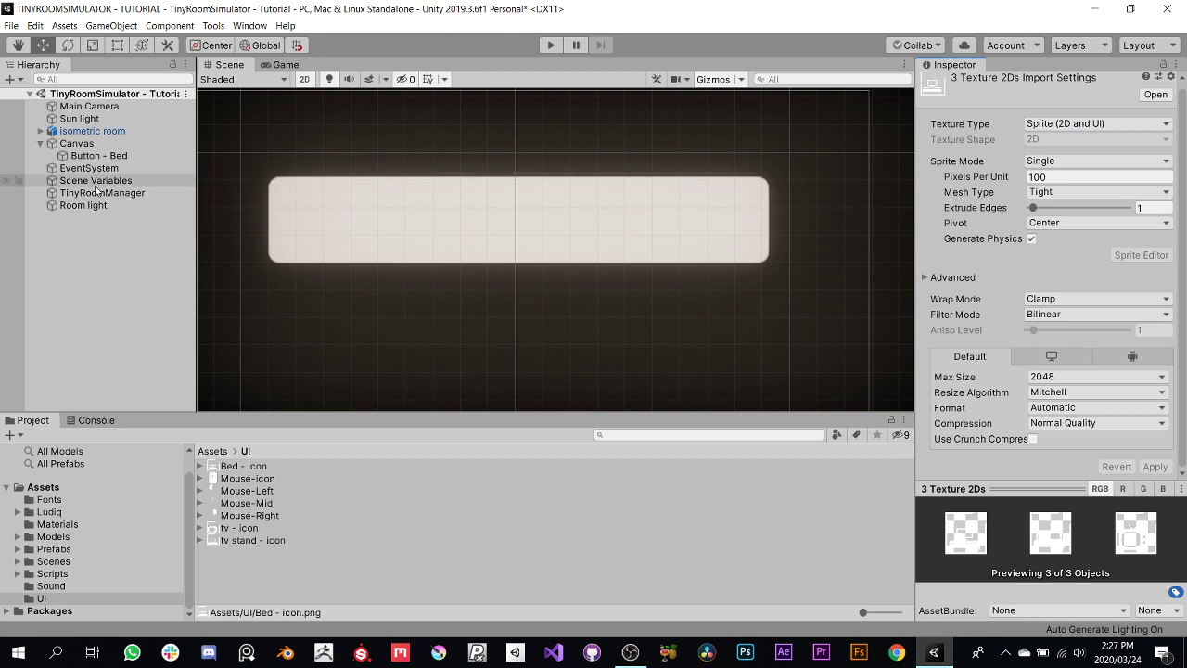
- Assign the Bed - icon sprite as the Bed button's source image
click(97, 155)
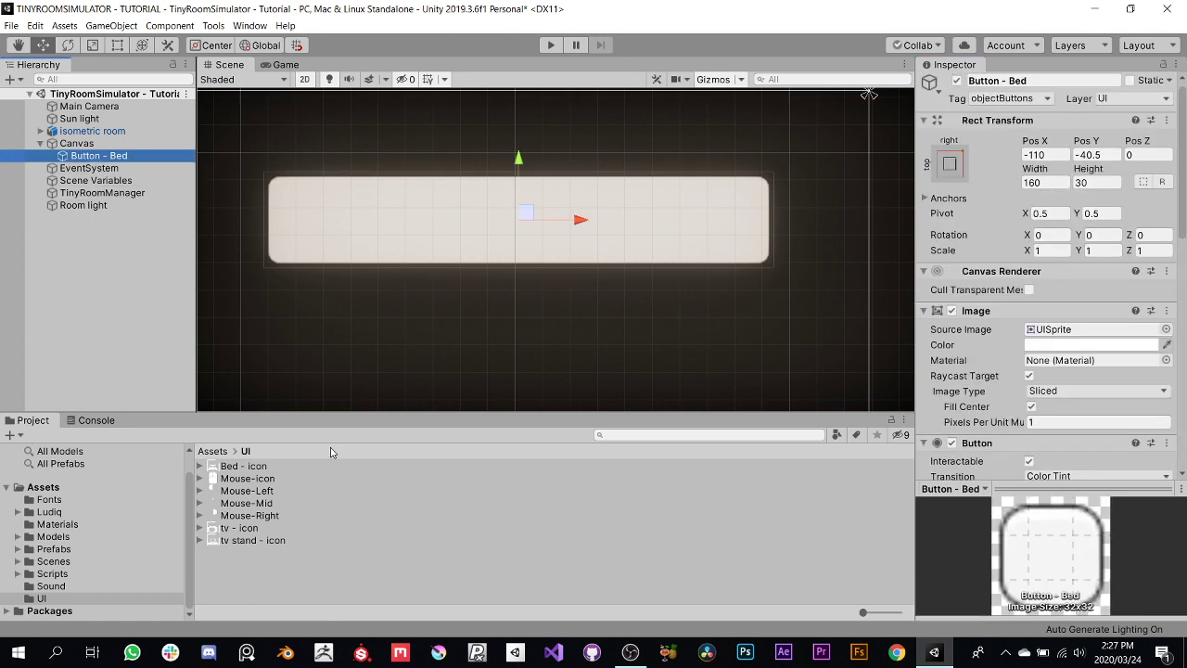
drag(234, 466, 1046, 332)
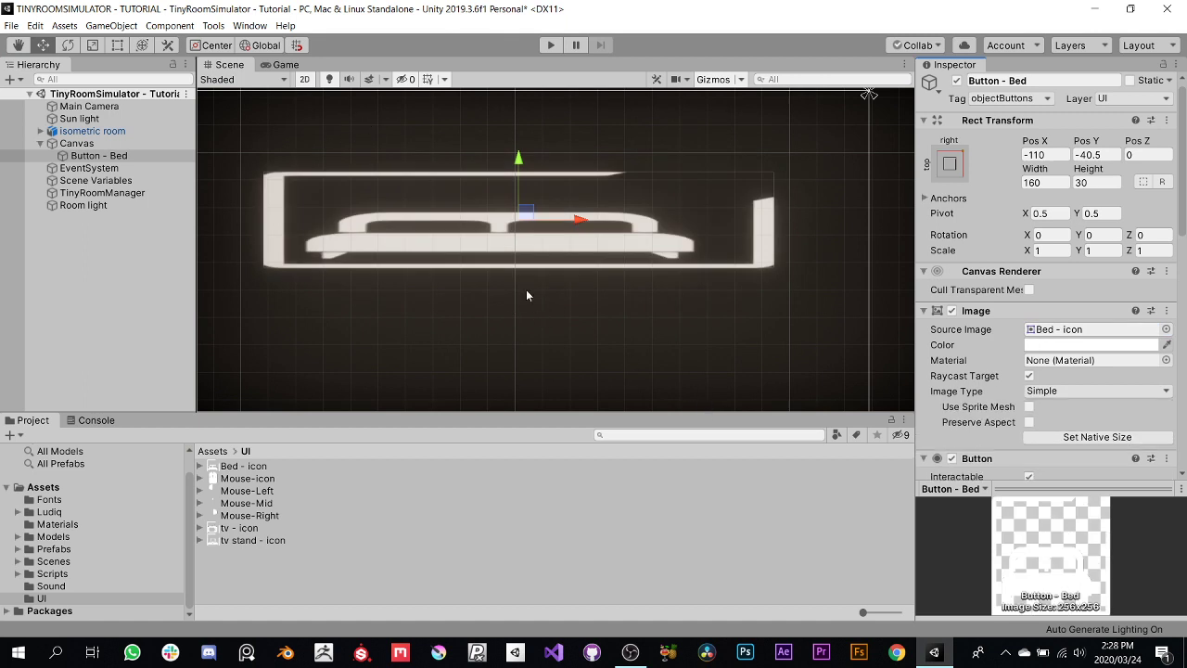
click(232, 468)
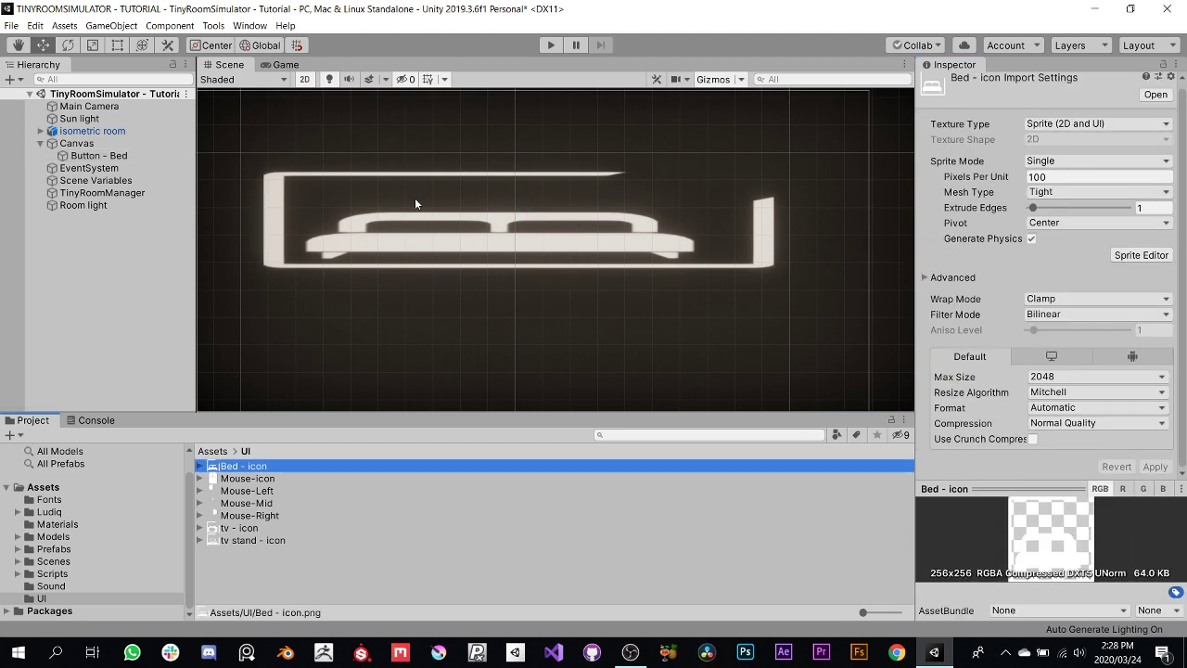
click(98, 155)
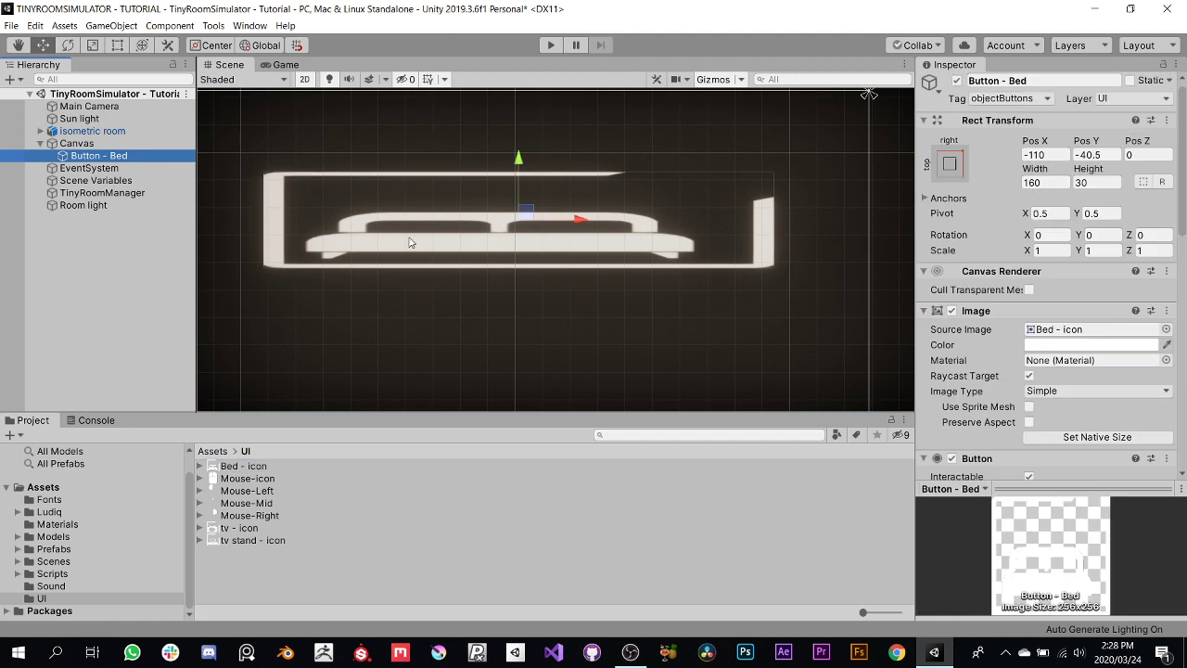
- Set the Bed button's width and height to 100
click(1035, 182)
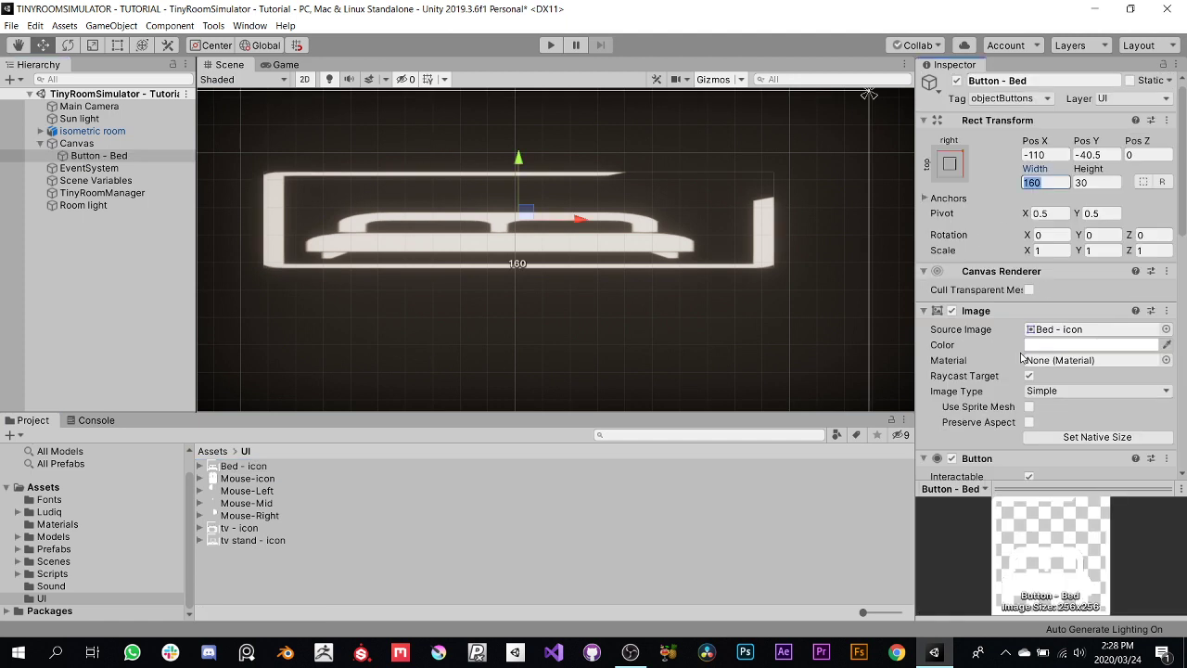
text(100)
key(Tab)
text(100)
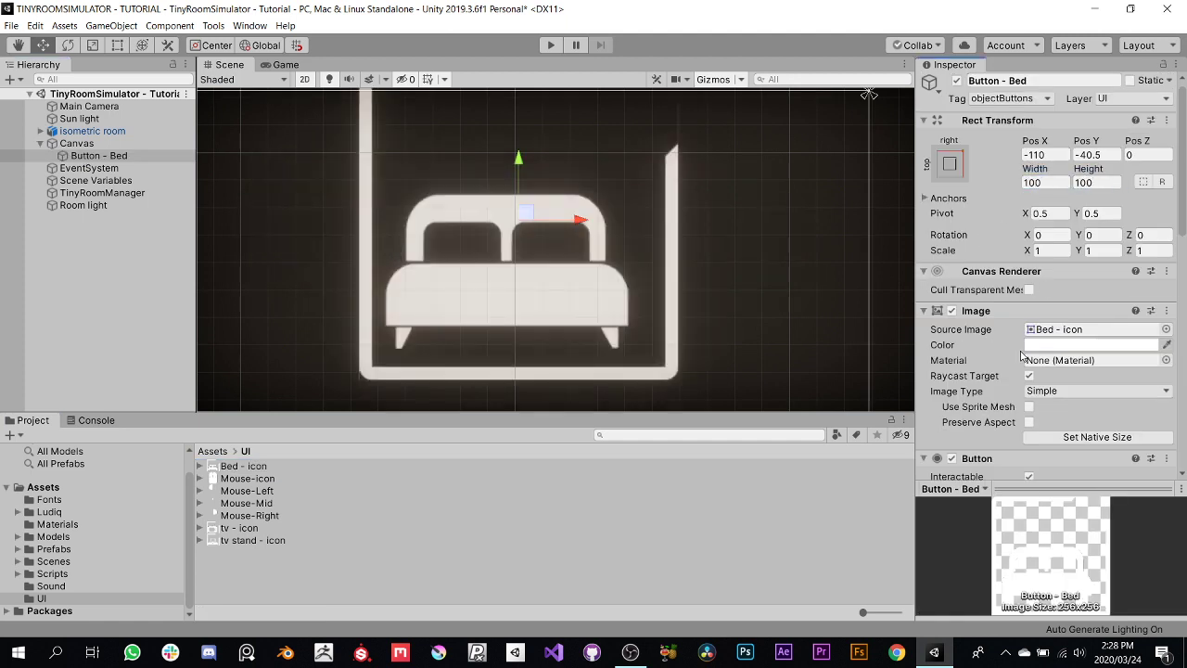
- Set the Bed button's width and height to 50 and move it horizontally to about Pos X -43
scroll(548, 373, down, 6)
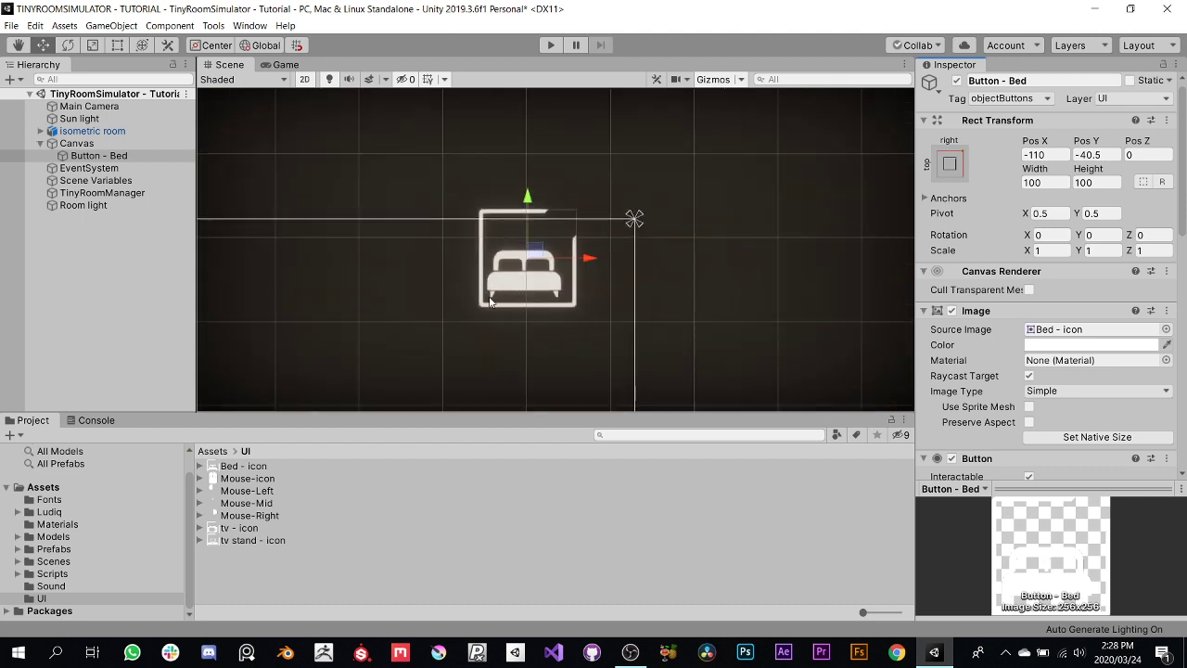
middle_drag(489, 296, 638, 229)
scroll(638, 229, down, 3)
scroll(607, 273, up, 5)
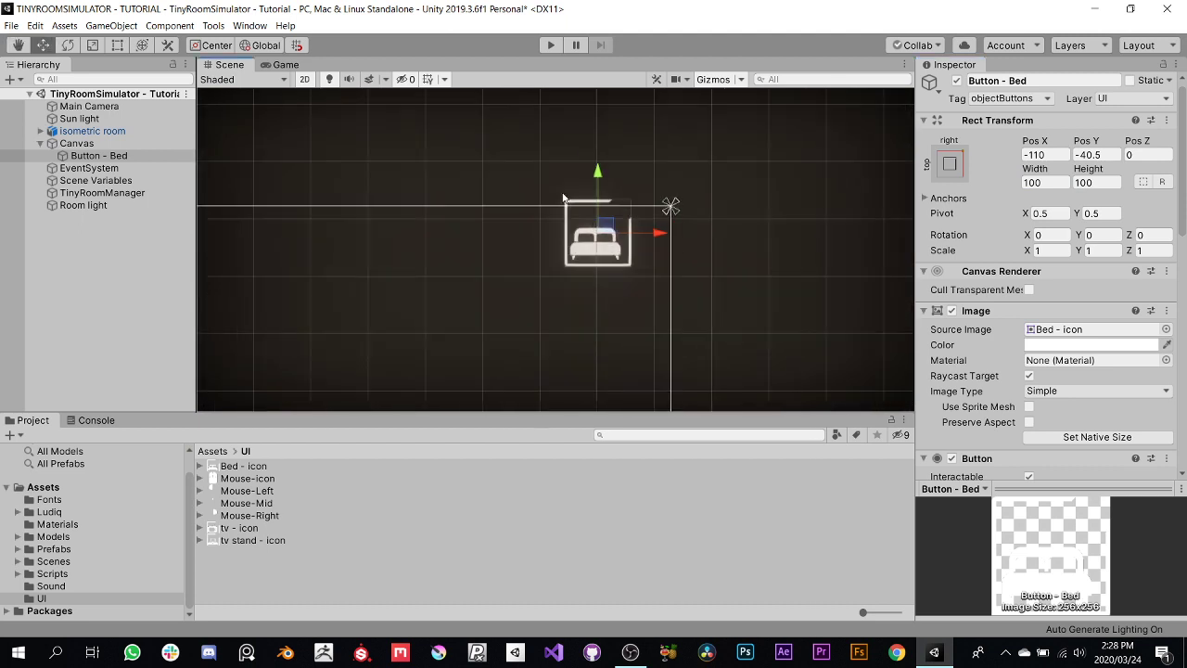
scroll(612, 275, up, 1)
click(1032, 182)
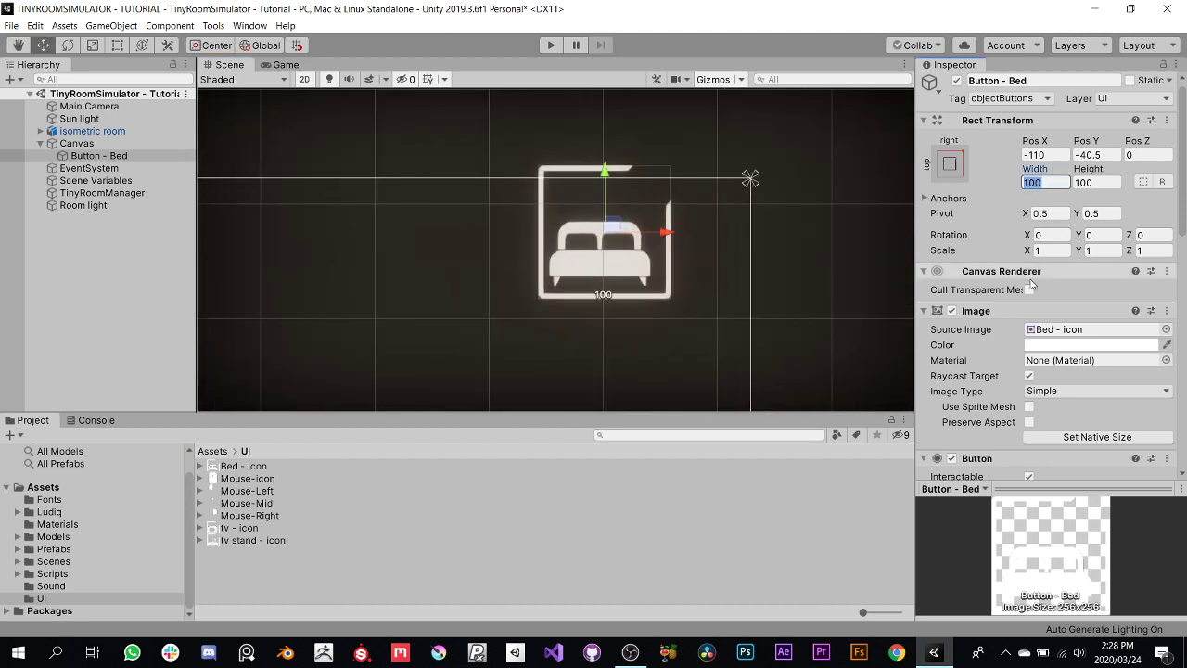
text(50)
key(Tab)
text(50)
key(Return)
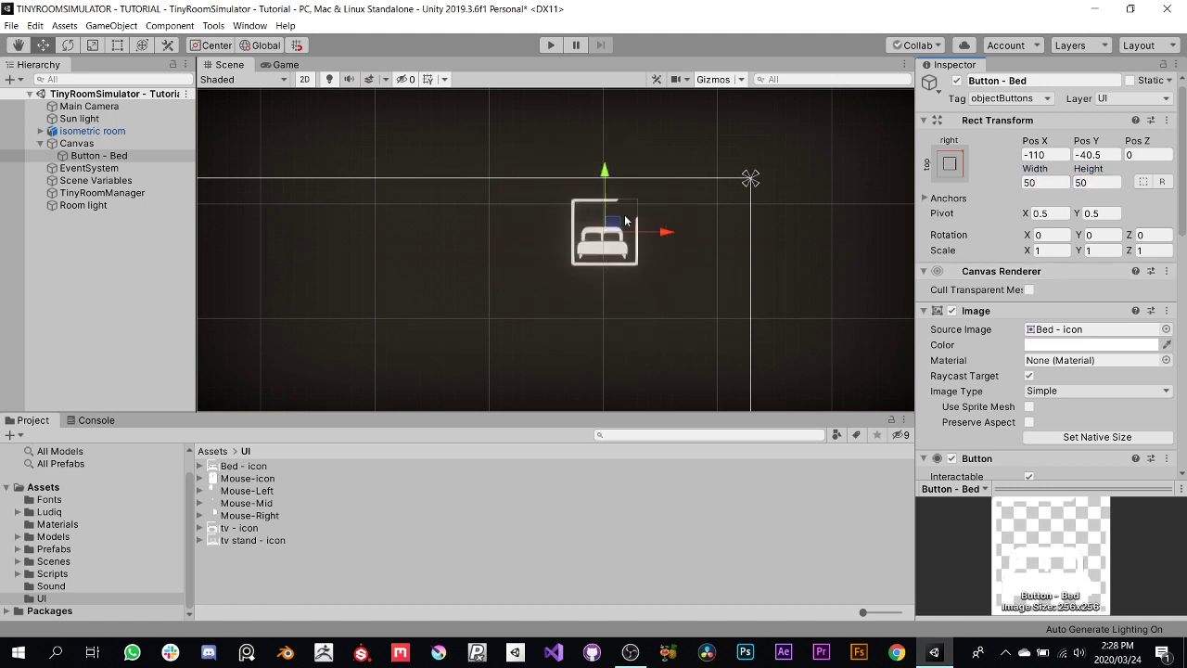
drag(646, 237, 736, 236)
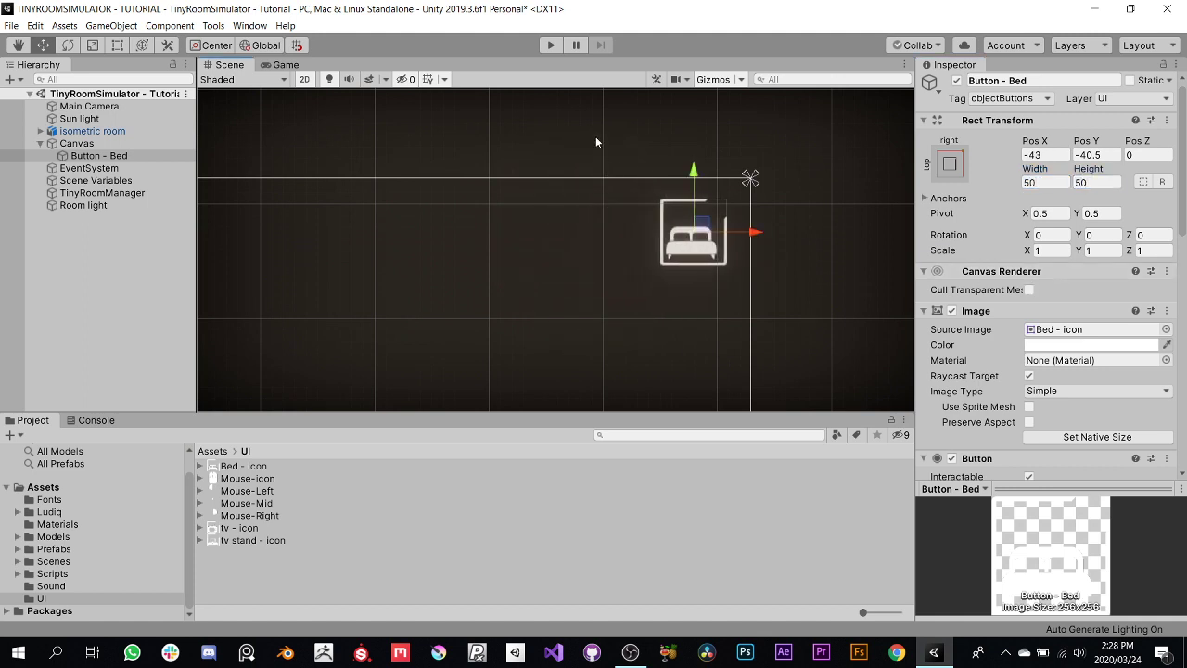
- Run the game and test the Bed icon button by placing a bed on the room's floor
click(285, 65)
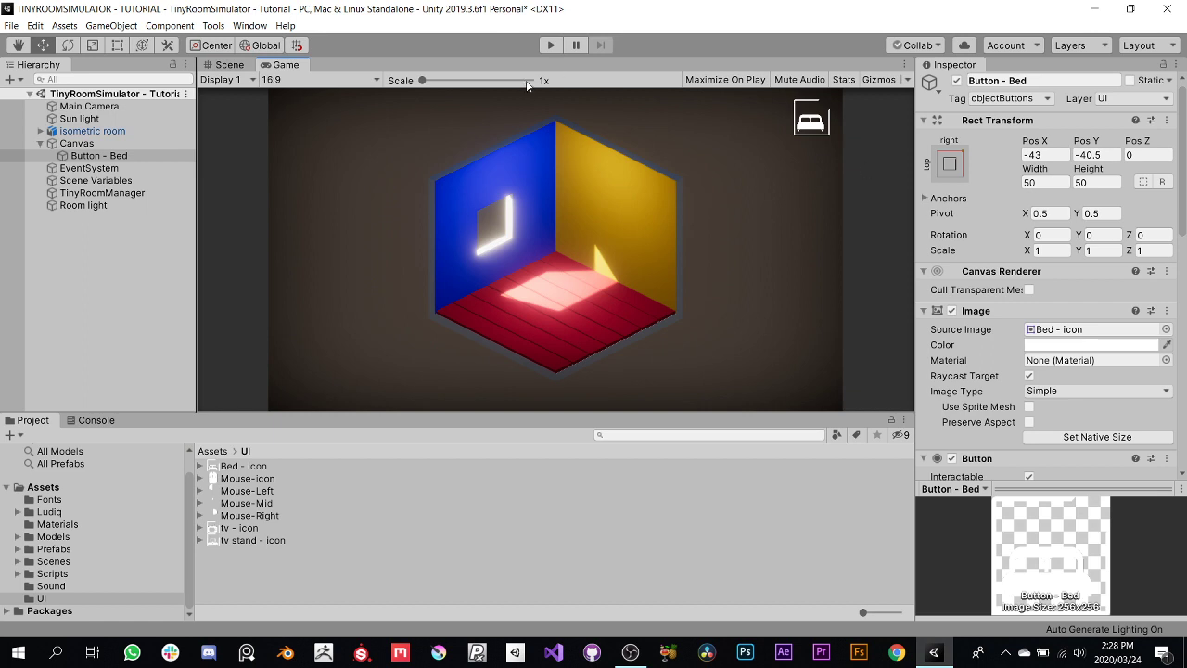
click(551, 44)
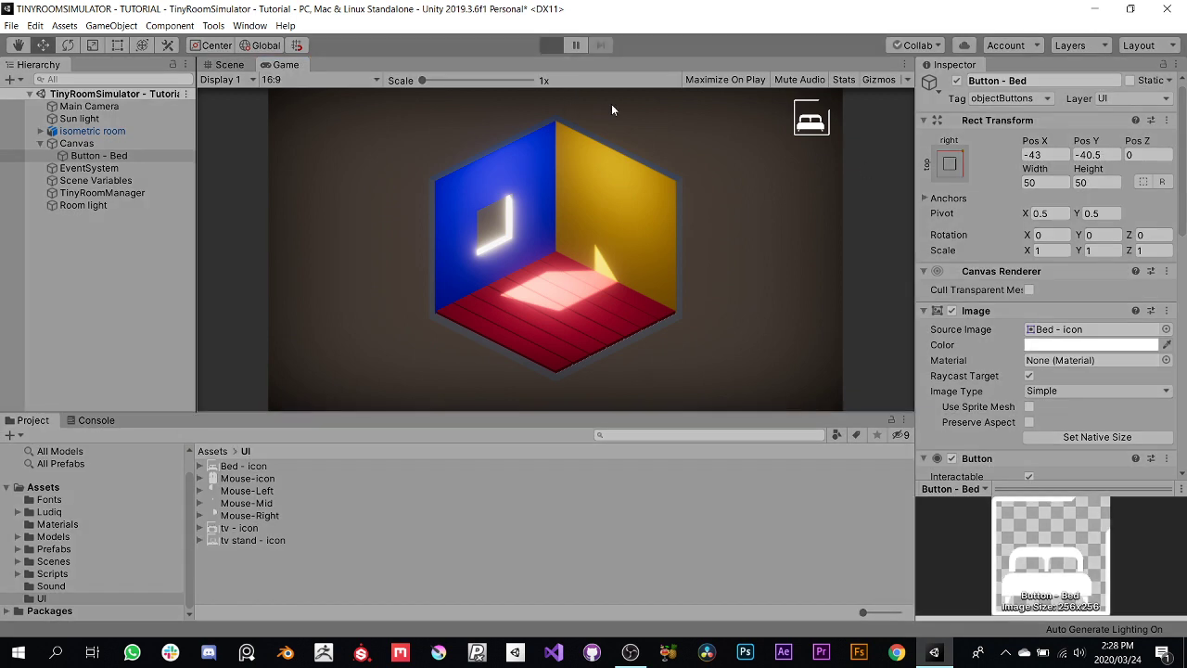
click(810, 123)
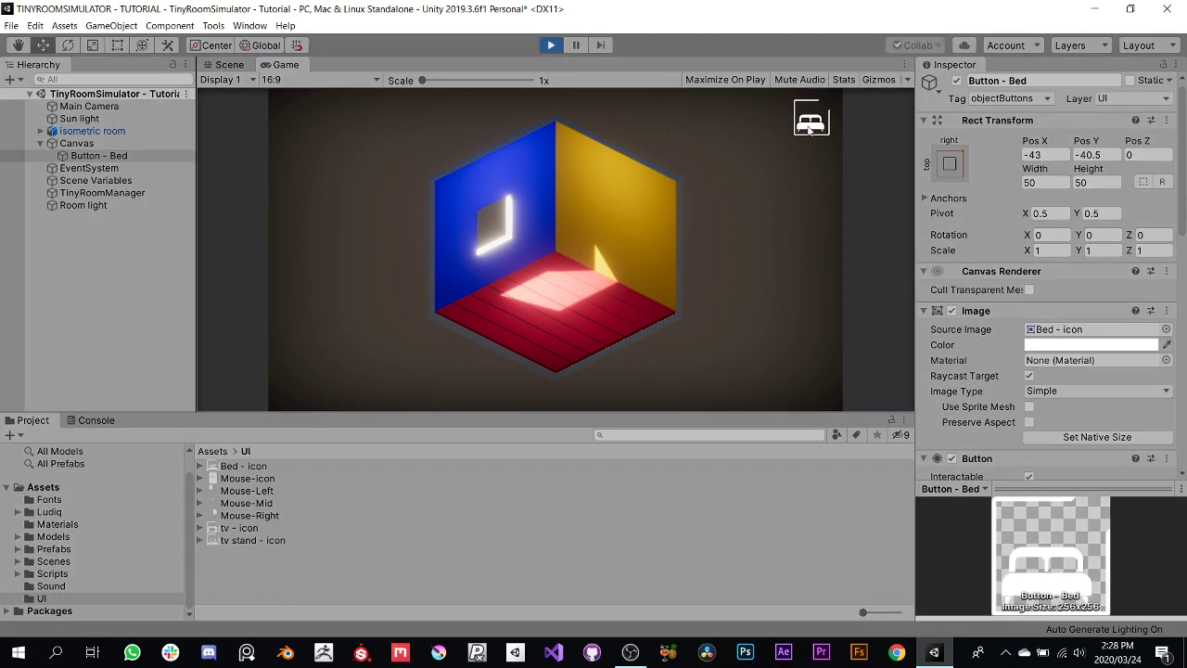
click(550, 313)
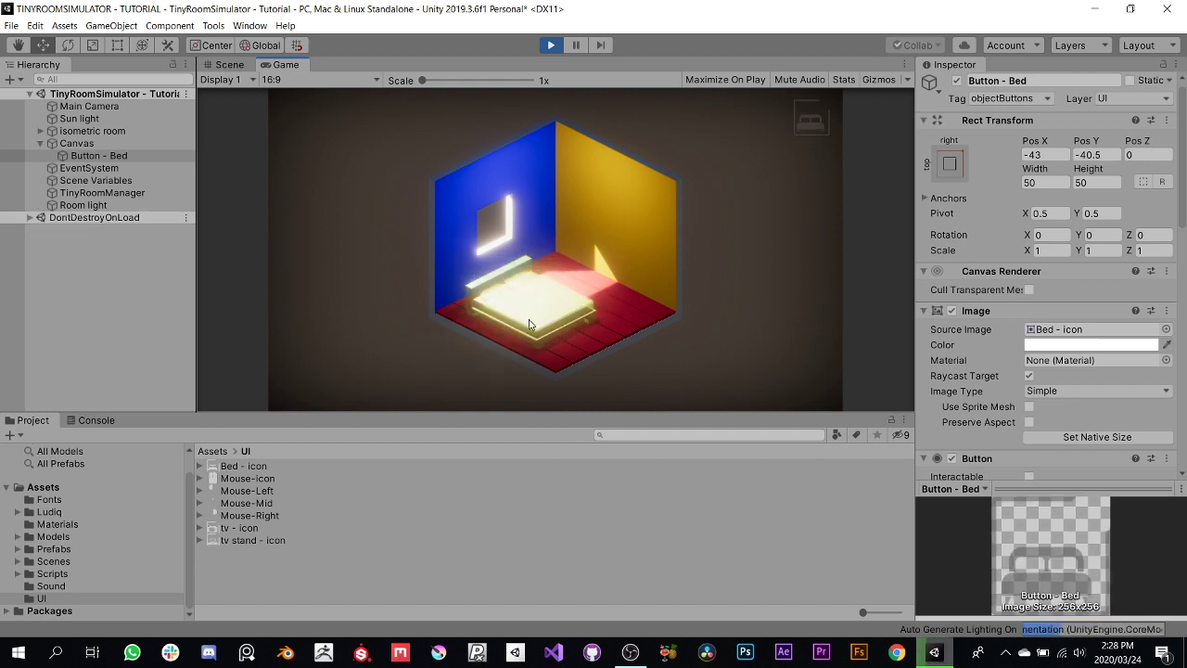
click(807, 124)
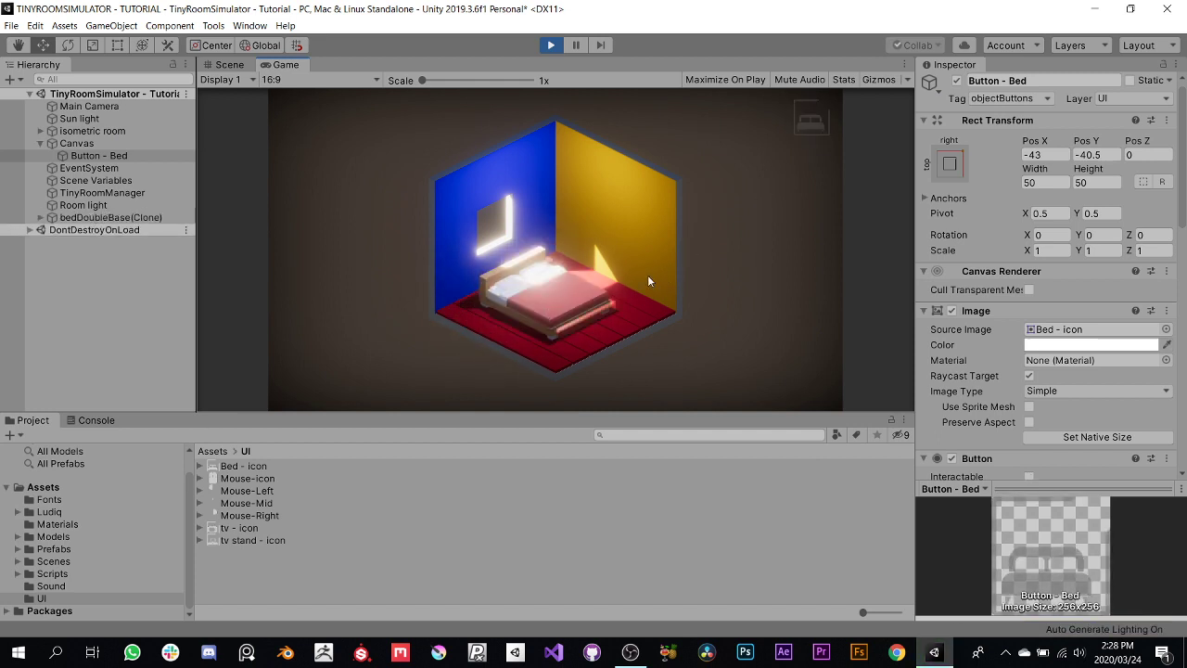
click(593, 314)
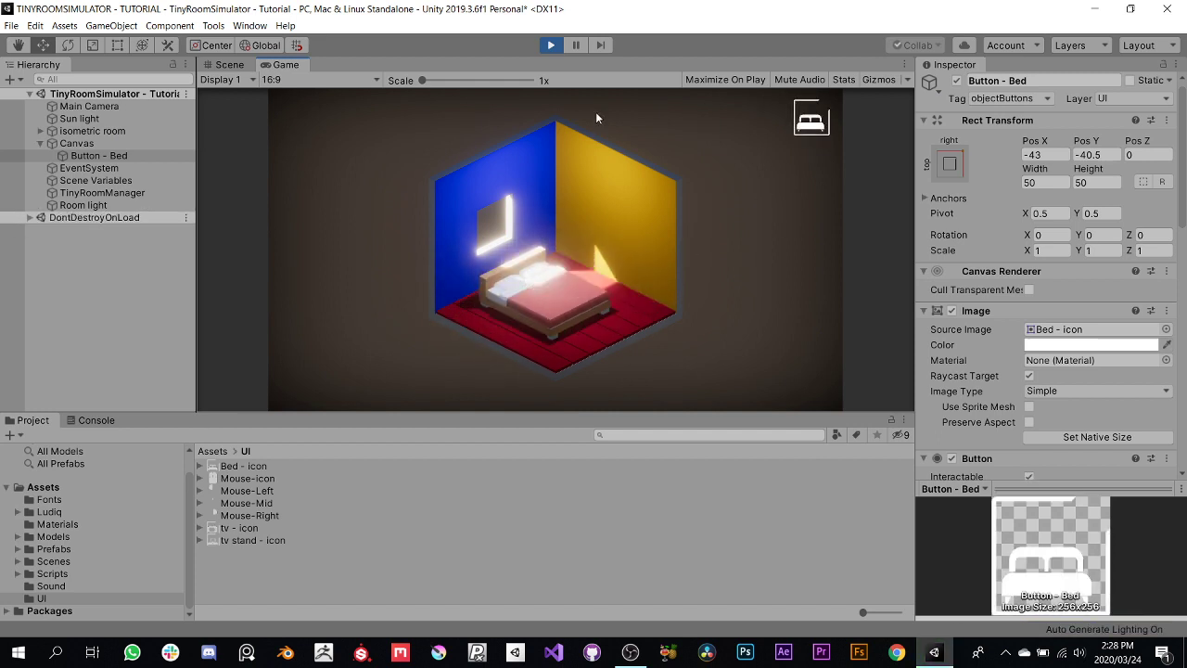
- Stop the game and set the Bed button's Normal Color to yellow-orange FFBD00, starting from a sample of the room's yellow wall
click(552, 46)
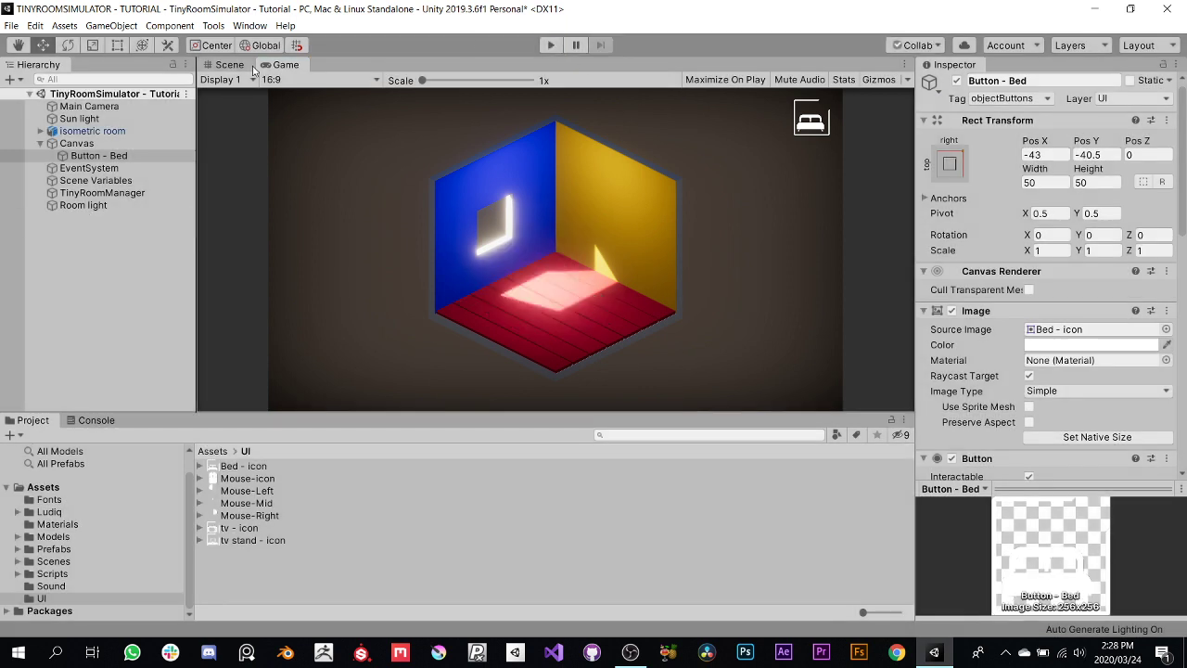
click(229, 64)
scroll(690, 200, up, 5)
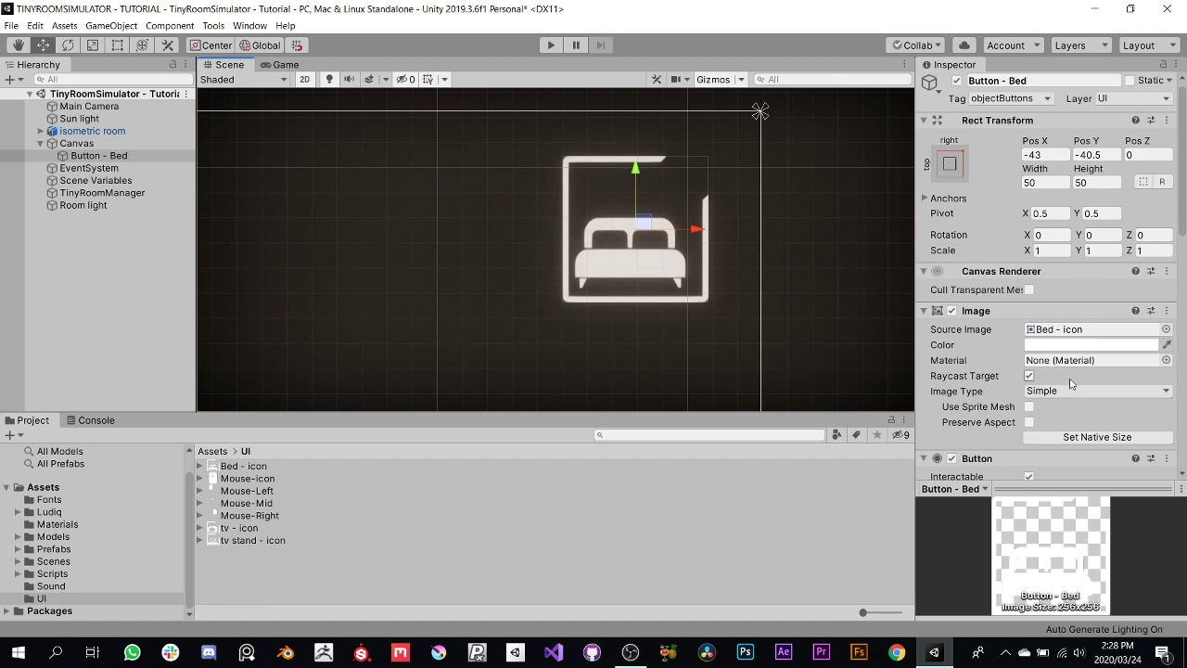
click(286, 64)
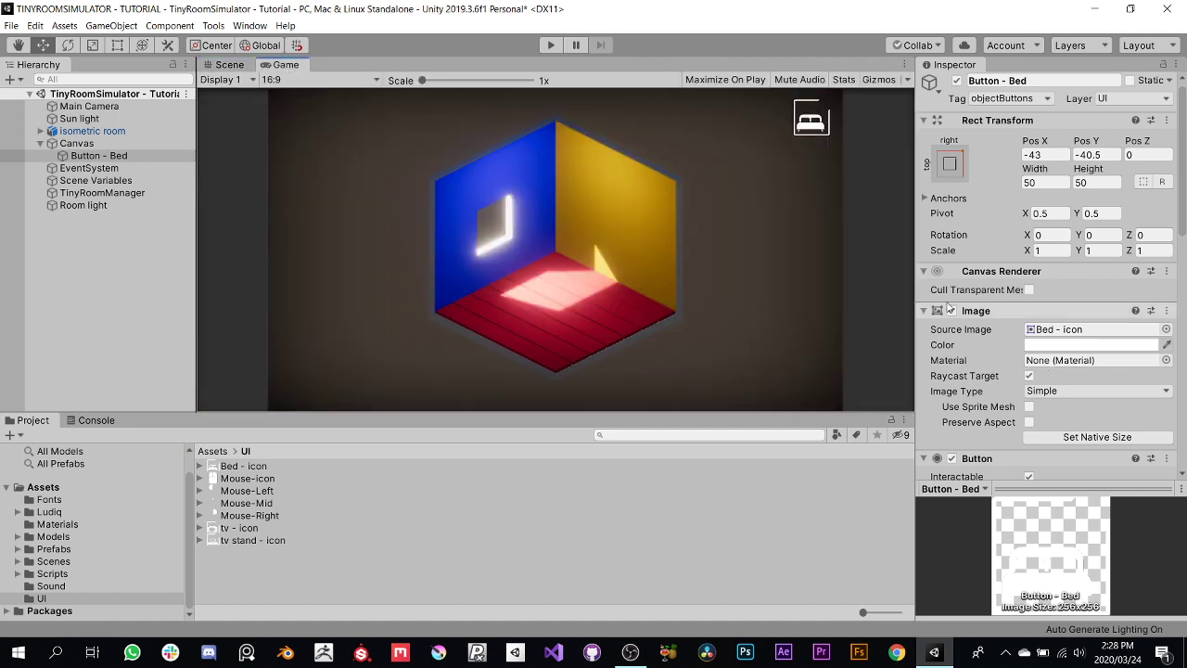
scroll(1076, 255, down, 5)
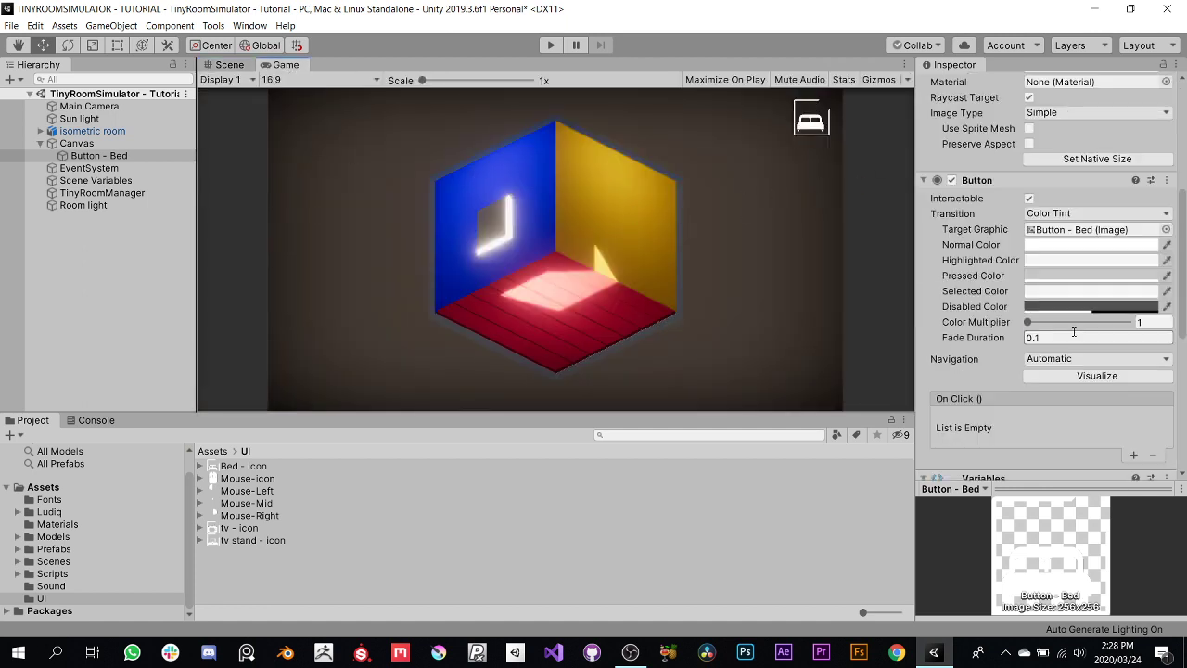
click(1082, 245)
drag(854, 190, 886, 188)
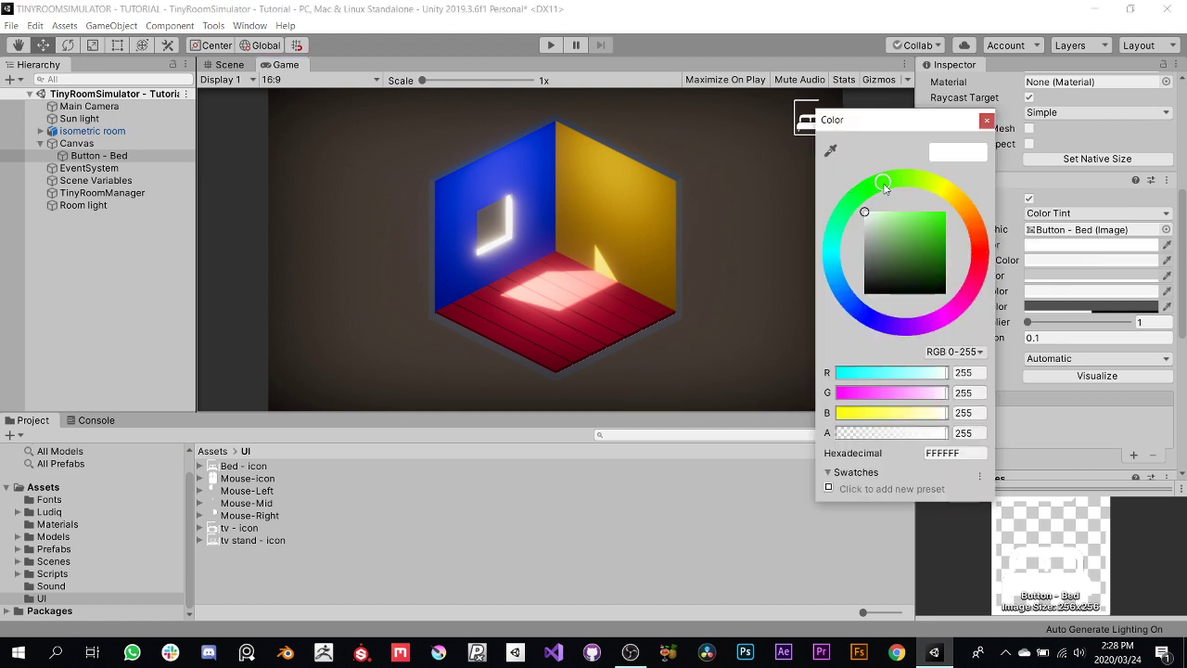
click(831, 150)
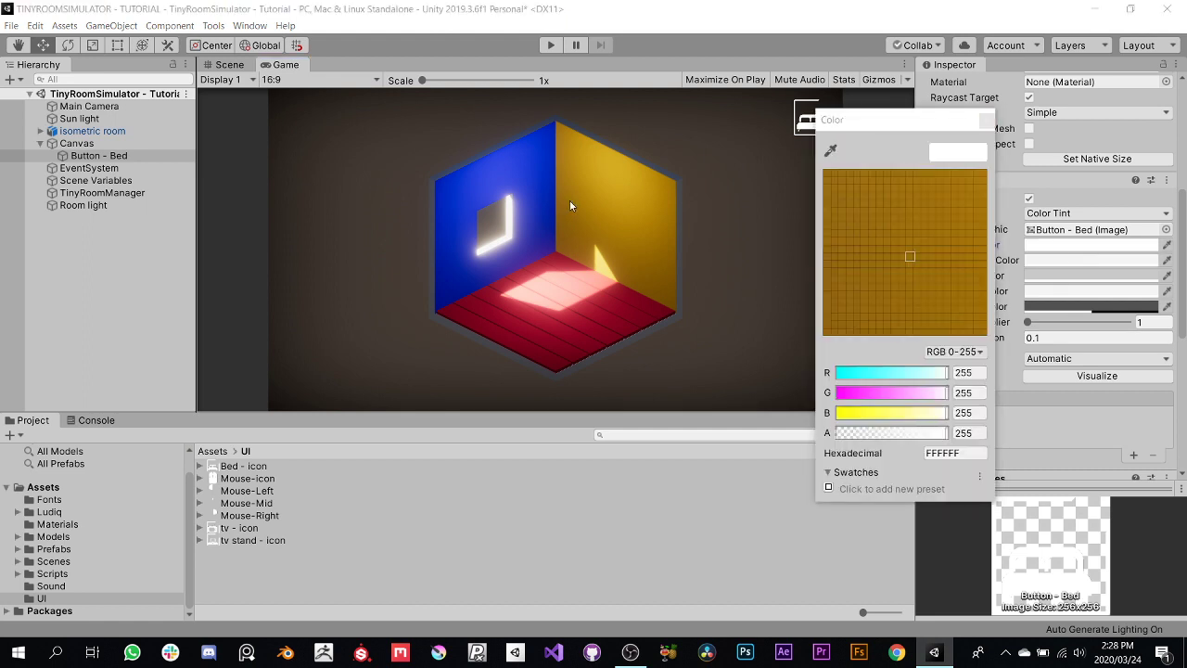
click(653, 201)
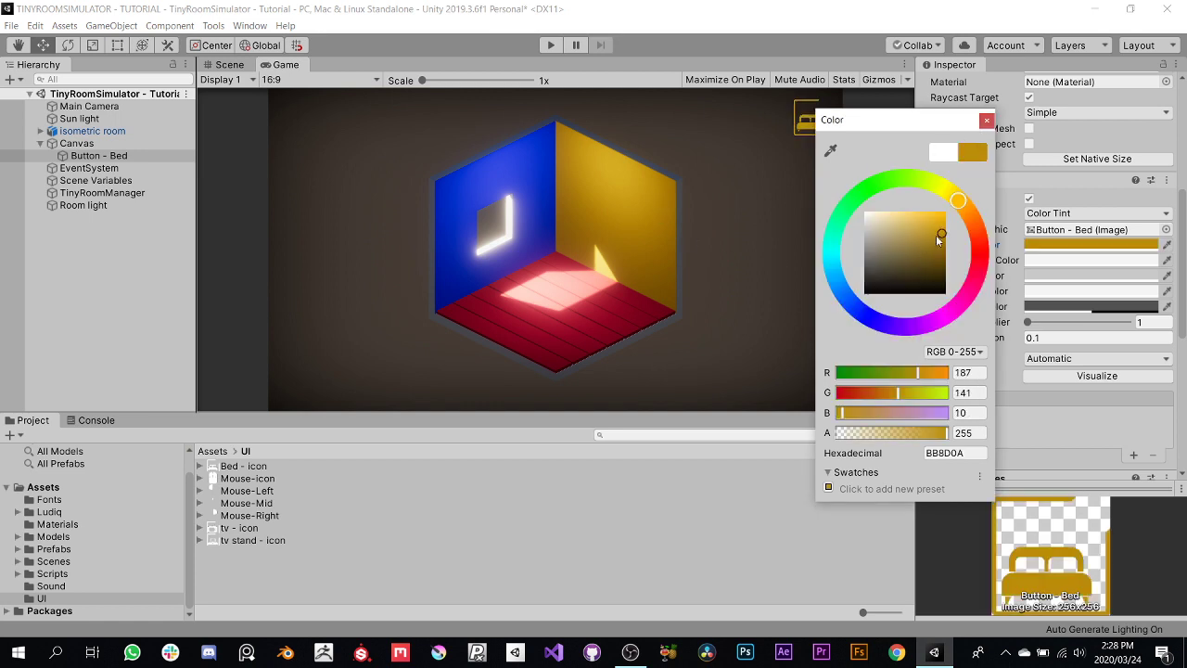
drag(937, 235, 953, 185)
click(988, 121)
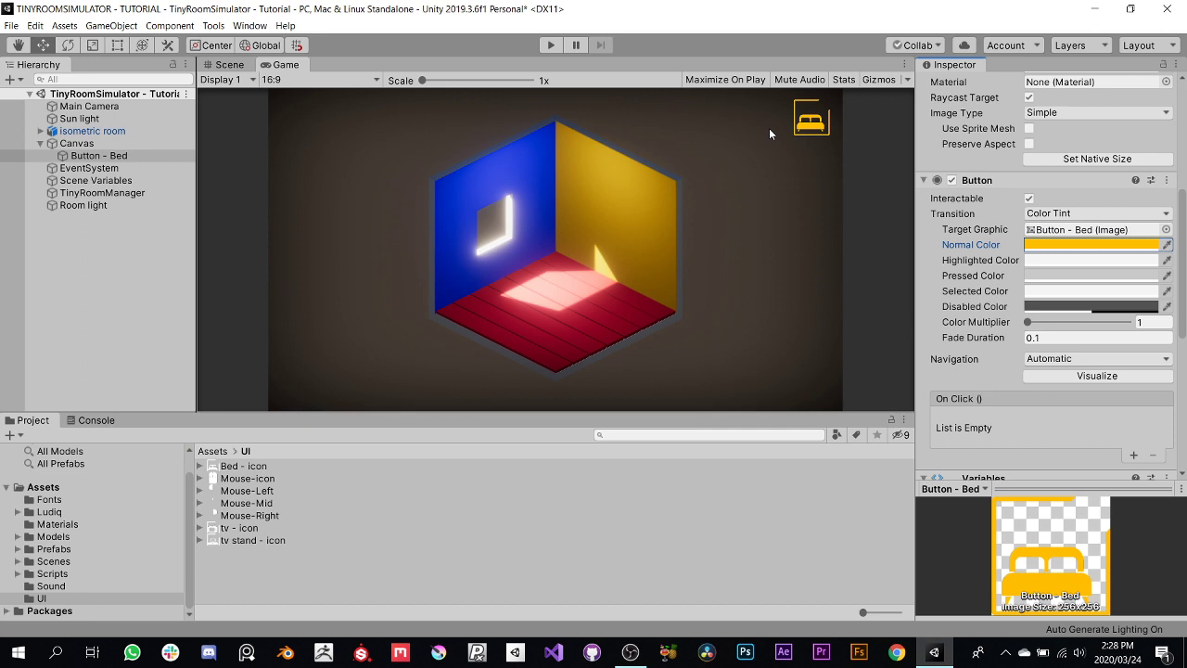
- Copy the Bed button's Normal Color into its Highlighted Color and shift the hue to yellow FFE600
right_click(1082, 246)
click(1059, 262)
right_click(1052, 264)
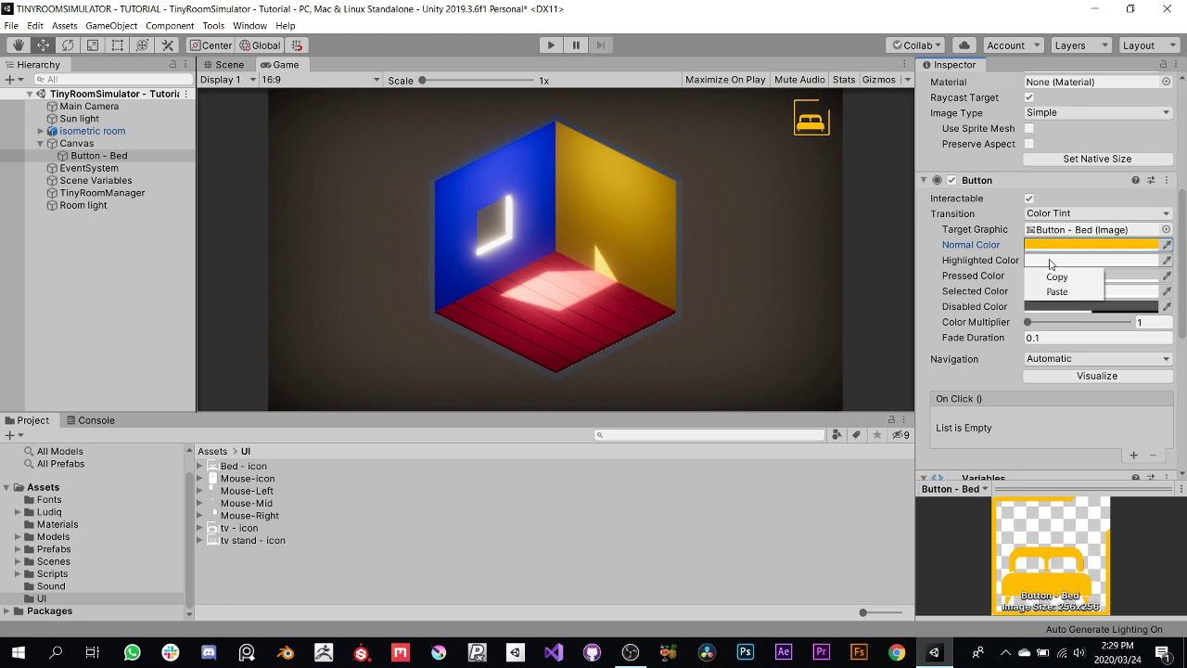
click(1057, 292)
click(1086, 260)
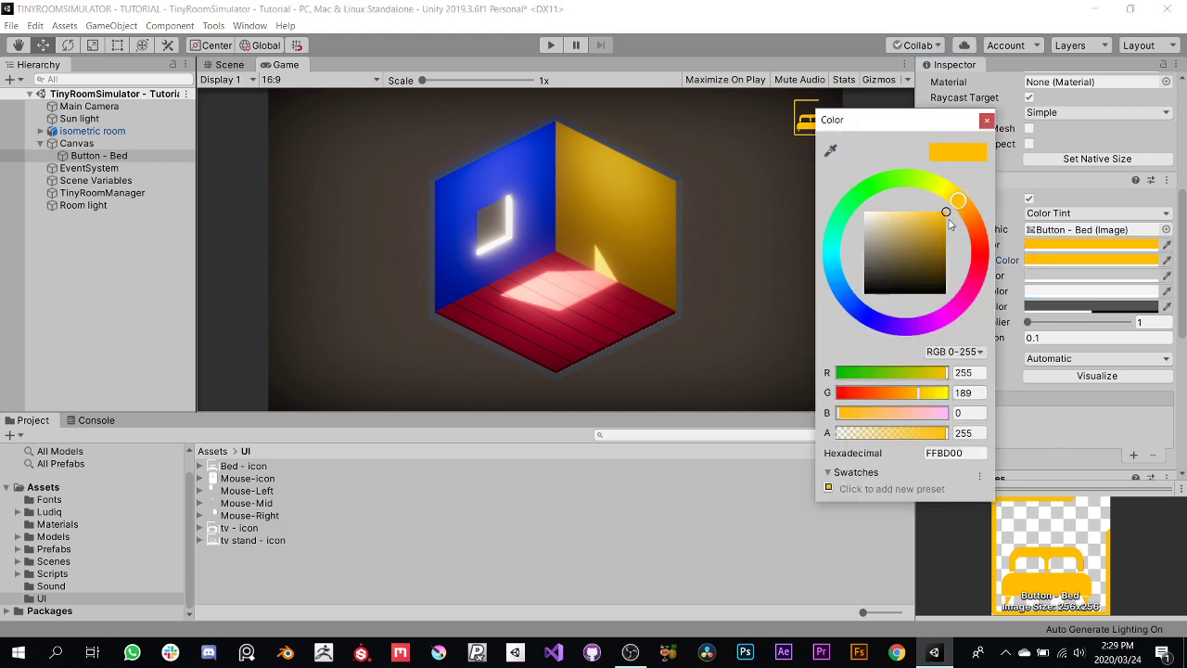
drag(957, 201, 949, 198)
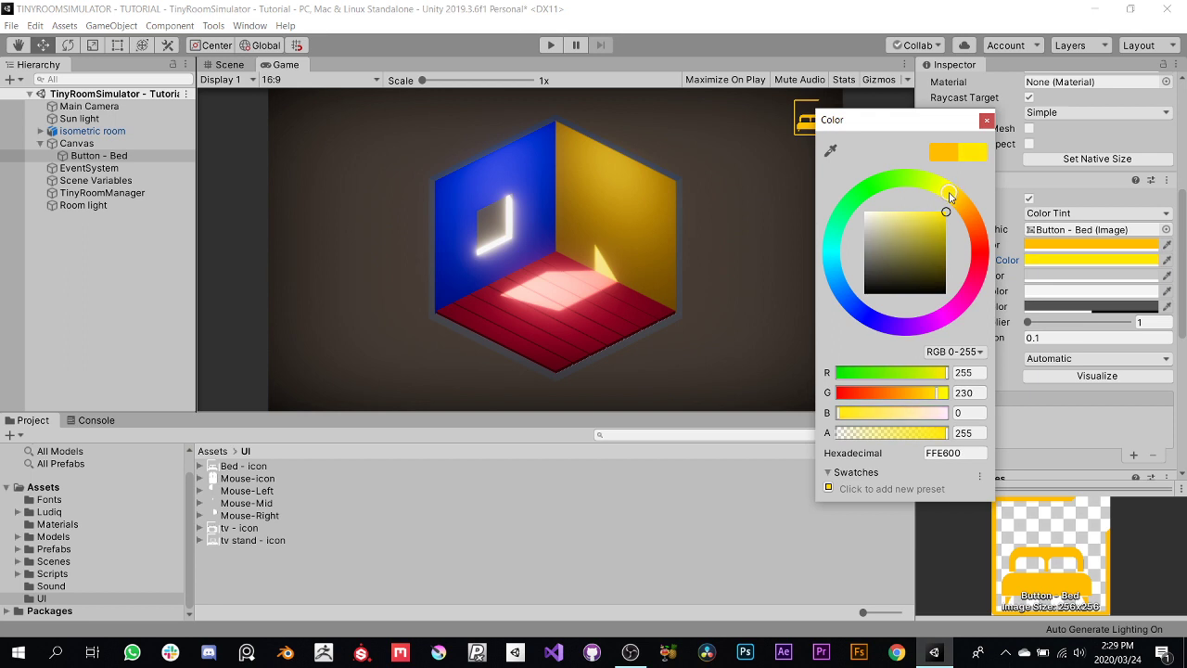
click(987, 122)
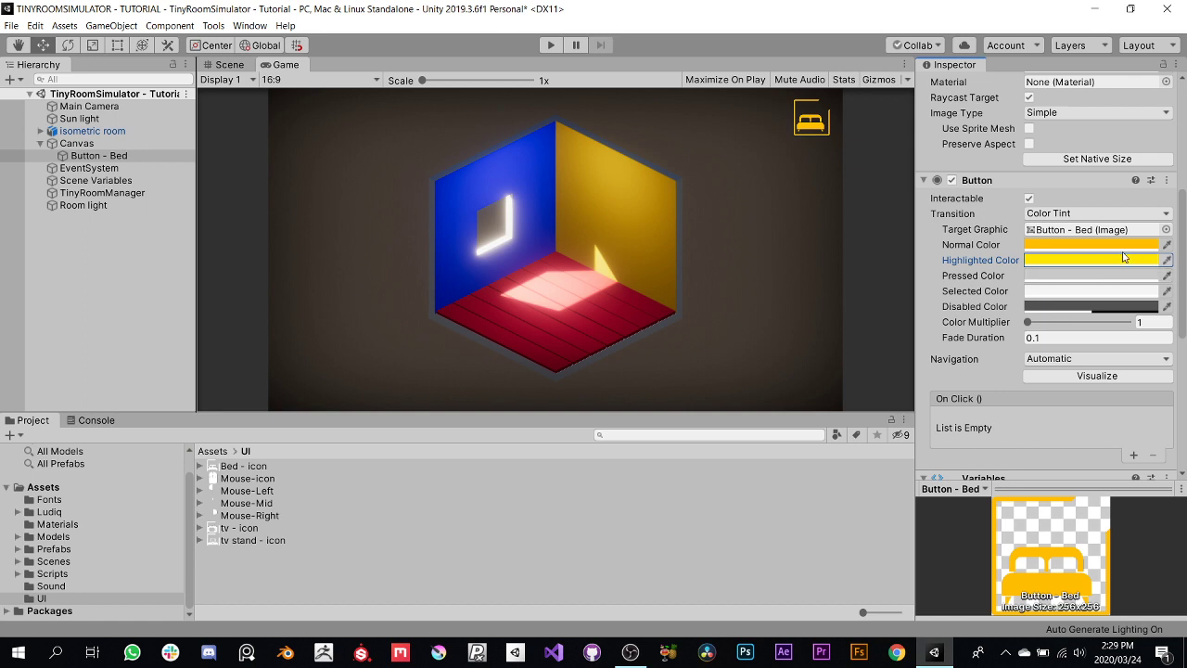
- Set the Bed button's Pressed Color to a deeper orange than the Normal Color and match its Selected Color to the yellow Highlighted Color
click(1166, 277)
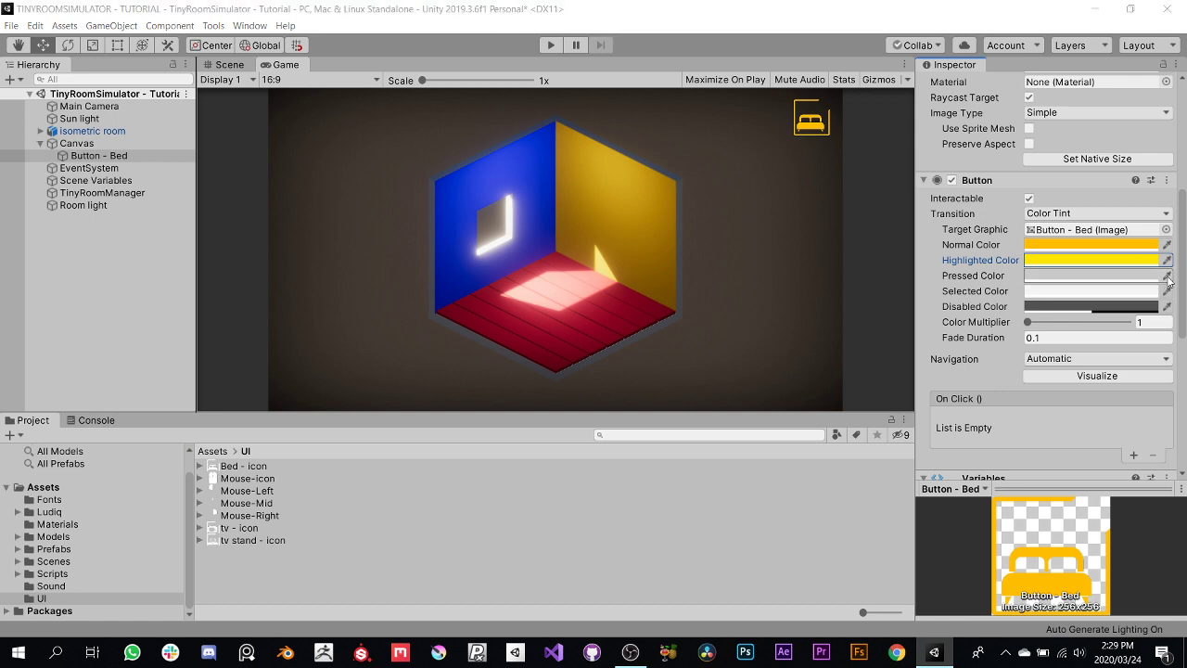
click(1137, 246)
click(1103, 278)
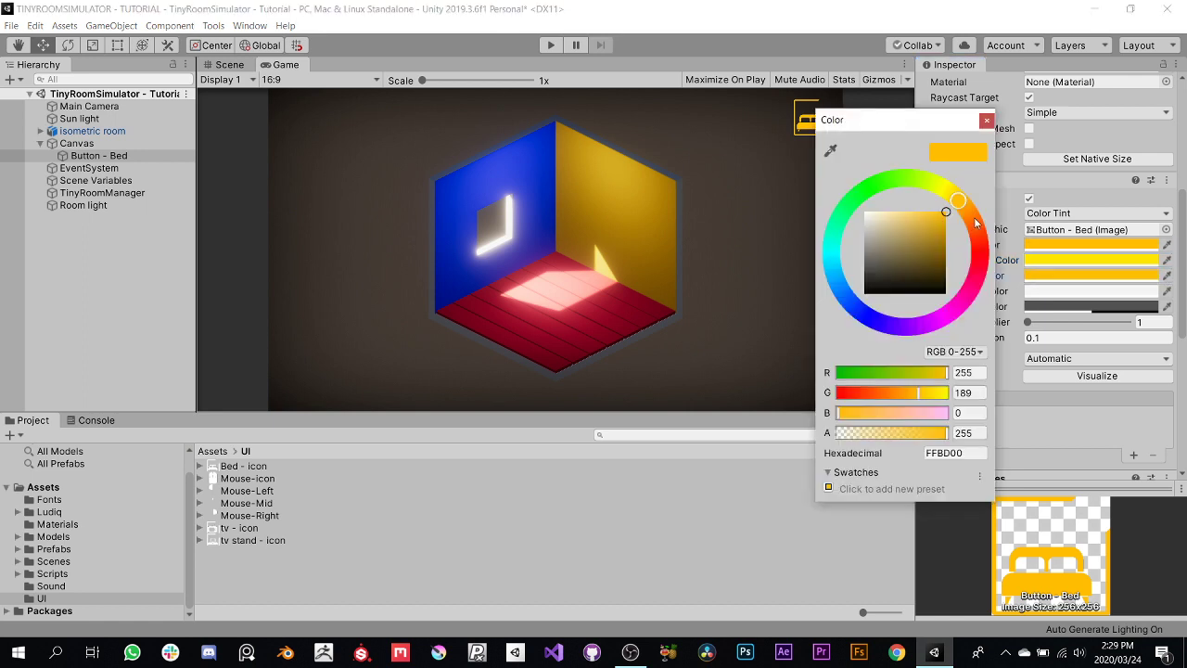
click(987, 120)
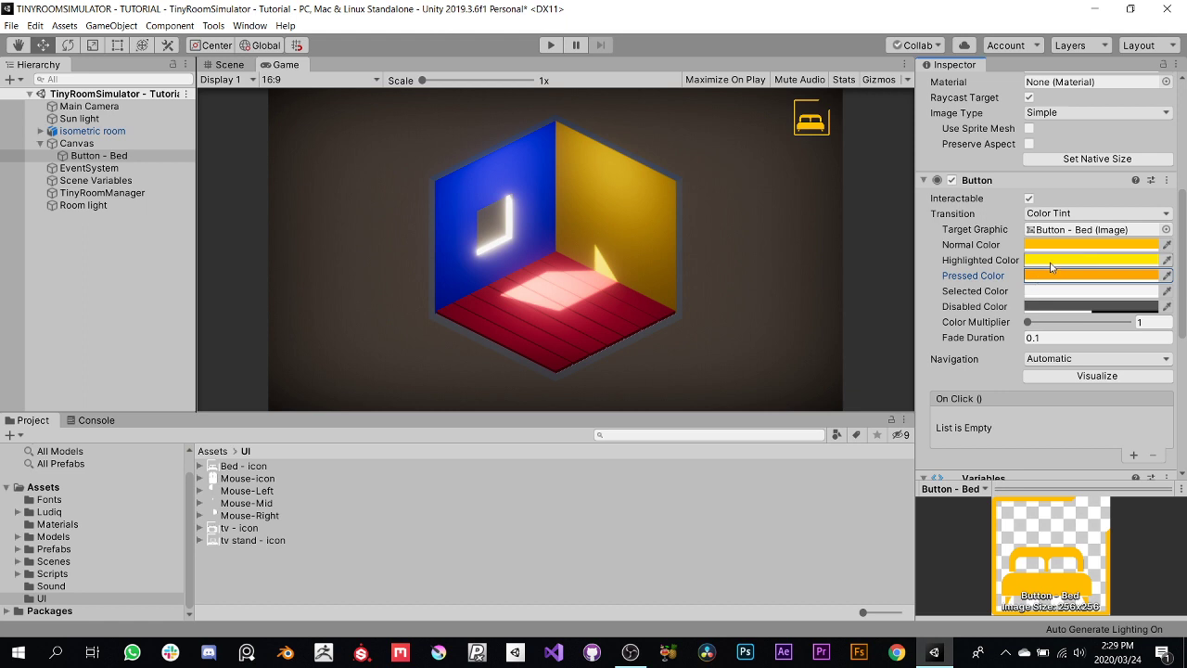
click(1167, 290)
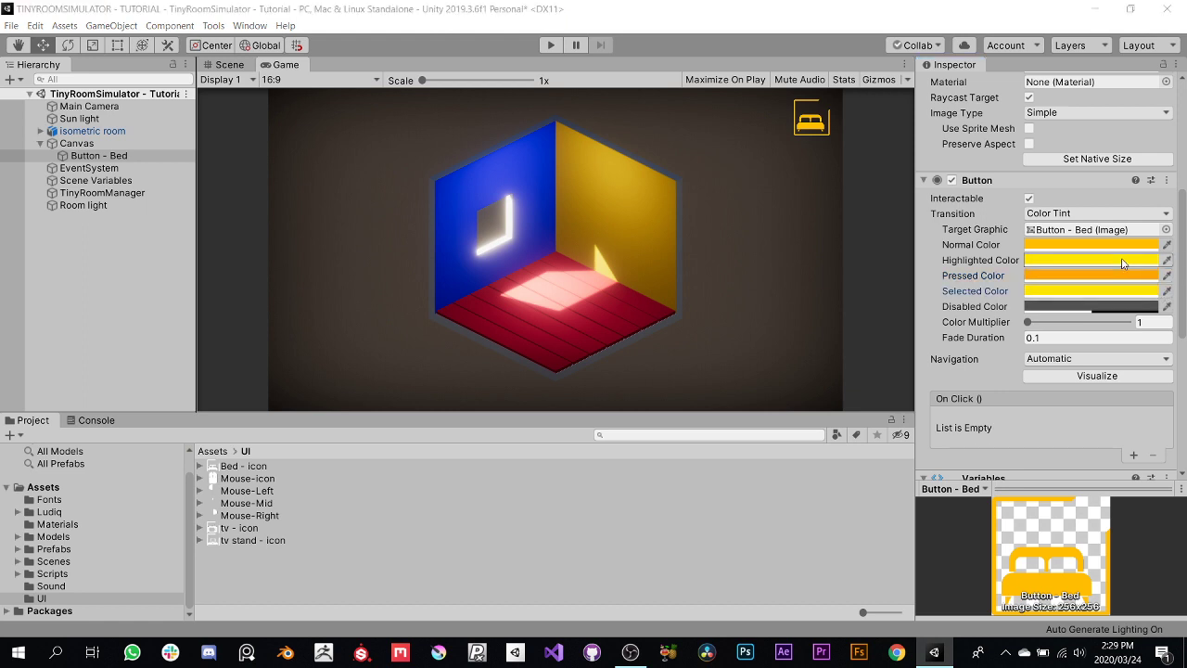
click(1091, 260)
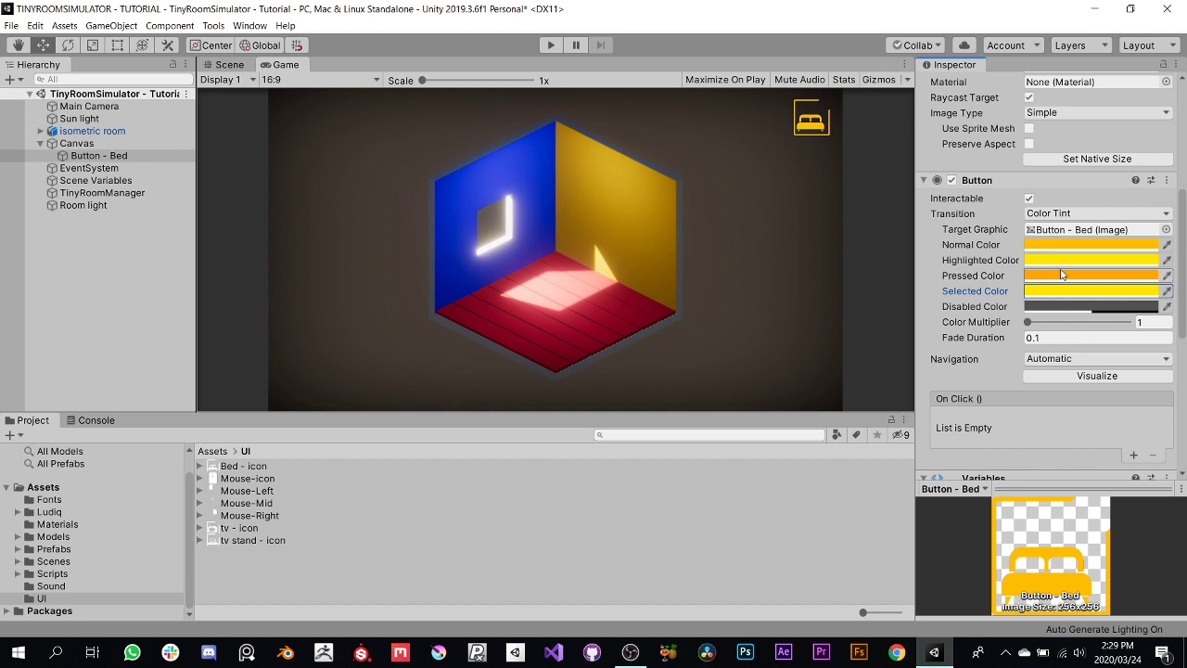
- Set the Bed button's Disabled Color to the dark brown 453B34 sampled from the game background
click(1091, 306)
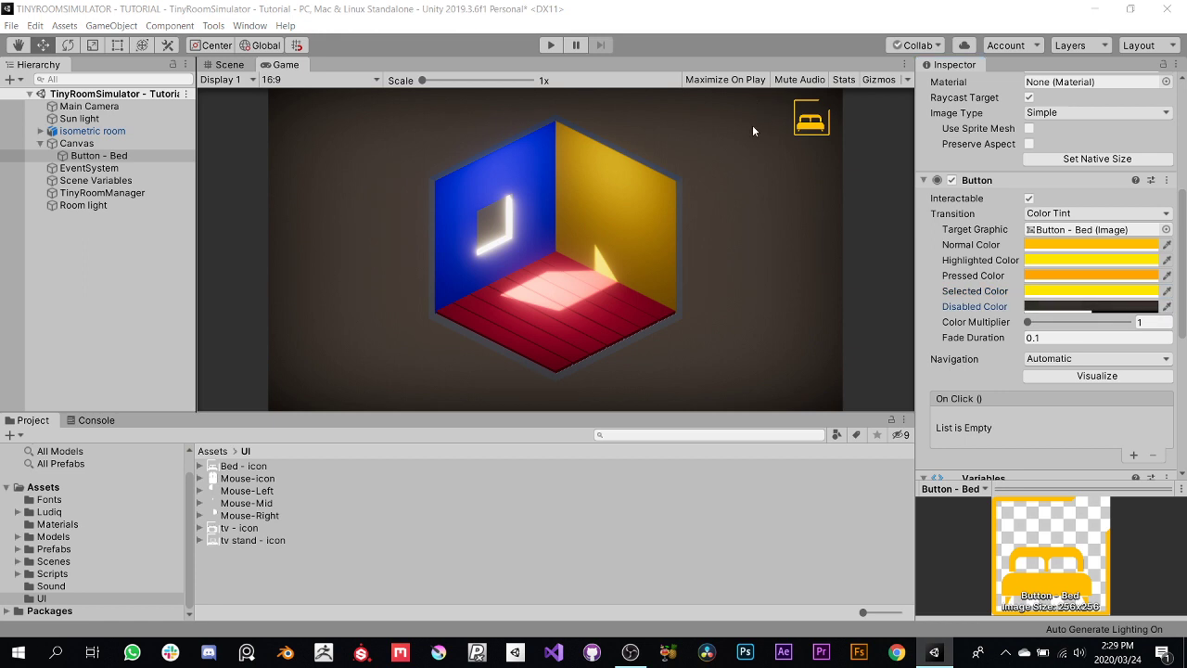
click(1167, 307)
click(722, 247)
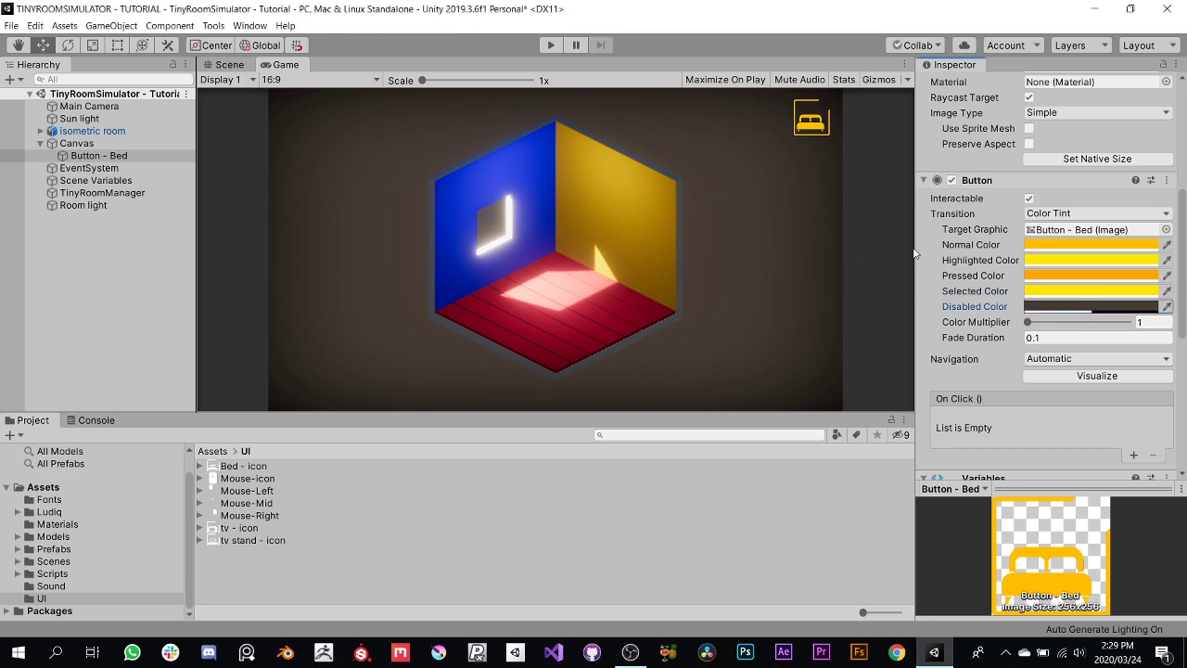
- Run the game, test the recolored Bed button by placing a bed on the floor, and stop the game
click(552, 45)
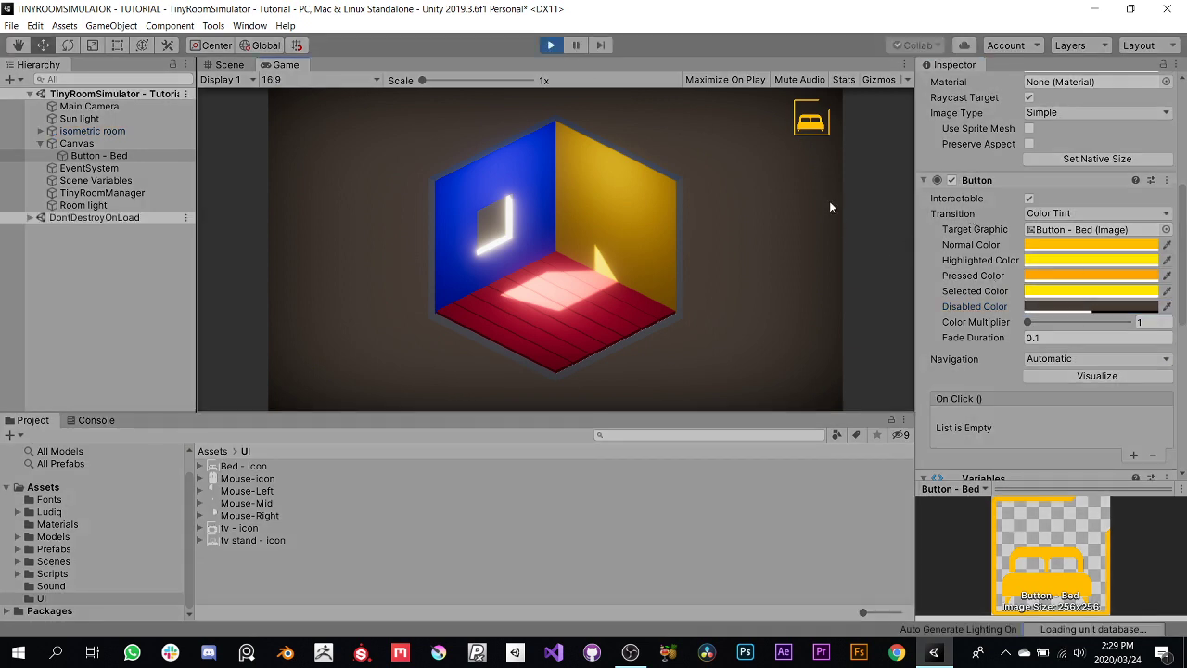
click(805, 134)
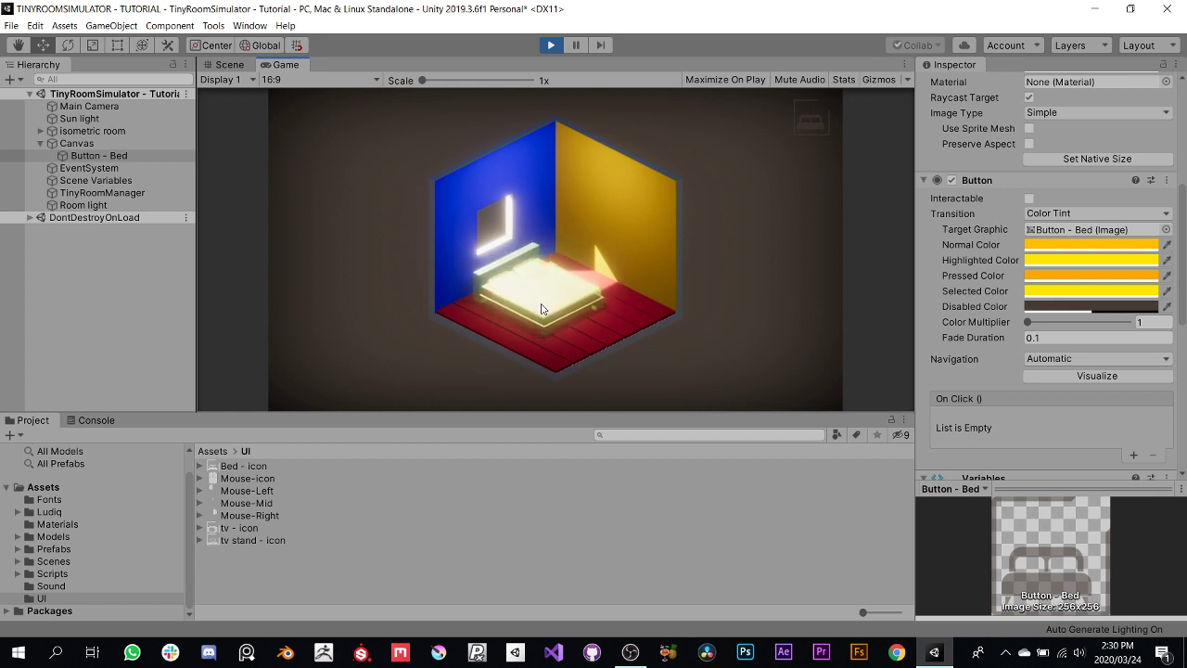
click(542, 309)
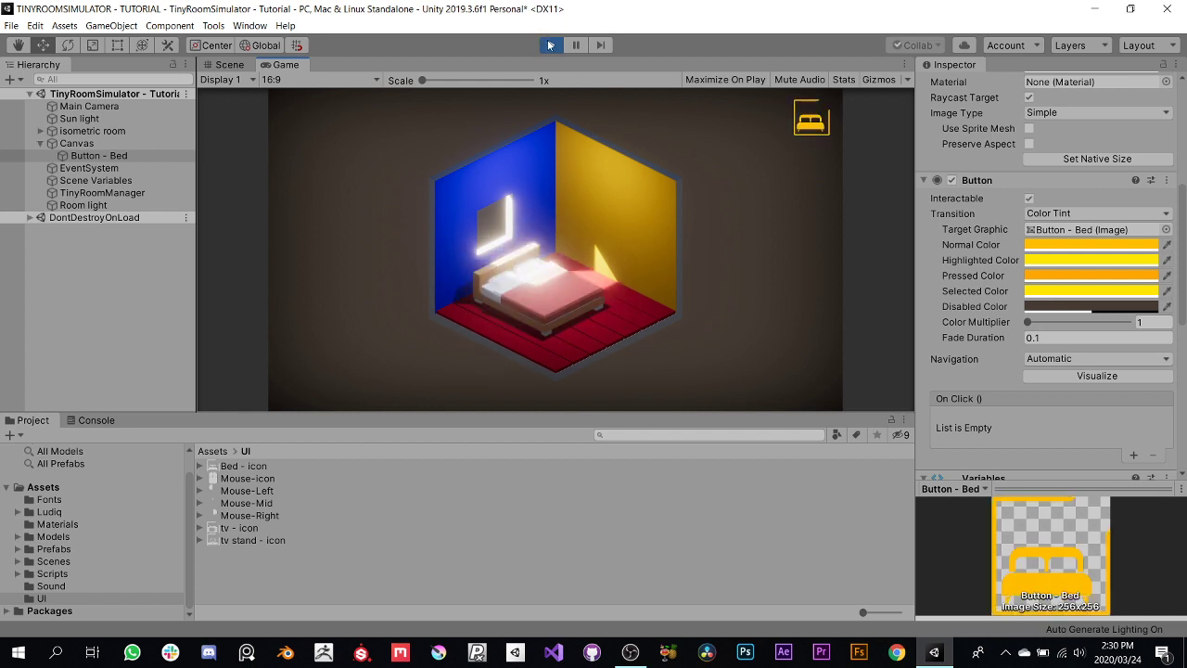
click(549, 45)
- Set the alpha of the Bed button's Disabled Color to 0
click(1091, 306)
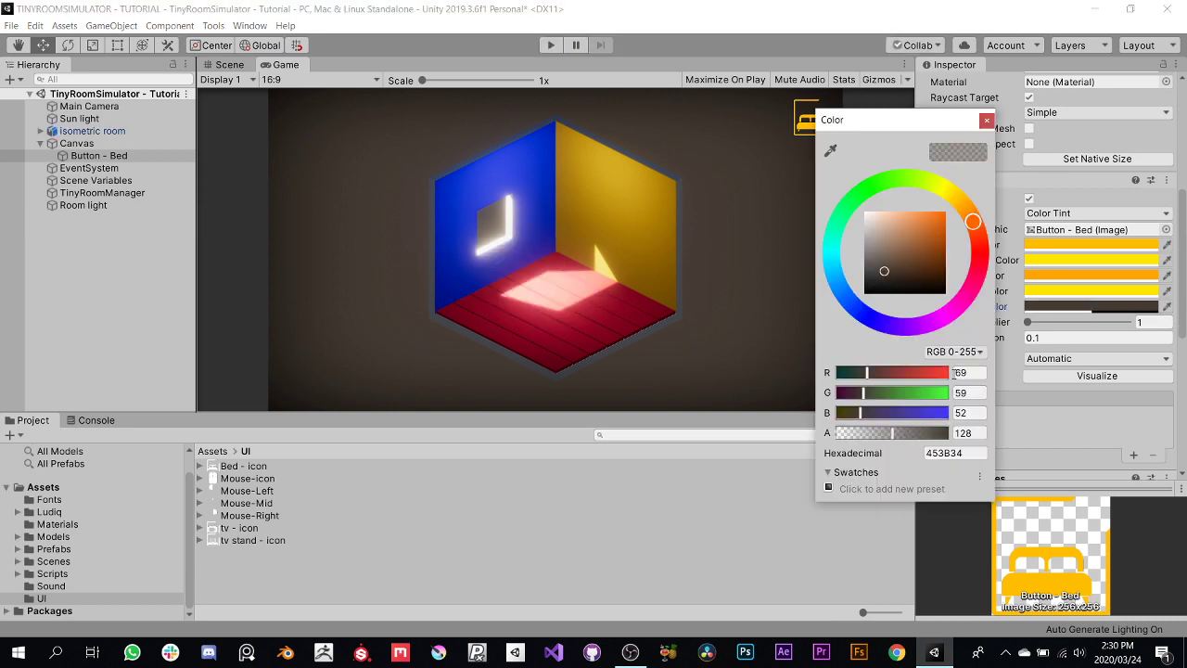
drag(899, 440, 743, 432)
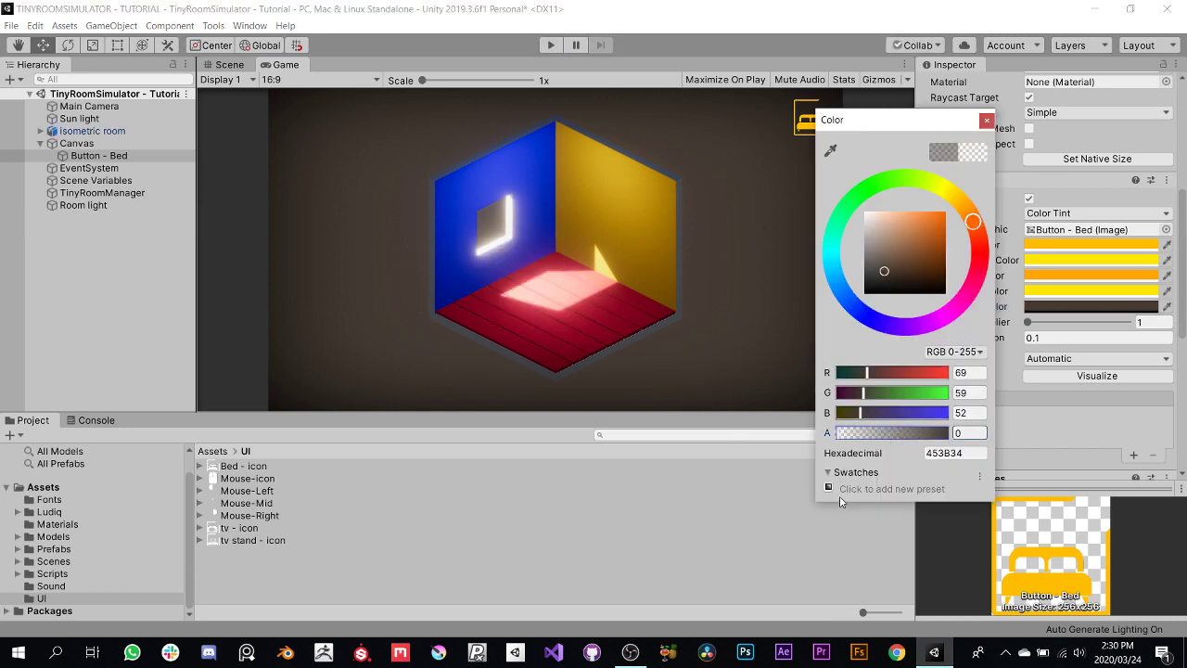
click(985, 119)
- Test the fully transparent disabled state of the Bed button in the running game while placing a bed, and stop the game
click(551, 46)
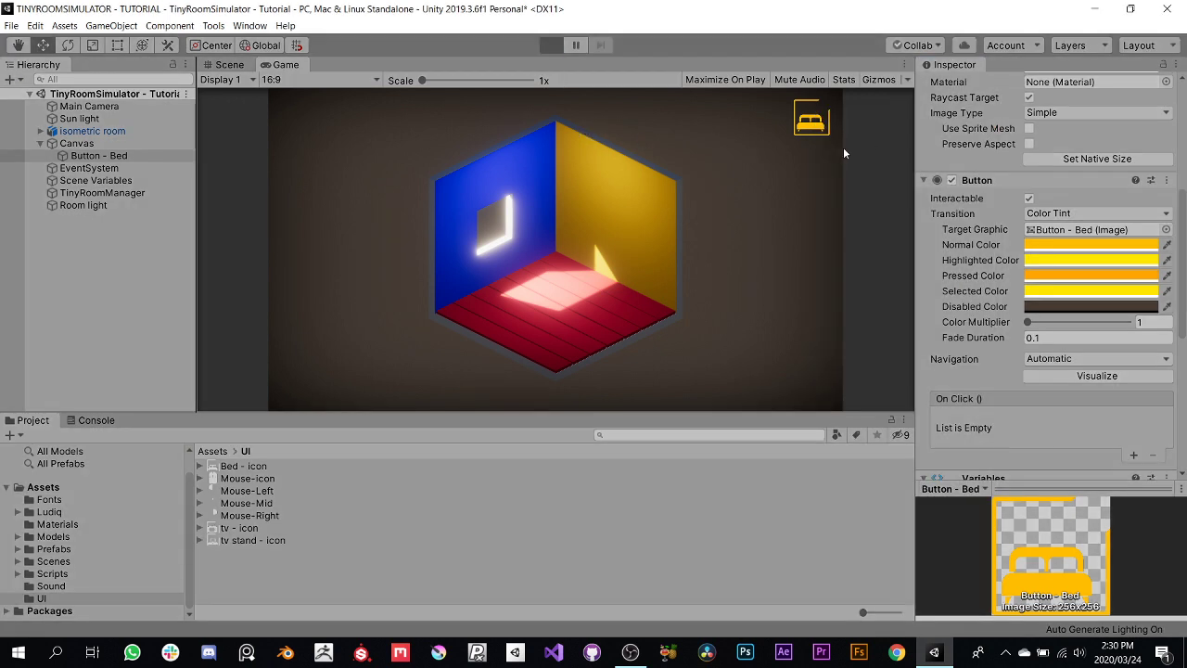
click(816, 128)
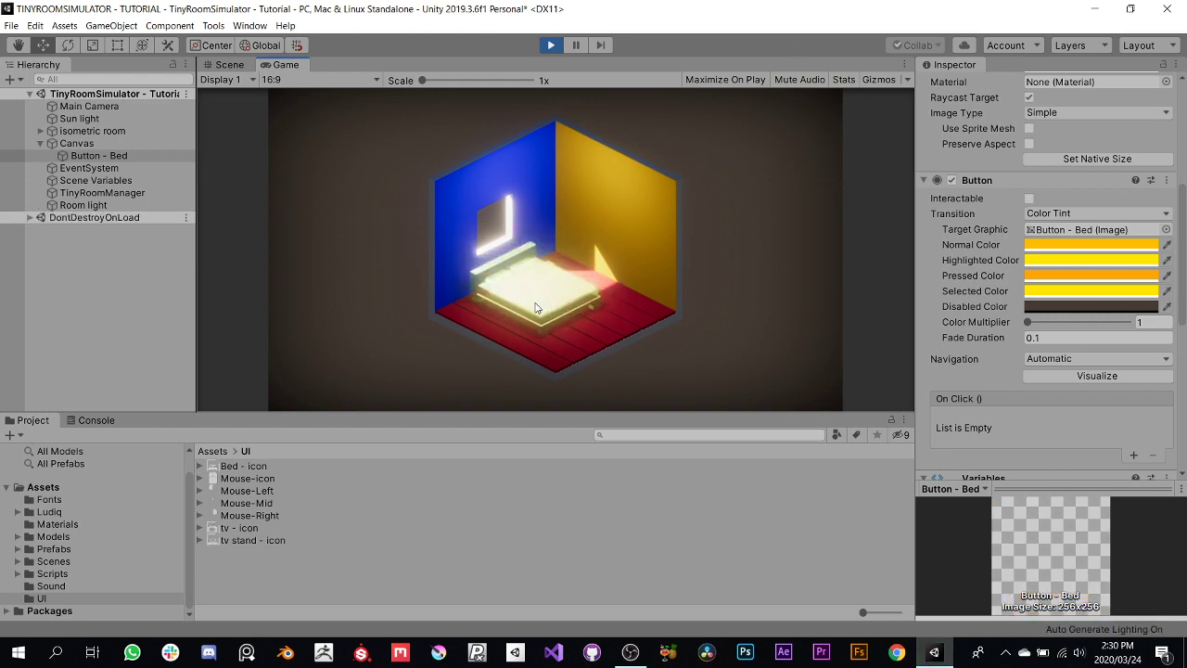
click(565, 308)
click(559, 44)
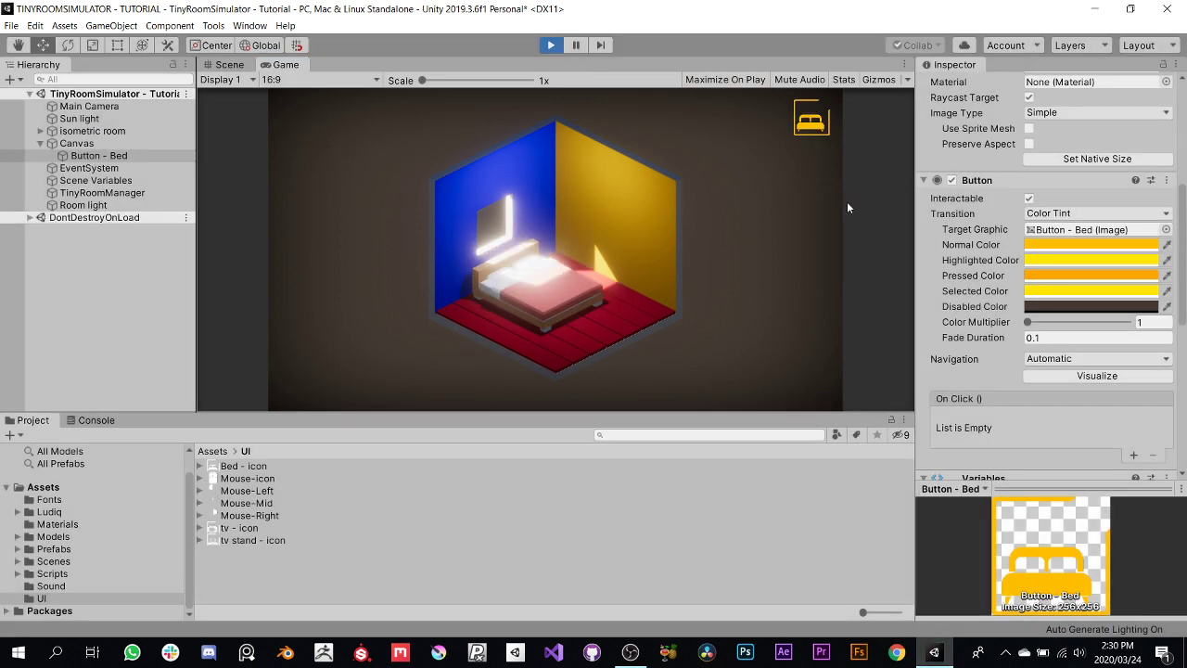
- Duplicate the Bed button under the Canvas in the Scene view
click(230, 64)
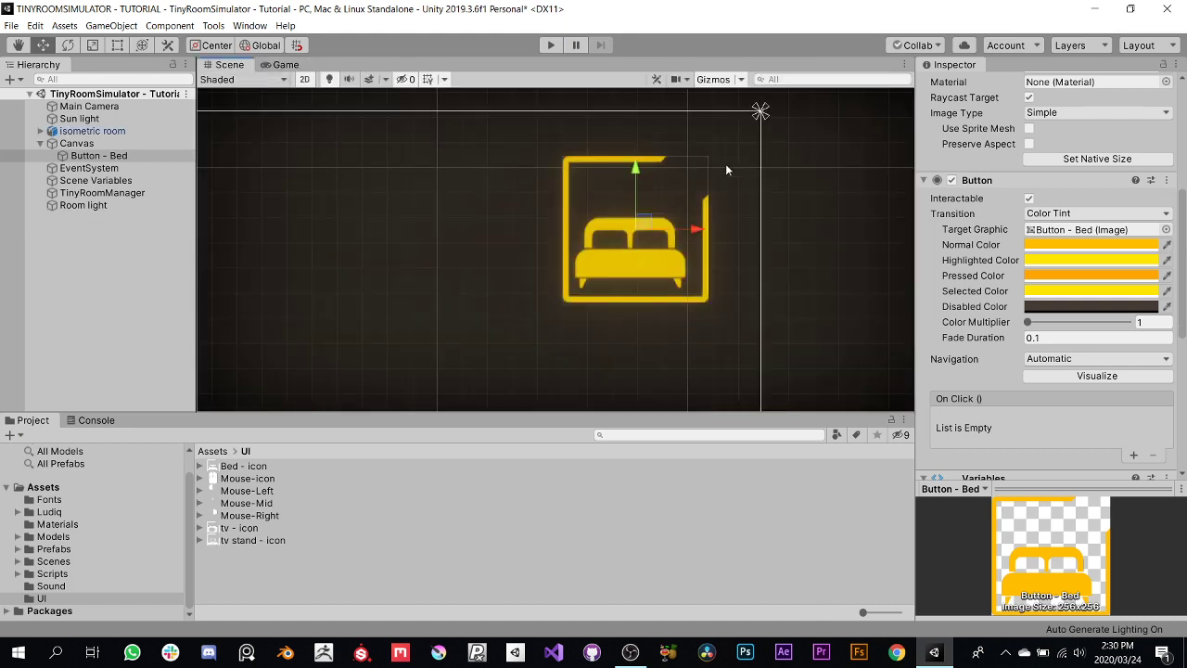
scroll(654, 235, down, 4)
scroll(654, 236, down, 12)
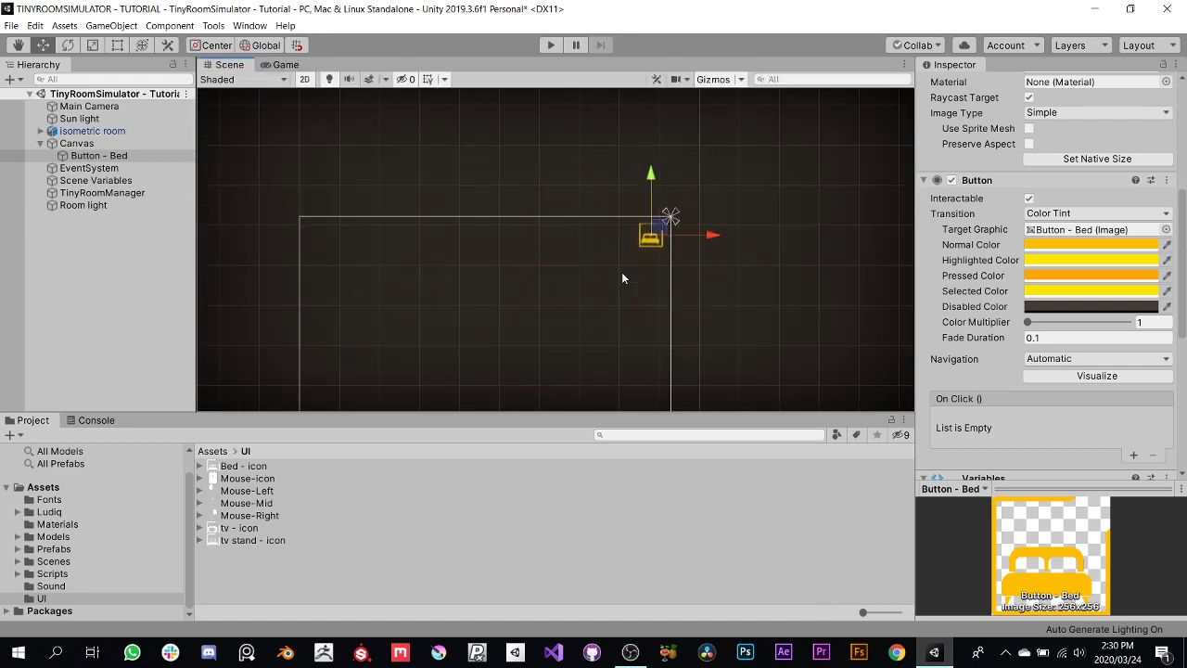
middle_drag(622, 273, 638, 237)
click(762, 229)
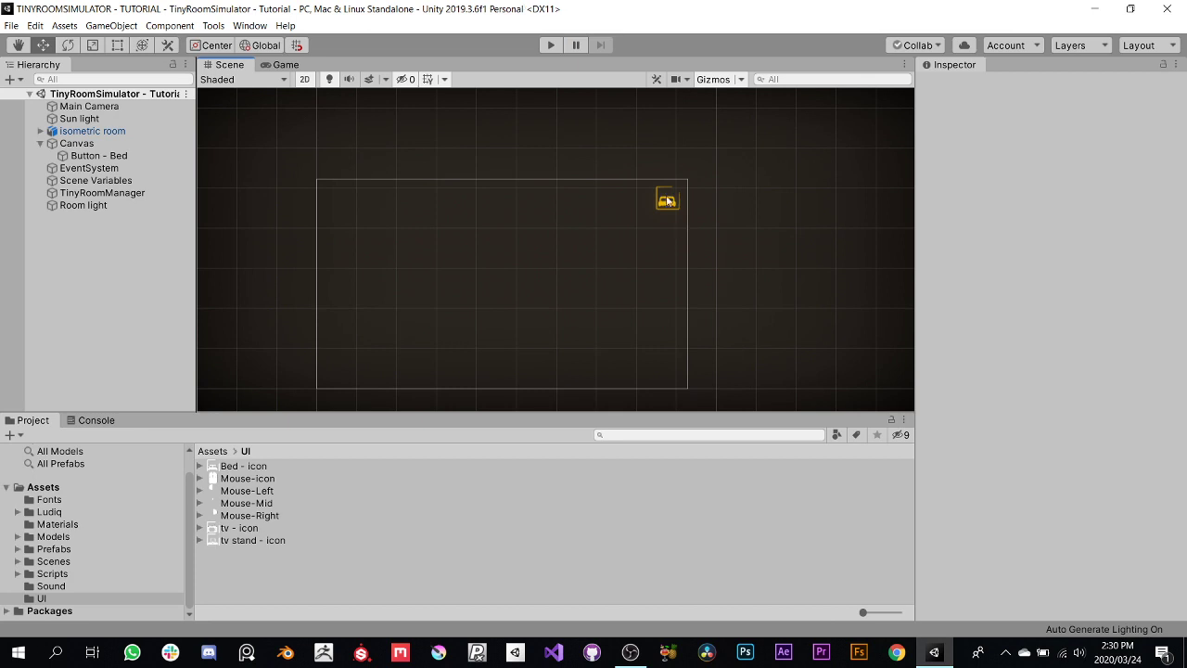
scroll(684, 221, up, 5)
scroll(687, 221, up, 2)
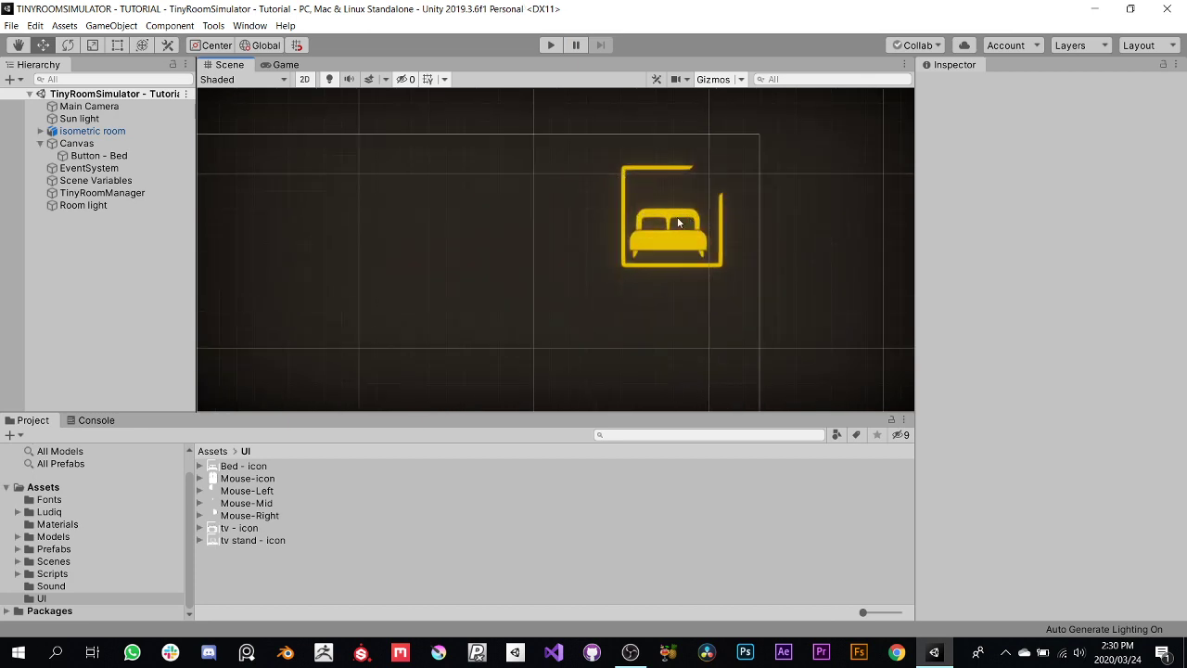
scroll(625, 251, down, 3)
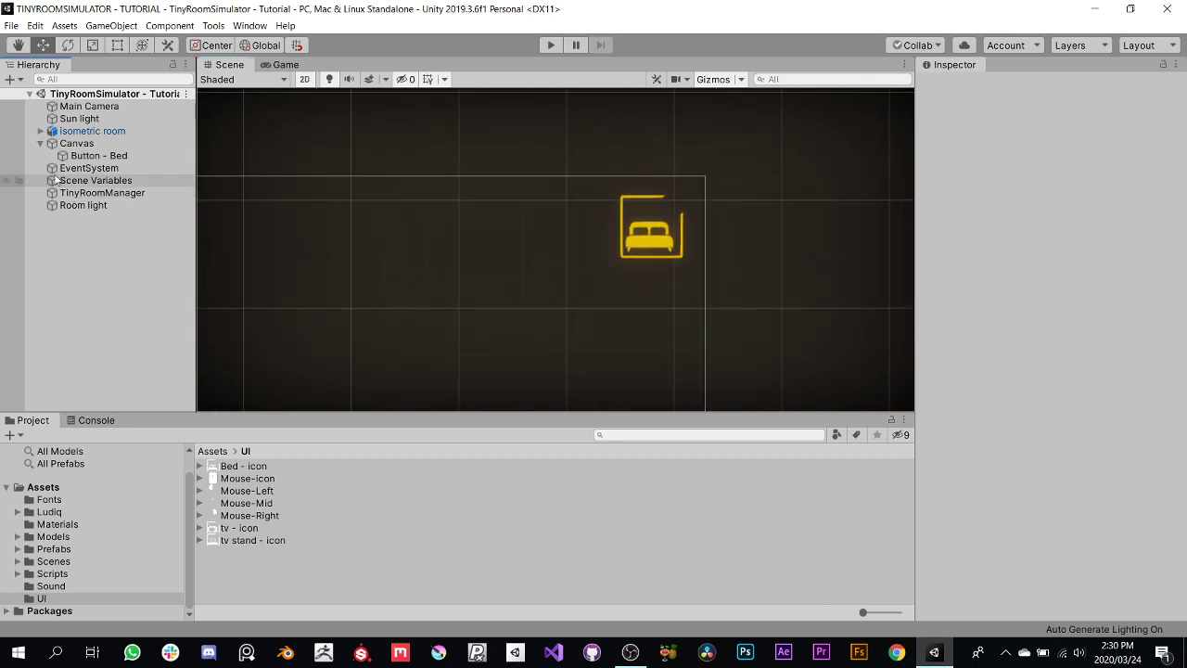
double_click(99, 155)
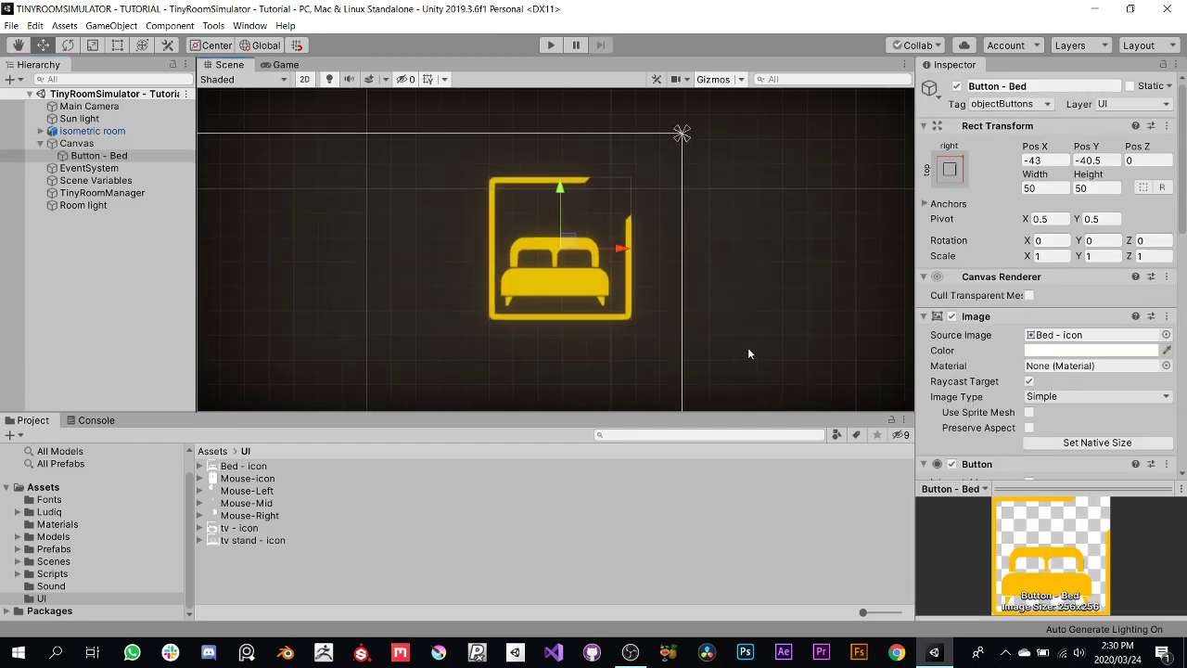
scroll(747, 353, down, 5)
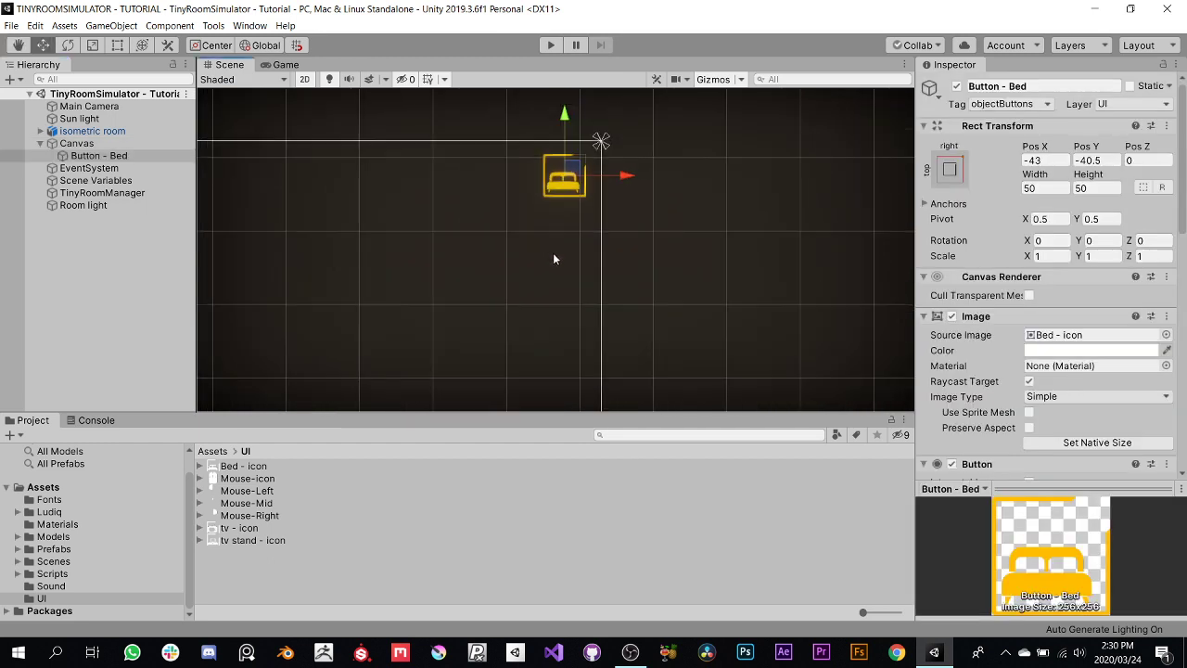
scroll(553, 258, up, 3)
key(ctrl+d)
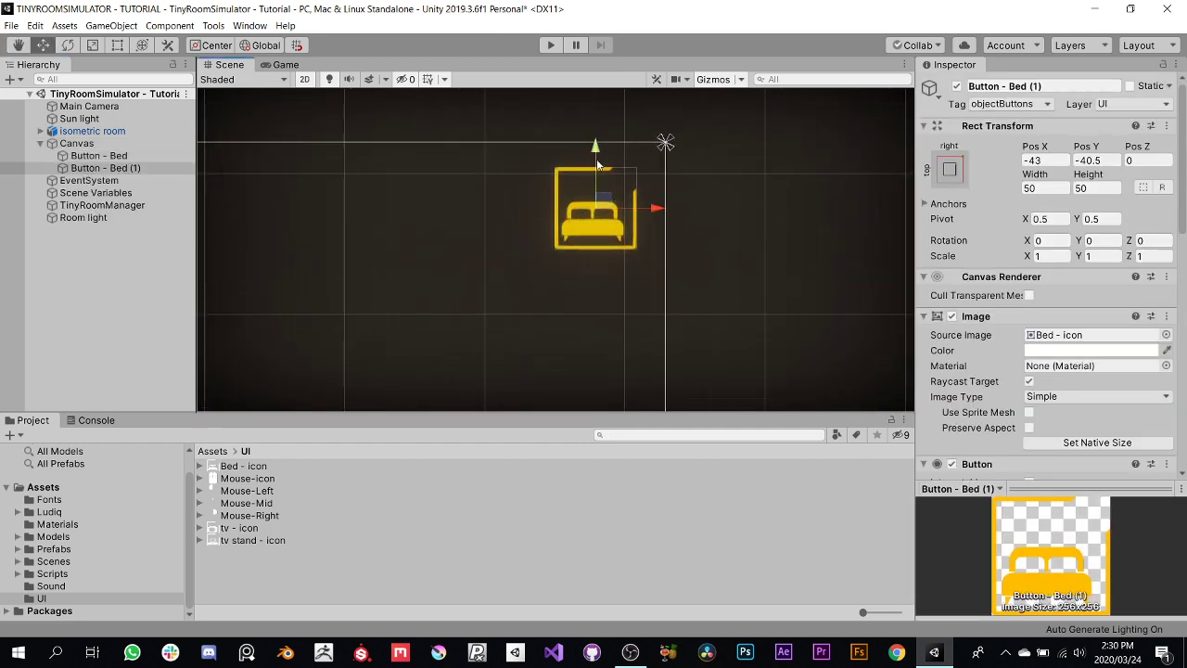
- Move the duplicated Bed button directly below the original and set its source image to tv stand - icon
drag(598, 164, 588, 320)
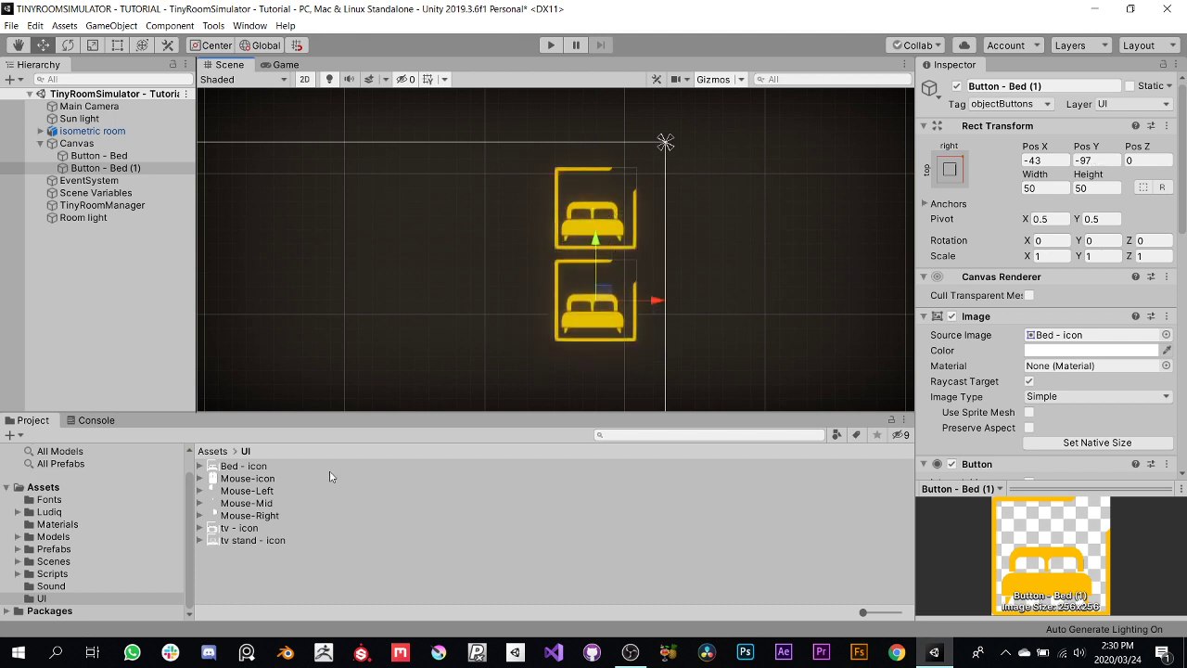
drag(245, 539, 1058, 336)
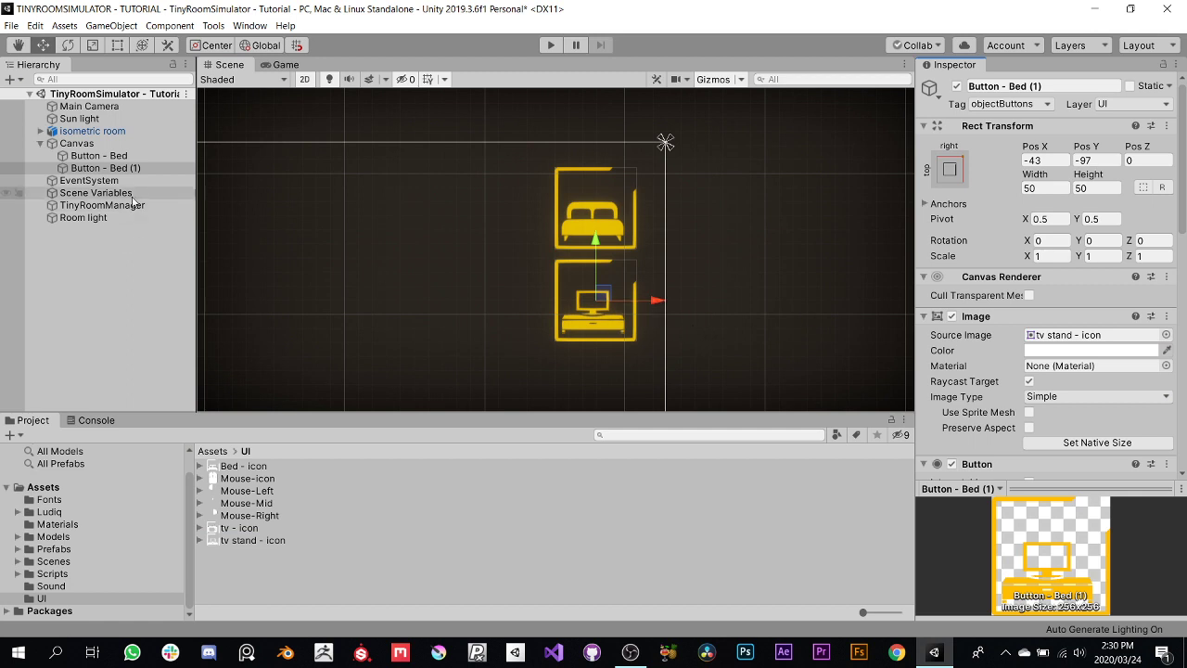
- Rename the duplicated button in the Canvas as Button - tvStand
click(102, 168)
click(117, 168)
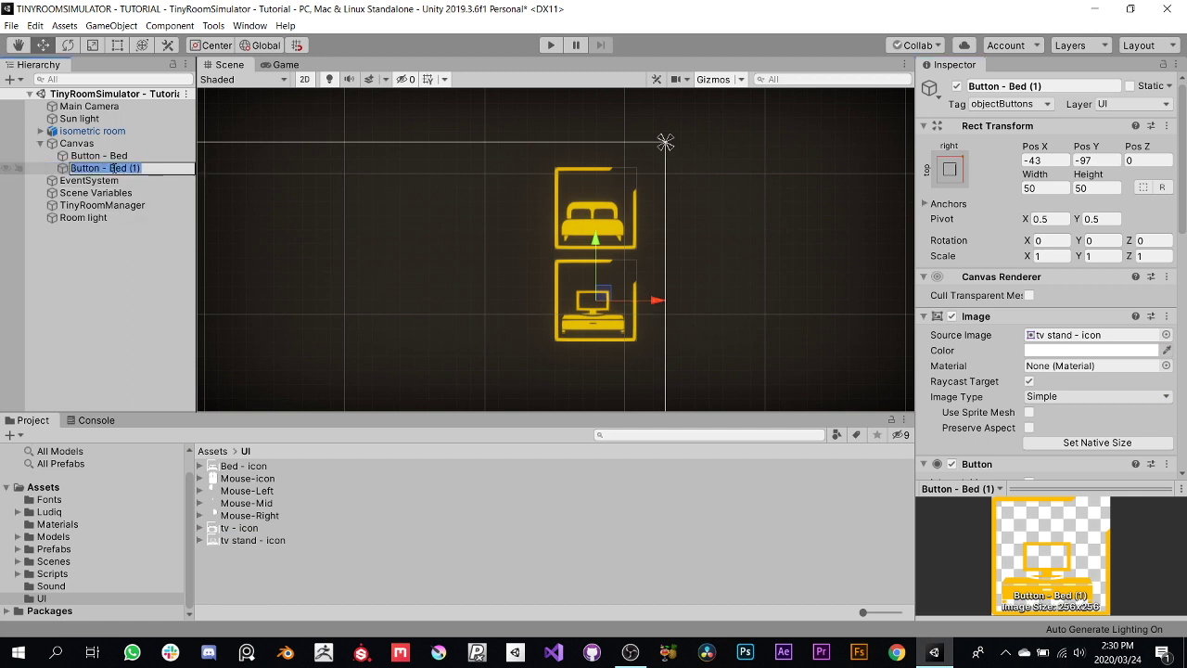
drag(112, 168, 220, 170)
text(tvS)
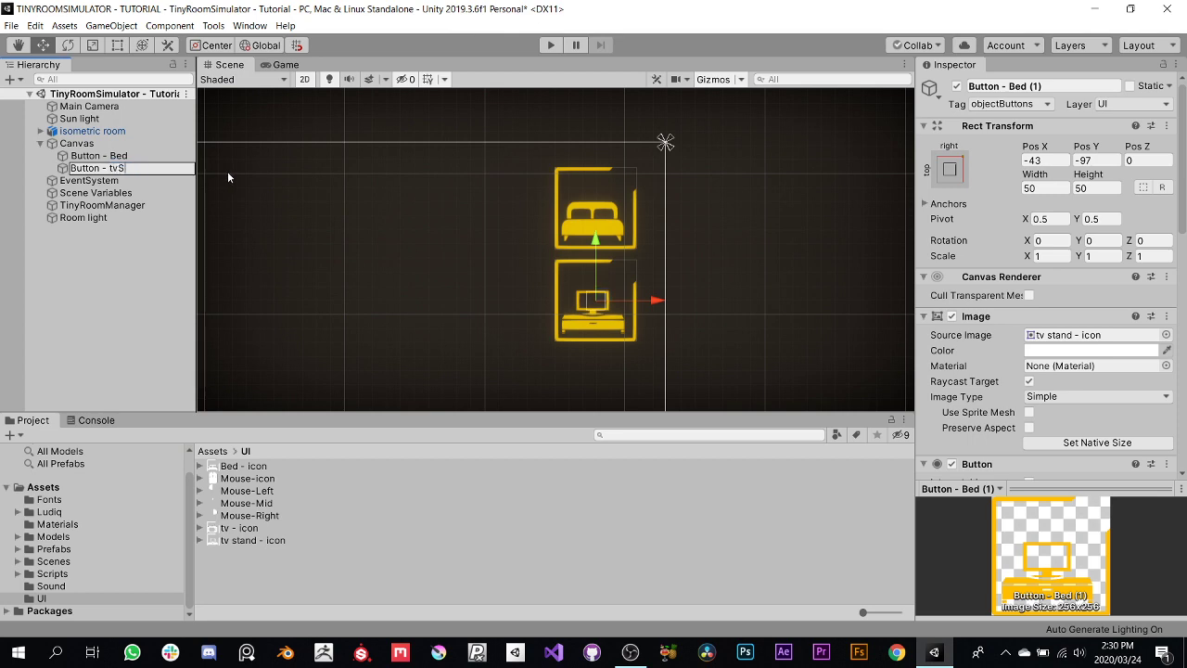
text(tand)
key(Return)
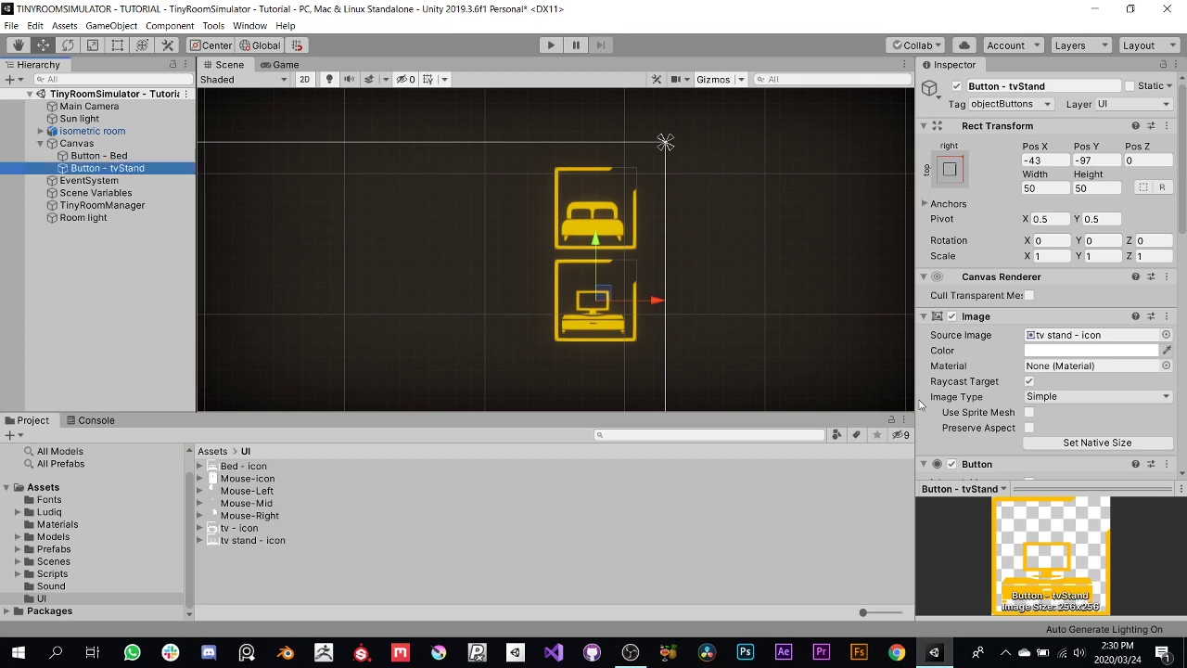
- Set the tvStand button's PrefabToSpawn variable to the tvUnitBase prefab from the Bolt prefabs folder
scroll(1010, 364, down, 5)
scroll(1011, 362, down, 6)
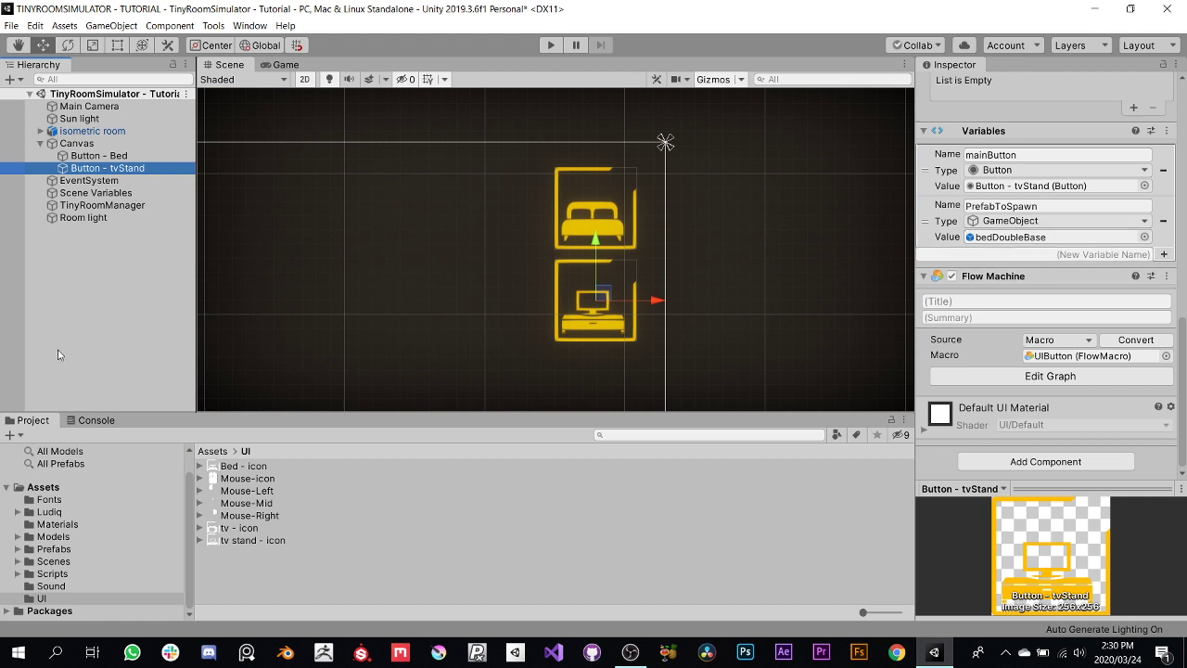
click(65, 551)
double_click(239, 469)
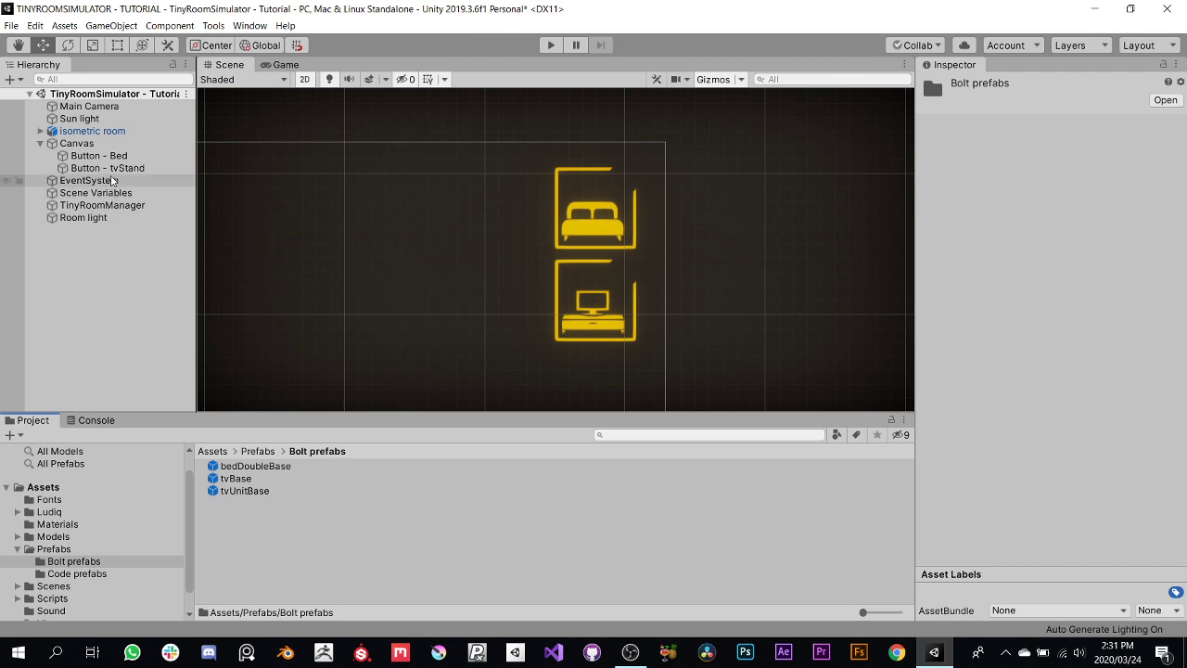
click(120, 168)
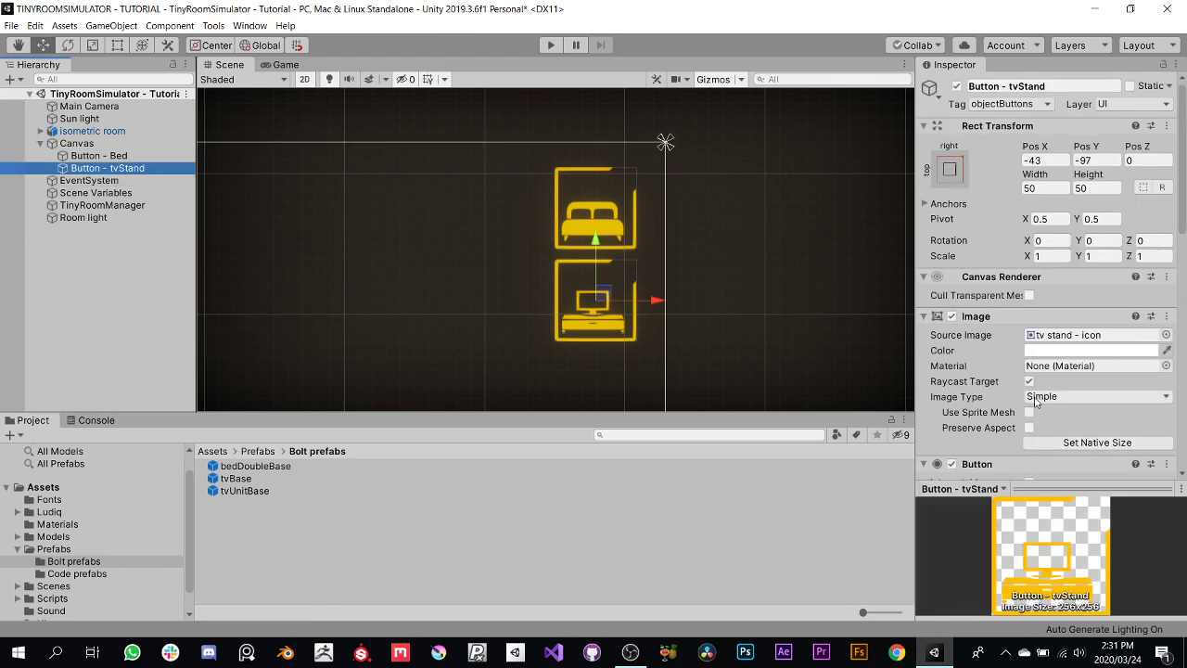
scroll(1072, 452, down, 10)
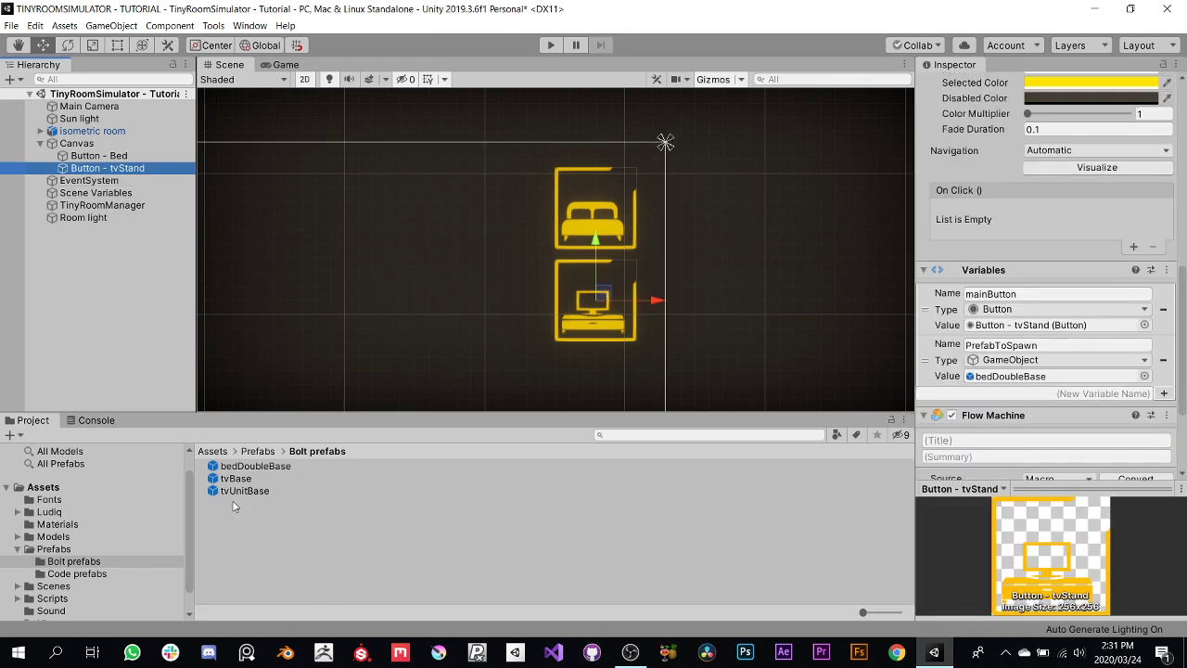
drag(239, 492, 1067, 388)
- Duplicate the tvStand button and place the copy directly below it in the Scene view
click(128, 157)
click(127, 169)
key(ctrl+d)
drag(592, 244, 607, 338)
middle_drag(607, 339, 587, 183)
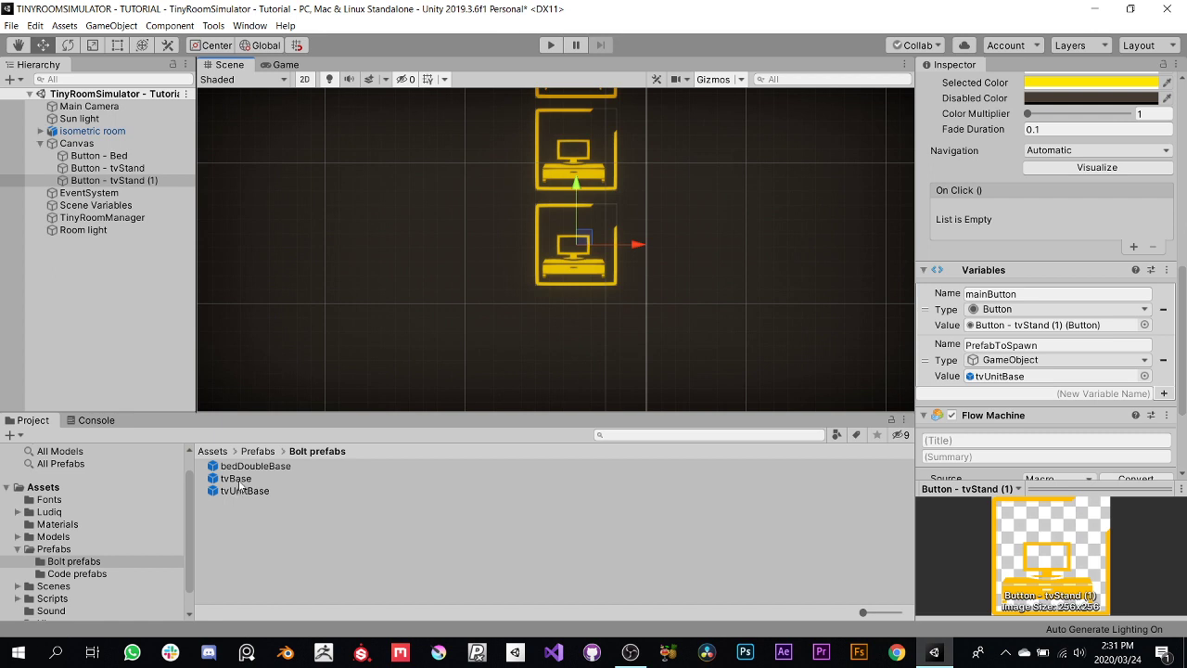
- Set the new copy's PrefabToSpawn variable to tvBase and its source image to tv - icon
drag(238, 479, 1033, 377)
scroll(56, 574, down, 1)
click(54, 601)
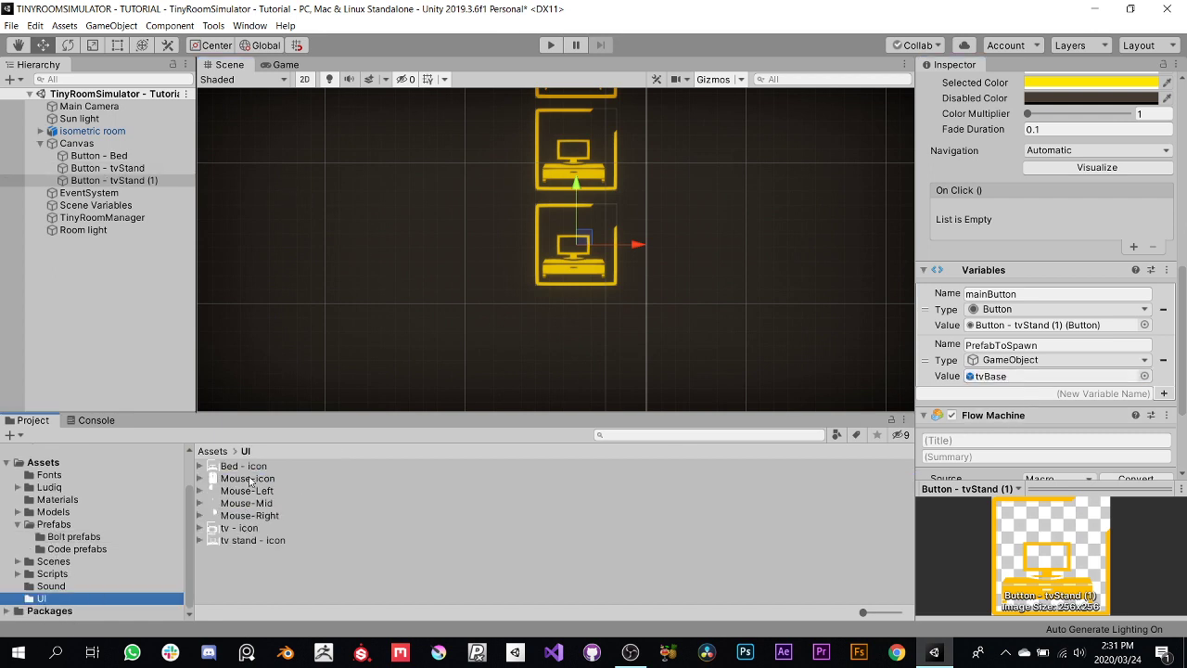
drag(238, 531, 1054, 293)
scroll(1053, 295, up, 11)
scroll(1028, 296, down, 3)
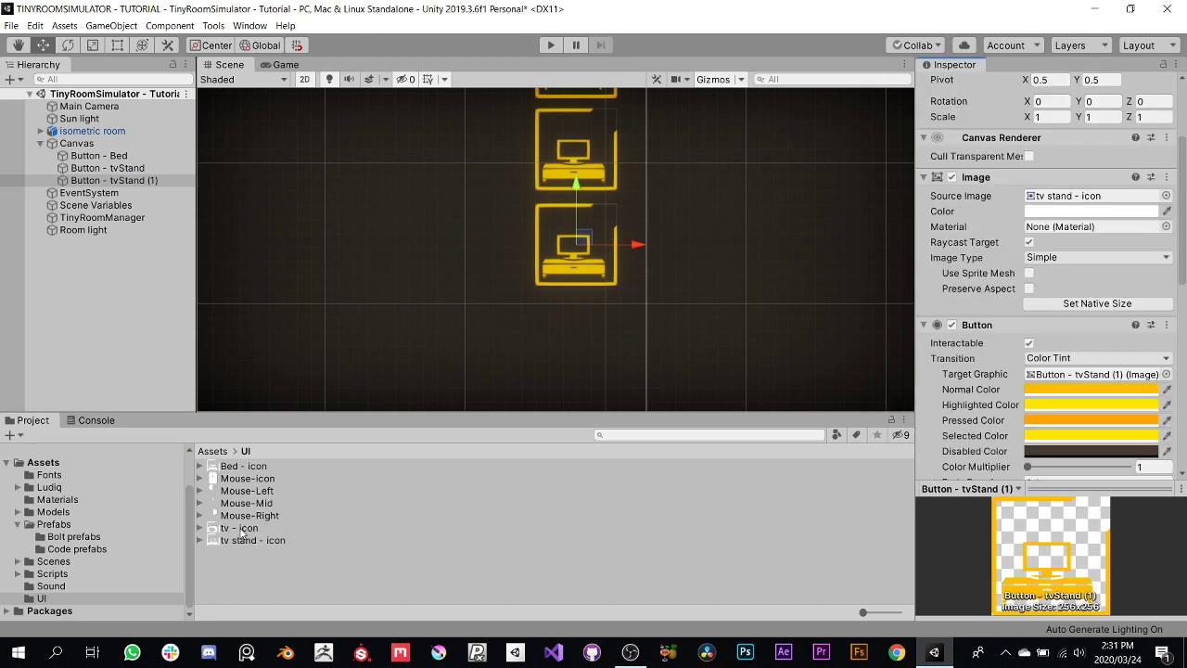
drag(242, 535, 1104, 197)
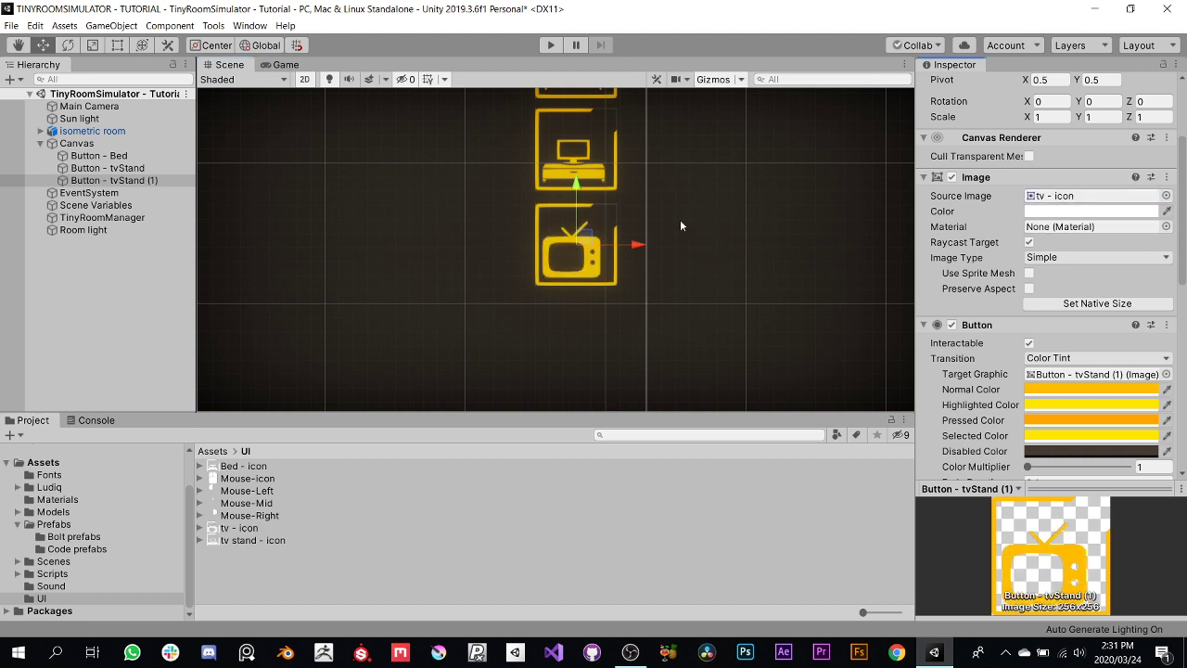
- Rename the third button in the Canvas as Button - tv and save the scene
scroll(623, 249, down, 3)
click(733, 278)
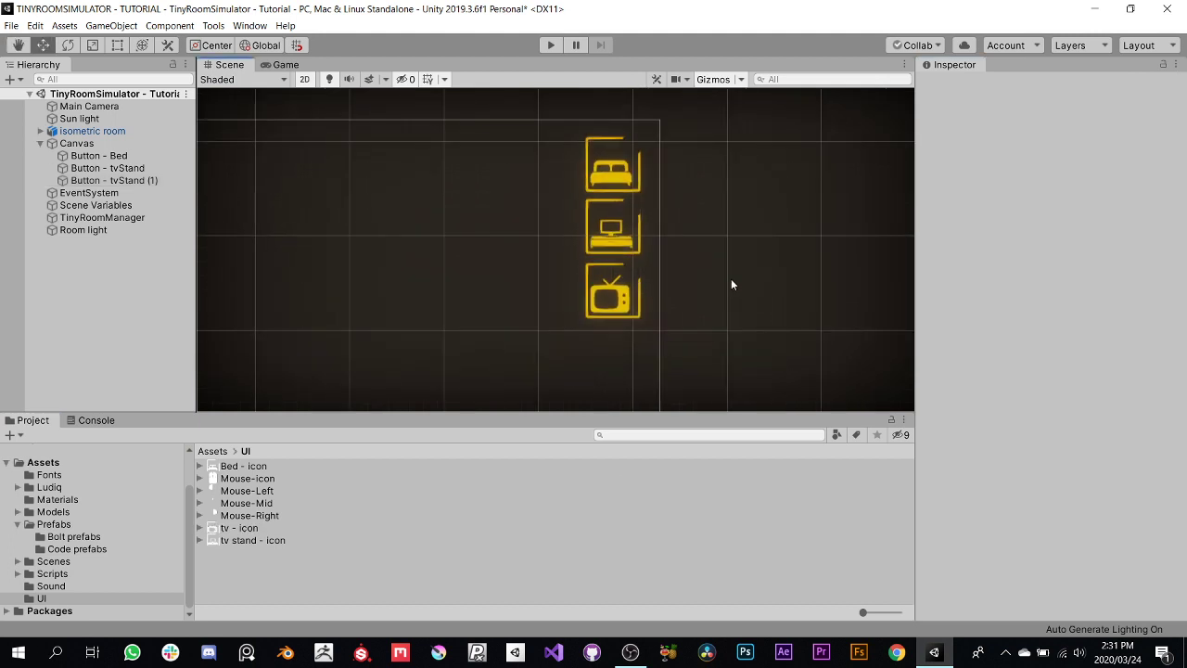
scroll(731, 280, up, 6)
middle_drag(469, 301, 590, 273)
scroll(588, 274, up, 2)
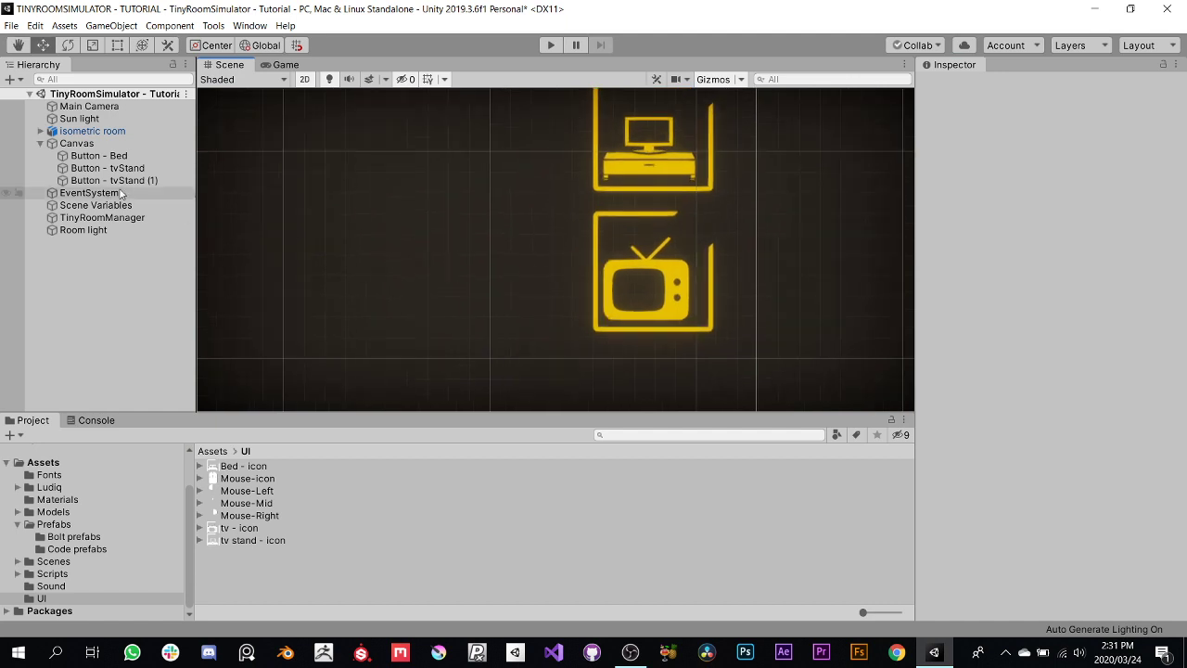
click(128, 182)
key(F2)
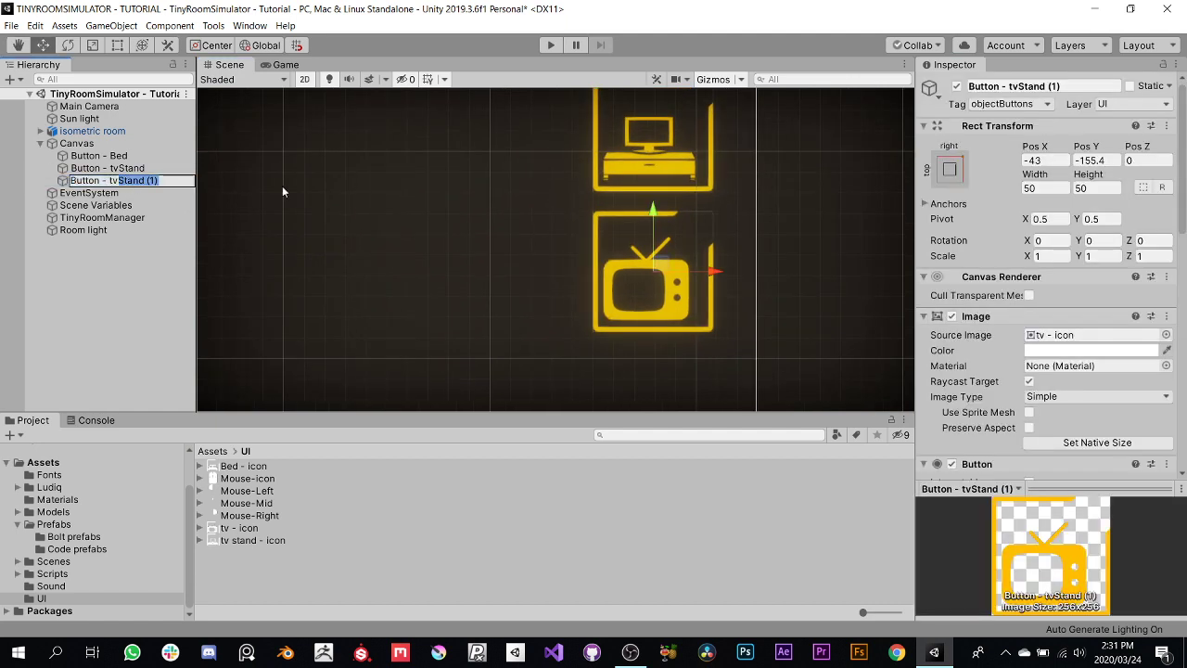
key(BackSpace)
key(Return)
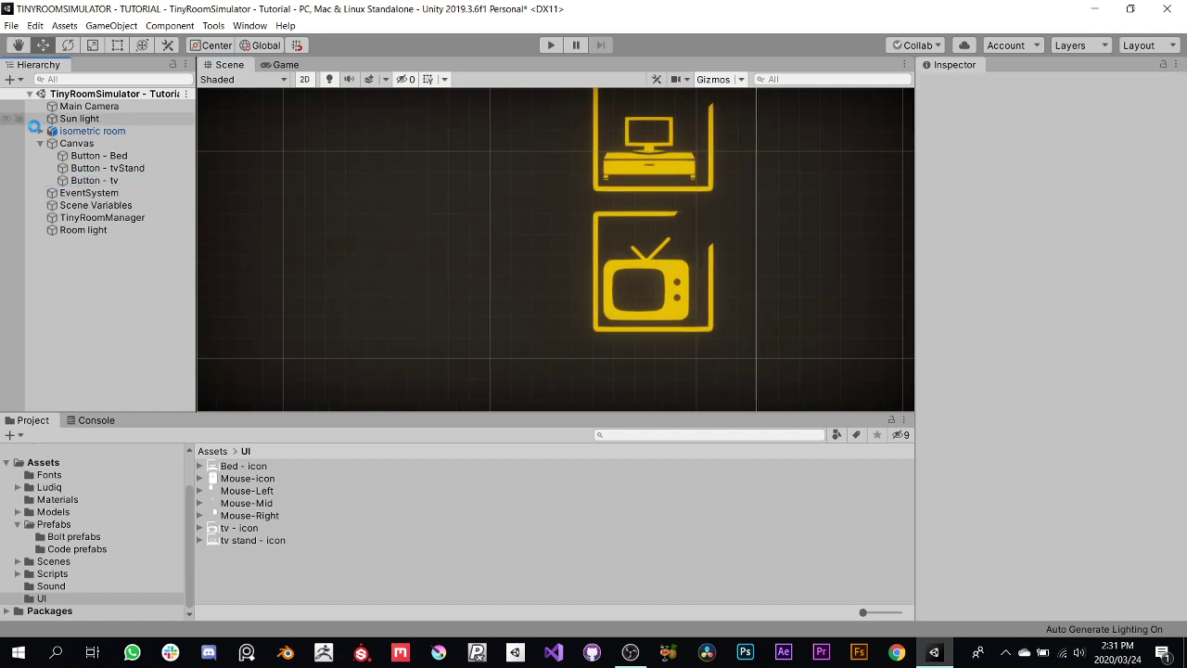
key(ctrl+s)
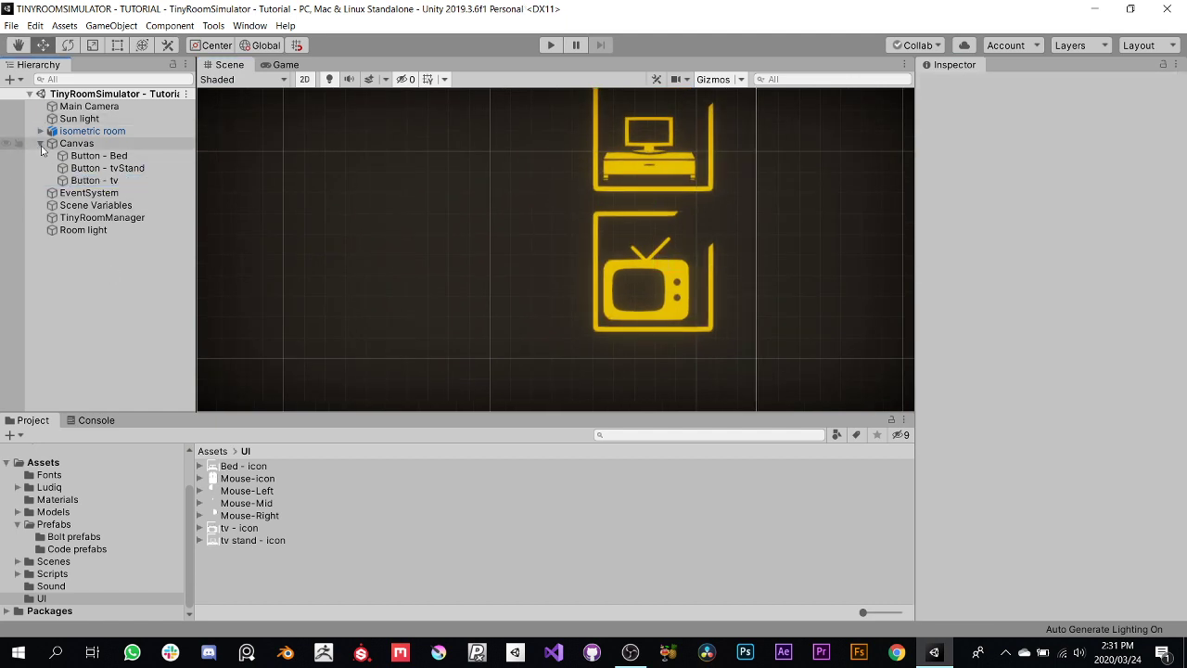
- Run the game and test the buttons by placing a TV stand and a bed on the room's floor
click(551, 46)
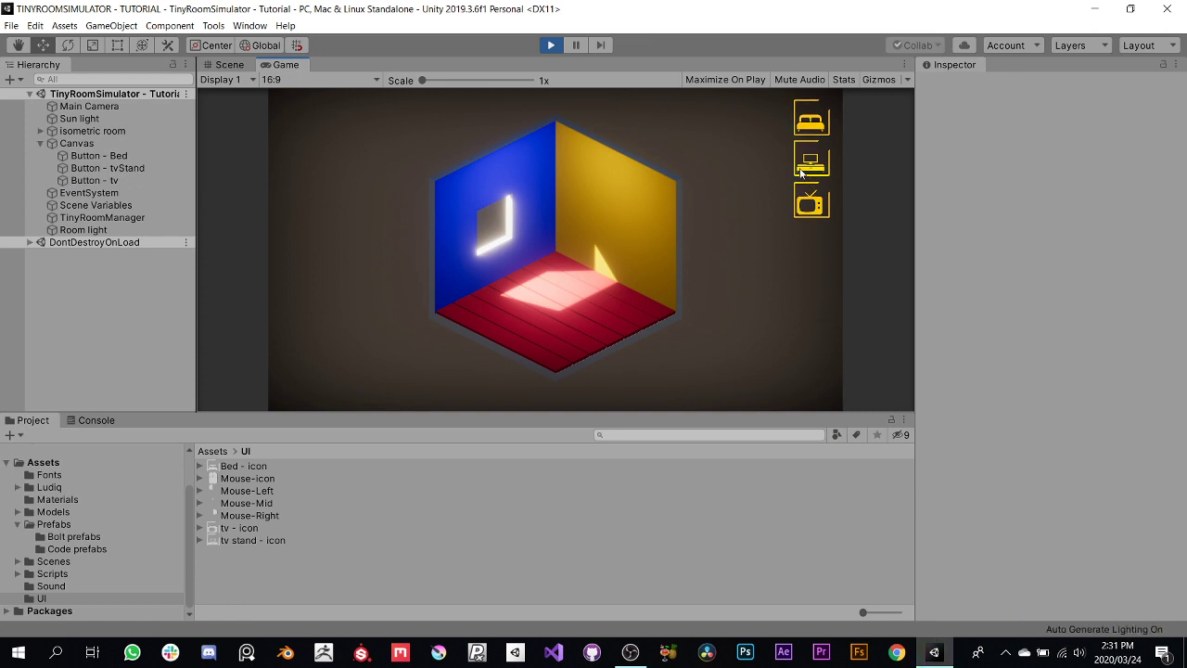
click(812, 121)
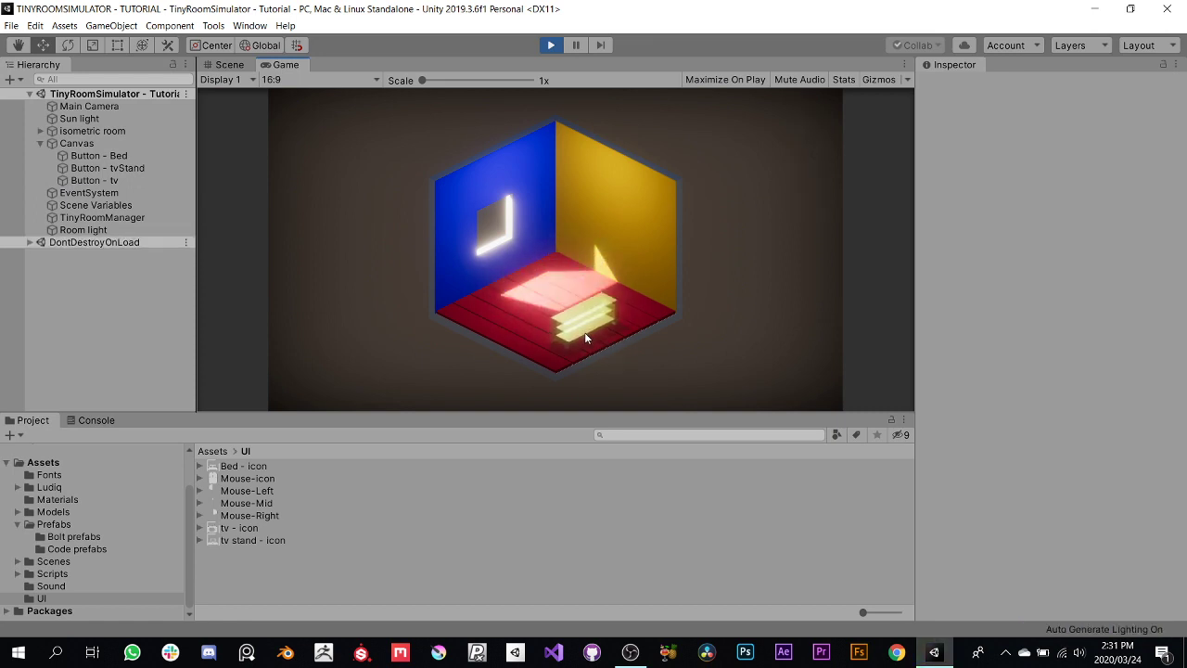
click(588, 339)
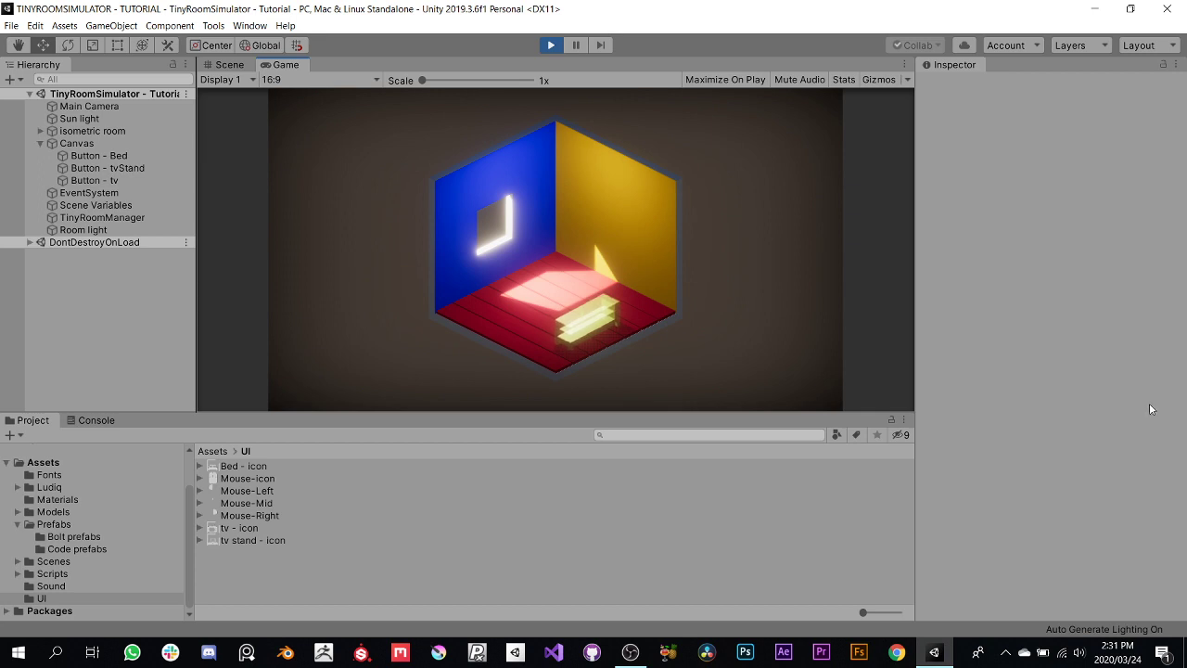
click(601, 332)
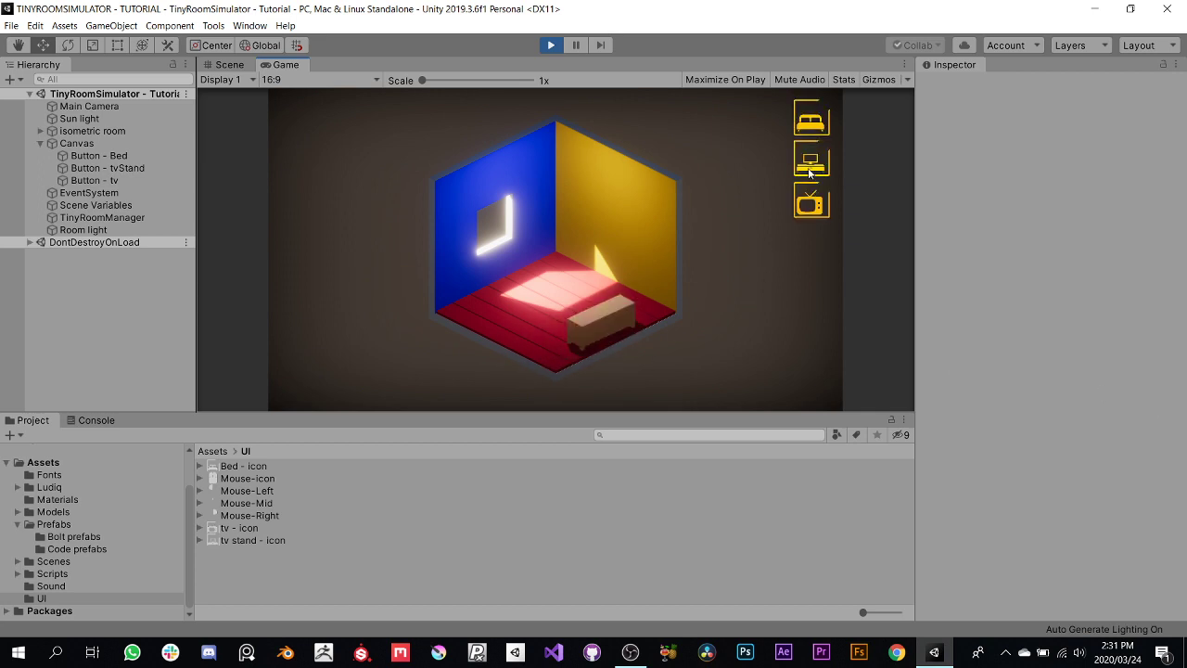
click(812, 120)
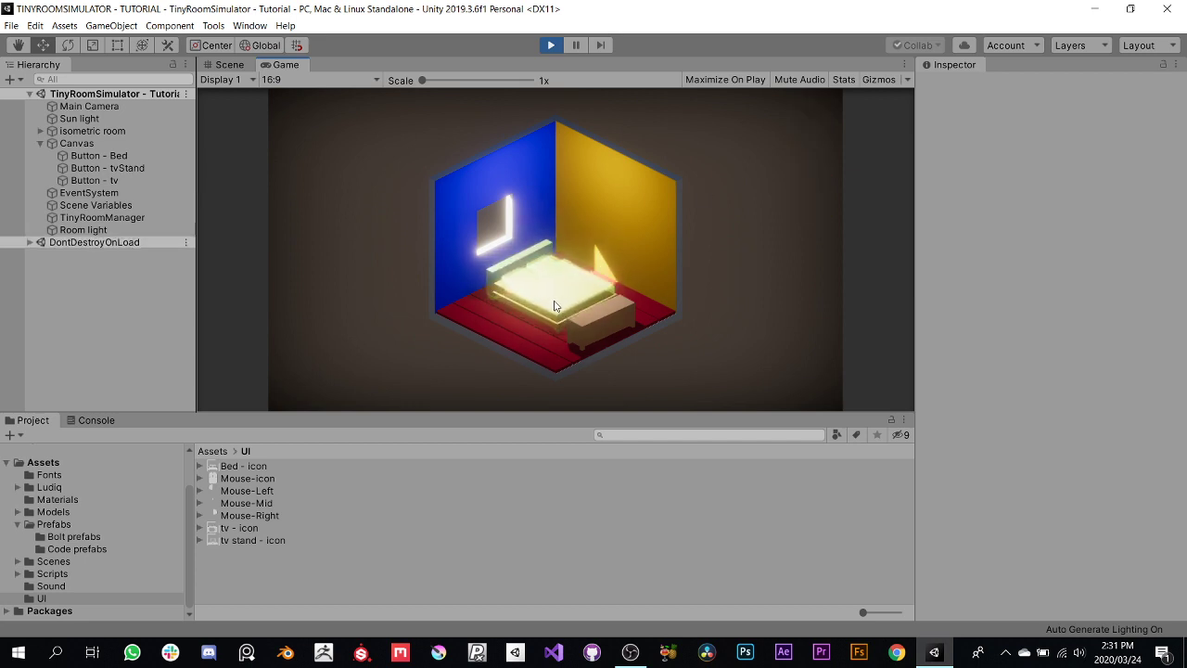
click(542, 305)
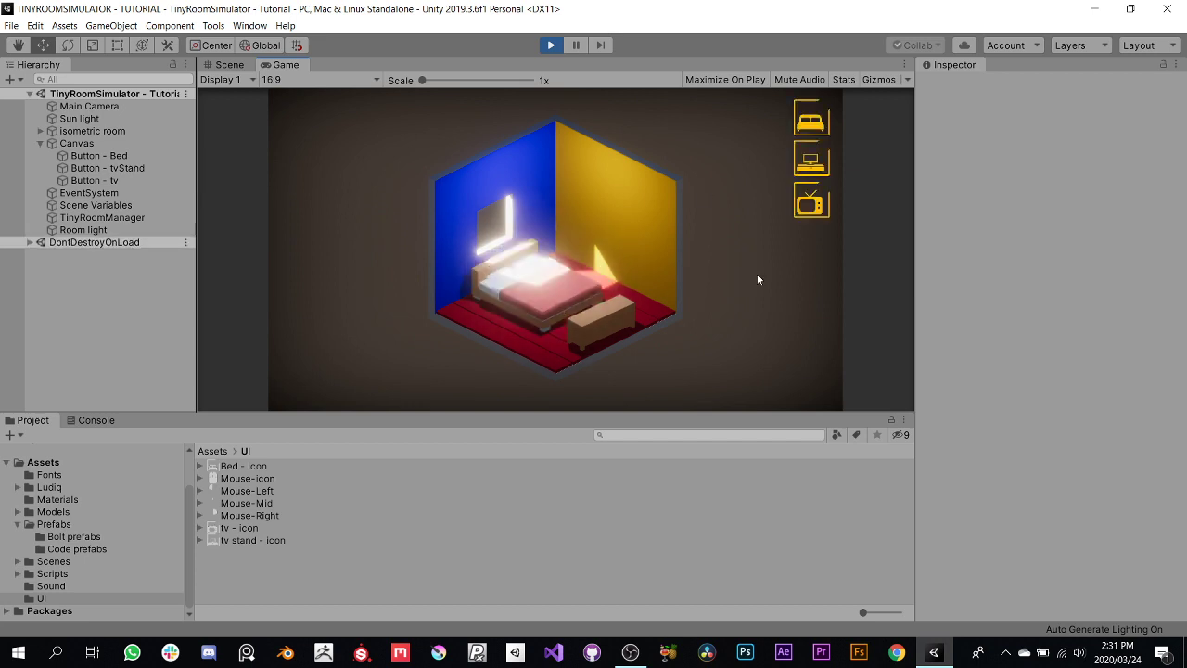
- Place a TV on the TV stand in the running game and turn it on
click(818, 201)
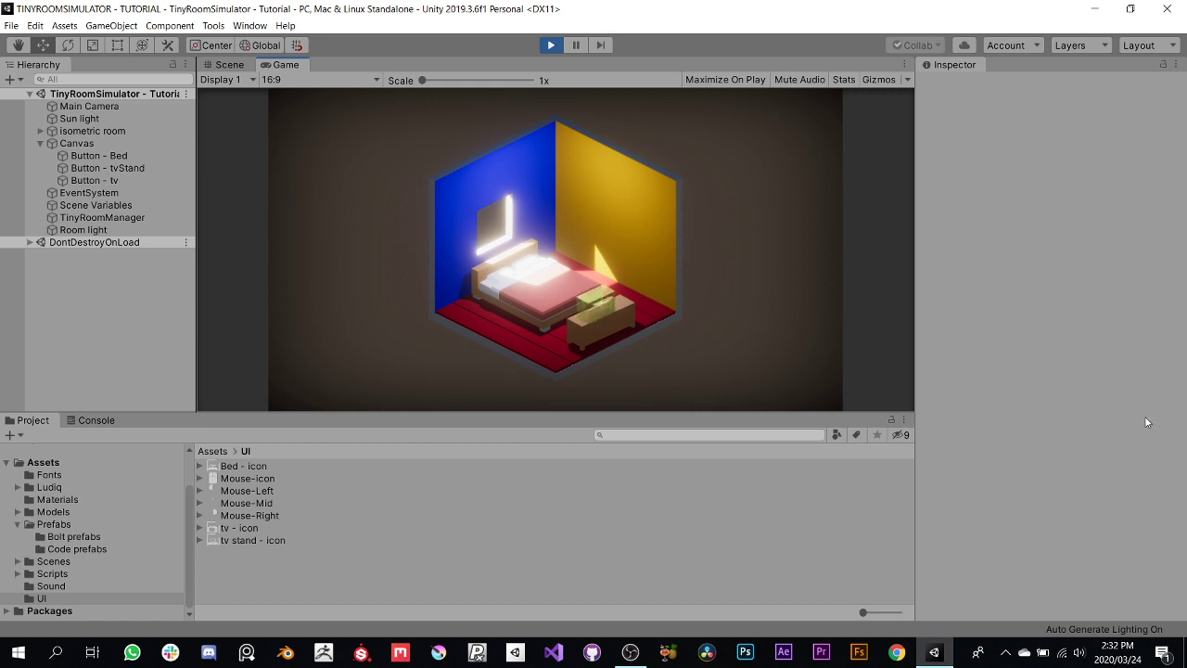
click(592, 324)
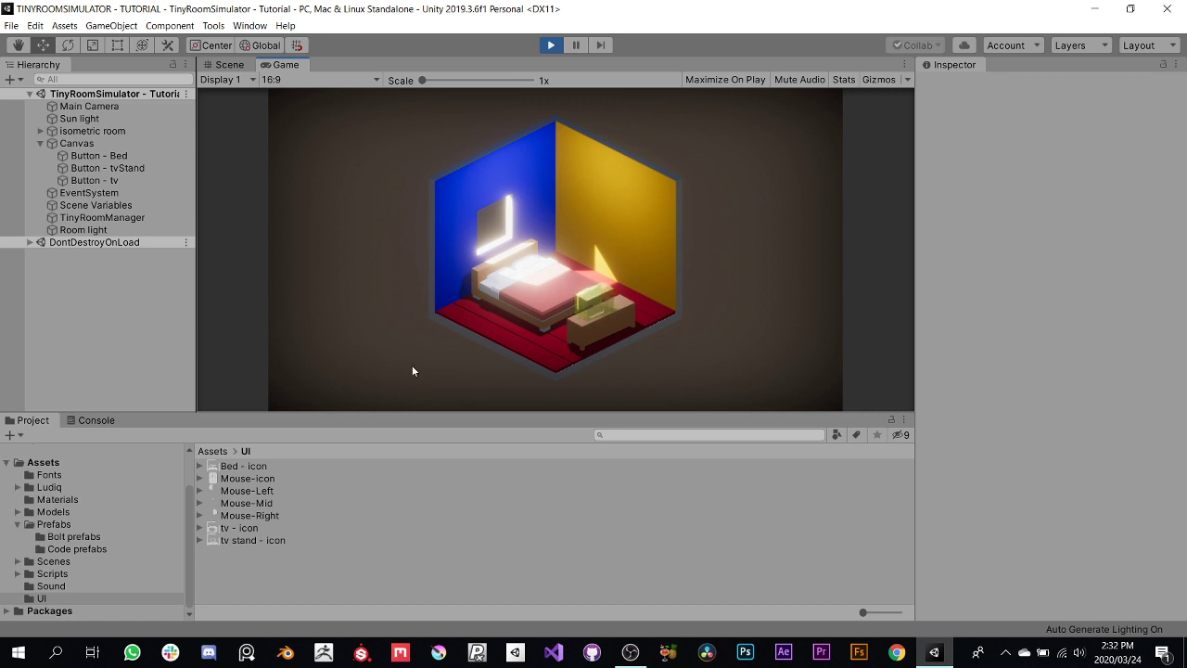
click(586, 317)
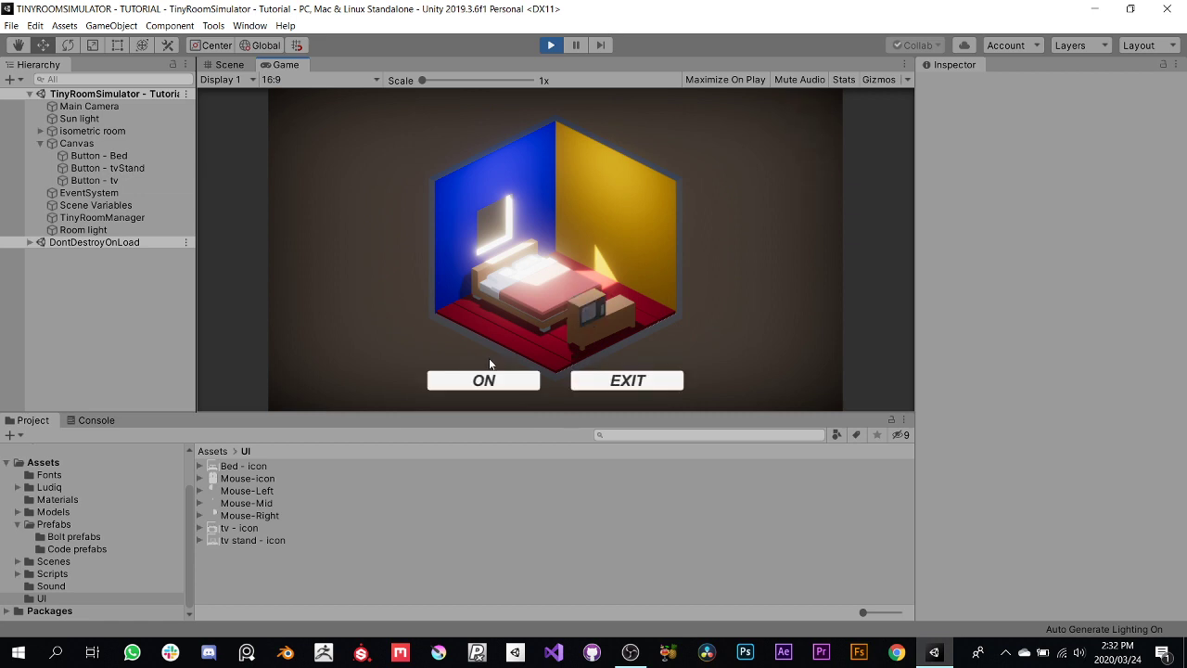
click(489, 382)
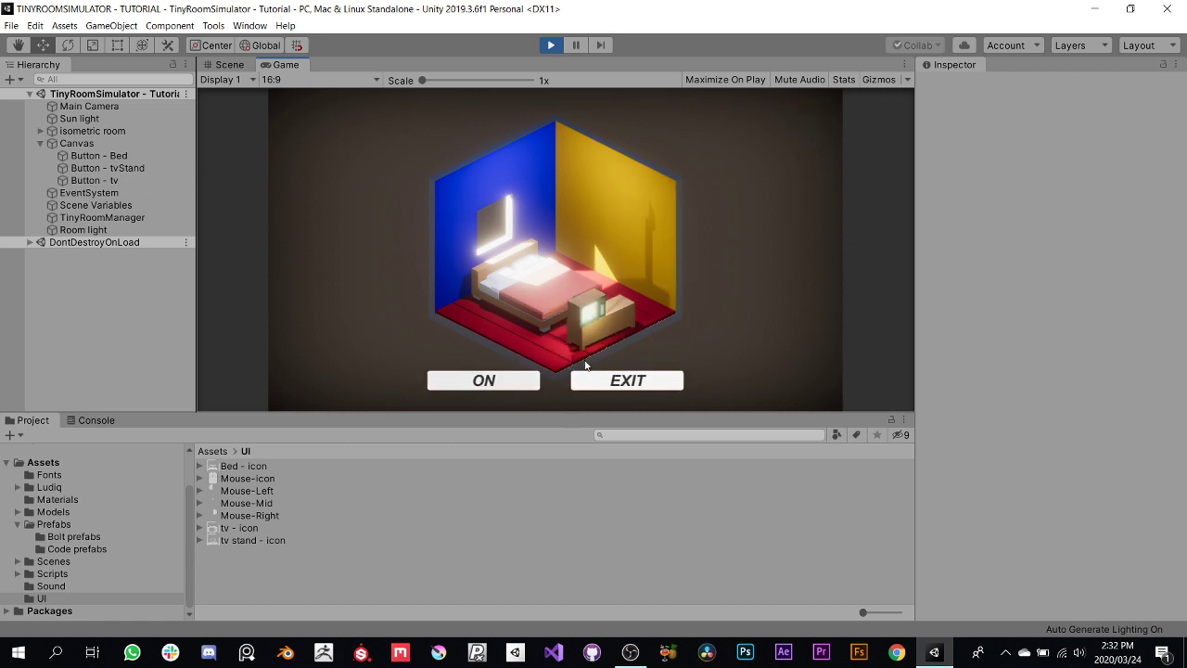
- Lower the Bloom intensity in the Main Camera's Post-process Volume to 1.46 while the game runs
click(89, 106)
click(1005, 251)
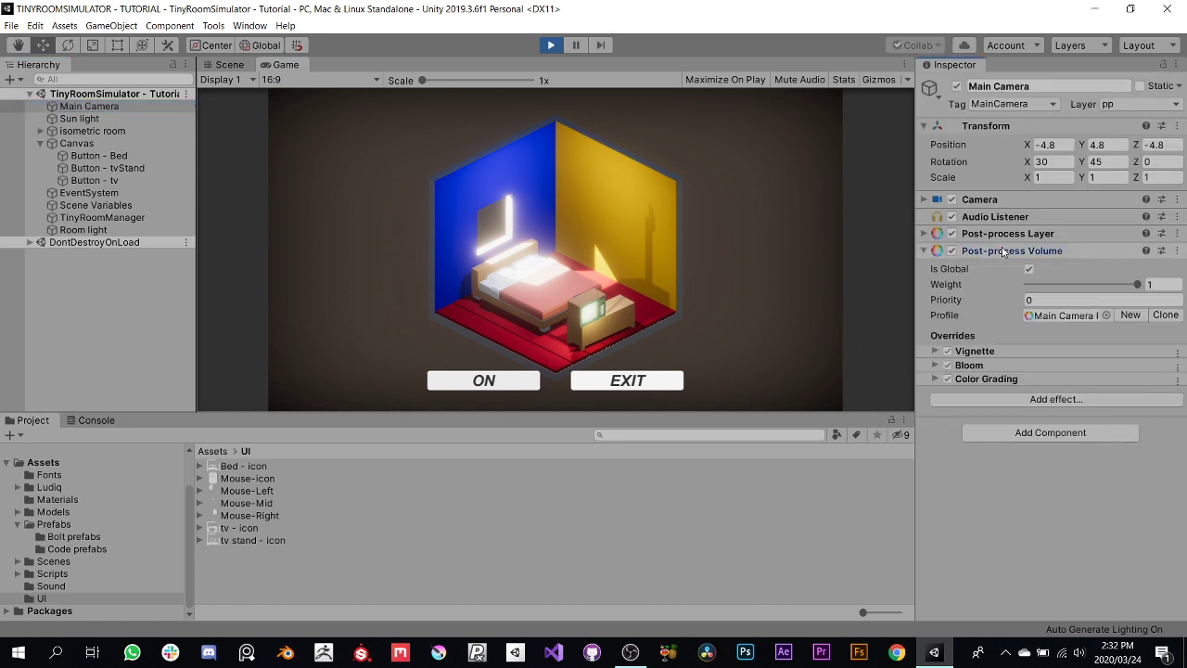
click(969, 364)
drag(1033, 416, 926, 429)
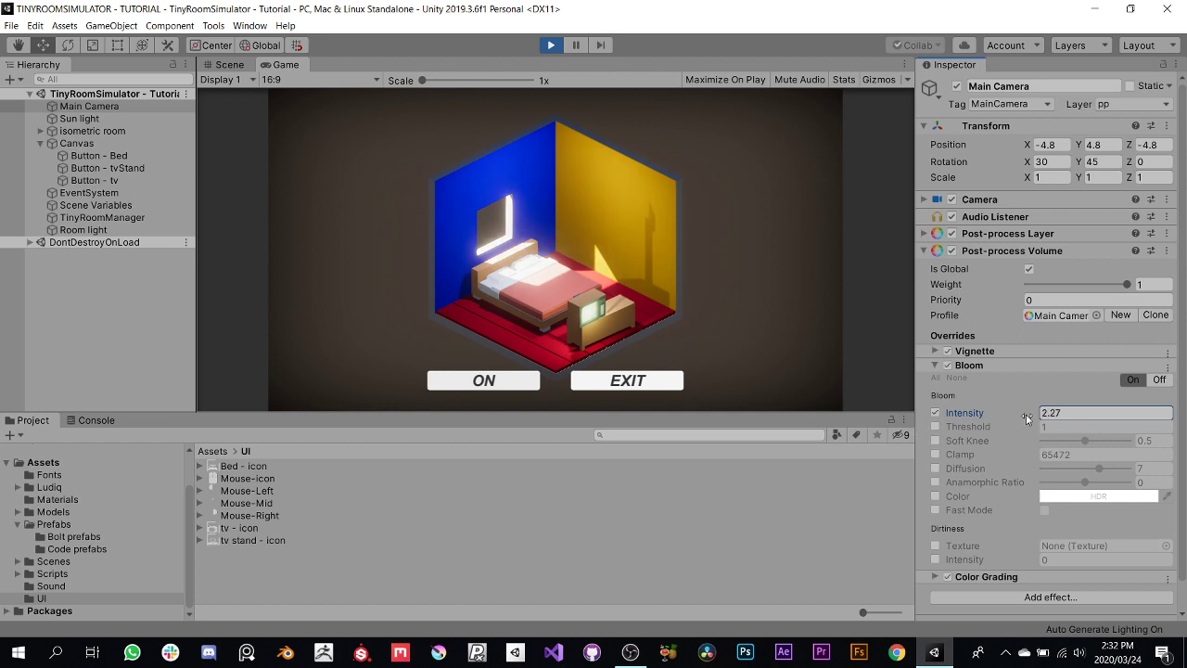
mouse_move(1027, 419)
mouse_down()
mouse_move(1067, 419)
mouse_move(1005, 414)
mouse_move(1016, 413)
mouse_up()
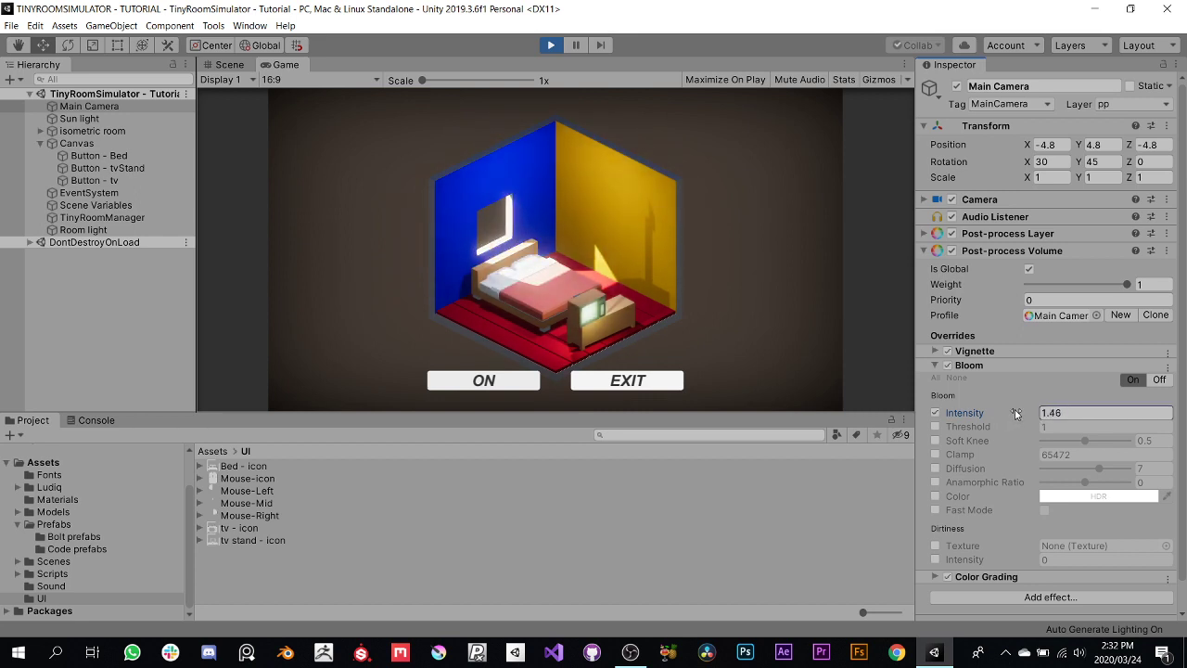
- Stop the game and set the Main Camera's Bloom intensity to 2.5
click(551, 45)
click(1073, 414)
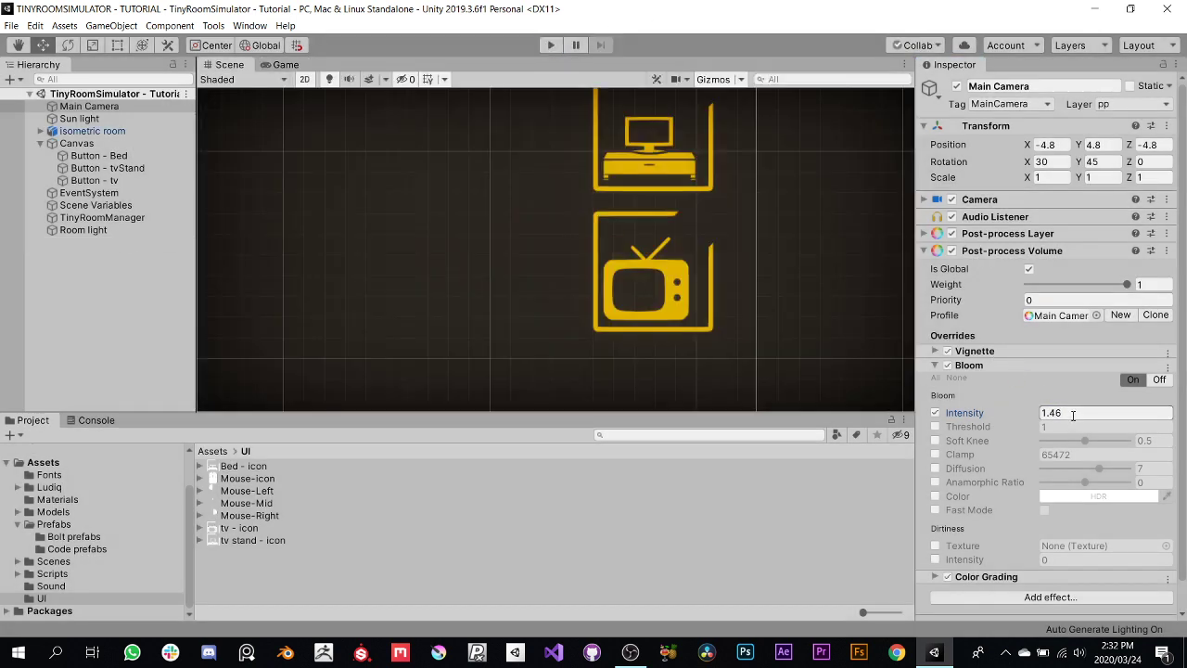
text(2.5)
scroll(471, 254, down, 5)
middle_drag(464, 272, 614, 254)
click(86, 344)
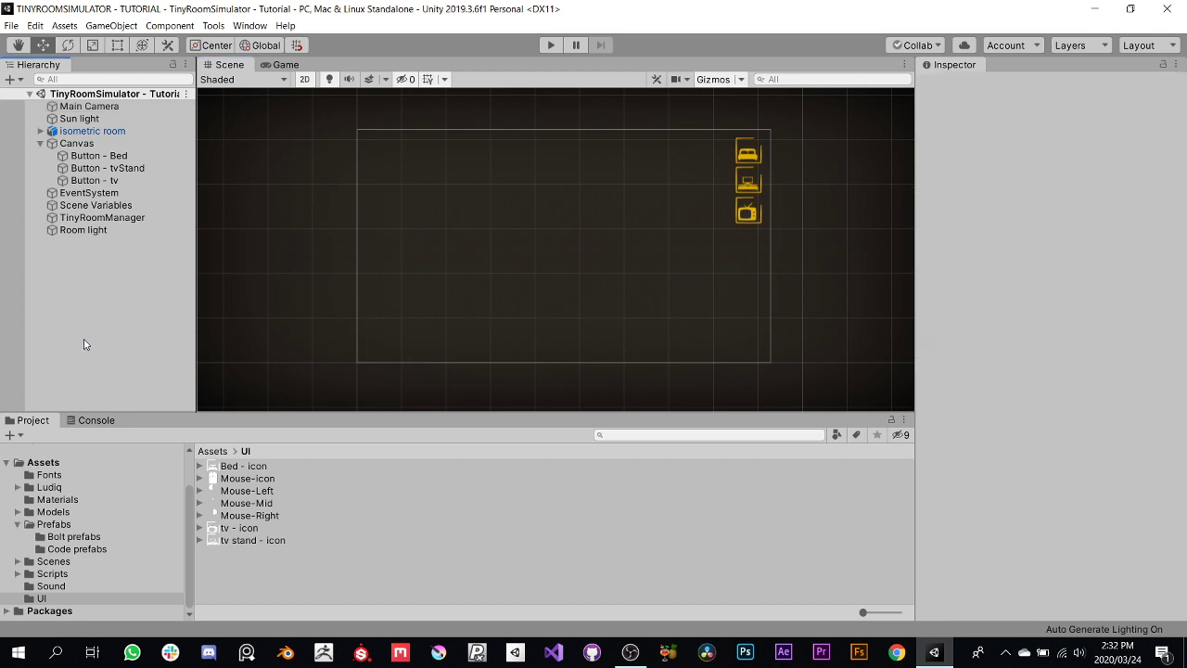
- Collapse the Canvas in the scene hierarchy and switch to Photoshop with Bed - icon.png open
click(40, 143)
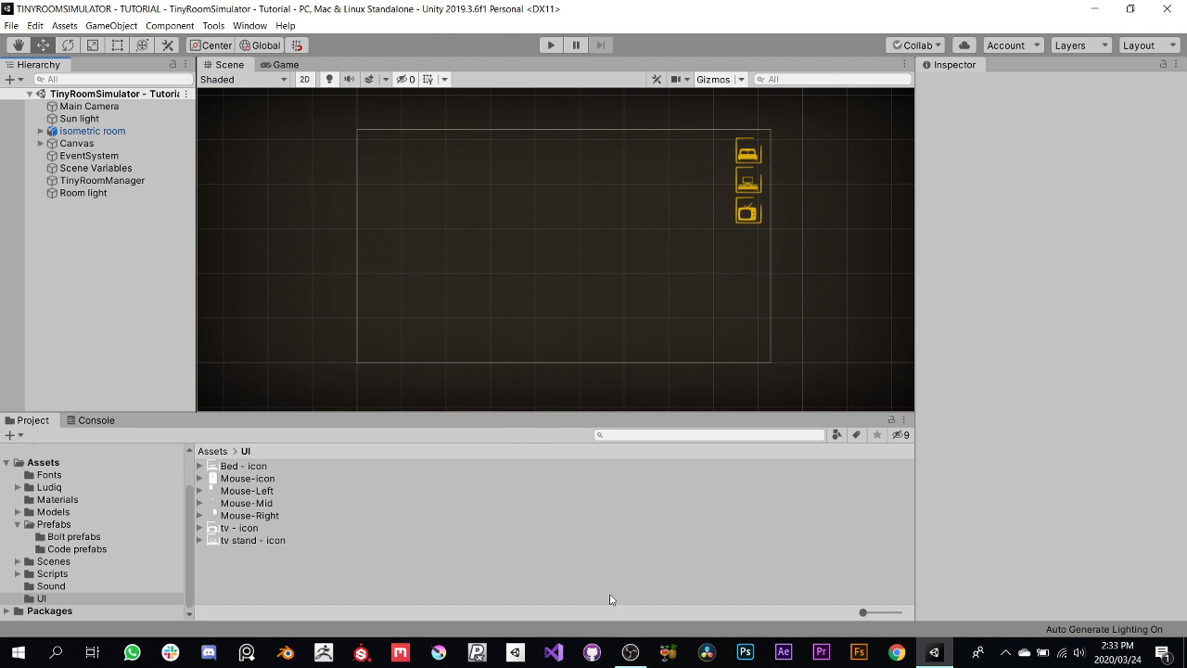
click(745, 652)
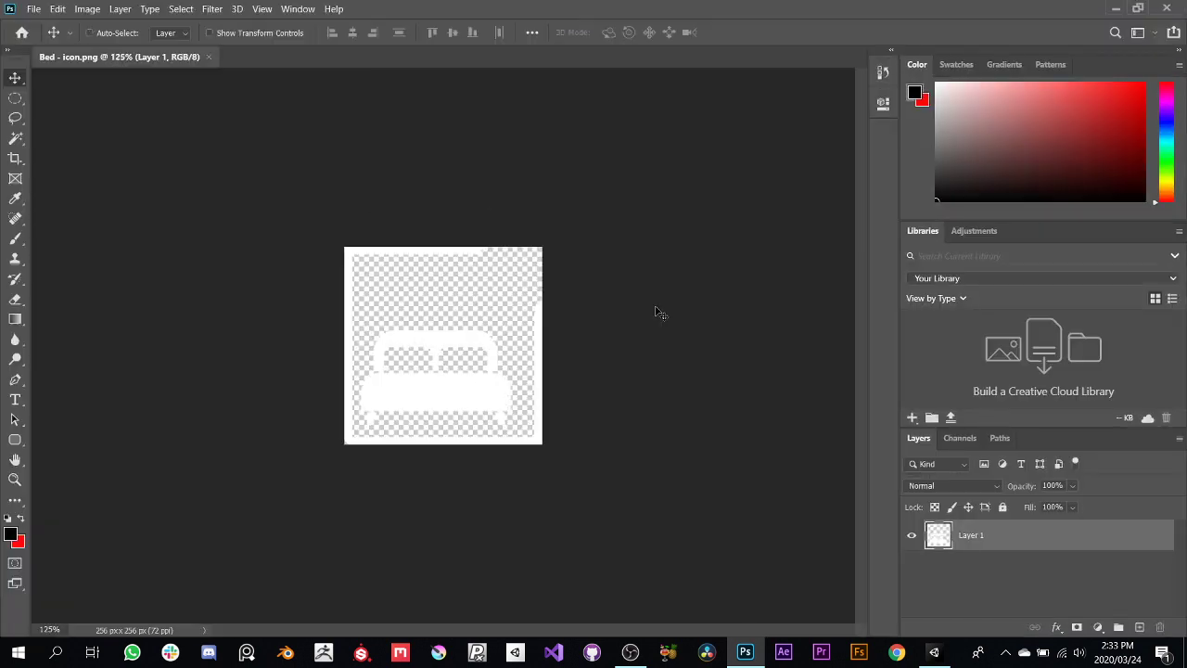
key(ctrl+0)
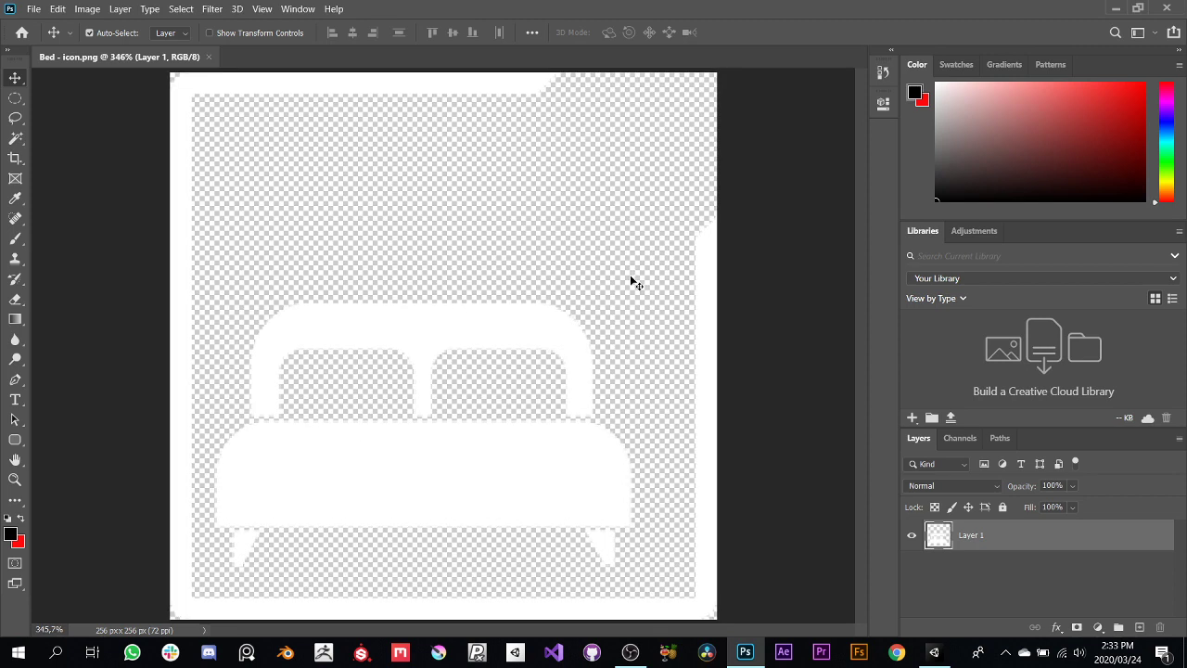
key(m)
mouse_move(211, 262)
mouse_down()
mouse_move(536, 584)
mouse_move(585, 587)
mouse_up()
key(ctrl+d)
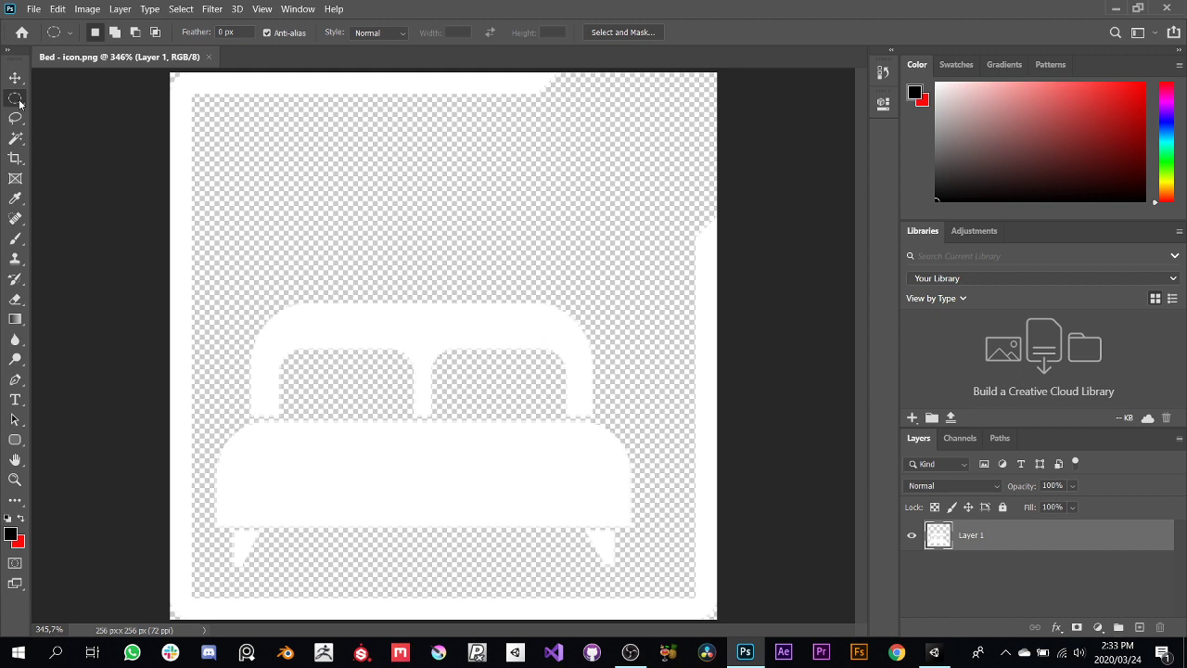
- Select the bed drawing with the Rectangular Marquee tool and delete it from Layer 1, keeping the white frame
right_click(14, 98)
click(84, 96)
drag(204, 277, 644, 581)
key(Delete)
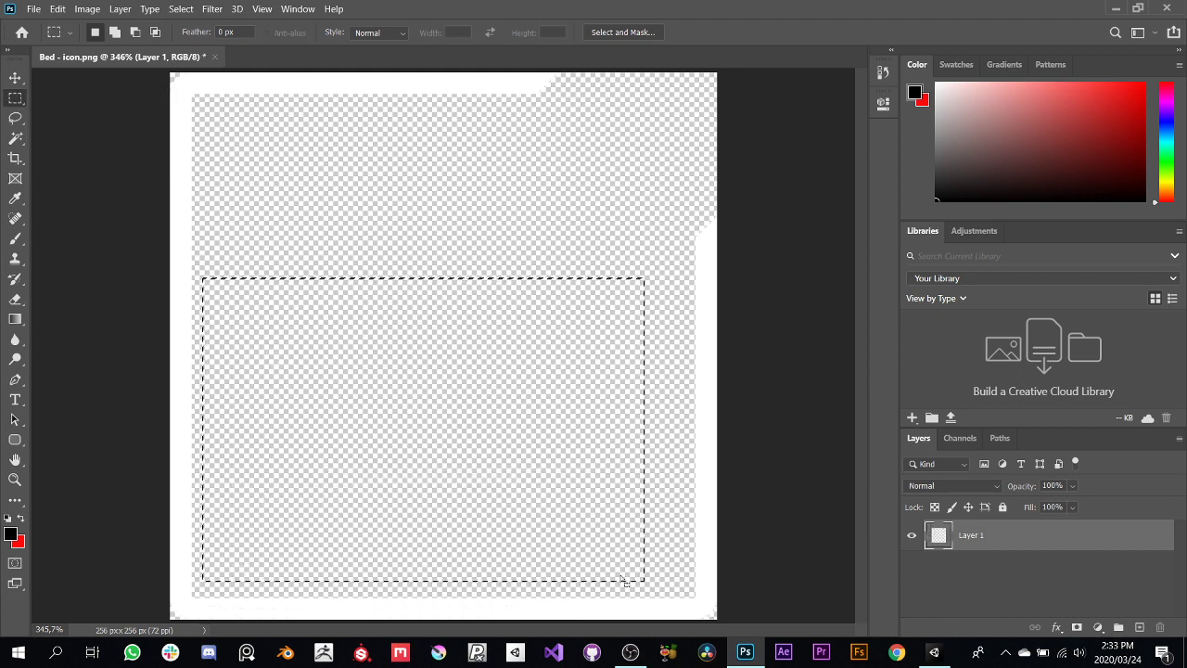
key(ctrl+d)
click(16, 441)
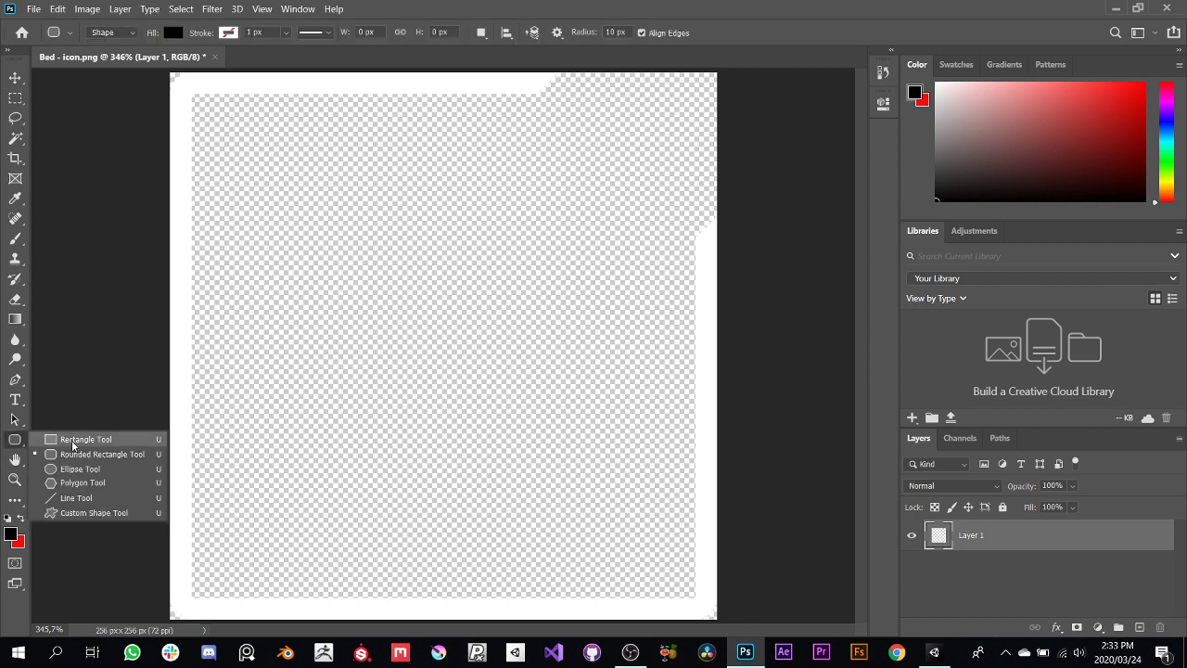
click(86, 484)
drag(366, 283, 515, 299)
key(Escape)
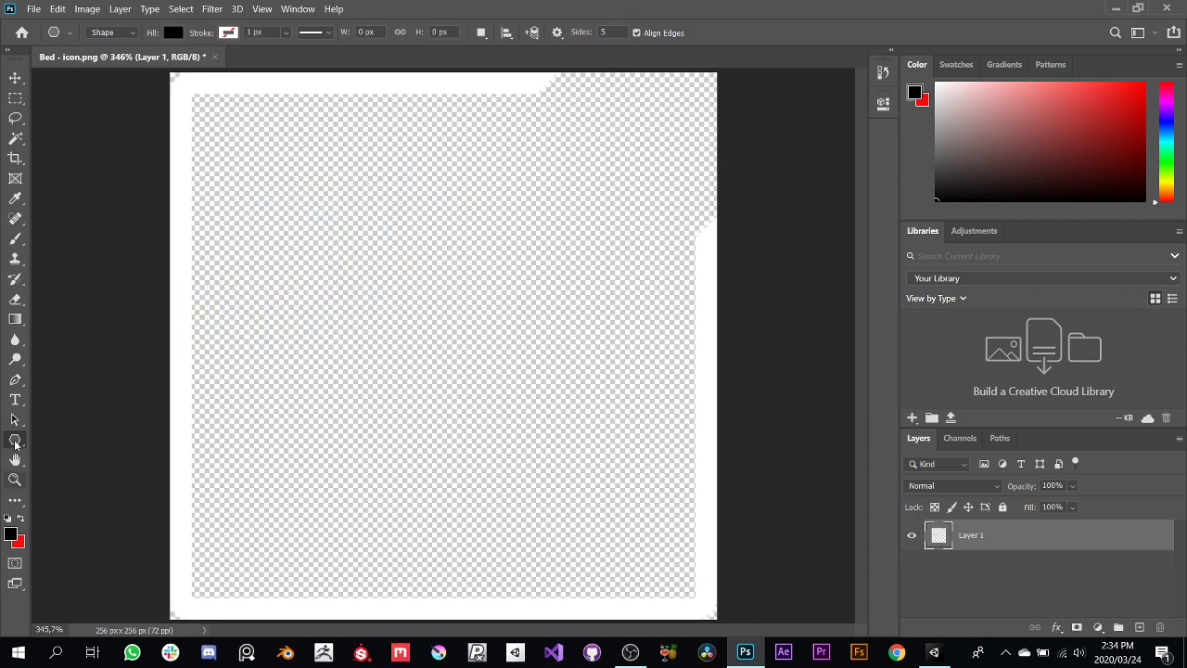
- Draw a horizontal rounded rectangle about 176 × 19 px inside the frame and fill it with white
right_click(15, 439)
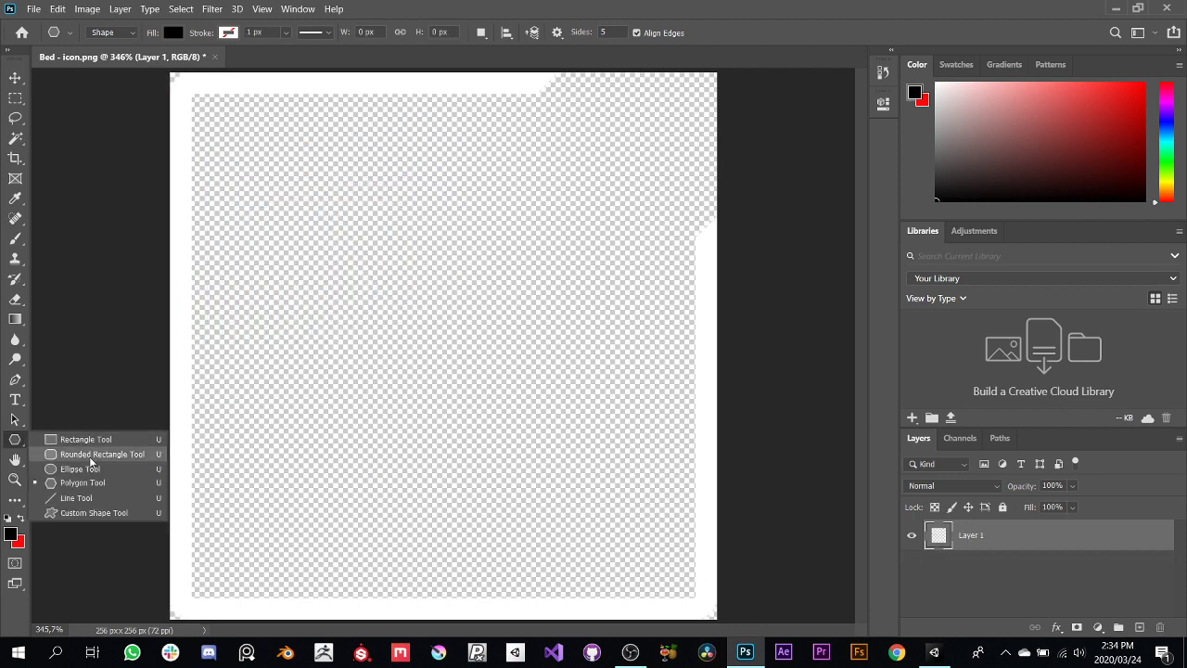
click(90, 456)
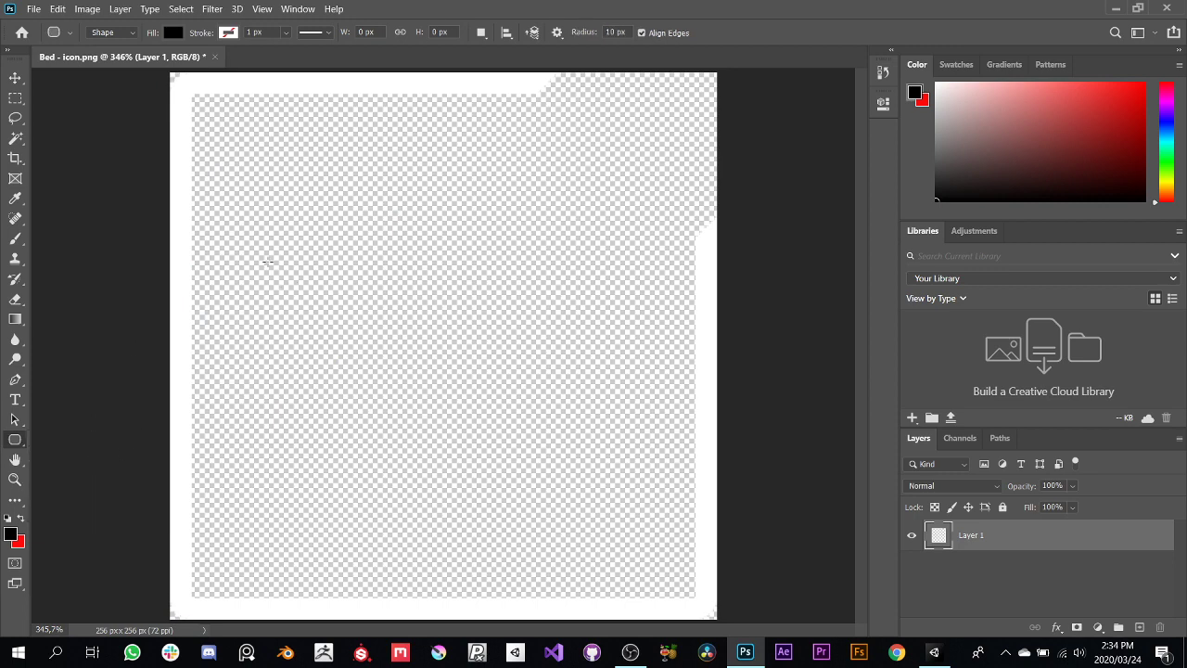
drag(248, 259, 624, 298)
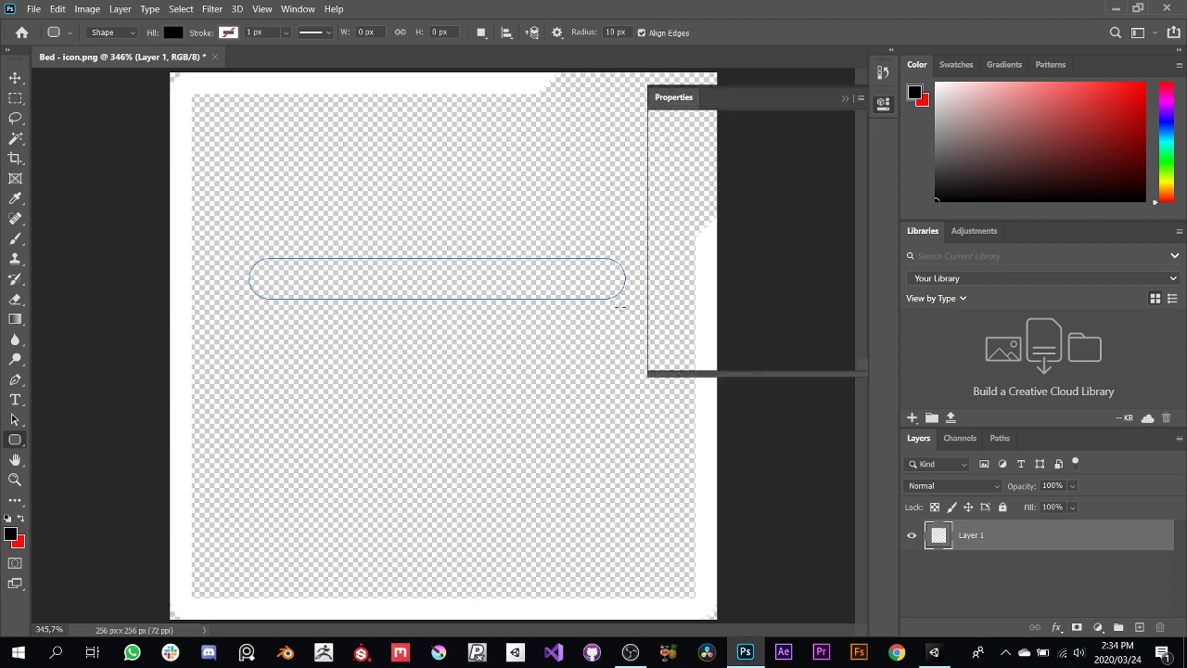
click(178, 36)
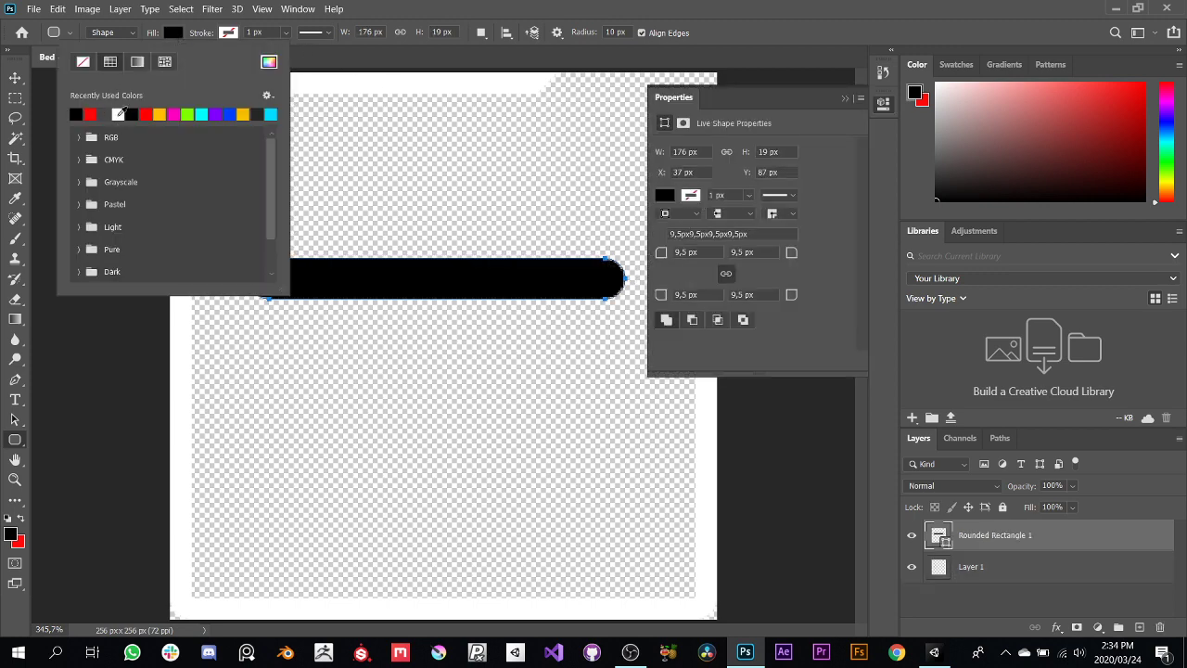
click(118, 112)
click(522, 4)
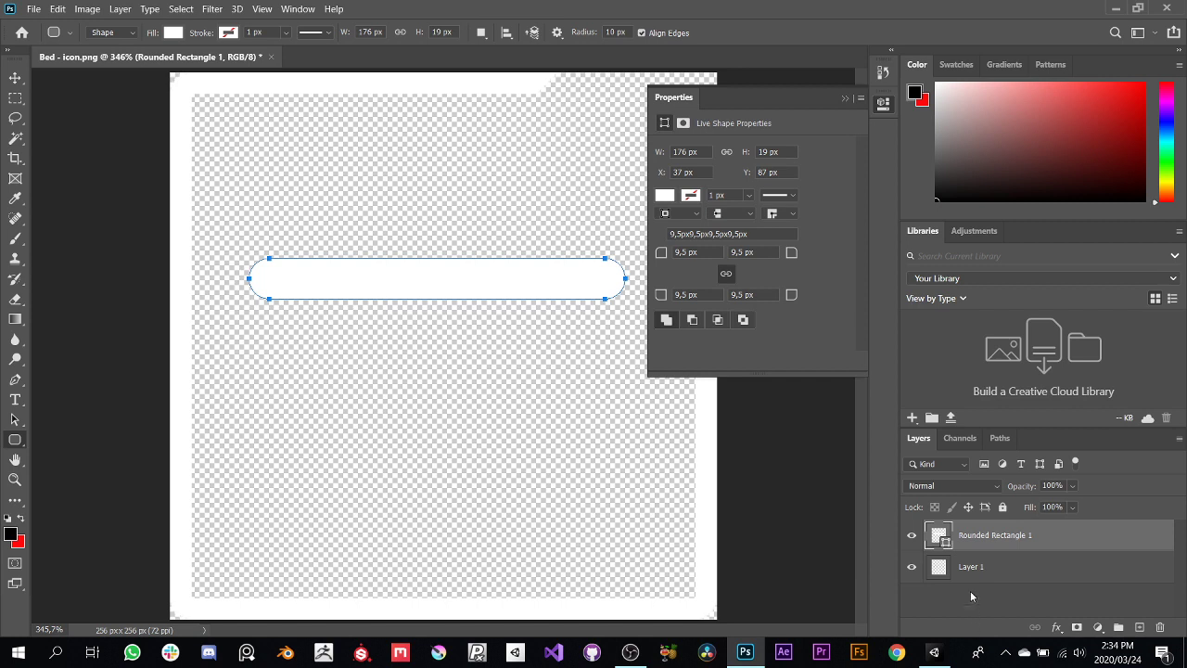
click(971, 594)
click(882, 103)
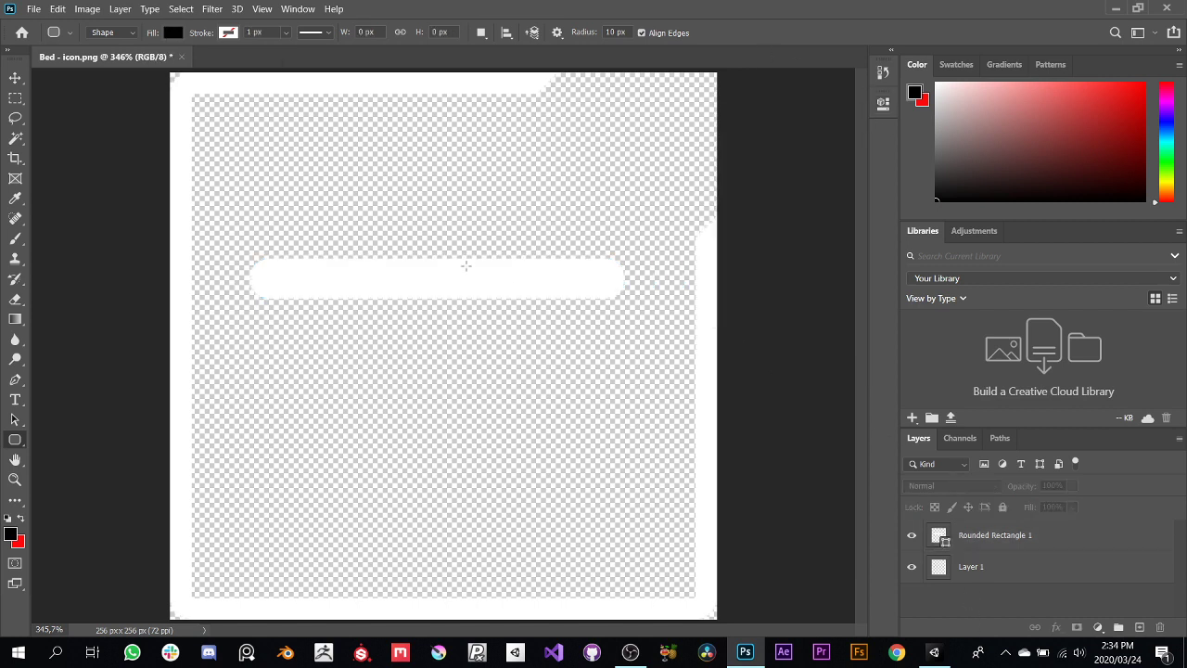
- Duplicate the Rounded Rectangle 1 layer and move the copy straight down to form a second bar with a clear gap
click(1052, 544)
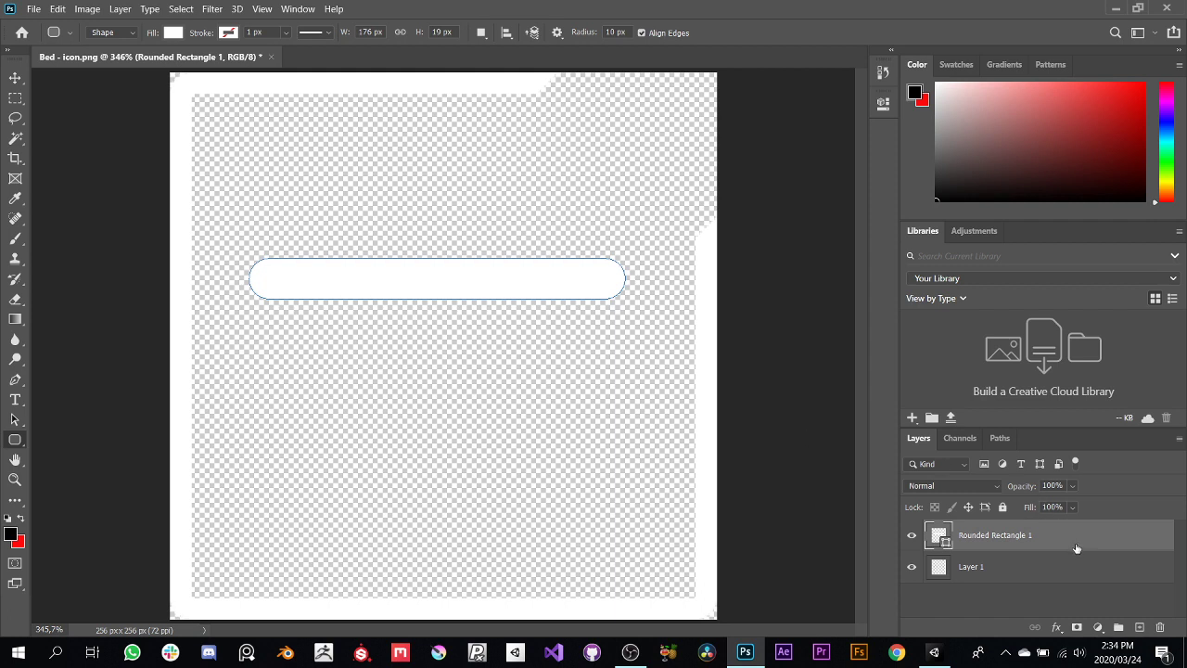
drag(1074, 545, 1137, 626)
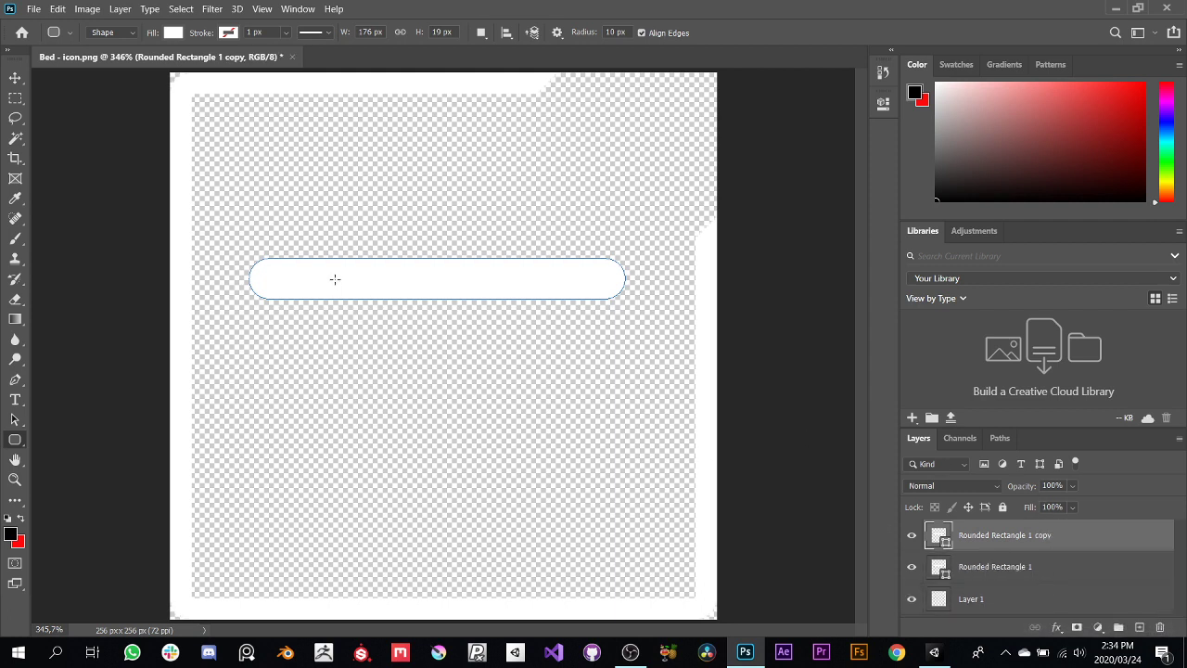
click(17, 80)
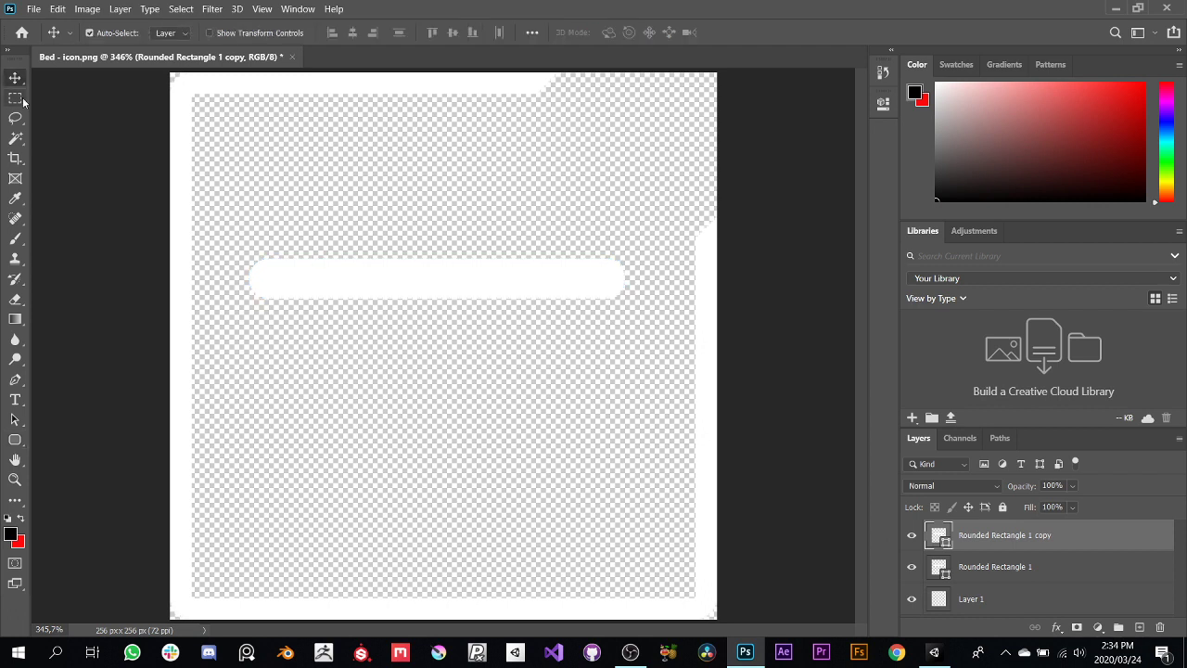
key(Down)
key(Down)
key(Down)
key(Down)
key(Down)
key(Down)
key(Down)
key(Down)
key(Down)
key(Down)
key(Down)
key(Down)
key(Down)
key(Down)
key(Down)
key(Down)
key(Down)
key(Down)
key(Down)
key(Down)
key(Down)
key(Down)
key(Down)
key(Down)
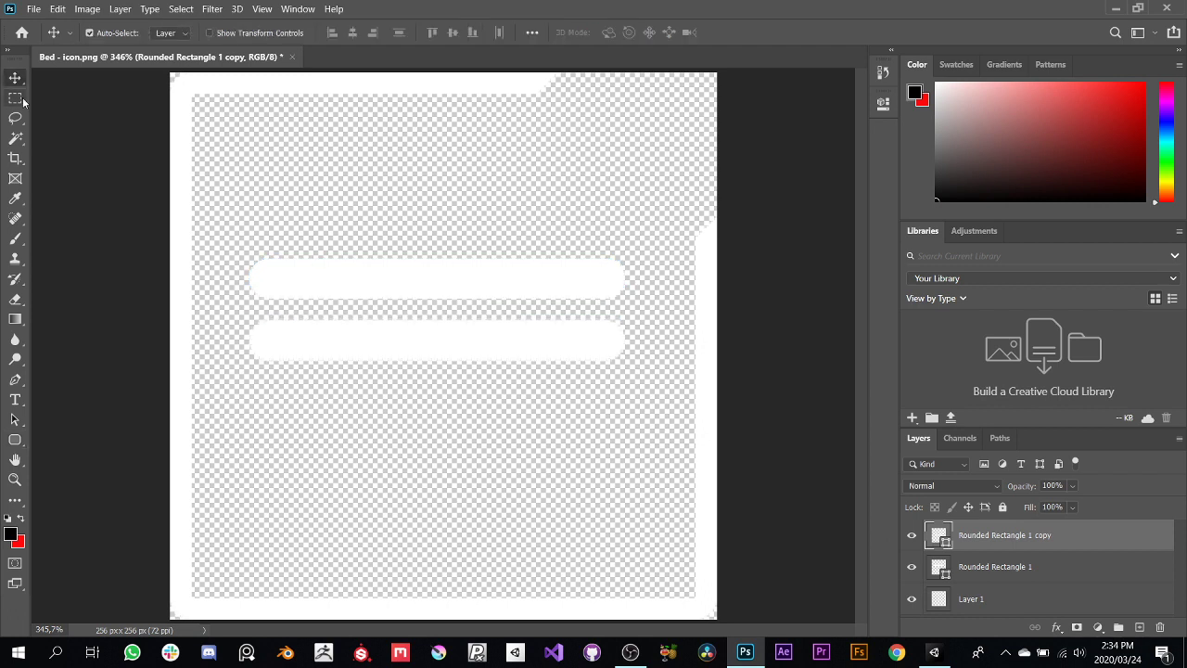
key(Down)
key(Down)
key(Down)
key(Down)
key(Down)
key(Down)
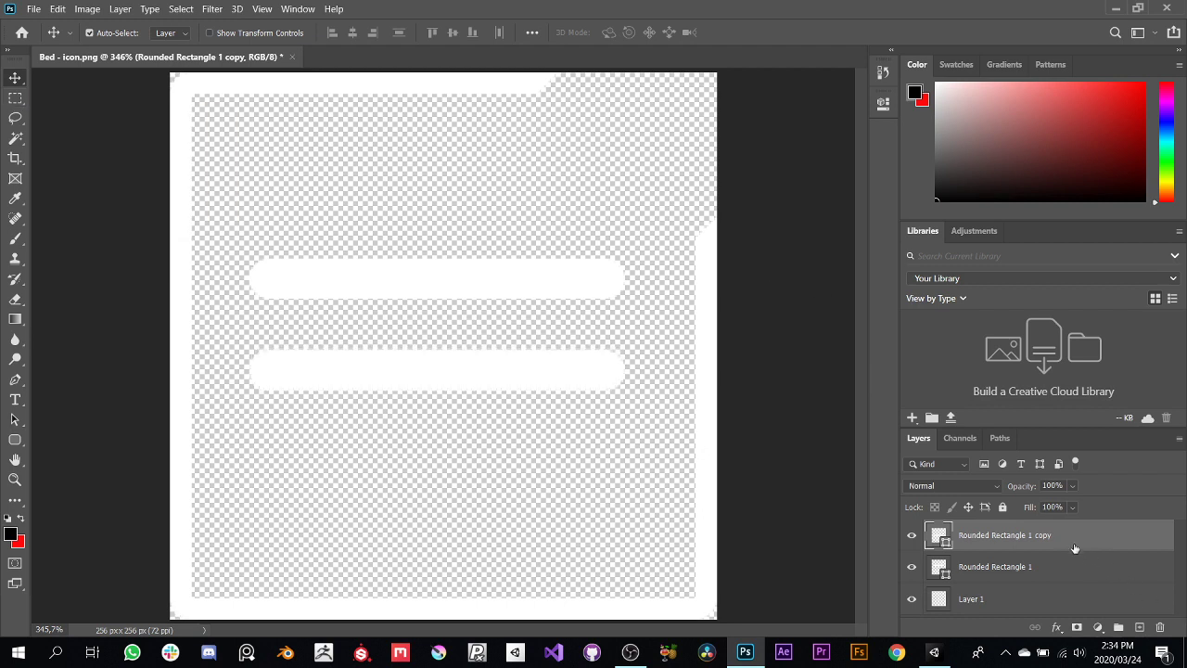
- Duplicate the second bar's layer and move the new copy straight down to form a third bar
drag(1073, 545, 1140, 627)
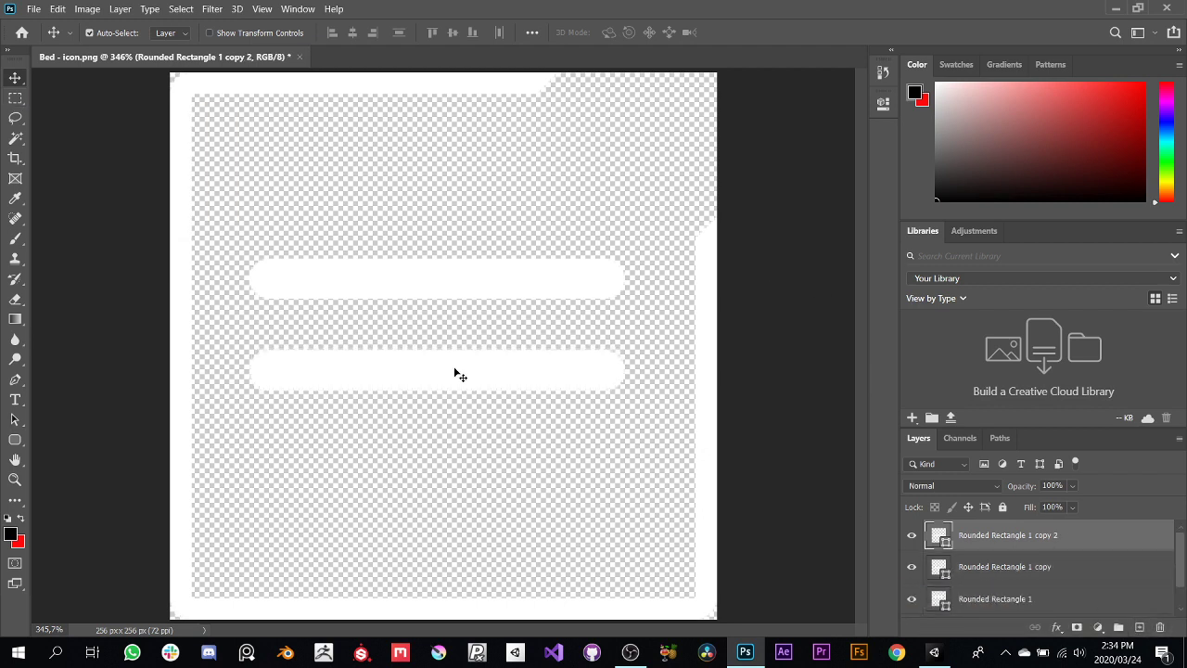
key(Down)
key(Down)
key(Down)
key(Down)
key(Down)
key(Down)
key(Down)
key(Down)
key(Down)
key(Down)
key(Down)
key(Down)
key(Down)
key(Down)
key(Down)
key(Down)
key(Down)
key(Down)
key(Down)
key(Down)
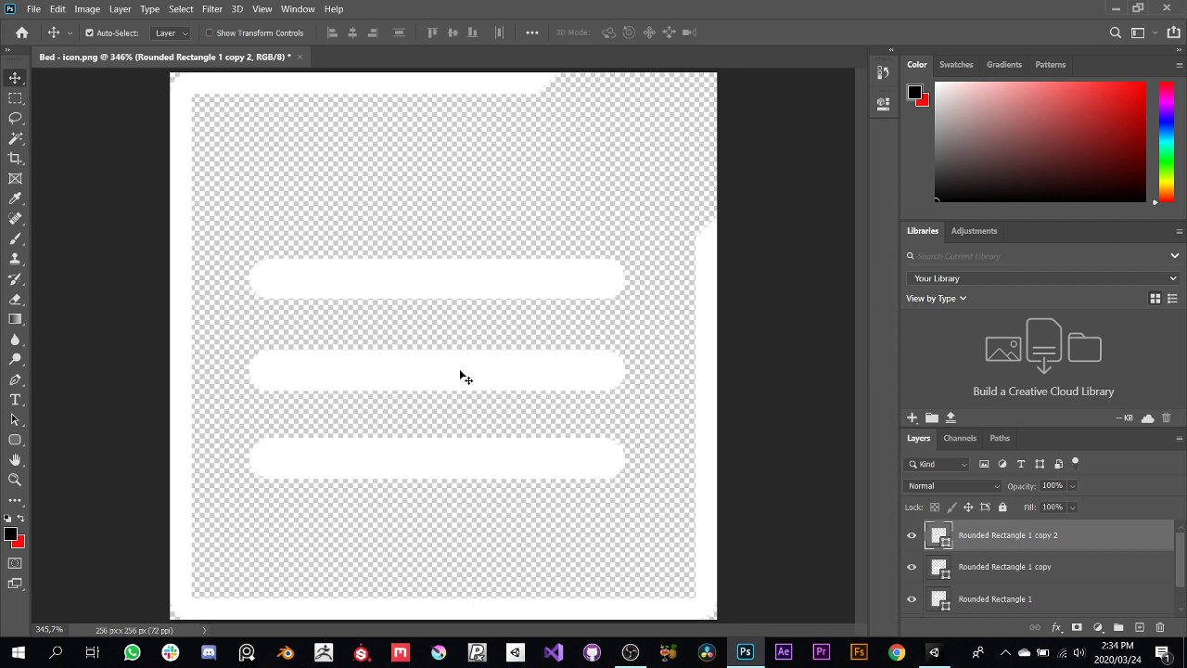
key(Down)
key(Down)
key(Down)
key(Down)
key(Down)
key(Up)
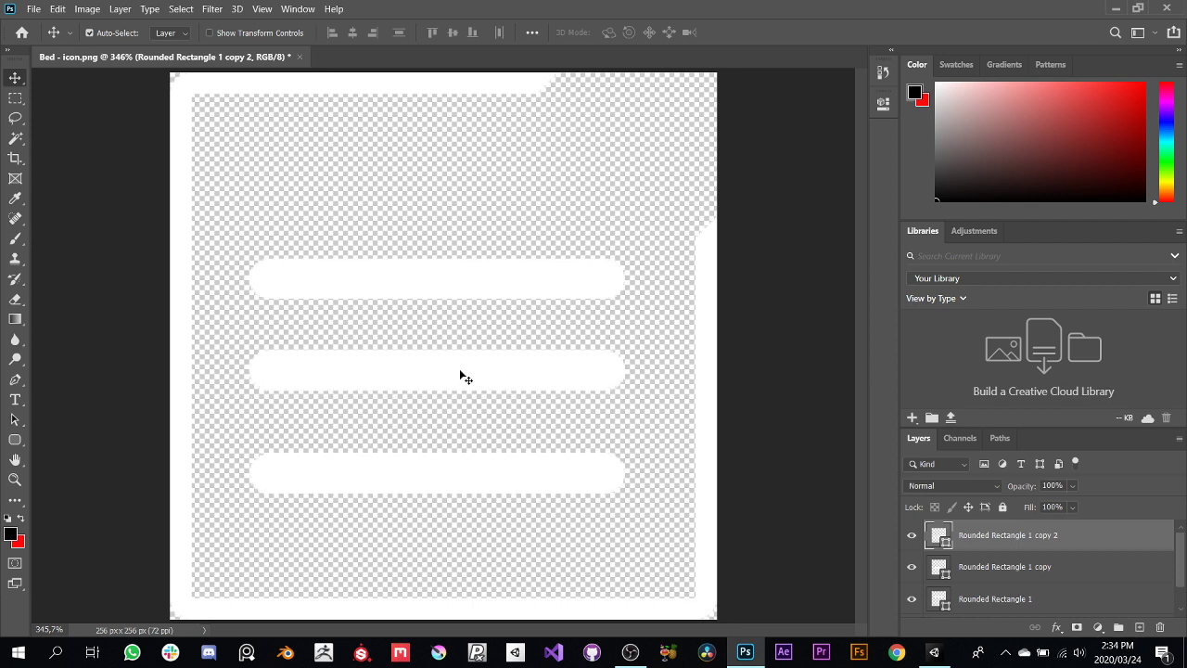
- Move all three bars together down and slightly left within the frame, and nudge the middle bar down to even the spacing
shift+click(1030, 603)
key(ctrl)
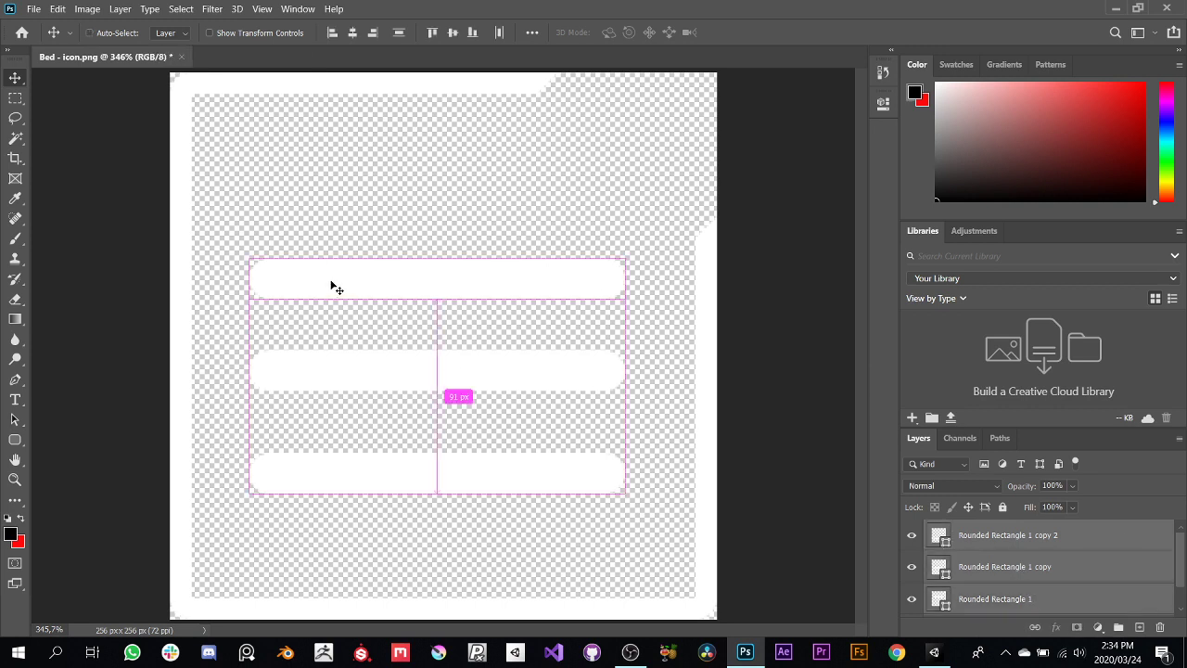
drag(334, 287, 314, 349)
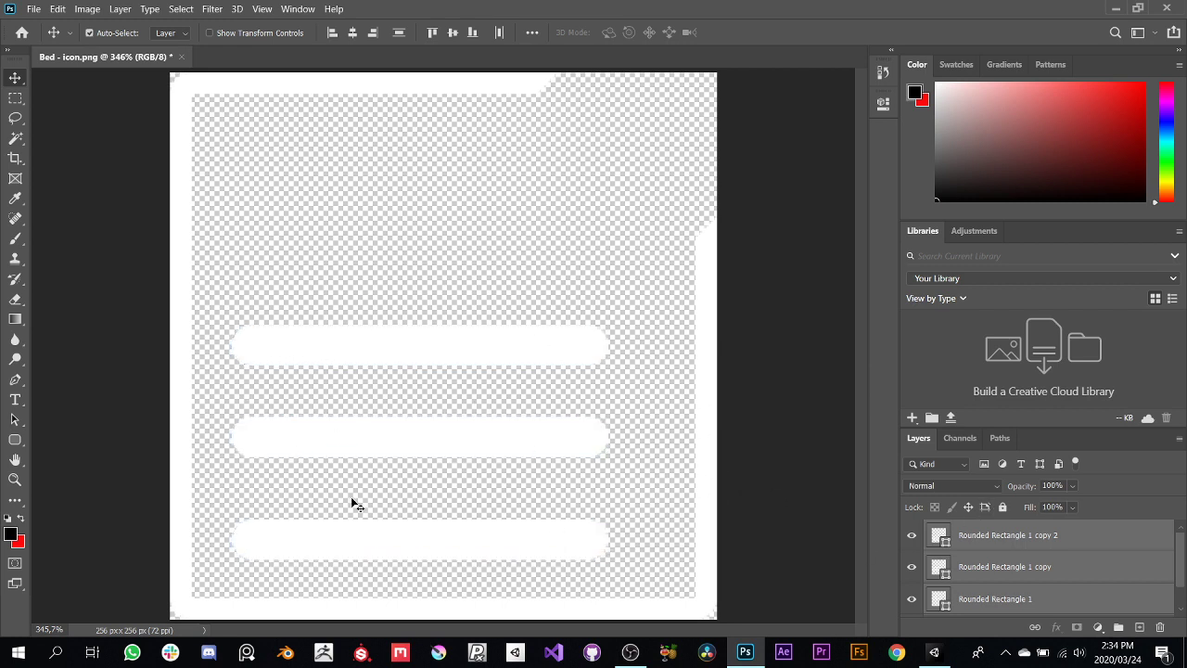
click(1021, 568)
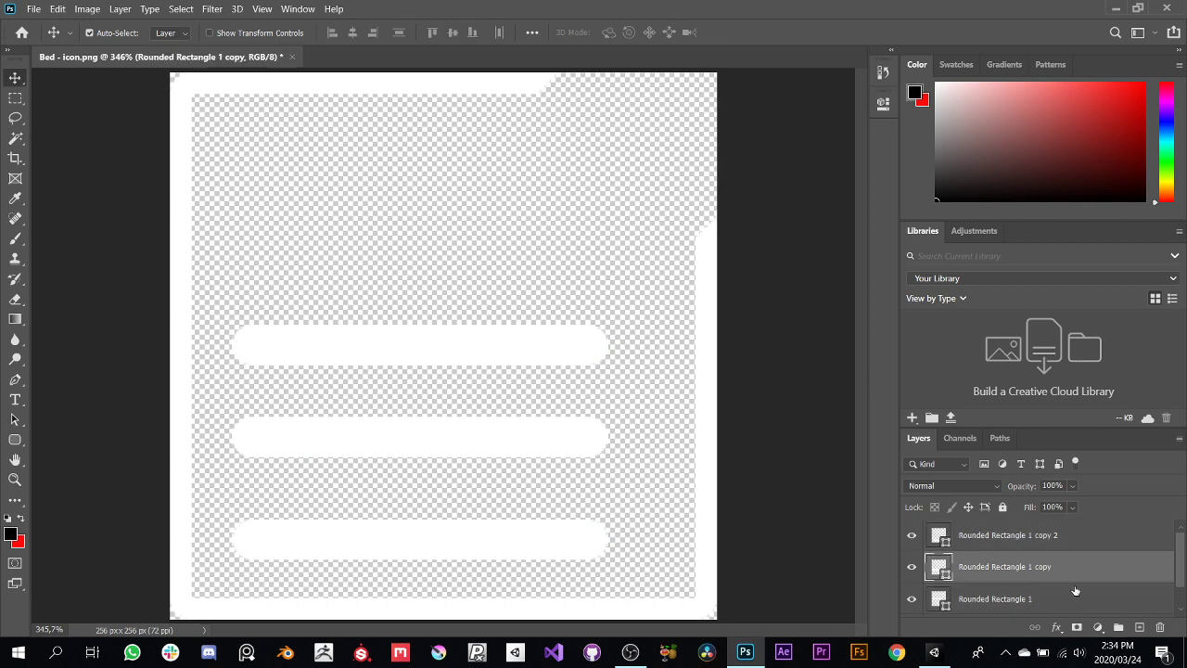
key(Down)
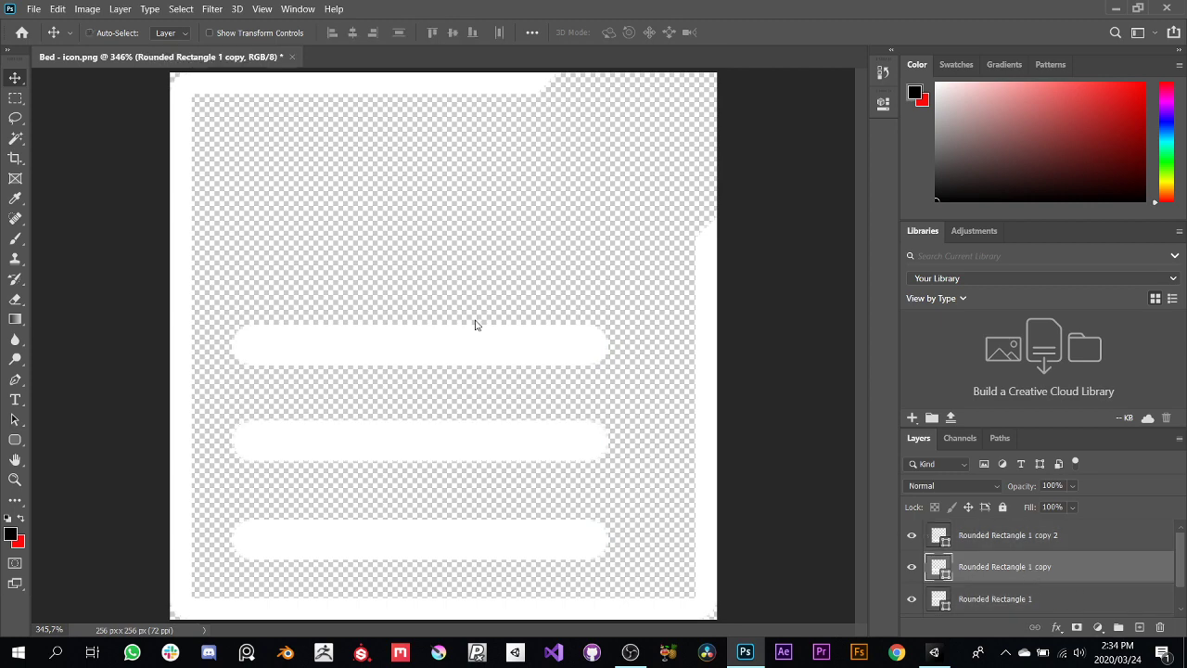
- Save a copy of the artwork as a PNG named "Options - icon" in the project's Assets/UI folder
key(ctrl+s)
click(164, 357)
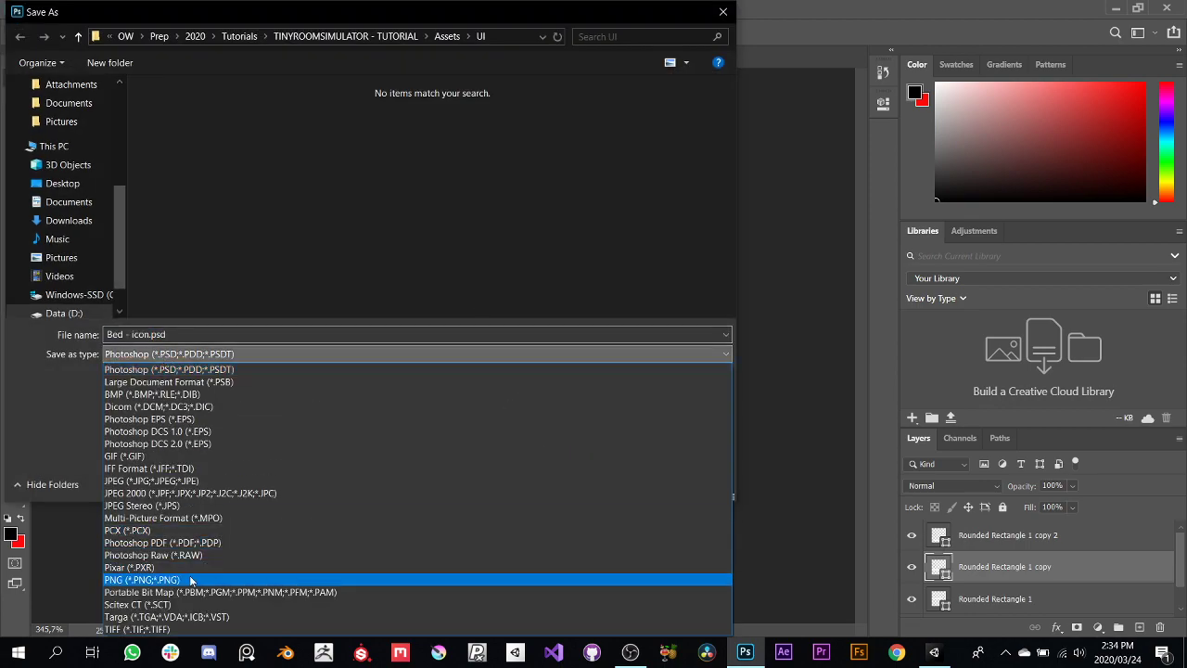
click(193, 575)
click(162, 334)
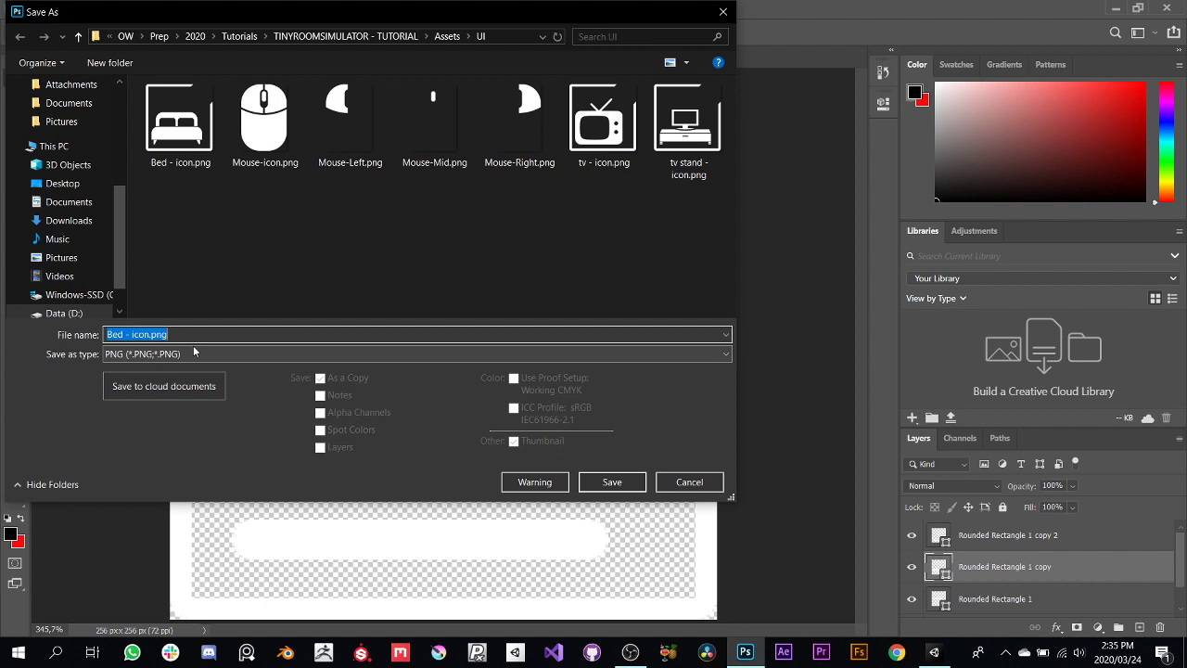
text(Options)
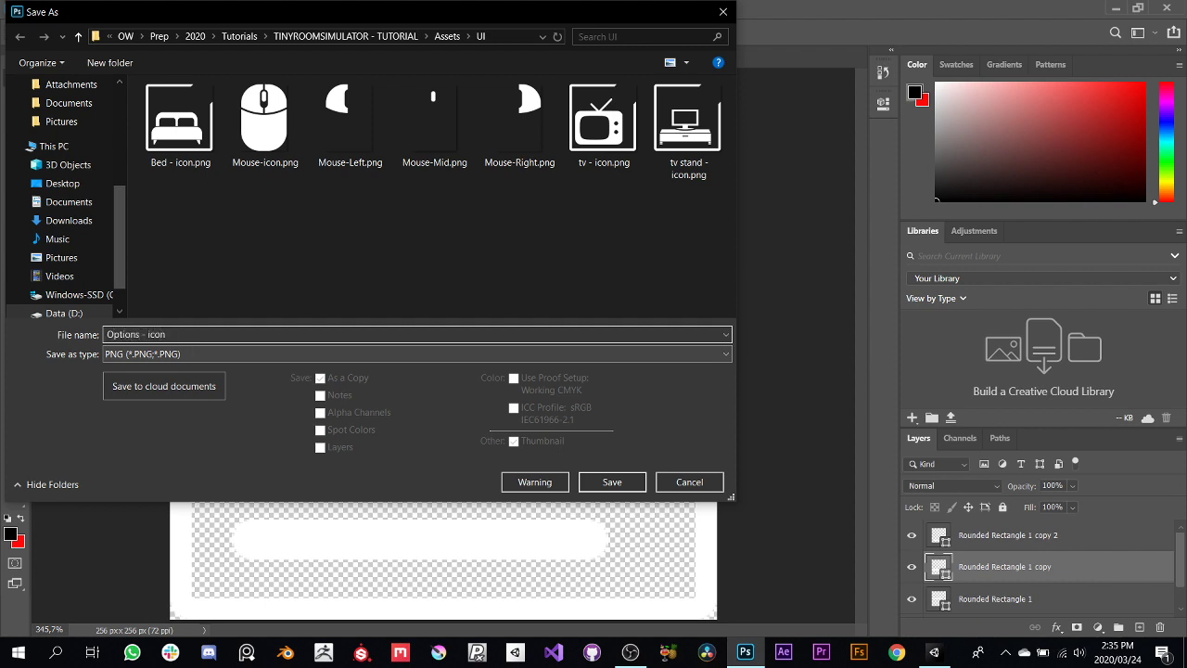
click(599, 482)
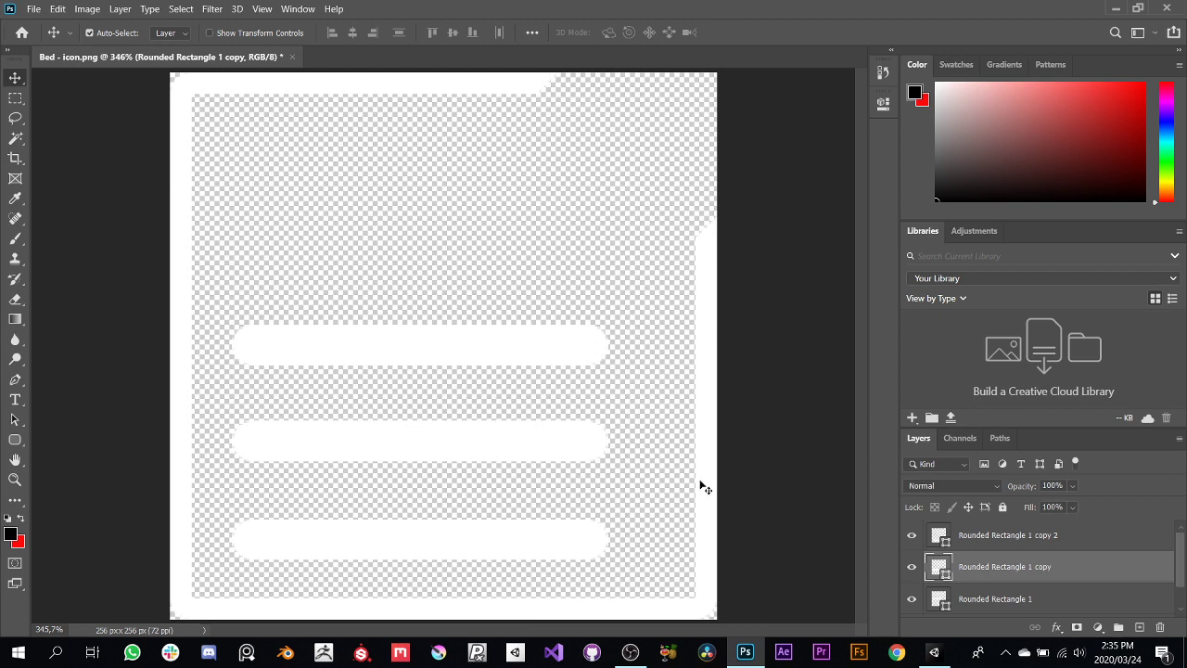
- Delete the layer Rounded Rectangle 1 copy 2, the lowest of the three horizontal bars
scroll(1005, 566, down, 1)
scroll(1008, 593, up, 1)
click(999, 542)
click(1160, 628)
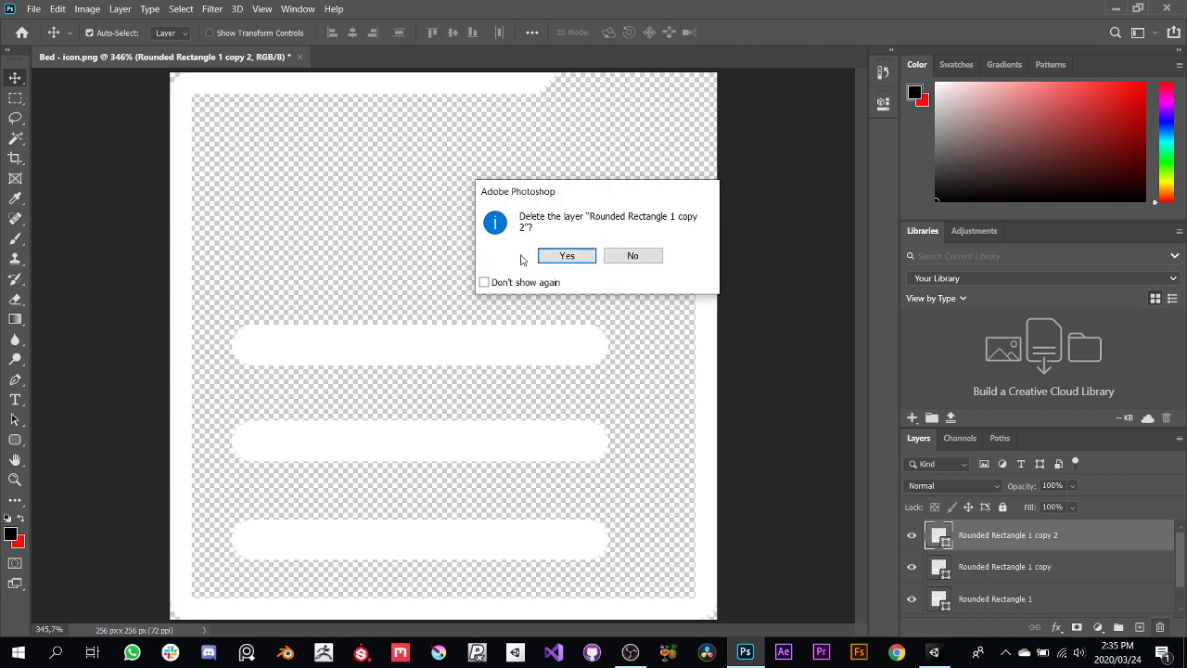
click(559, 256)
- Rotate the Rounded Rectangle 1 copy bar about 45 degrees clockwise and move it up so it crosses the remaining horizontal bar
key(ctrl)
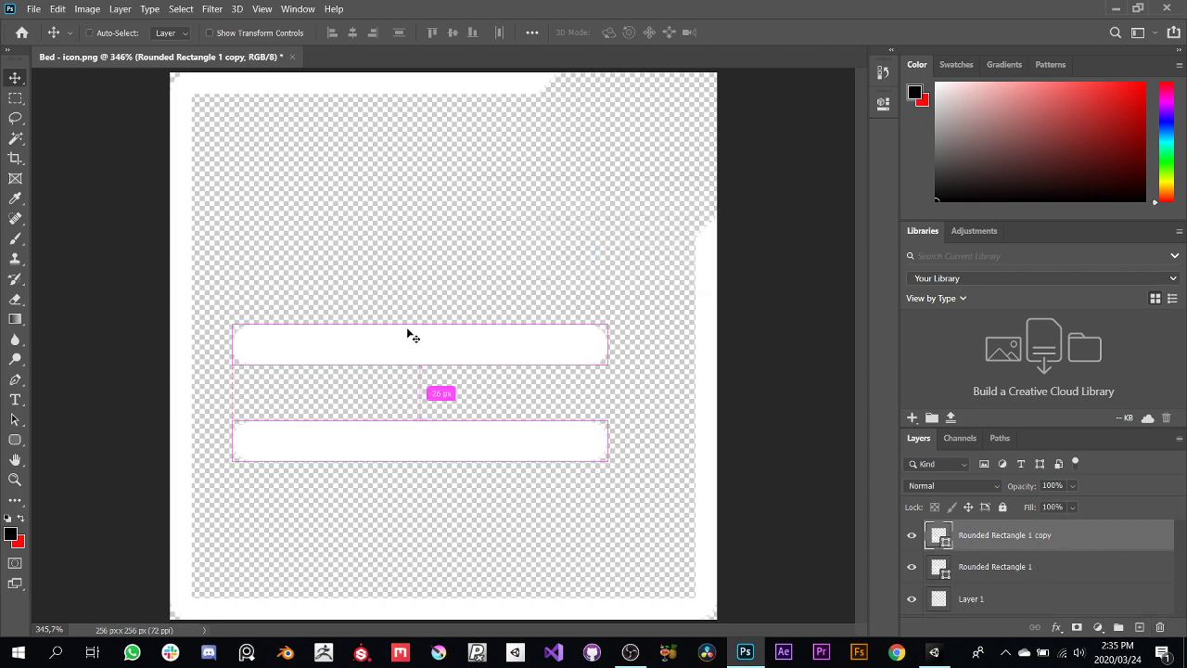
key(ctrl+t)
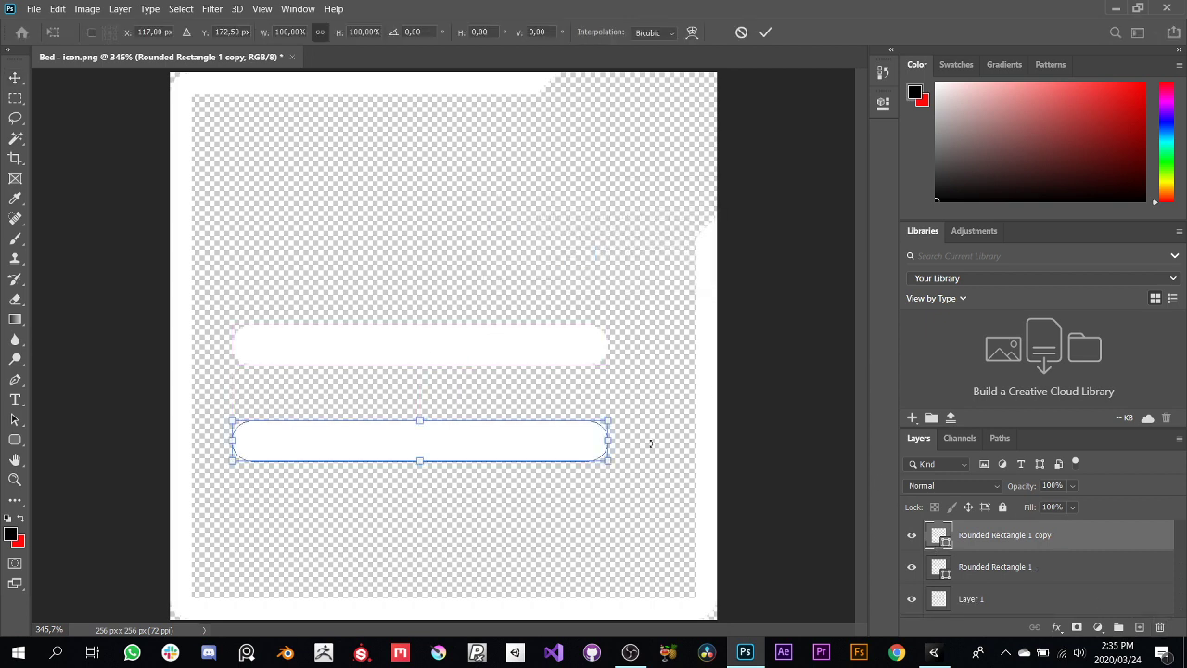
drag(623, 406, 651, 655)
drag(484, 519, 500, 424)
key(Return)
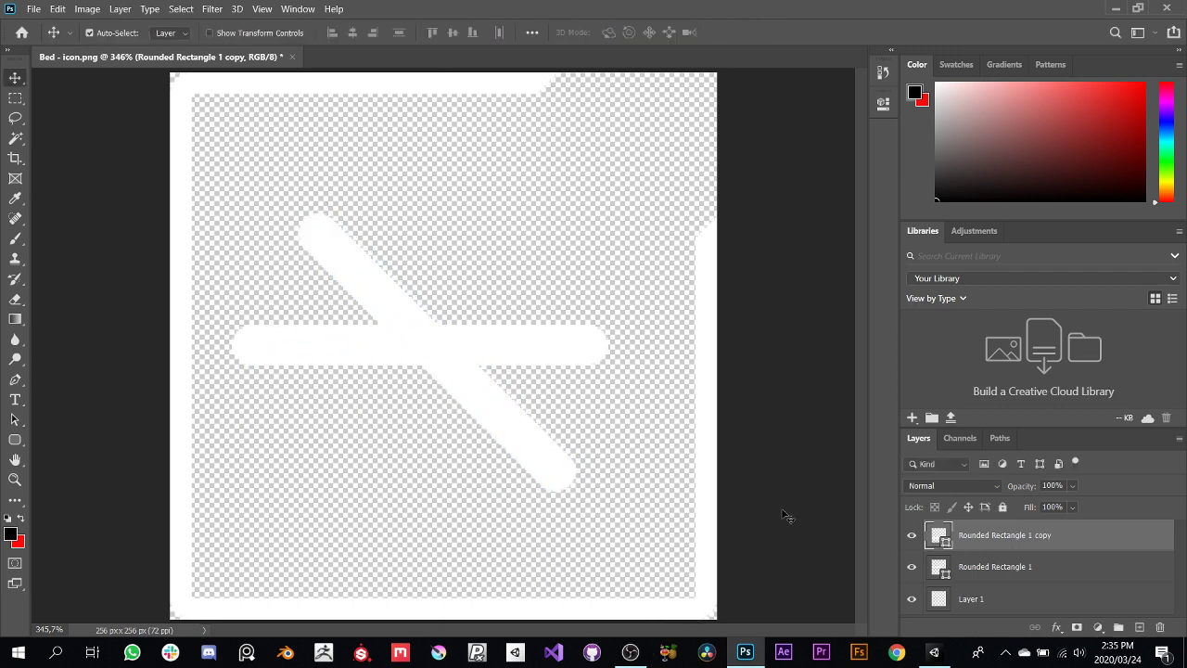
- Rotate the Rounded Rectangle 1 bar about 45 degrees counterclockwise to form an X, and place both bars in the frame's lower-left area
click(997, 578)
key(ctrl+t)
shift+drag(621, 334, 546, 189)
key(Return)
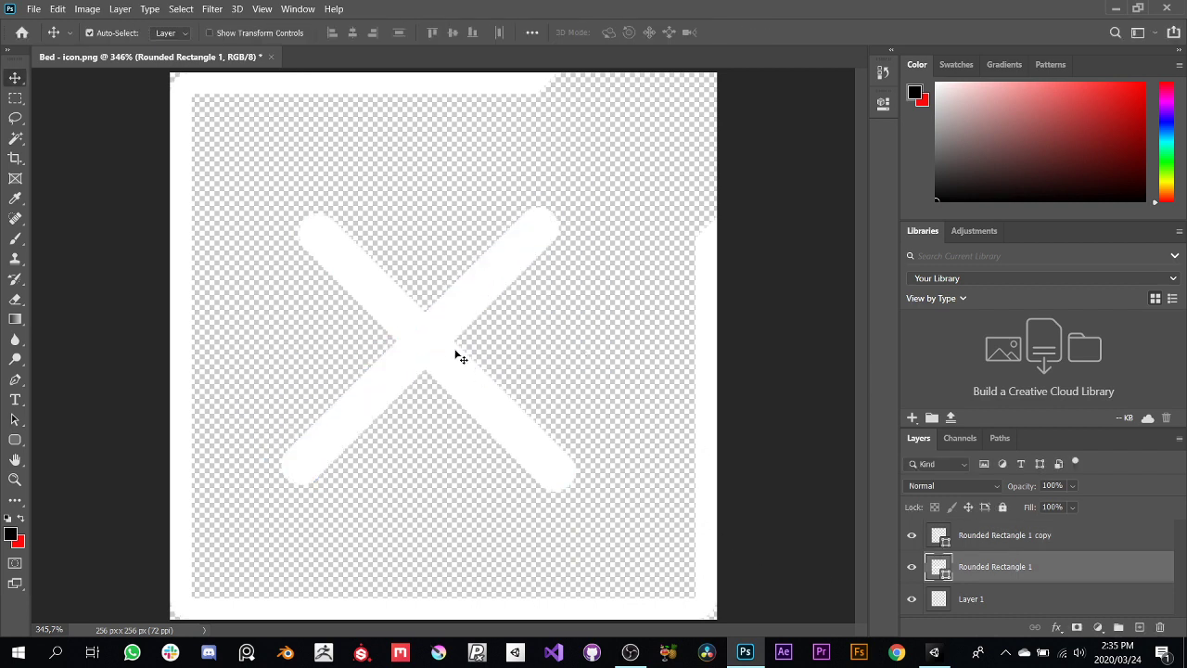
drag(459, 334, 353, 428)
shift+click(501, 431)
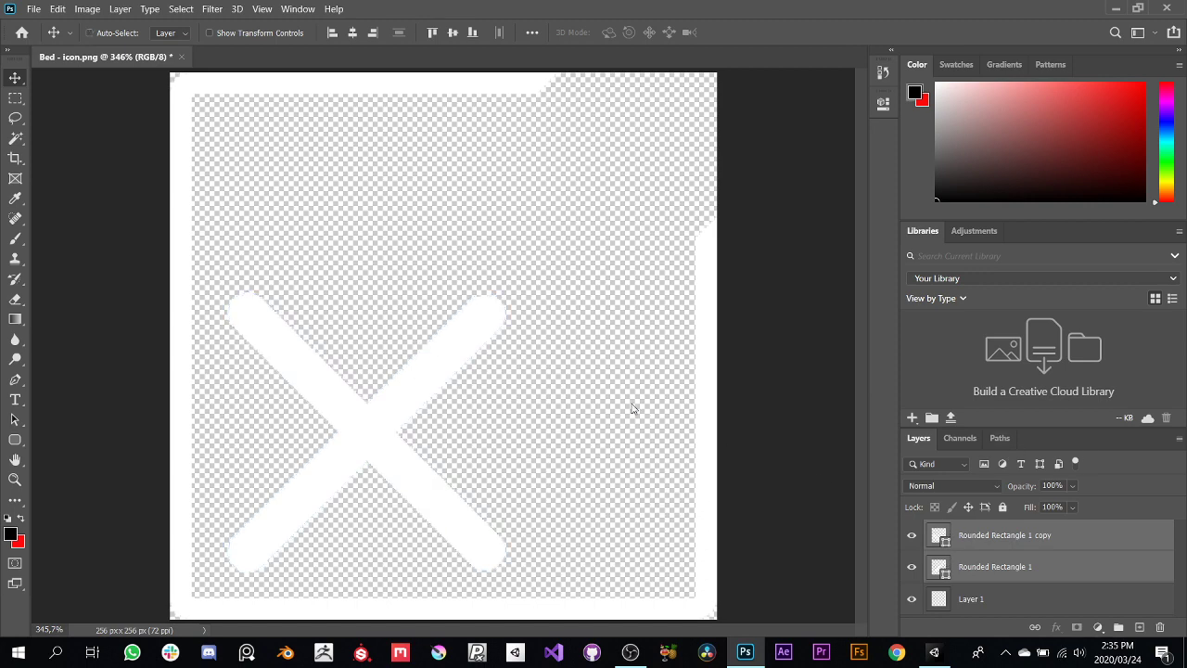
- Save a copy of the X icon in PNG format as "Quit - icon" in the project's UI folder
key(ctrl+shift+s)
click(162, 354)
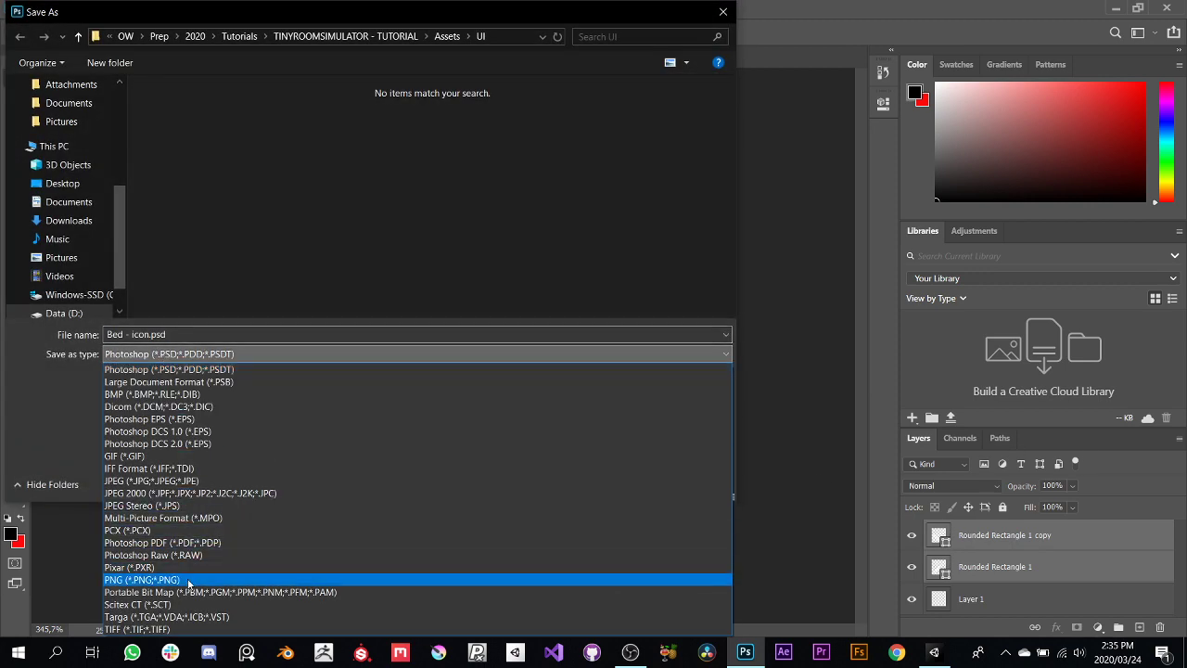
click(190, 577)
key(shift+Tab)
text(Quit)
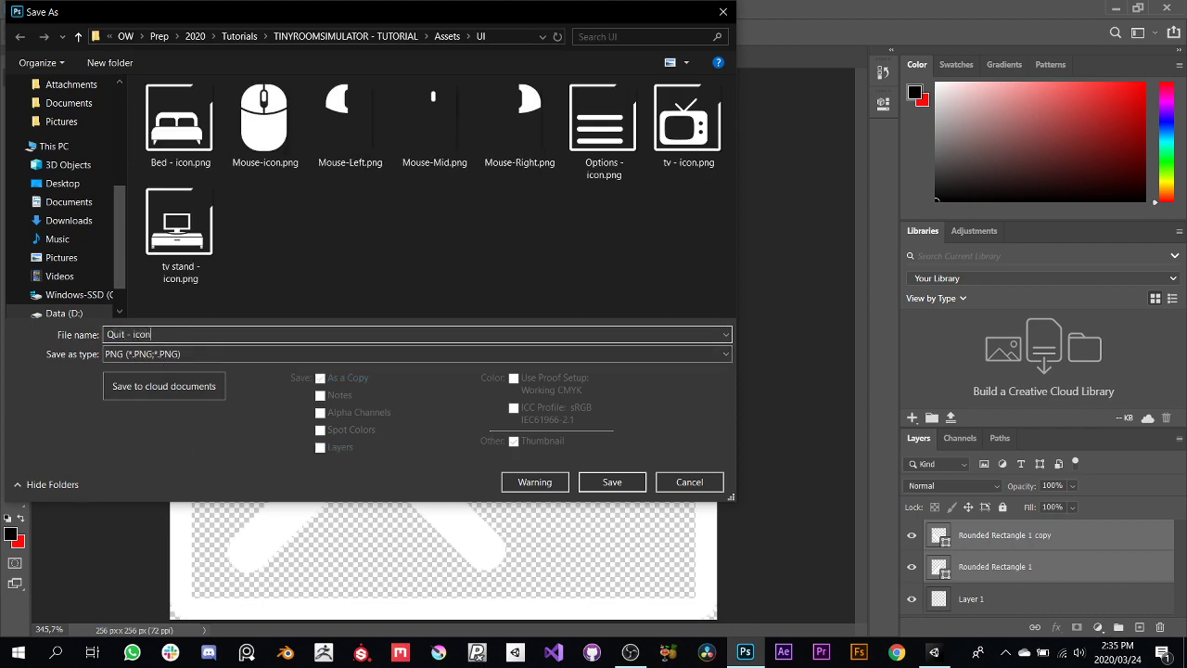
key(Return)
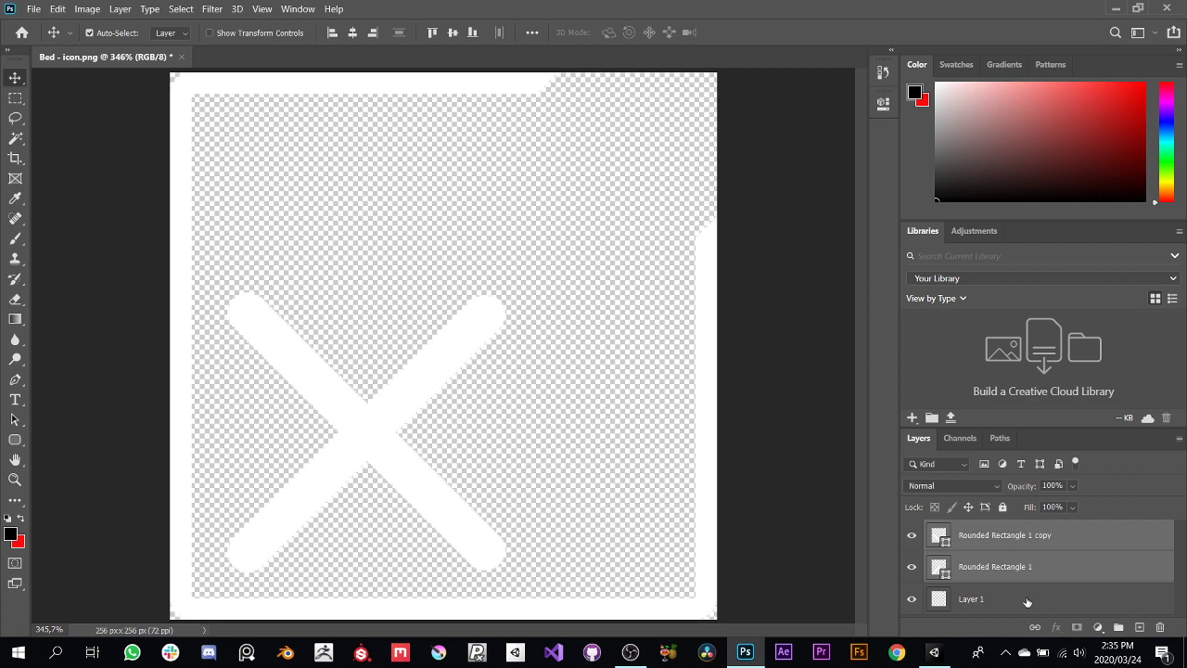
- Draw a white circle about 190 px in diameter over the X with the Ellipse Tool
click(15, 439)
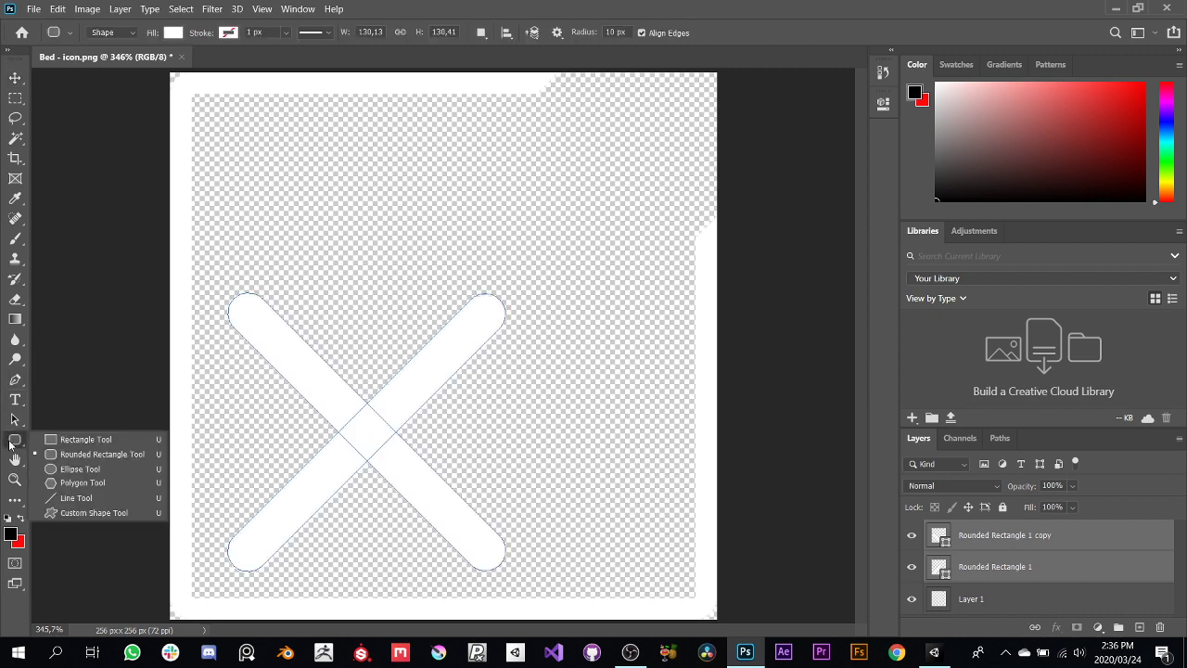
click(99, 471)
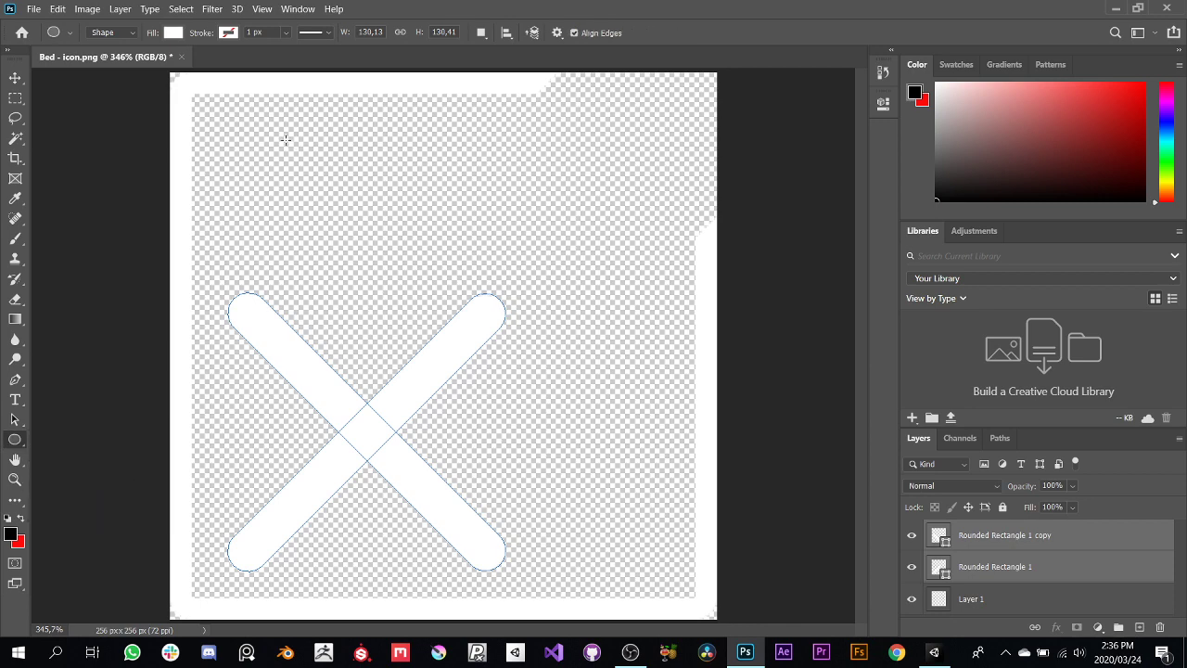
shift+drag(252, 178, 753, 576)
drag(767, 581, 742, 556)
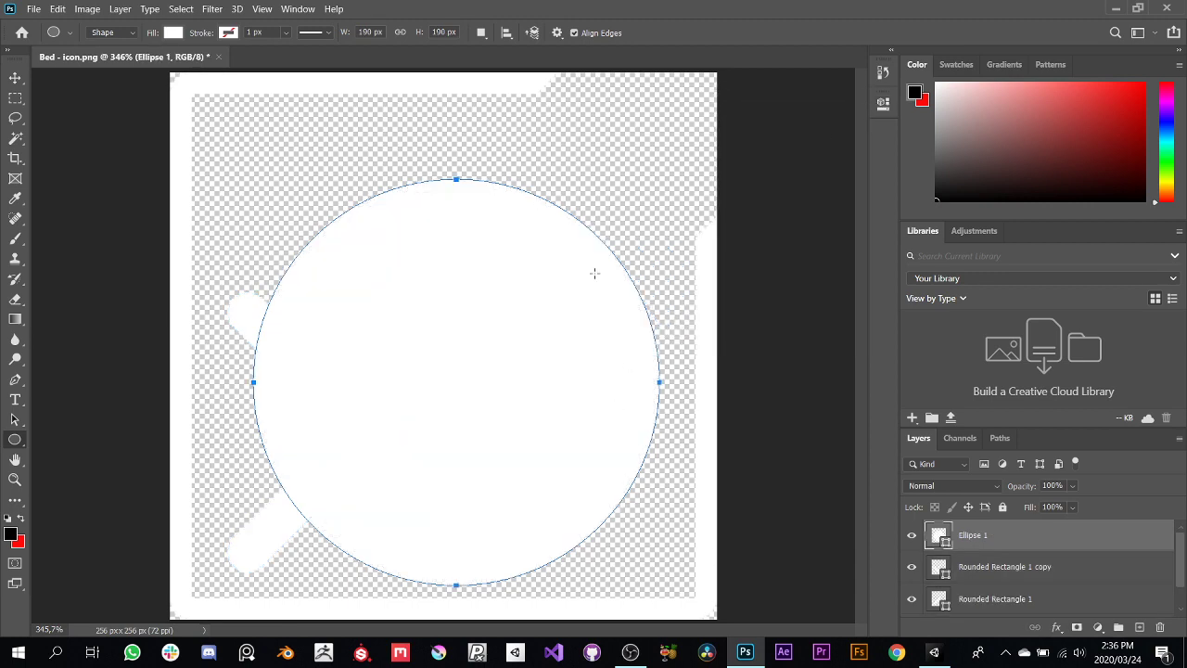
- Move the white circle up slightly within the frame and hide both Rounded Rectangle layers
key(v)
drag(479, 331, 480, 305)
click(911, 567)
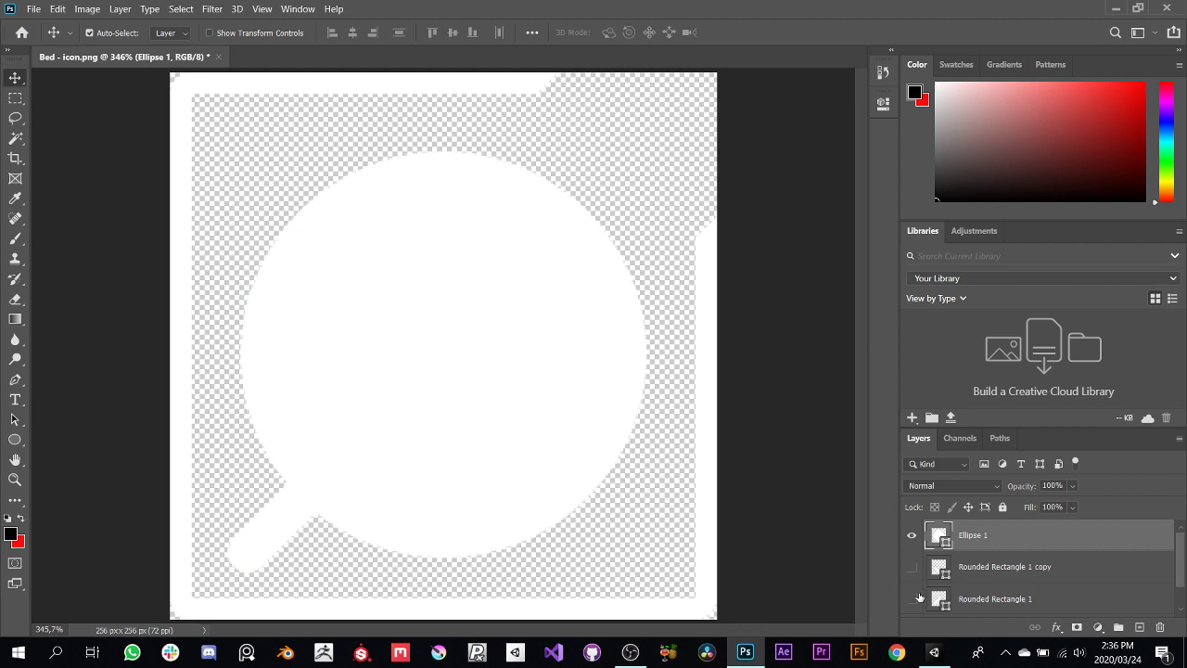
click(912, 599)
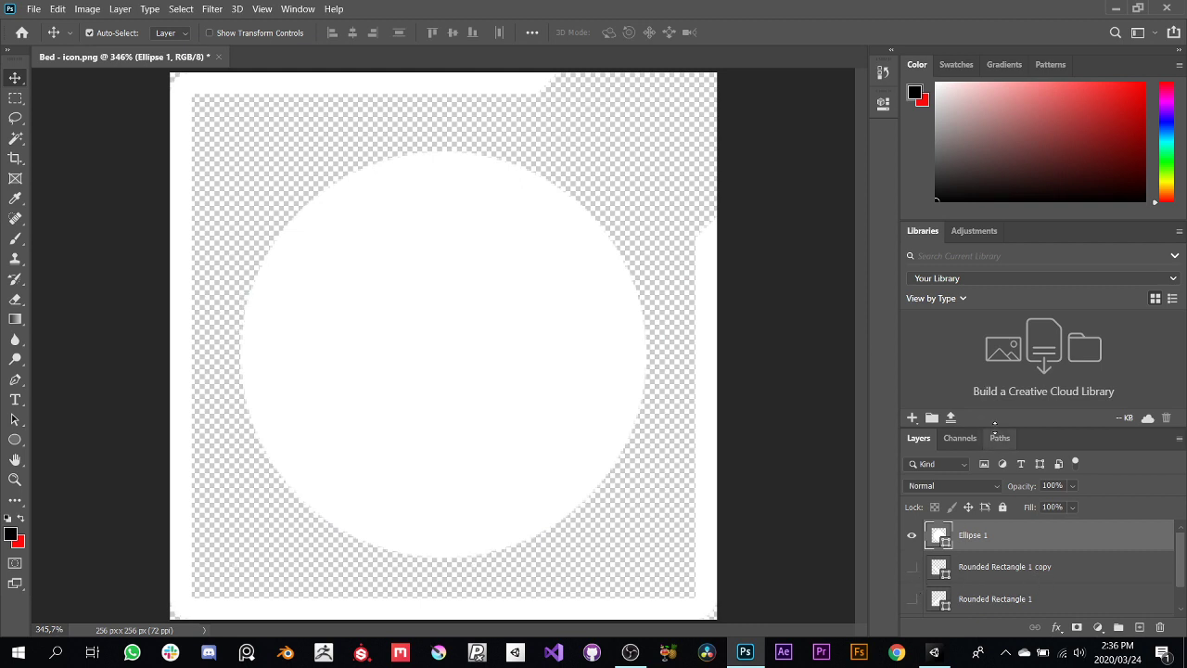
- Close the Libraries and Adjustments panels to give the layer list more room
right_click(934, 237)
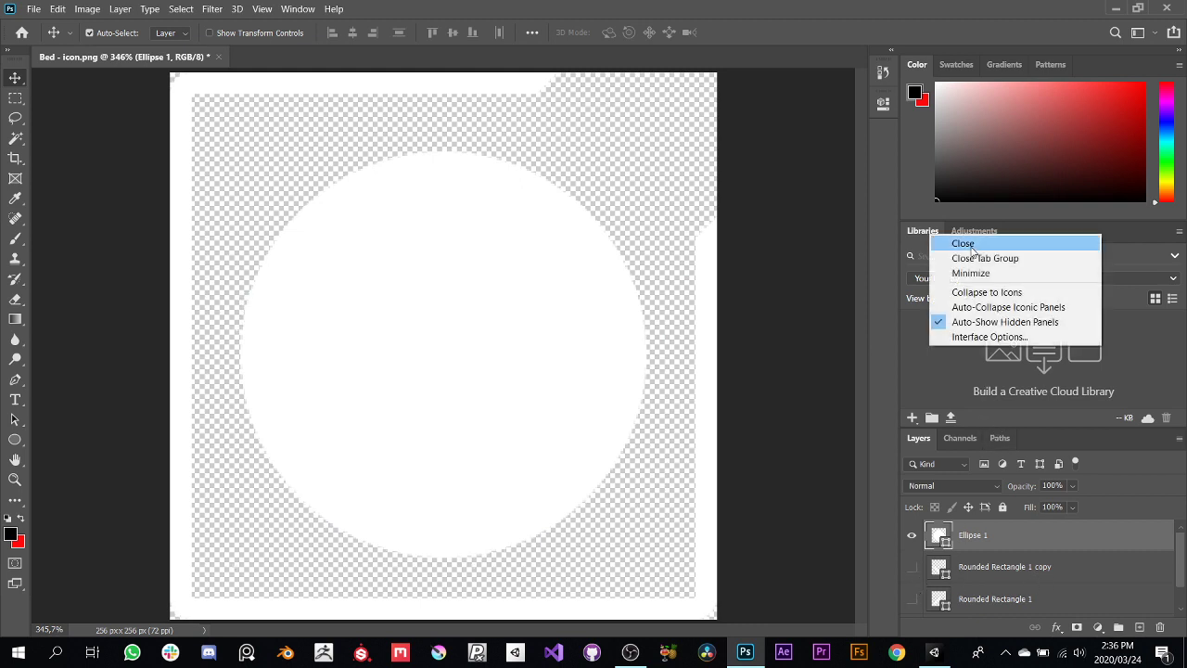
click(960, 243)
right_click(946, 232)
click(961, 243)
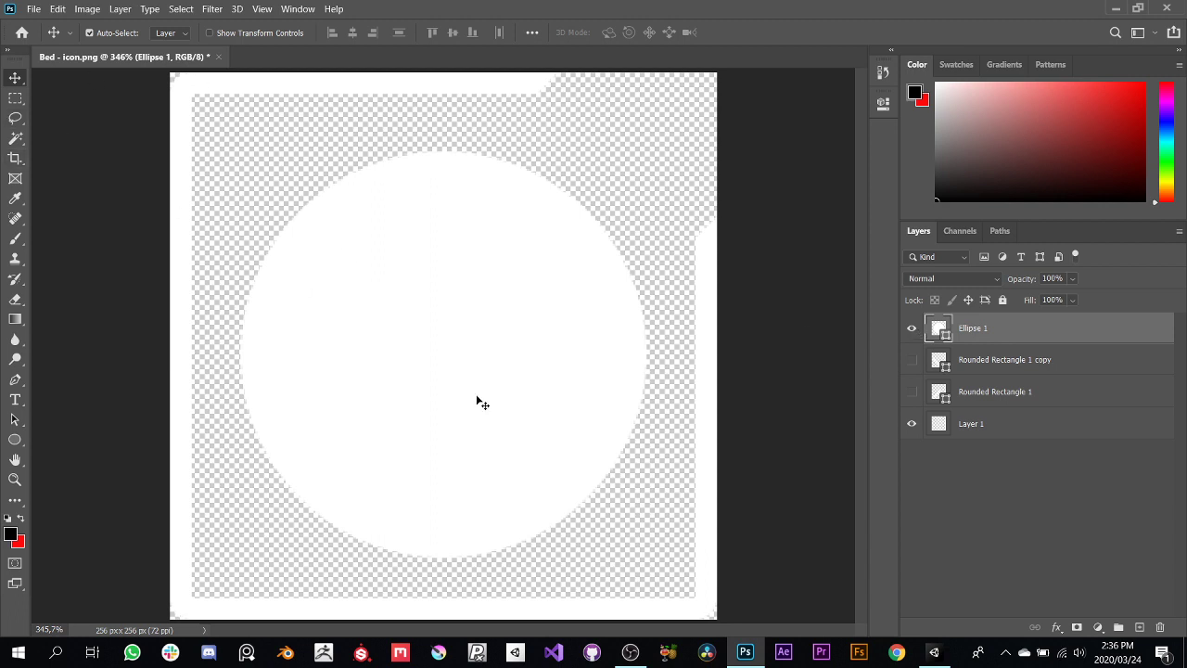
- Delete the Ellipse 1, Rounded Rectangle 1 copy and Rounded Rectangle 1 layers, keeping only the frame on Layer 1
key(ctrl)
click(1160, 626)
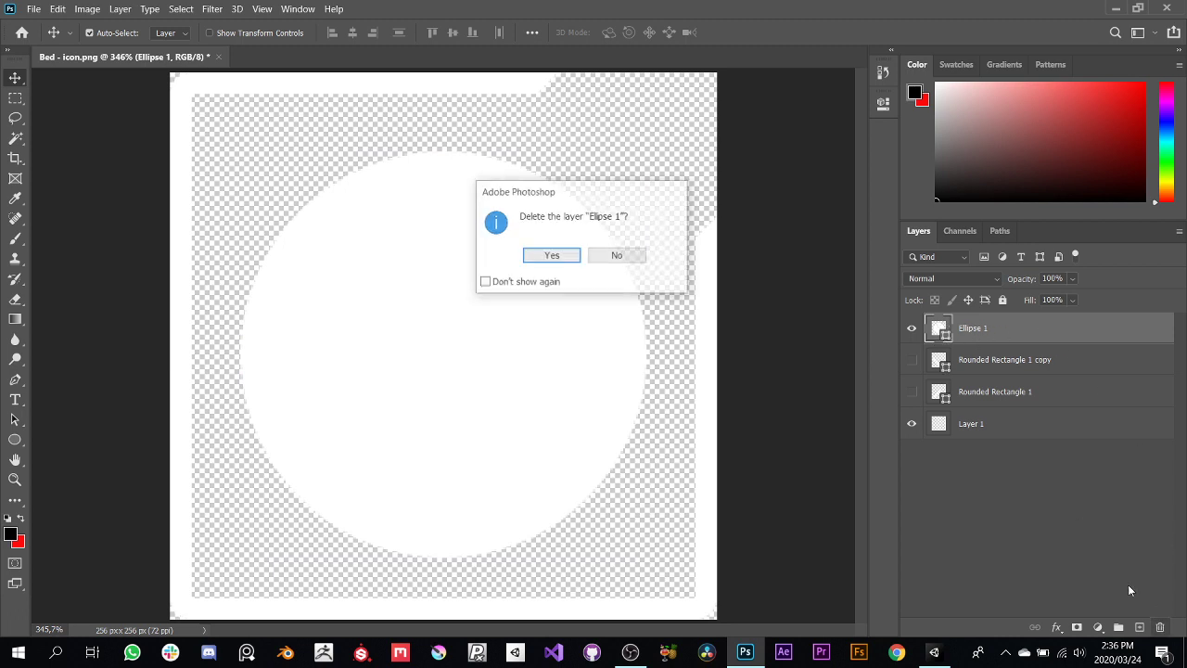
click(568, 256)
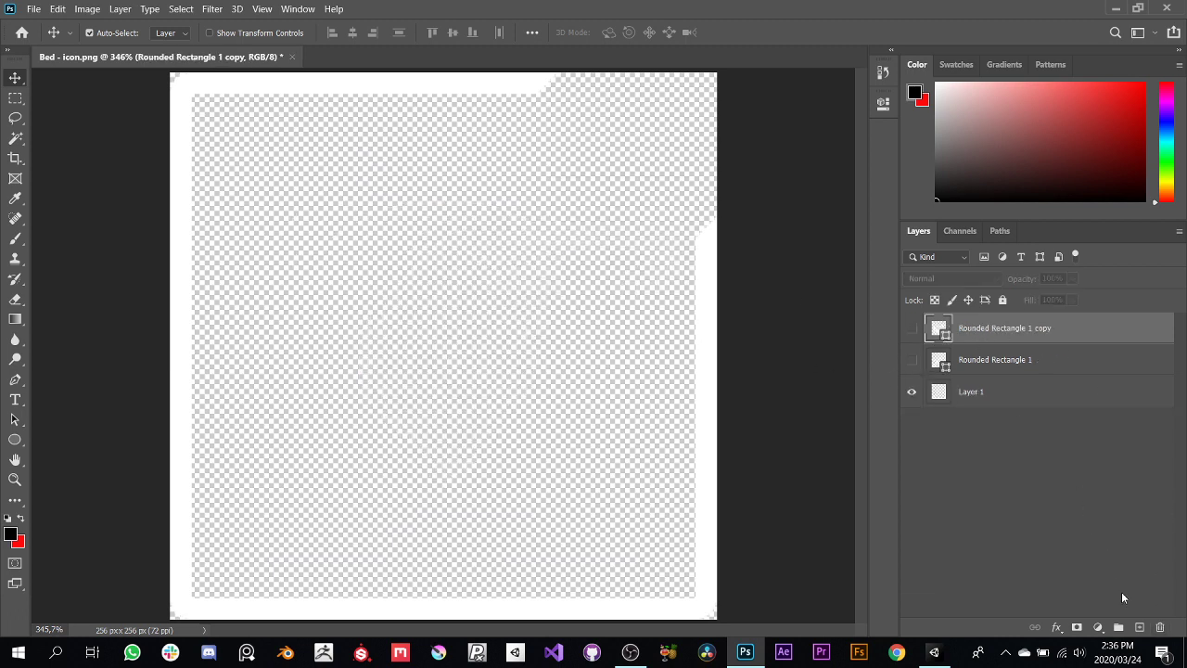
click(1159, 627)
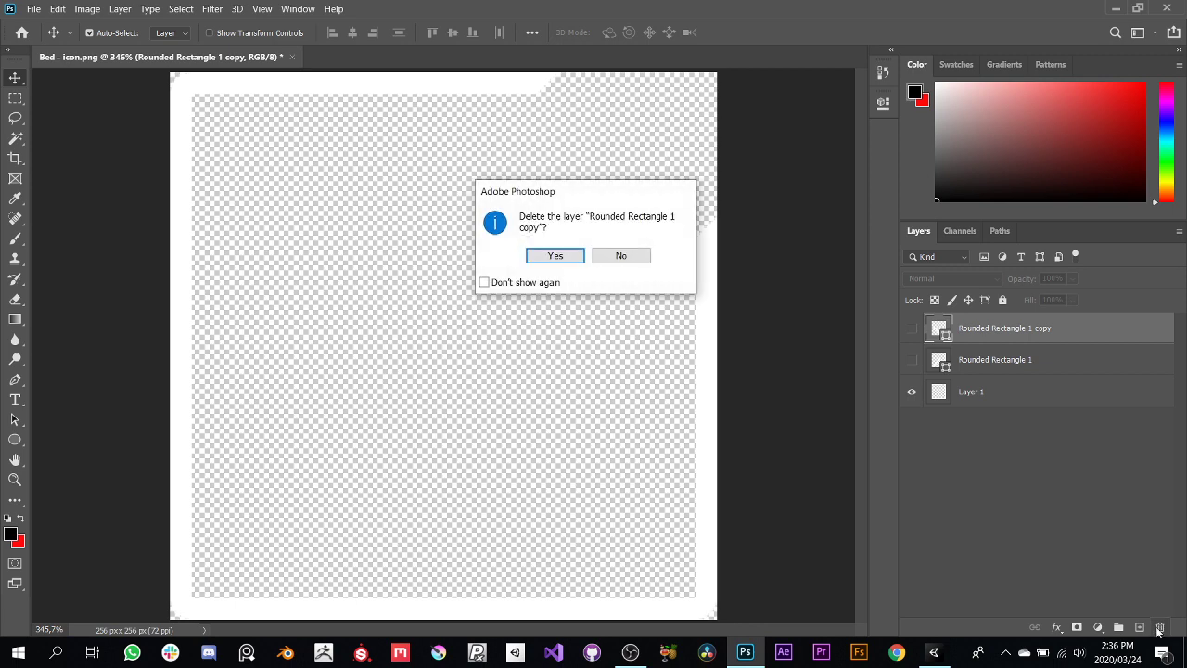
click(556, 258)
drag(992, 327, 1159, 627)
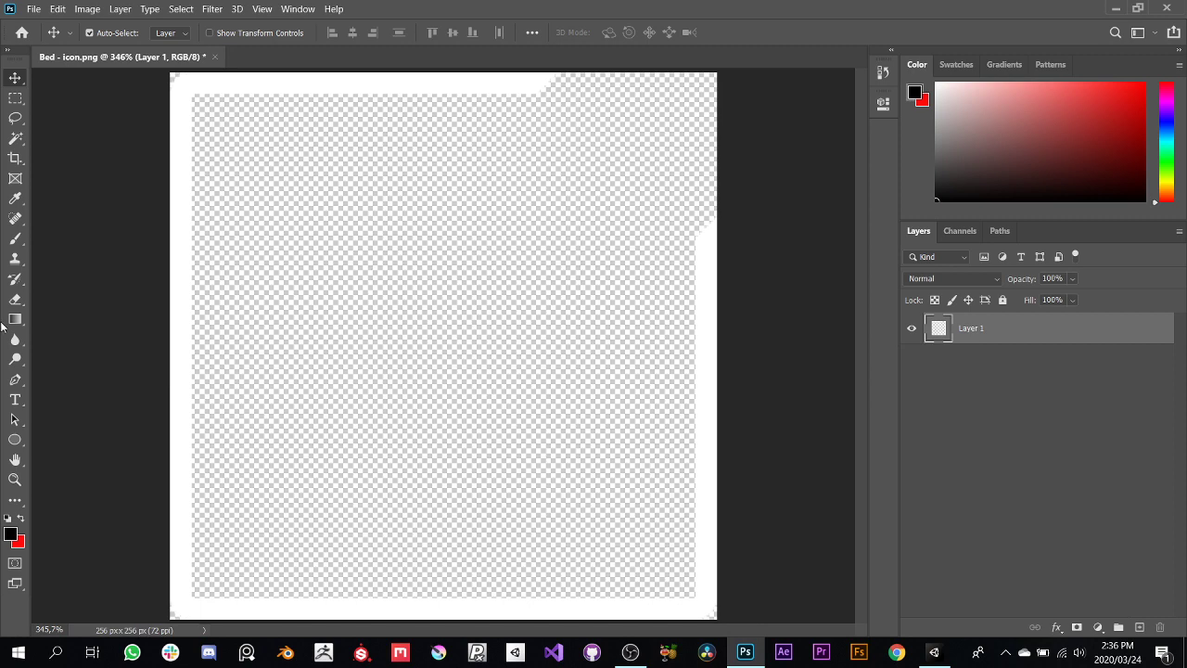
- Draw a circle about 190 px in diameter with the Ellipse Tool and set its fill to none
click(15, 439)
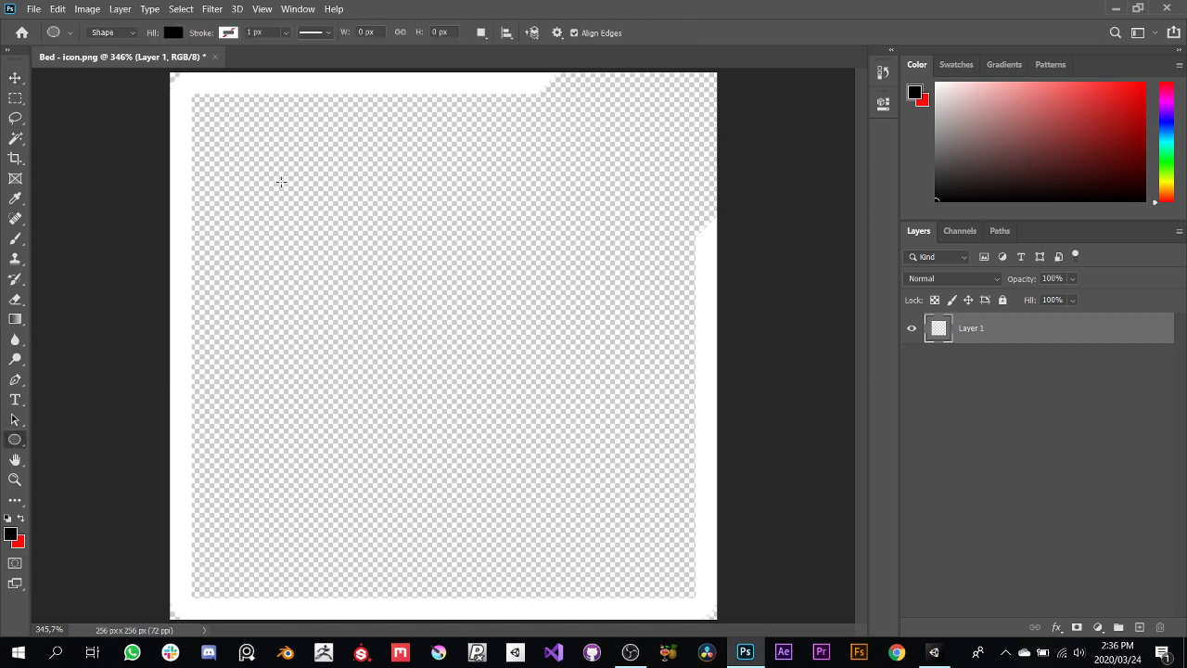
shift+drag(243, 231, 647, 634)
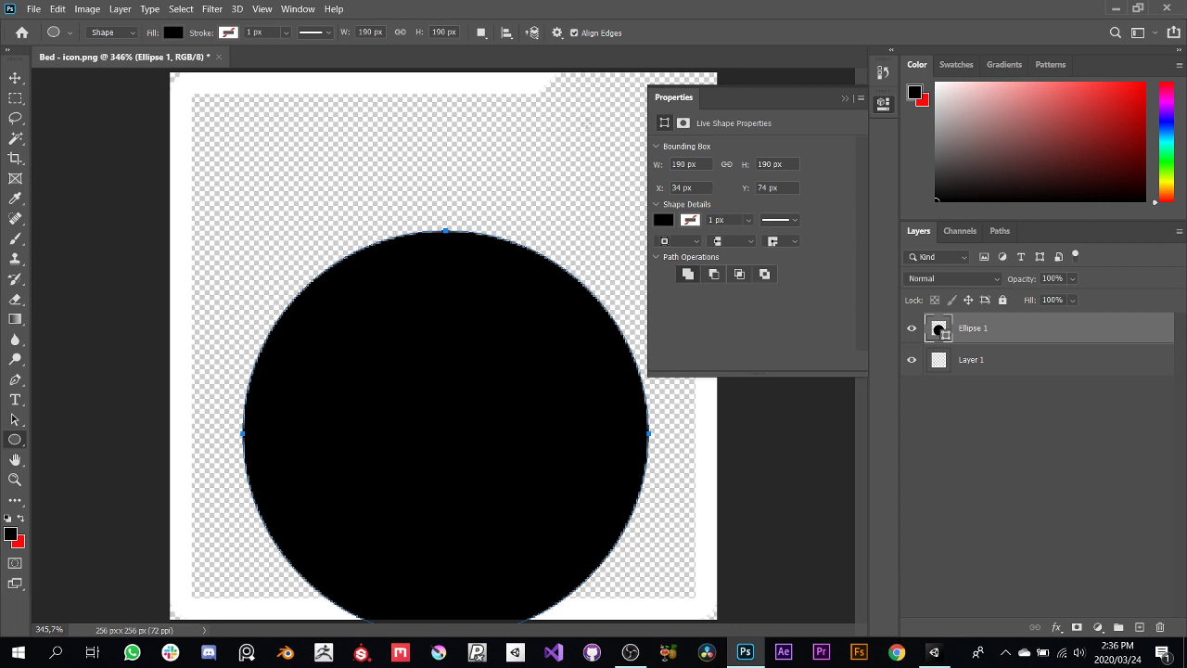
click(175, 35)
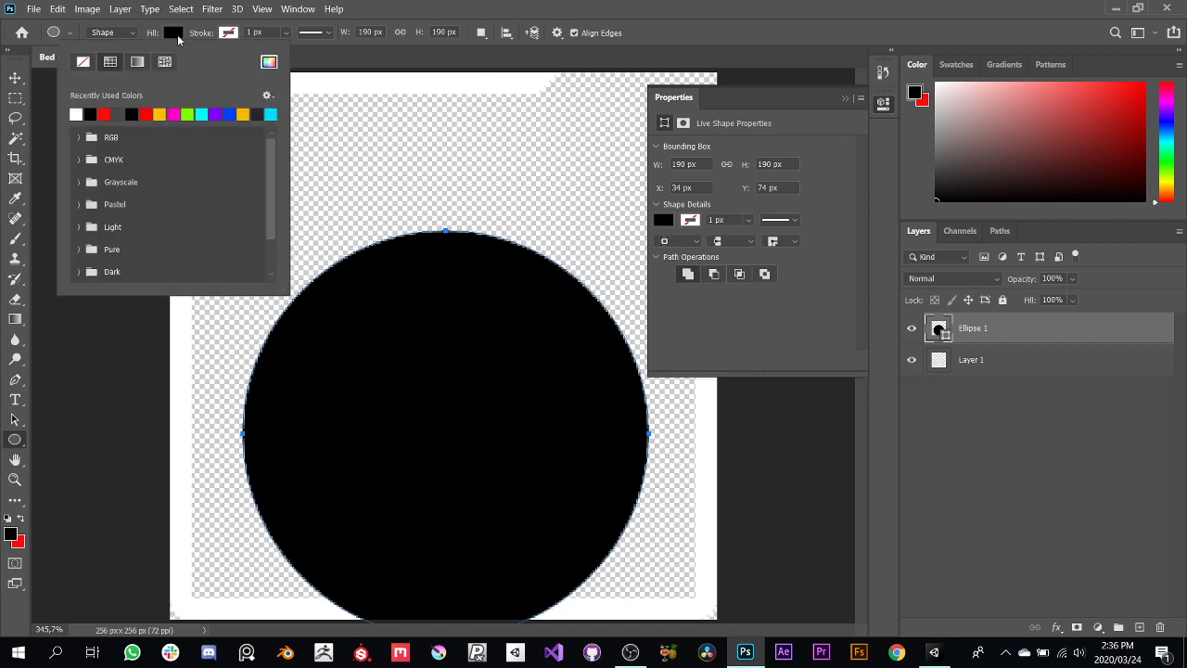
click(84, 62)
- Give the unfilled circle a solid black stroke and set the stroke width to 10 px
click(325, 33)
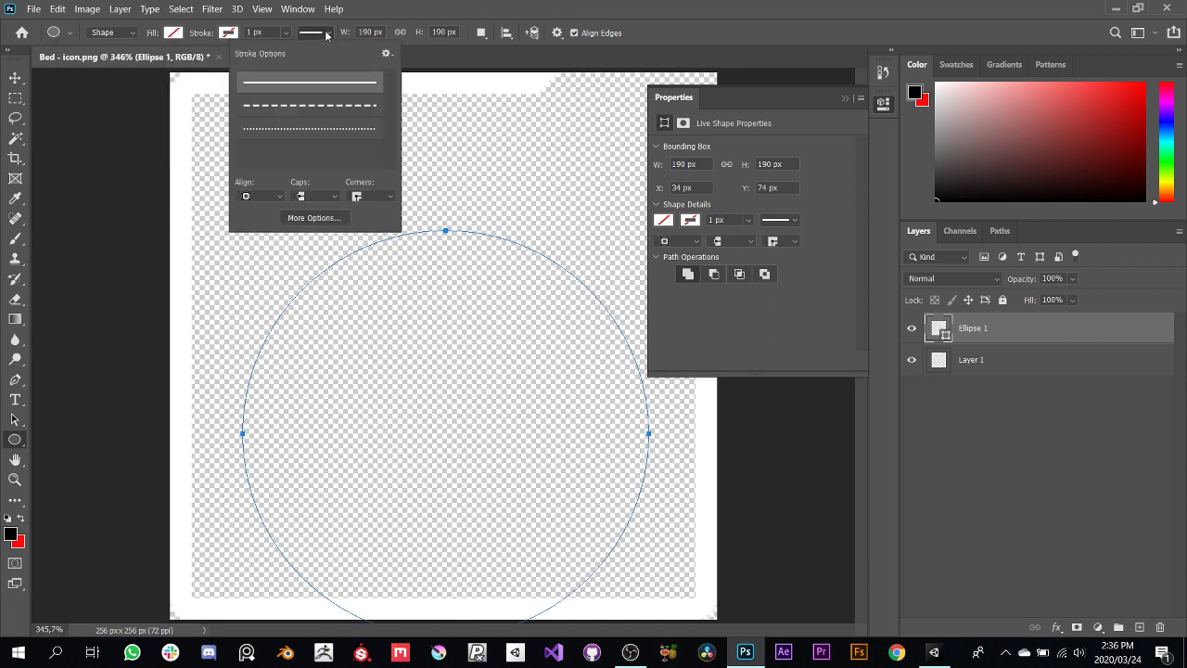
click(329, 31)
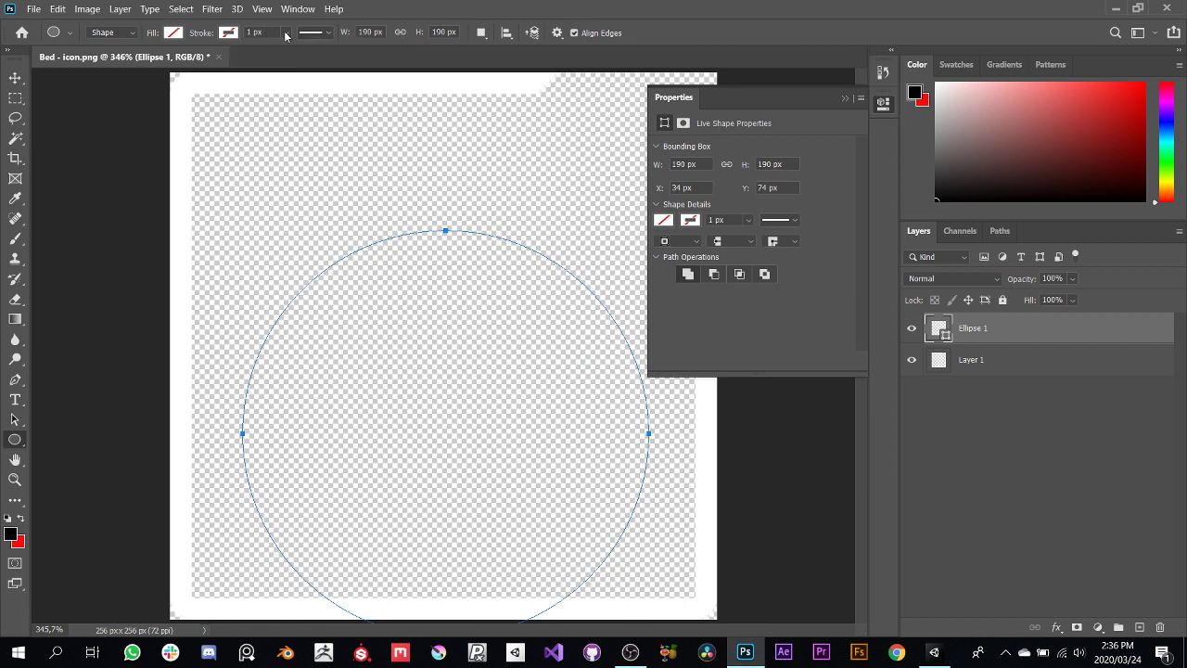
click(286, 33)
drag(297, 55, 307, 58)
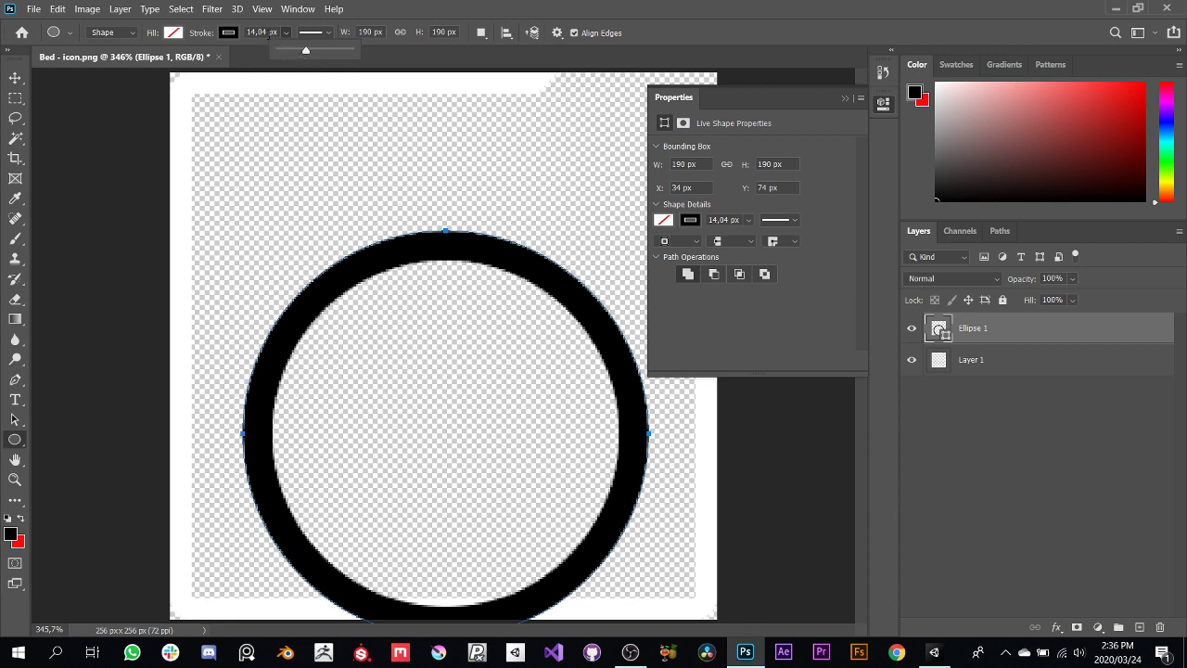
click(261, 33)
click(264, 33)
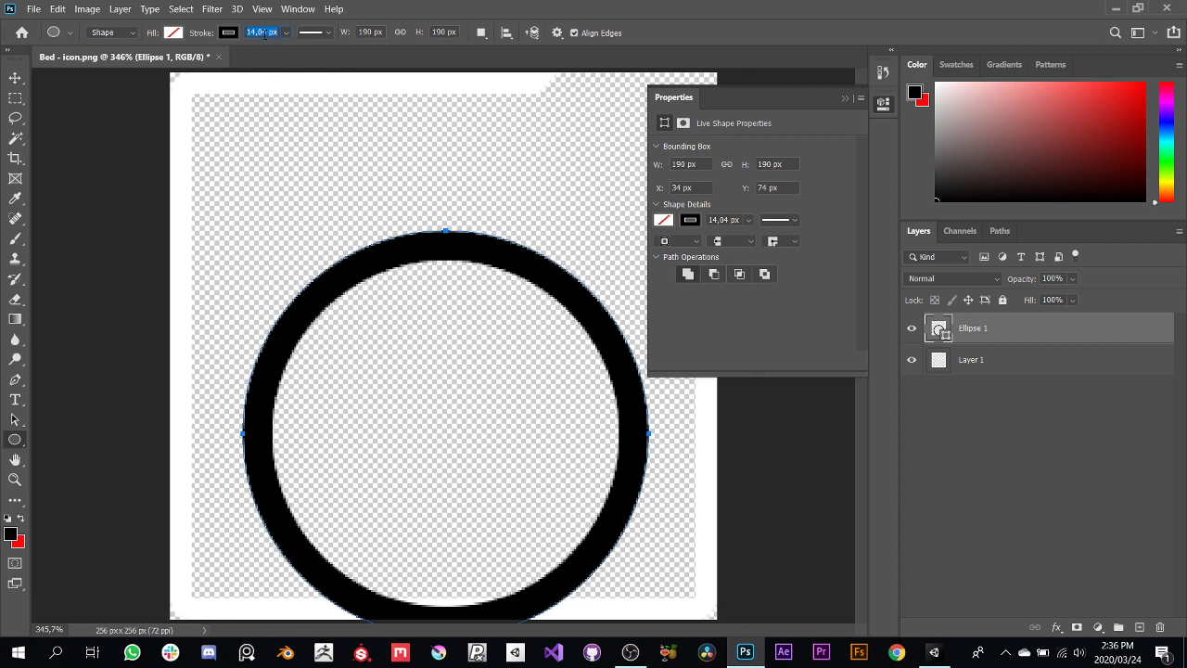
text(10)
key(Return)
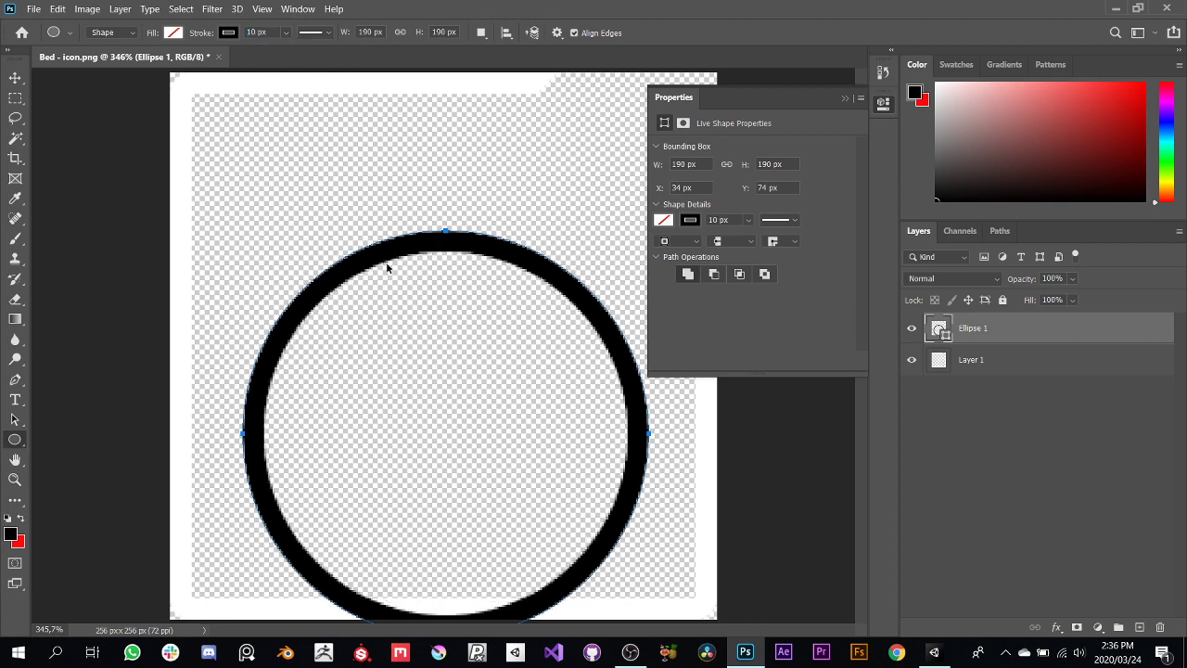
- Move the ring up inside the frame and scale it proportionally to about 88.6%, placing it near the frame's lower-left corner
drag(378, 264, 353, 205)
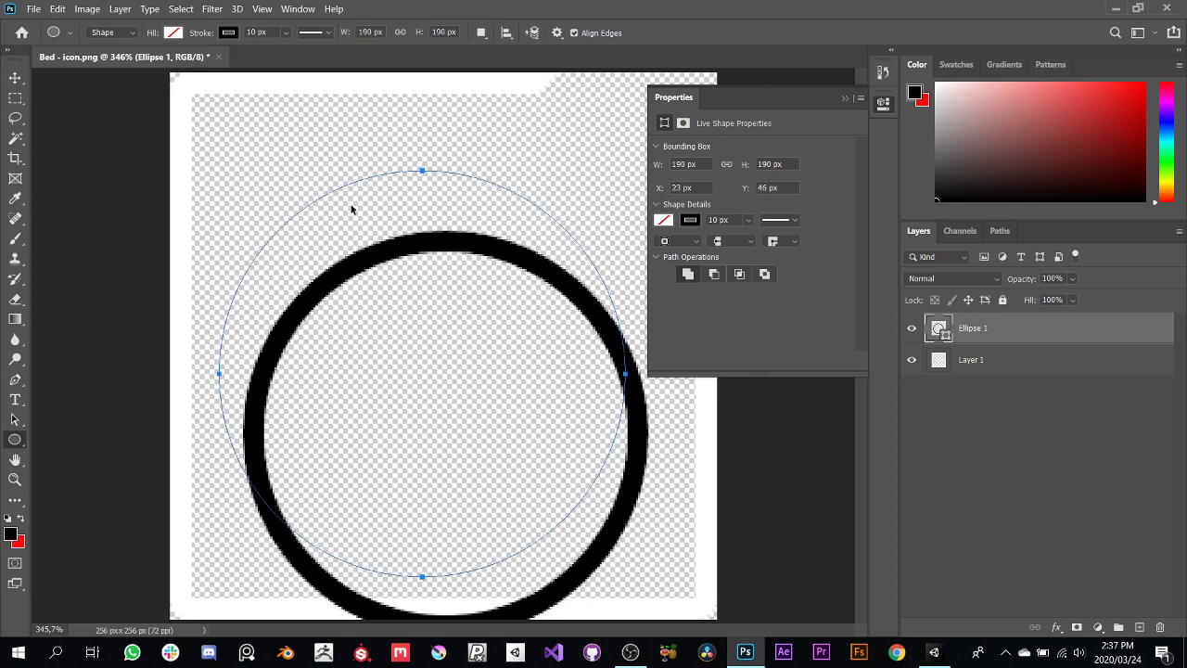
click(884, 106)
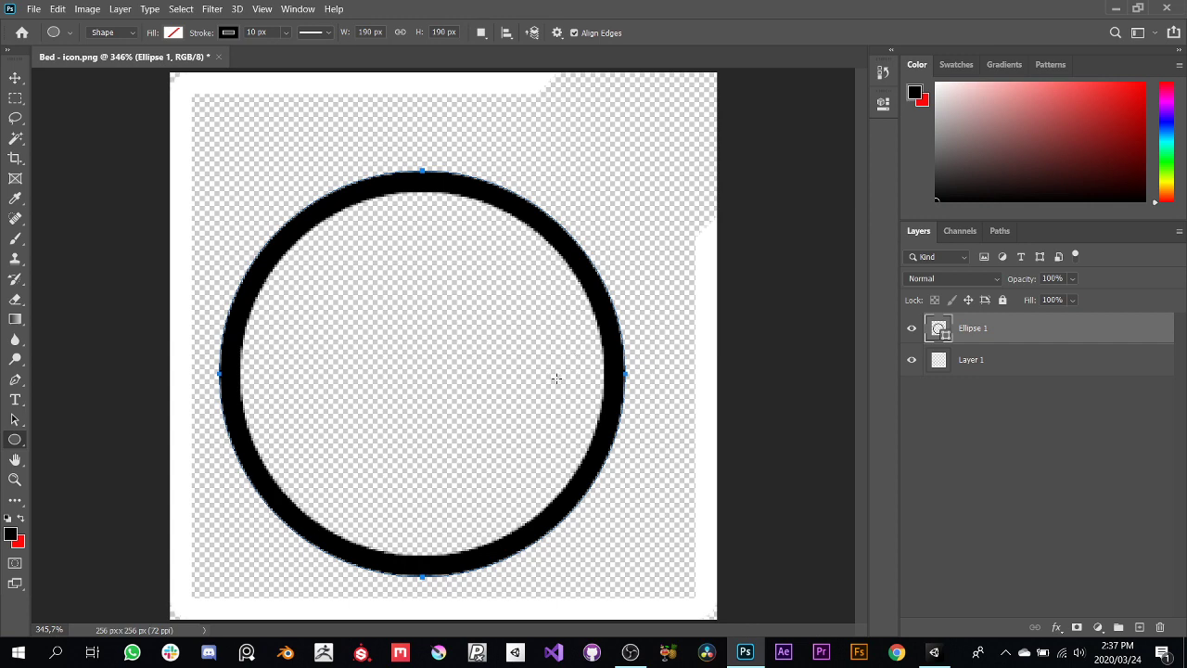
key(ctrl+t)
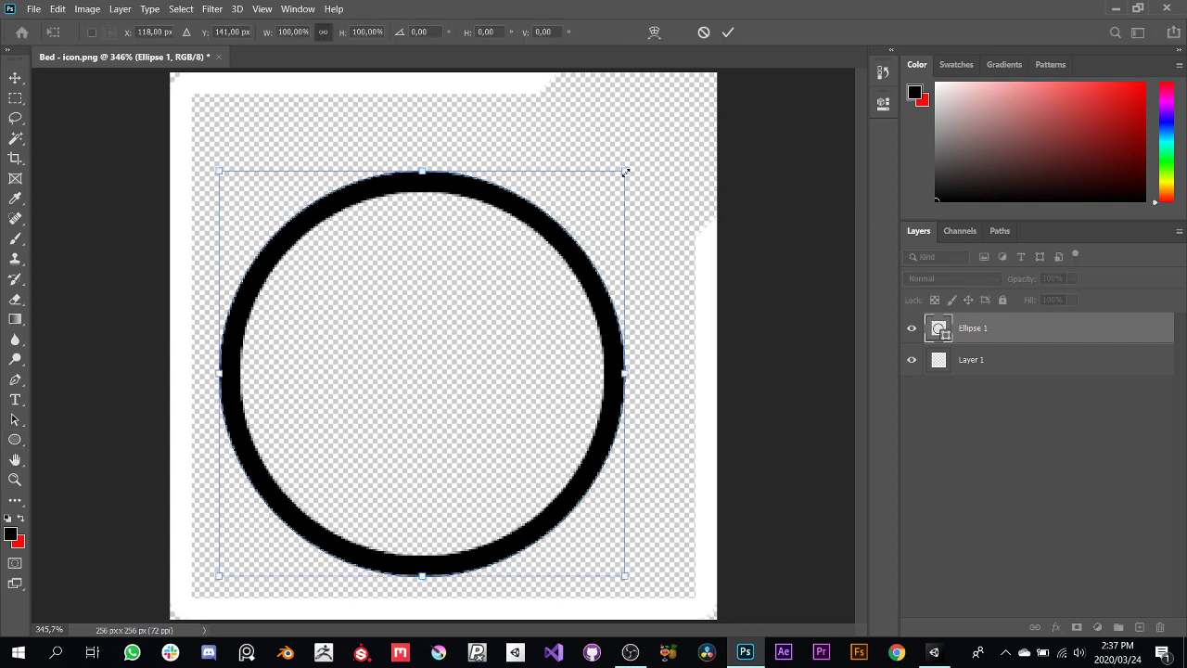
drag(626, 172, 579, 219)
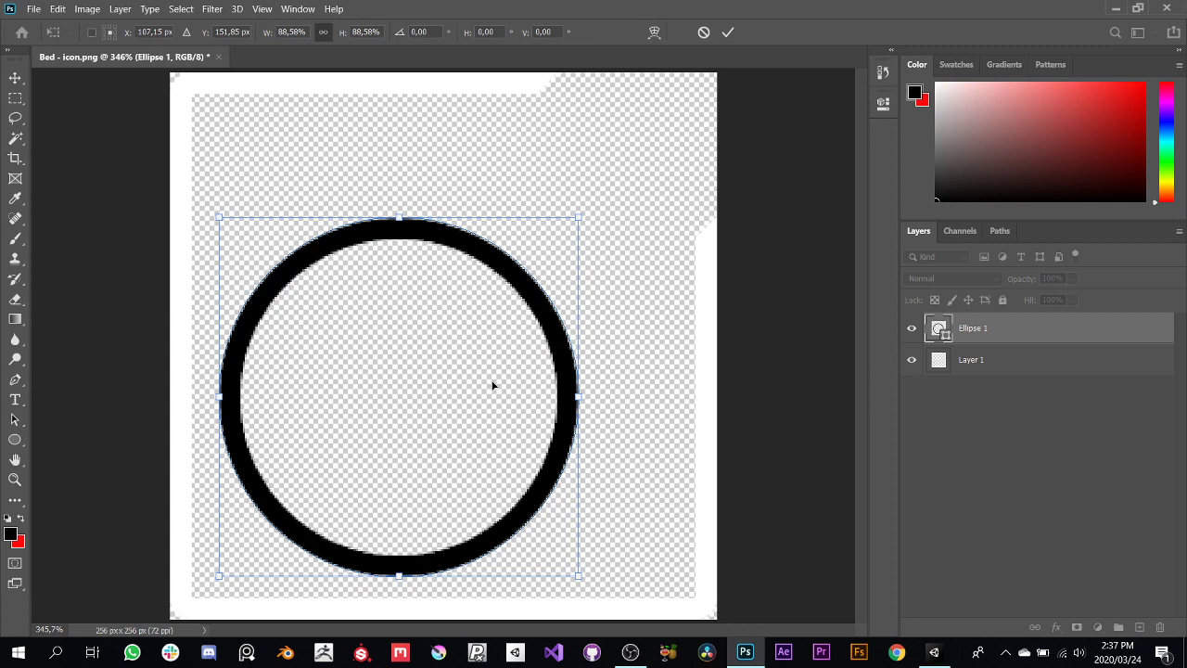
drag(493, 383, 498, 379)
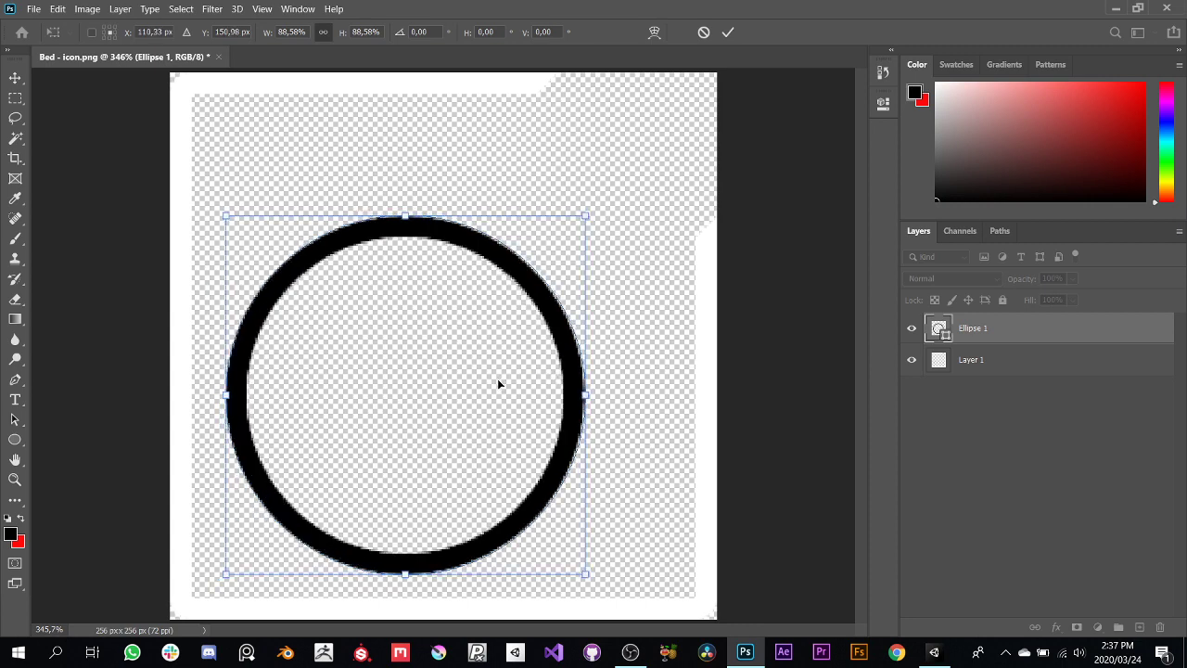
key(Return)
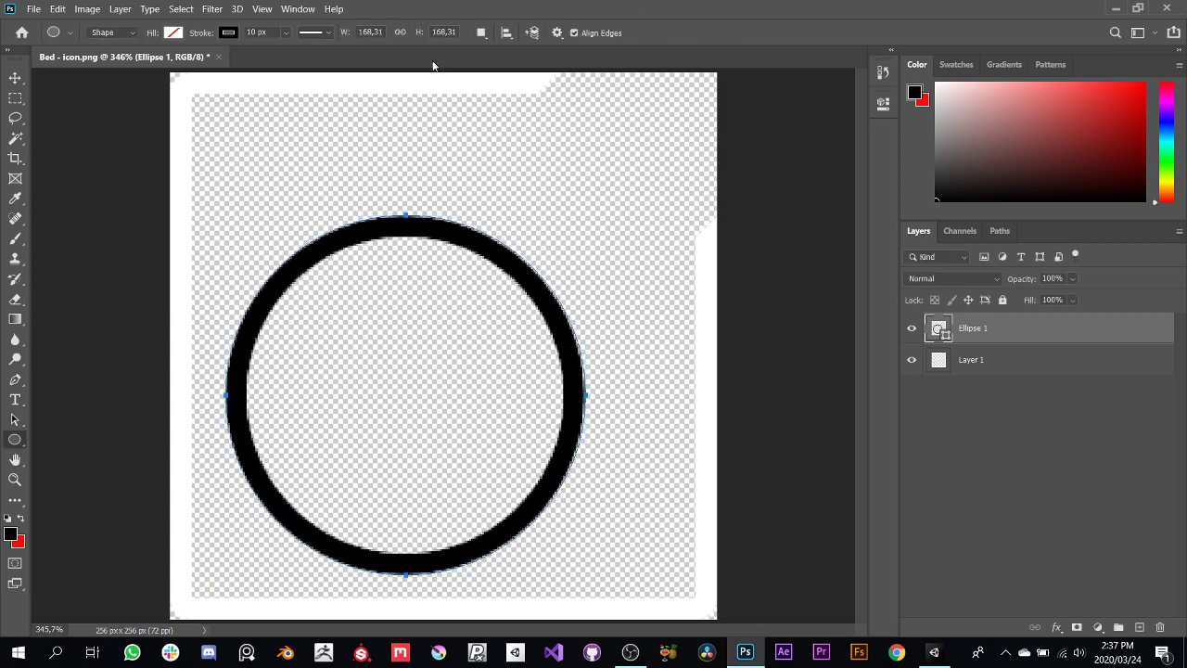
- Thicken the ring's stroke to about 12 px
click(285, 33)
drag(290, 52, 295, 53)
click(1039, 488)
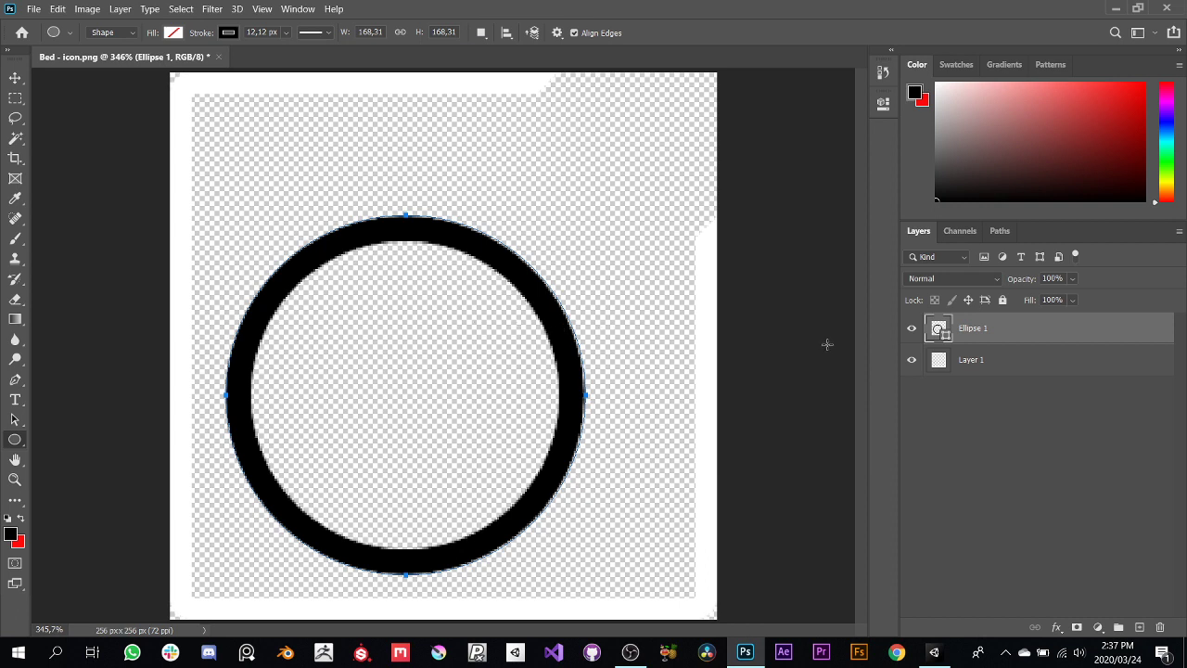
- Rasterize the ring's shape layer
click(330, 35)
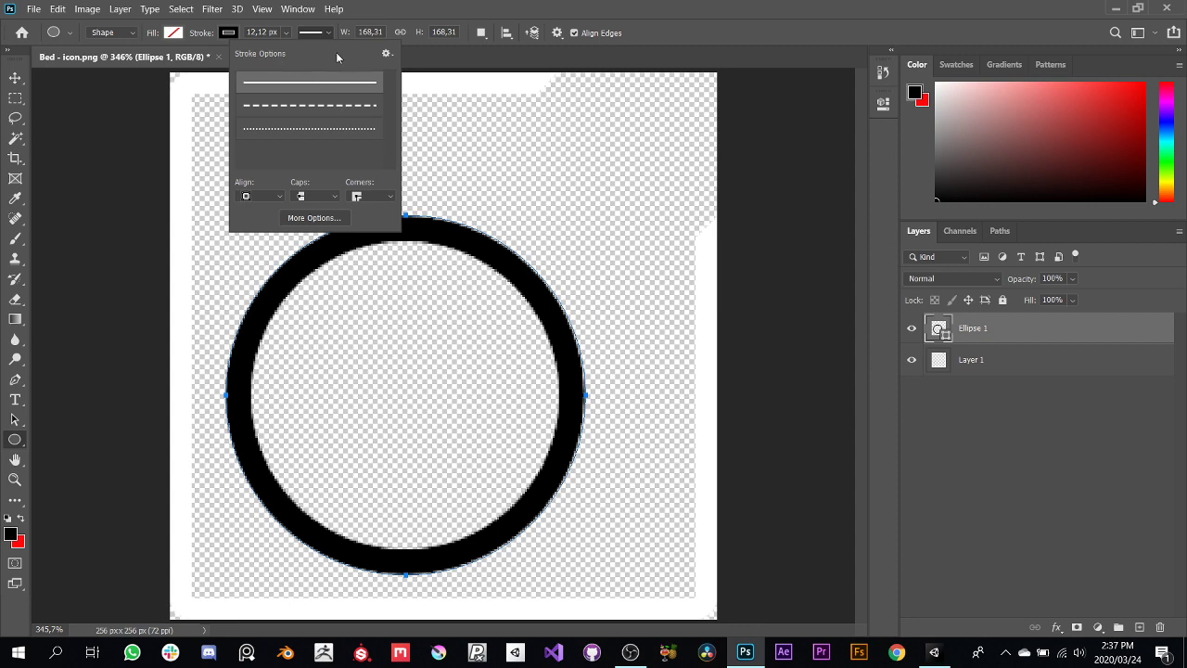
click(375, 11)
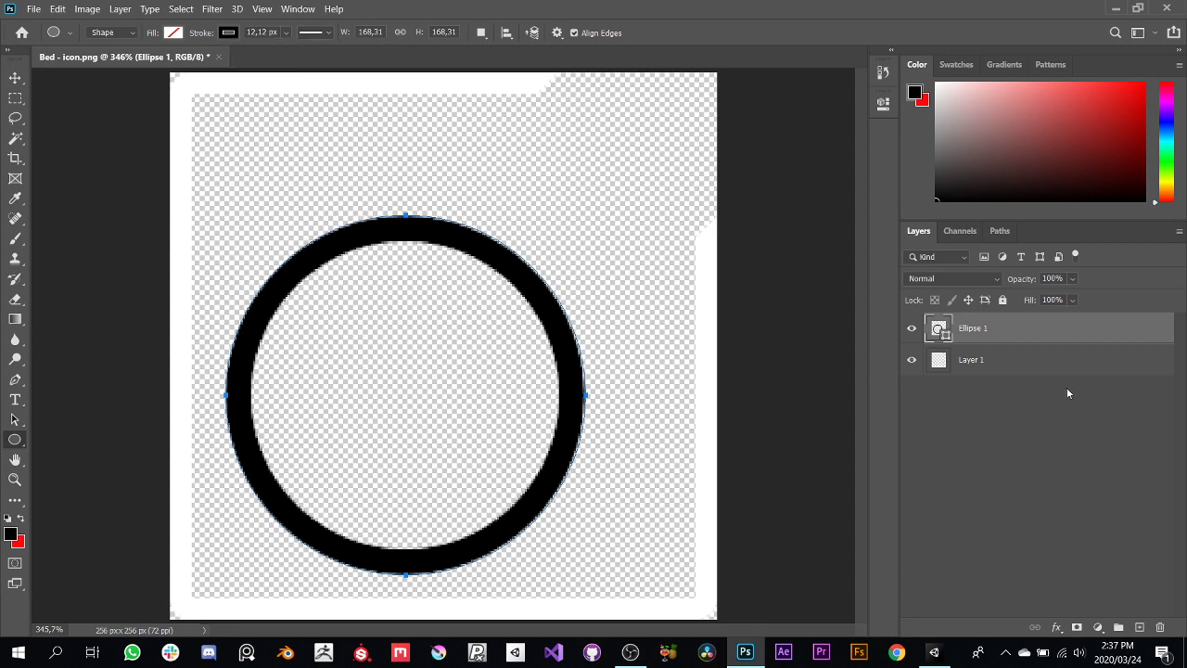
right_click(1009, 337)
click(879, 221)
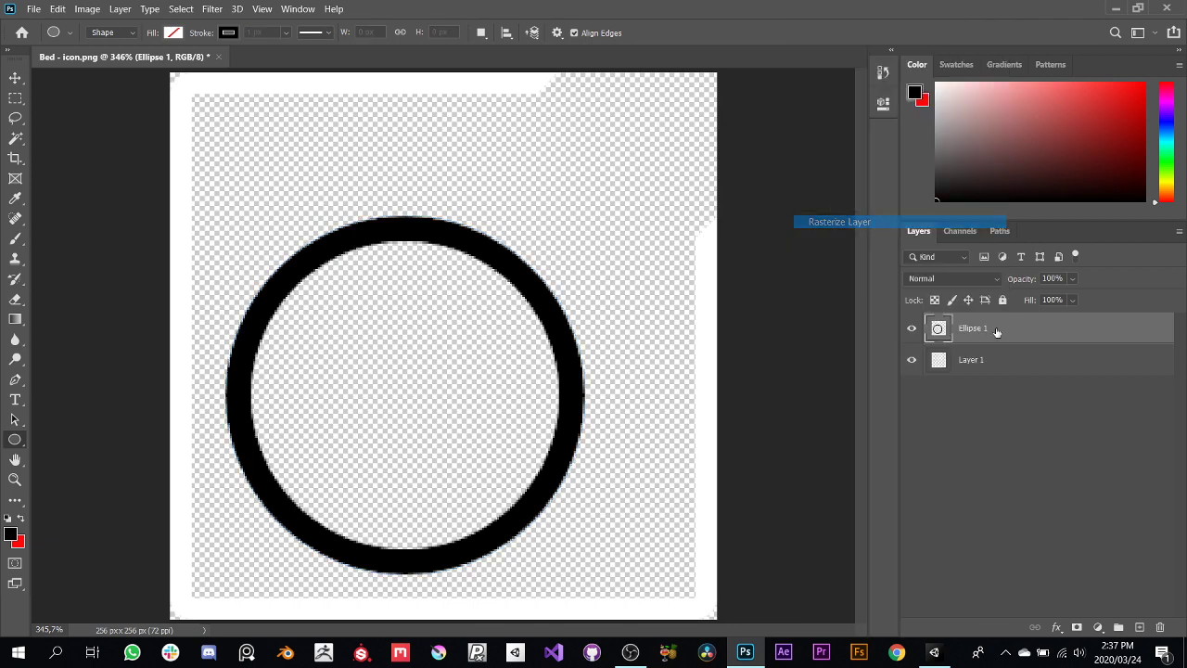
click(681, 380)
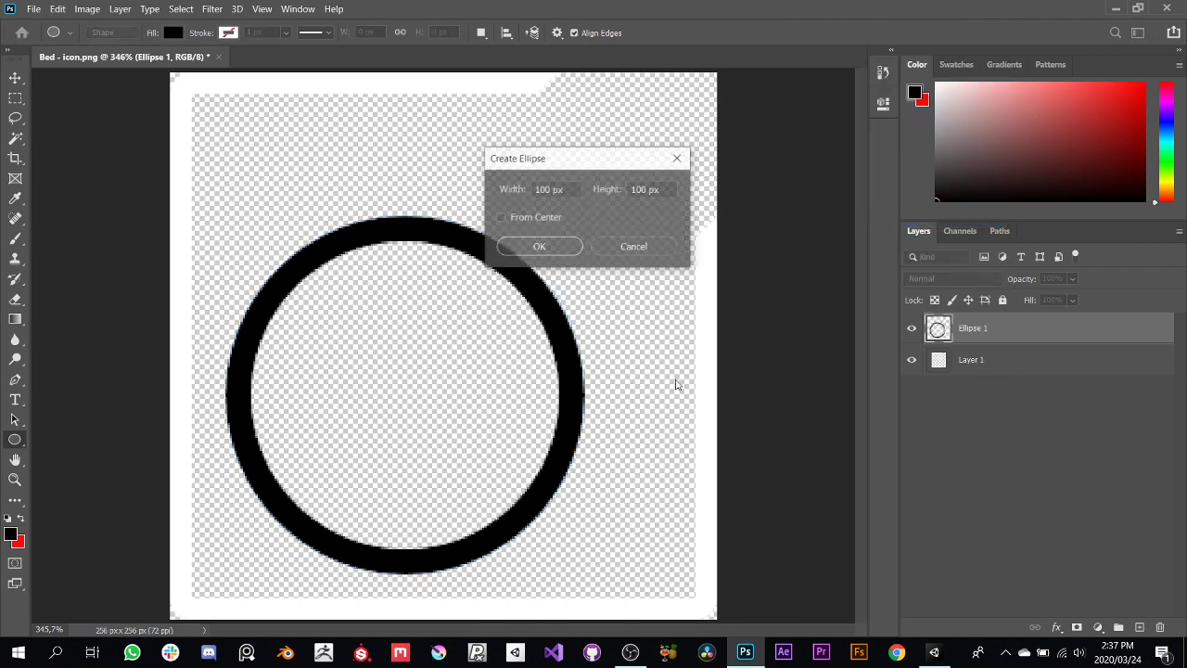
click(543, 248)
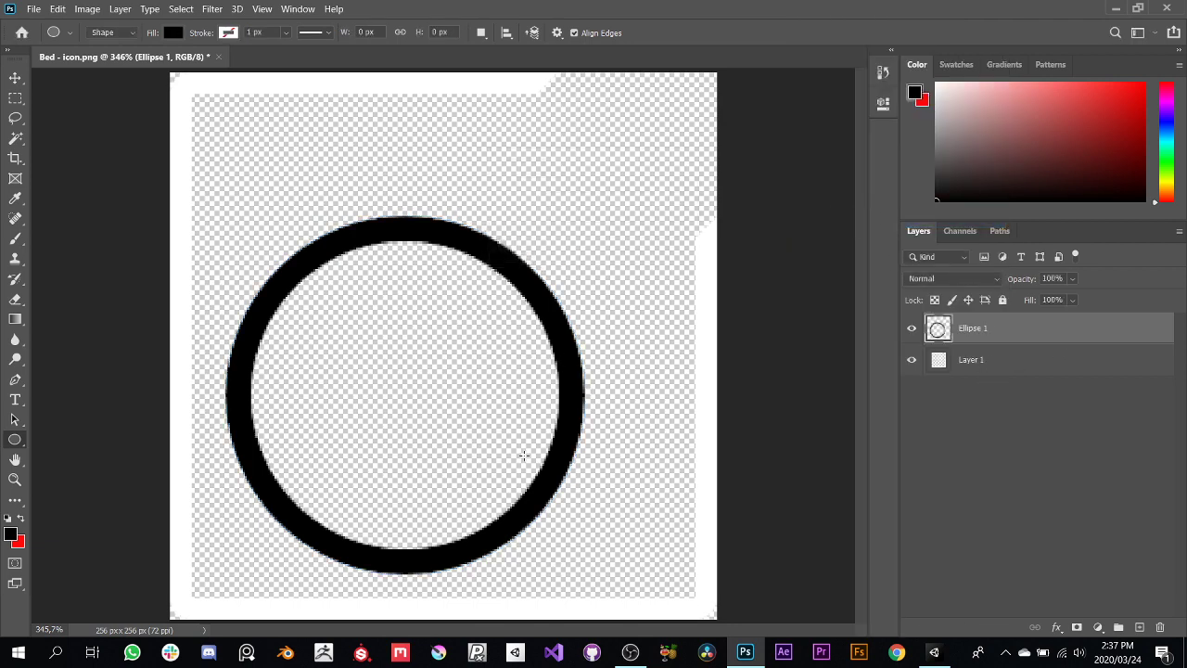
- Cut a gap in the right side of the ring by deleting a rectangular selection just below its upper-right arc
key(m)
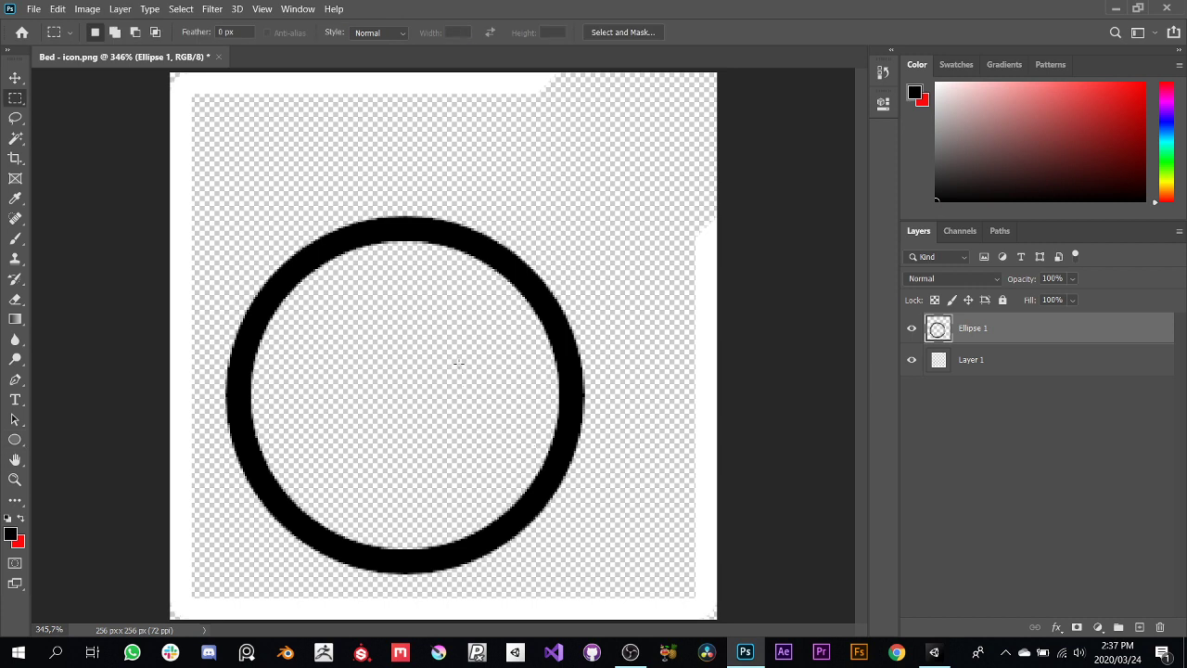
drag(460, 363, 664, 463)
key(Delete)
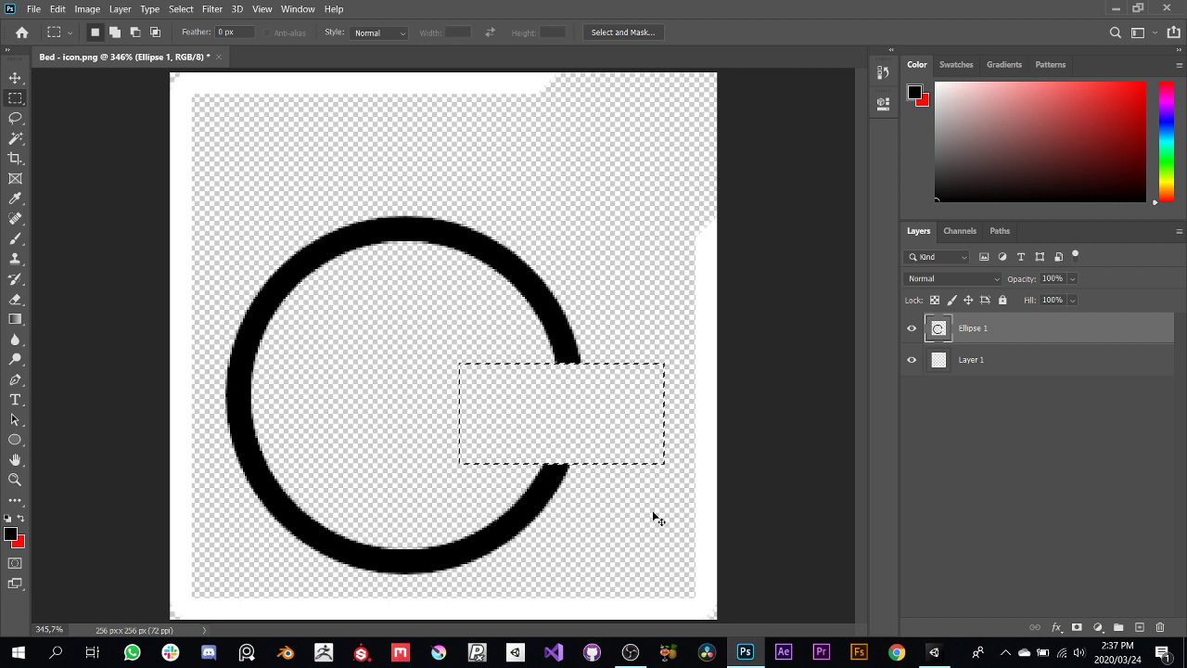
key(ctrl+d)
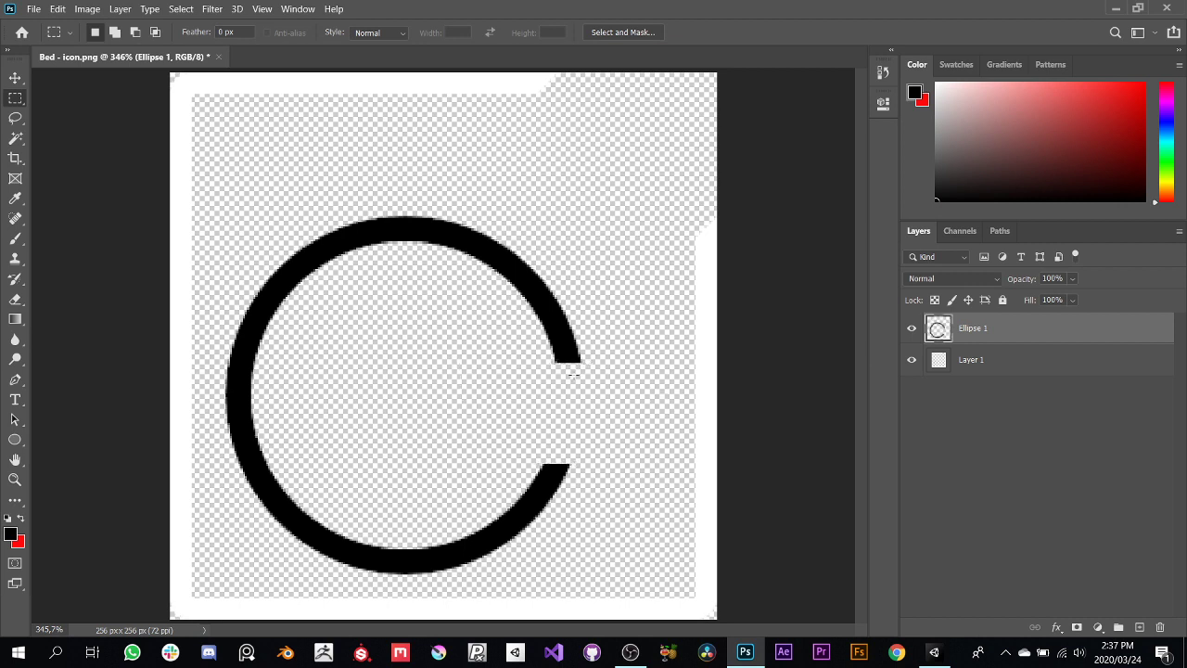
- Set up a hard round brush at 12 px for painting on the Ellipse 1 layer
key(b)
right_click(576, 366)
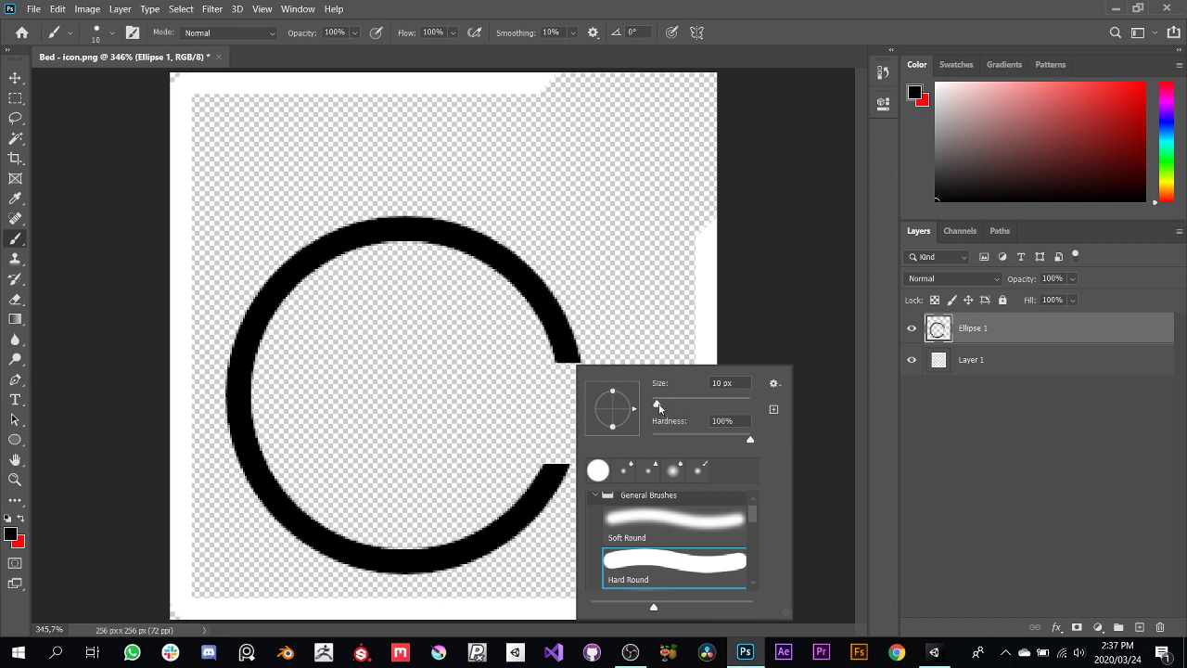
drag(659, 408, 661, 408)
click(970, 475)
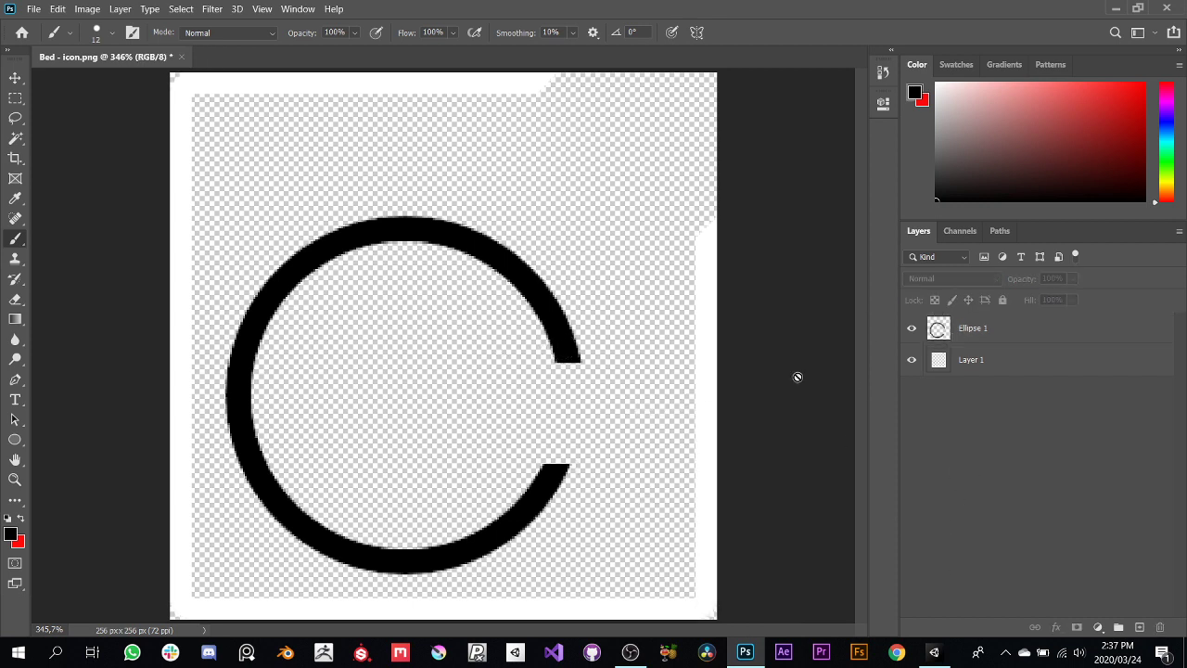
click(1006, 338)
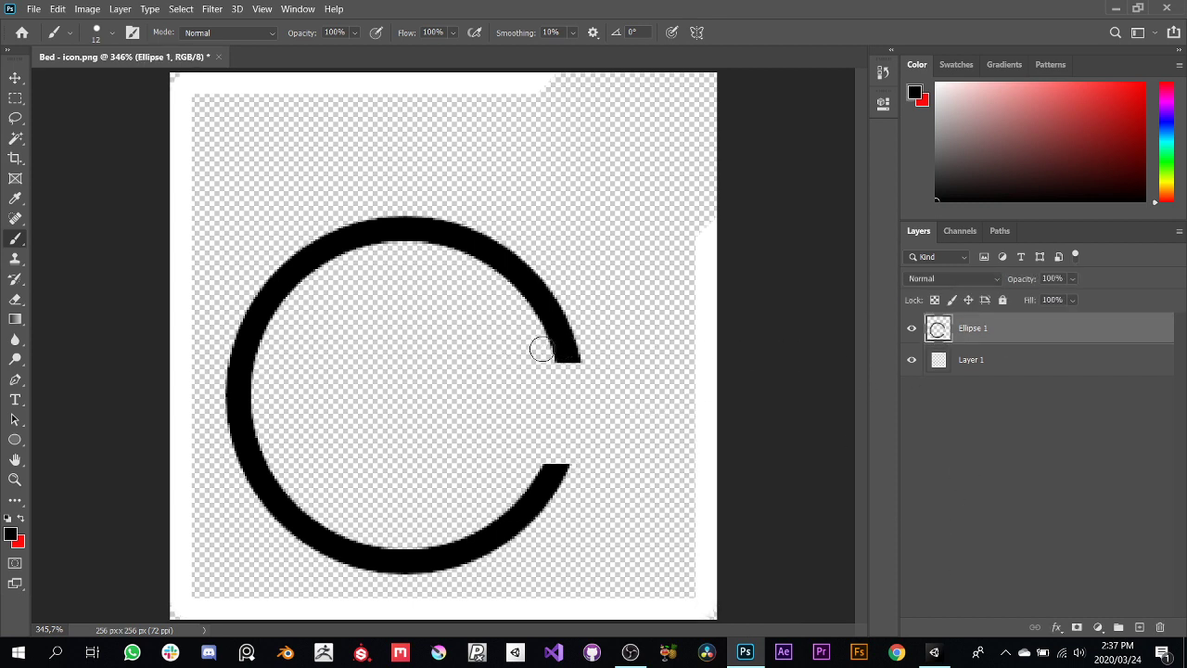
- Try painting a two-stroke arrowhead at the upper cut end of the ring, and undo the strokes
click(480, 350)
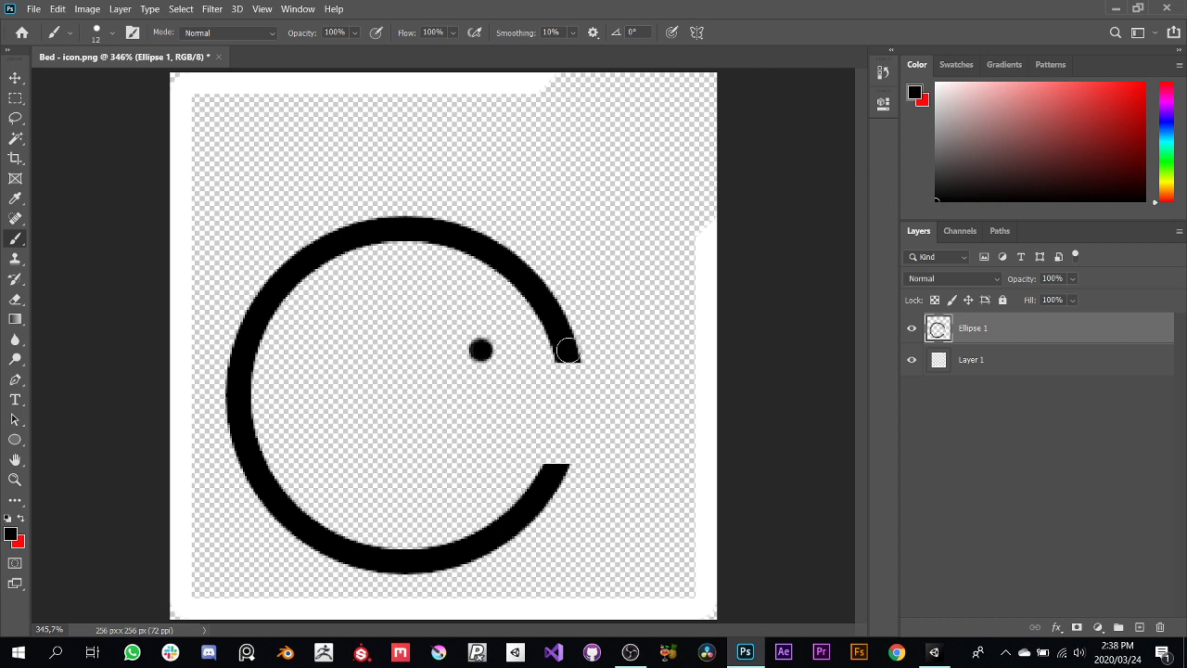
shift+click(569, 350)
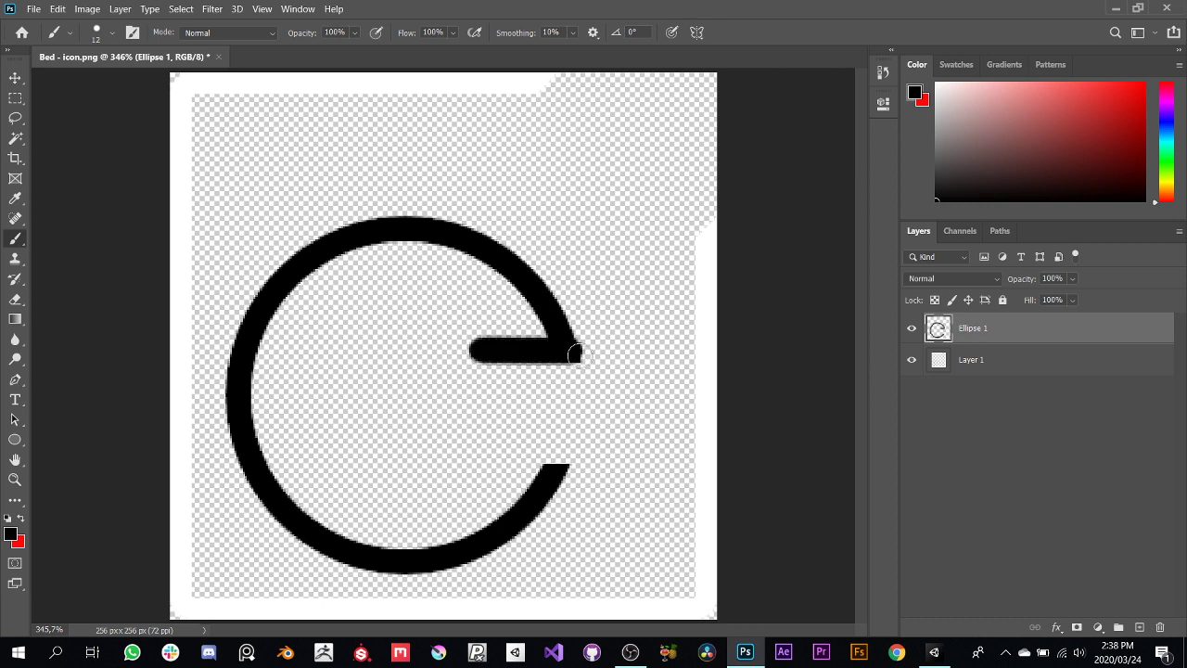
shift+click(579, 261)
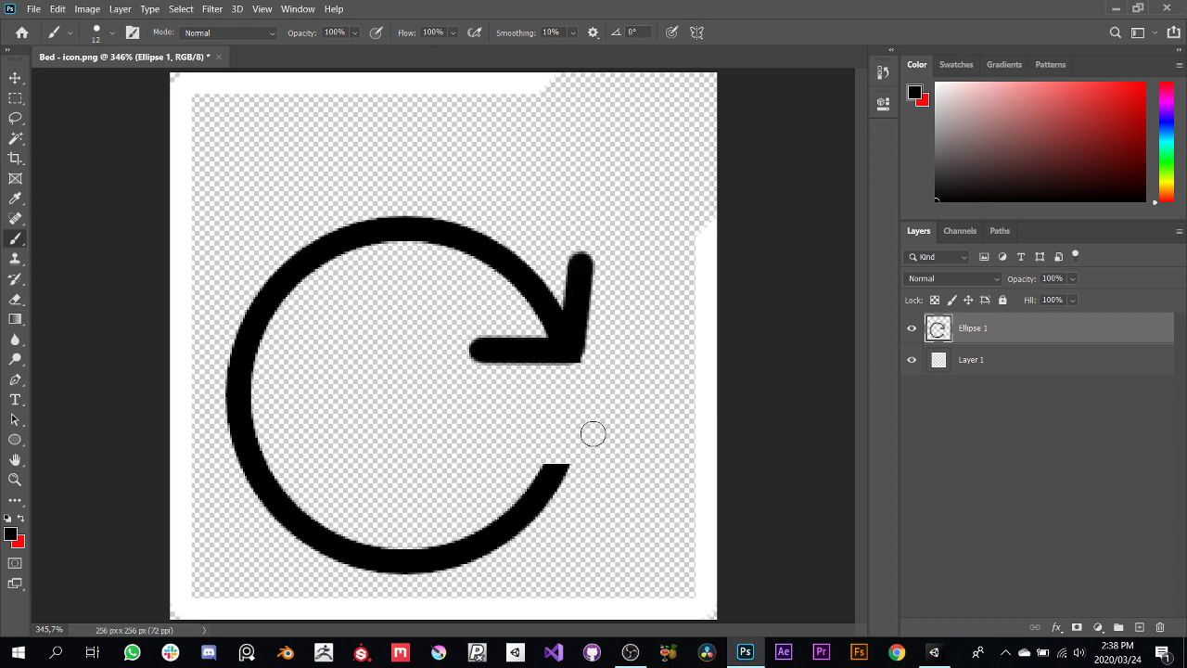
key(ctrl+z)
key(ctrl+z)
key(ctrl+z)
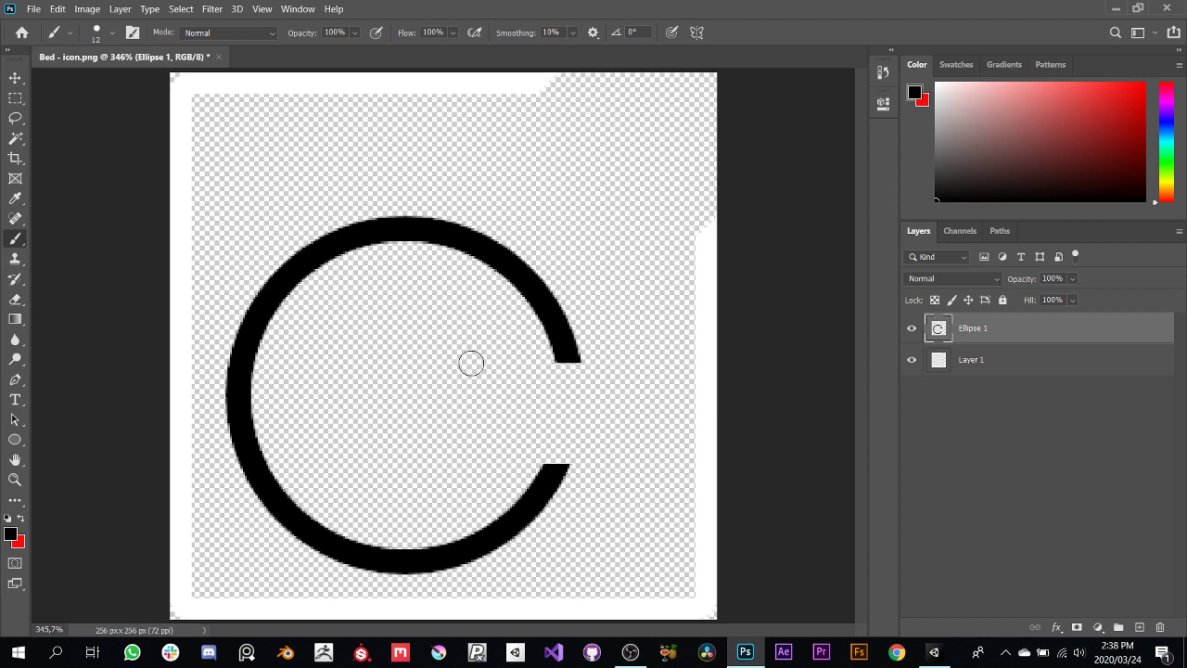
- Paint an arrowhead at the ring's upper cut end with one horizontal and one near-vertical straight stroke
click(471, 351)
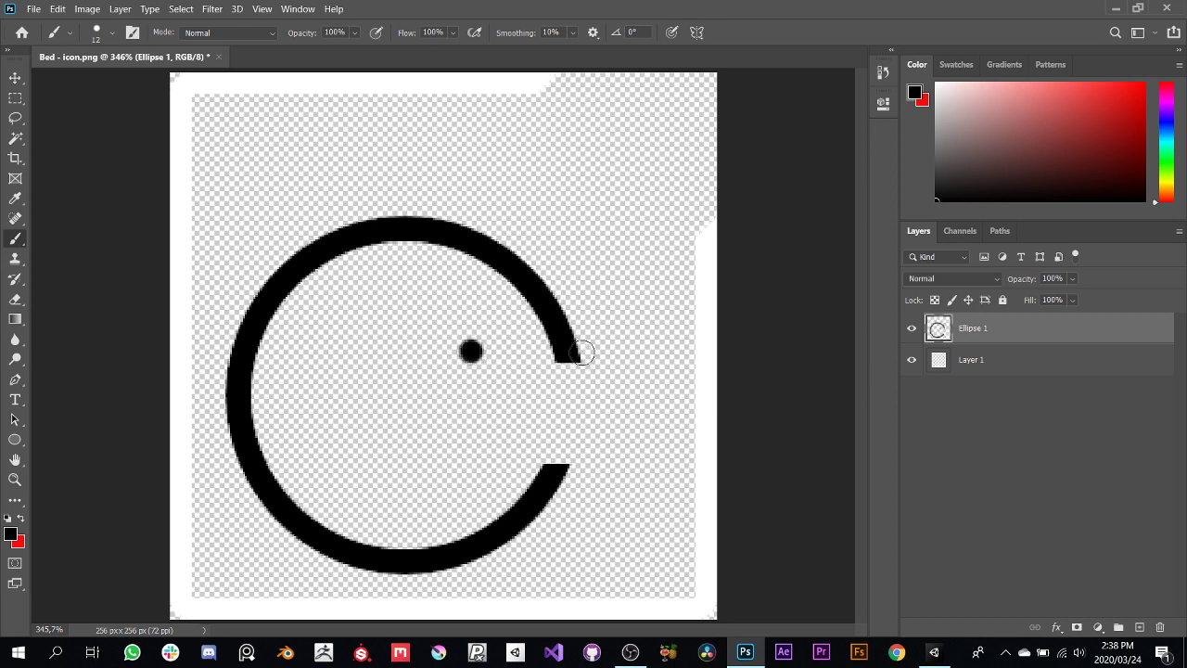
shift+click(573, 352)
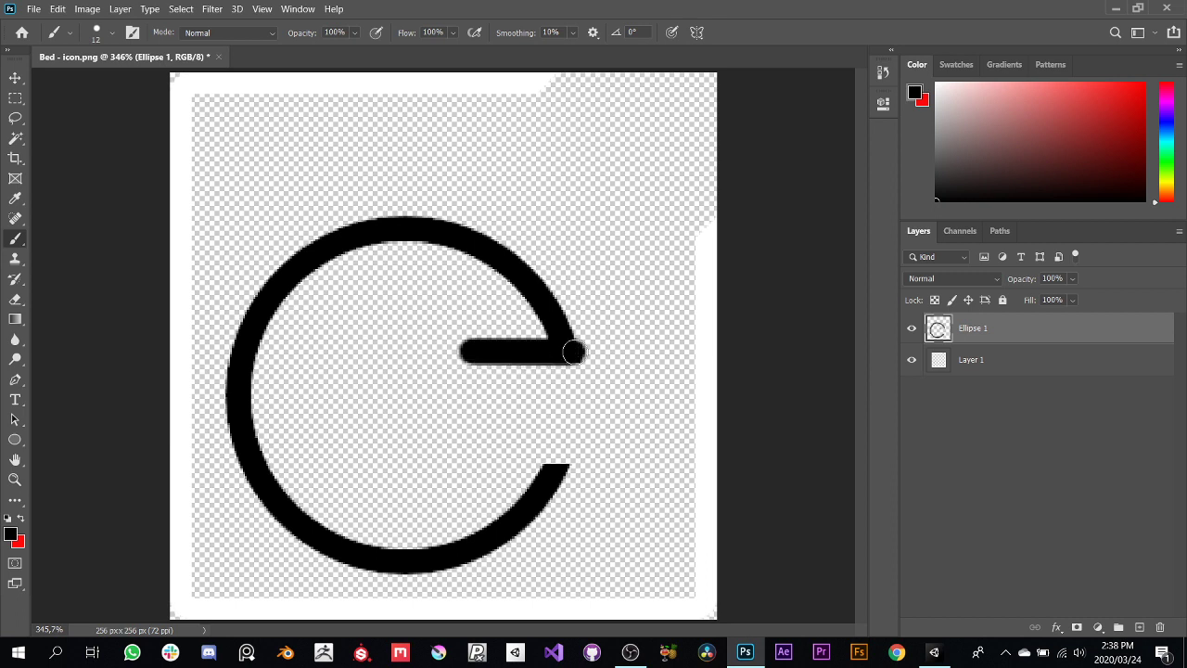
shift+click(579, 250)
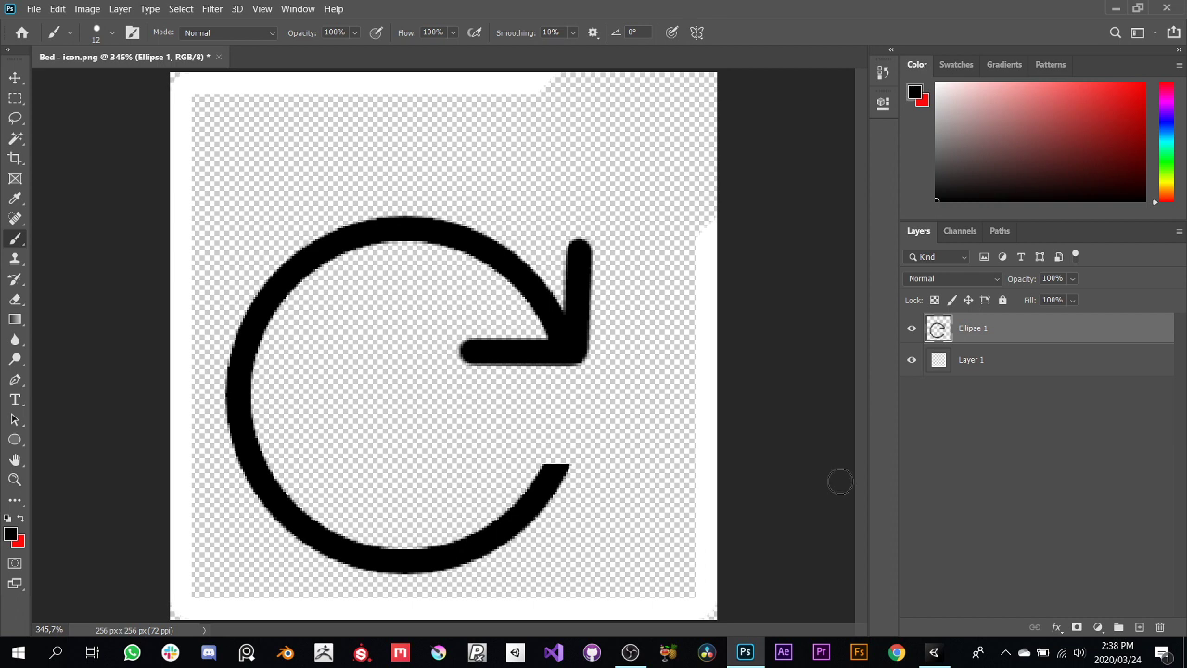
- Invert the Ellipse 1 layer's colours so the circular arrow is white
click(1020, 489)
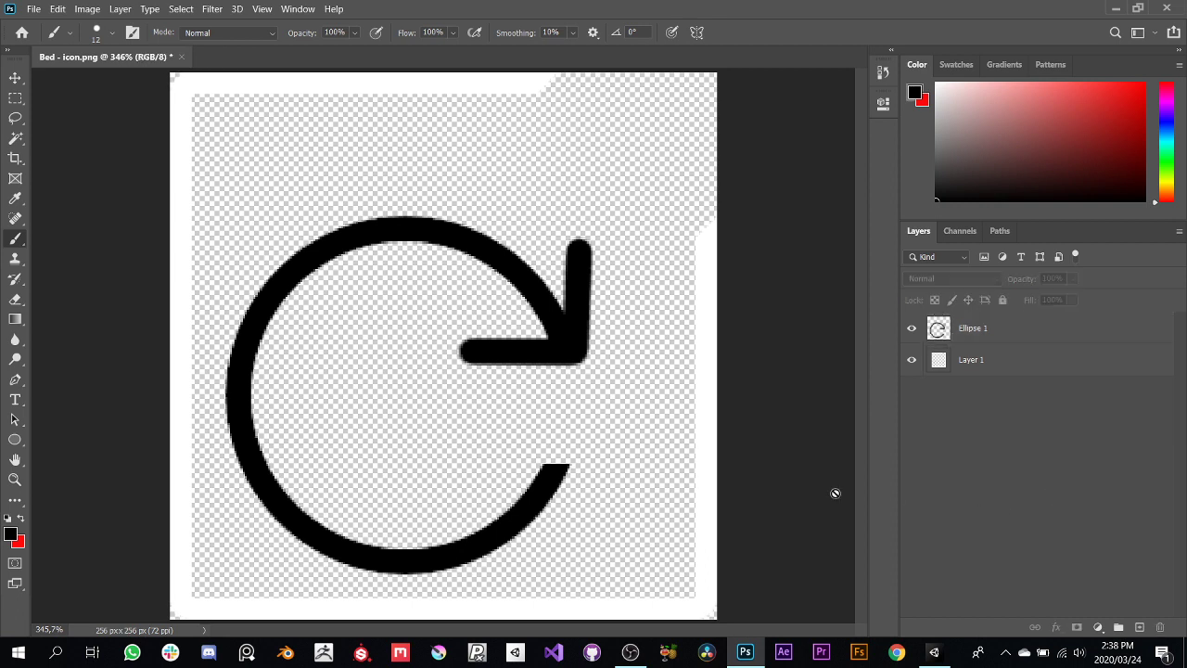
click(1010, 334)
key(ctrl+i)
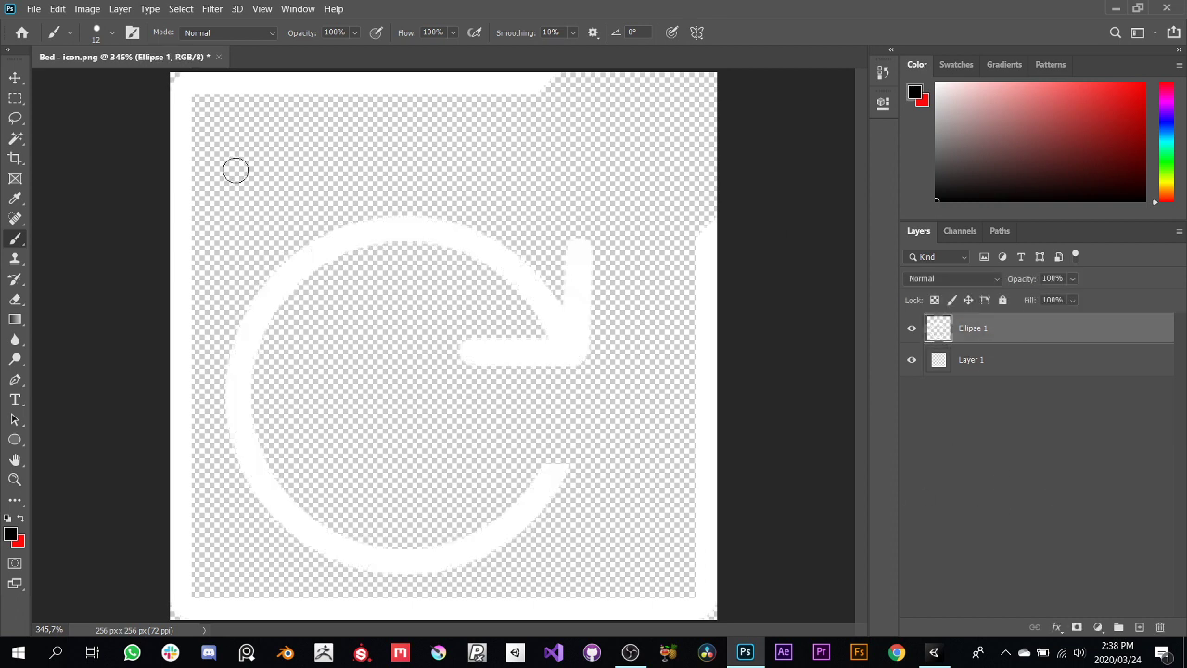
- Save the icon as a PNG named "Restart - icon" in the UI folder
key(ctrl+shift+s)
text(Restart - icon)
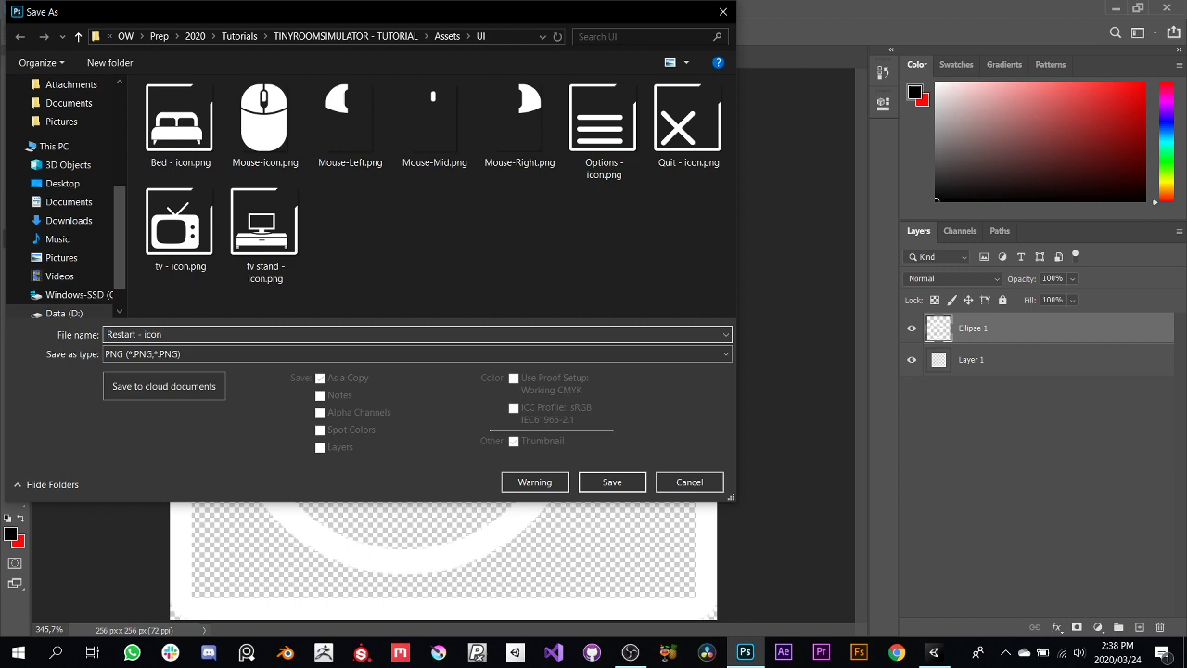
key(Return)
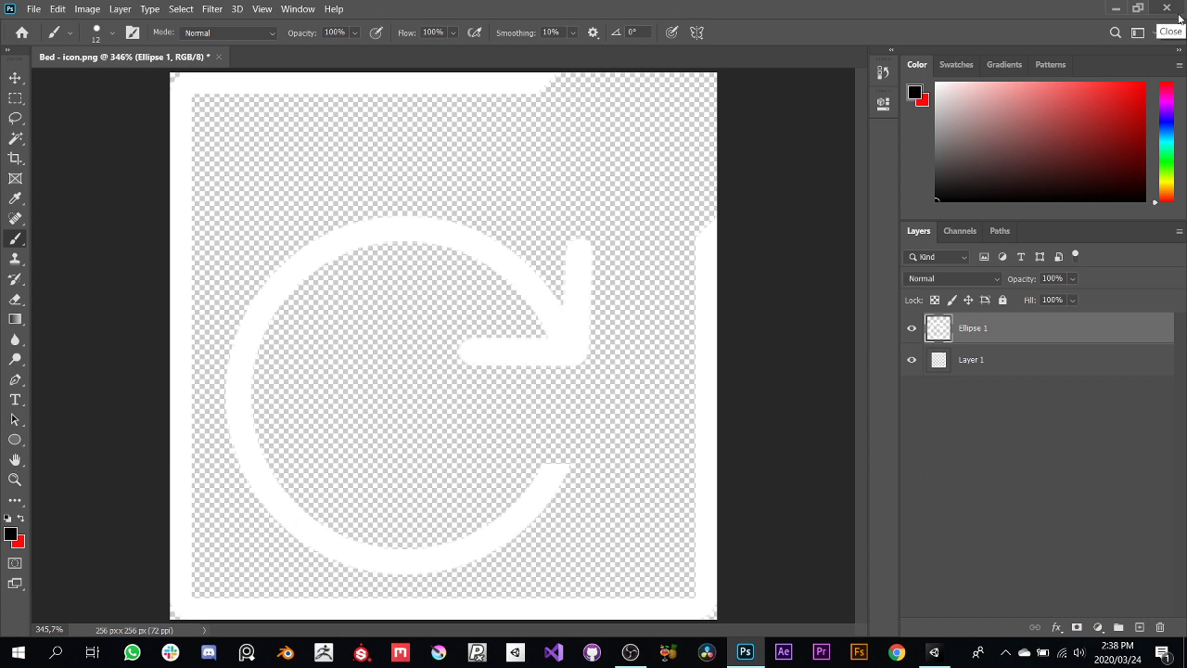
- Erase the circular arrow from the Ellipse 1 layer with a rectangular selection, keeping the white frame
click(988, 492)
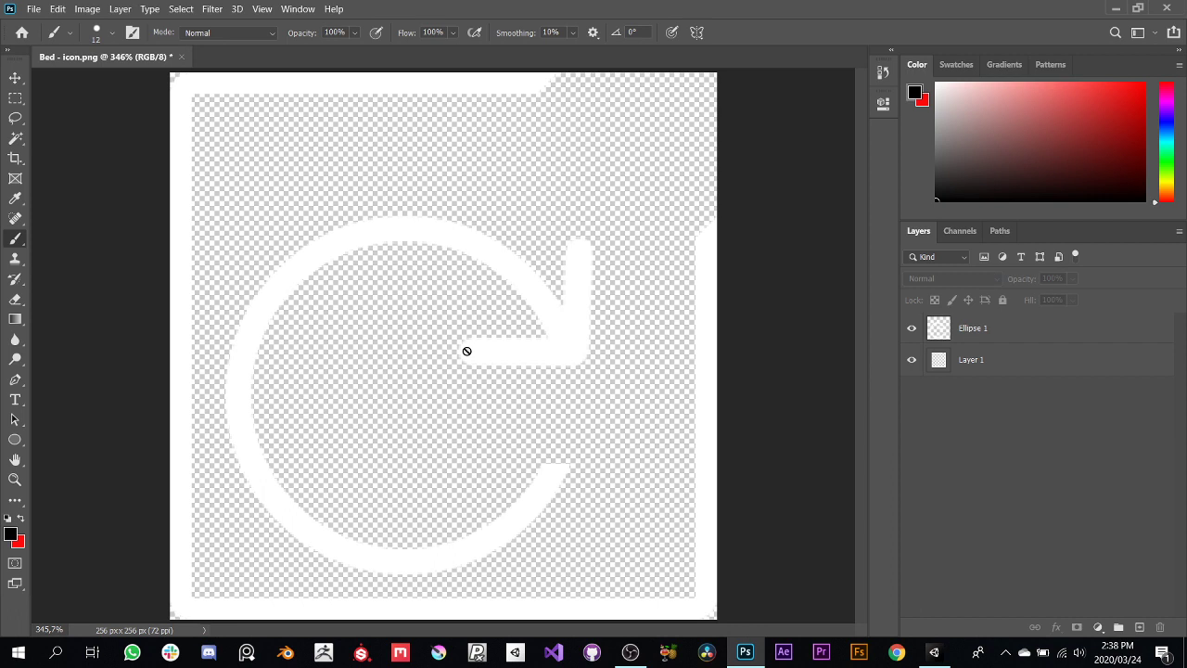
key(m)
drag(215, 189, 641, 588)
click(1025, 330)
key(Delete)
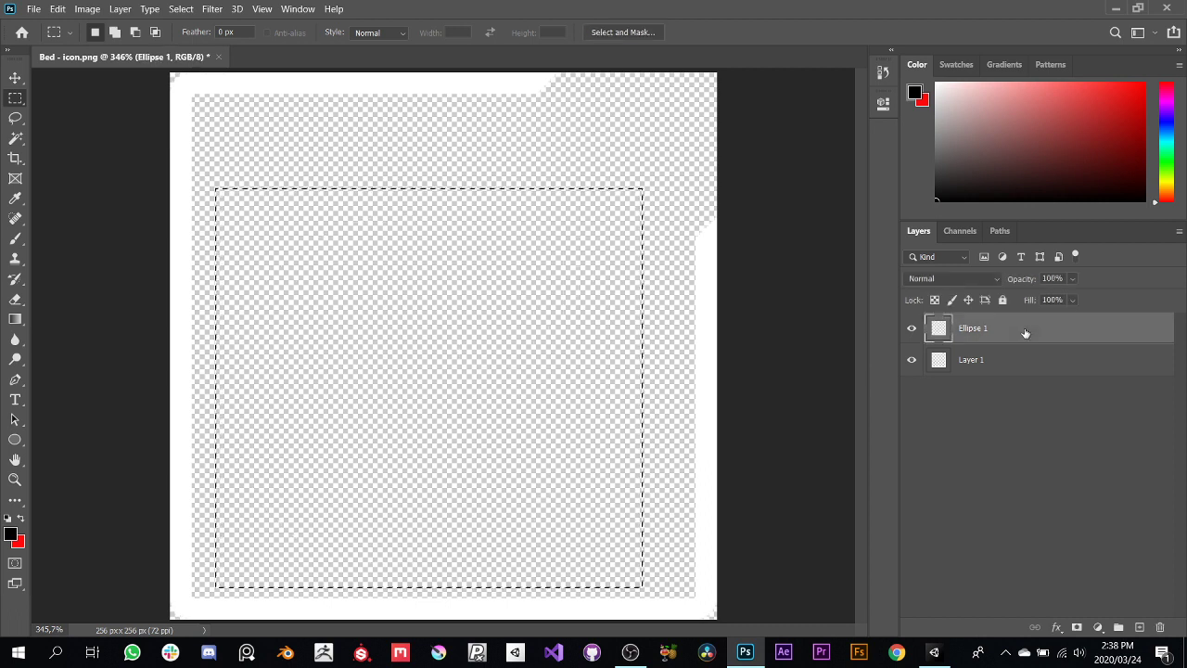
key(ctrl+d)
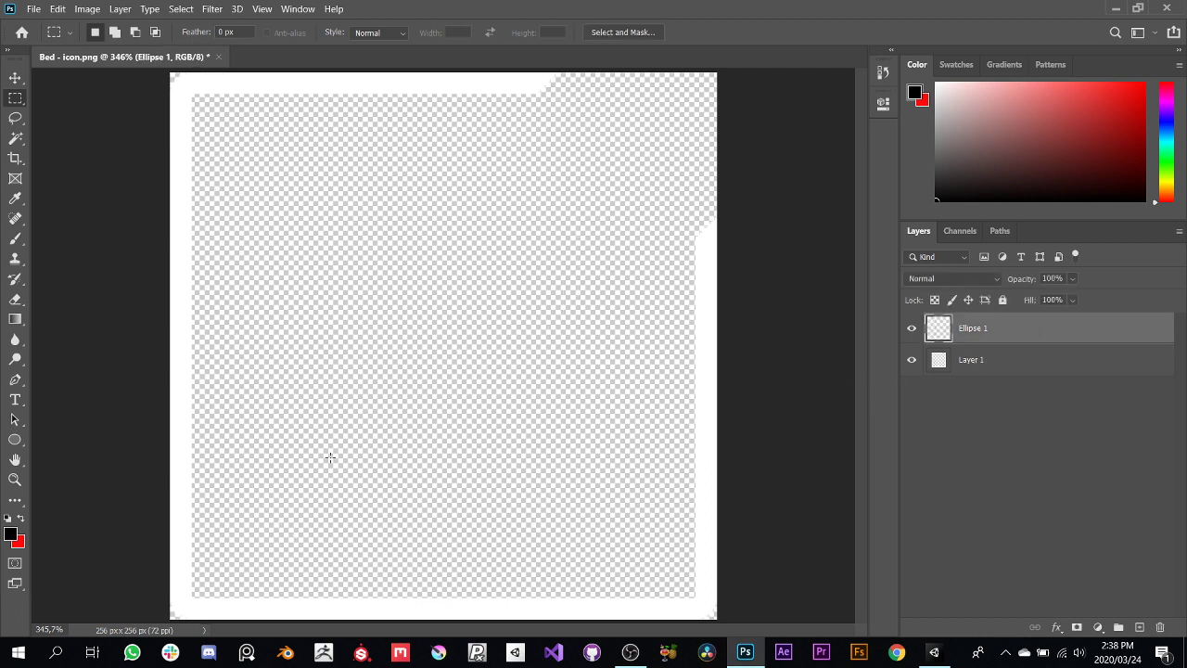
- Paint a wide upward-pointing chevron across the lower part of the frame using two straight brush strokes
key(b)
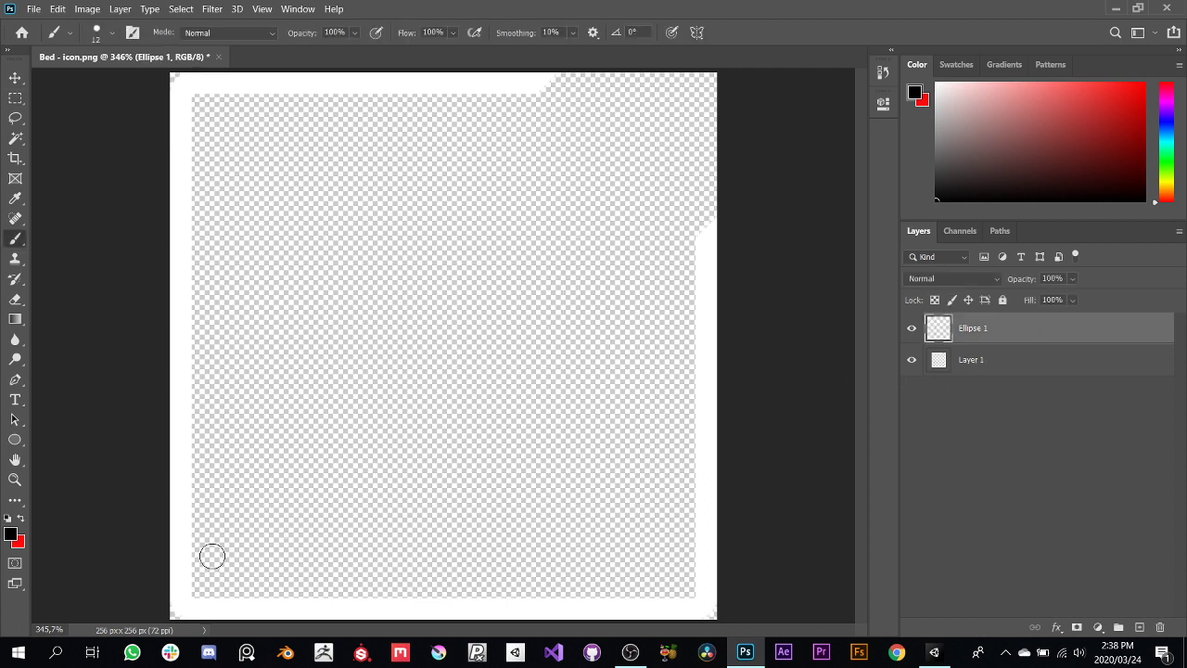
click(222, 557)
shift+click(439, 444)
shift+click(637, 566)
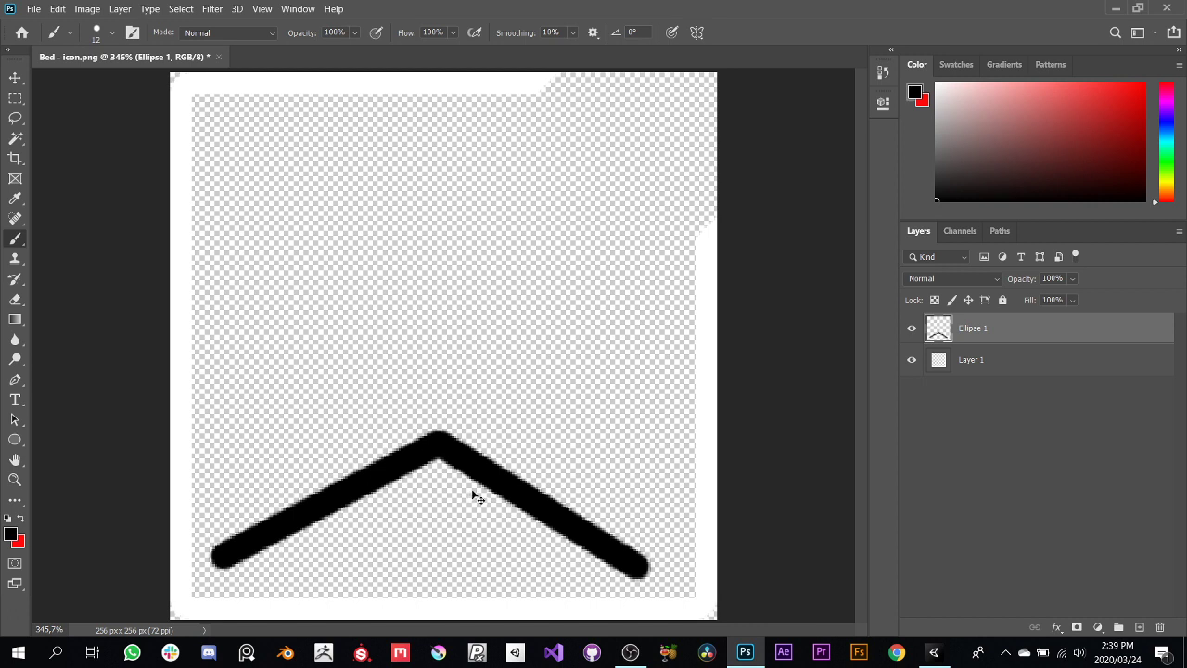
- Copy the chevron onto a new layer and place the copy above the original with a clear gap between them
key(m)
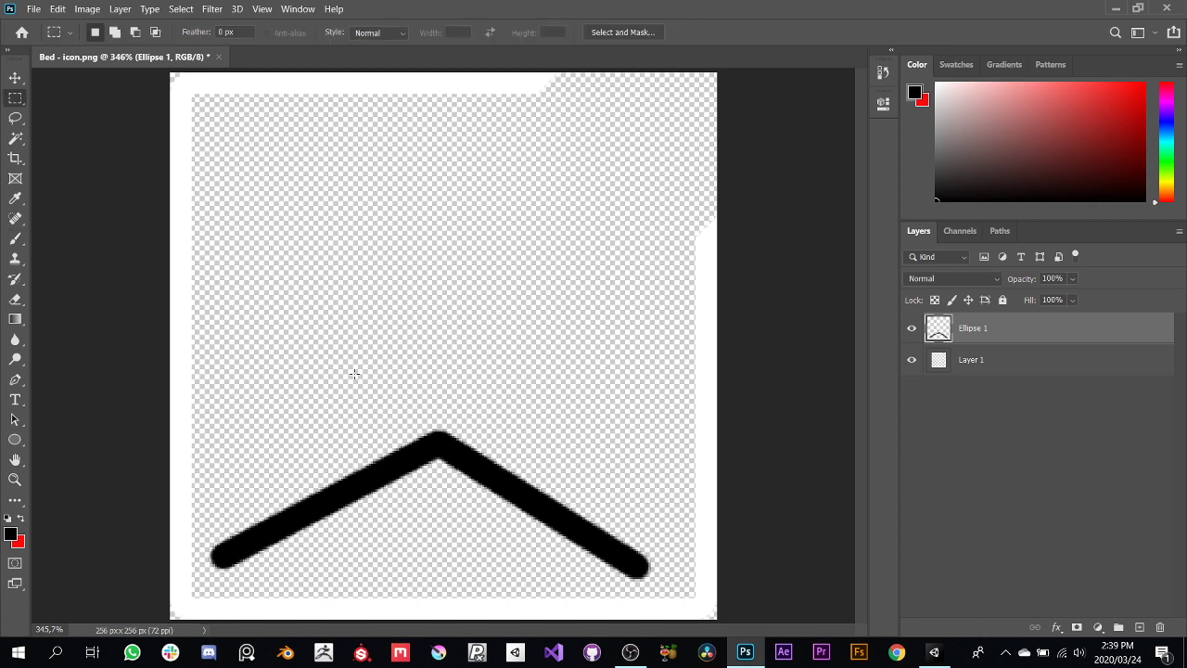
drag(215, 400, 539, 576)
key(ctrl+d)
mouse_move(202, 385)
mouse_down()
mouse_move(434, 501)
mouse_move(668, 588)
mouse_up()
key(ctrl+j)
key(ctrl+Up)
key(ctrl+Up)
key(ctrl+Up)
key(ctrl+Up)
key(ctrl+Up)
key(ctrl+Up)
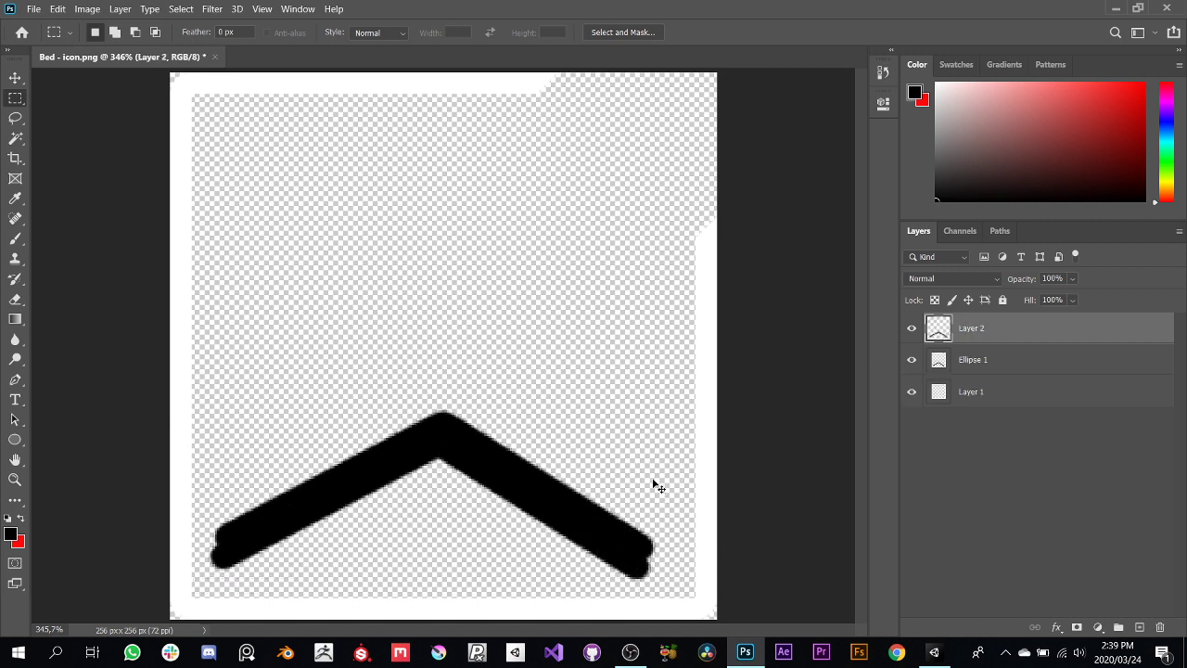
ctrl+drag(506, 459, 507, 387)
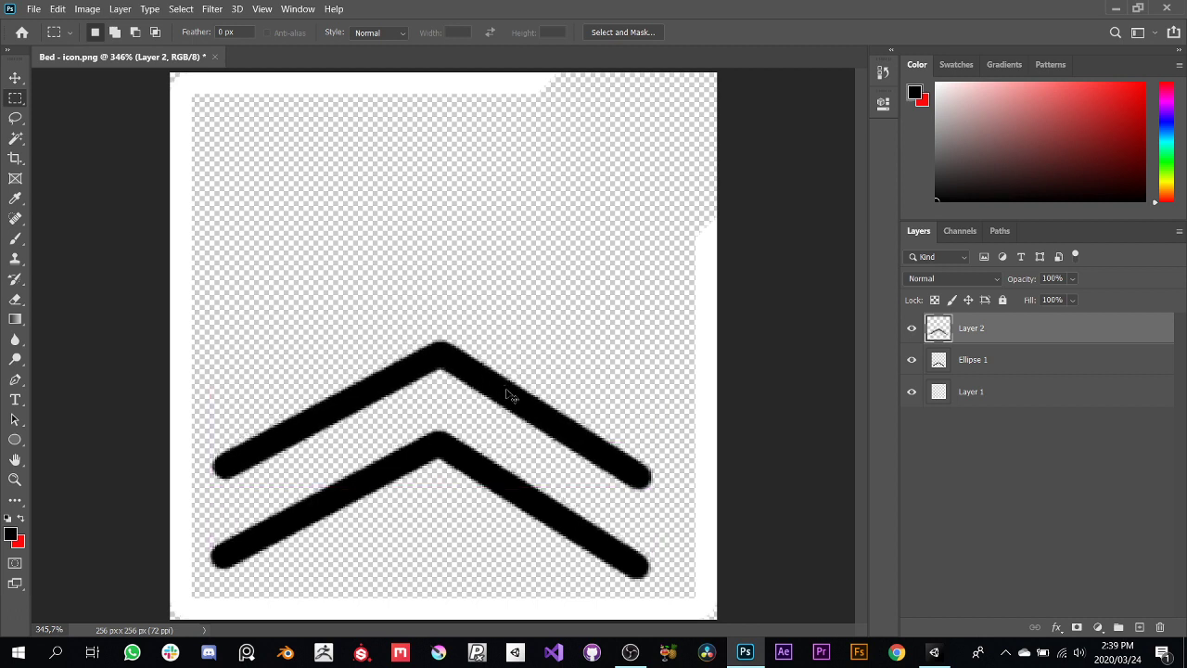
- Paste a third chevron and align it above the other two with matching spacing
key(ctrl+v)
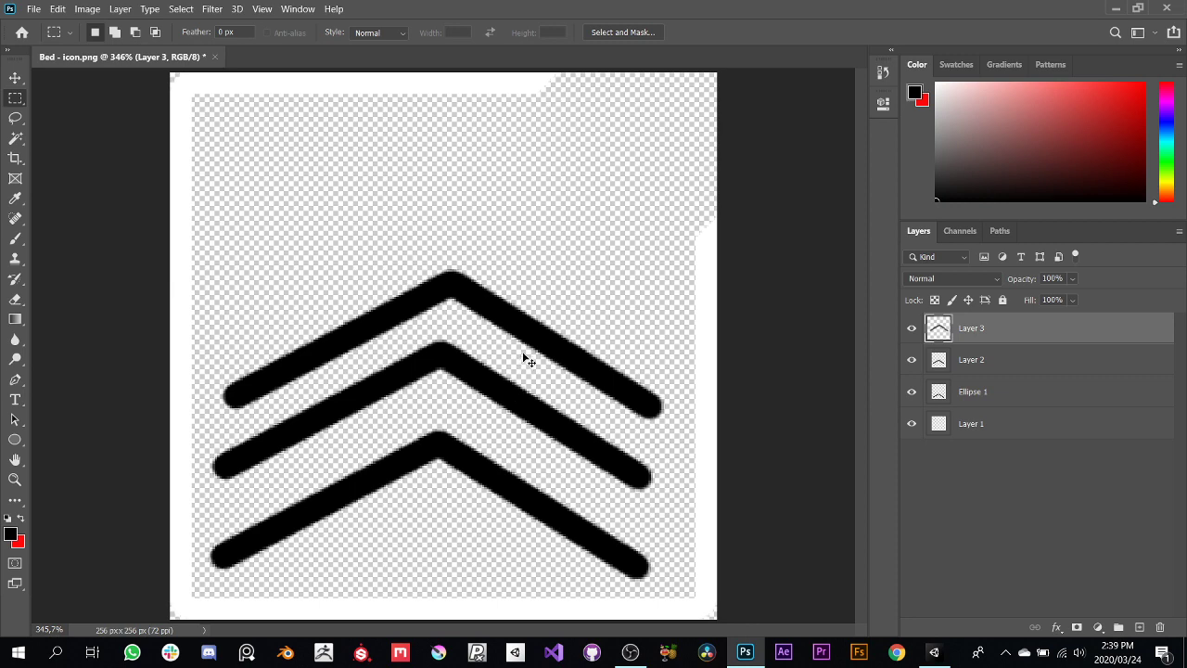
mouse_move(522, 339)
ctrl+mouse_down()
mouse_move(519, 261)
mouse_move(529, 337)
ctrl+mouse_up()
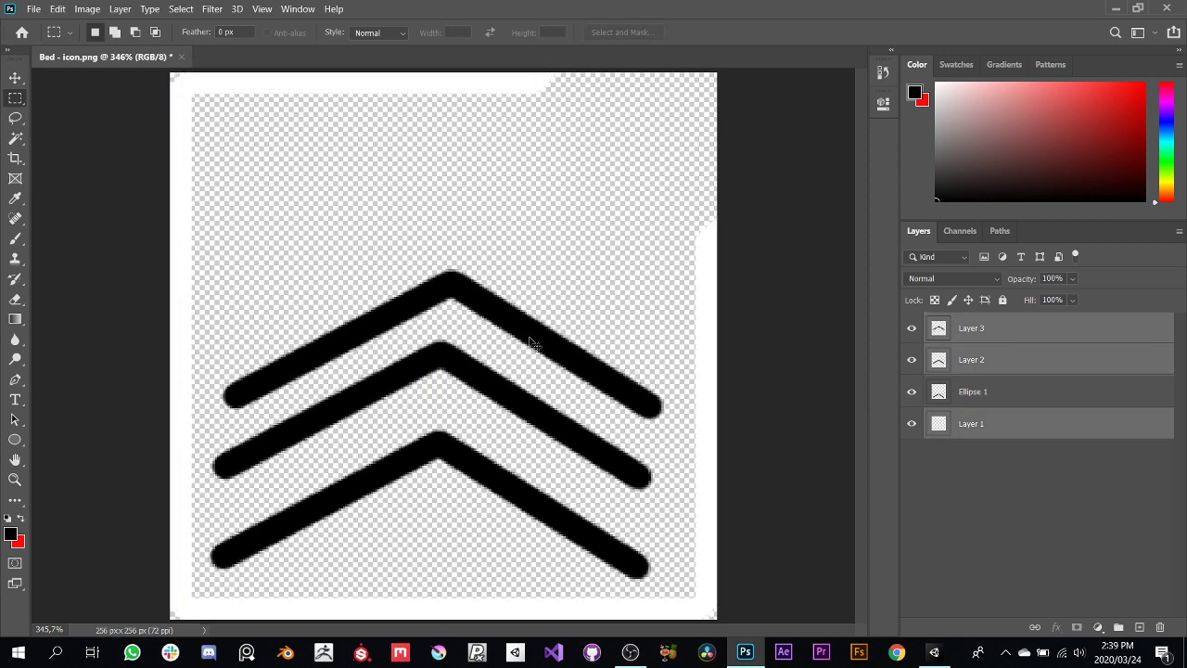
click(1009, 339)
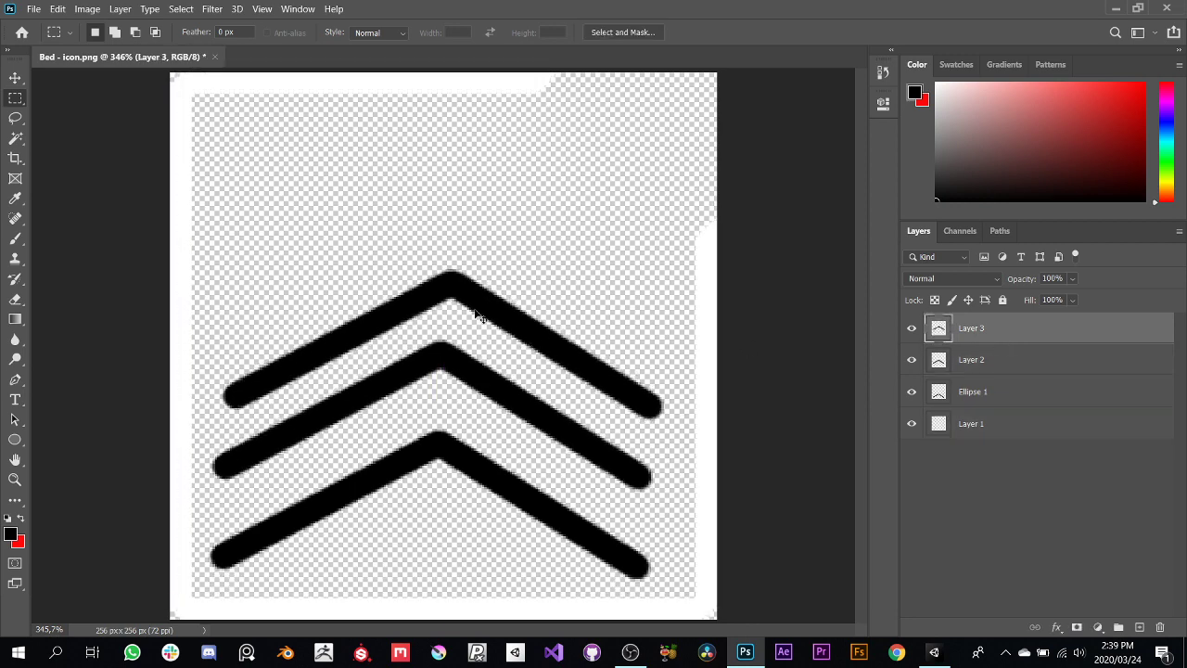
ctrl+drag(477, 305, 471, 293)
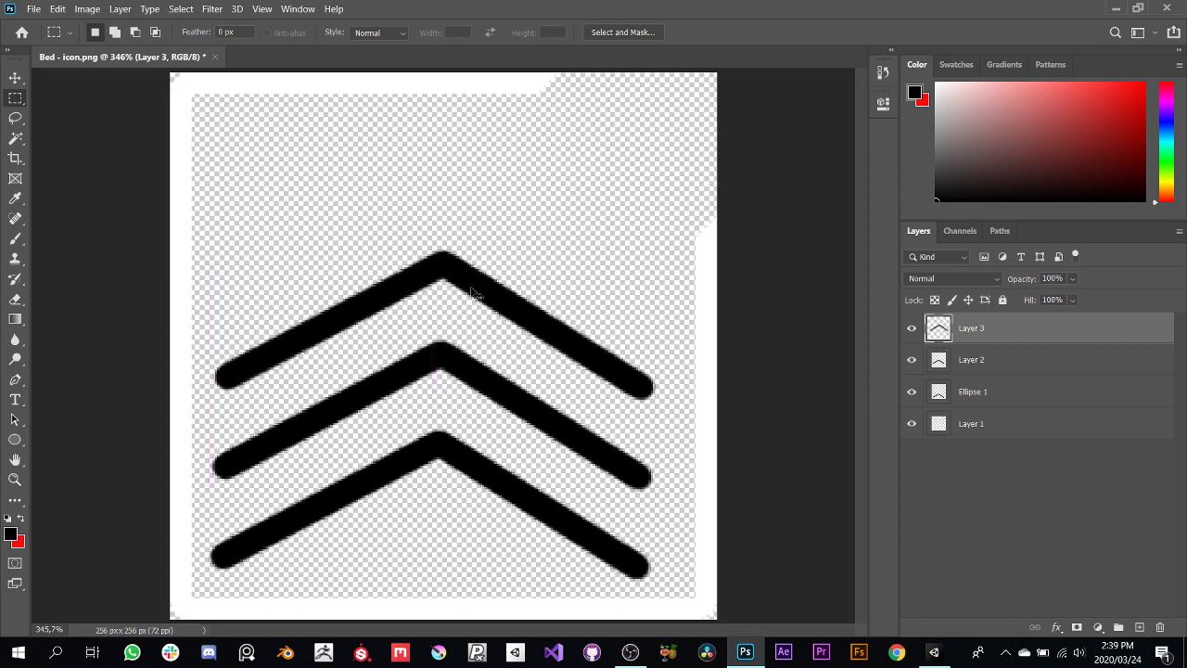
- Merge the three chevron layers into one and invert its colours to white
shift+click(974, 394)
key(ctrl+e)
key(ctrl+i)
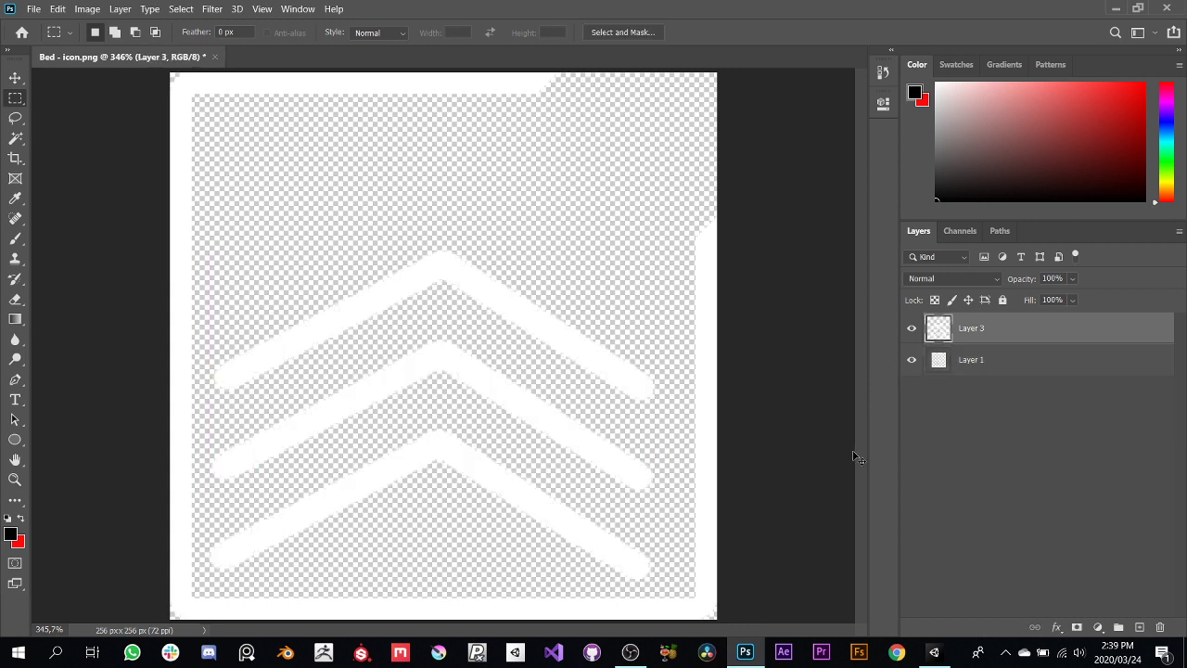
- Save the triple-chevron icon as a PNG named "Close - icon", and quit the image editor without saving changes to the open document
key(ctrl+shift+s)
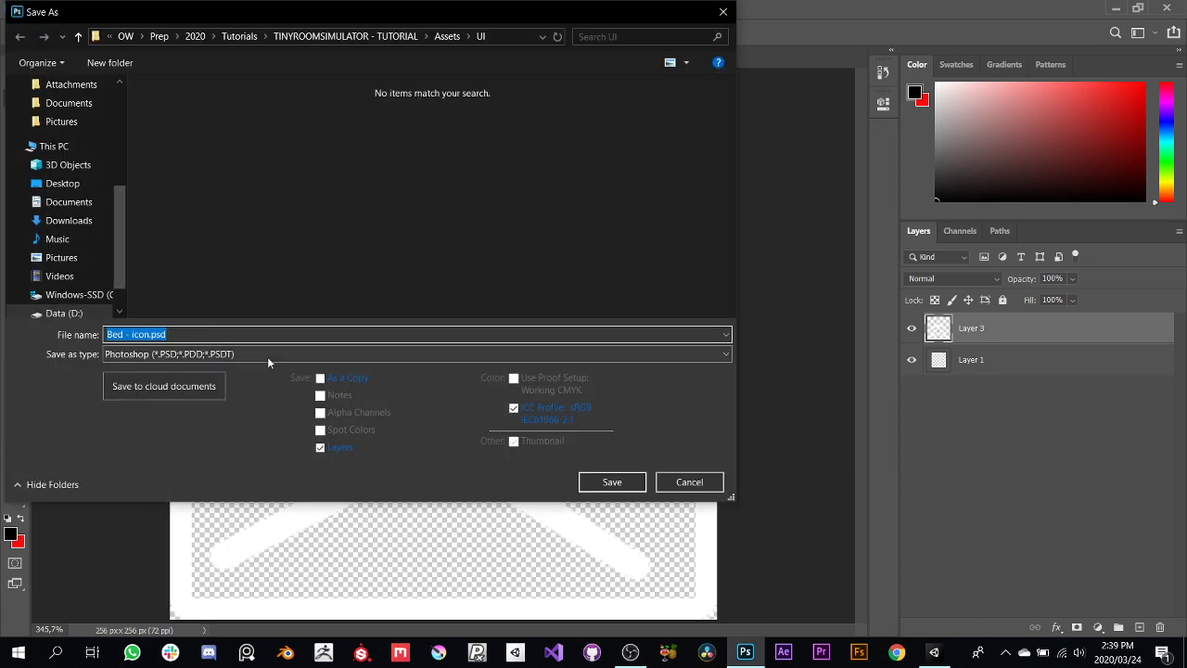
click(267, 355)
click(176, 579)
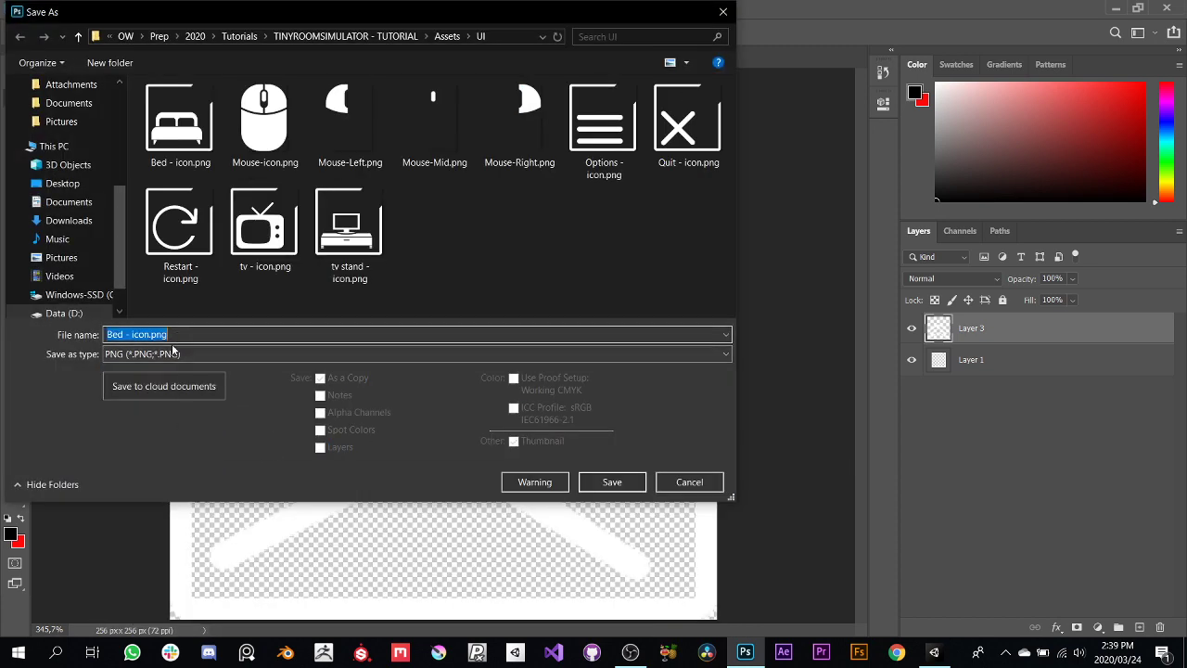
text(Colapse)
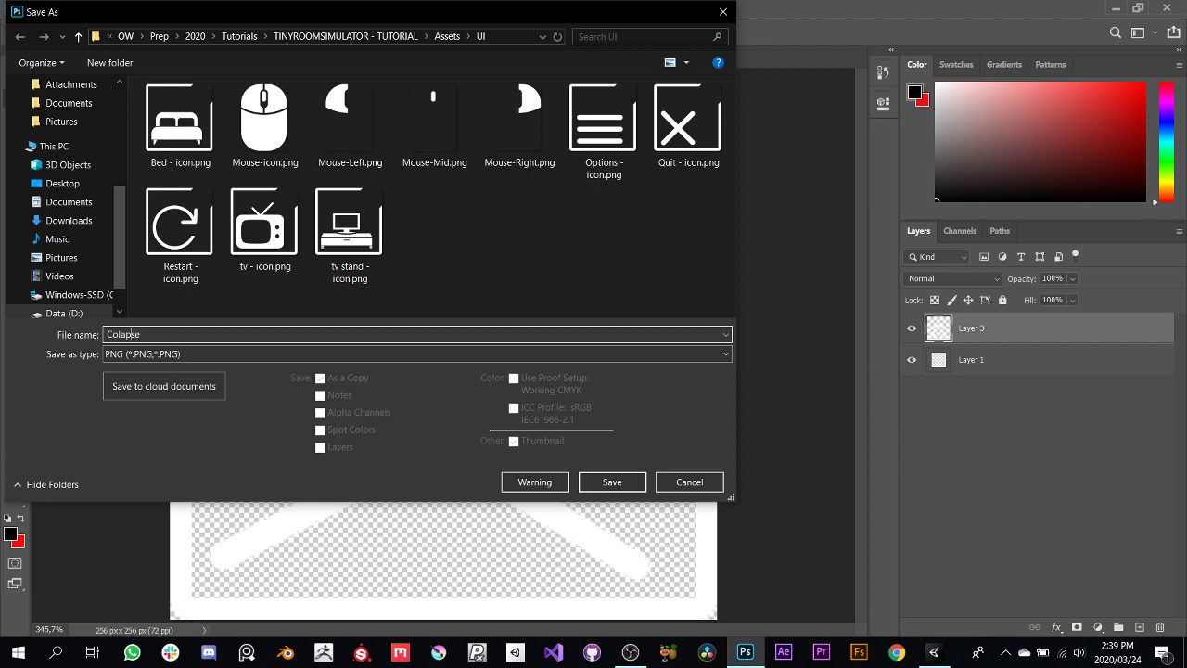
text(l)
text( - icon)
key(ctrl+a)
text(C)
key(Return)
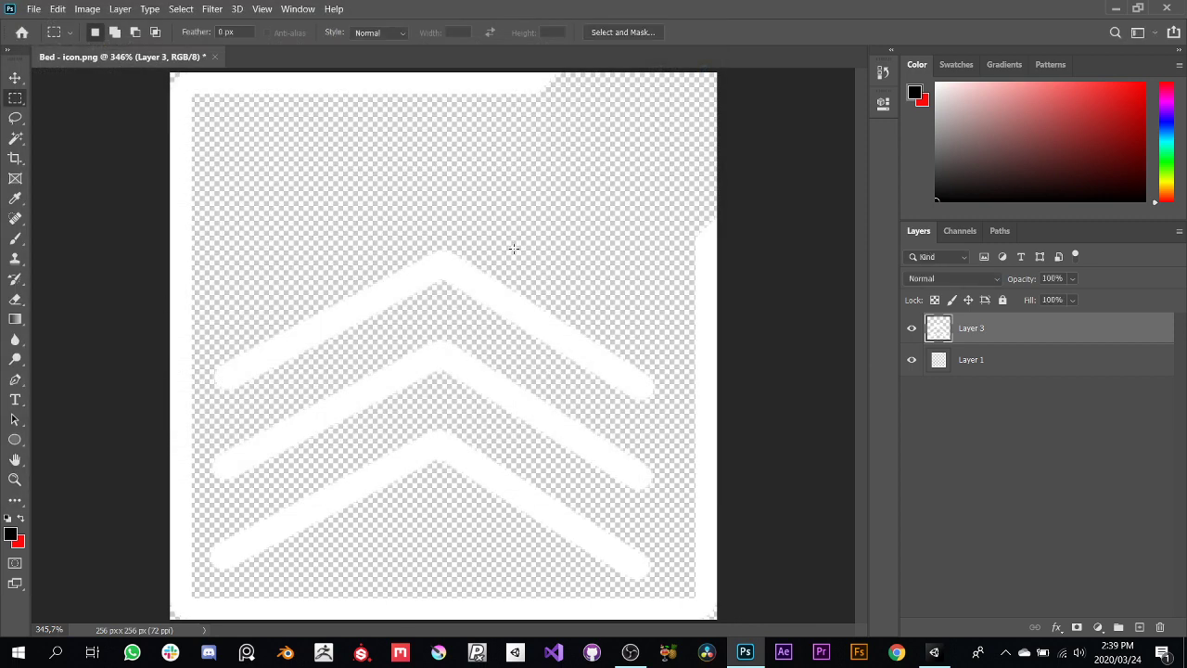
click(1166, 8)
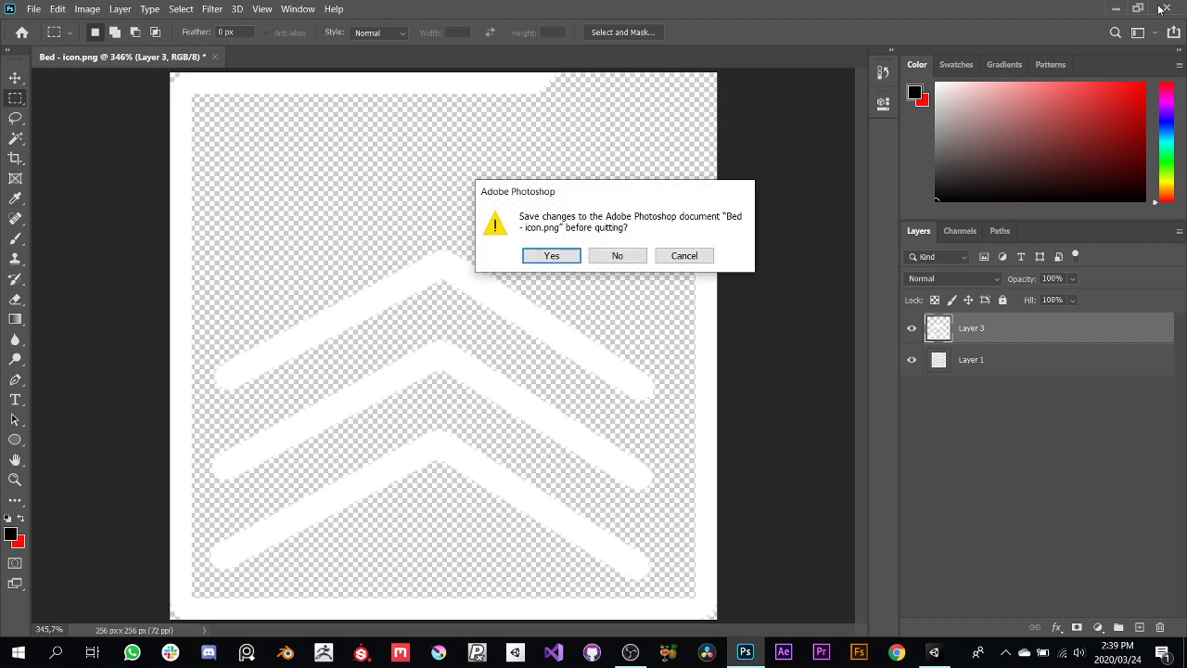
click(617, 256)
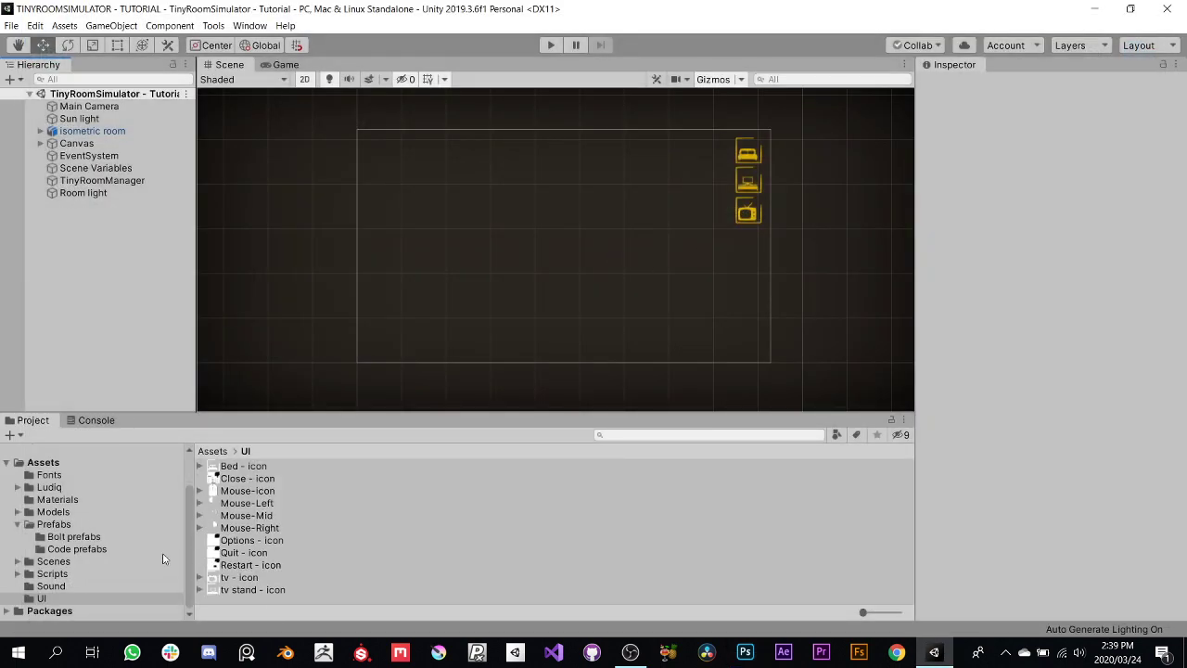
- In Unity, import the Close, Options, Quit and Restart icons as Sprite (2D and UI) with a Max Size of 256 and apply
click(263, 477)
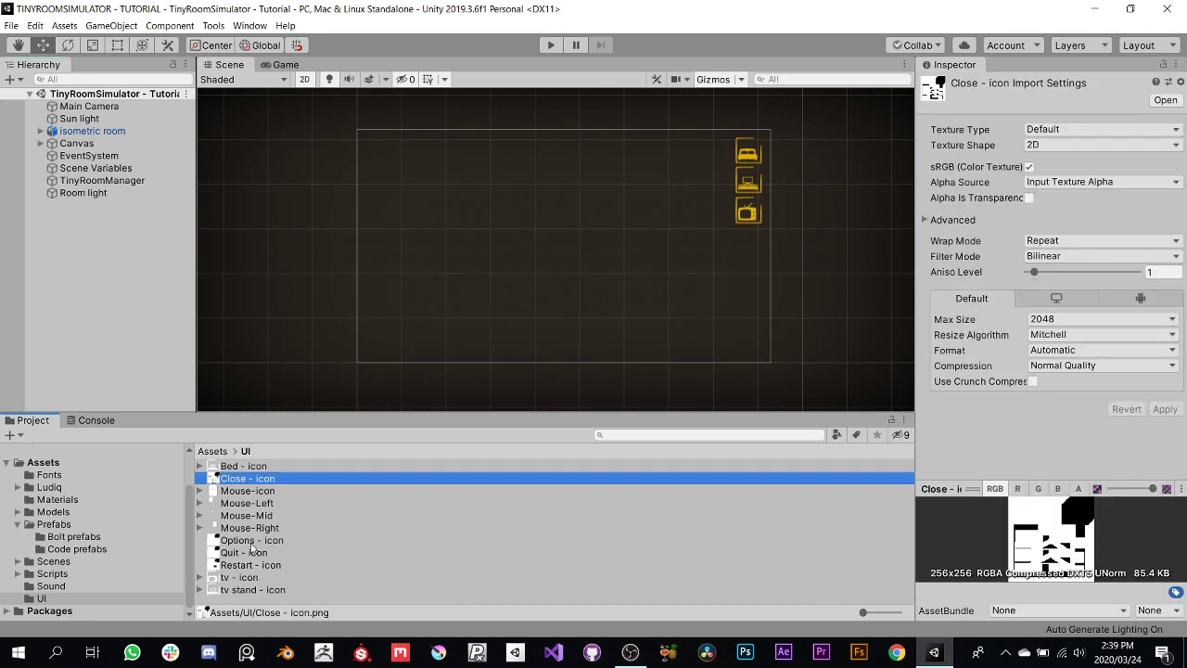
ctrl+click(251, 540)
ctrl+click(243, 552)
ctrl+click(250, 565)
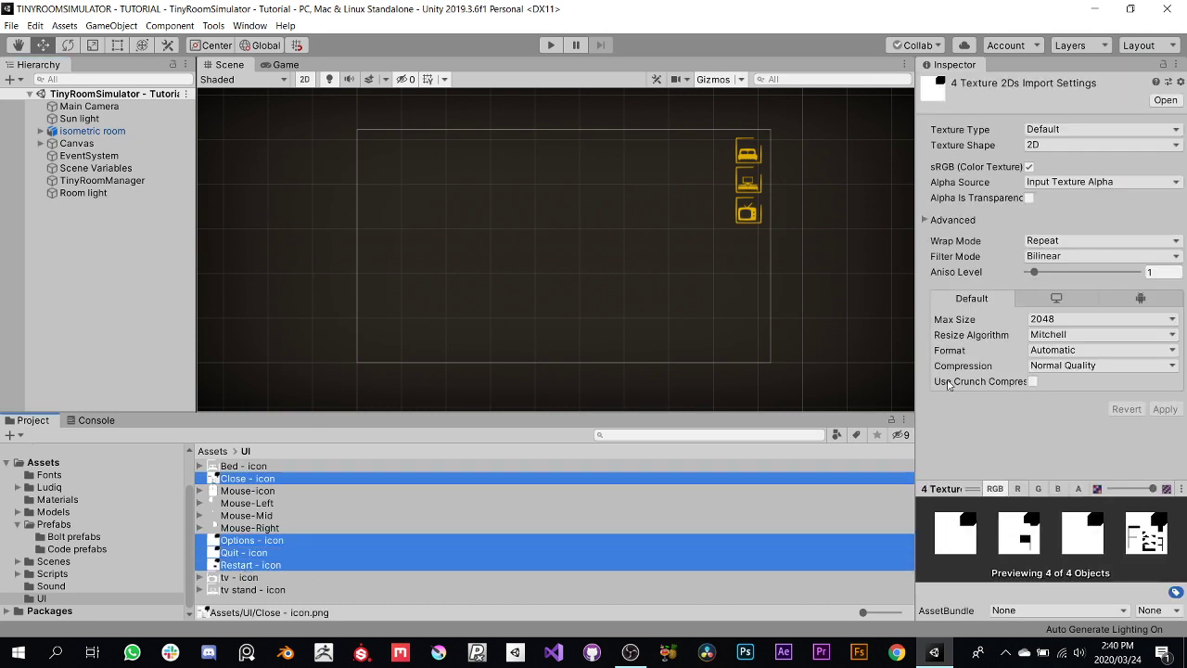
click(1048, 132)
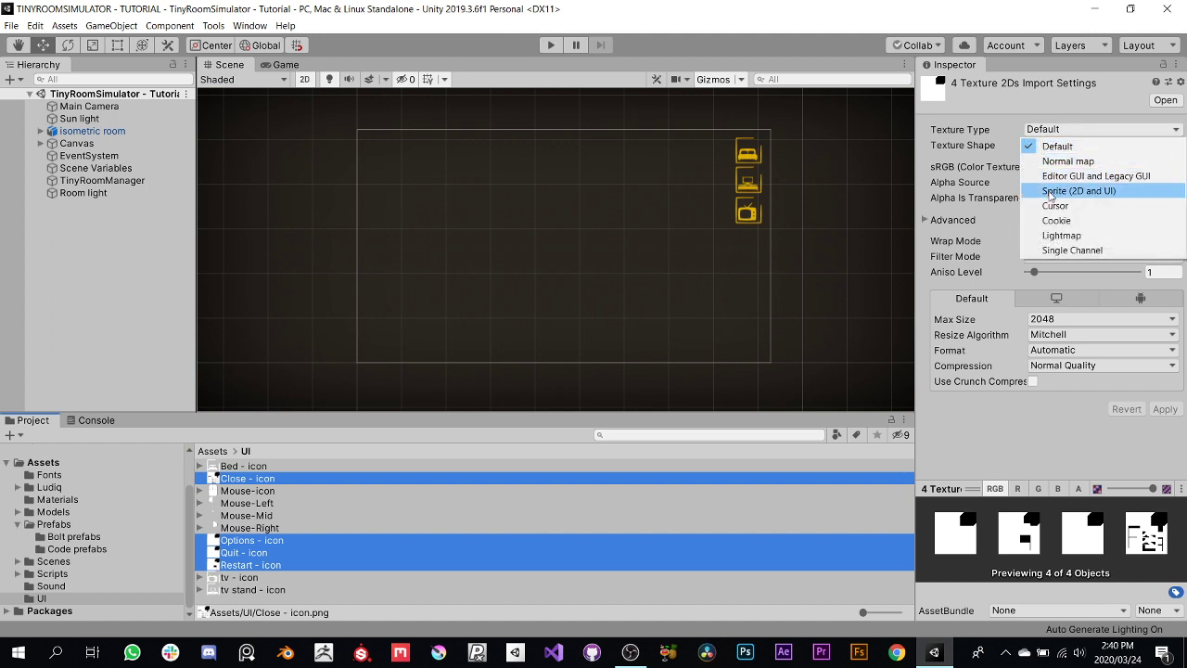
click(1054, 194)
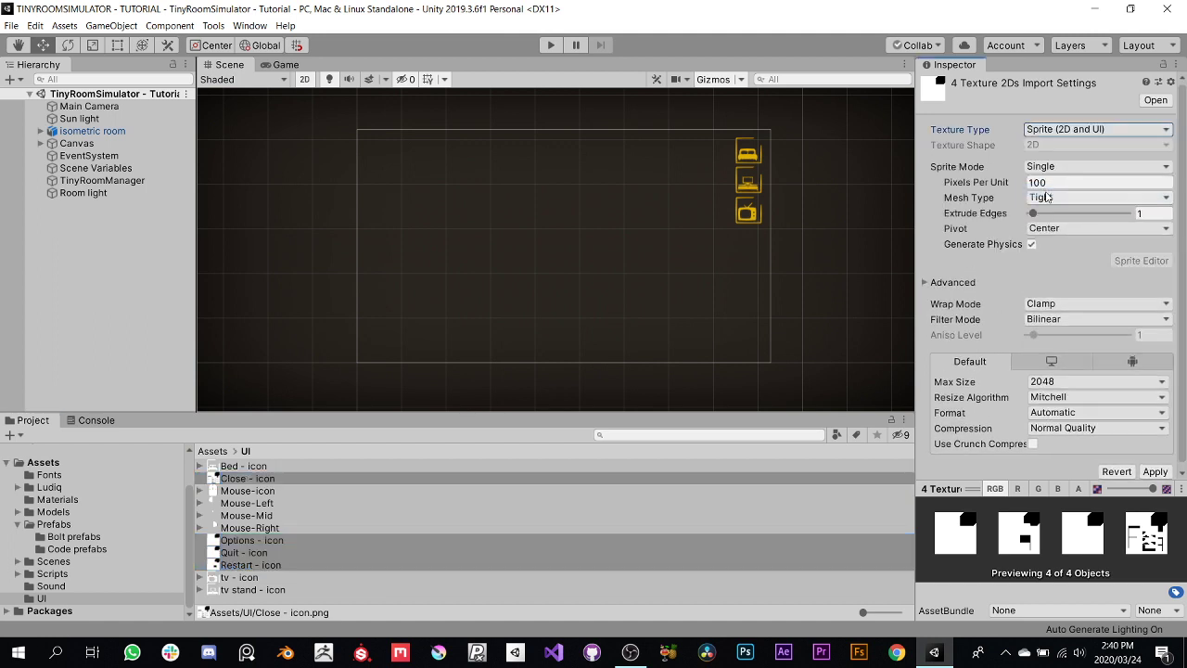
click(1057, 378)
click(1060, 439)
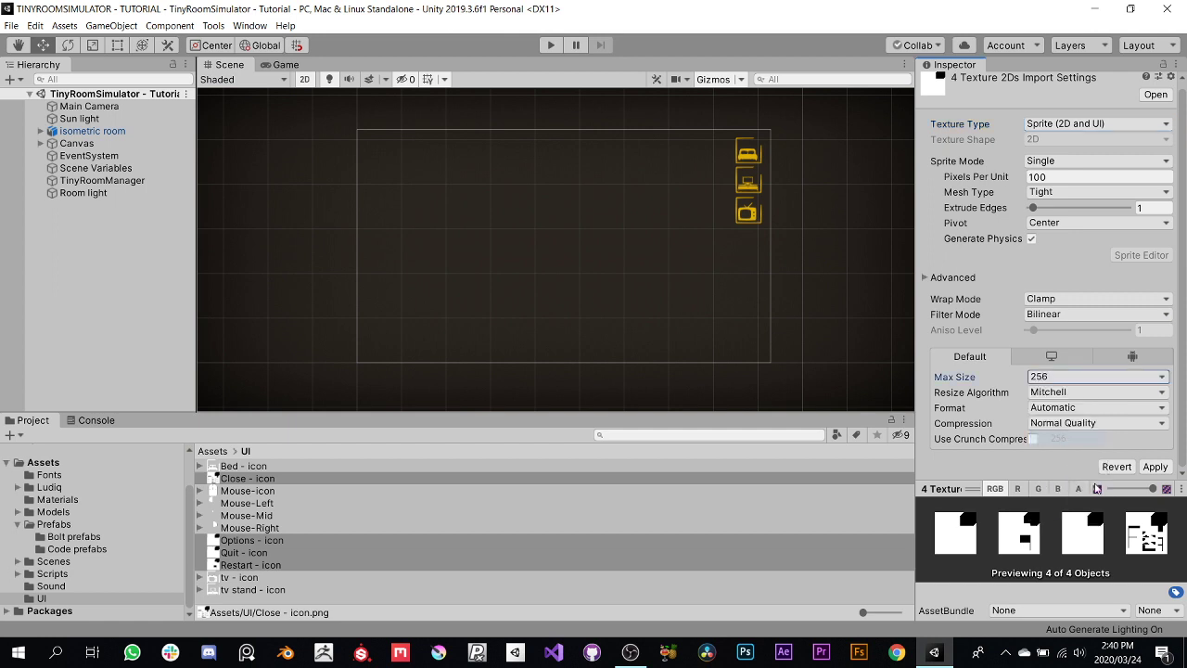
click(1155, 466)
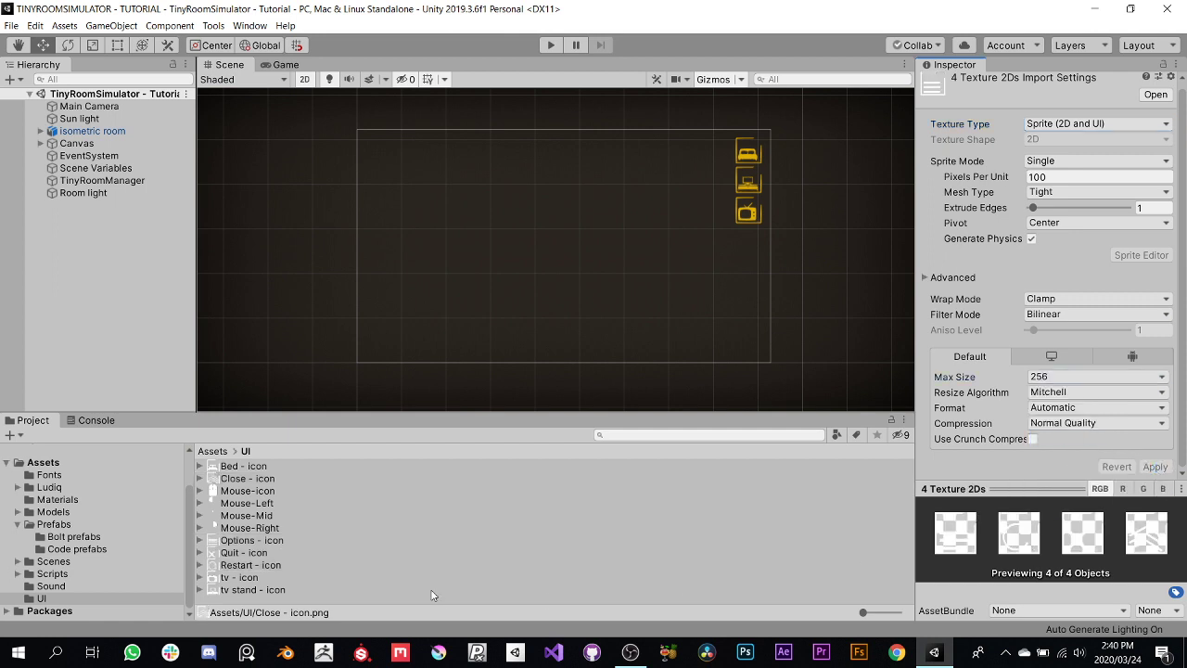
- Duplicate Button - Bed in the Canvas and place the copy above the existing button column, at about Pos Y 31
click(87, 225)
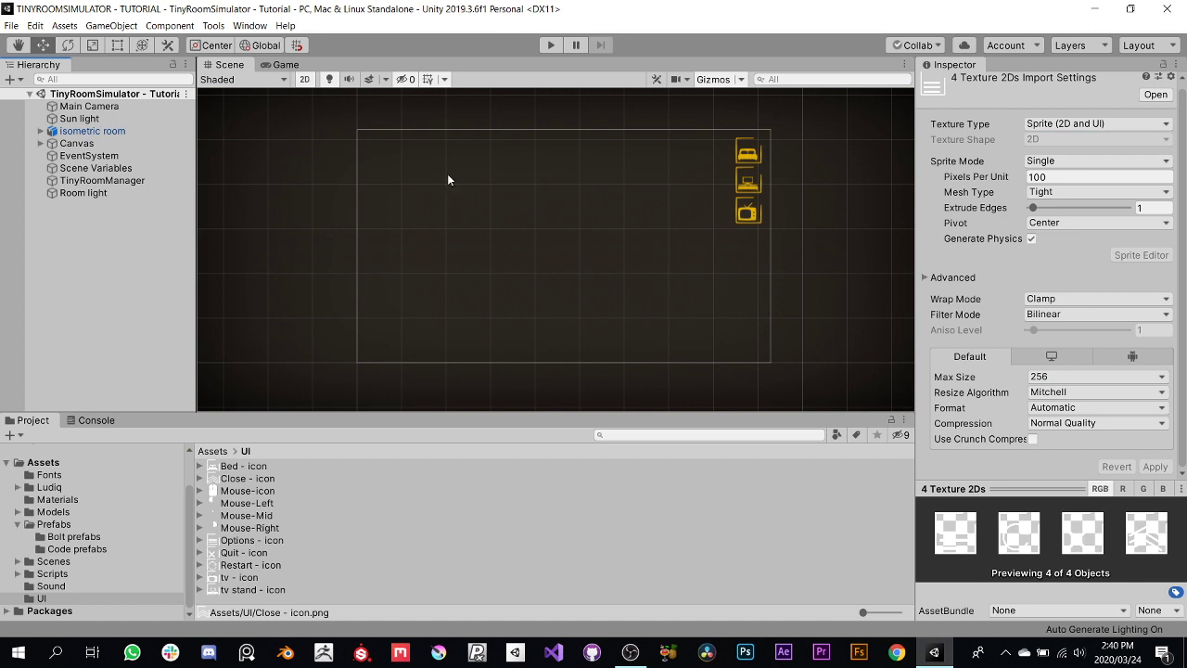
click(40, 144)
click(89, 156)
shift+click(88, 180)
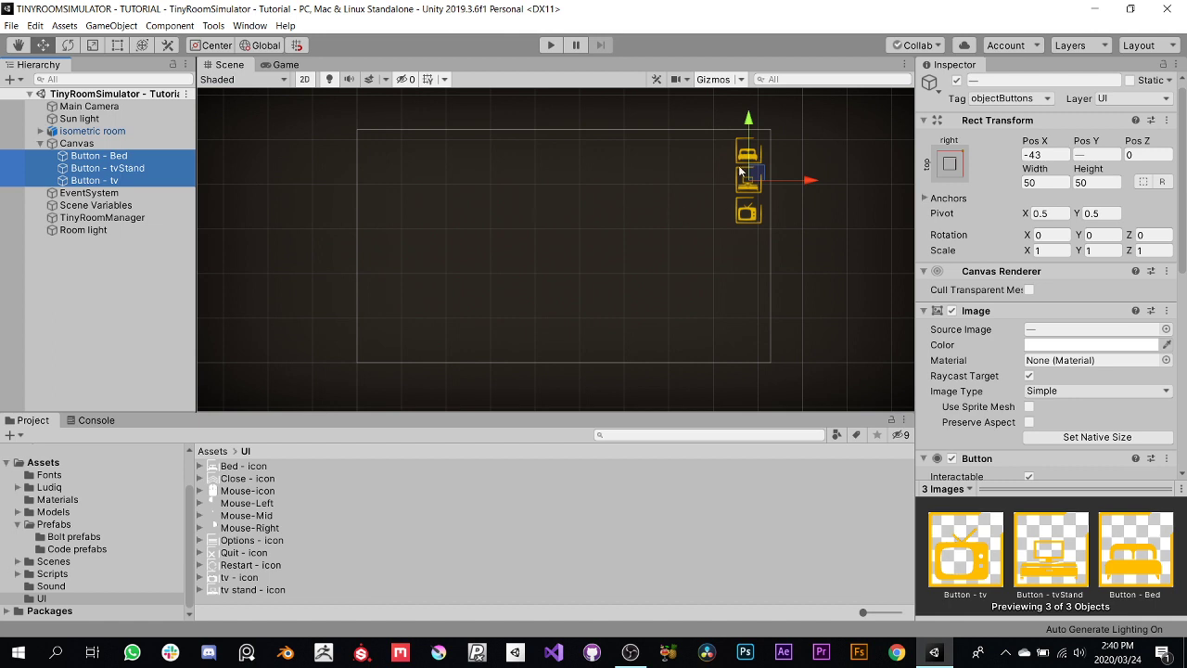
click(128, 246)
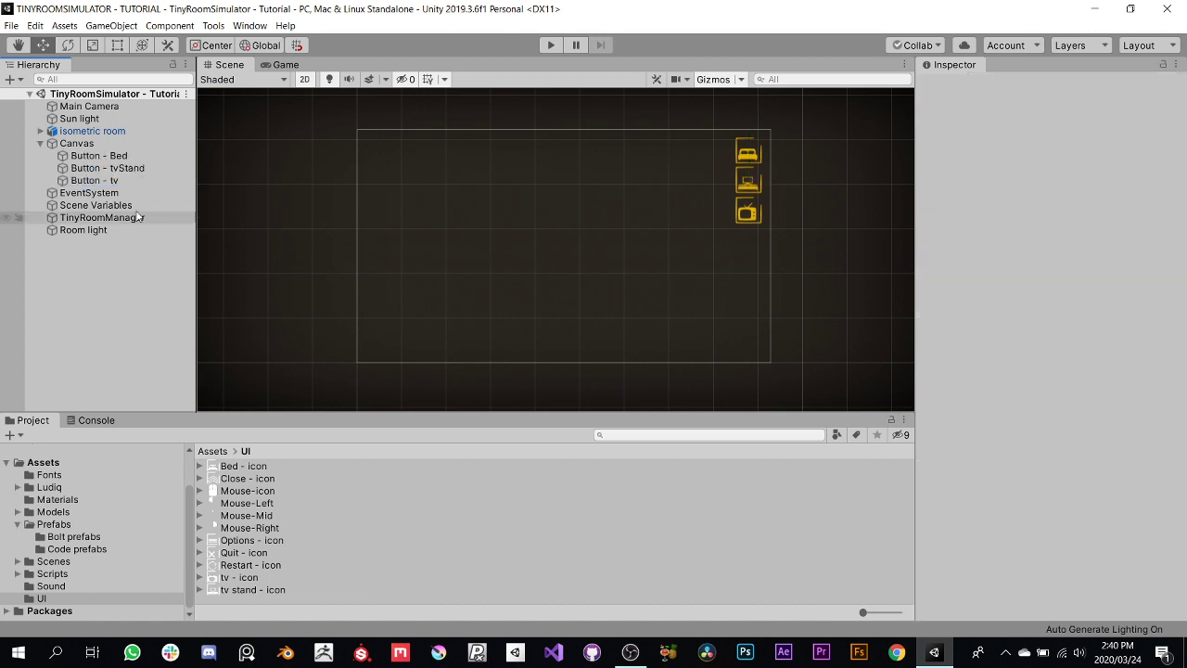
click(108, 157)
key(ctrl+d)
key(f)
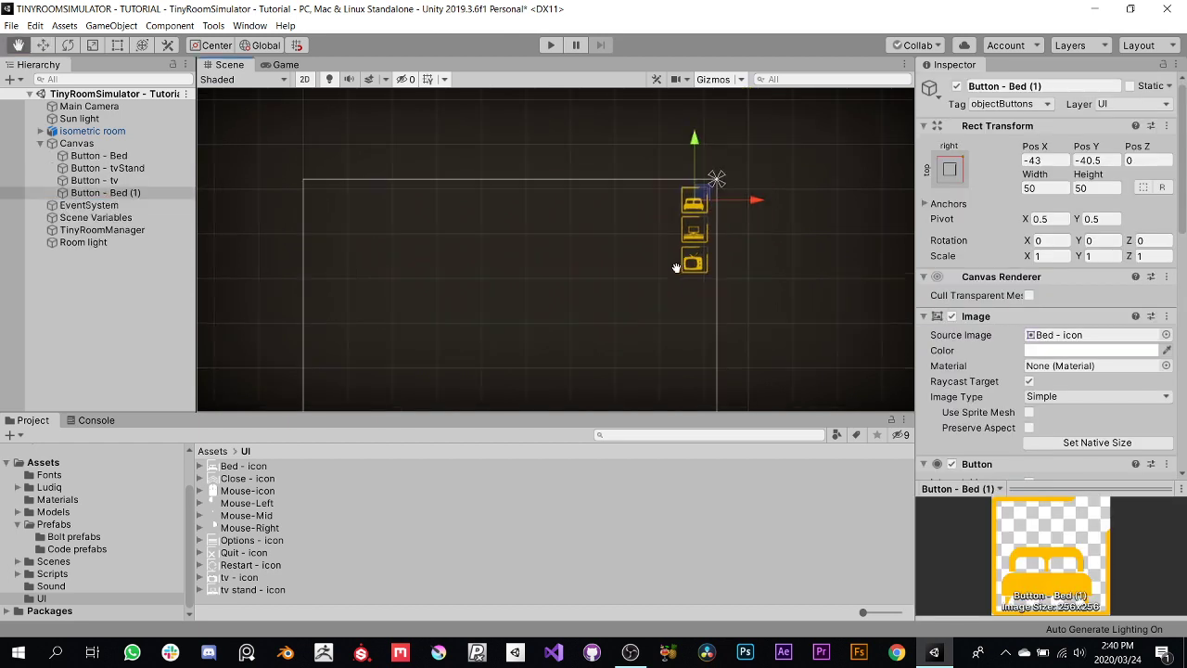
drag(654, 165, 656, 110)
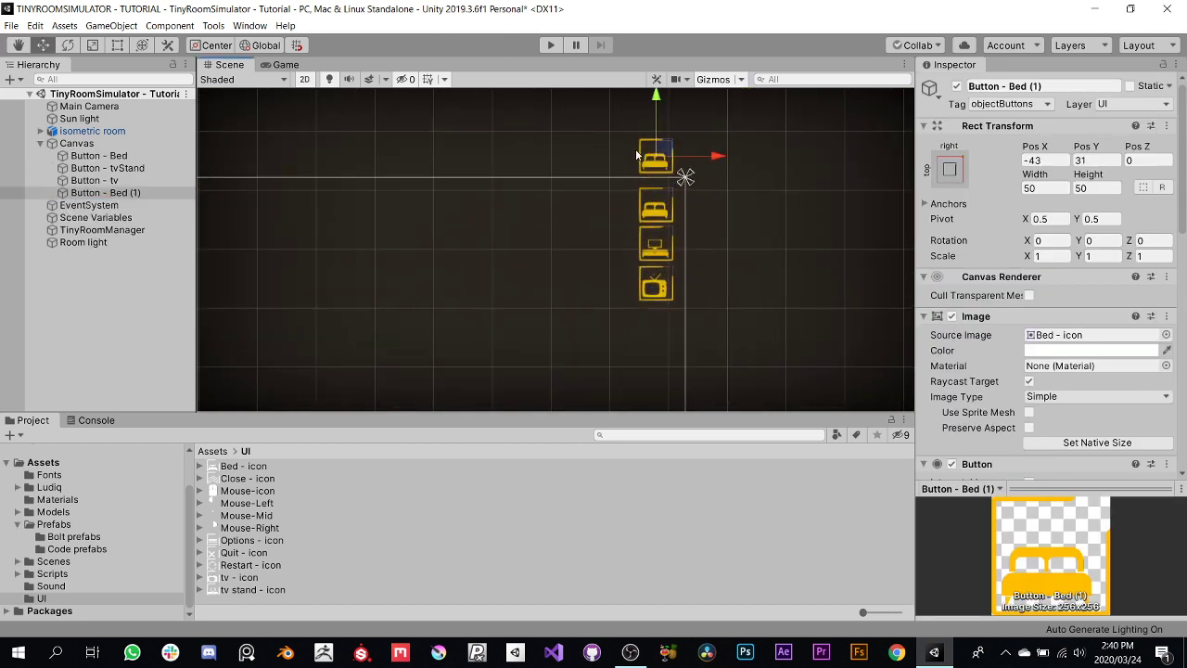
- Rename the duplicated button "Button - Options" and assign Options - icon as its source image
scroll(575, 199, up, 4)
click(128, 192)
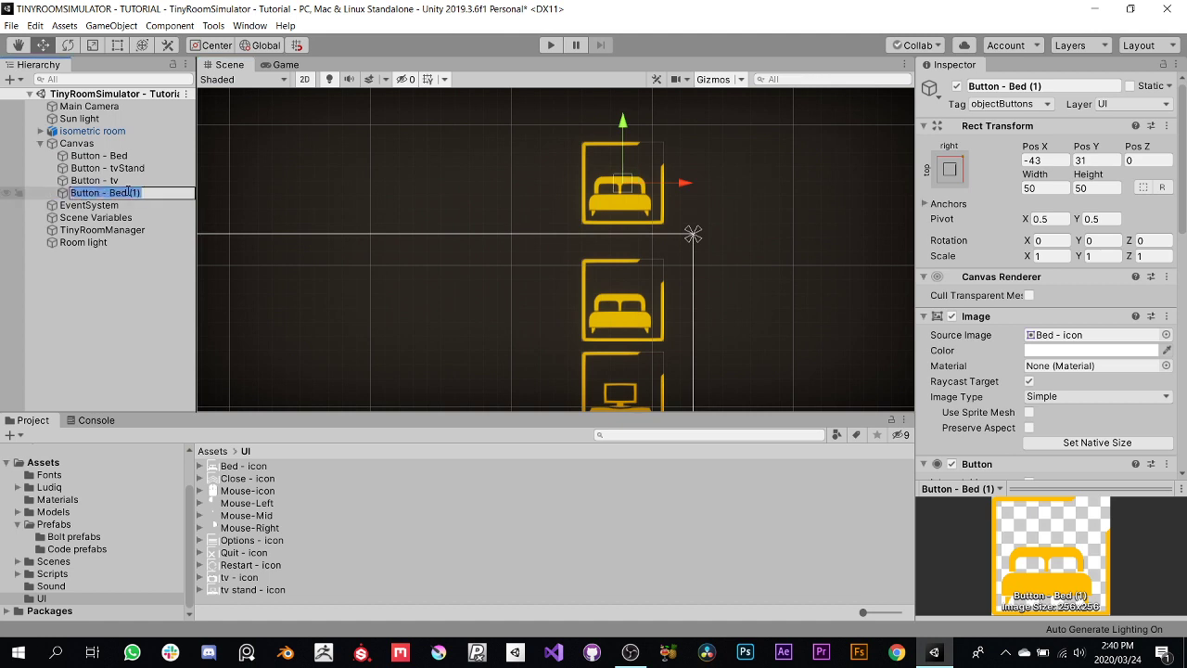
text(O)
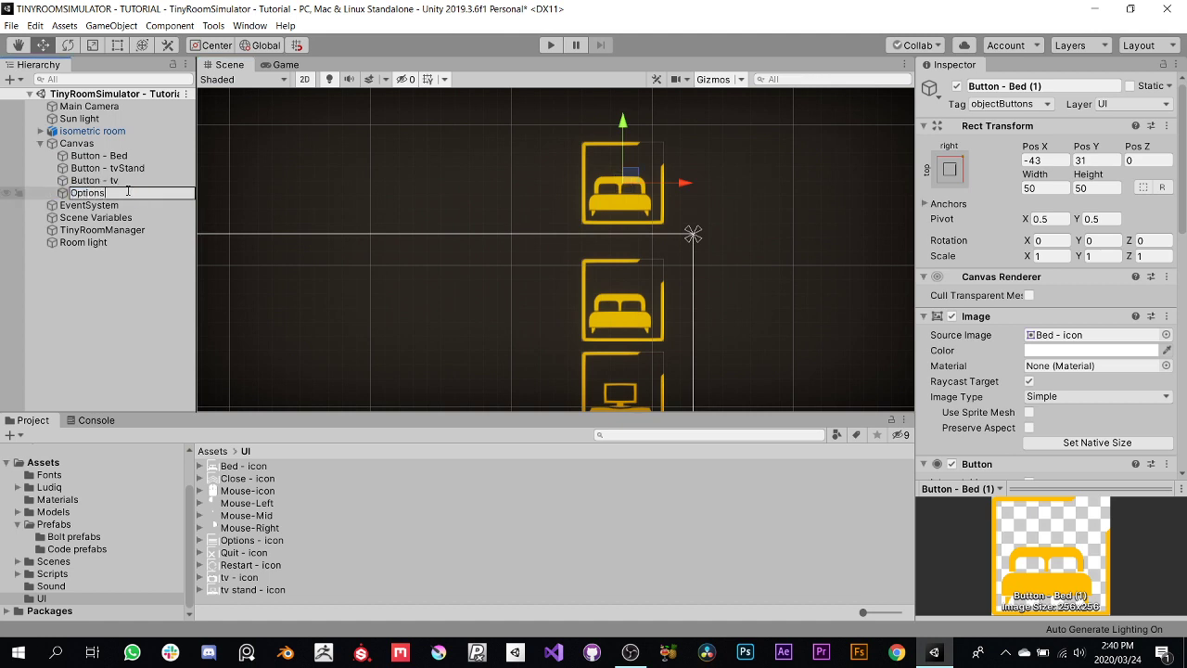
text(ptions)
key(Home)
text(Button -)
key(Return)
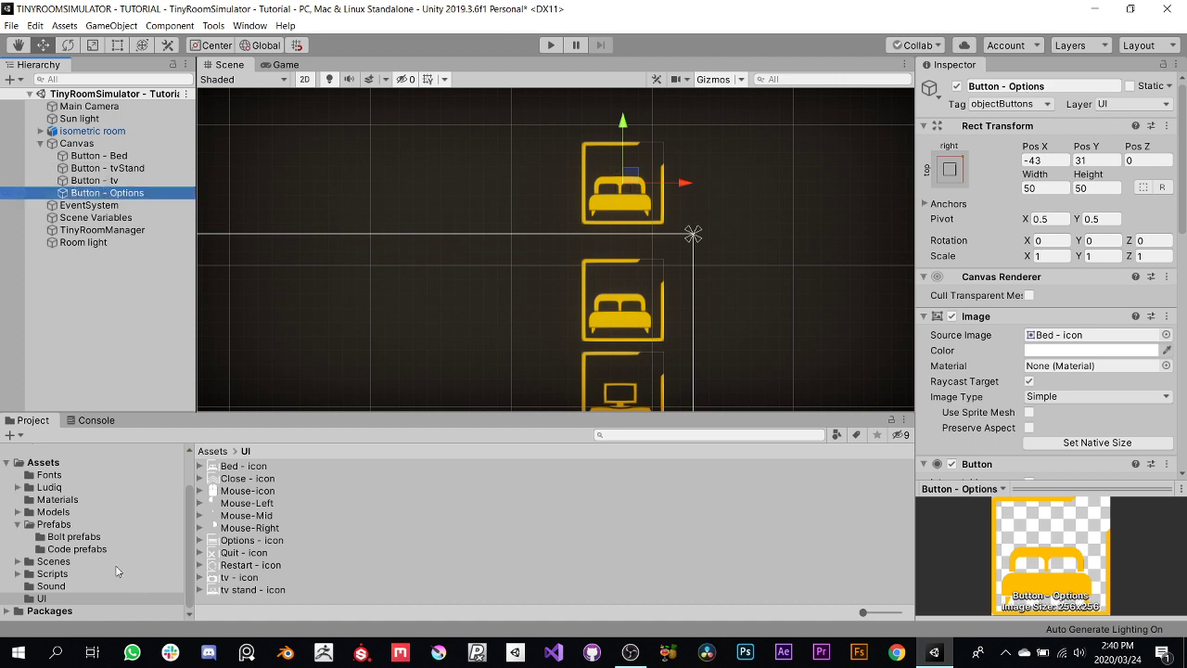
drag(250, 539, 1143, 327)
scroll(622, 200, down, 2)
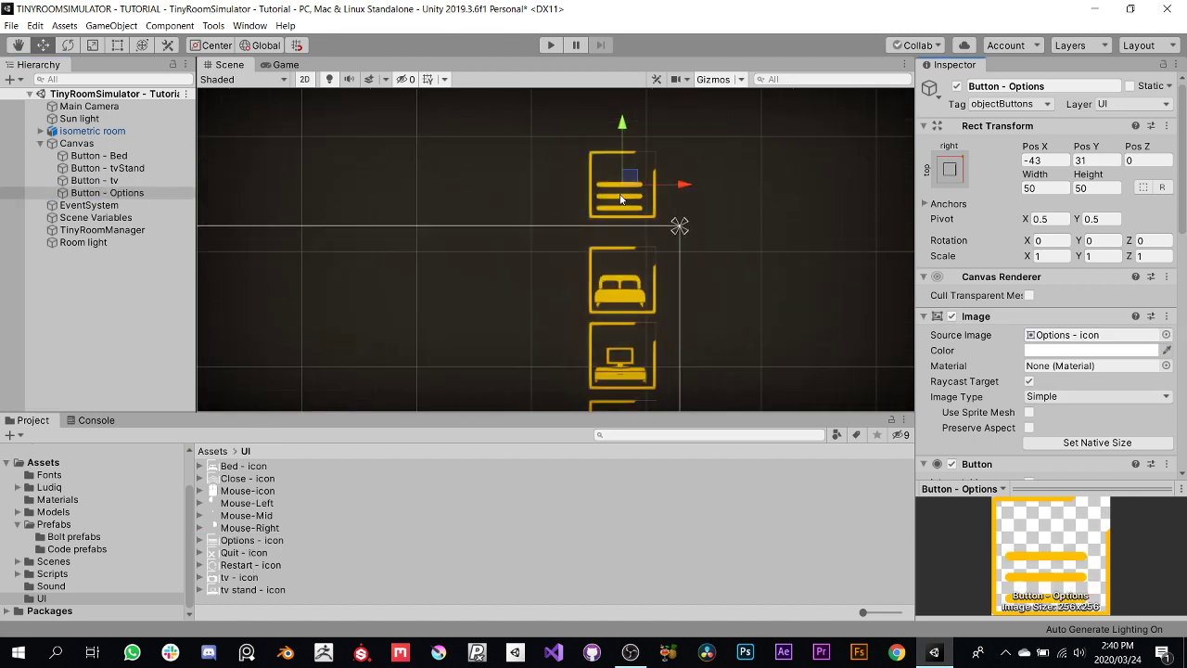
- Move all four buttons down together so the options button sits inside the canvas at about Pos Y -46, and check the Game view
scroll(621, 199, down, 4)
shift+click(101, 158)
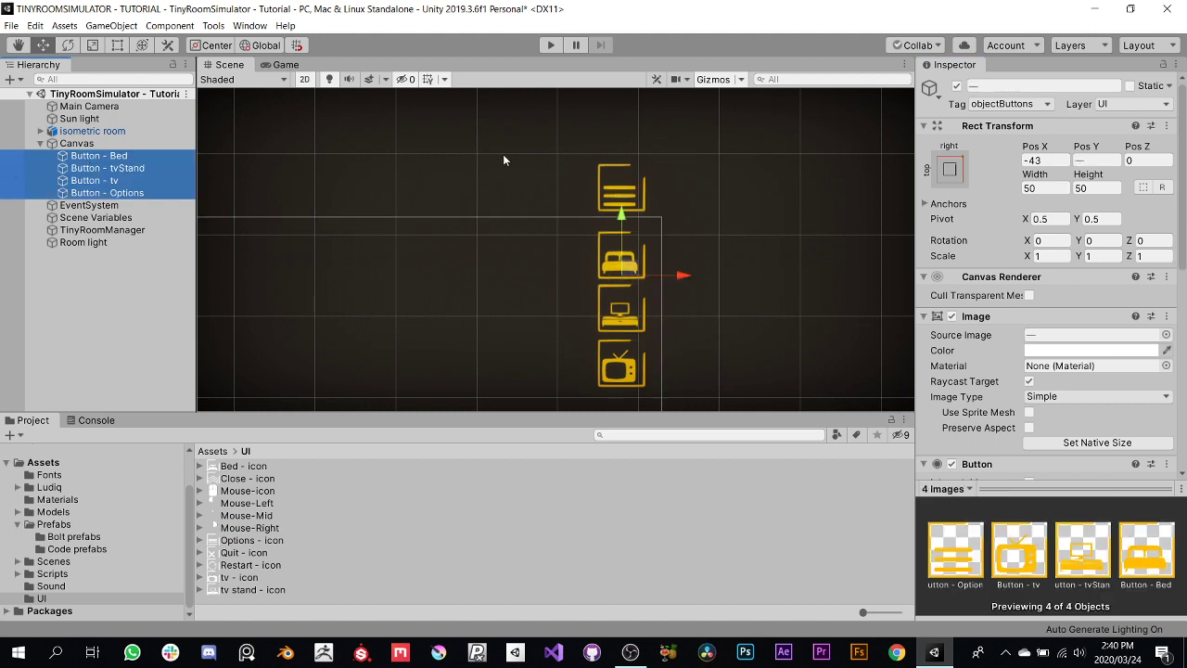
drag(613, 221, 625, 299)
click(295, 67)
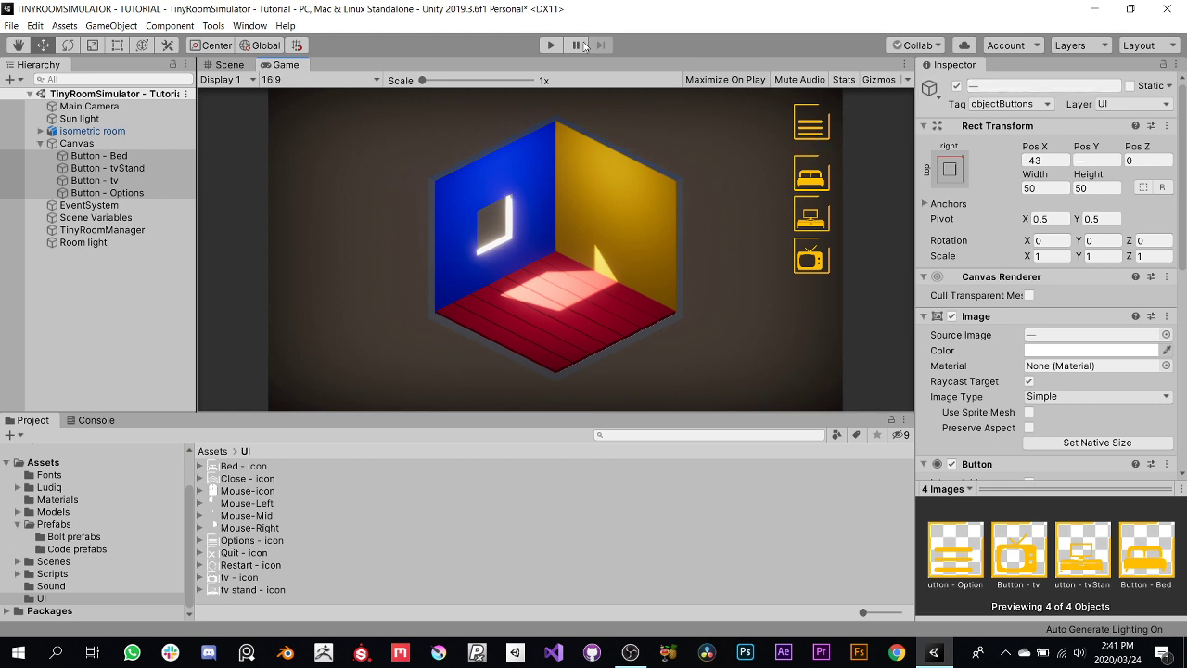
- Try Close - icon as the source image of Button - Options
click(117, 159)
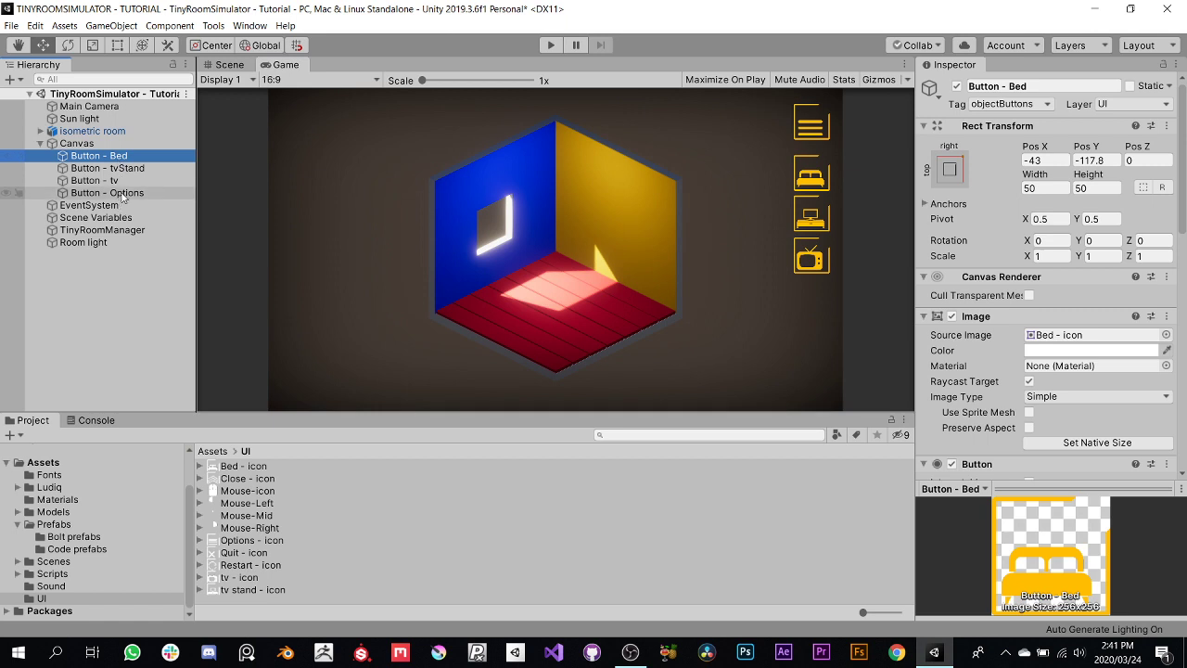
click(132, 193)
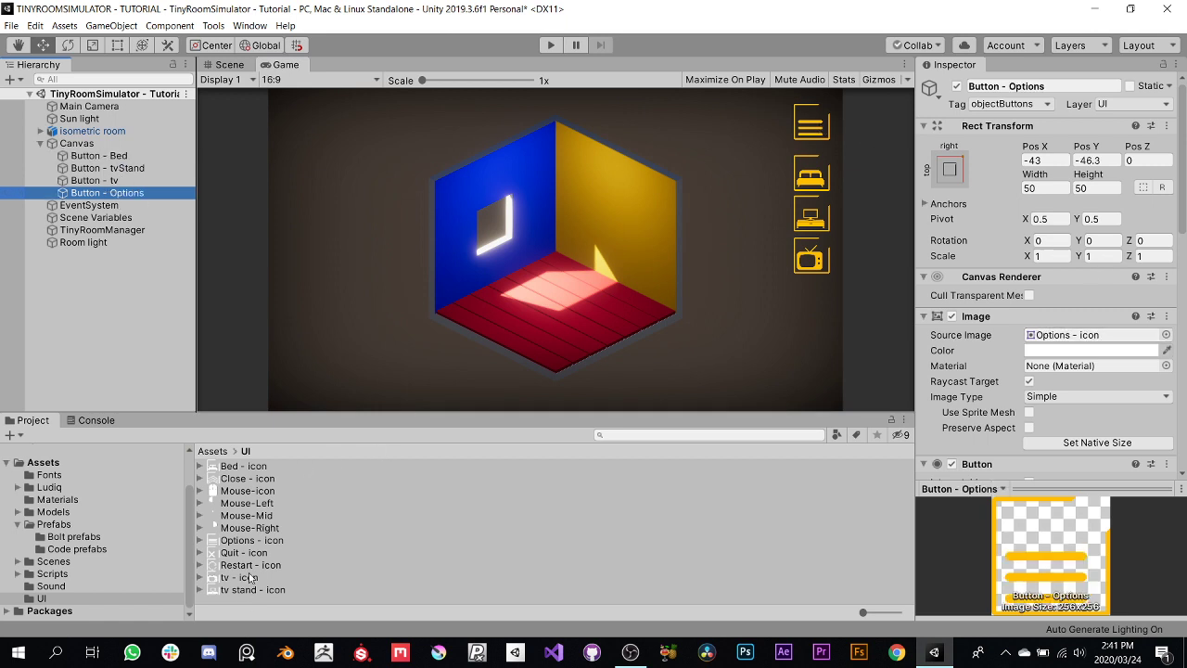
drag(250, 482, 1048, 338)
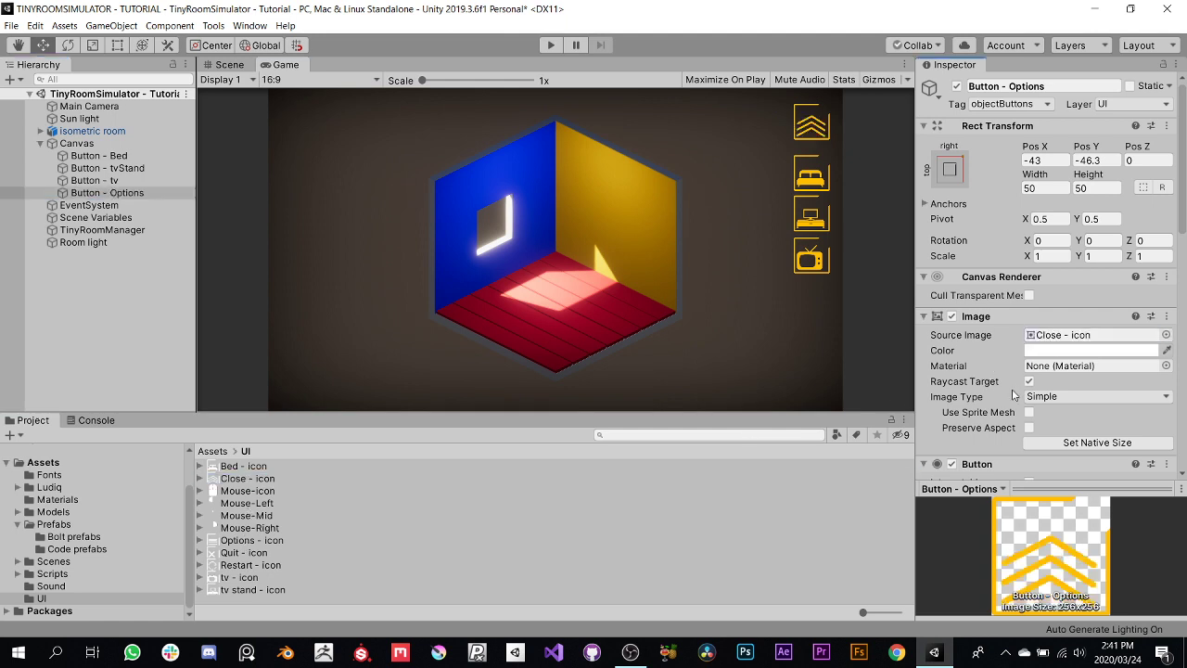
click(32, 311)
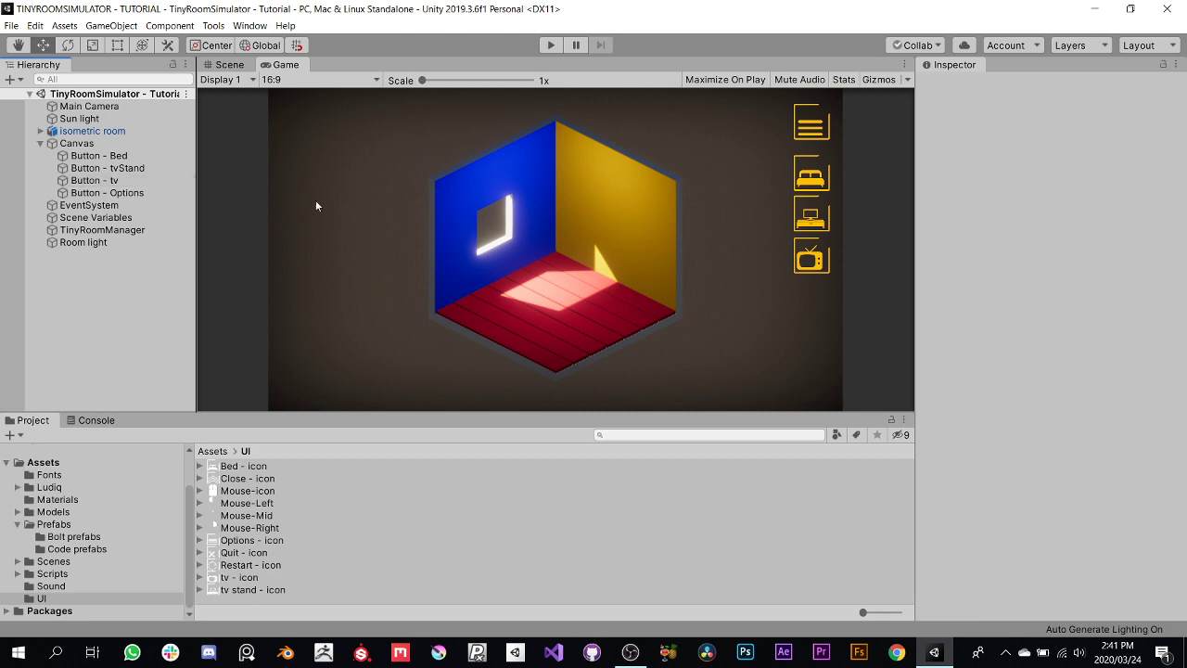
- Create an empty child object under the Canvas and name it "Option buttons"
click(108, 170)
shift+click(104, 192)
click(98, 156)
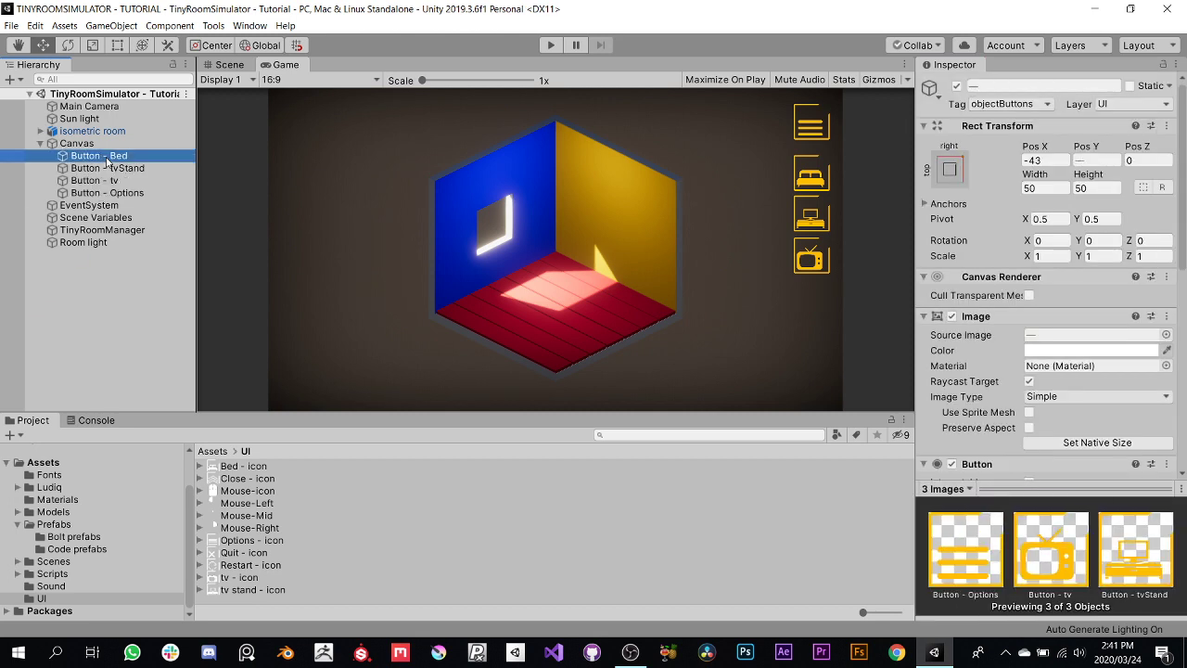
click(78, 143)
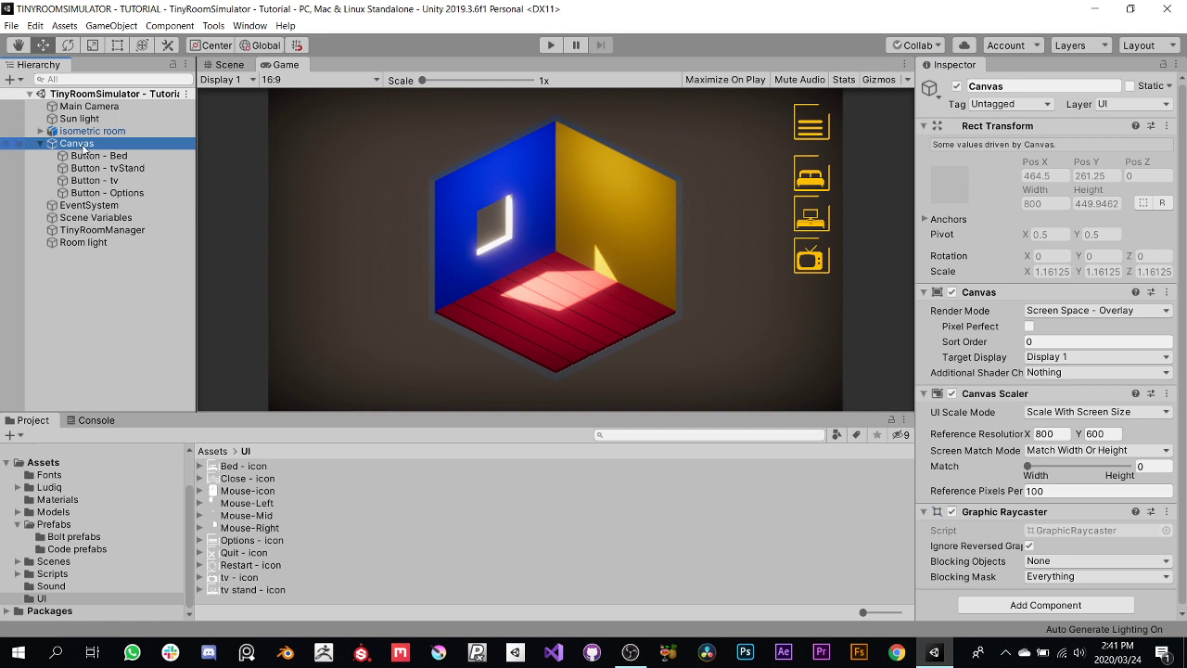
right_click(86, 145)
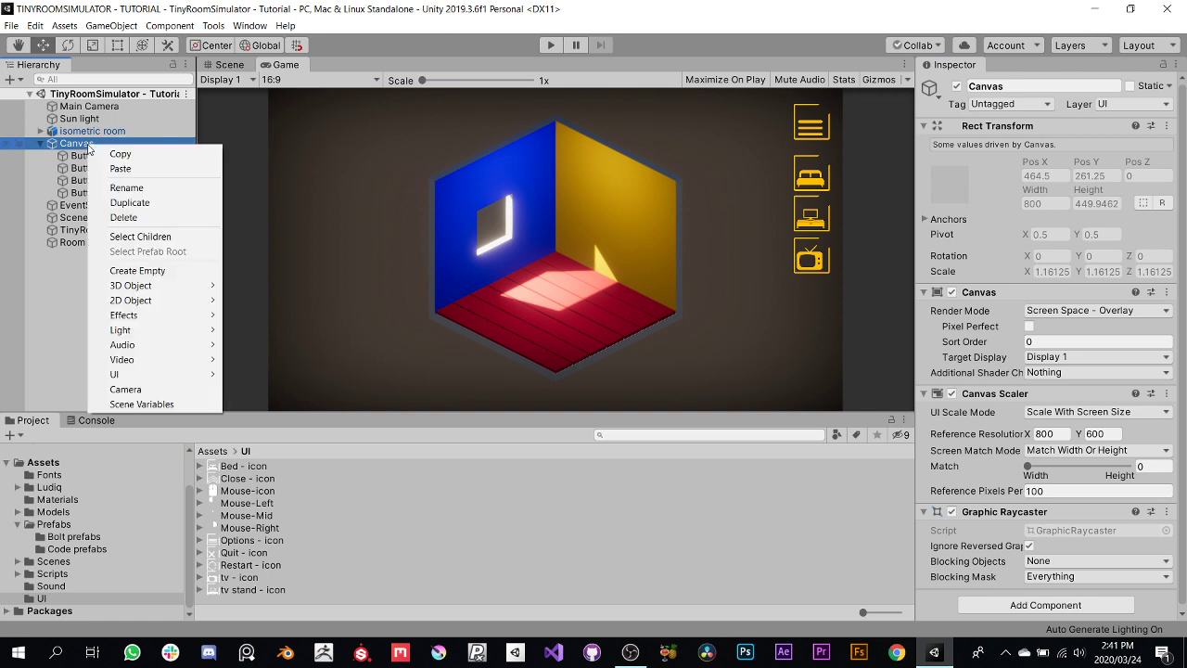
click(152, 273)
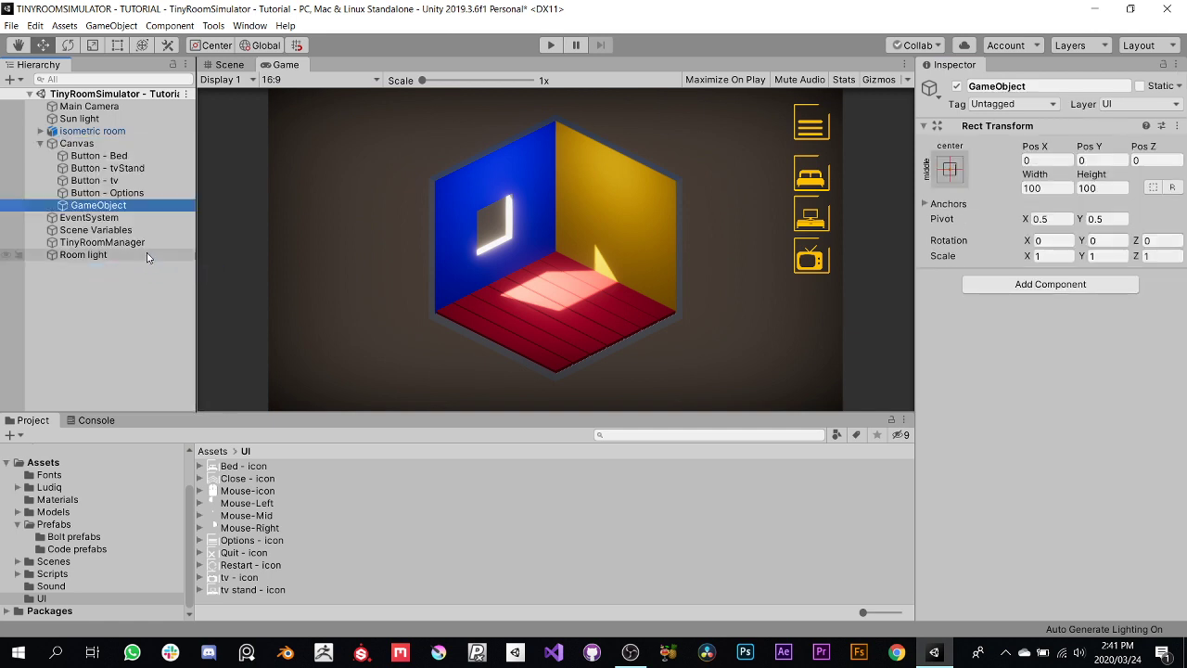
click(92, 205)
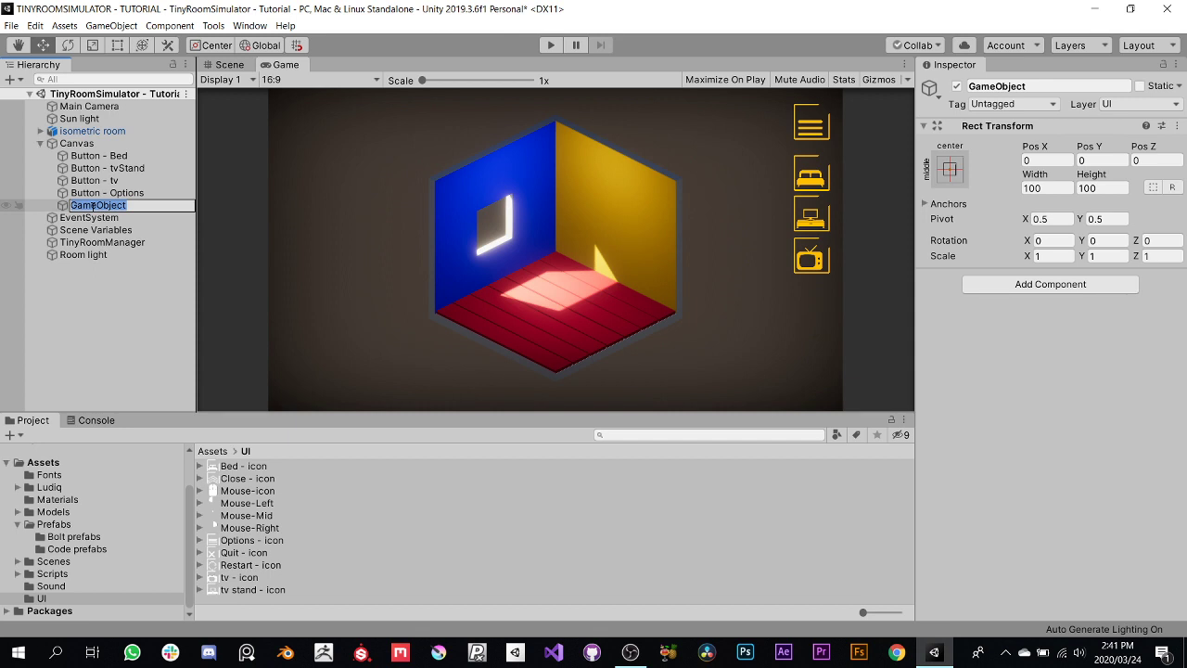
text(Option buttons)
key(Return)
- Parent the Bed, tvStand and tv buttons to the Option buttons object, leaving Button - Options directly under the Canvas
click(107, 156)
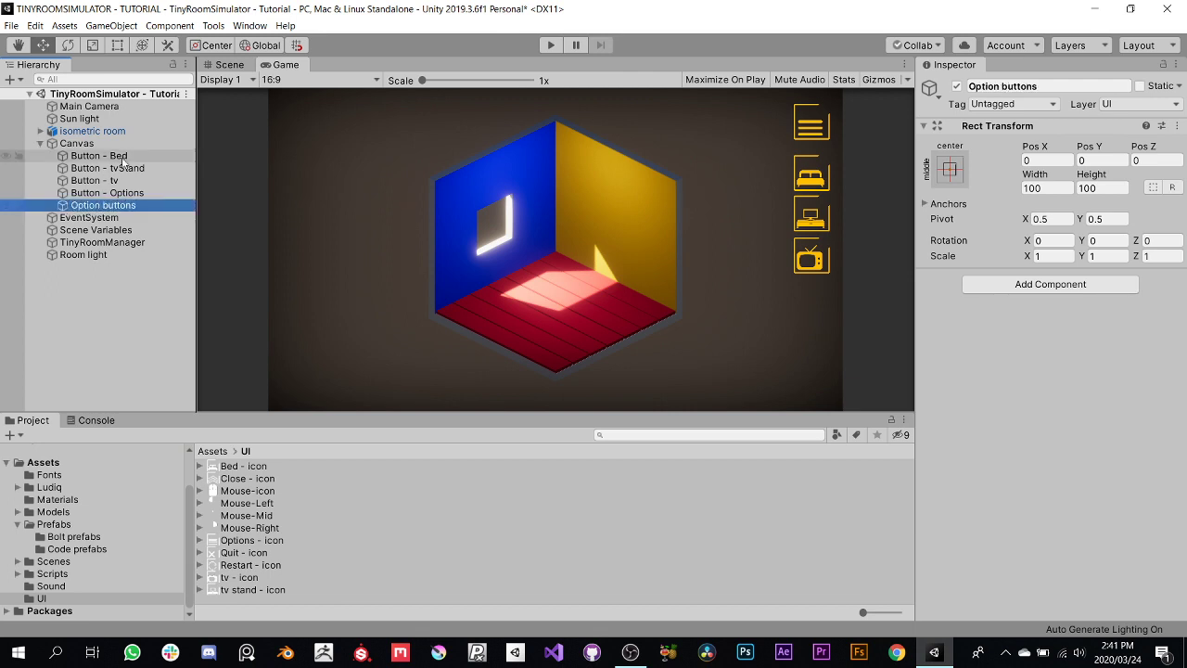
ctrl+click(119, 168)
ctrl+click(102, 180)
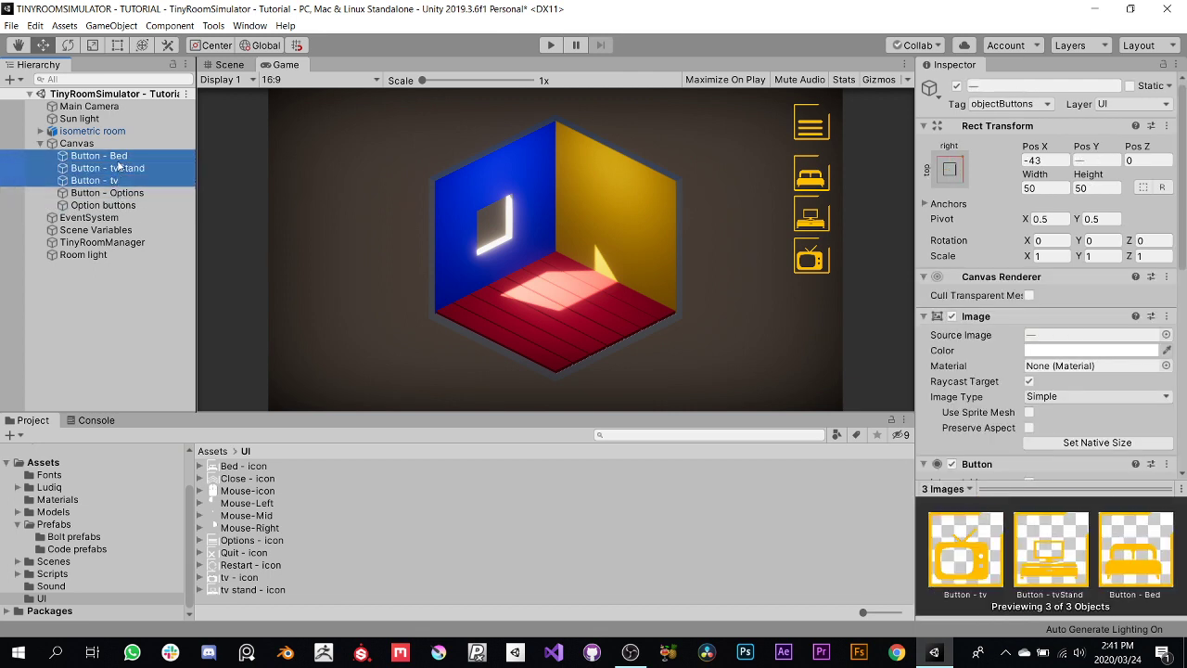
drag(119, 168, 118, 206)
click(97, 170)
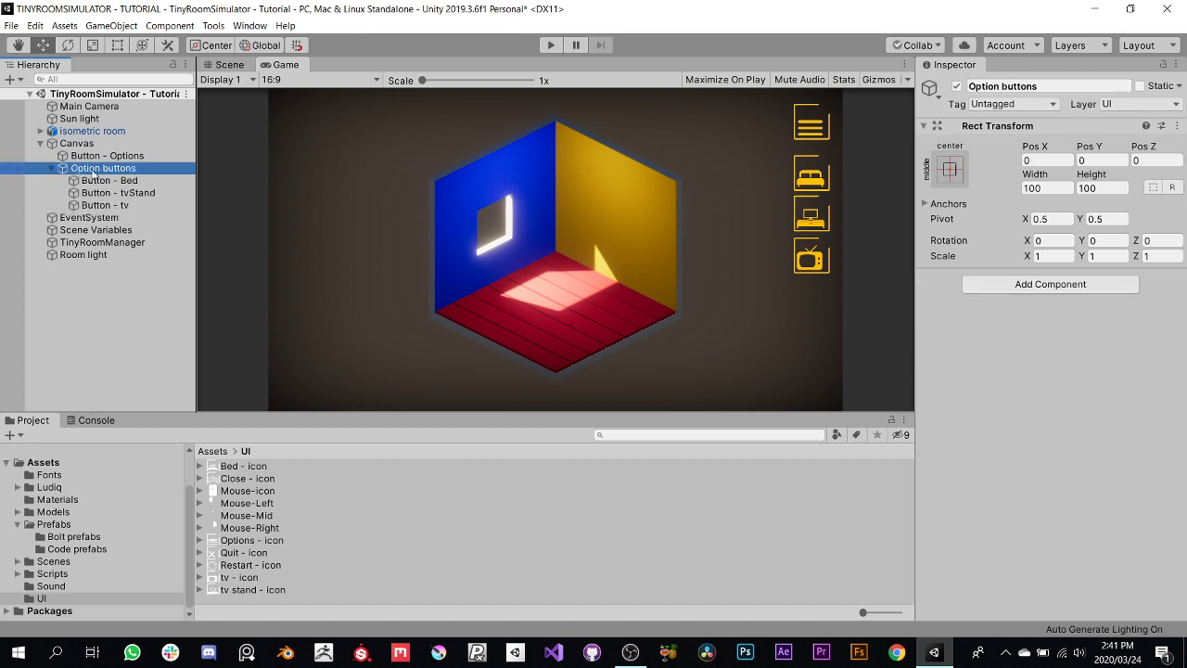
- Deactivate and reactivate the Option buttons object to check that it hides and shows its three child buttons together
click(957, 86)
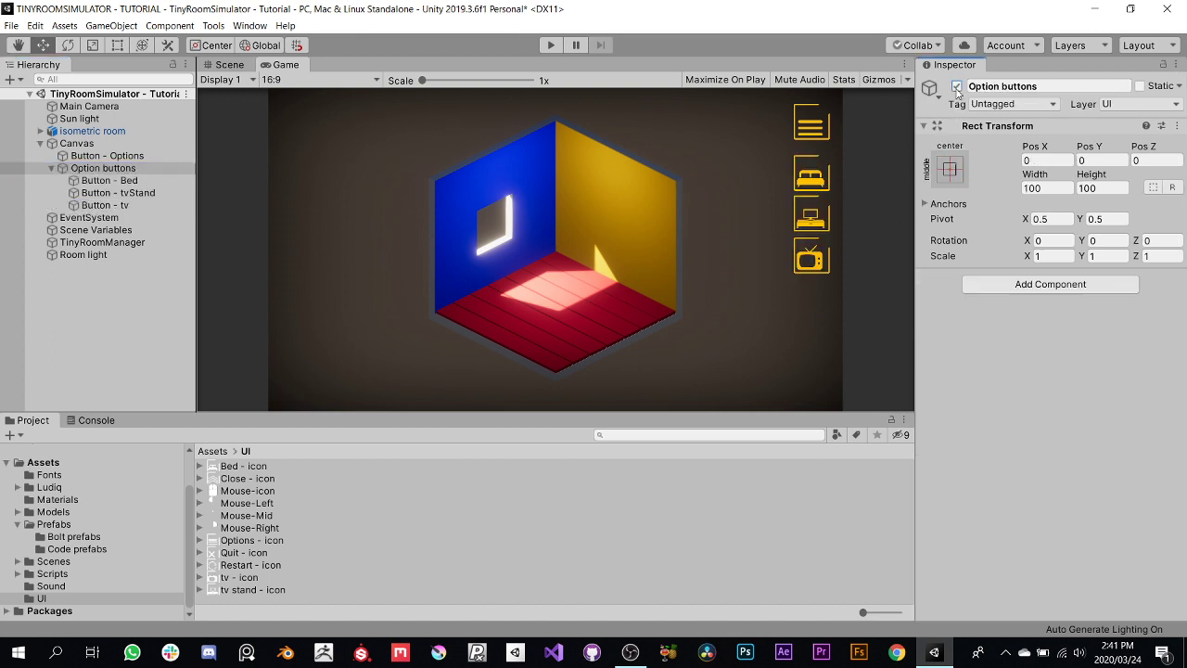
click(957, 86)
- Remove the mainButton and PrefabToSpawn variables from Button - Options
click(109, 156)
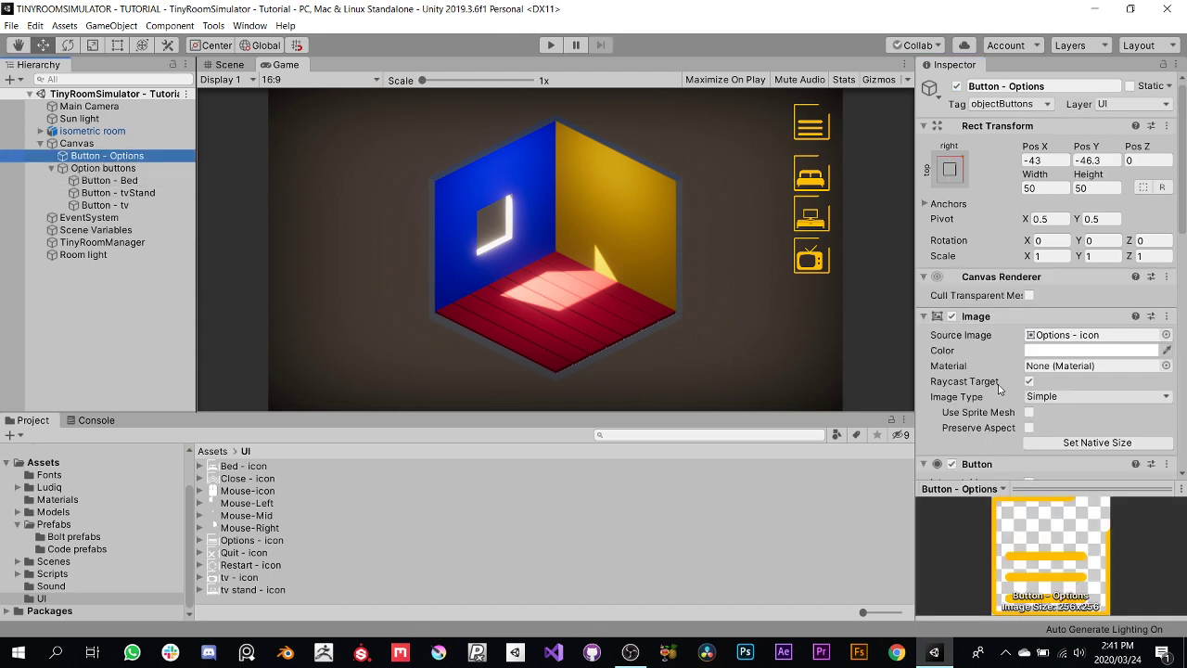
scroll(1000, 390, down, 5)
scroll(1006, 386, up, 5)
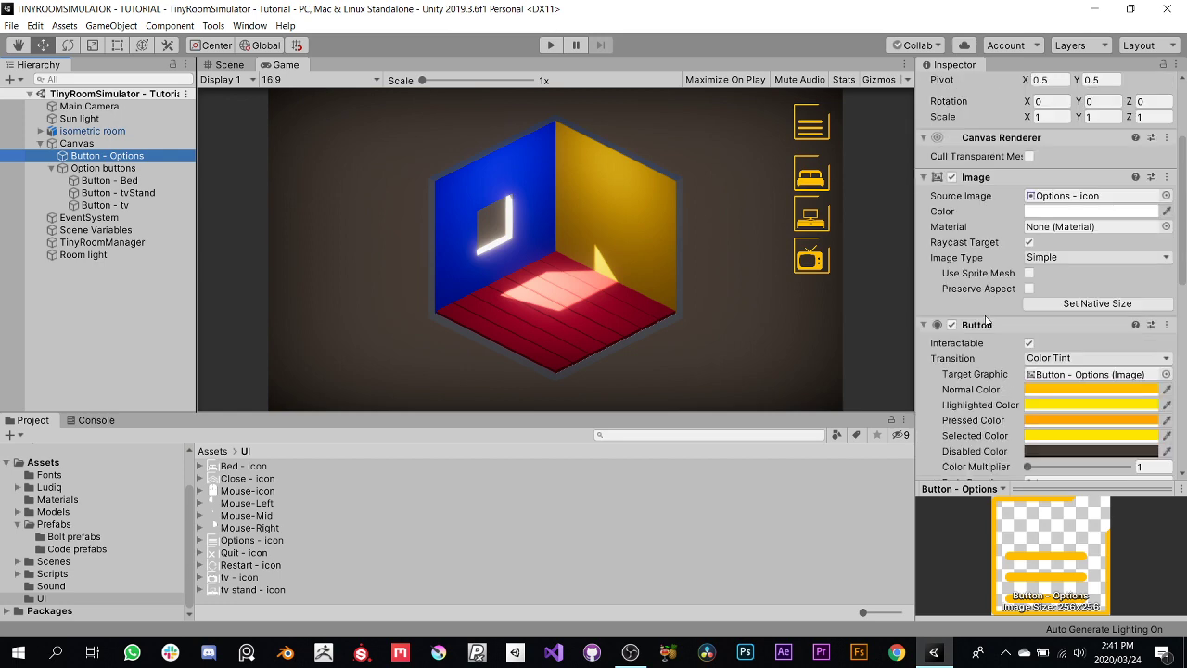
scroll(987, 323, down, 8)
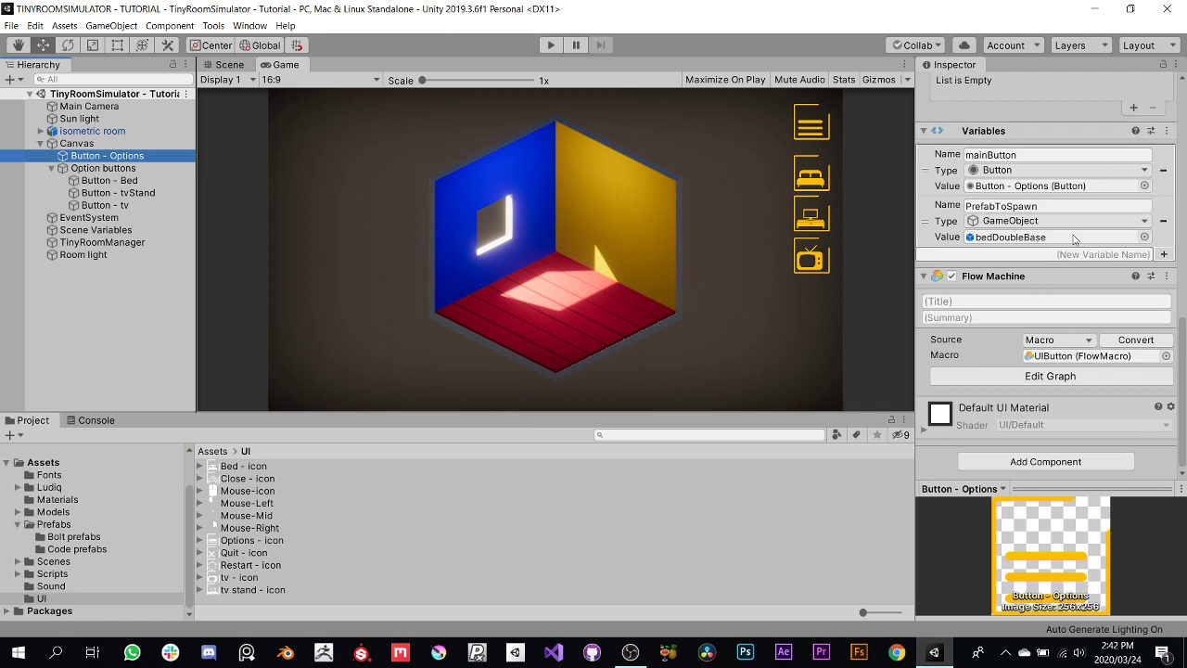
click(1166, 177)
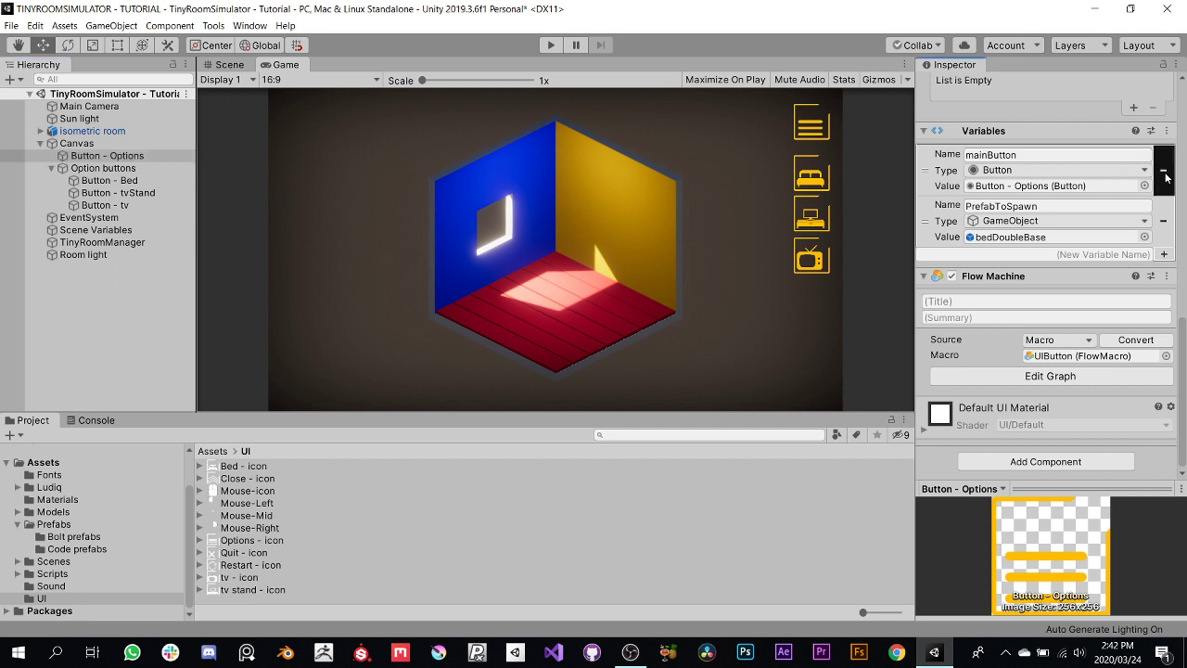
click(1168, 230)
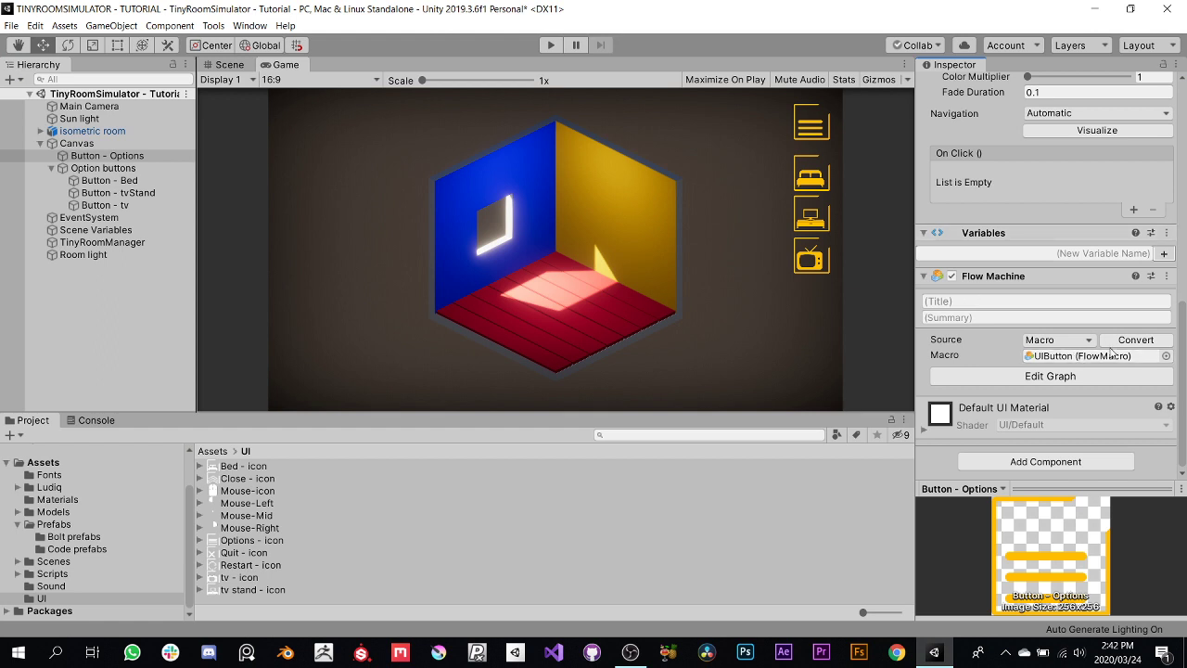
- Clear the UIButton macro from the Flow Machine of Button - Options by setting it to None
click(1165, 355)
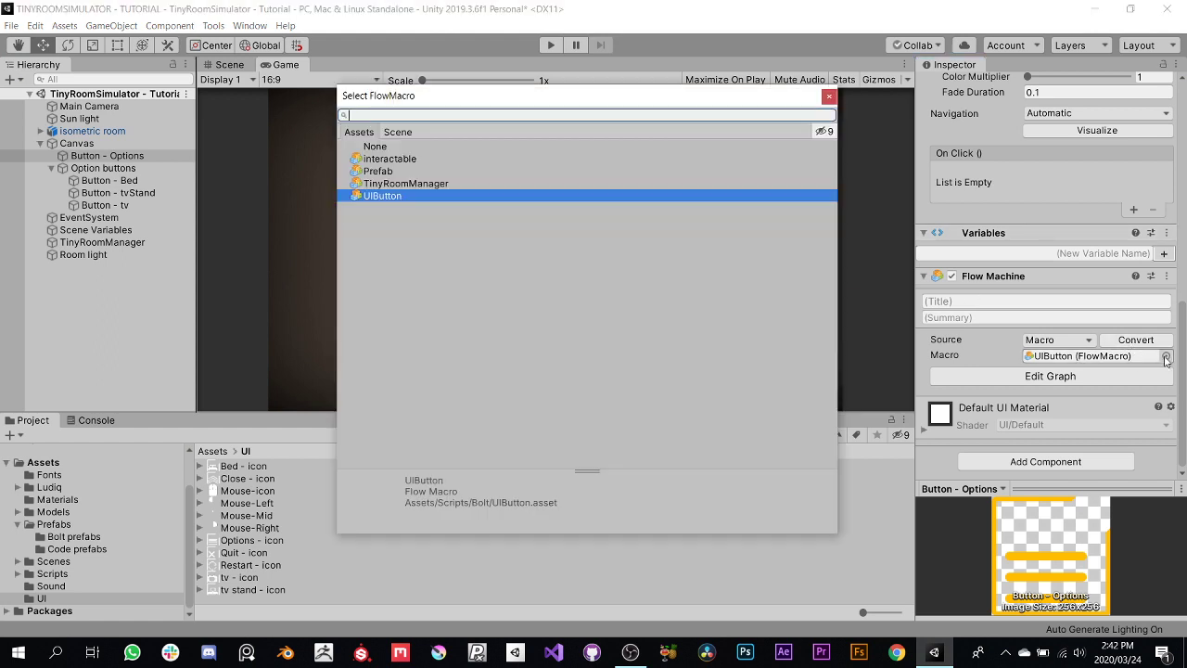
click(480, 149)
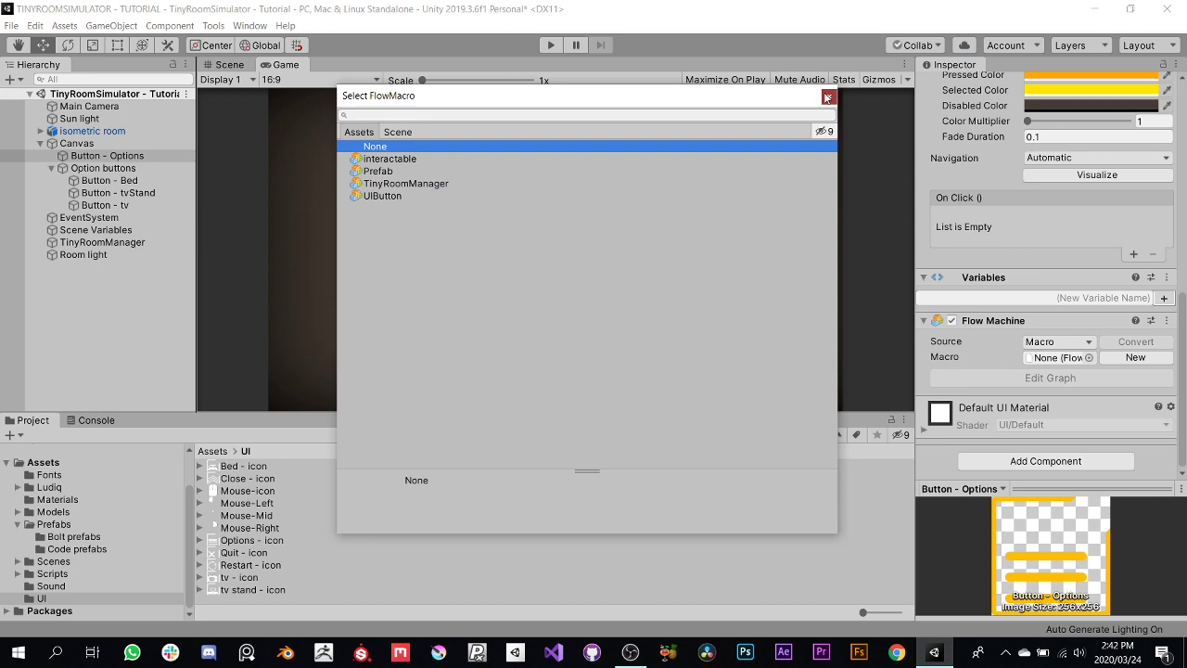
click(829, 97)
- Create a new macro for the Flow Machine and save it as ButtonMenu in Assets/Scripts/Bolt
click(1146, 360)
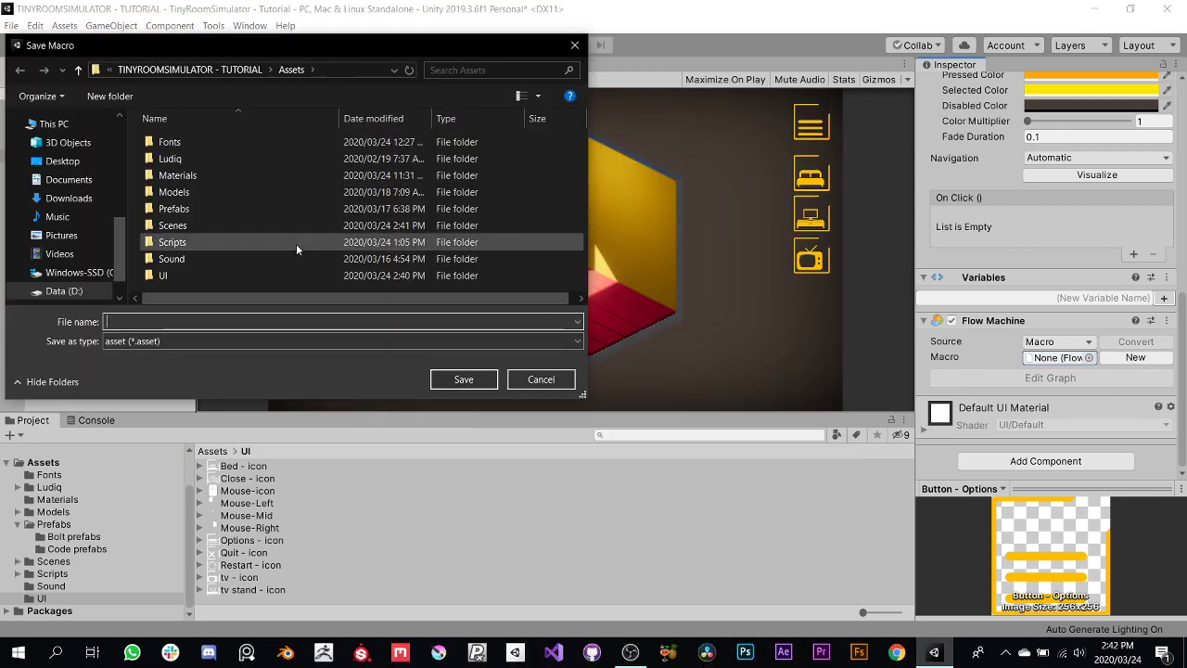
double_click(171, 276)
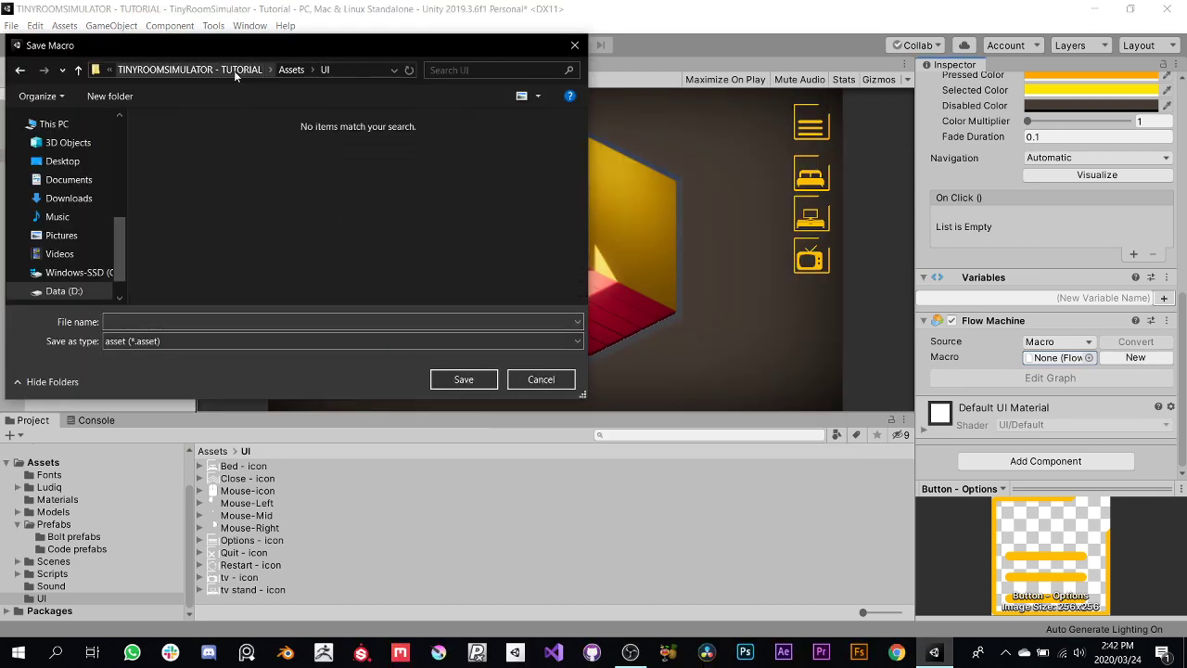
click(290, 70)
double_click(163, 242)
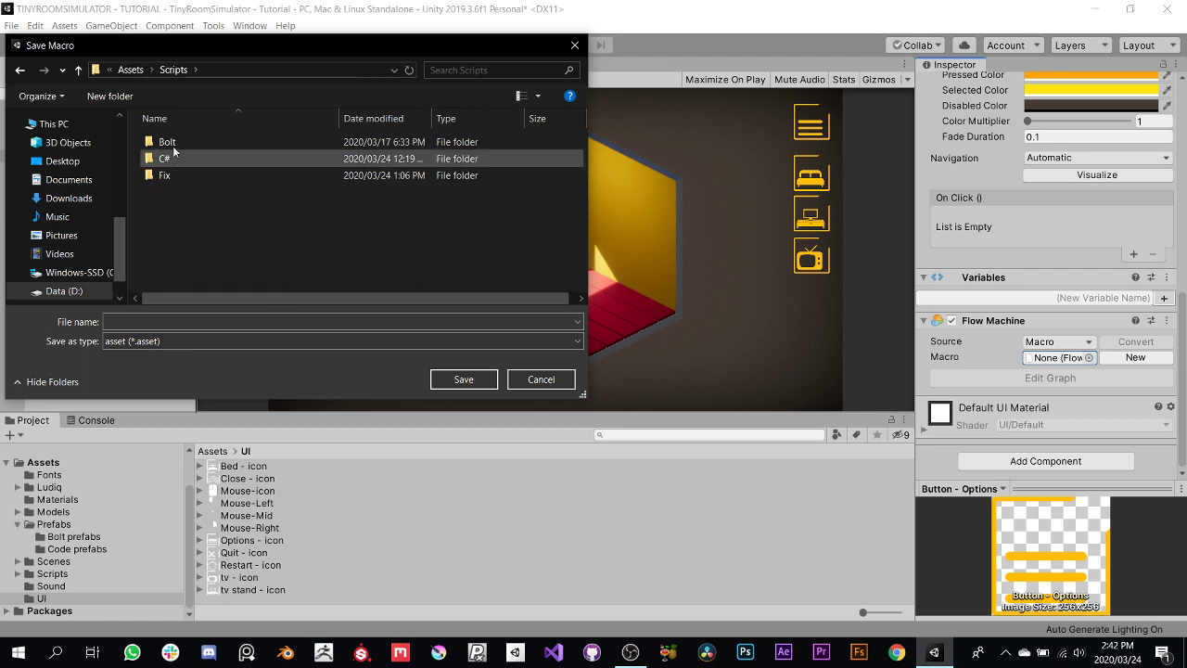
click(172, 143)
double_click(172, 144)
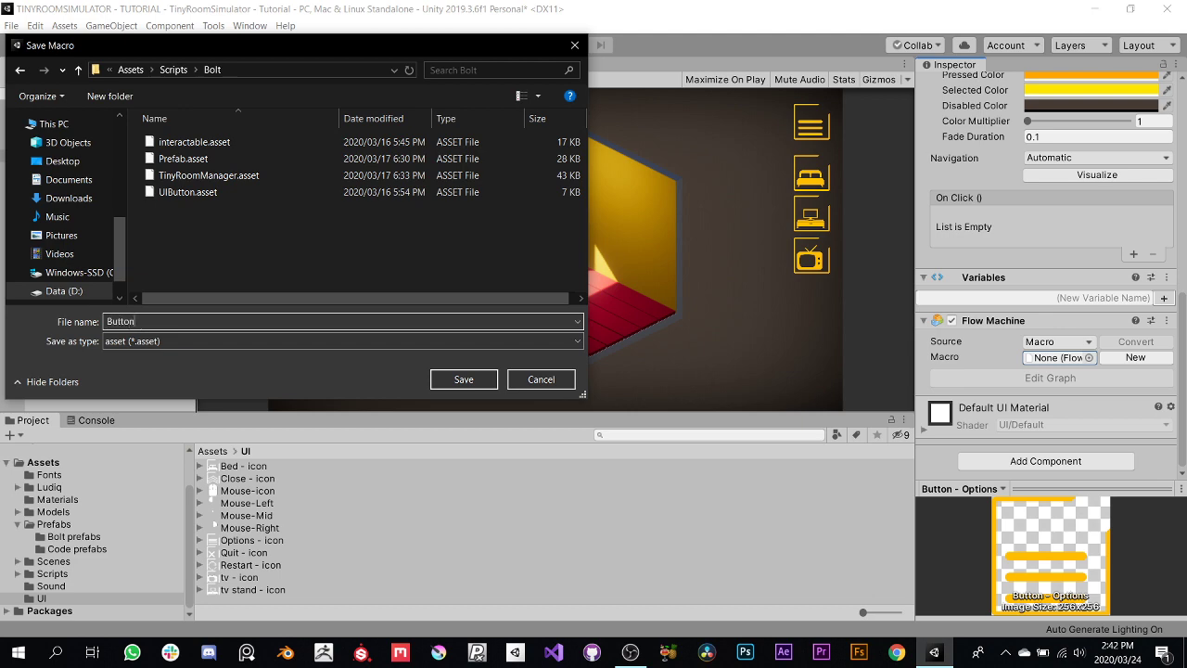
key(Return)
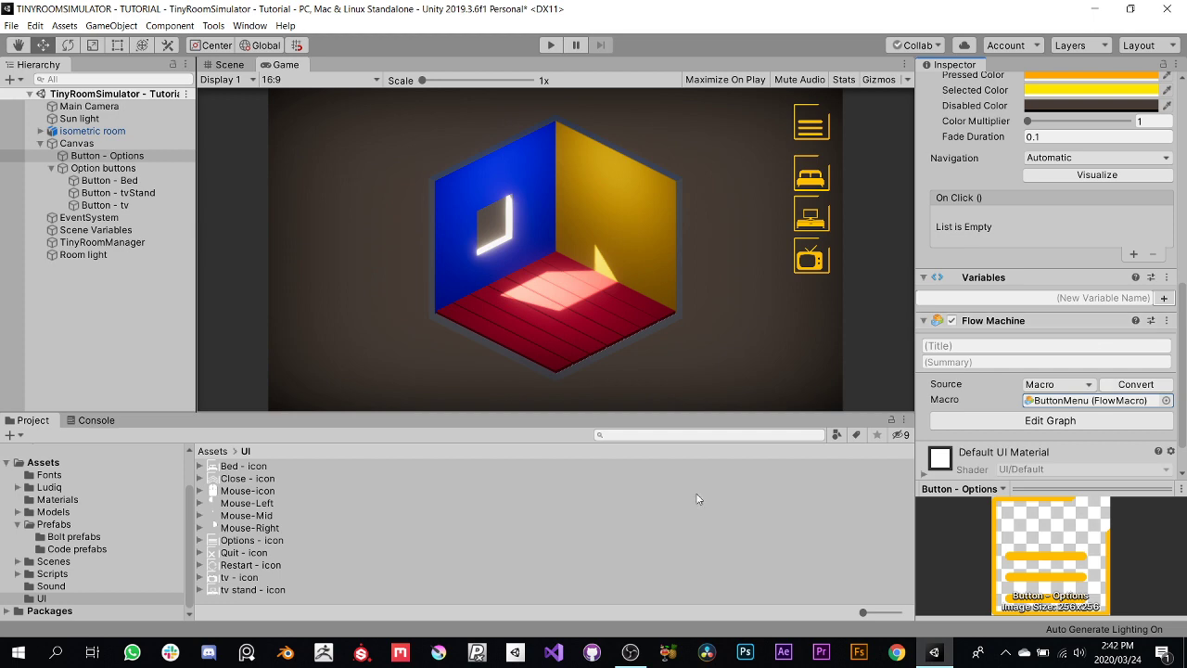
- Open the ButtonMenu graph and dock the Flow Graph window beside the Project window, giving the graph most of the width
click(1050, 420)
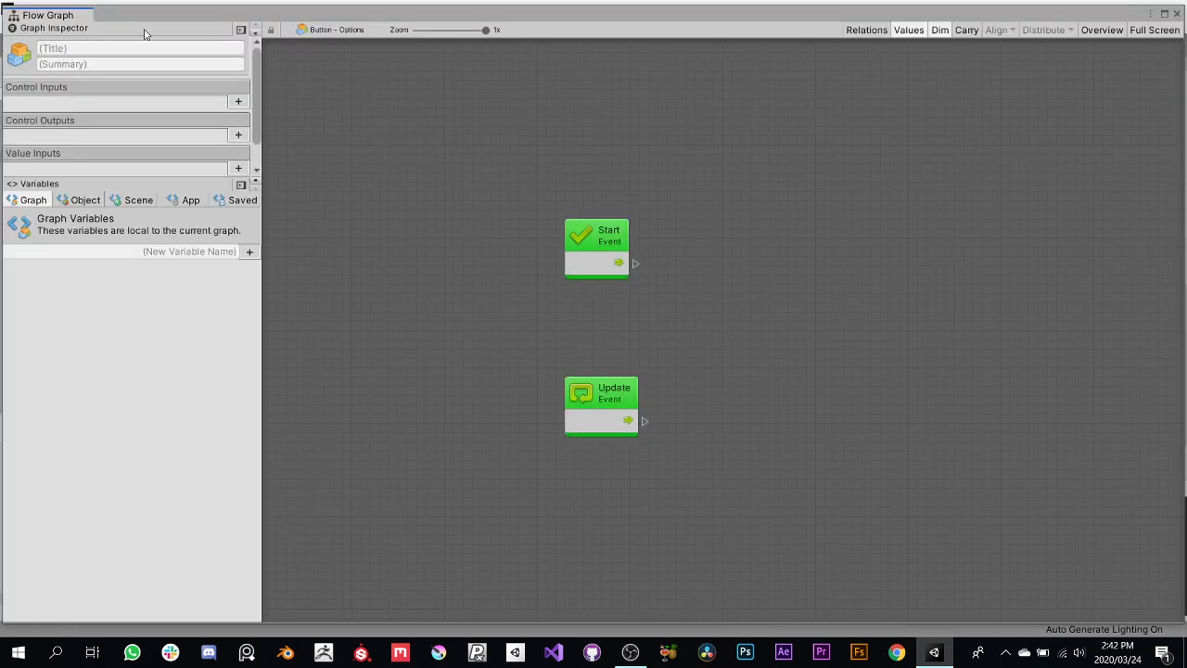
drag(156, 21, 529, 477)
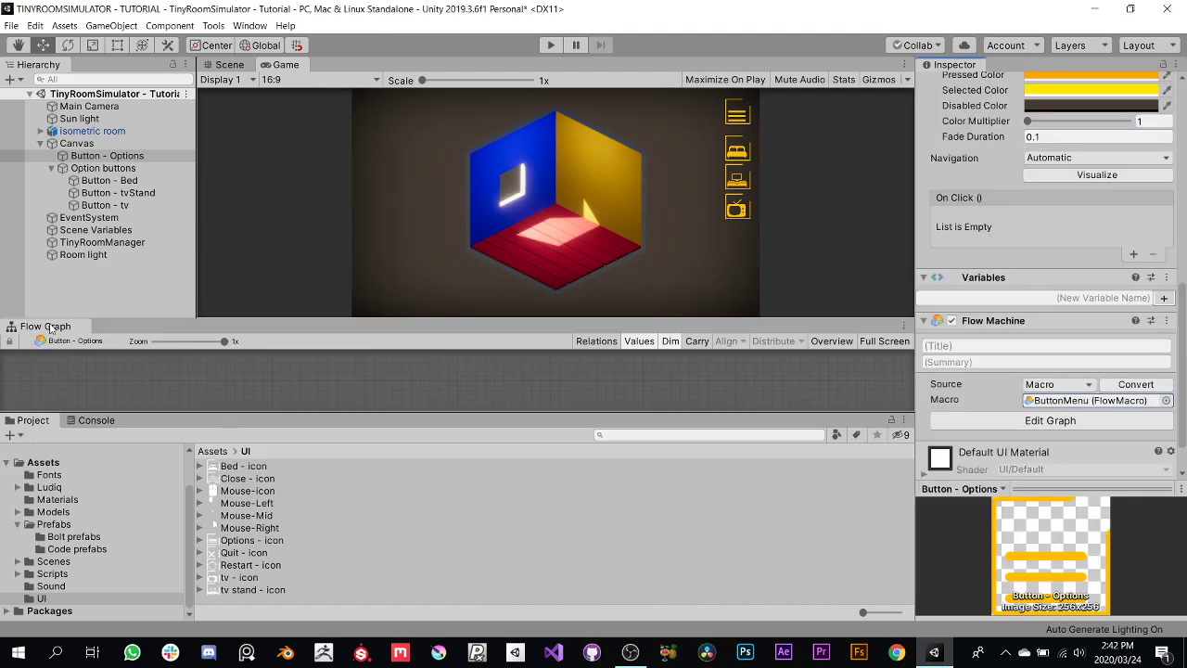
drag(51, 328, 685, 561)
drag(607, 511, 260, 515)
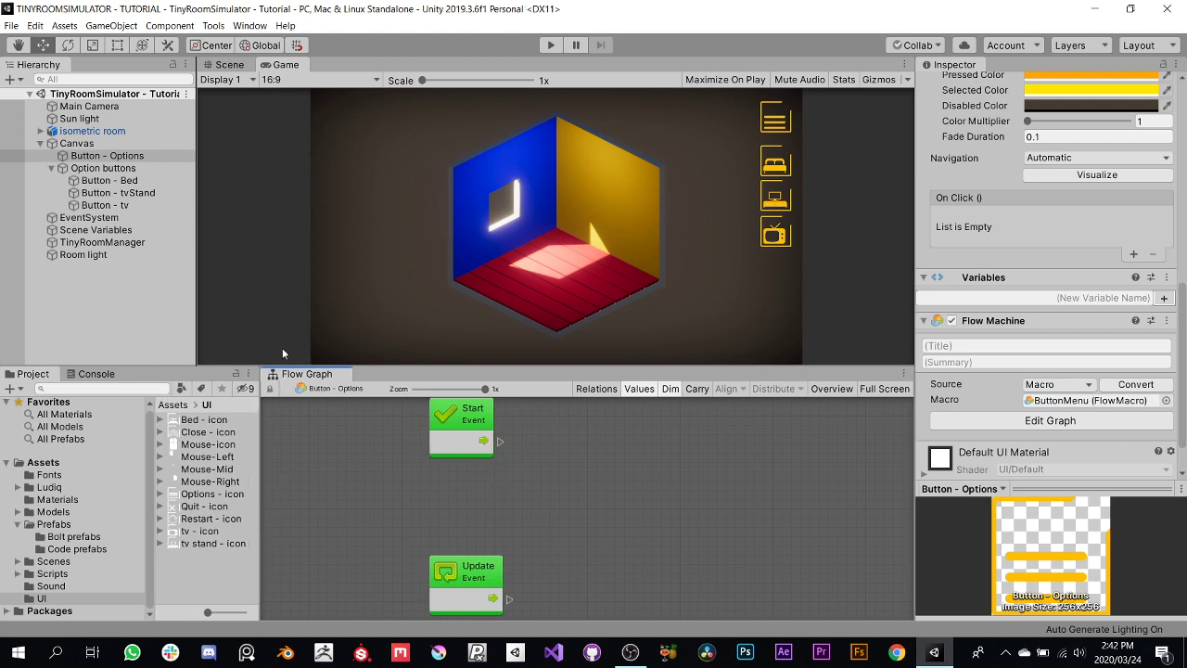
- Toggle the Option buttons object's active state several times to test the show/hide effect, leave it active and save the scene
click(74, 167)
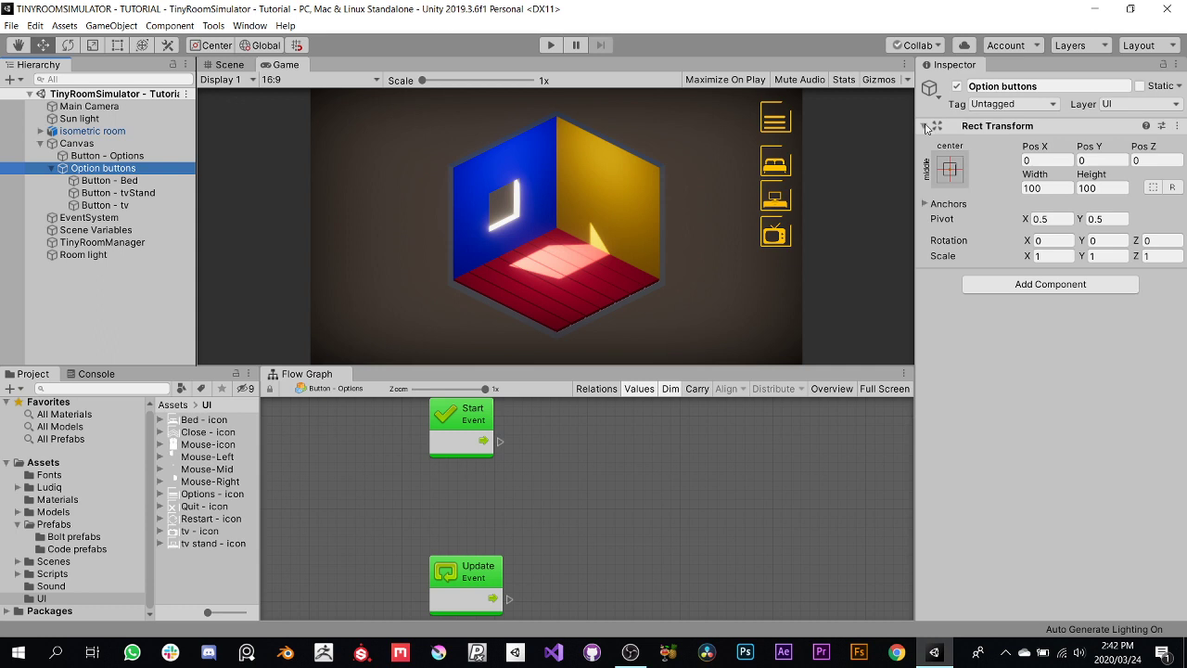
click(958, 87)
click(958, 86)
click(958, 87)
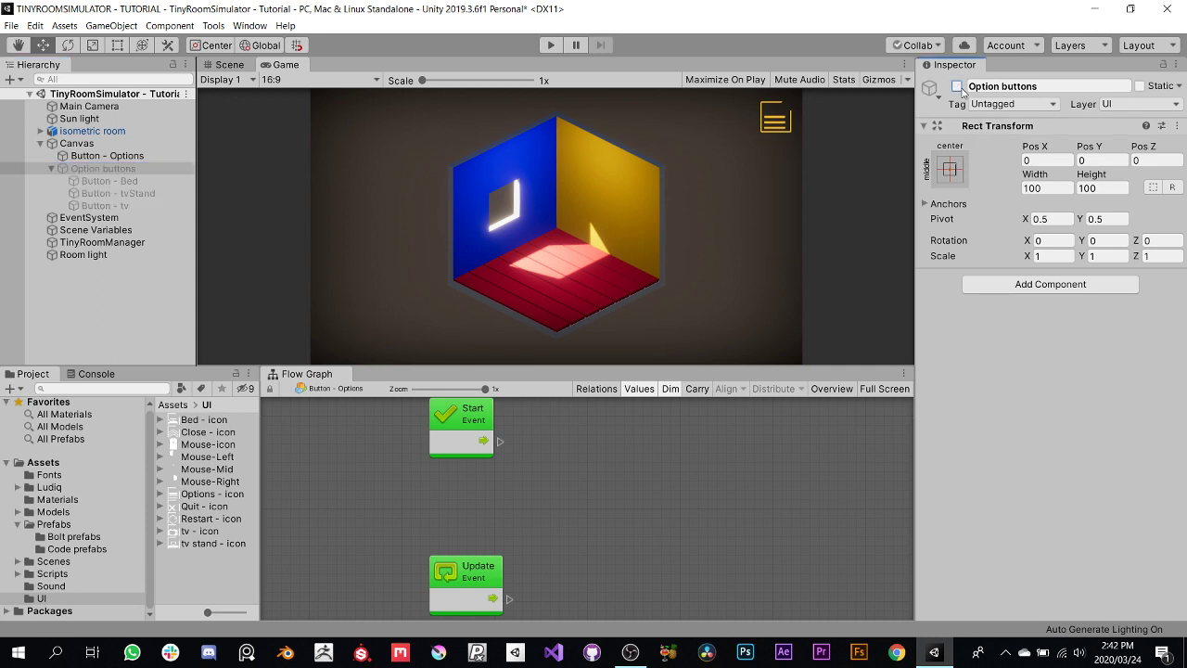
click(958, 87)
click(958, 86)
click(959, 86)
click(961, 88)
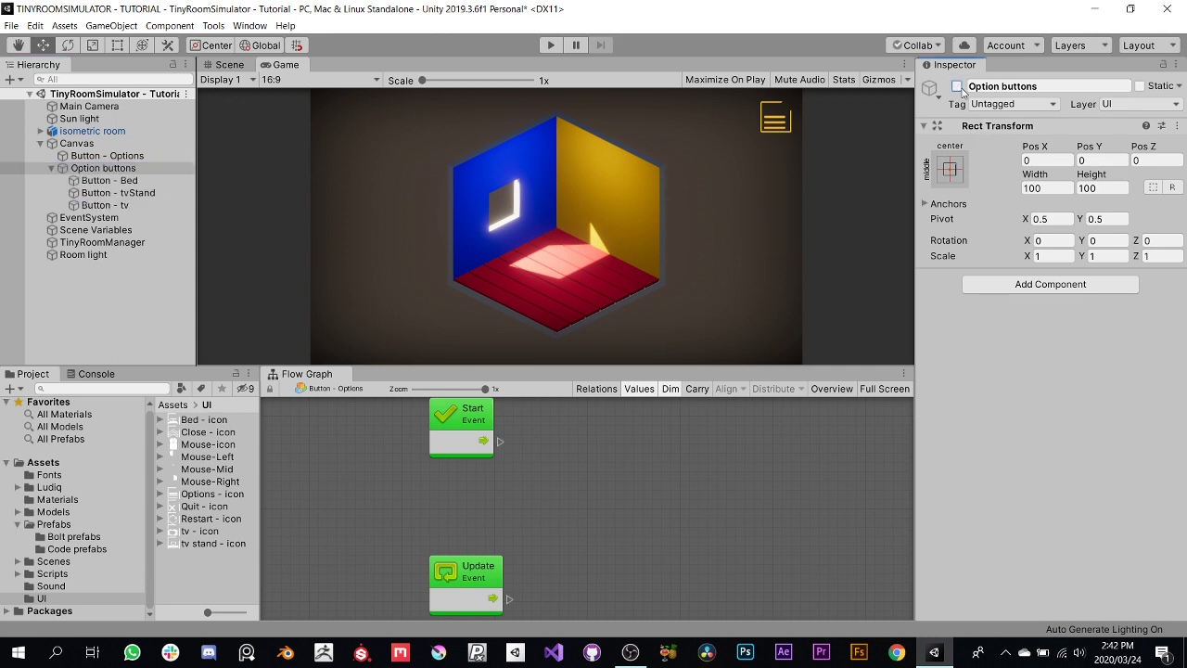
click(961, 88)
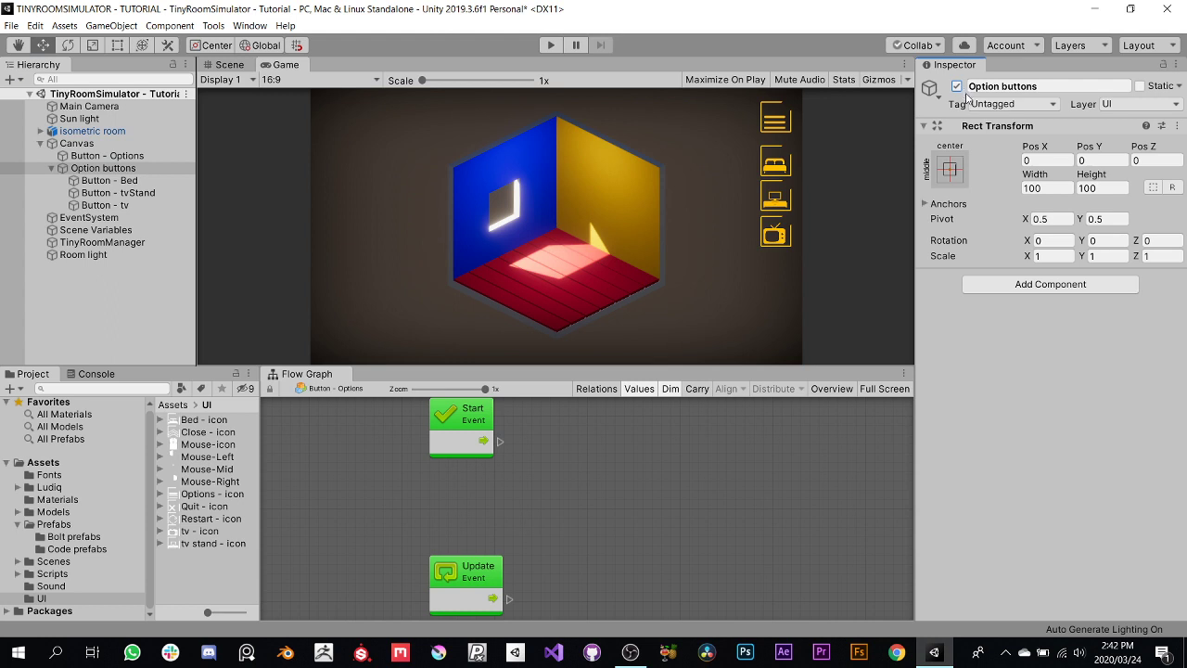
key(ctrl+s)
click(959, 87)
click(959, 87)
key(ctrl+s)
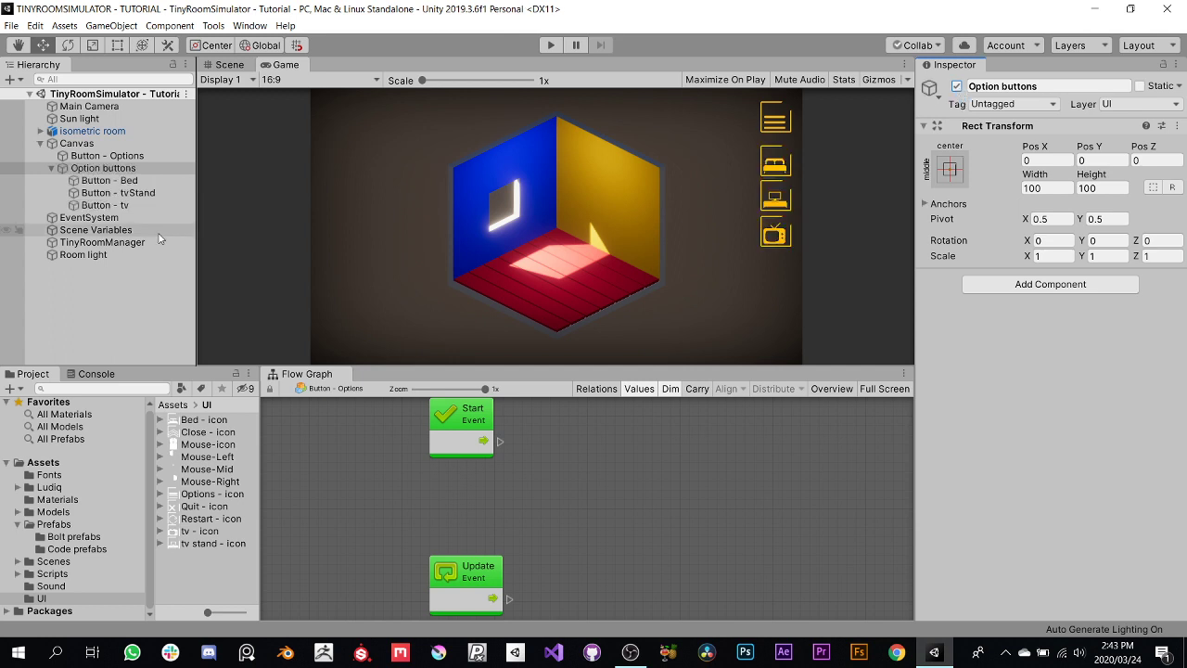
- Add a GameObject variable named buttonGroup to Button - Options and assign the Option buttons object as its value
click(139, 156)
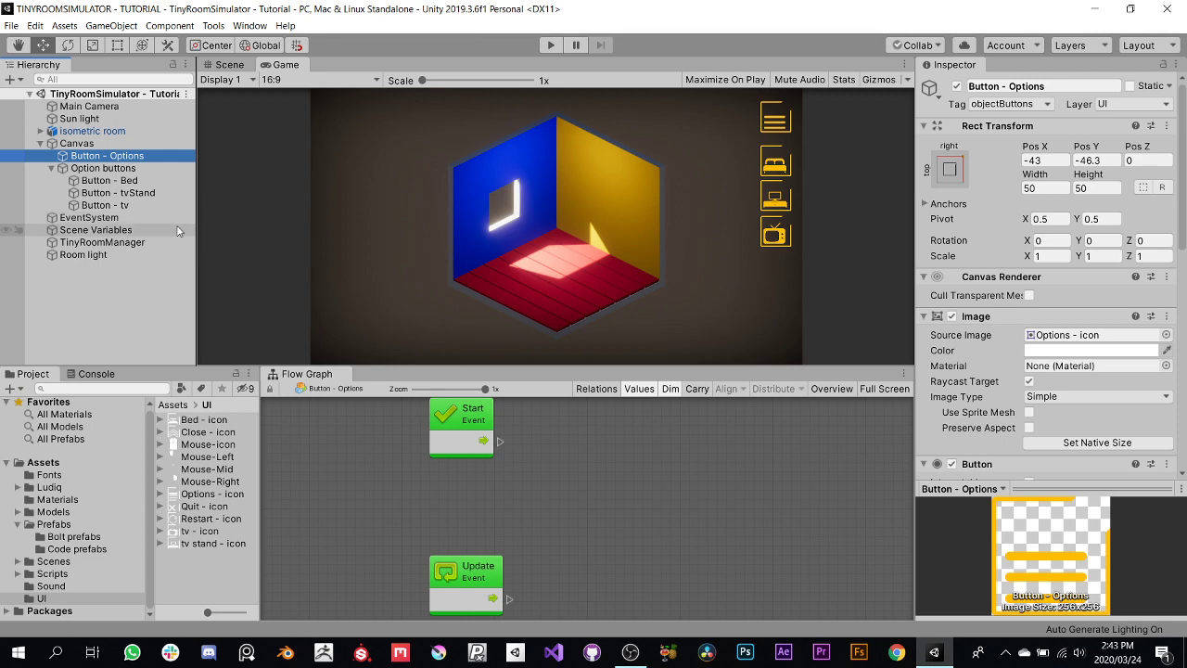
scroll(1020, 338, down, 10)
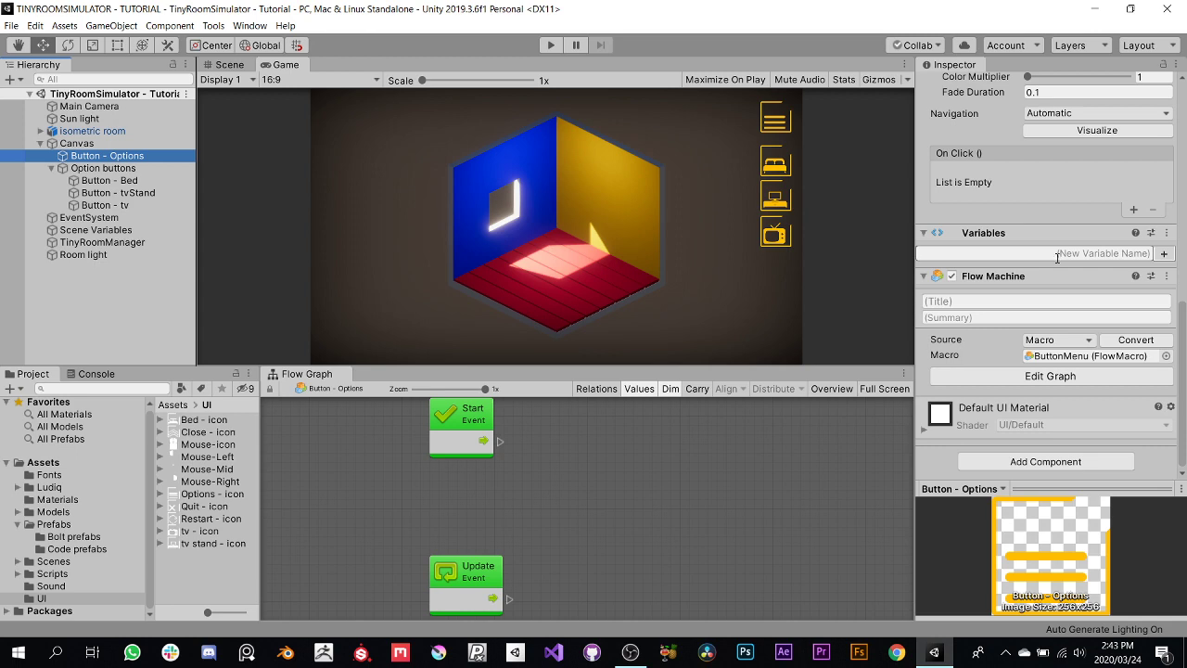
scroll(1057, 257, up, 8)
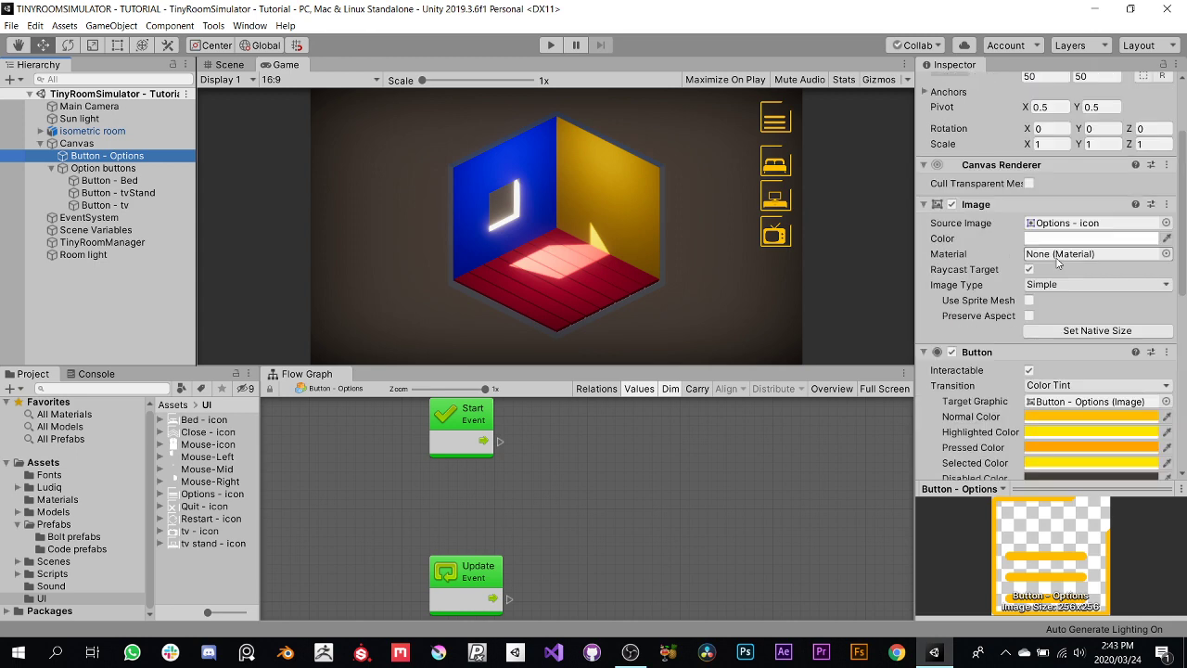
scroll(1057, 262, down, 8)
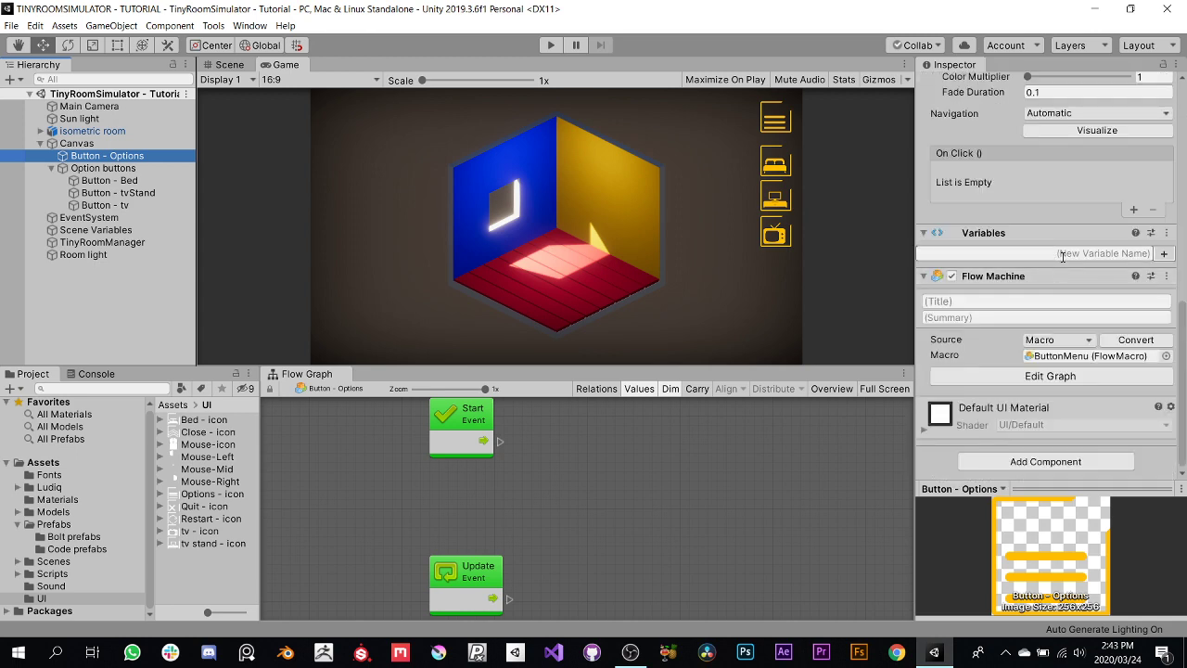
click(1062, 254)
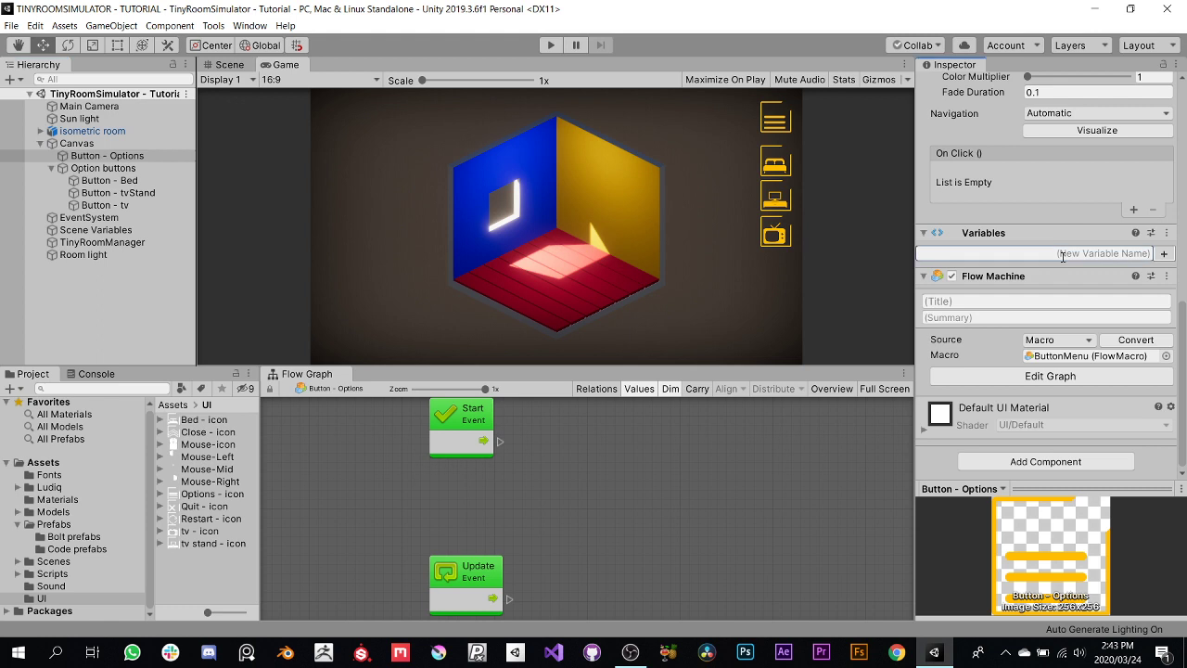
text(buttonGroup)
key(Return)
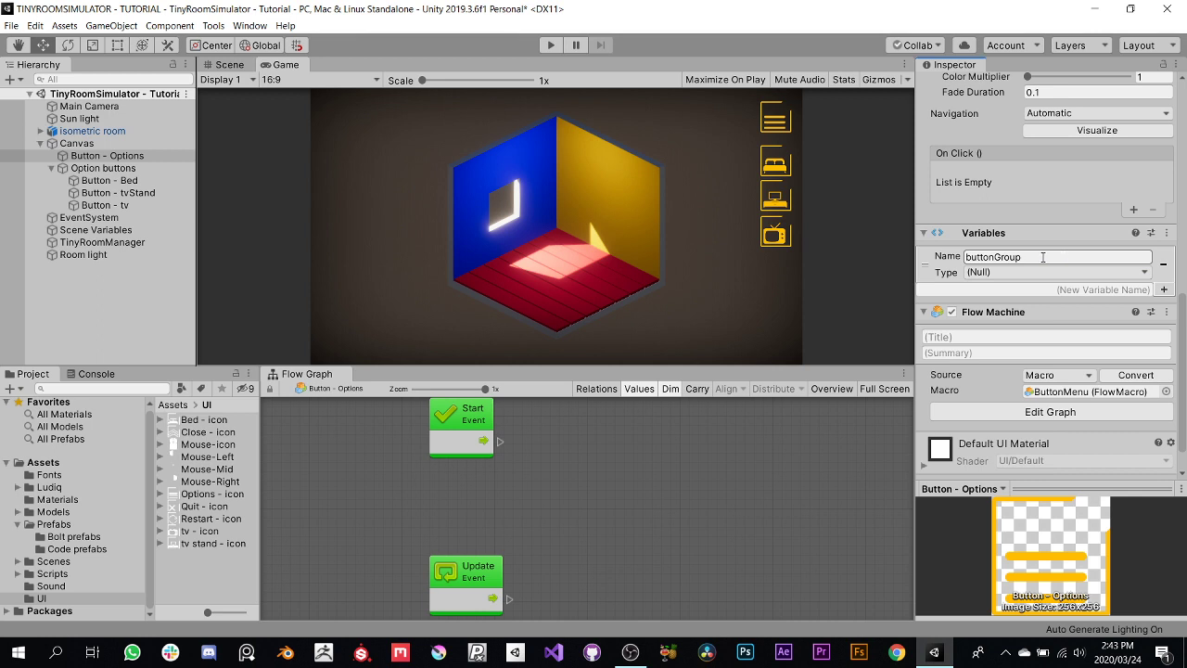
click(1058, 272)
click(1011, 412)
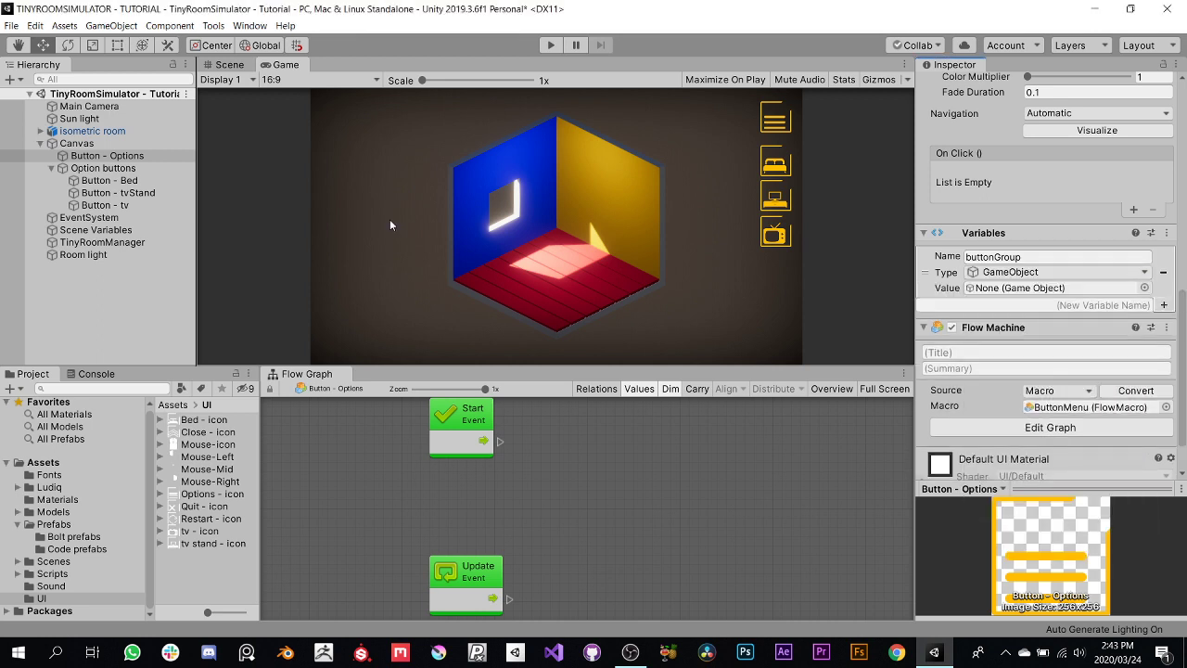
drag(97, 172, 1011, 288)
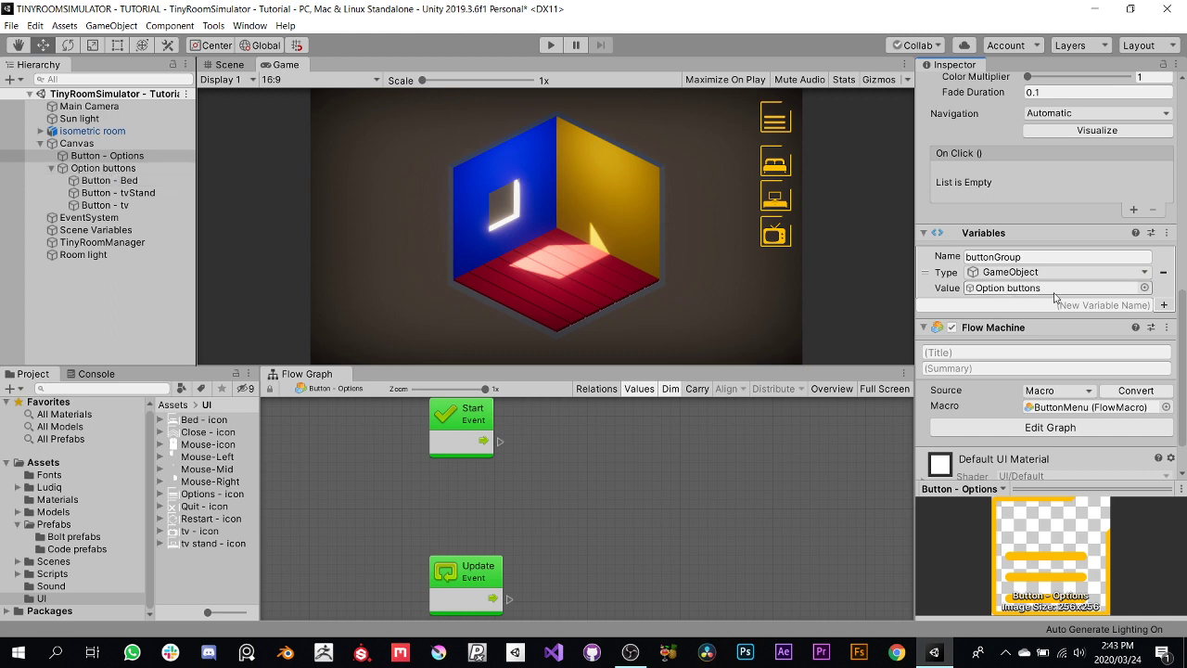
- Add a Get Variable unit for buttonGroup to the flow graph and delete the default Start and Update events
drag(926, 279, 625, 533)
click(464, 453)
key(Delete)
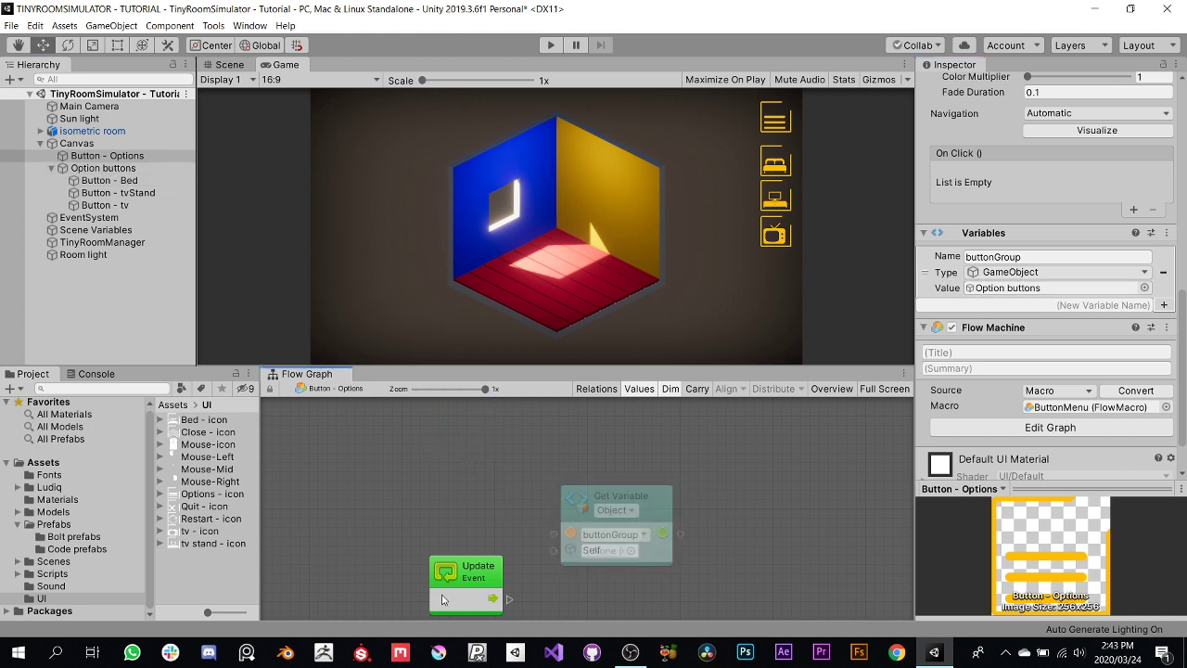
click(461, 600)
key(Delete)
drag(666, 521, 613, 483)
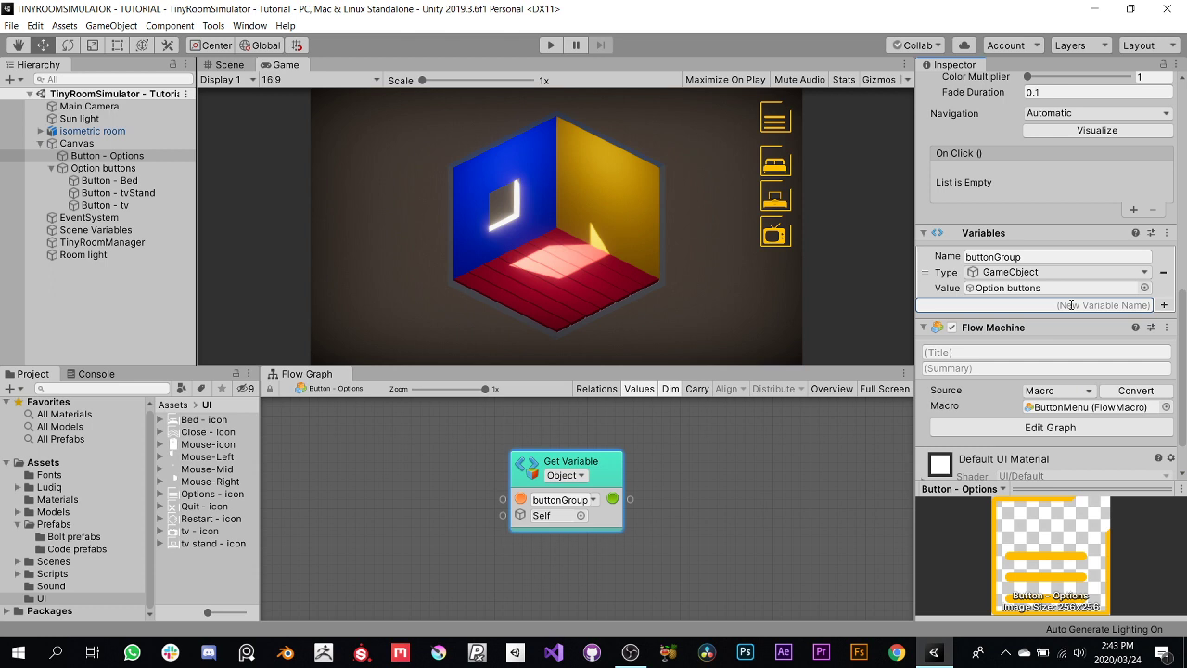
- Add a second variable named button with type Button and assign Button - Options as its value
text(button)
key(Return)
click(1052, 322)
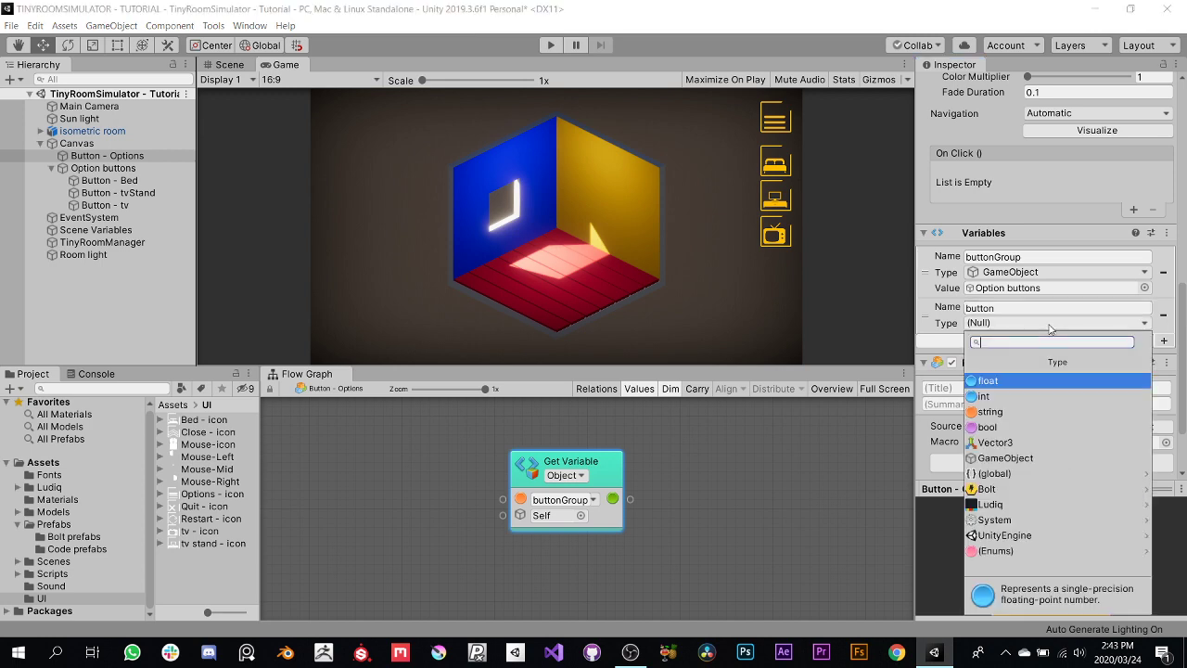
text(button)
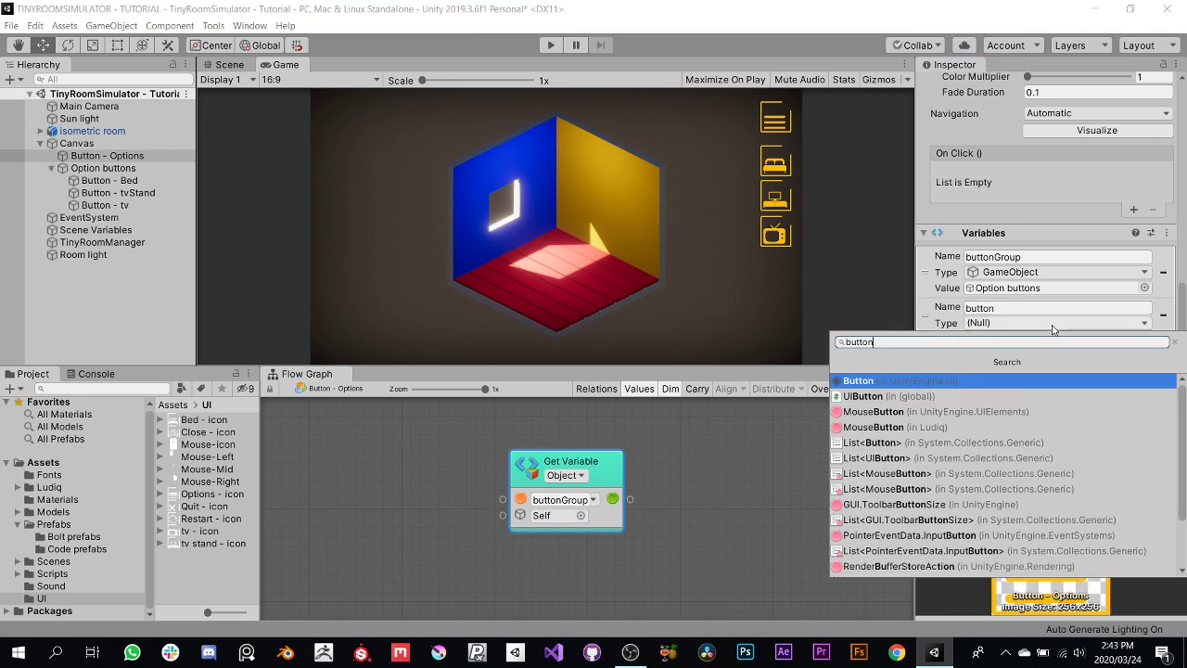
click(936, 381)
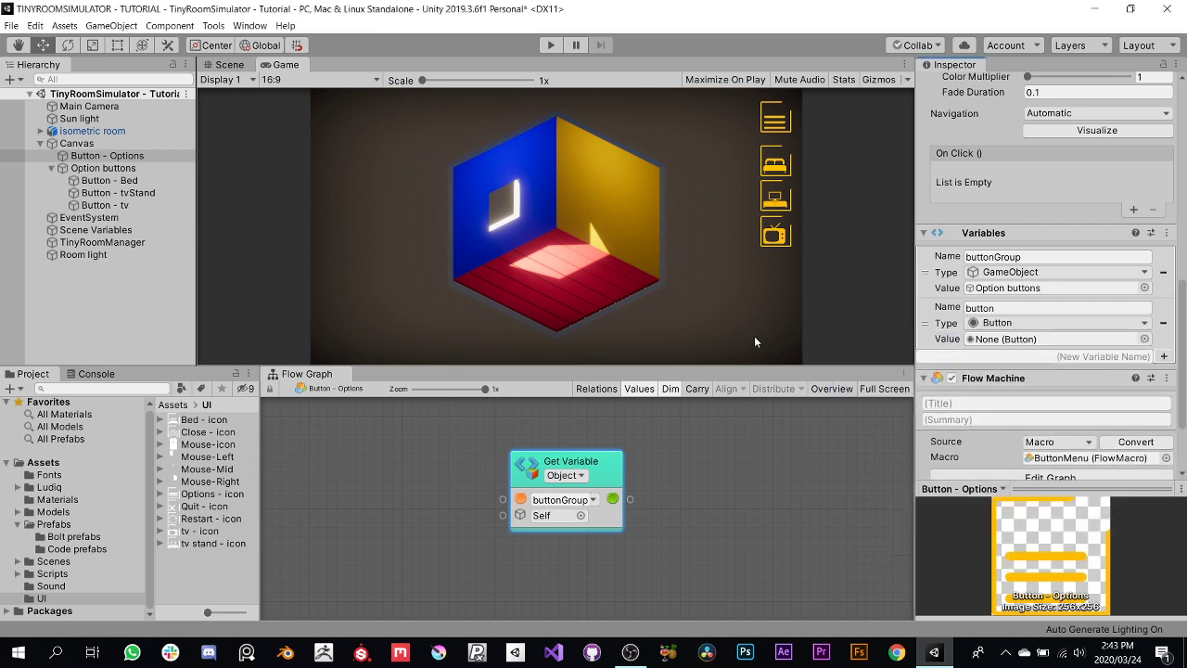
drag(104, 155, 1000, 341)
- Add a Get Variable unit for button, connect it to a new On Button Click event and maximize the flow graph
drag(925, 322, 318, 523)
middle_drag(469, 540, 572, 486)
drag(529, 518, 669, 575)
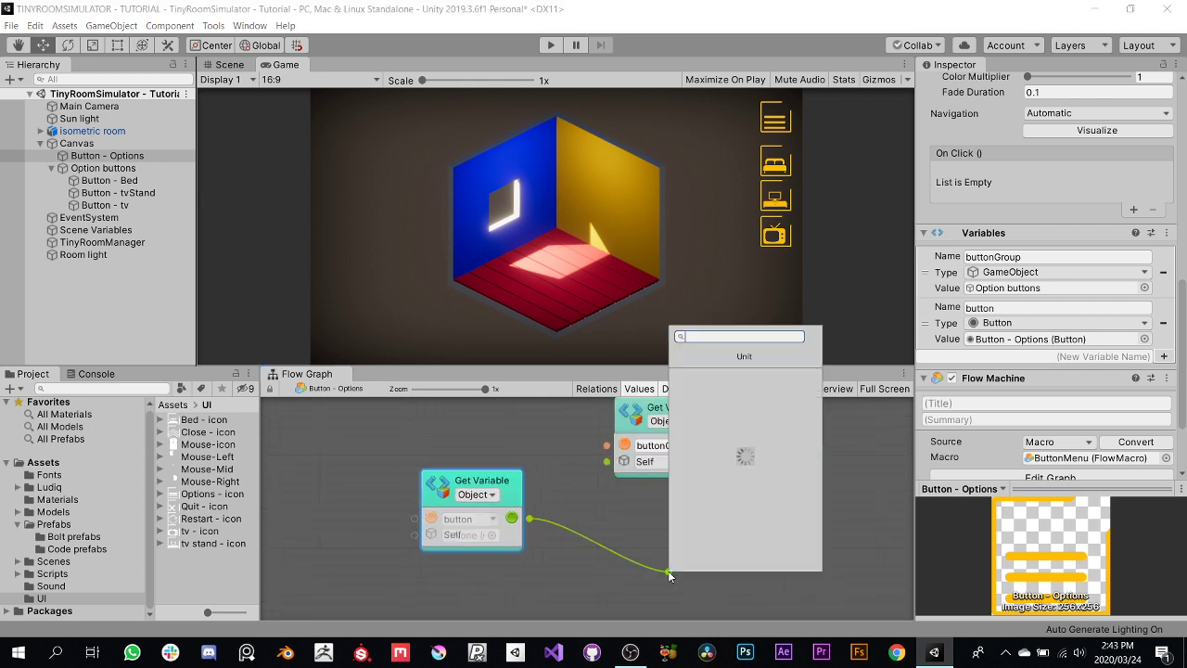
text(on button click)
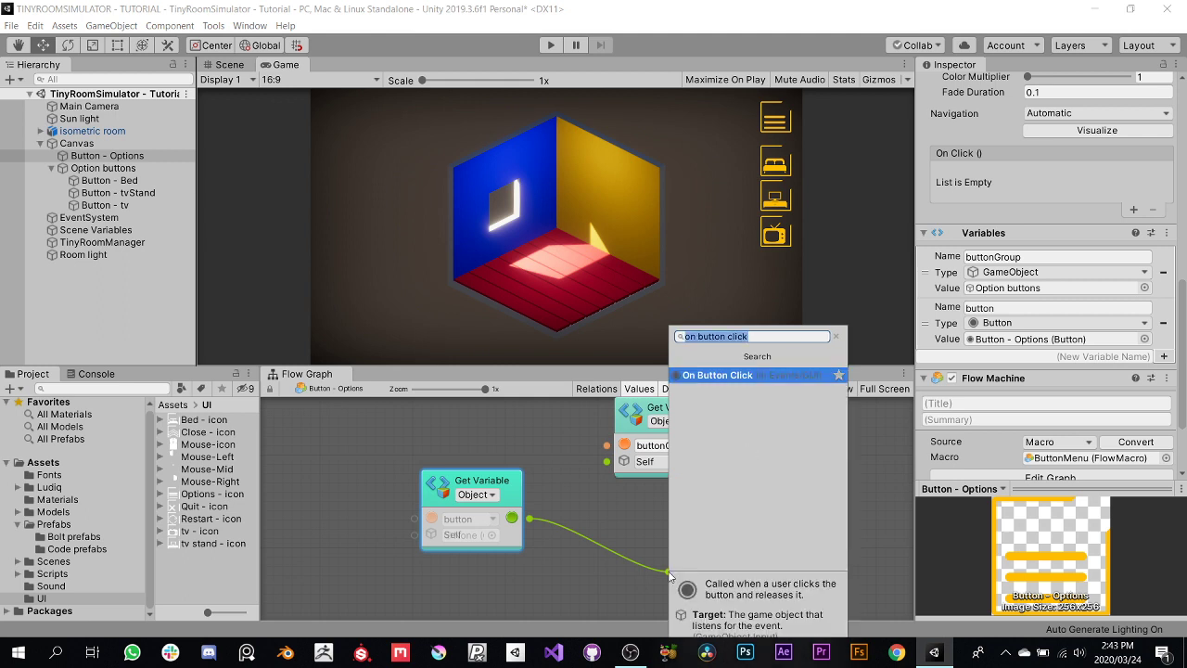
key(Return)
key(shift+space)
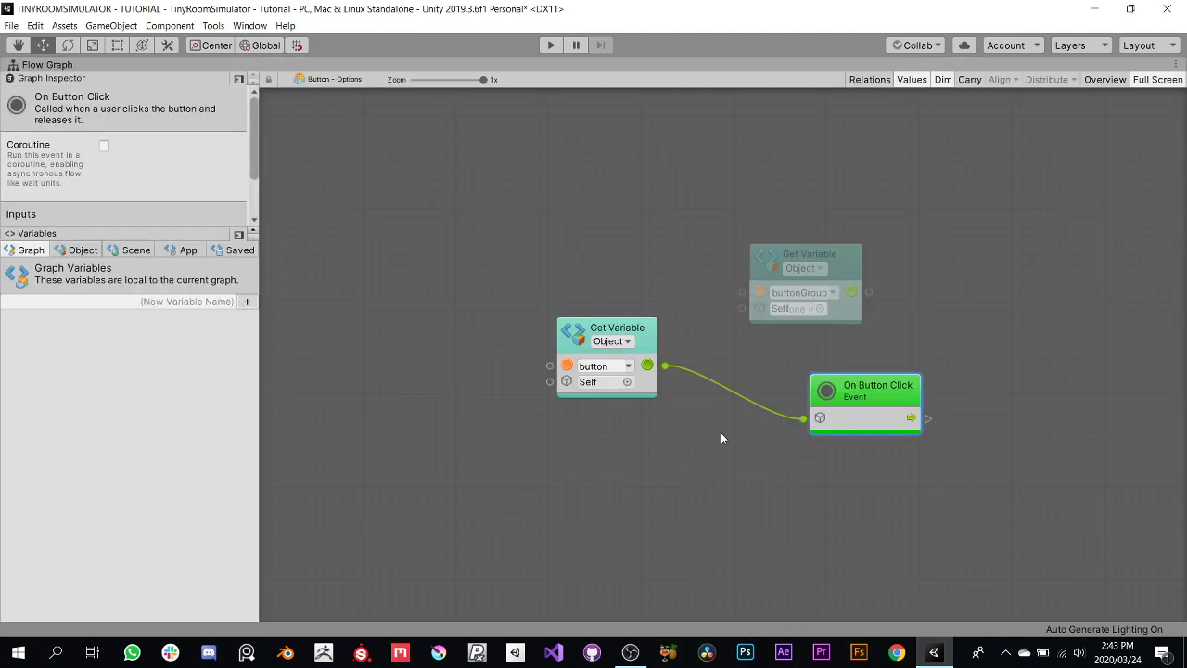
- Line up On Button Click beside the button variable unit and move the buttonGroup unit farther along the same row
drag(709, 433, 606, 385)
drag(397, 332, 552, 457)
drag(586, 419, 435, 346)
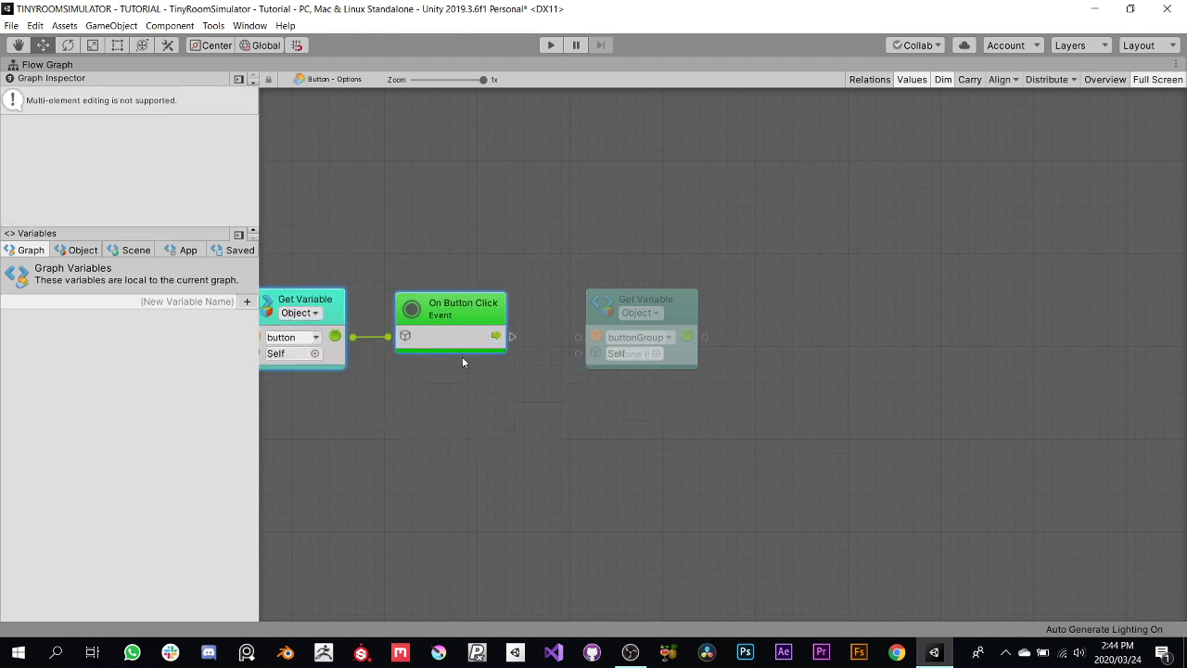
middle_drag(461, 357, 643, 370)
drag(863, 334, 1046, 330)
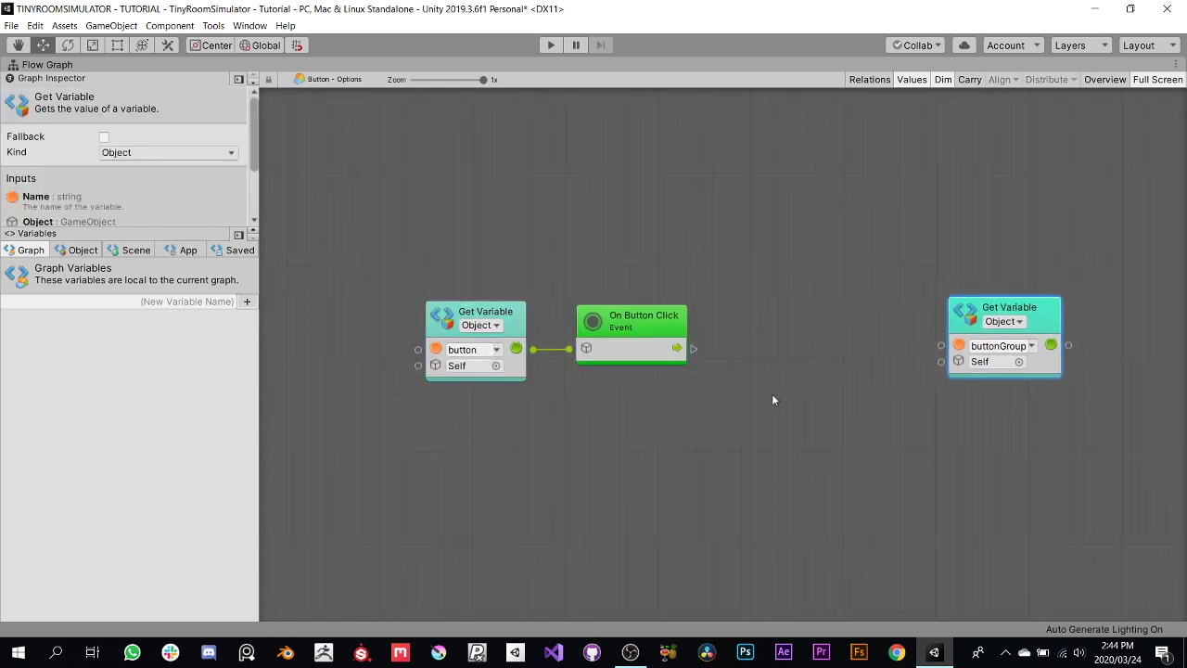
click(727, 400)
- Add a Branch unit fed by the On Button Click flow output, align it with the event and save
middle_drag(725, 401, 613, 390)
drag(578, 337, 693, 264)
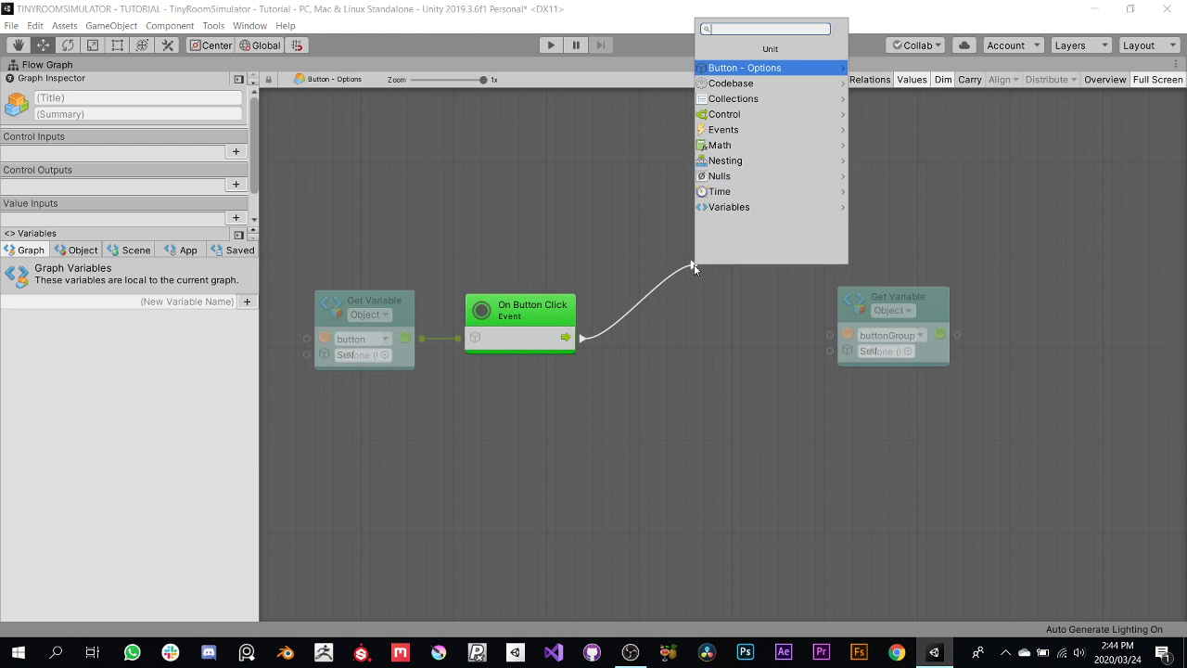
text(branch)
key(Return)
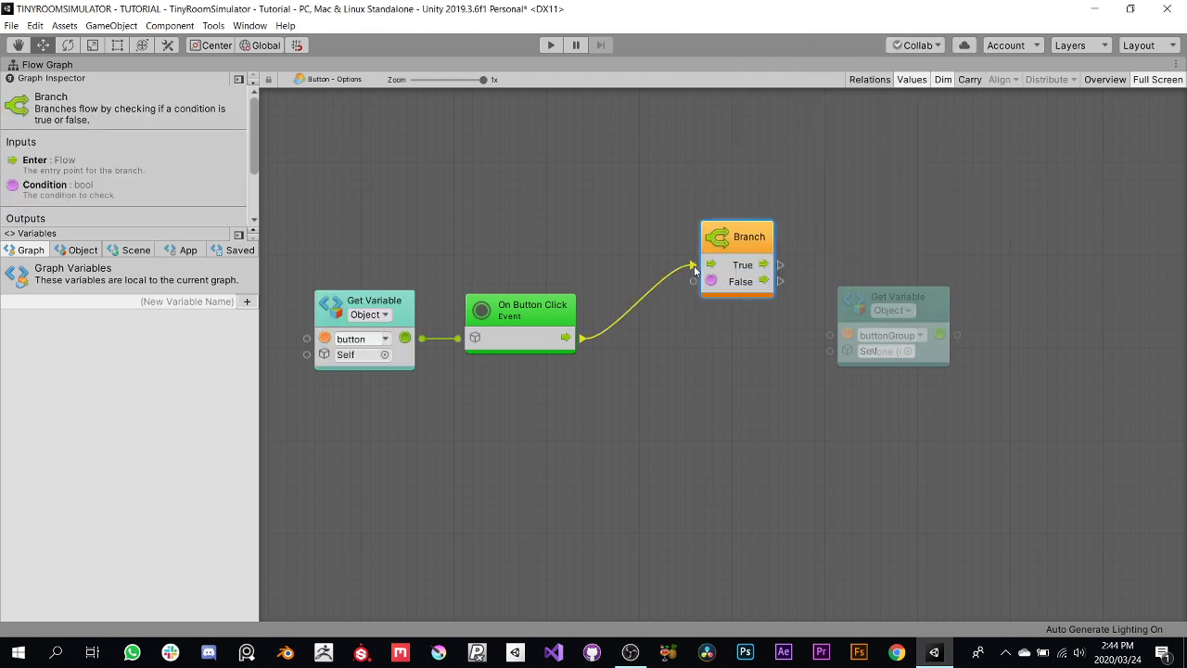
drag(748, 264, 743, 336)
key(ctrl+s)
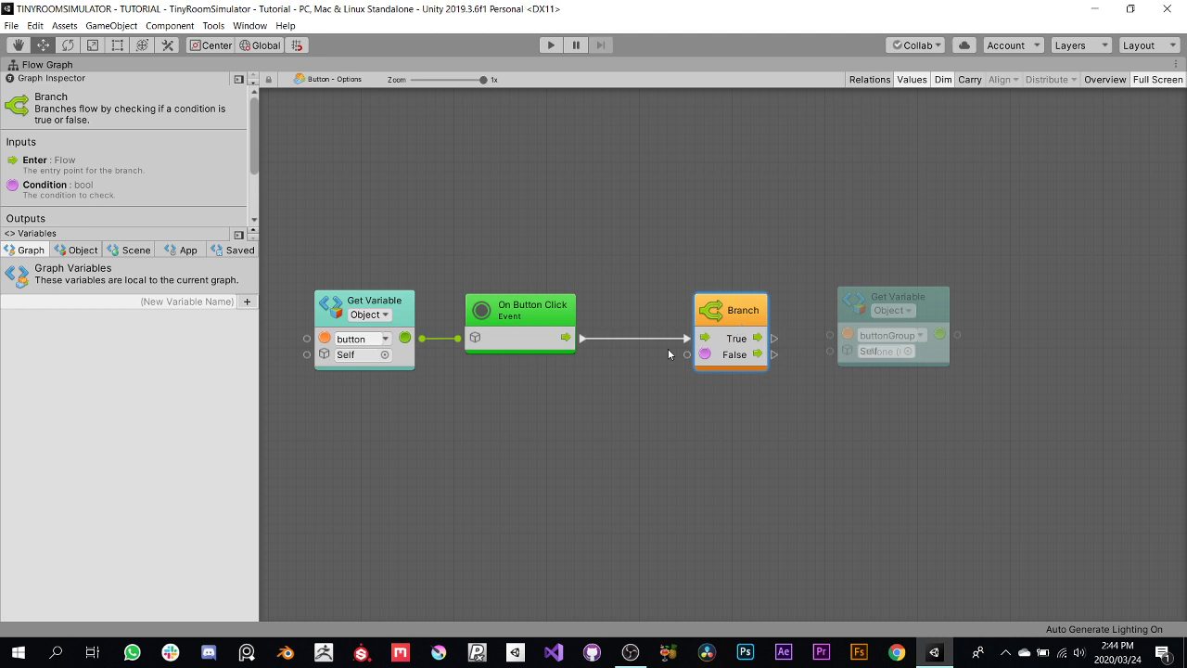
- Move the buttonGroup variable unit beneath the button one and connect it to a new GameObject.activeSelf (get) unit
middle_drag(606, 350, 698, 316)
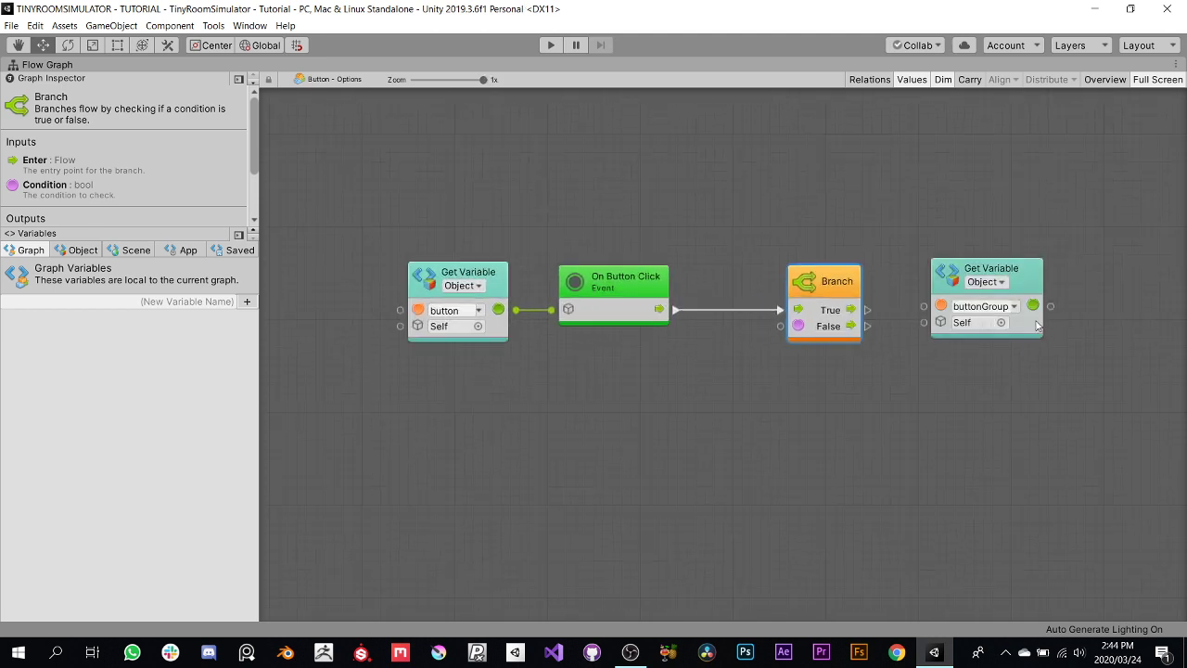
drag(981, 286, 563, 423)
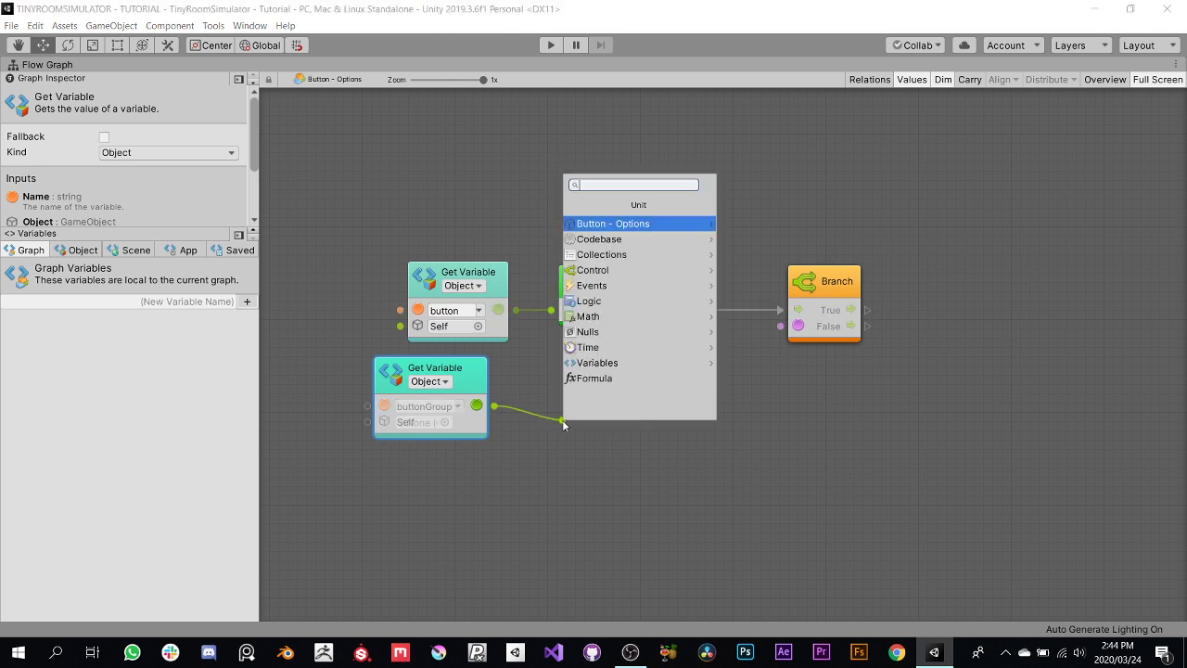
text(active)
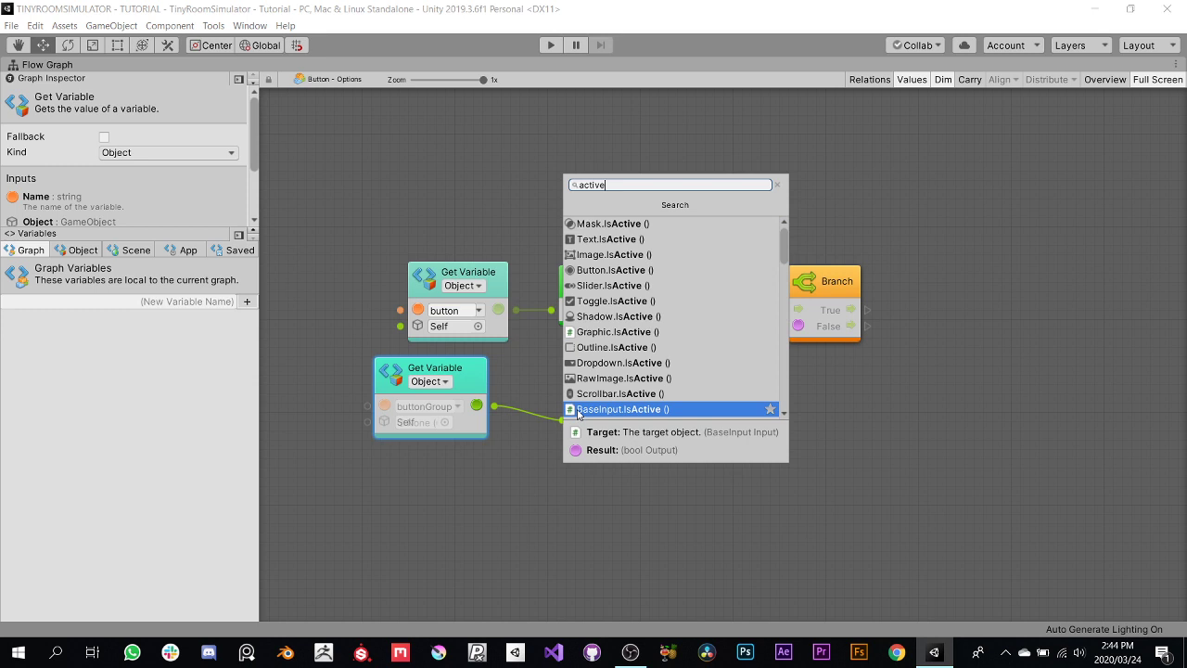
scroll(578, 414, down, 3)
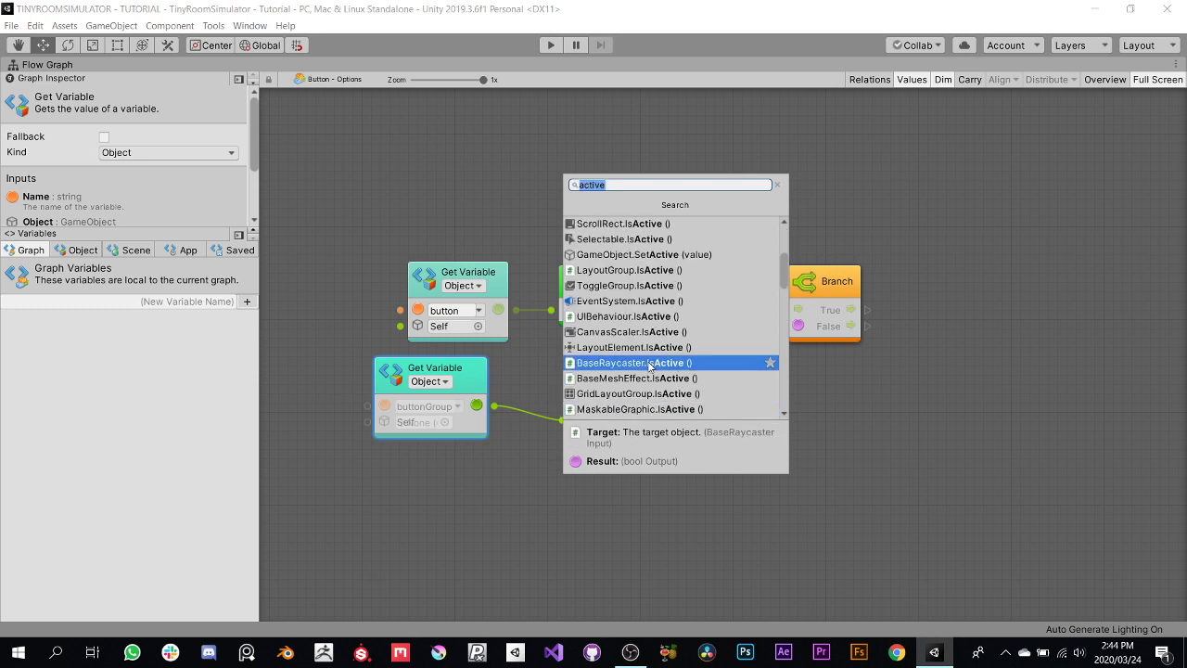
text(gameobject)
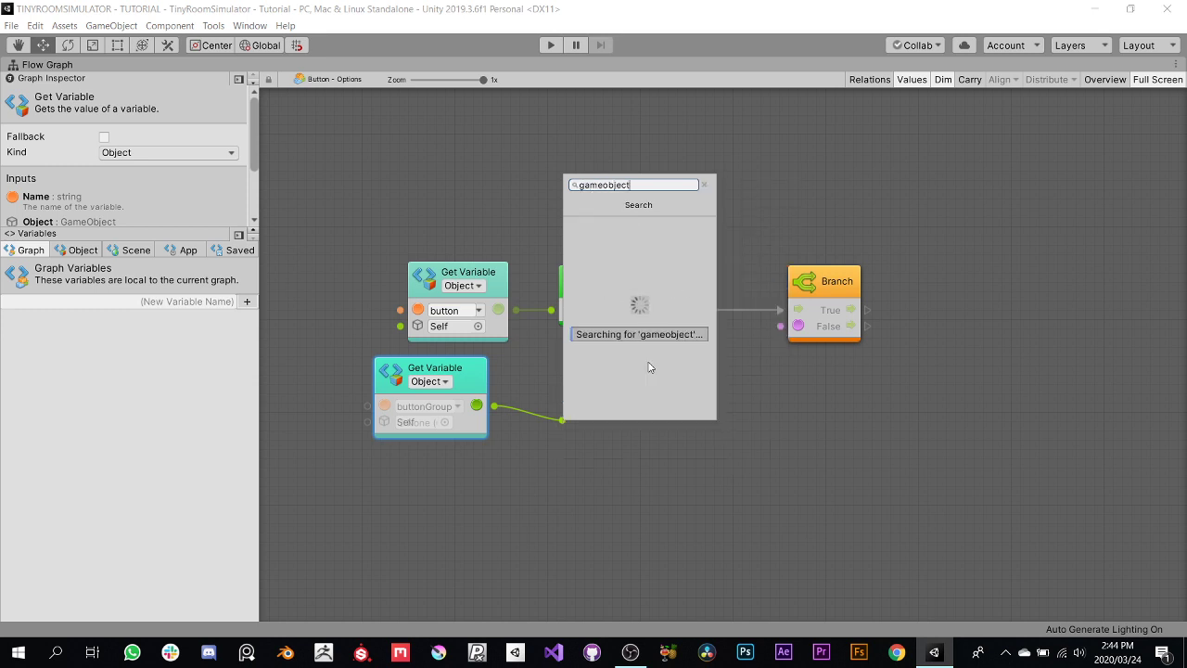
text(.a)
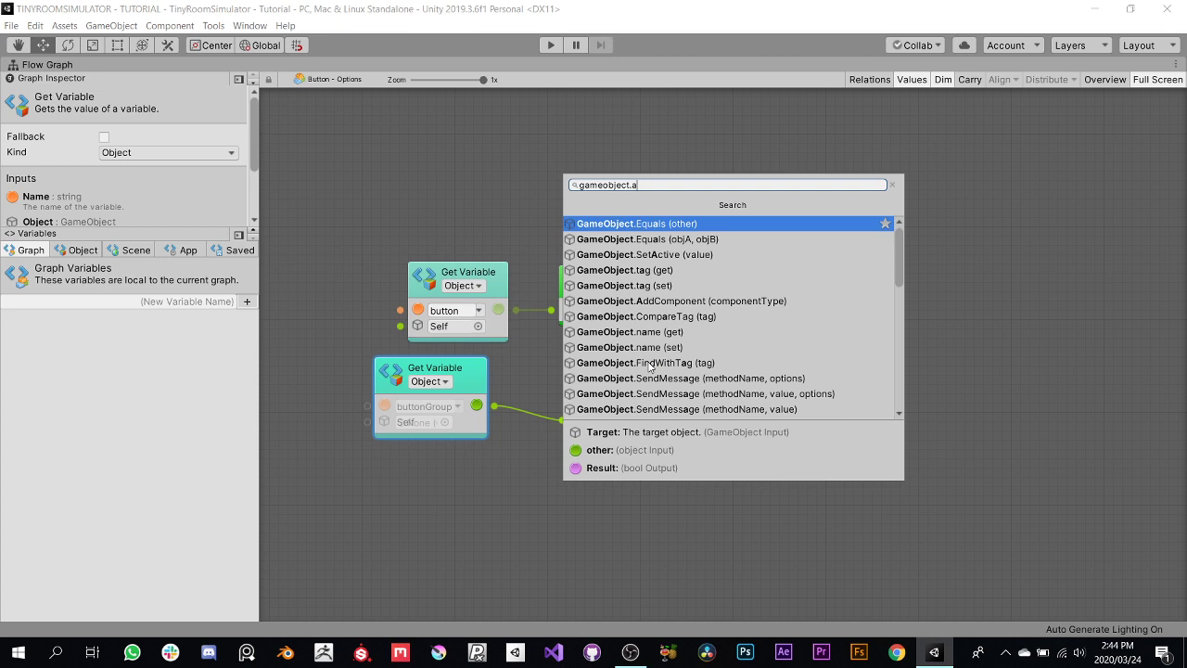
text(ct)
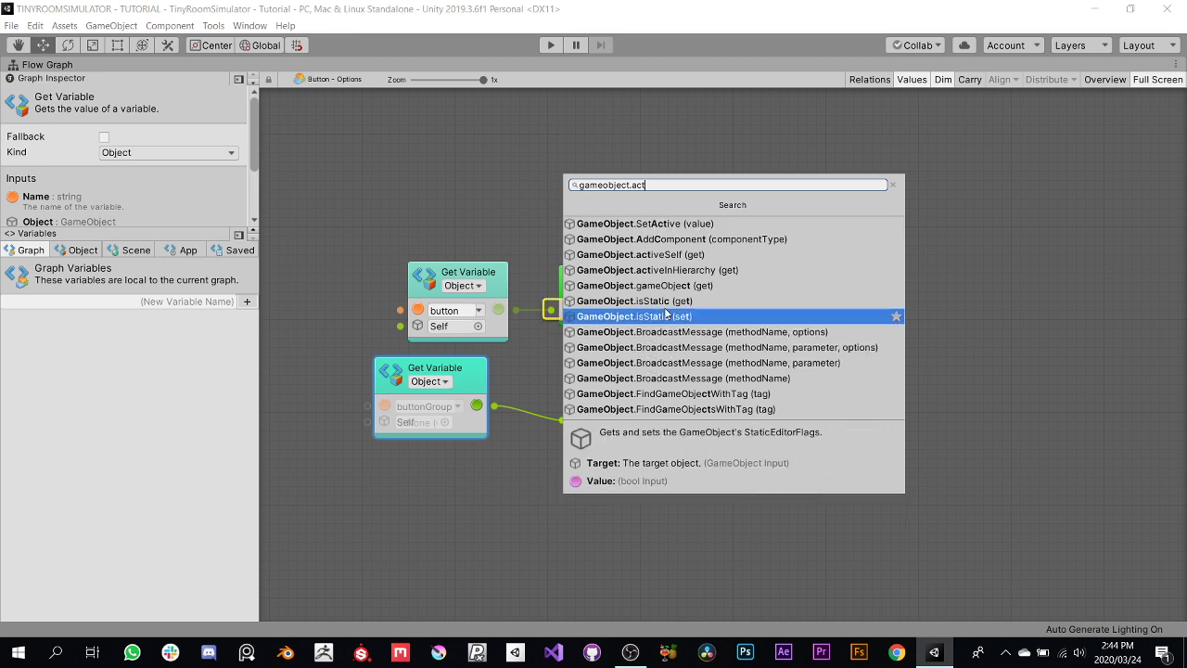
click(664, 255)
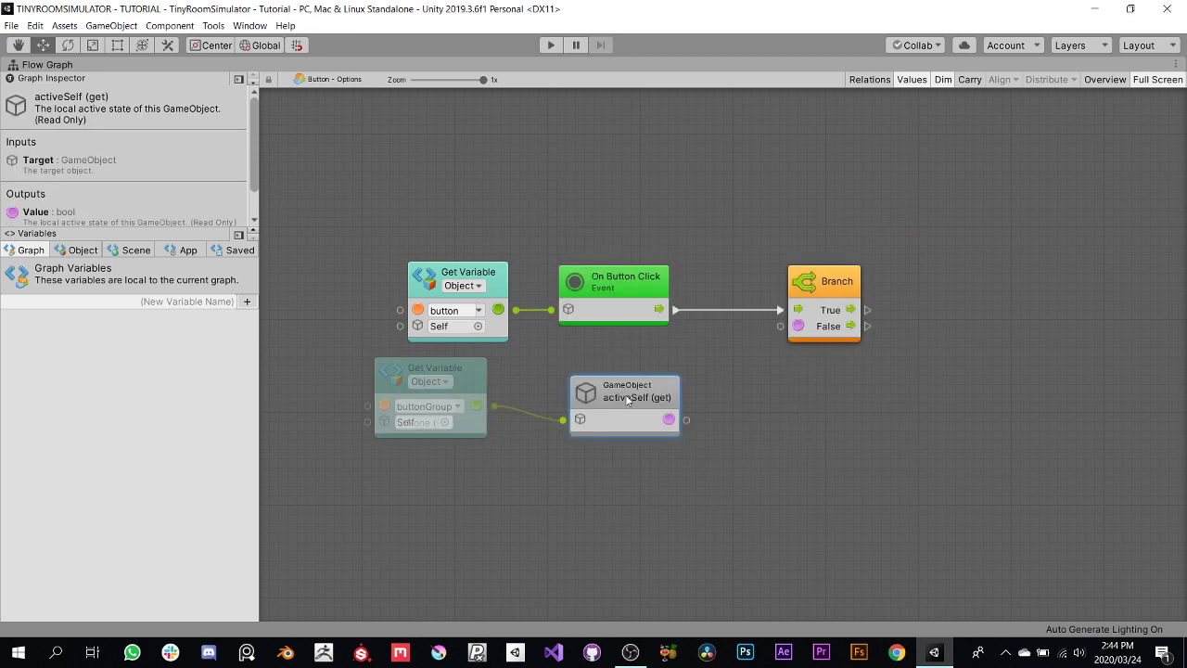
- Align the buttonGroup and activeSelf units under the upper row and connect the activeSelf value to the Branch condition
drag(628, 399, 602, 384)
drag(653, 467, 430, 397)
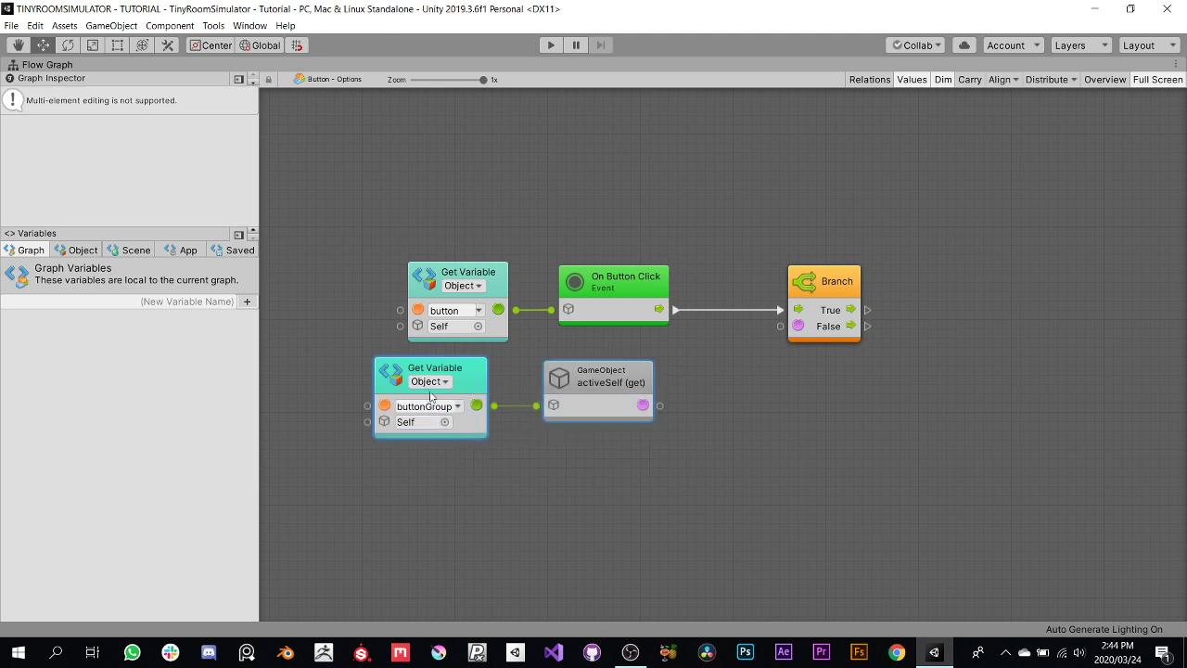
drag(592, 376, 621, 383)
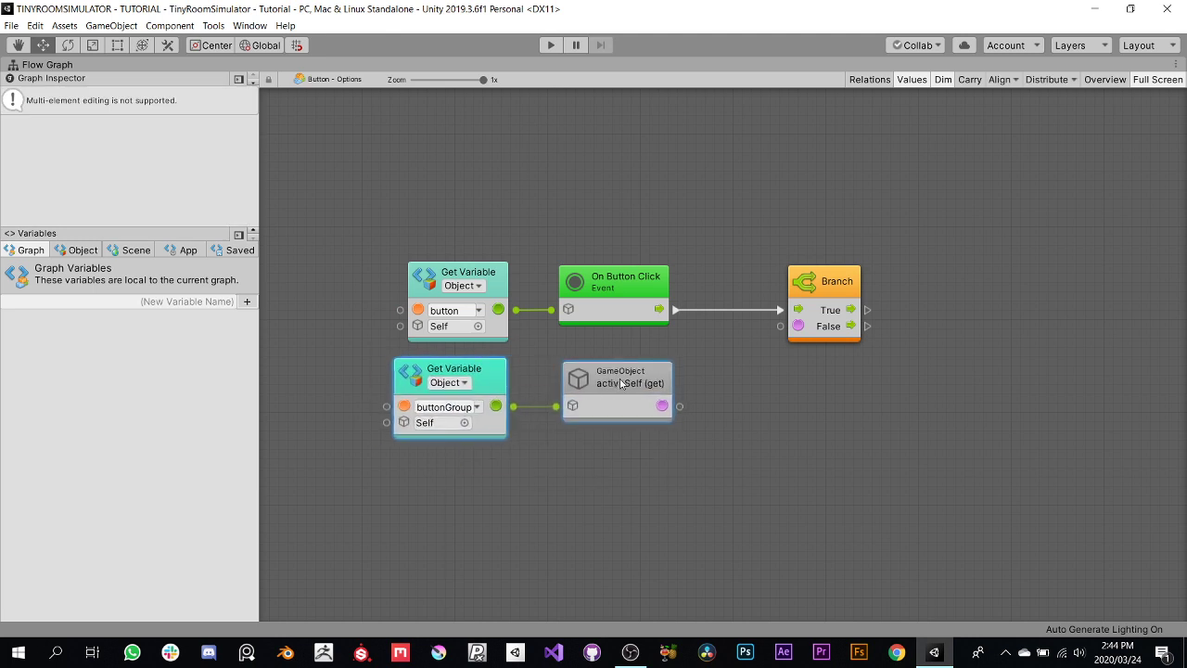
drag(683, 407, 774, 300)
drag(363, 355, 675, 462)
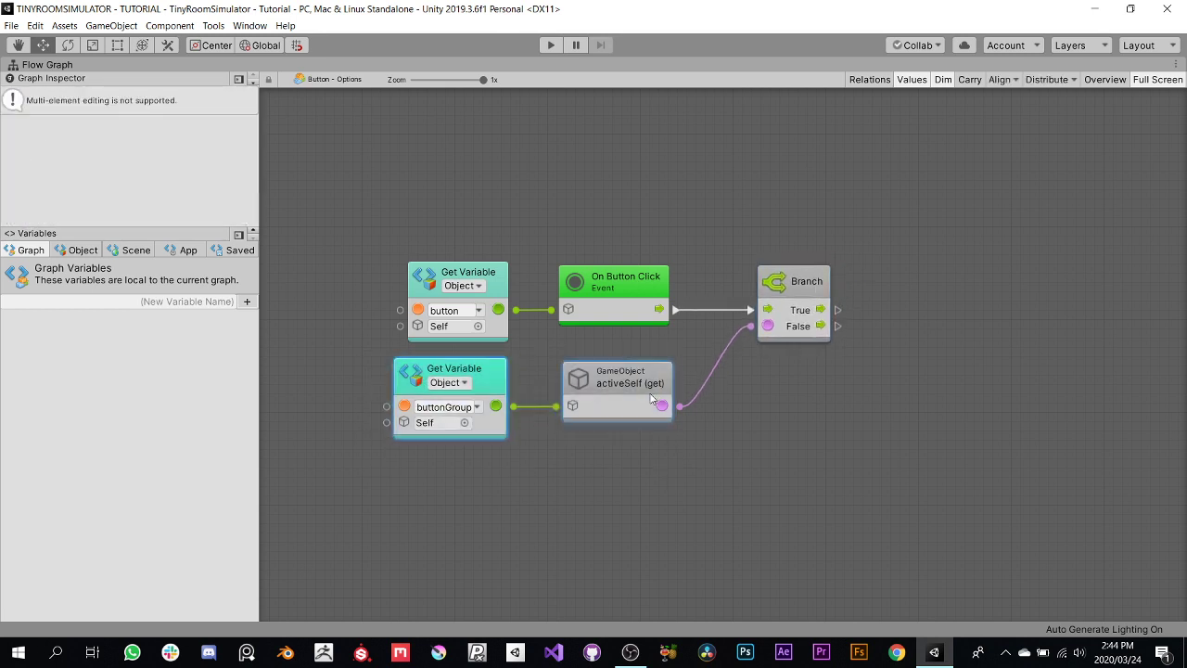
drag(647, 393, 649, 399)
click(776, 415)
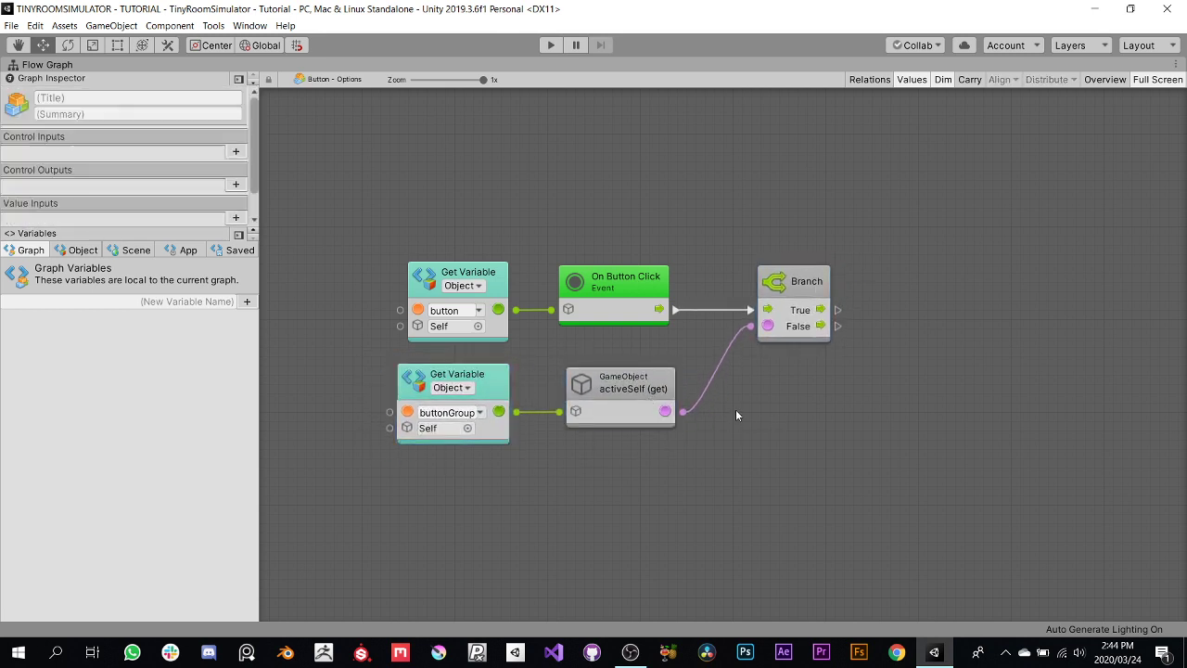
- Duplicate the buttonGroup Get Variable unit and place the copy just past the Branch unit
middle_drag(751, 354, 671, 336)
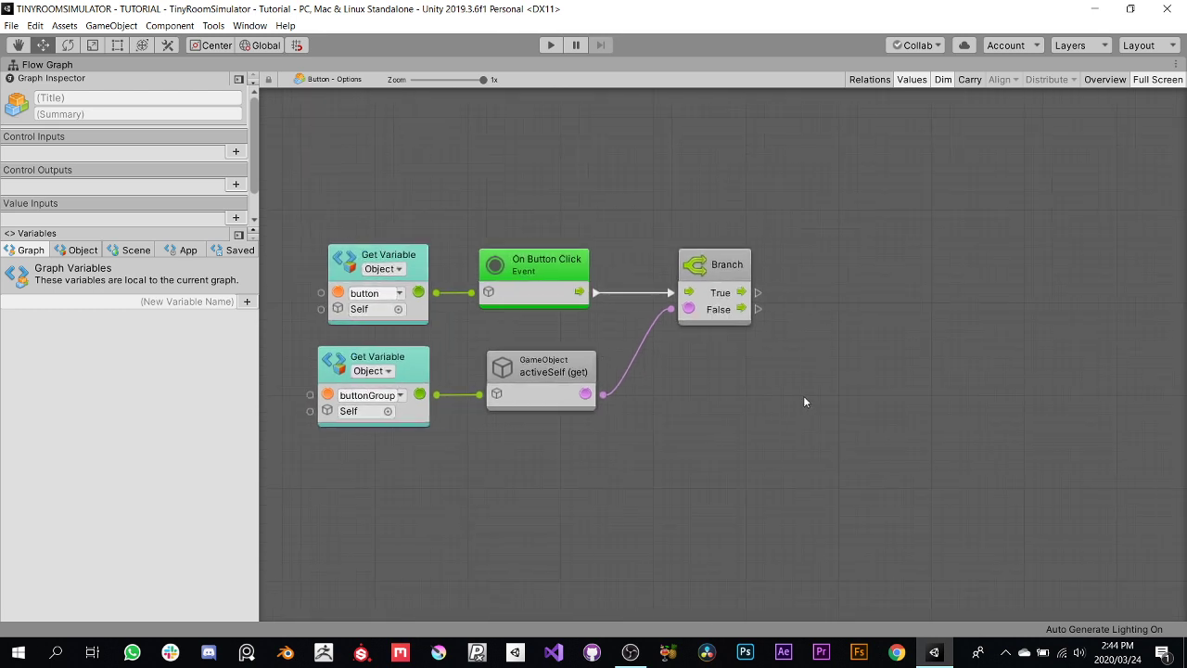
middle_drag(807, 393, 822, 393)
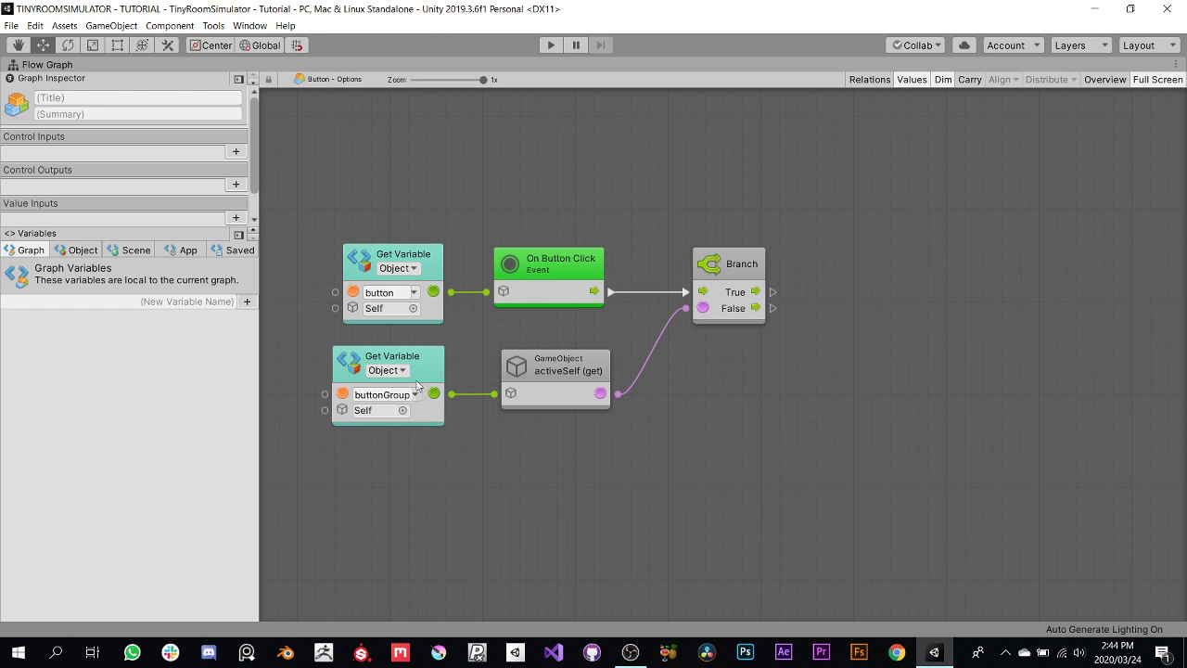
mouse_move(418, 386)
middle_down()
mouse_move(357, 401)
mouse_move(399, 390)
middle_up()
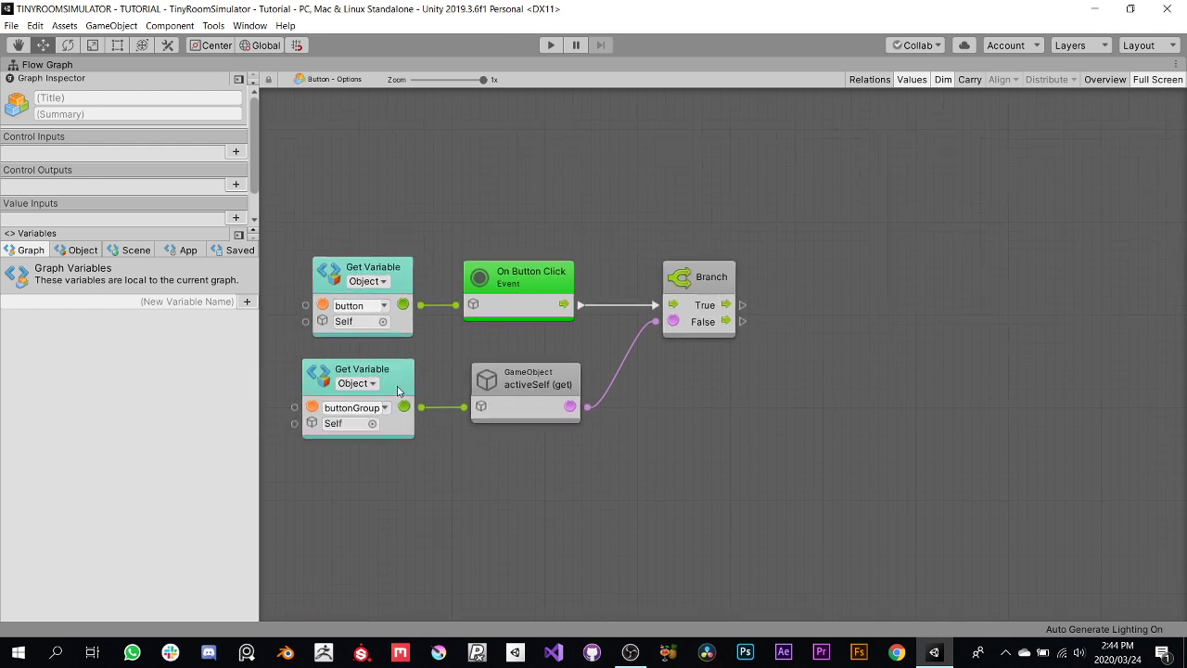
click(399, 390)
key(ctrl+d)
drag(407, 386, 880, 287)
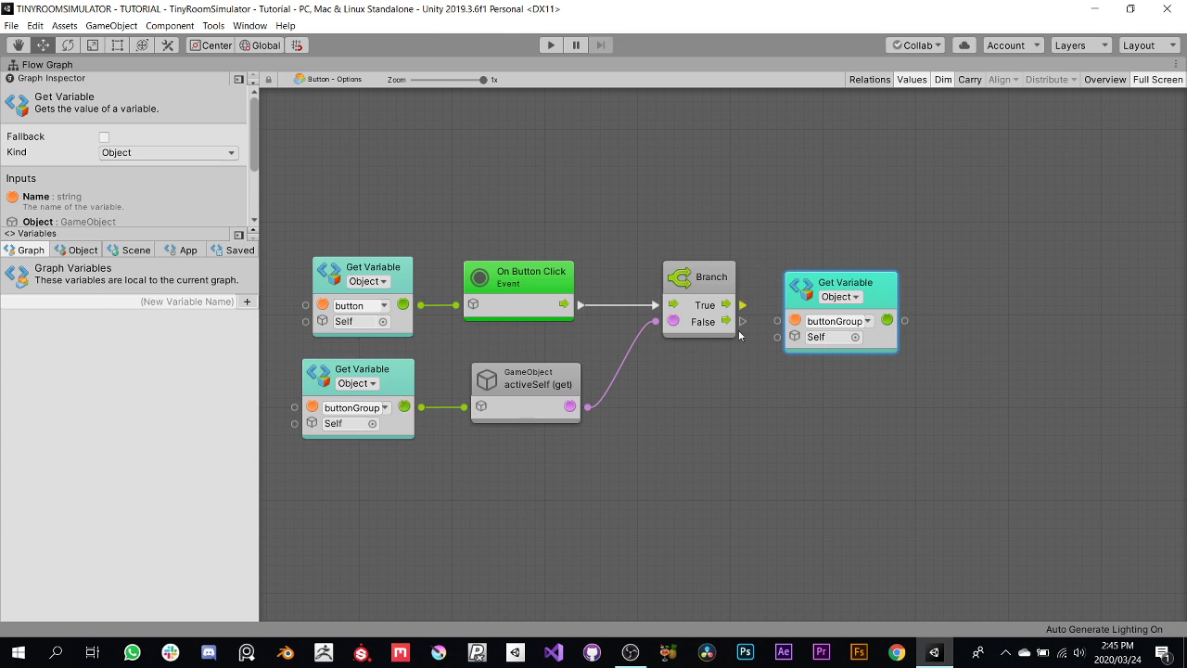
- Connect the copied buttonGroup unit to a new GameObject.SetActive unit, triggered by the Branch's True output, and tidy their placement
middle_drag(739, 329, 512, 387)
drag(680, 381, 778, 297)
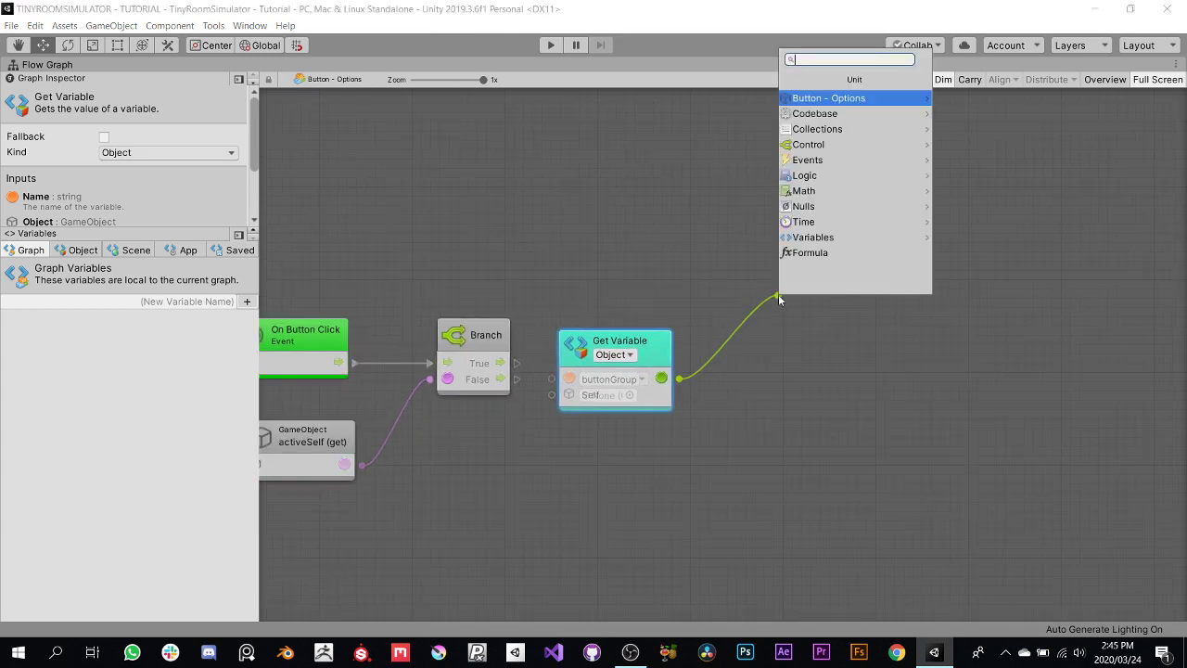
text(gameobject)
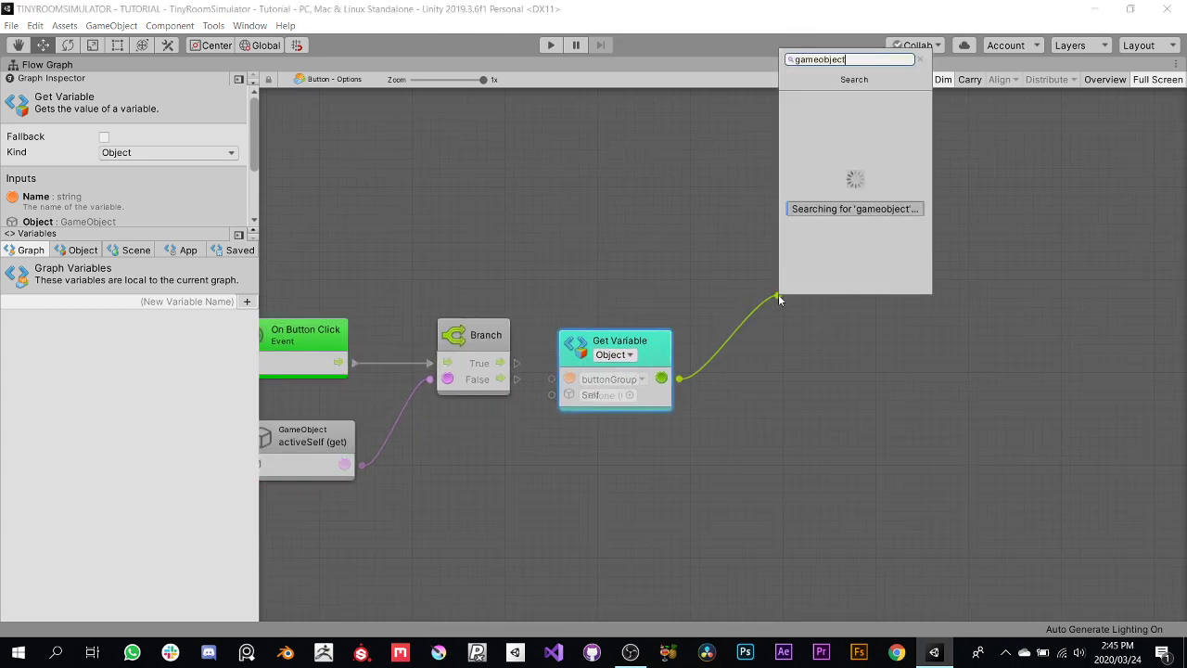
text(.SetAct)
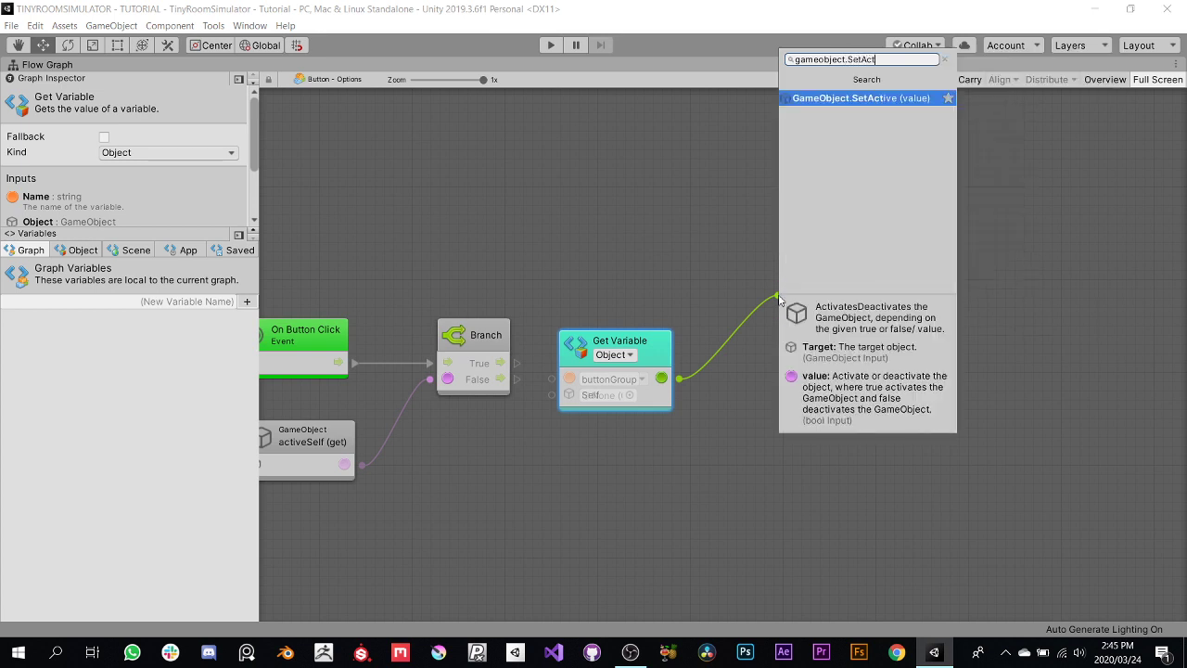
key(Return)
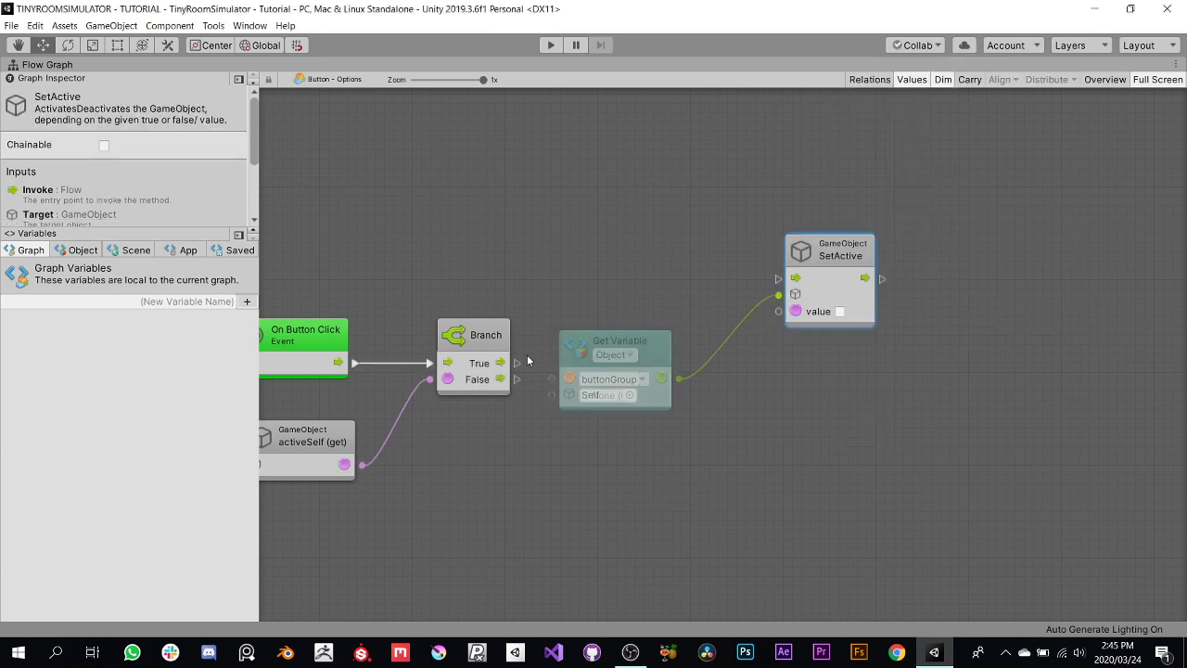
drag(516, 365, 779, 278)
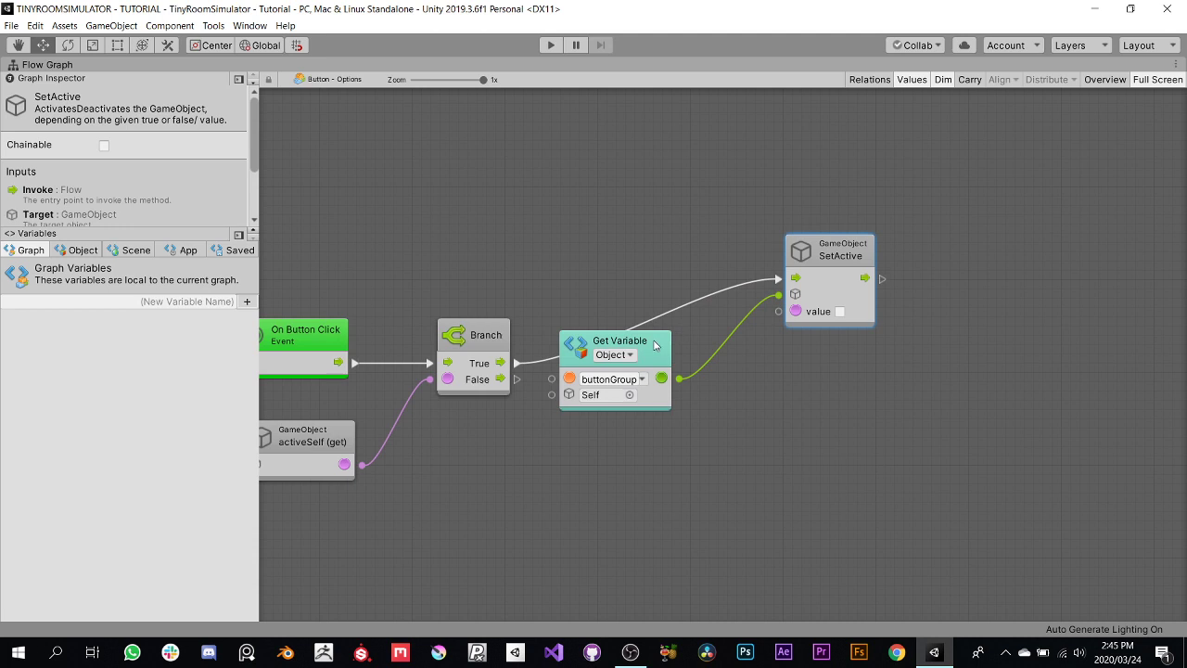
drag(850, 270, 812, 262)
drag(663, 346, 680, 327)
- Duplicate SetActive below the first, feed it from buttonGroup and the Branch's False output, and enable its value
click(797, 243)
key(ctrl+d)
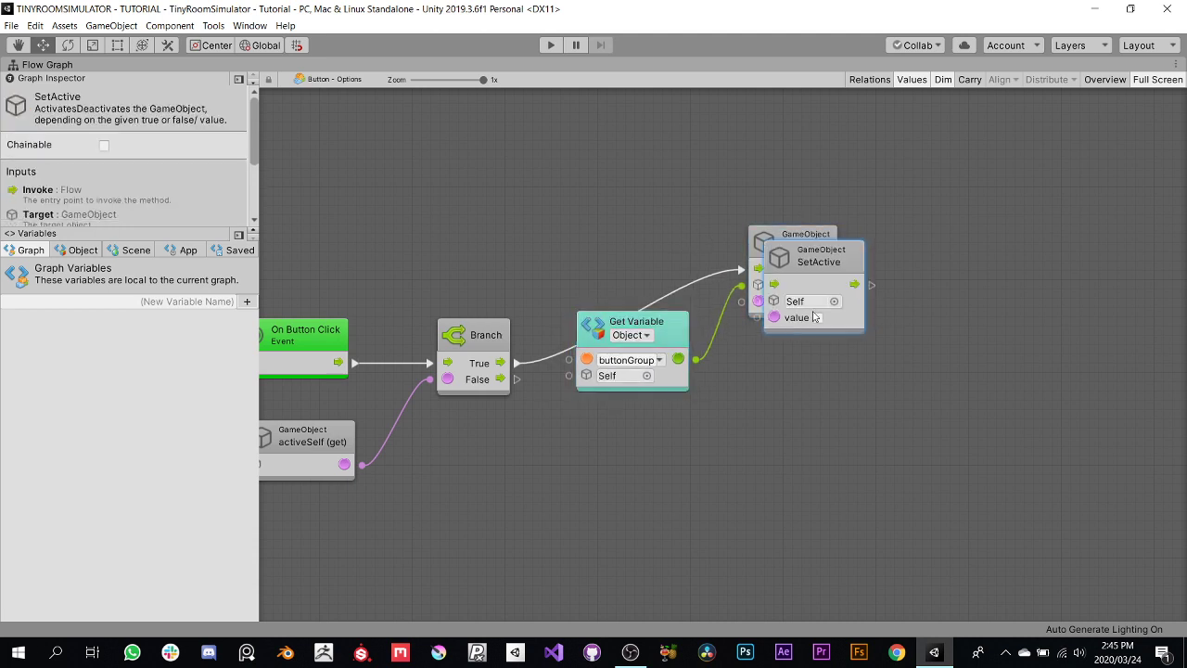
drag(800, 269, 797, 392)
drag(696, 359, 741, 418)
drag(517, 379, 742, 401)
click(803, 438)
drag(815, 387, 817, 416)
drag(671, 332, 658, 325)
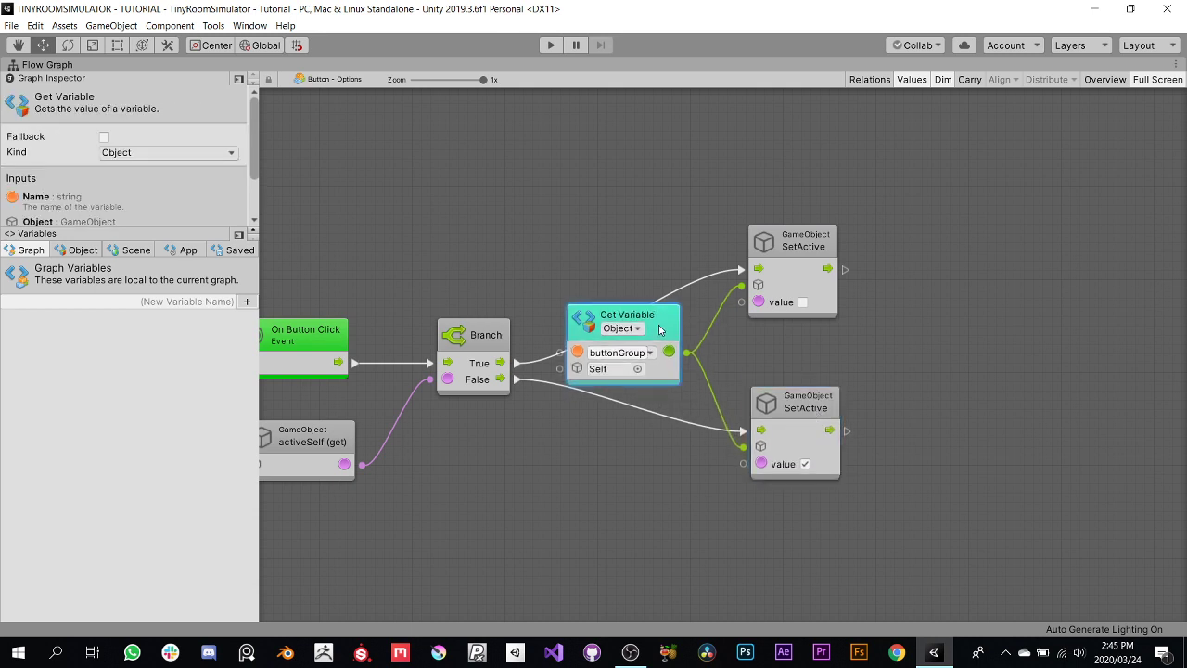
- Show the Object variables, including buttonGroup and button, alongside the flow graph
scroll(728, 354, down, 2)
click(80, 250)
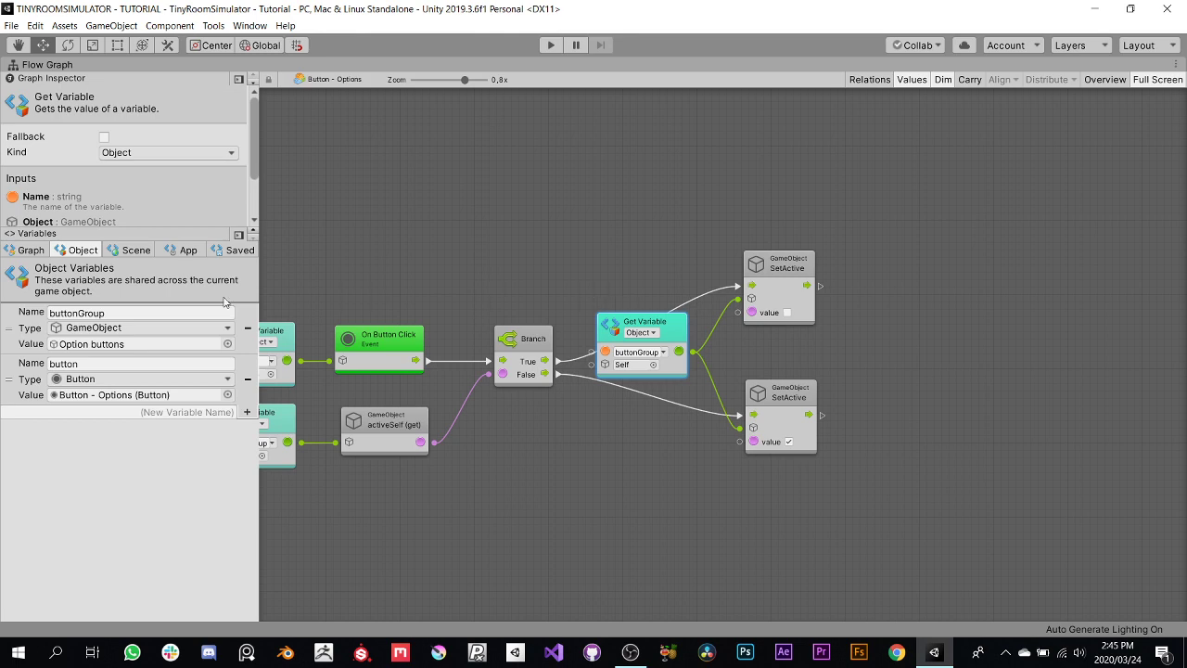
scroll(726, 284, up, 2)
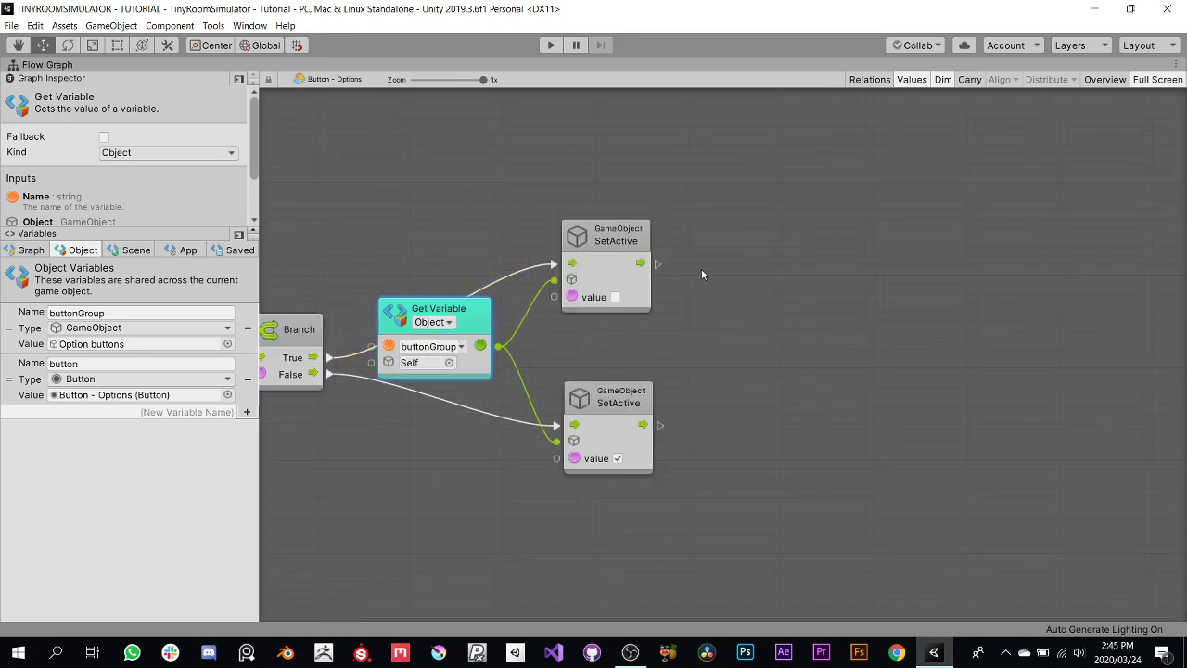
drag(658, 264, 768, 241)
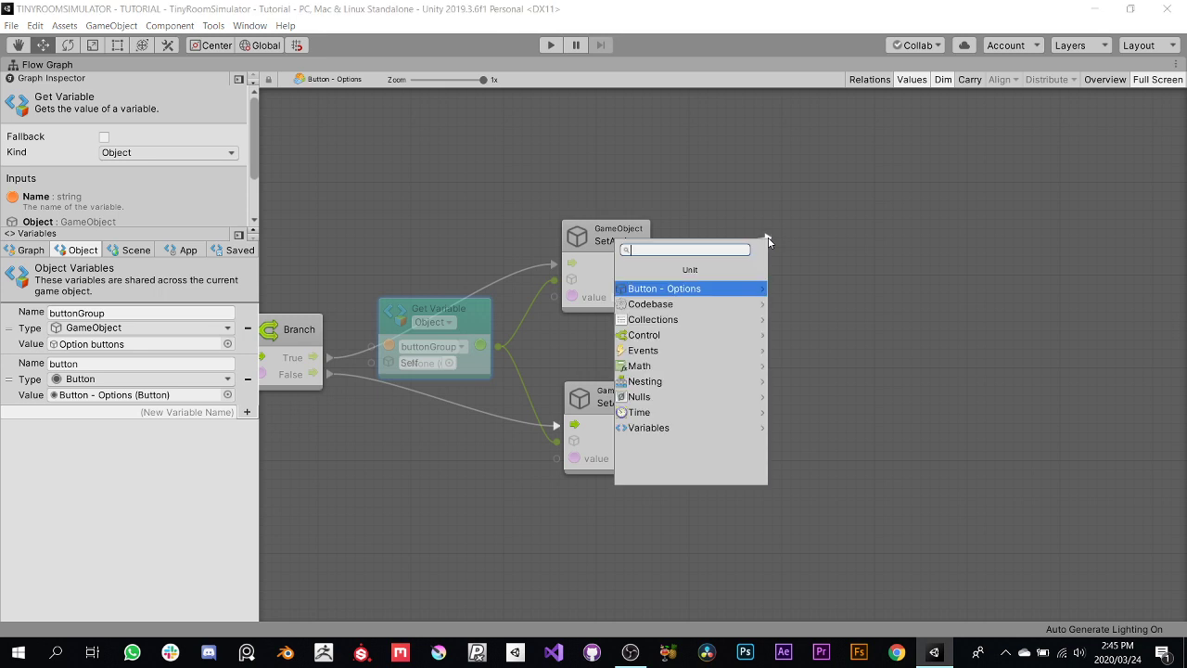
text(Image.)
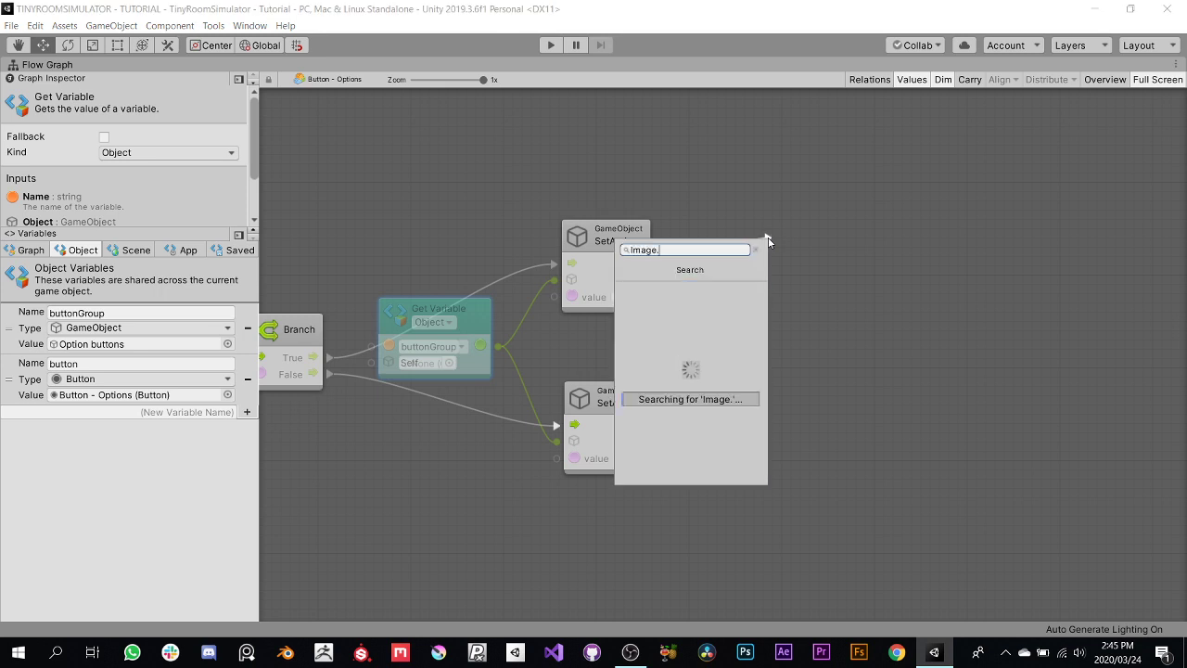
text(image)
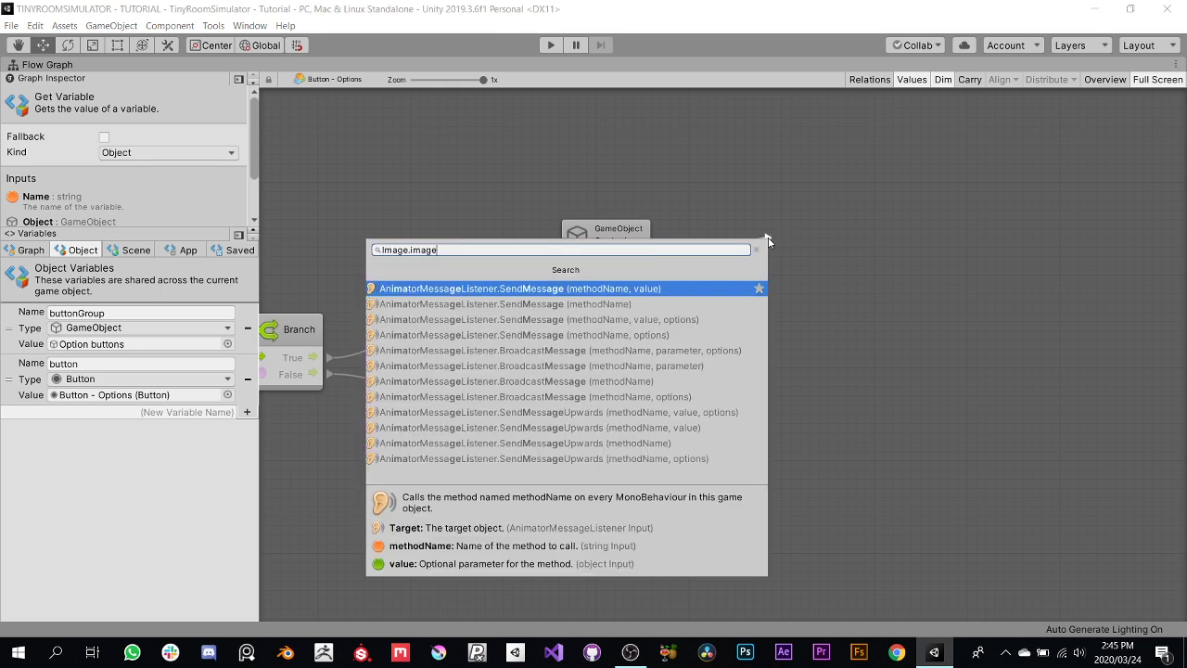
key(BackSpace)
key(BackSpace)
key(BackSpace)
key(BackSpace)
key(BackSpace)
key(BackSpace)
key(BackSpace)
key(BackSpace)
key(BackSpace)
key(BackSpace)
key(BackSpace)
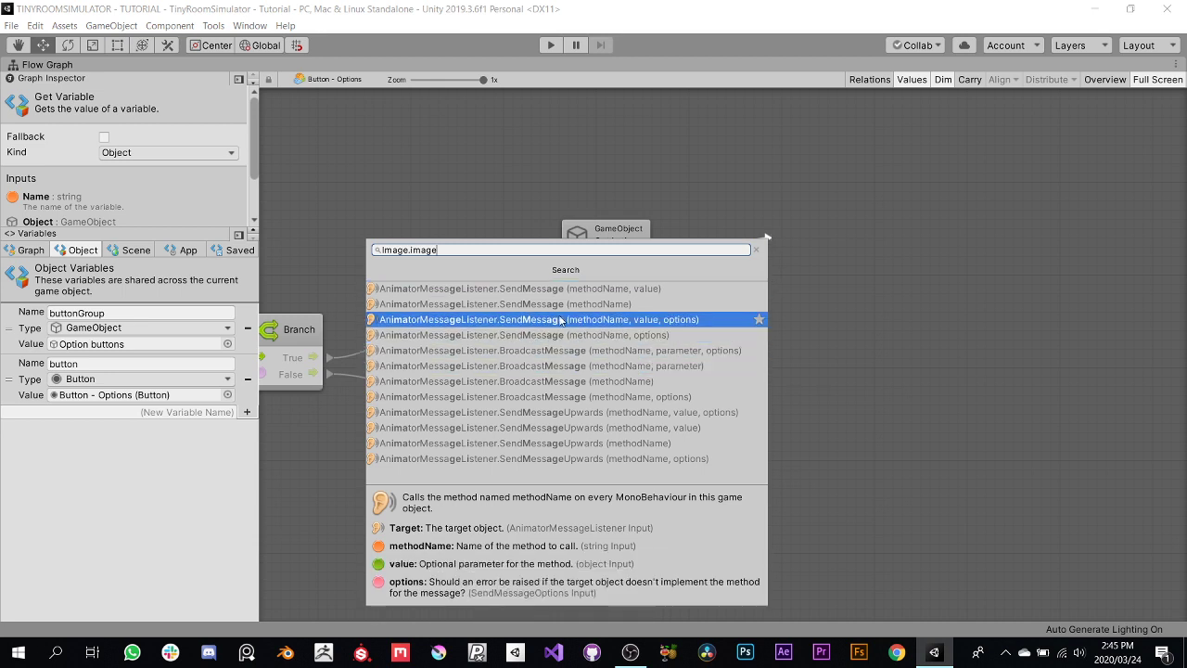
click(703, 340)
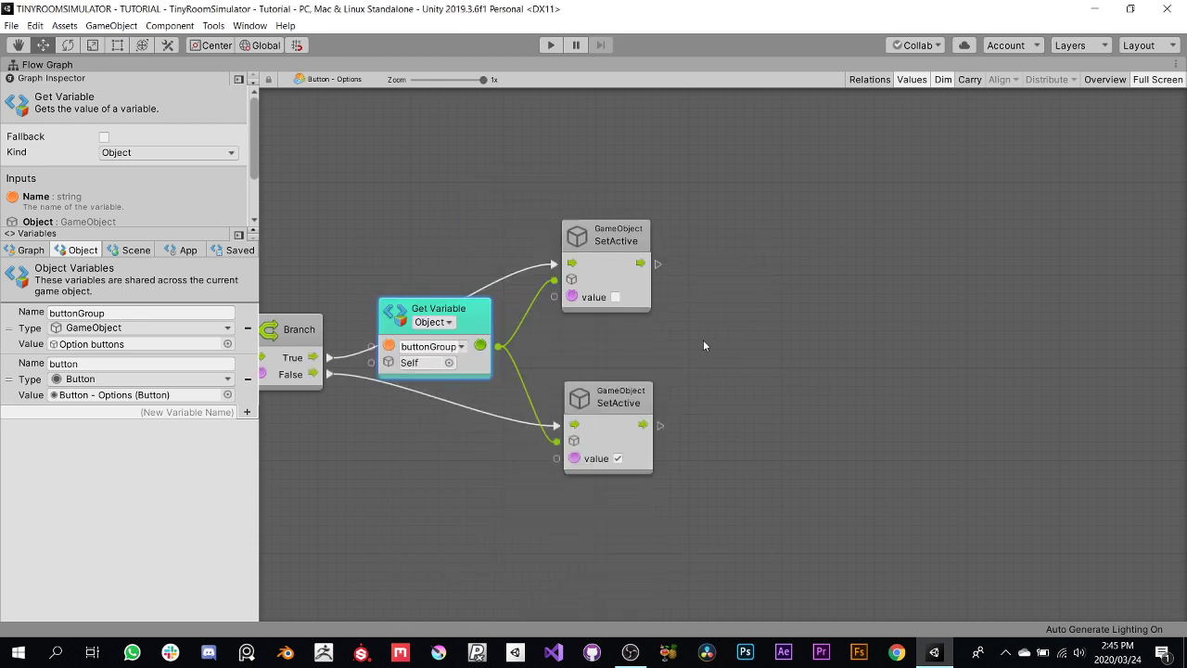
right_click(701, 338)
click(733, 343)
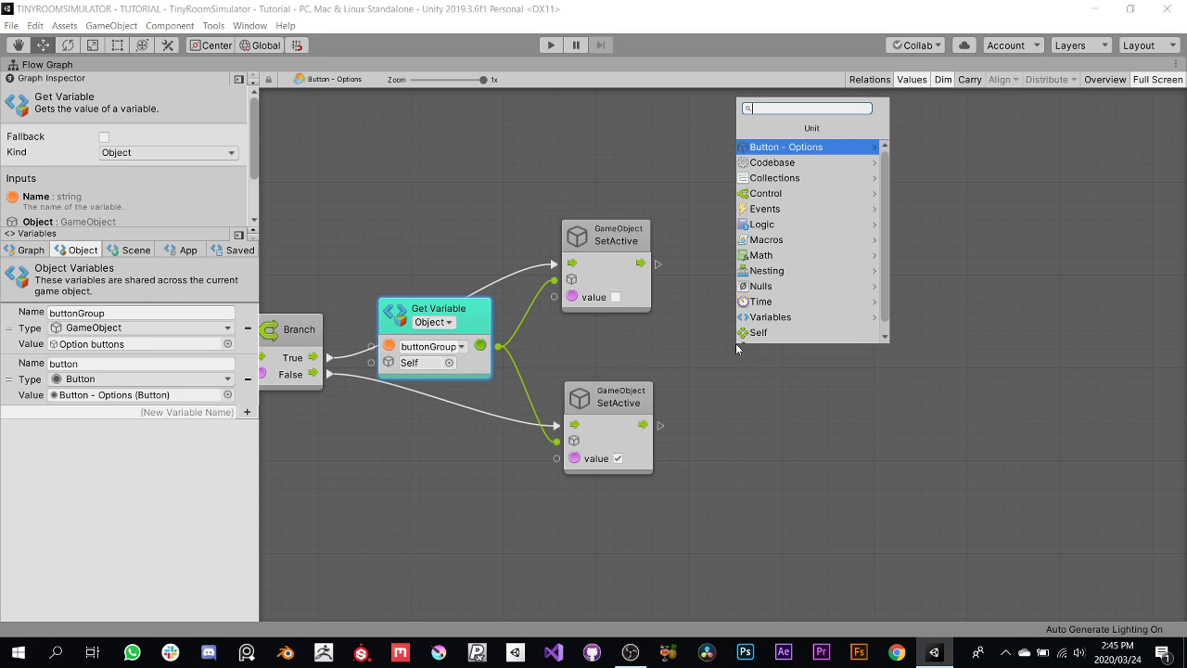
text(Image.)
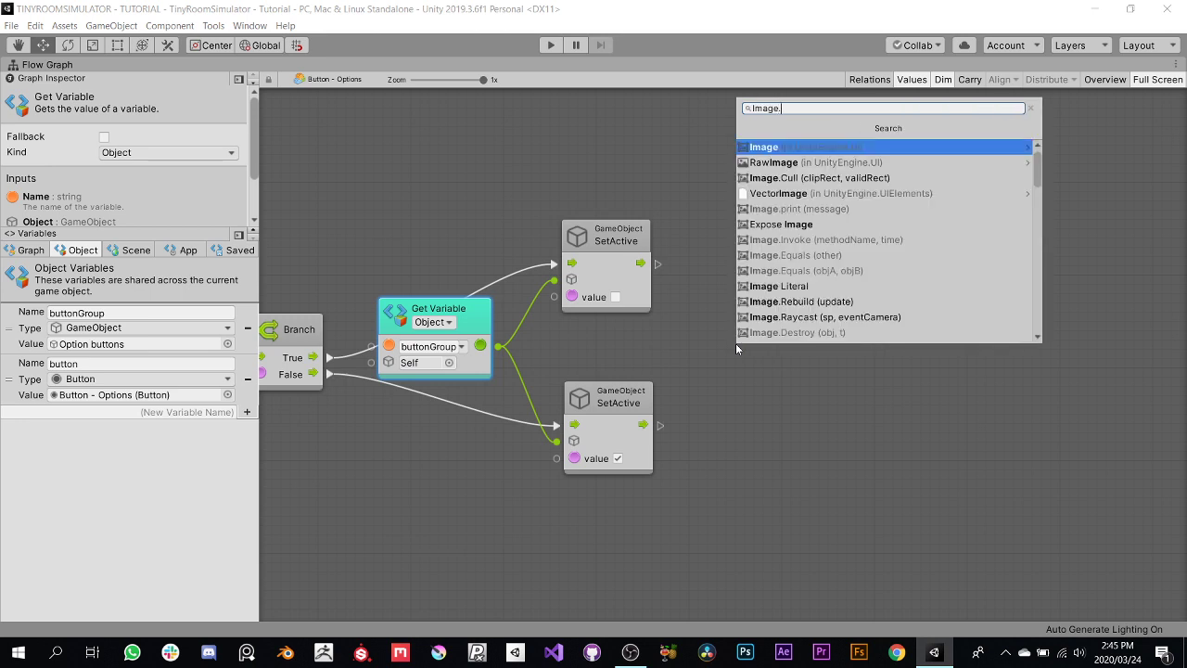
click(806, 148)
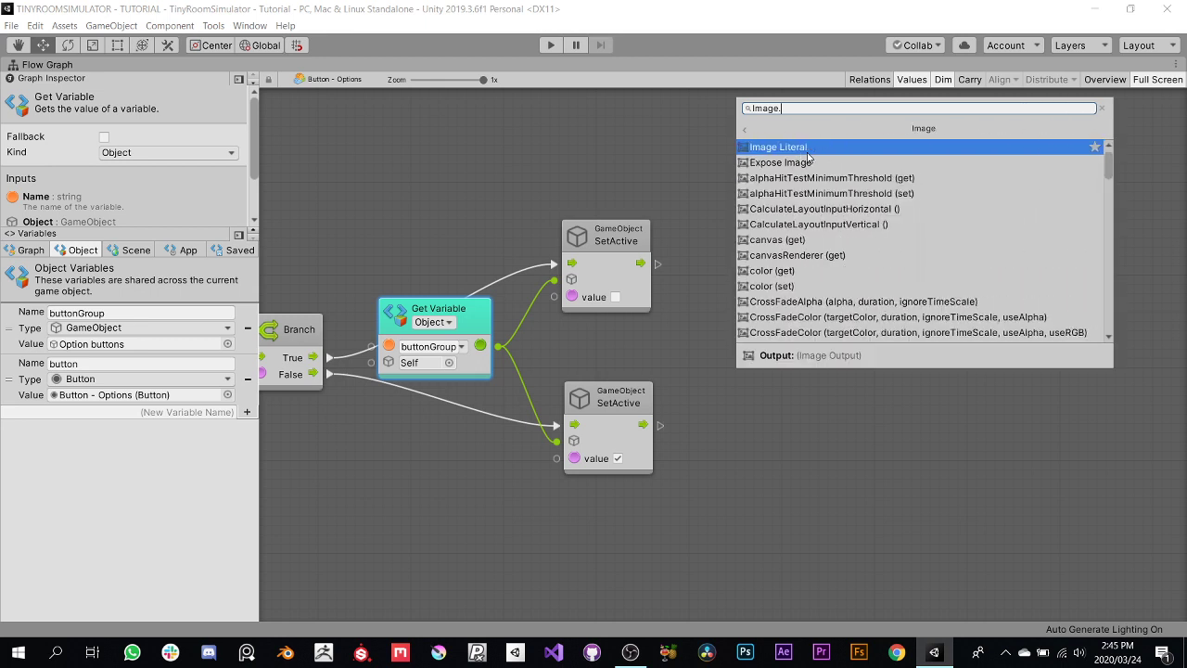
click(805, 149)
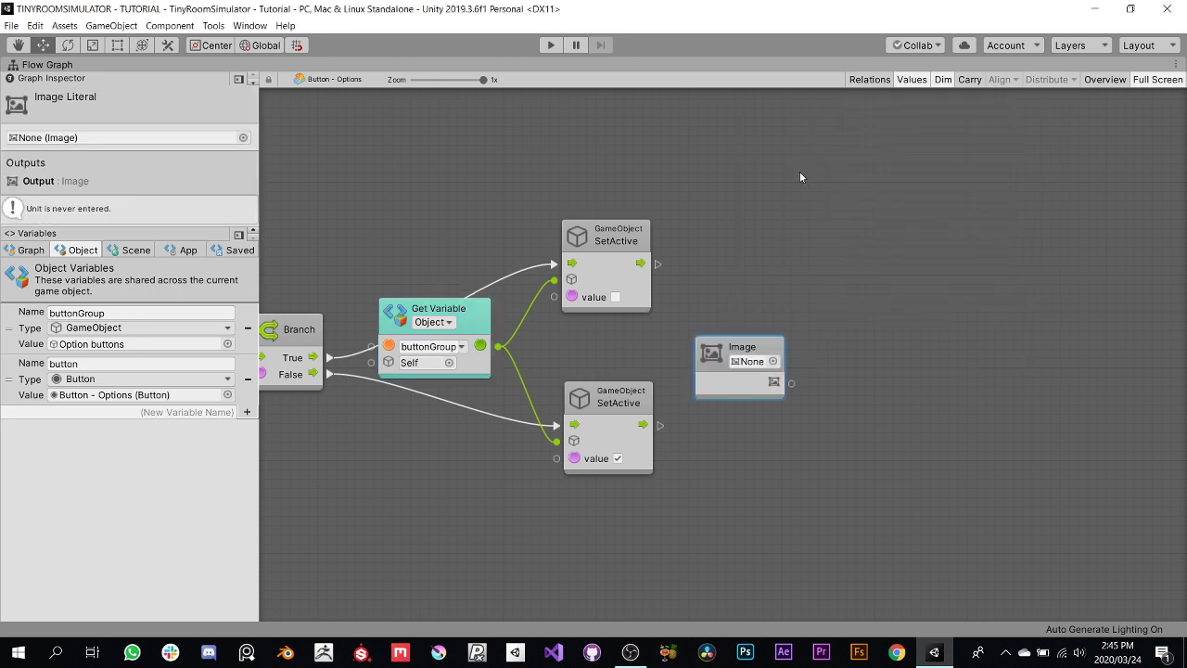
click(774, 362)
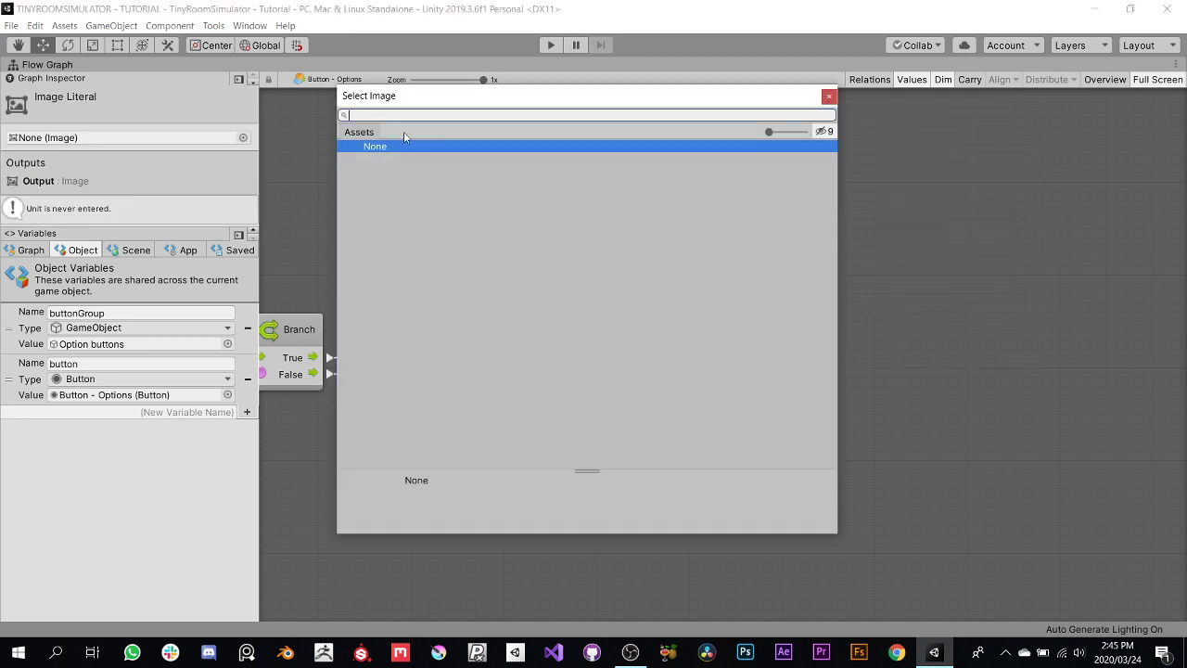
click(829, 97)
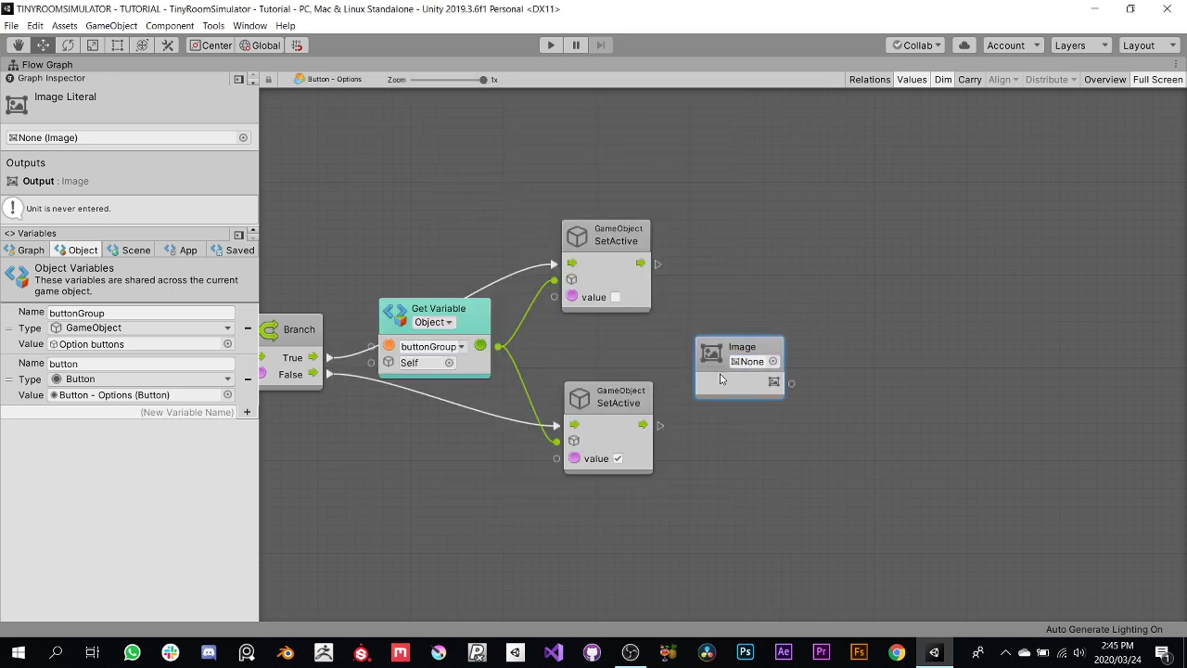
key(Delete)
- Return the graph to the normal editor layout and examine the Image, Button and Variables components of Button - Options
key(shift+space)
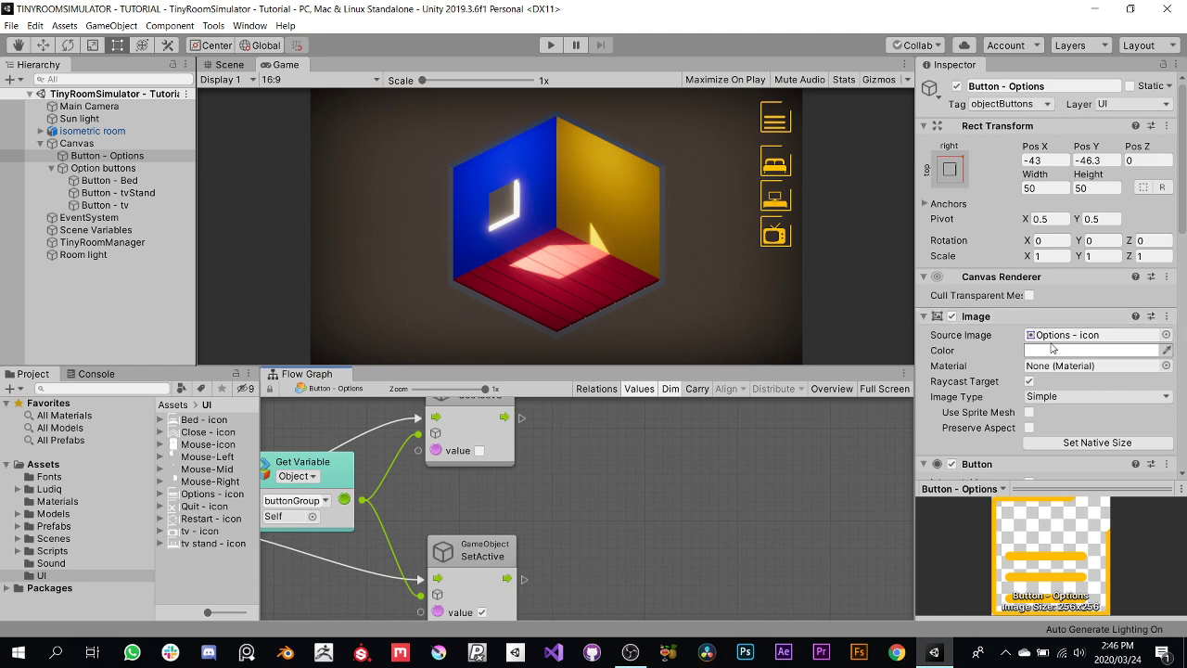
scroll(1058, 343, down, 3)
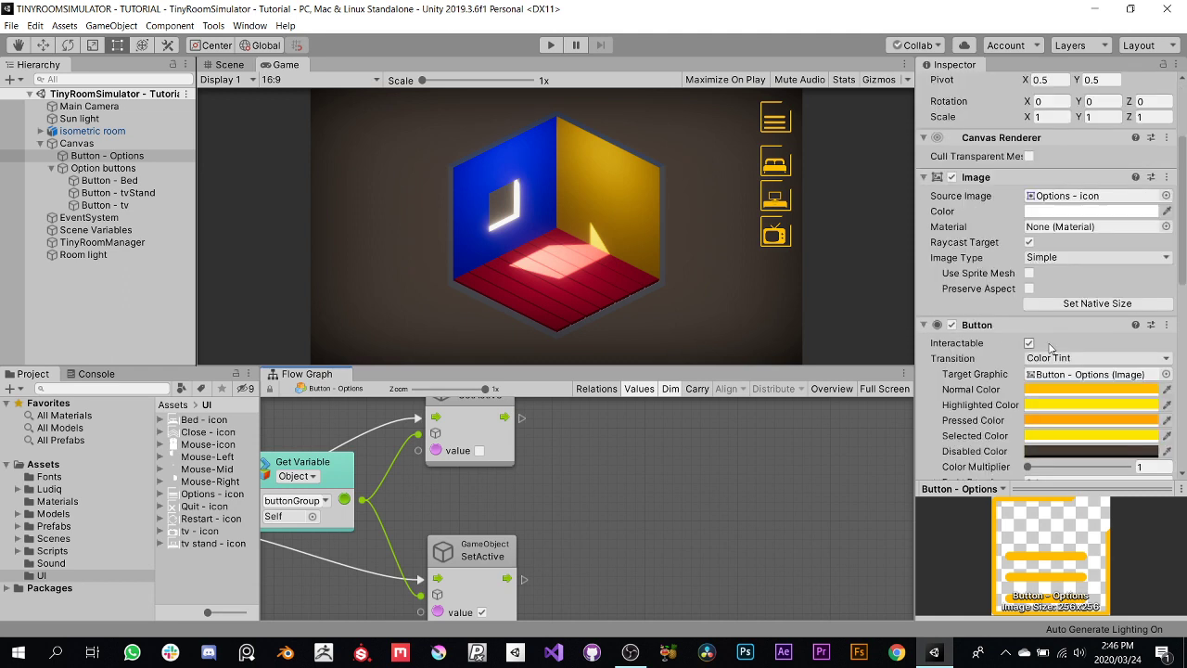
scroll(1051, 347, down, 5)
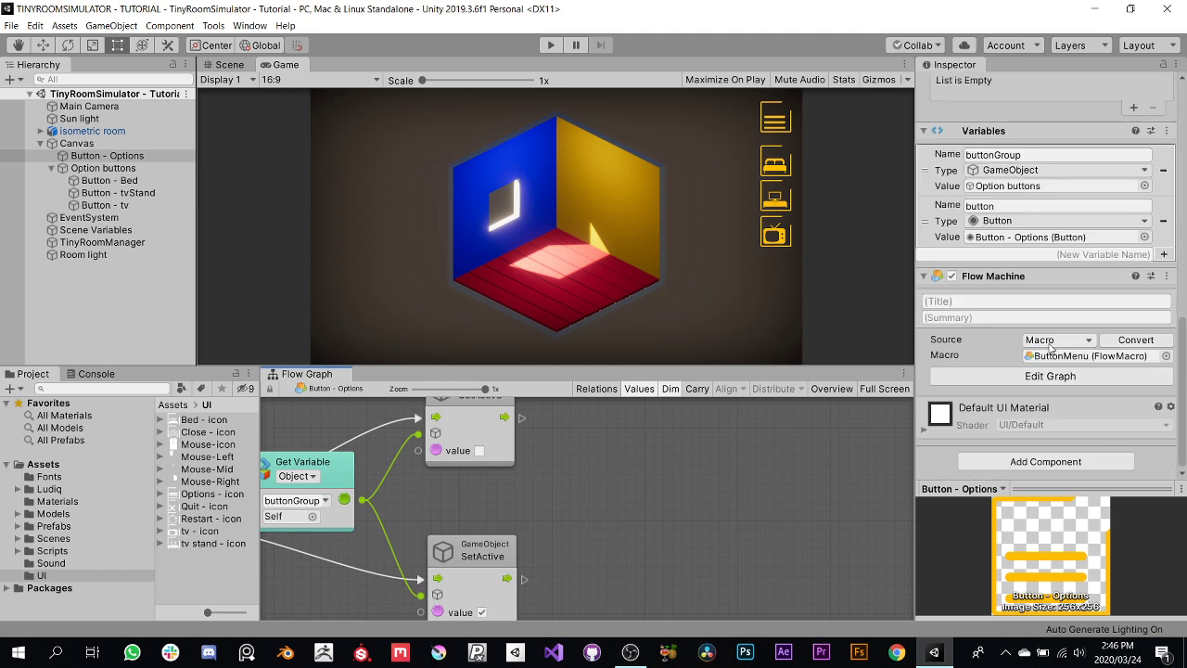
scroll(1052, 346, up, 3)
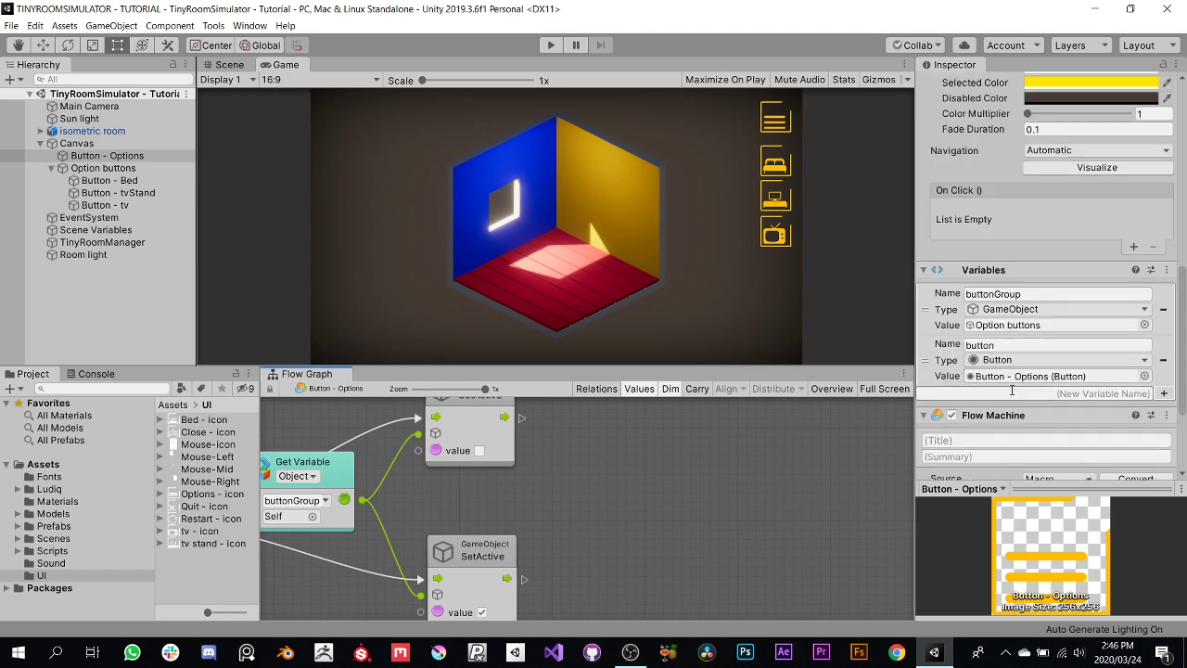
scroll(979, 356, up, 10)
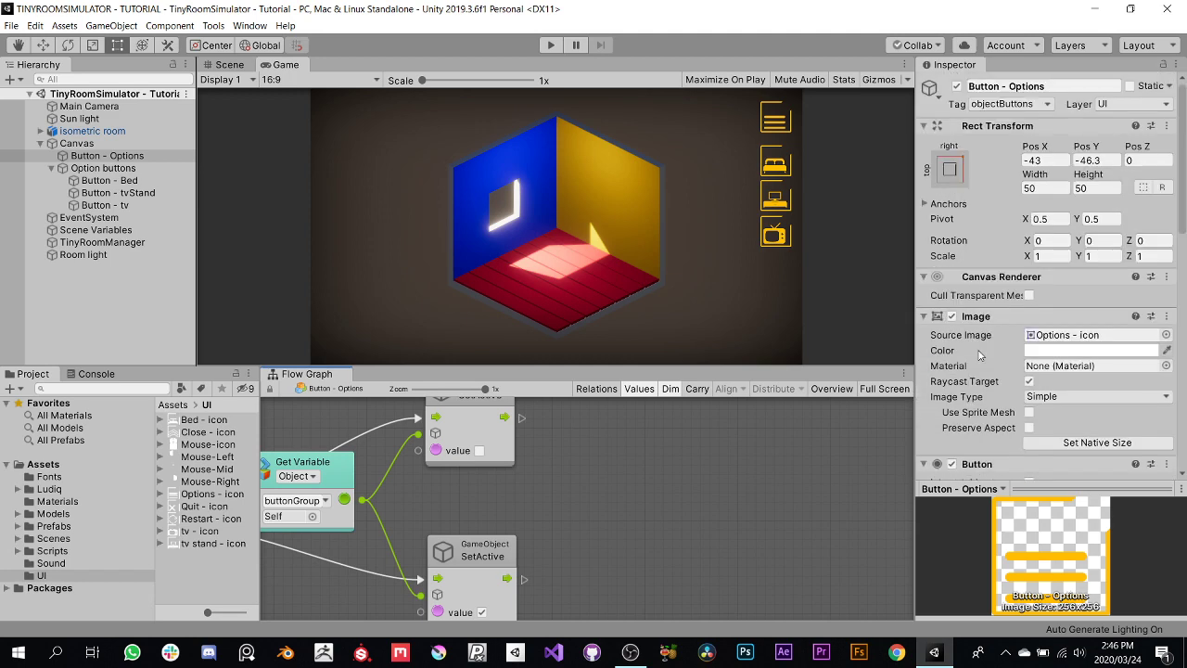
scroll(979, 355, down, 5)
scroll(979, 356, up, 2)
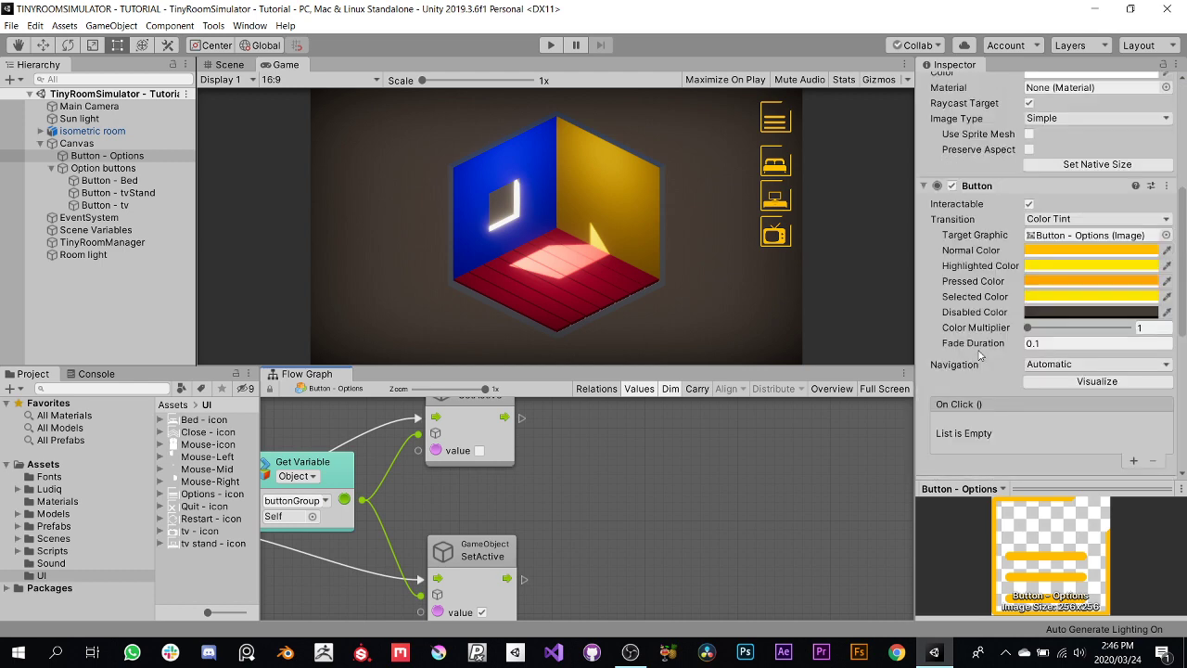
scroll(978, 355, up, 3)
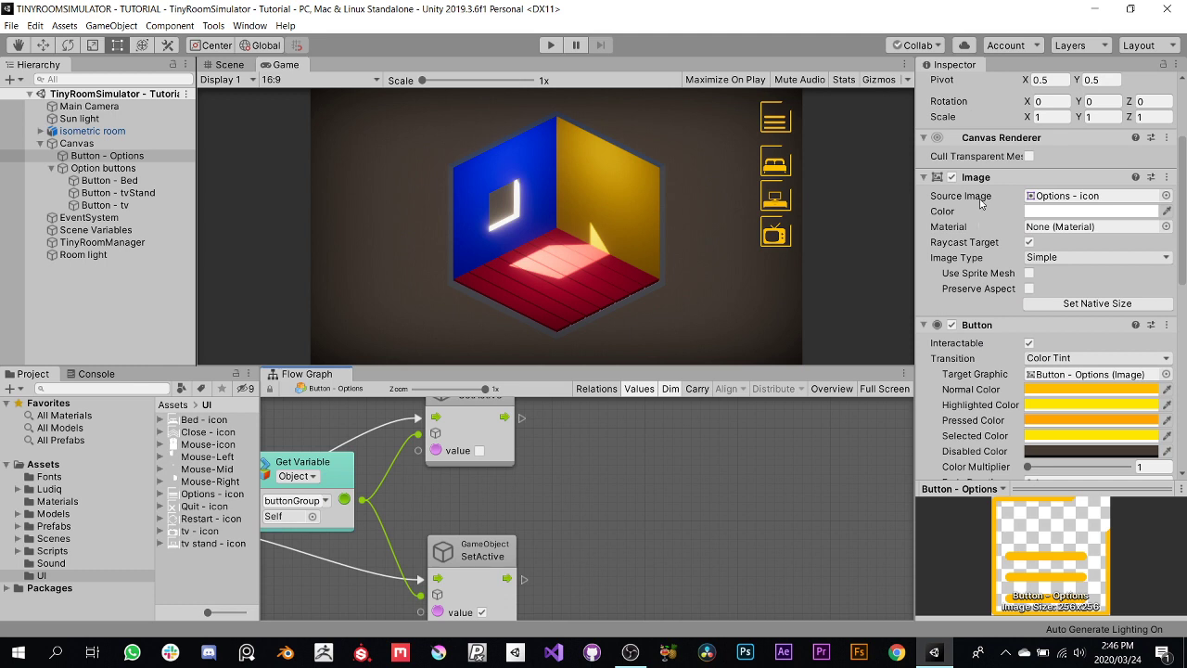
drag(976, 181, 591, 477)
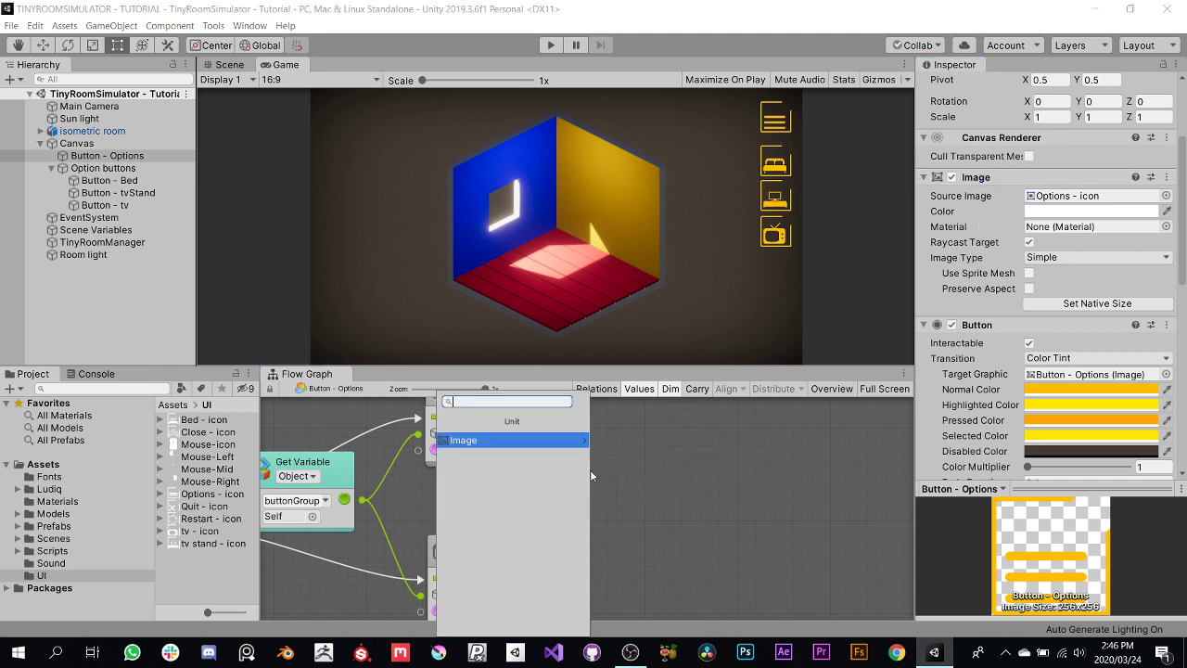
click(555, 441)
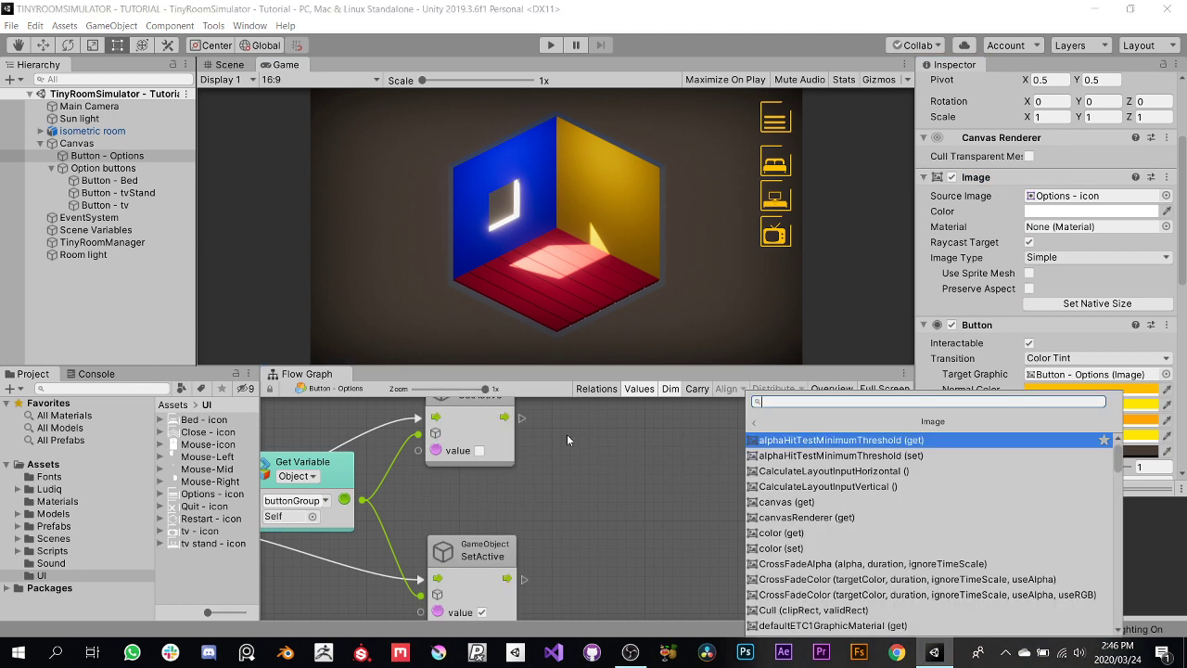
text(im)
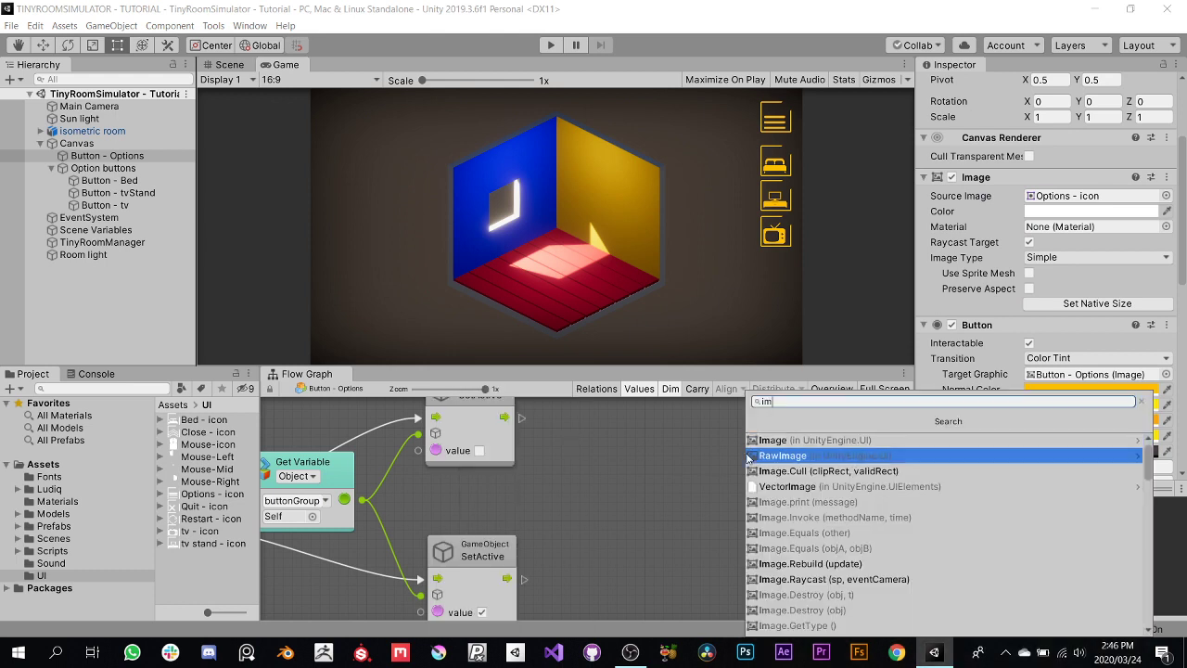
click(704, 464)
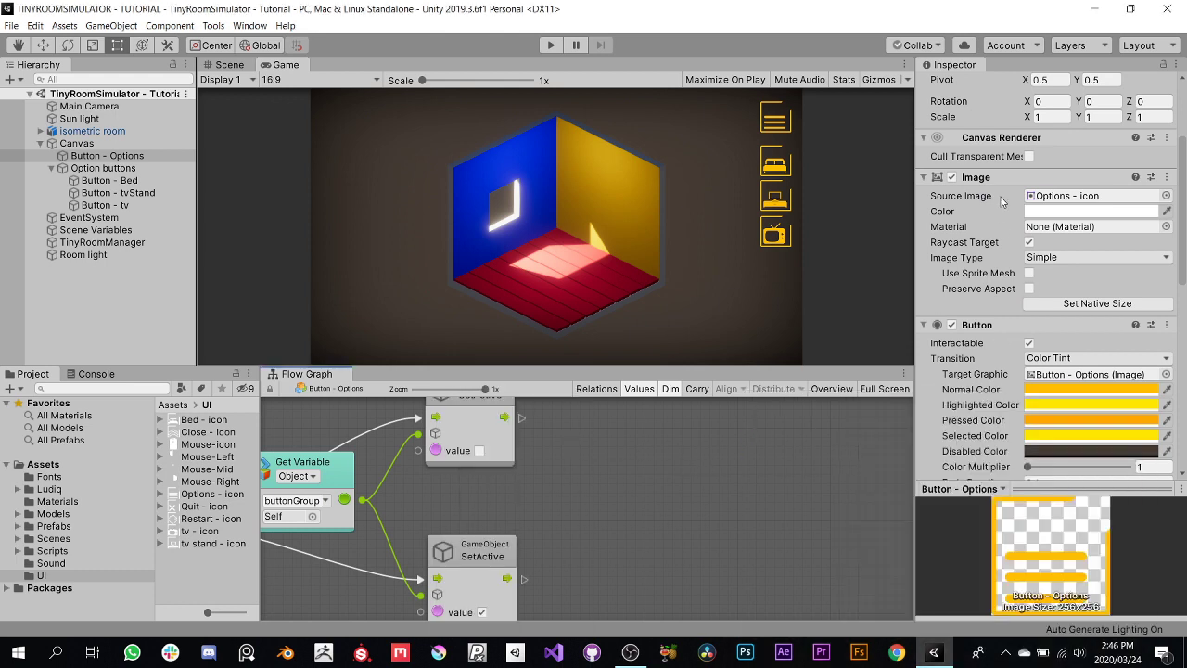
- Add an Image sprite (set) unit to the flow graph from the Image component of Button - Options
drag(976, 177, 599, 459)
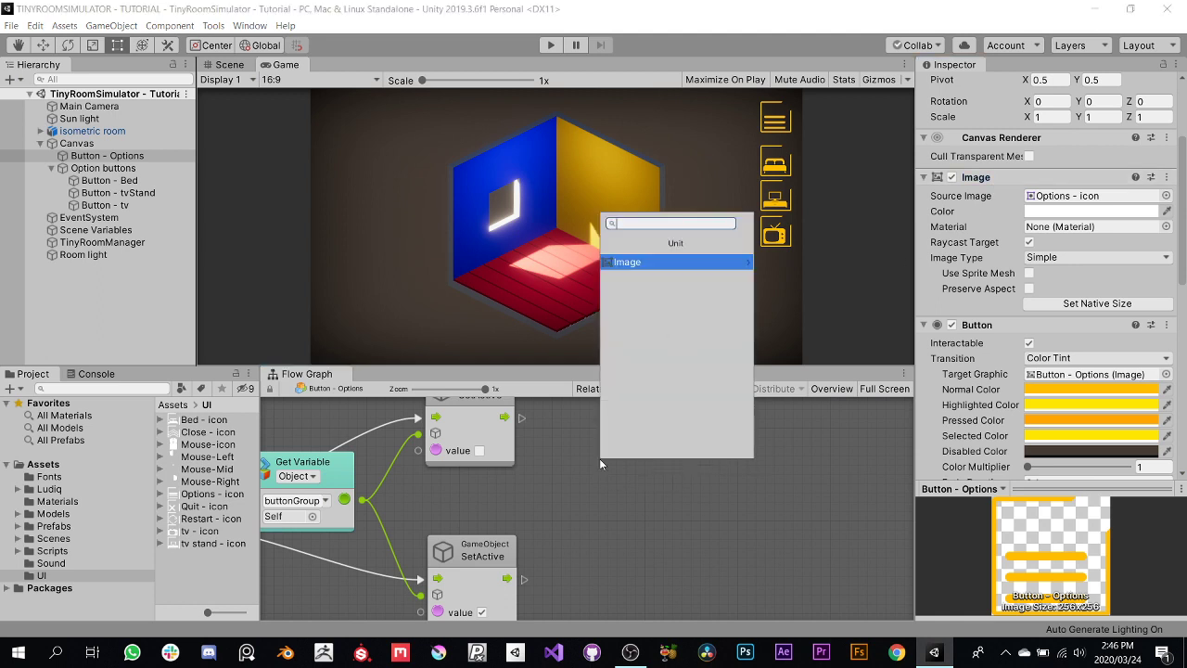
click(649, 262)
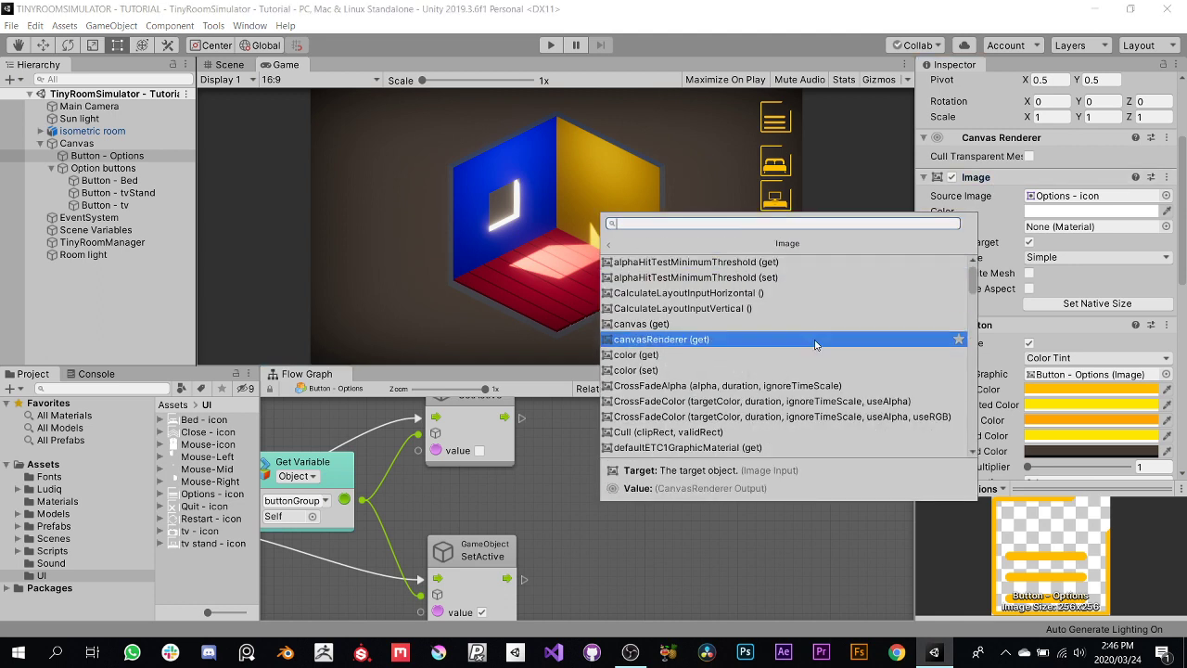
scroll(816, 345, down, 4)
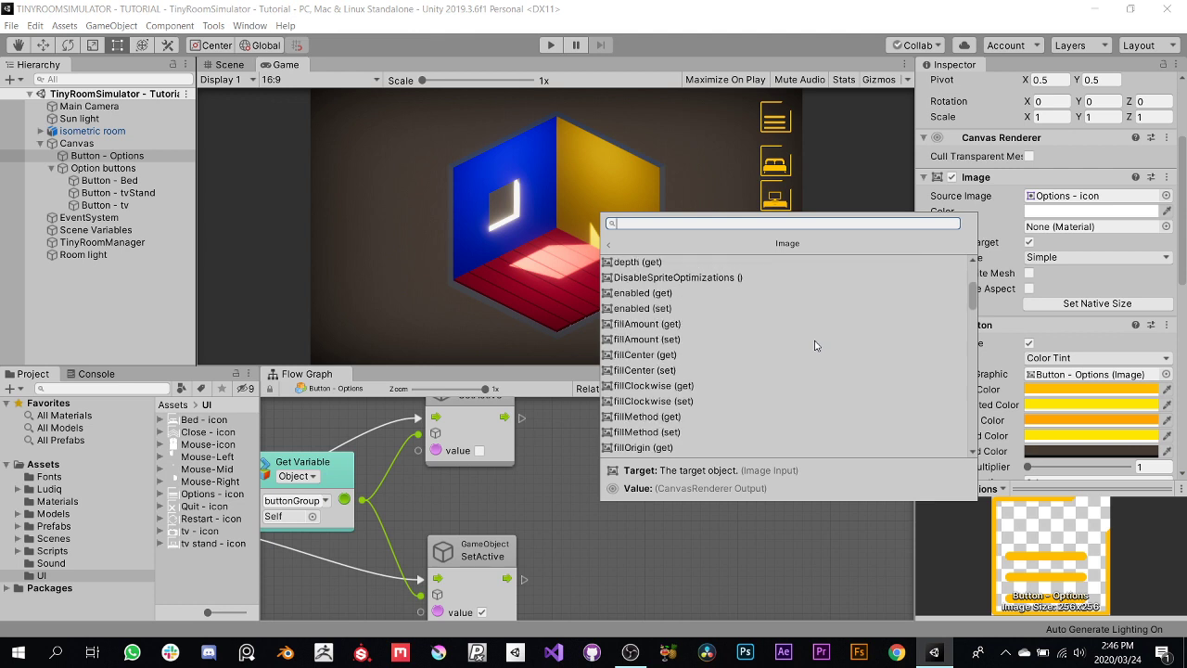
scroll(816, 345, down, 3)
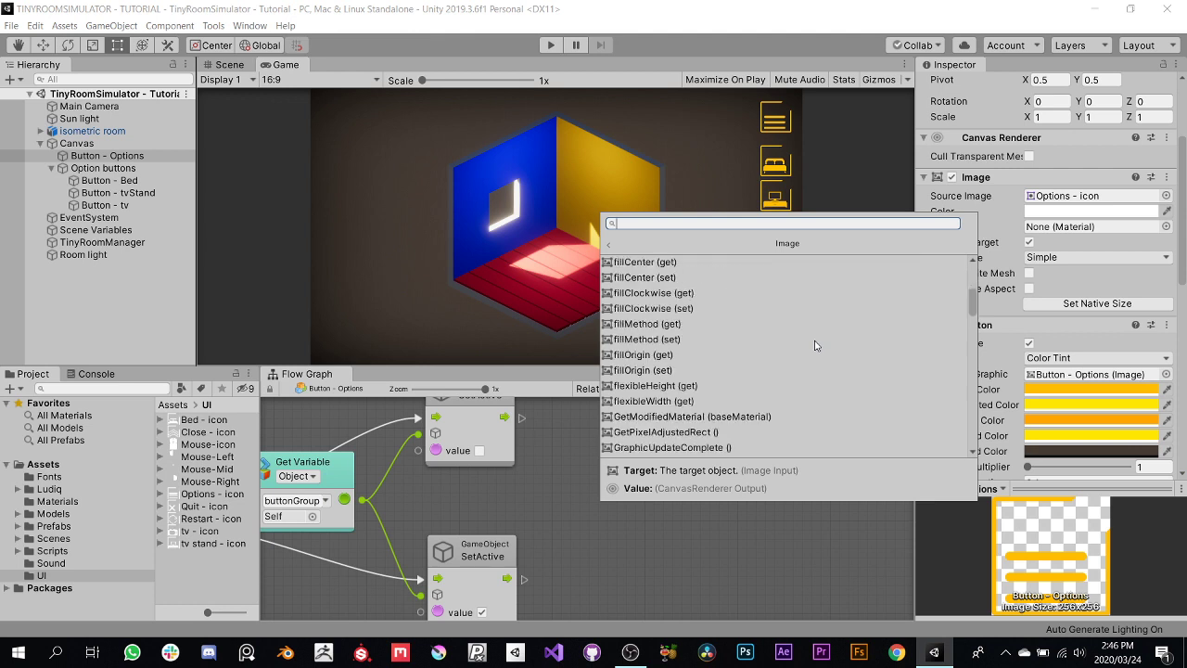
scroll(815, 345, down, 3)
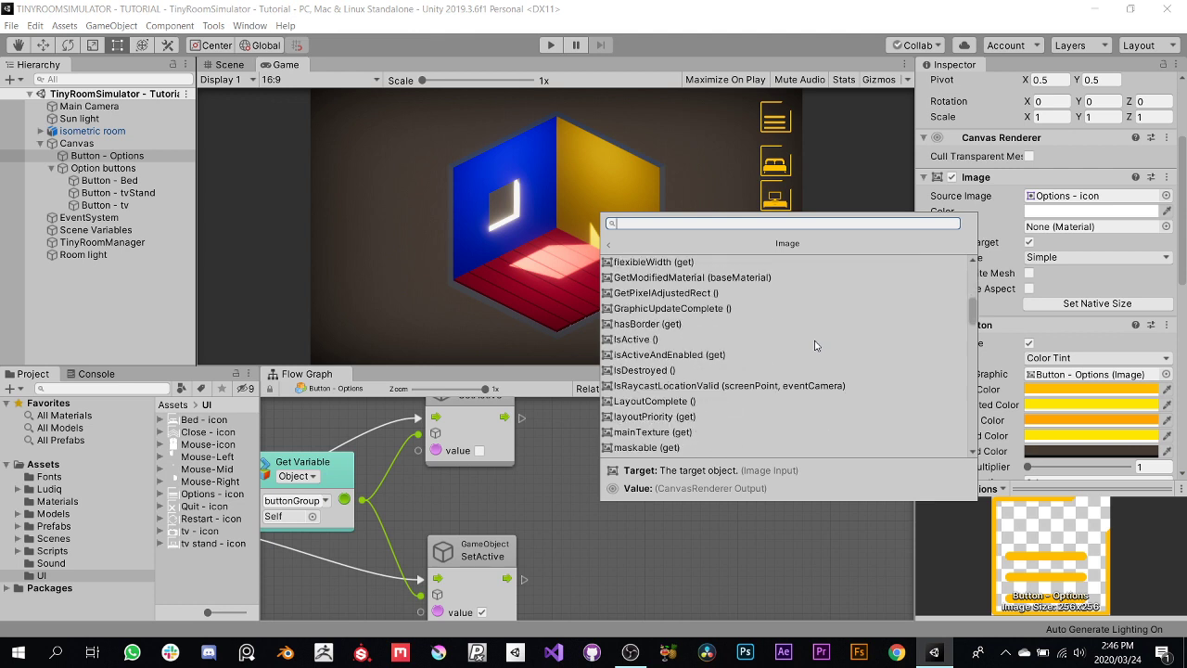
scroll(816, 345, down, 1)
scroll(815, 345, down, 5)
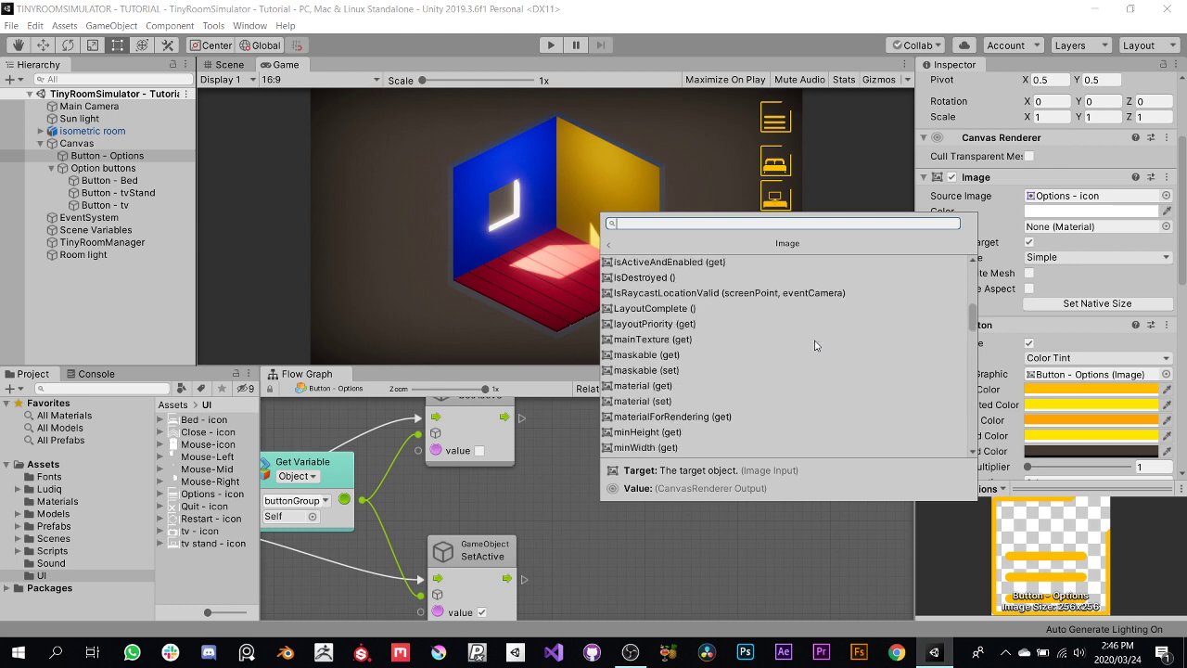
scroll(816, 345, down, 10)
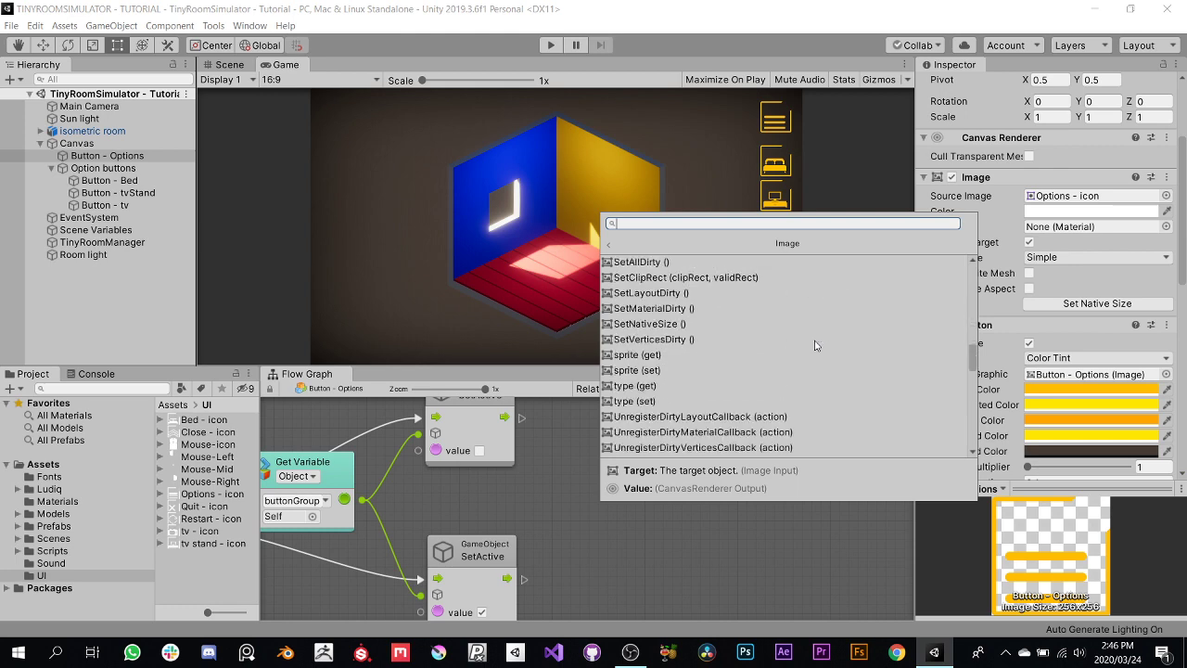
scroll(815, 345, down, 2)
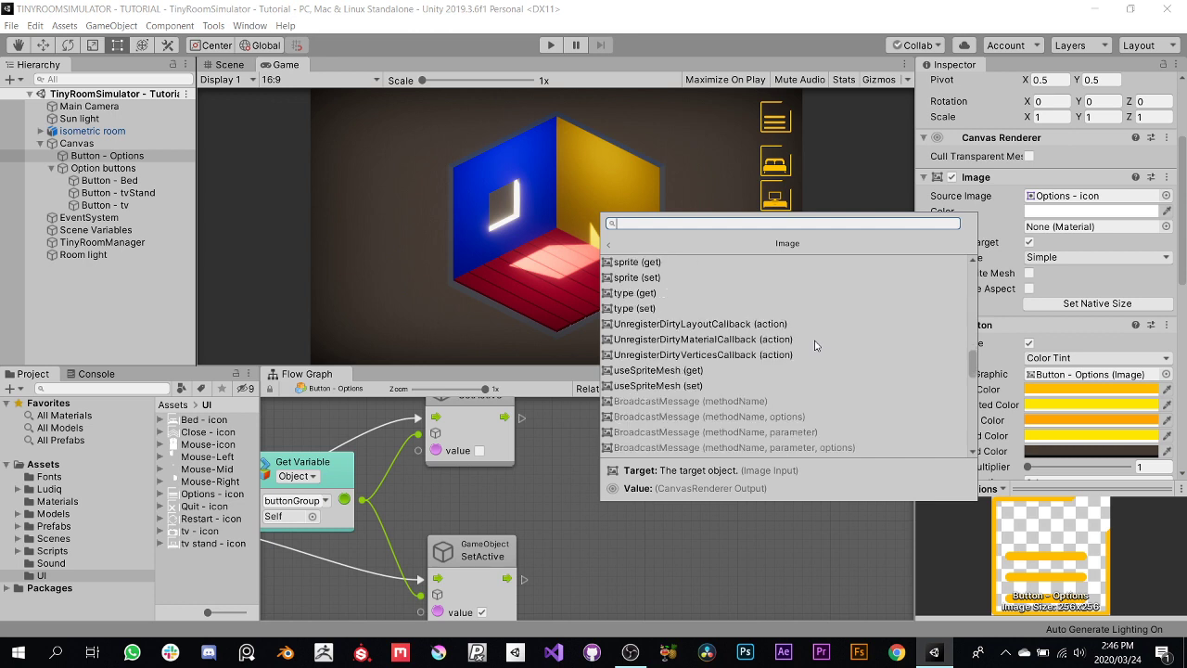
click(616, 282)
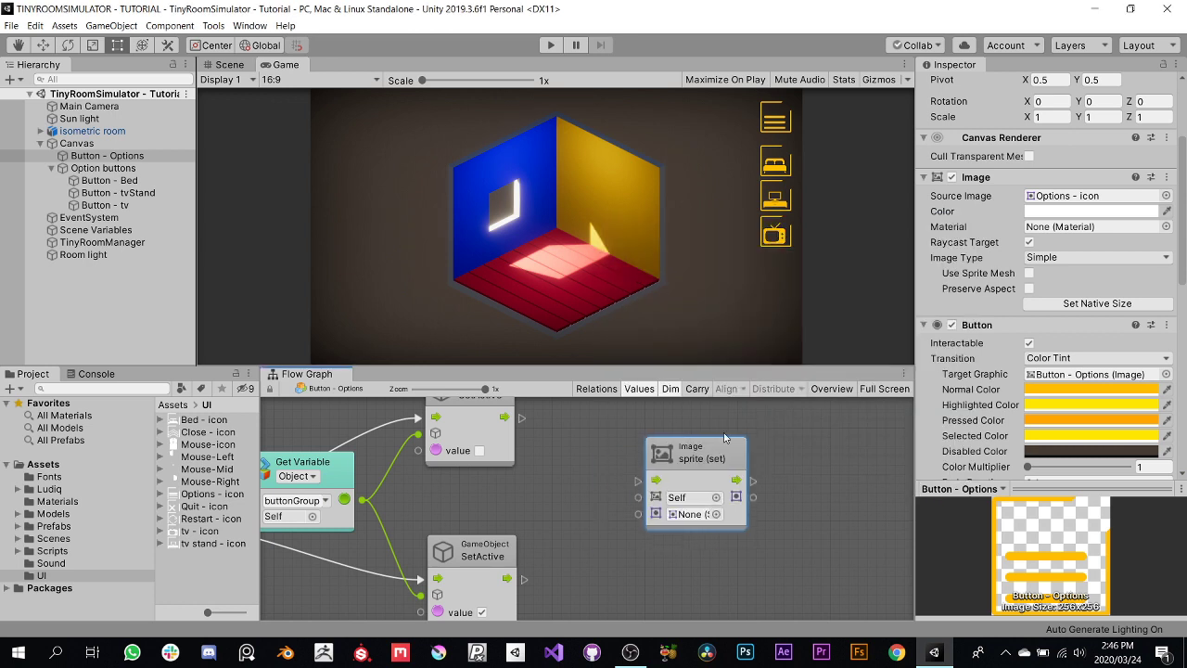
- Reposition the sprite (set) unit in the graph and trigger it from the upper SetActive unit's flow output
drag(724, 438, 699, 416)
key(shift+space)
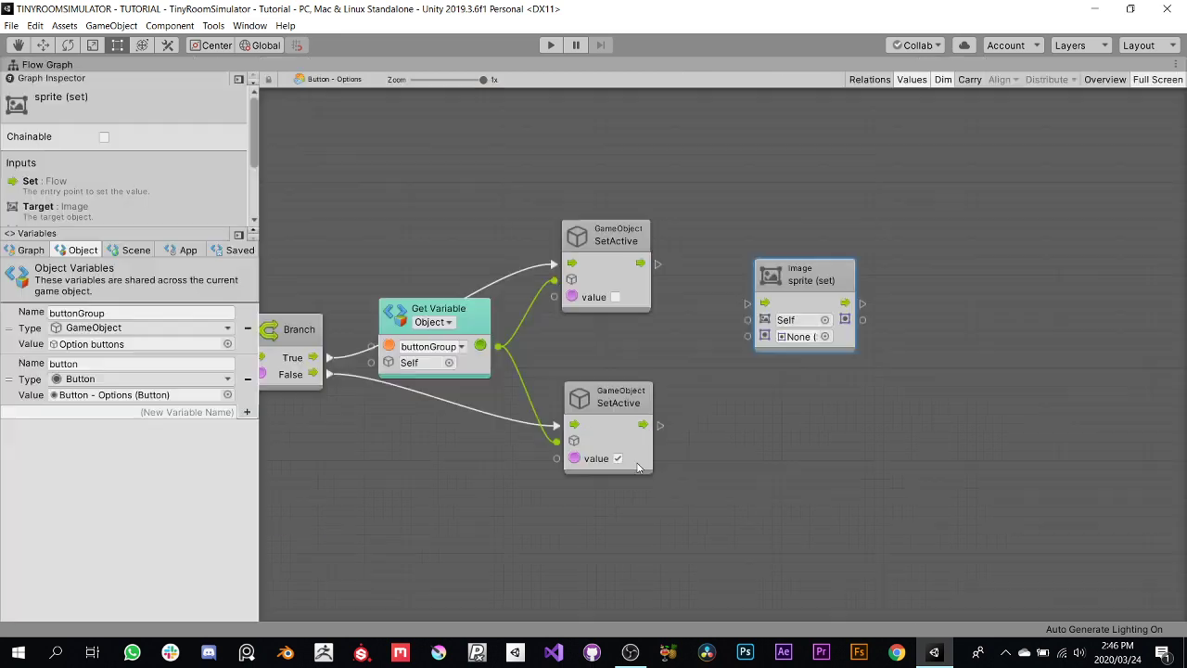
drag(653, 263, 748, 303)
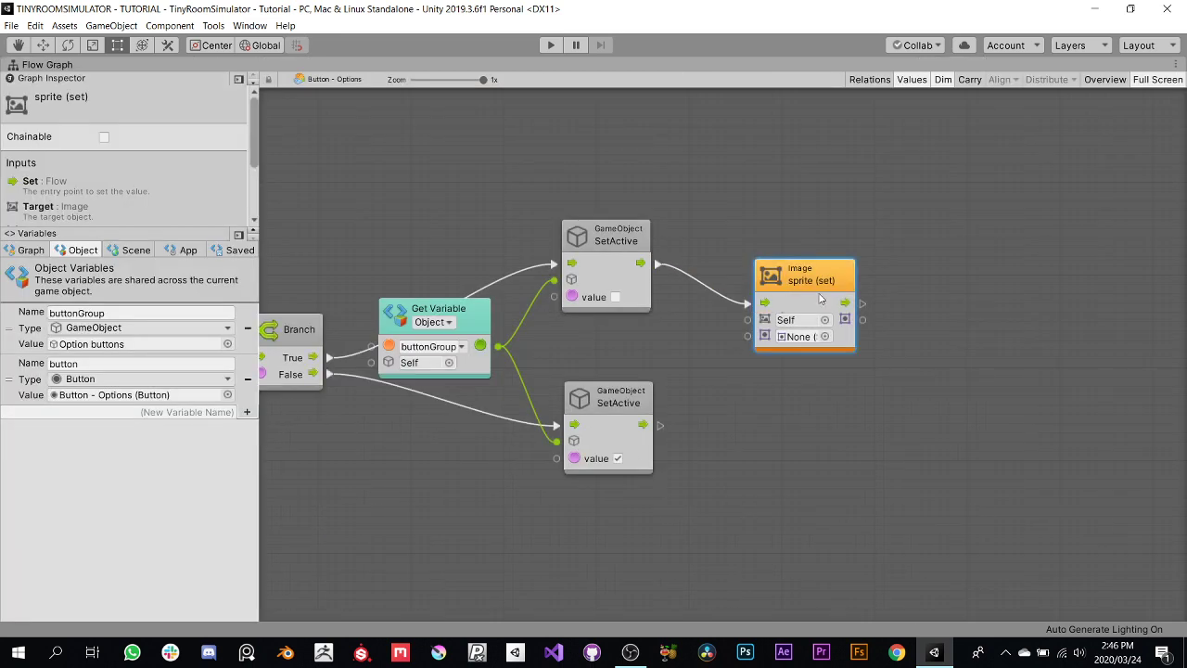
- Line up the sprite (set) unit with the upper SetActive unit and set its sprite to Options - icon
drag(823, 282, 816, 243)
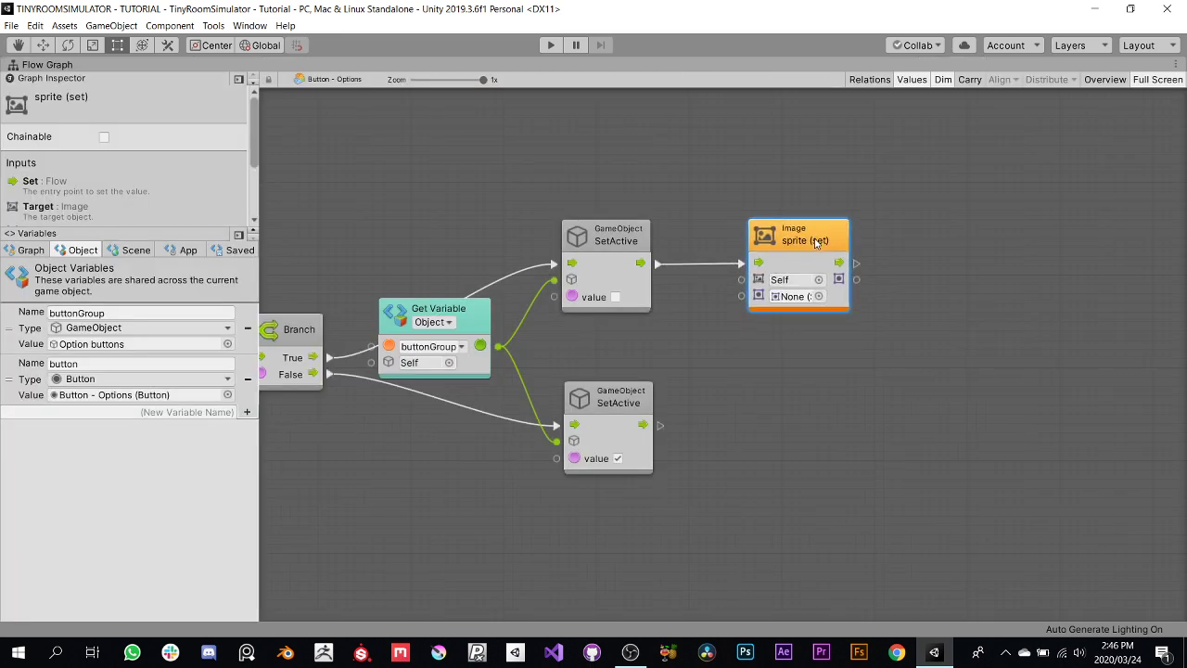
click(818, 296)
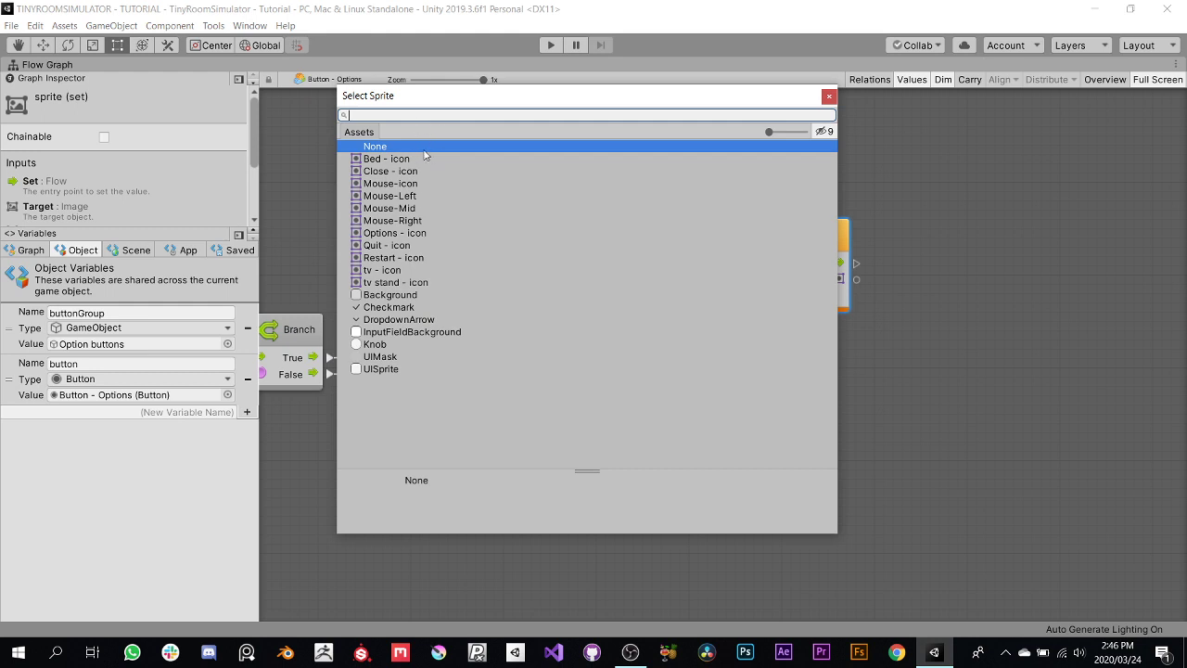
click(398, 234)
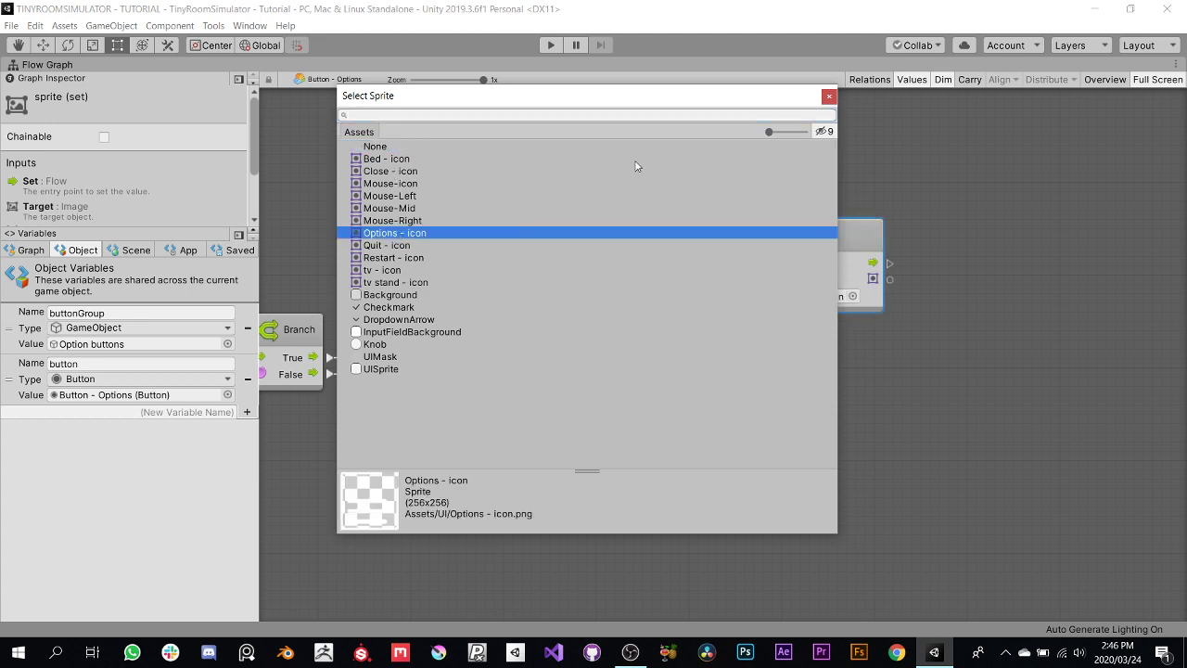
click(829, 97)
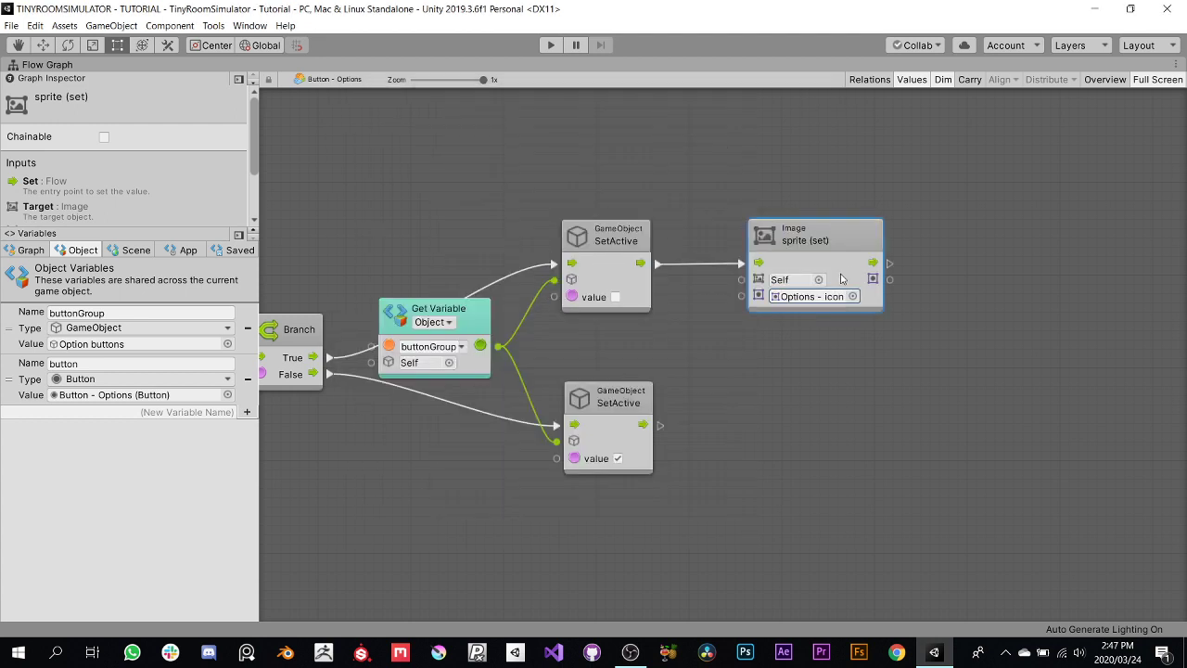
- Duplicate the sprite (set) unit, trigger the copy from the lower SetActive unit, and set its sprite to Close - icon
drag(838, 256, 794, 404)
key(ctrl+d)
drag(660, 425, 729, 426)
click(822, 459)
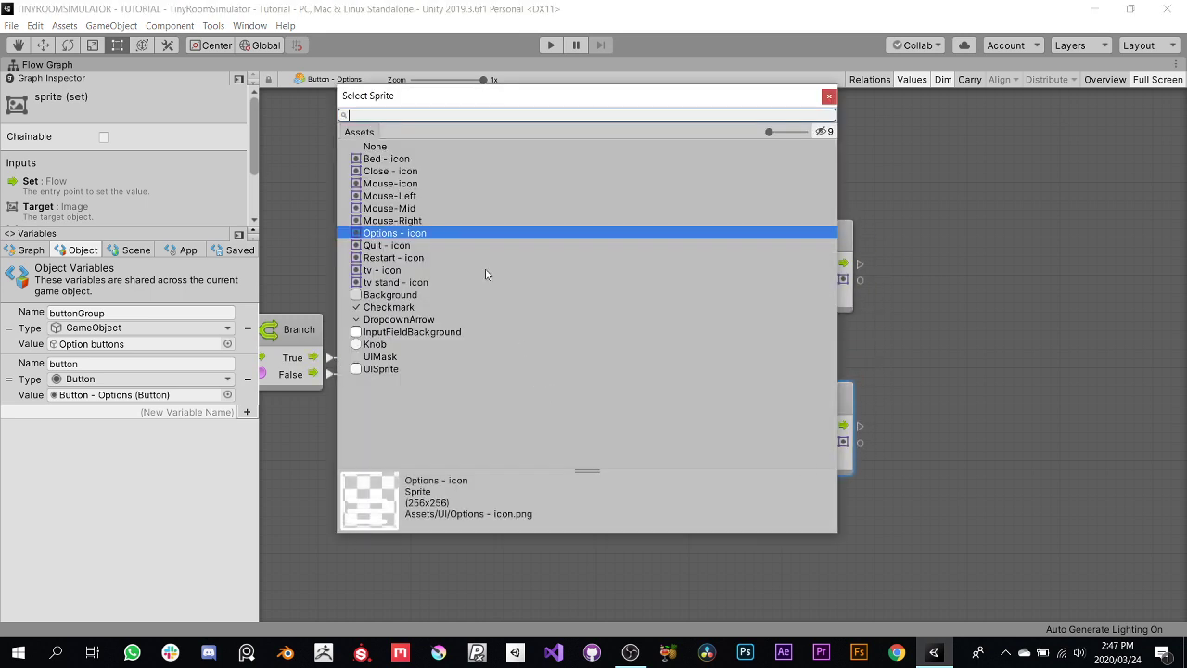
click(432, 171)
click(829, 96)
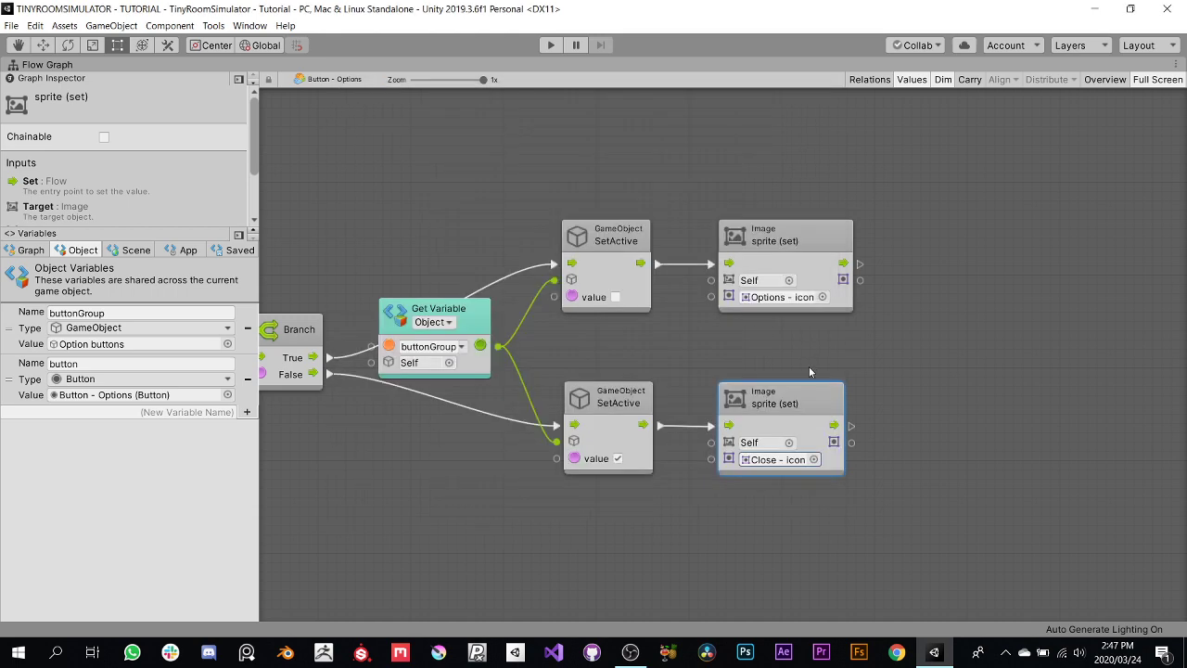
- Move the second buttonGroup Get Variable, both SetActive and both sprite (set) units down to align the upper row with the Branch's True output
scroll(676, 333, down, 5)
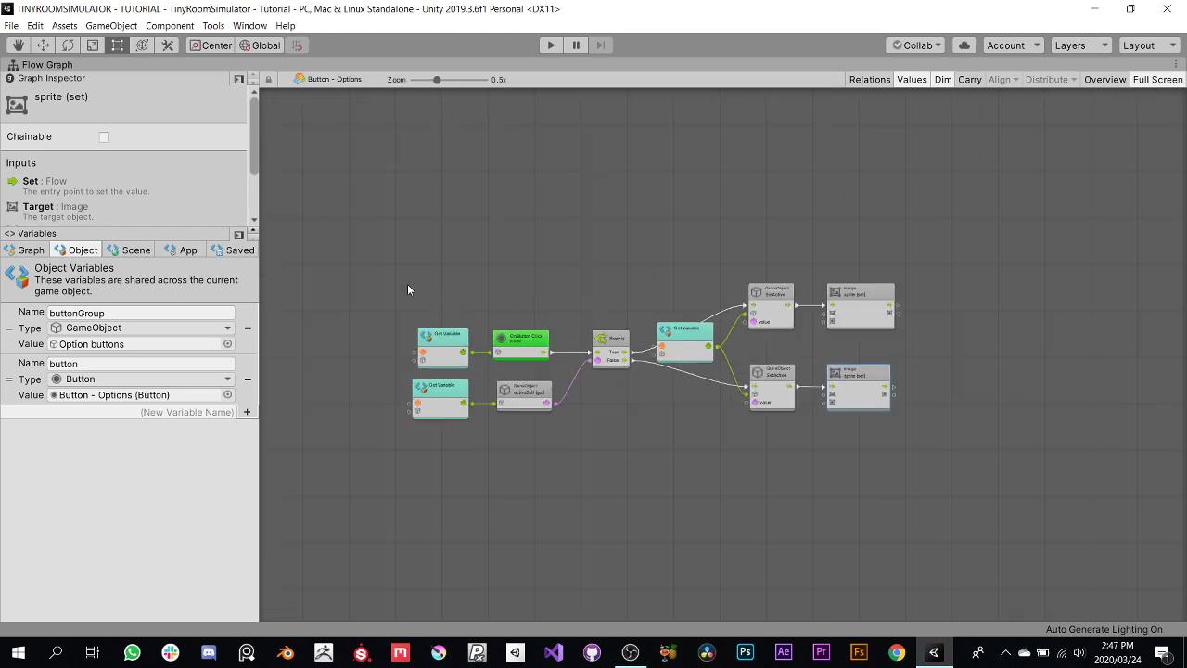
drag(705, 255, 988, 465)
scroll(768, 316, up, 5)
drag(781, 294, 754, 395)
click(619, 344)
scroll(620, 344, down, 2)
- Enclose all the units in a graph group titled "Open close button menu"
drag(392, 275, 1024, 488)
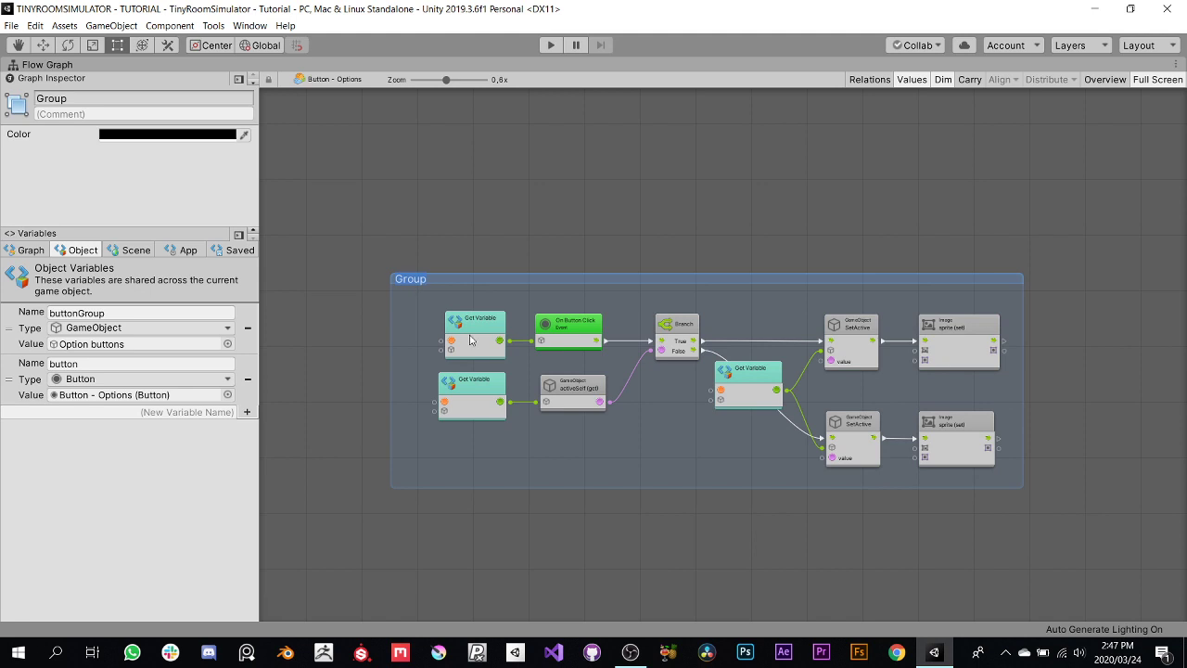
text(Open close button menu)
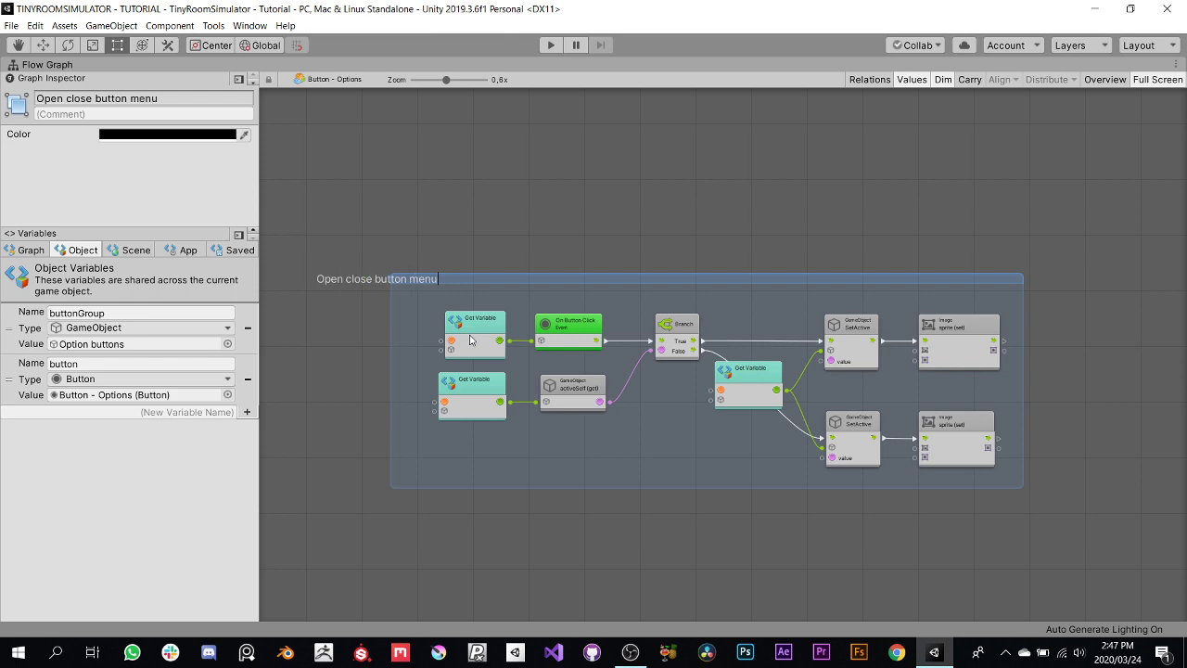
key(Return)
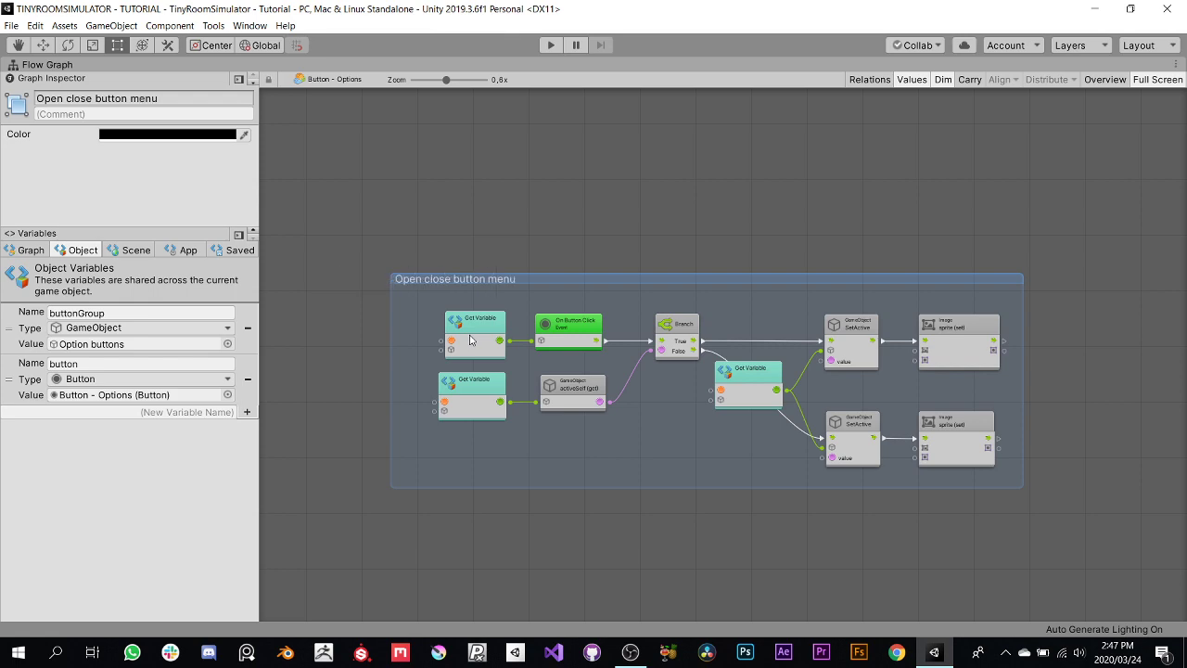
- Restore the normal editor layout and deactivate the Option buttons object
click(358, 143)
key(shift+space)
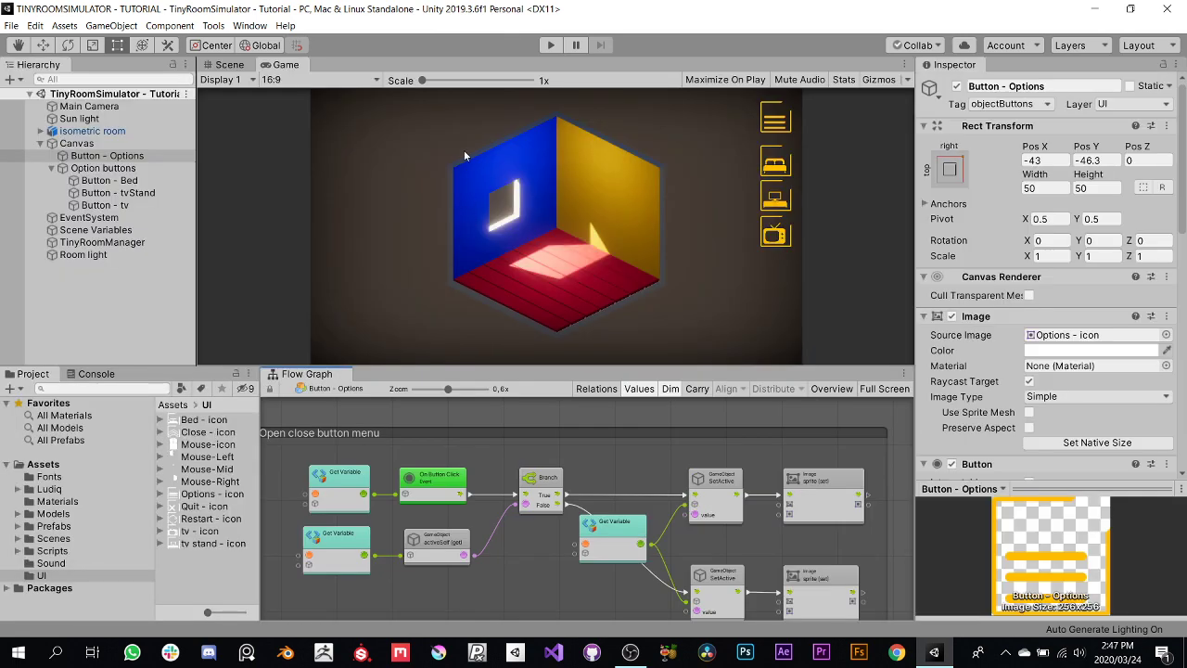
click(139, 168)
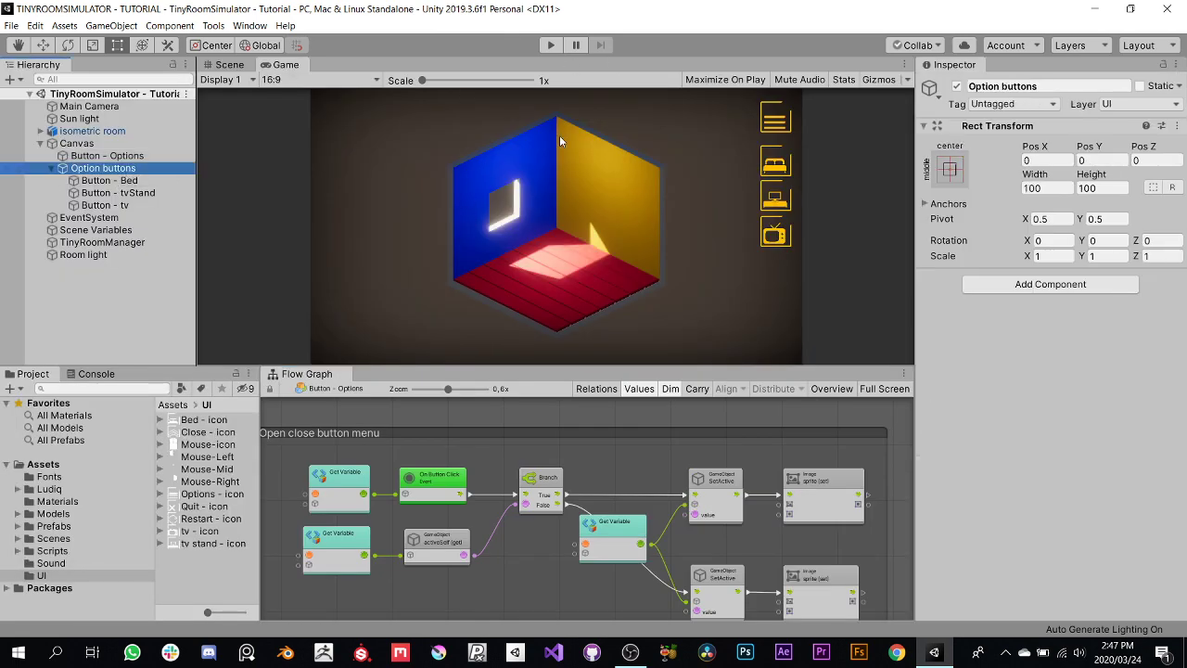
click(957, 86)
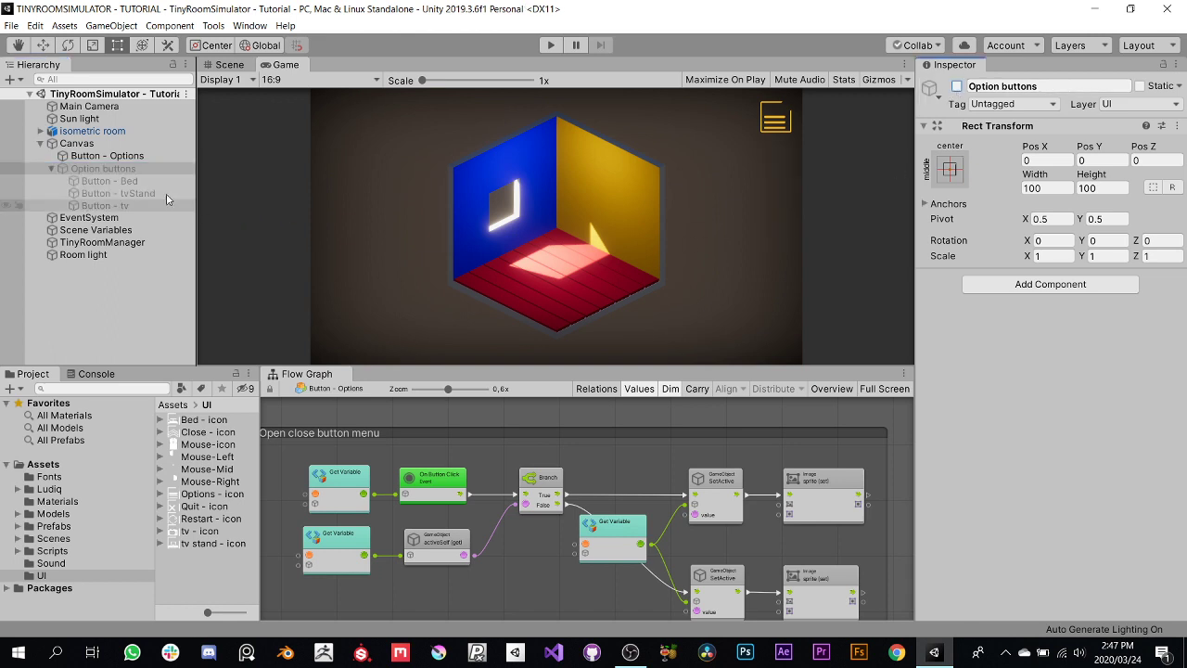
- Run the game and test the options button by opening, closing and reopening the button menu
click(554, 45)
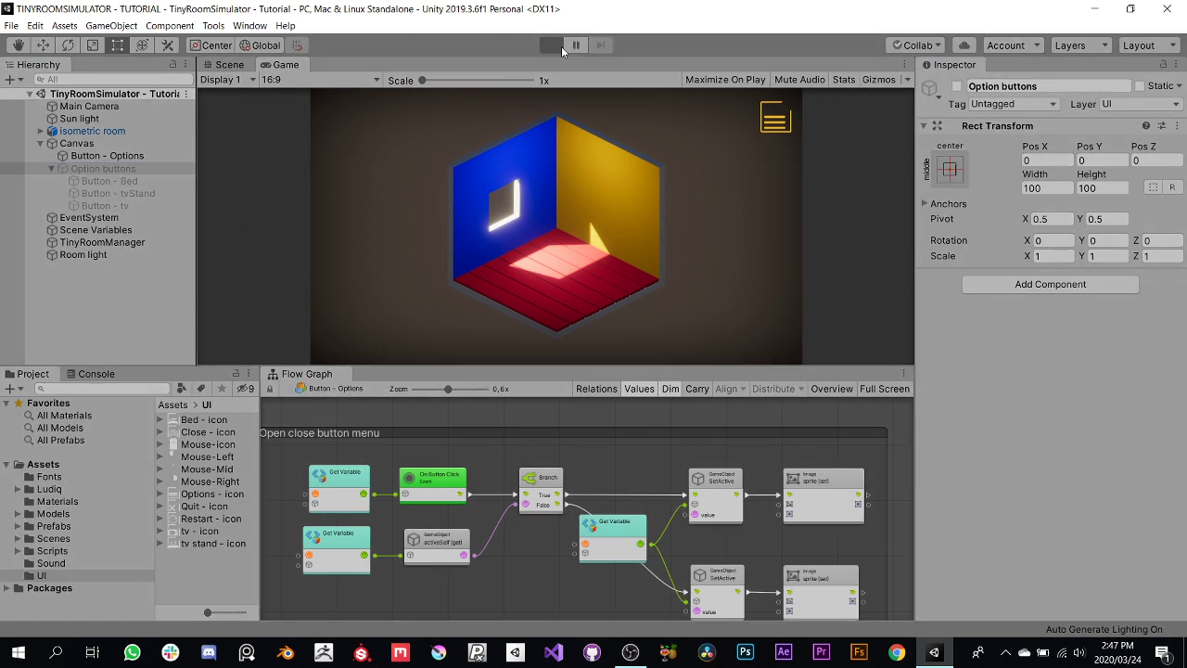
click(776, 124)
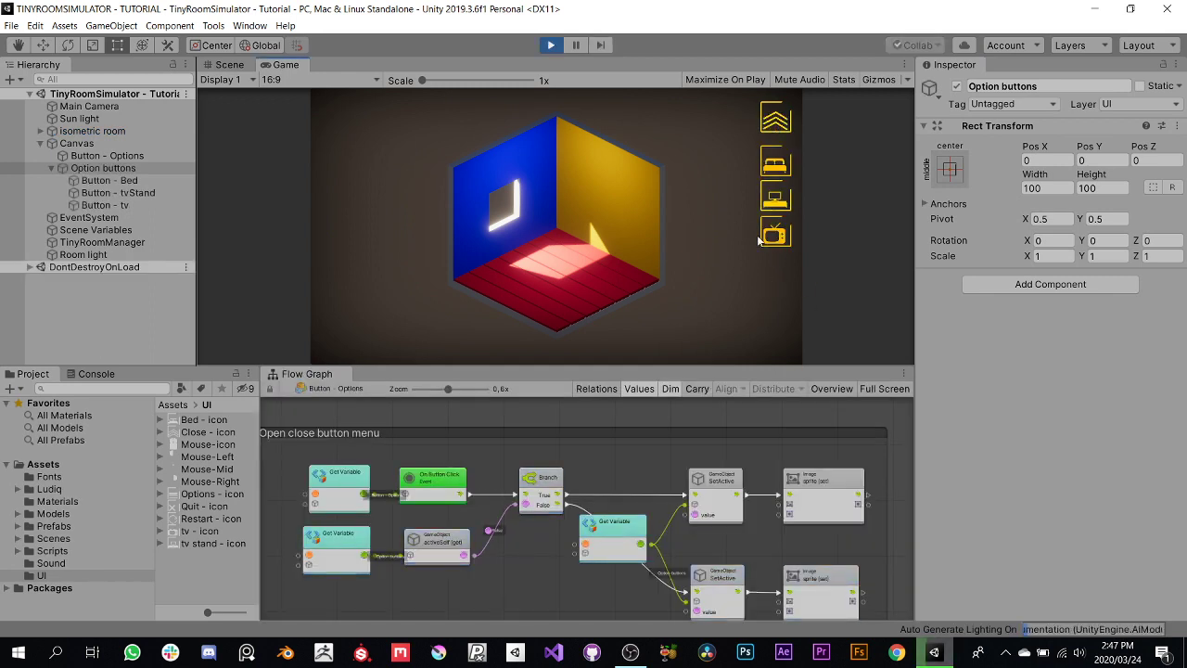
click(771, 127)
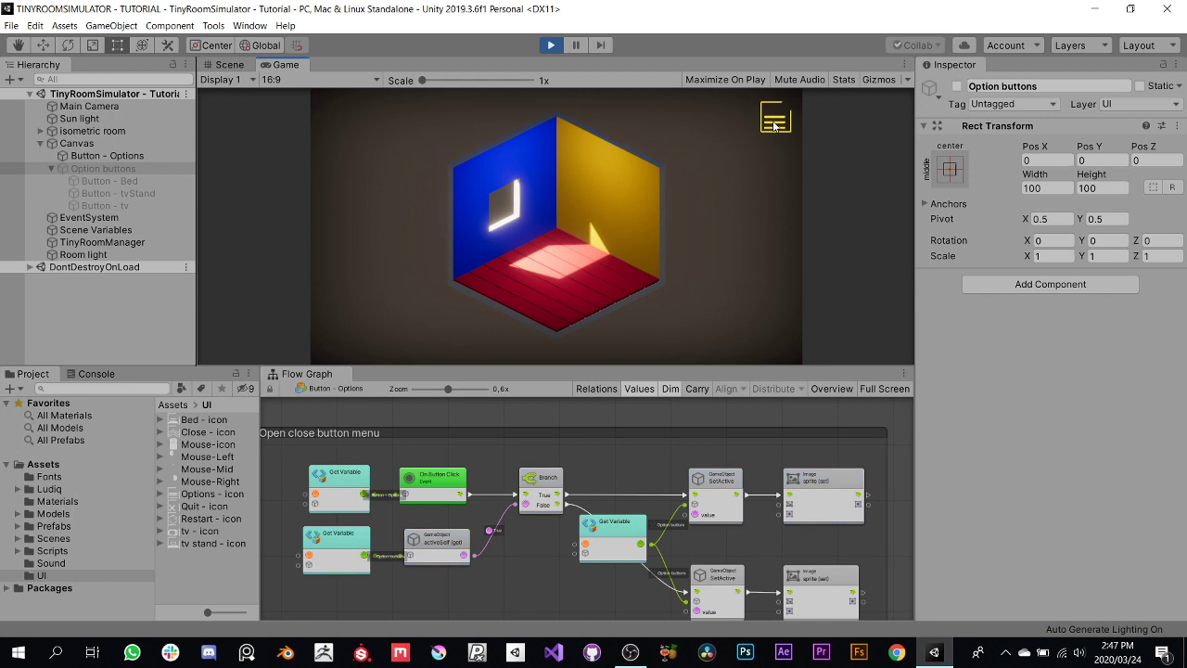
click(775, 124)
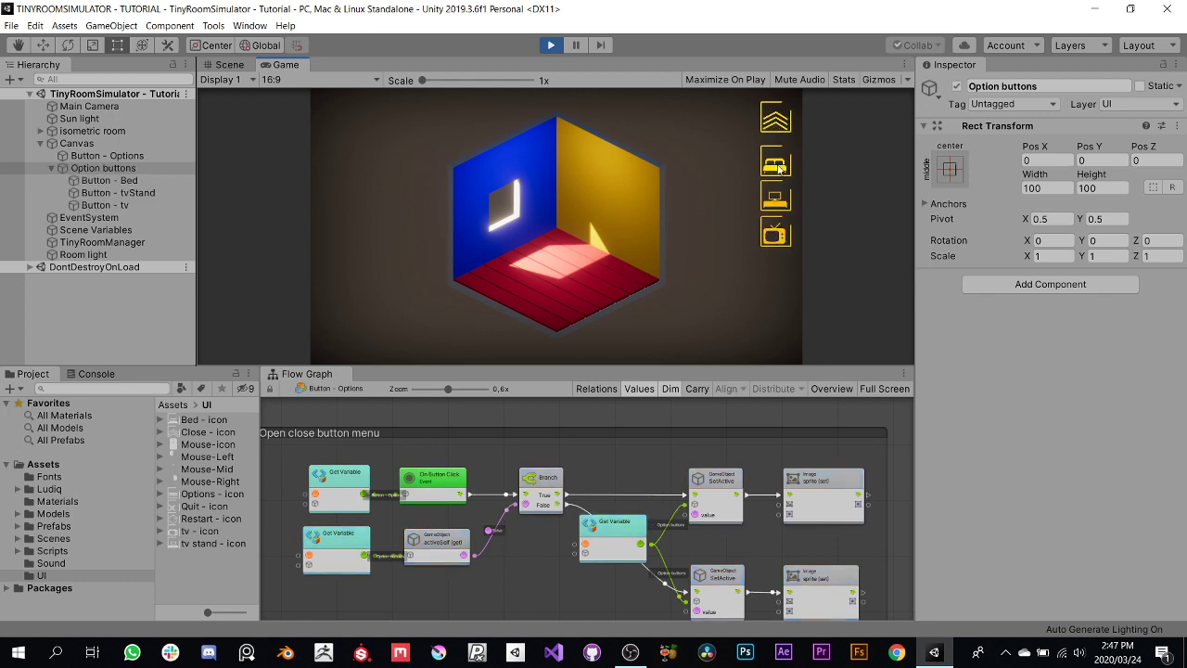
- Place a bed and a TV stand in the room using the menu buttons, and stop the game
click(777, 165)
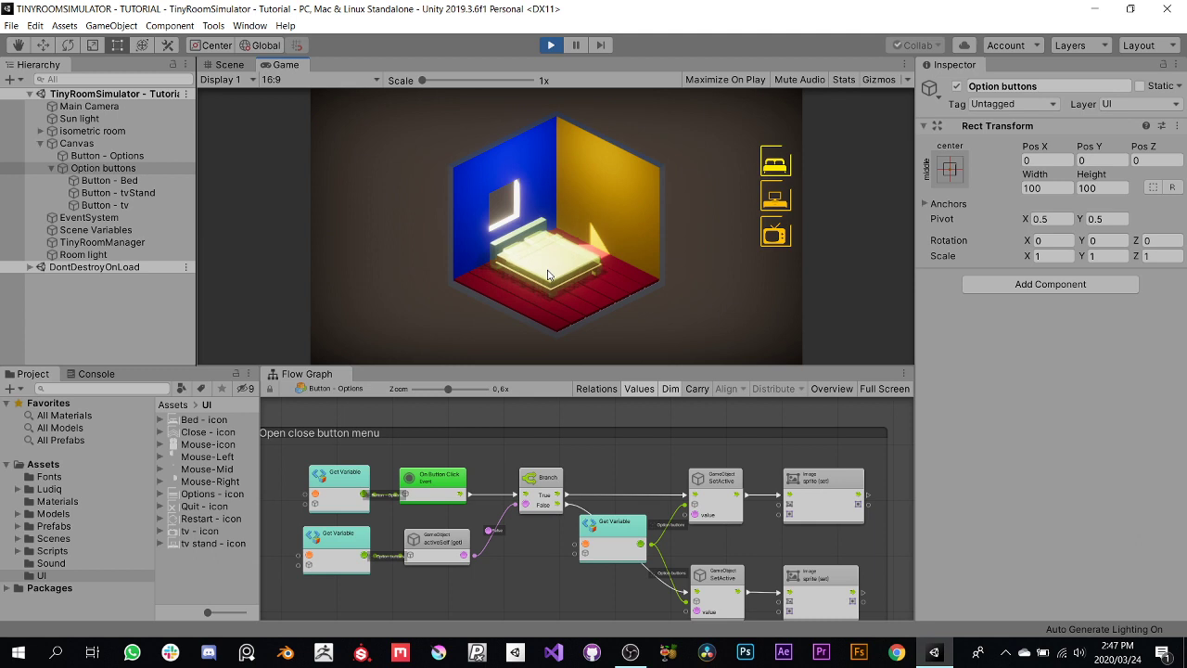
click(548, 275)
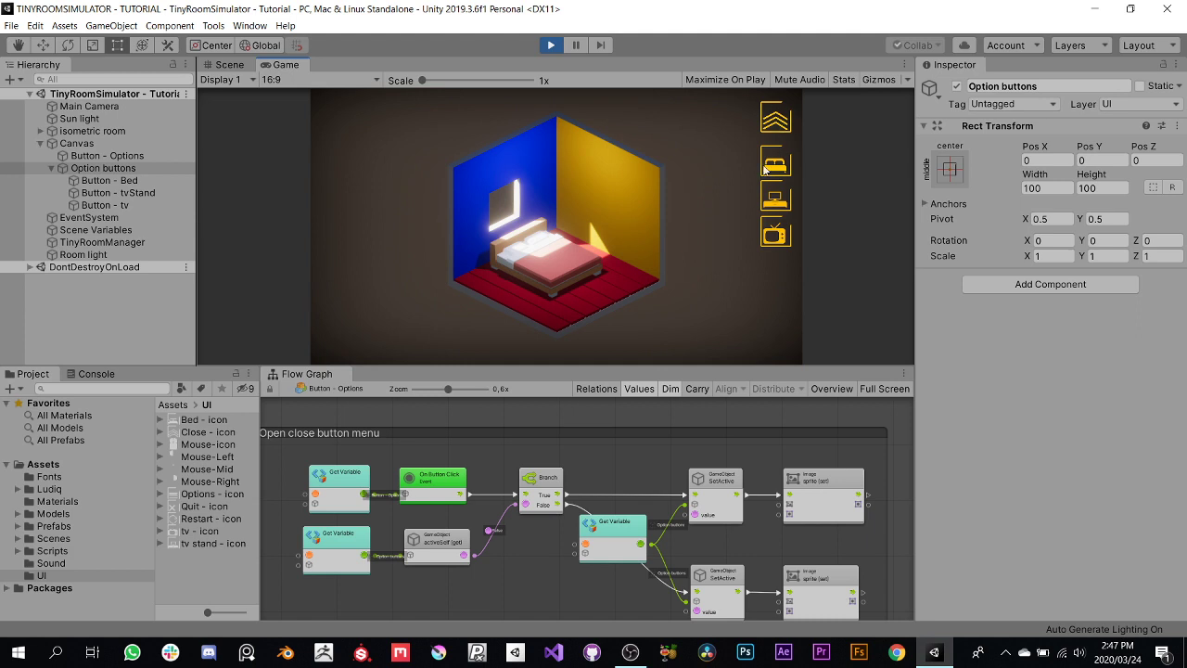
click(766, 202)
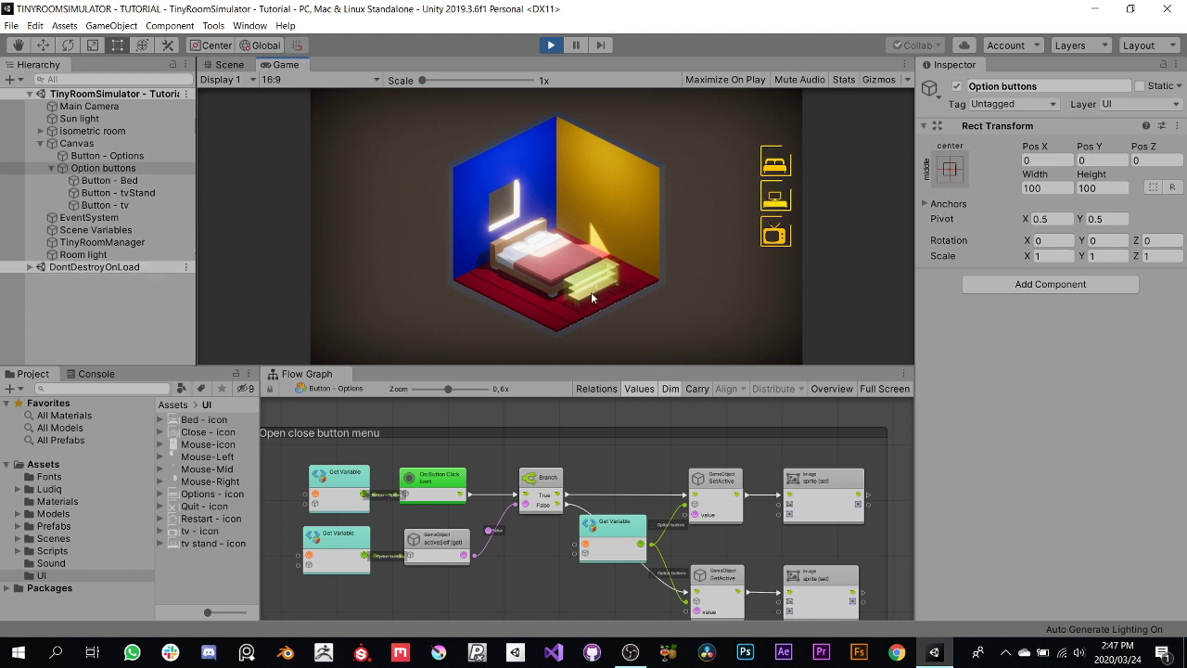
click(591, 291)
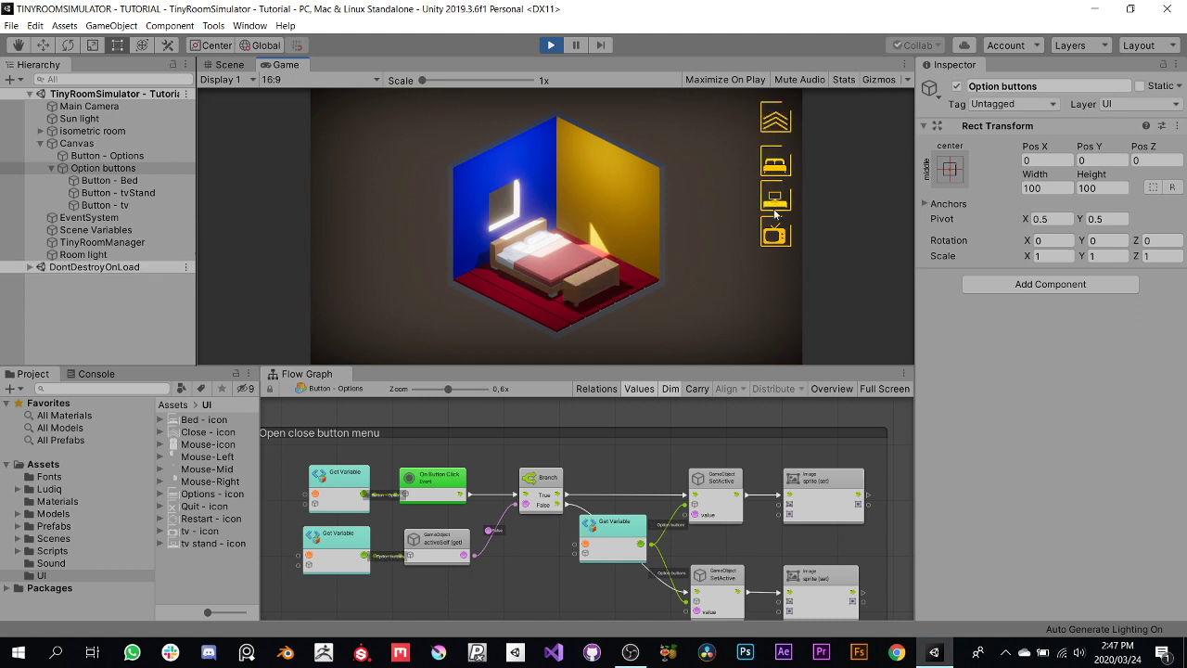
click(551, 44)
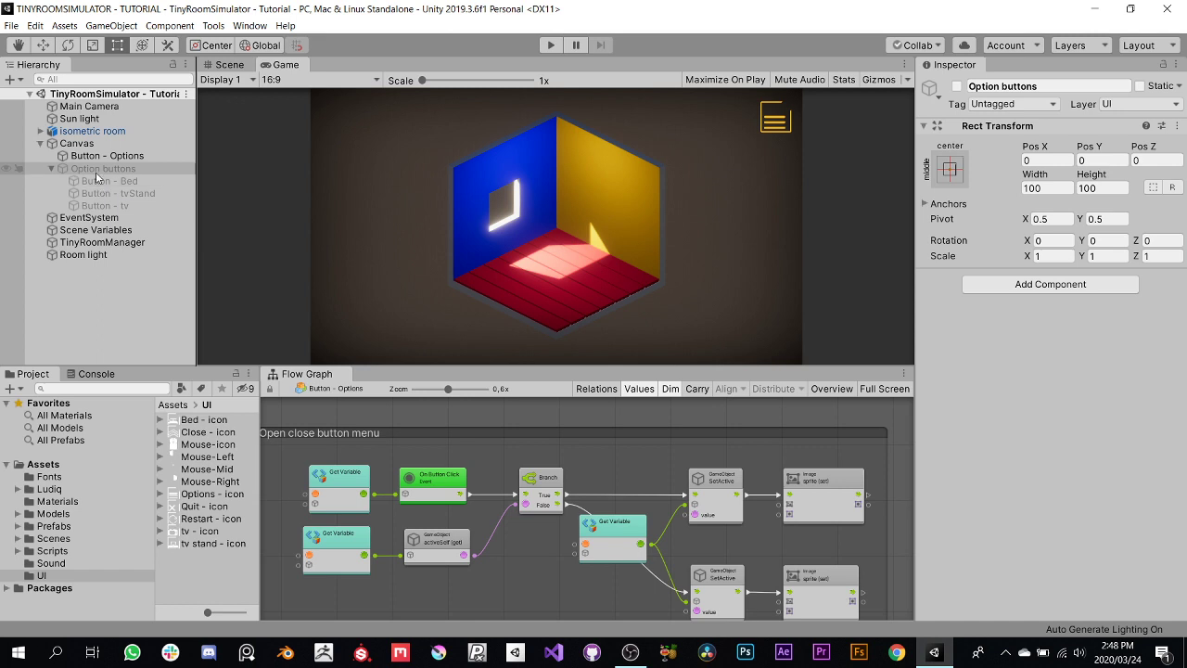
- Review the Button - Options, Button - tvStand and Button - Bed objects, and reactivate the Option buttons object
click(115, 156)
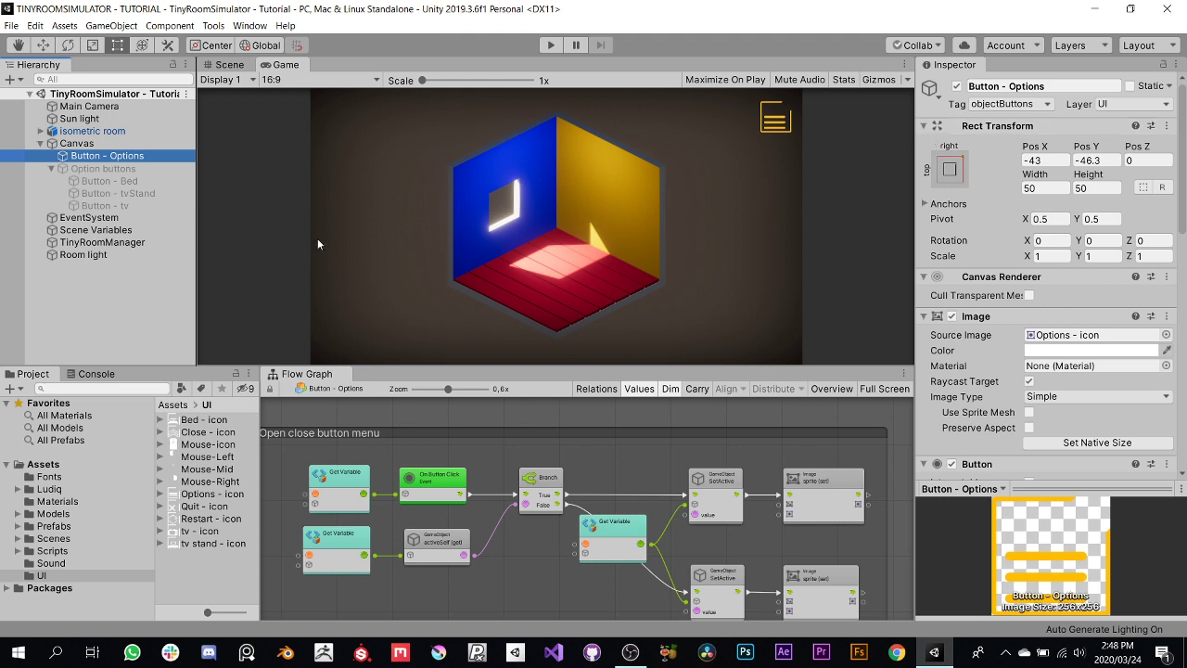
click(110, 181)
click(120, 194)
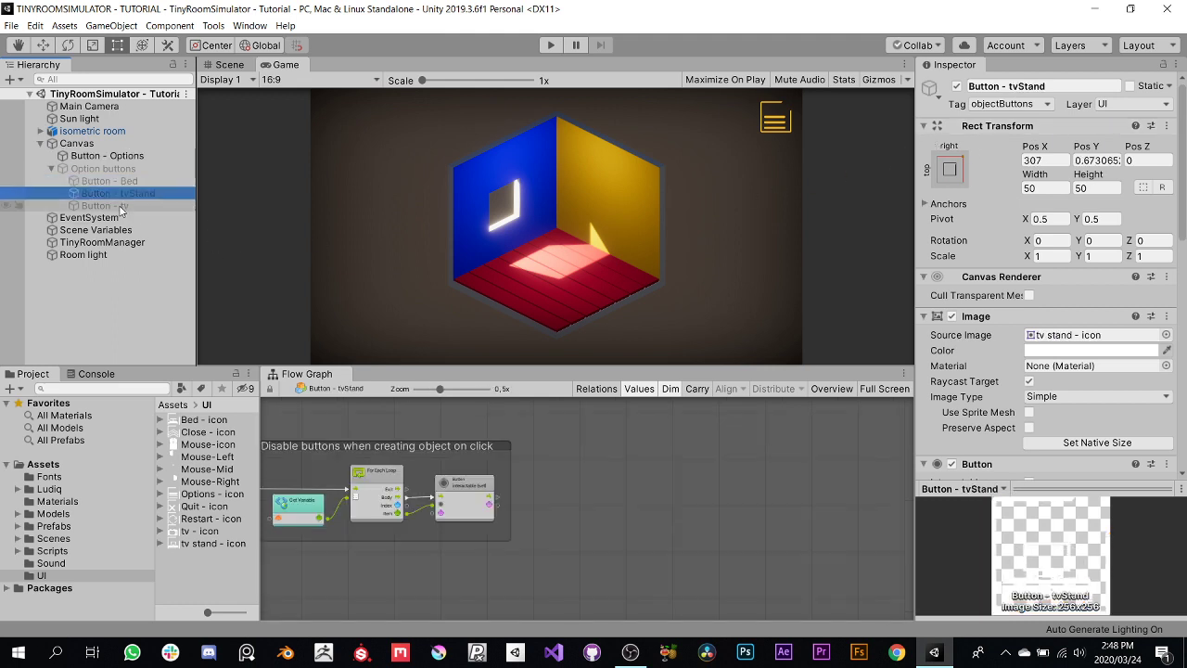
click(112, 182)
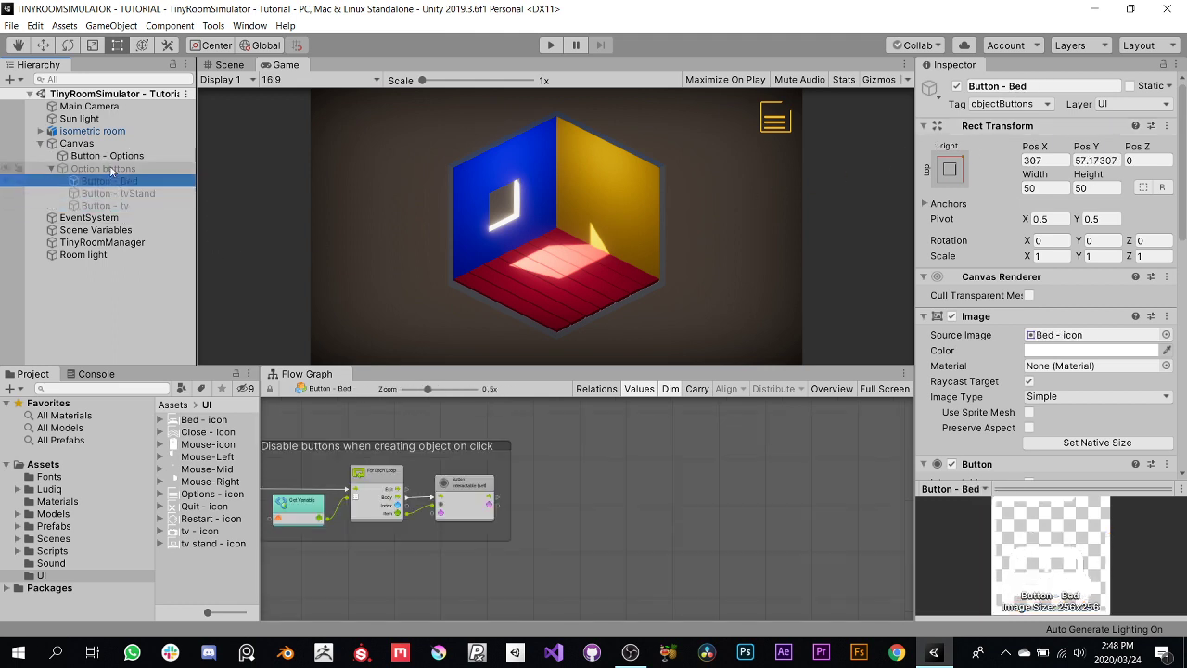
click(105, 170)
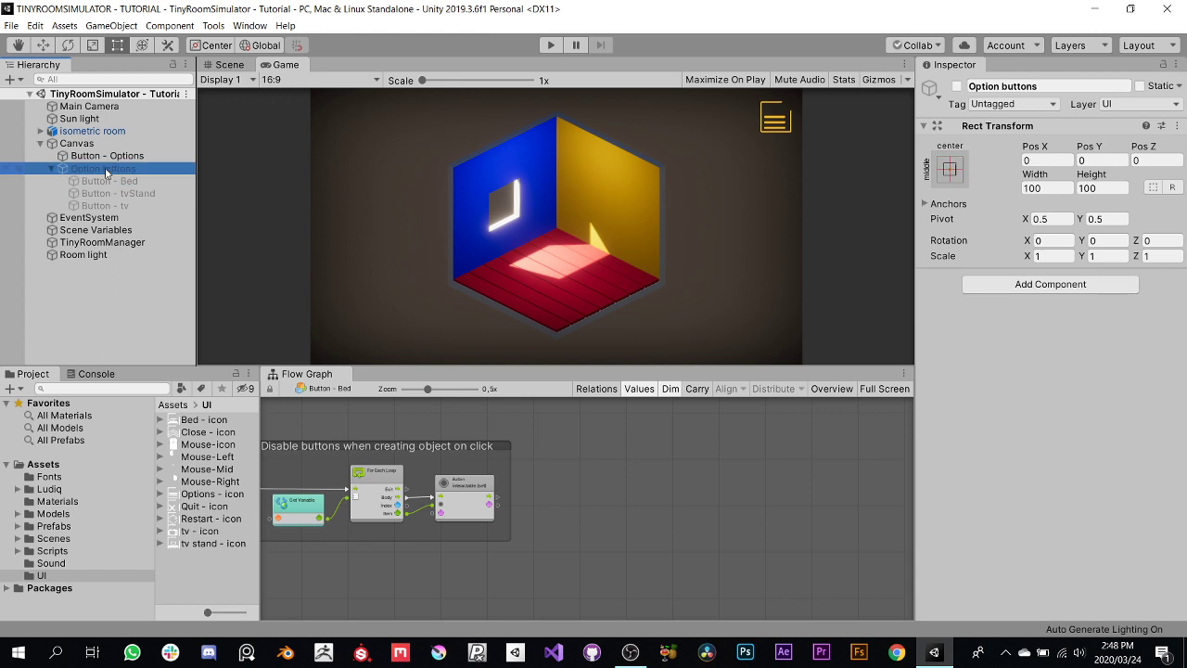
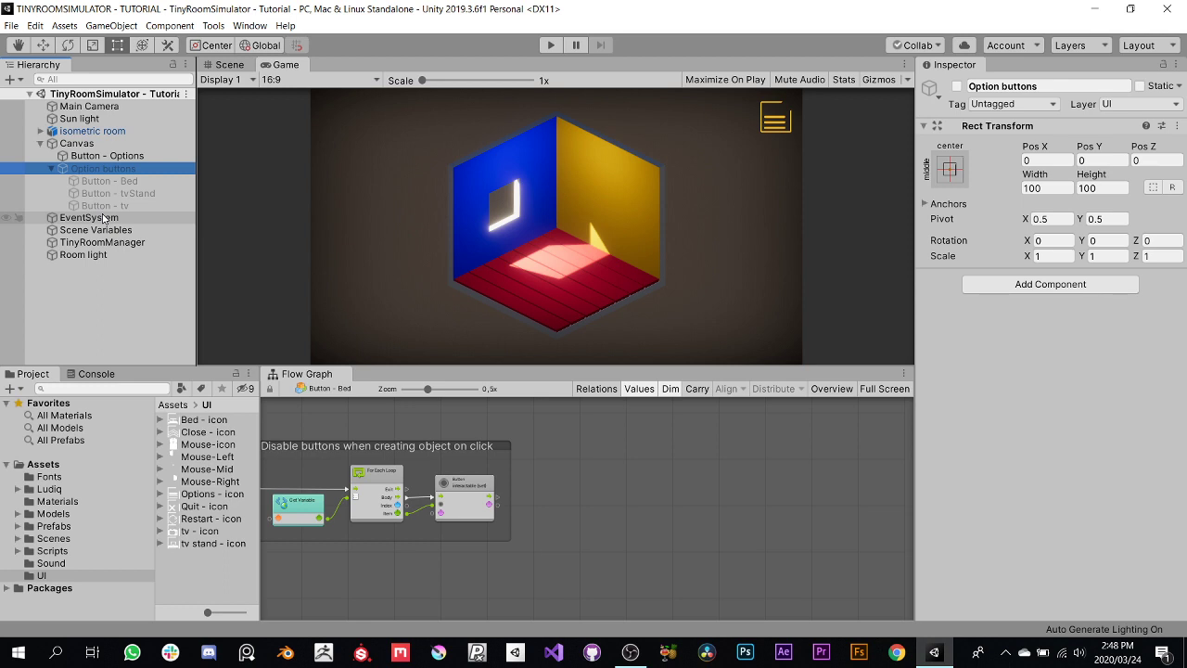
click(957, 86)
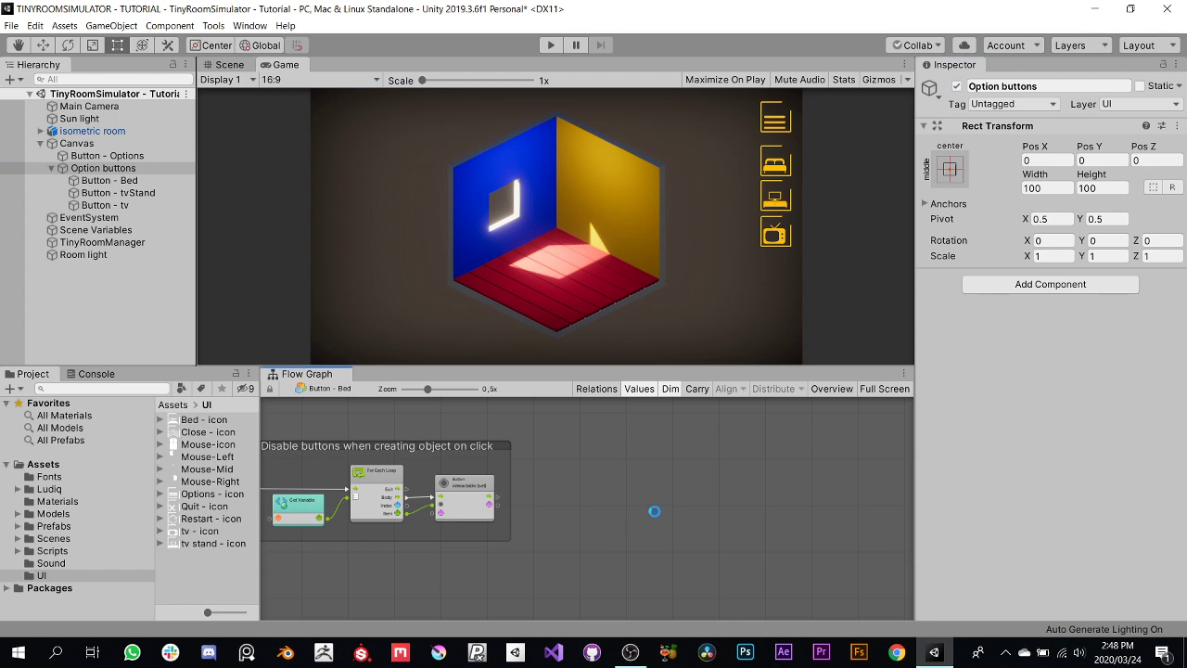
- Maximize the flow graph of Button - Options and examine the units in its Open close button menu group
click(65, 242)
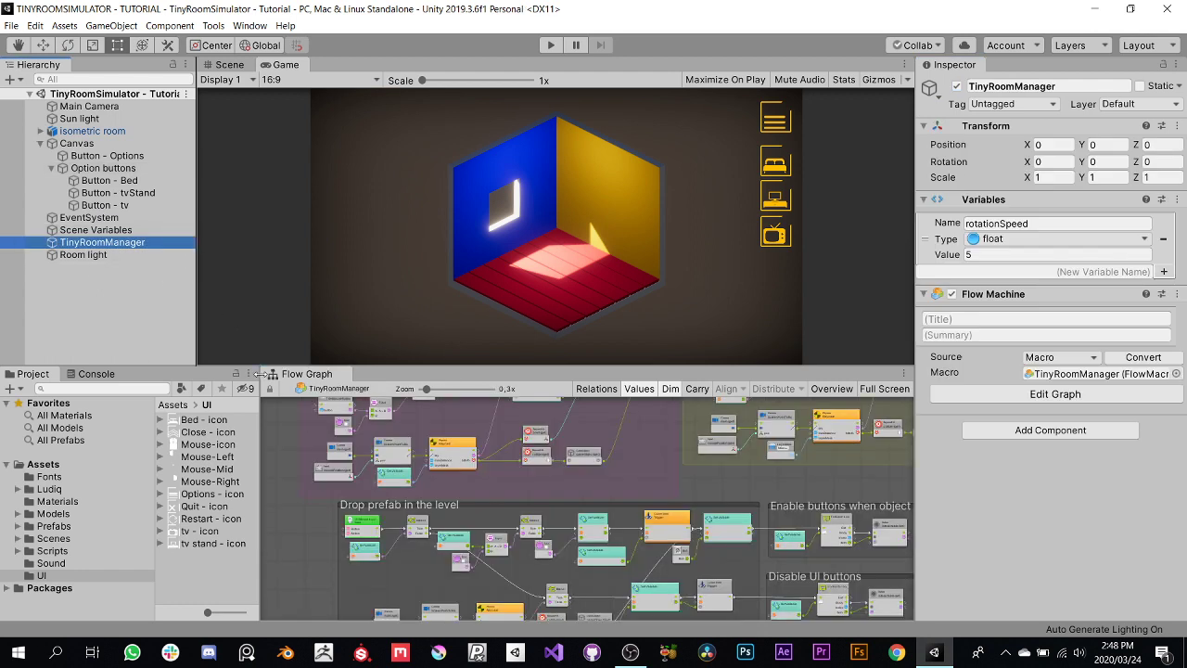
click(103, 156)
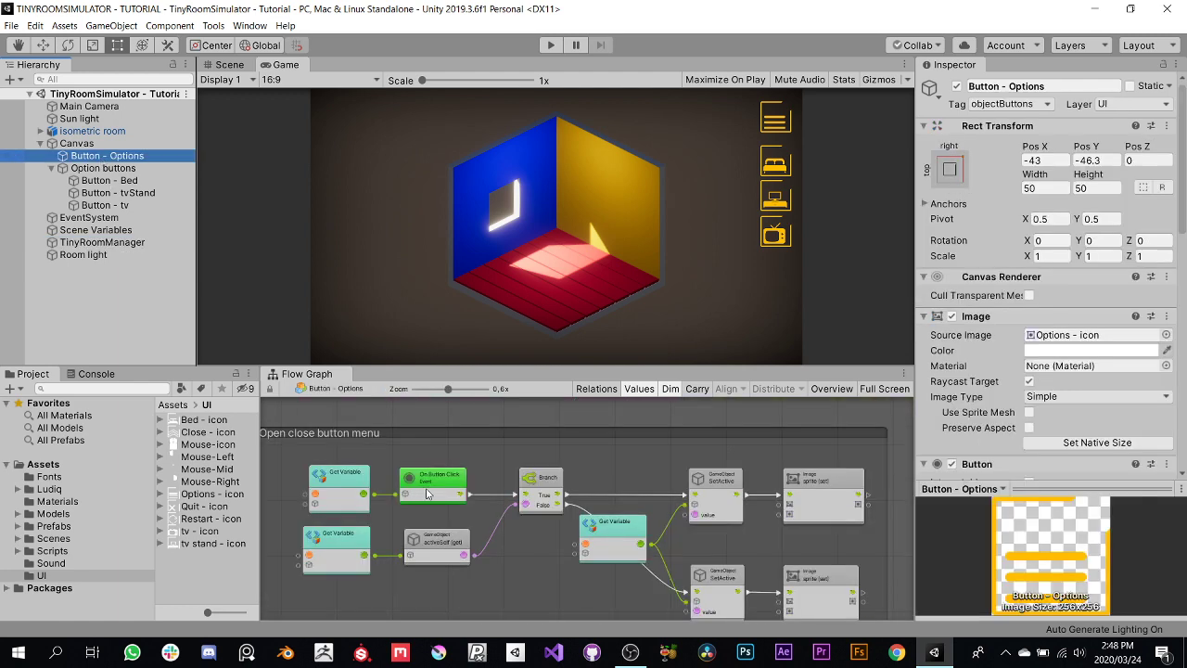
key(shift+space)
scroll(557, 315, up, 5)
middle_drag(704, 321, 470, 293)
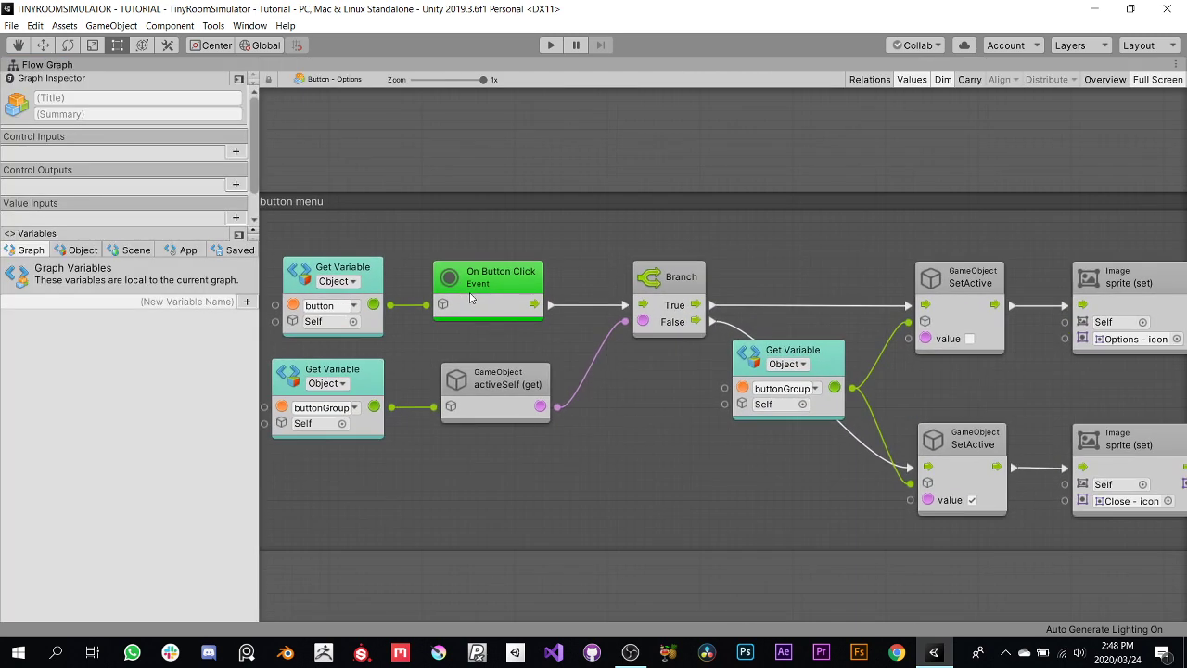
scroll(470, 294, down, 3)
middle_drag(473, 381, 471, 322)
scroll(470, 322, up, 2)
middle_drag(670, 335, 583, 336)
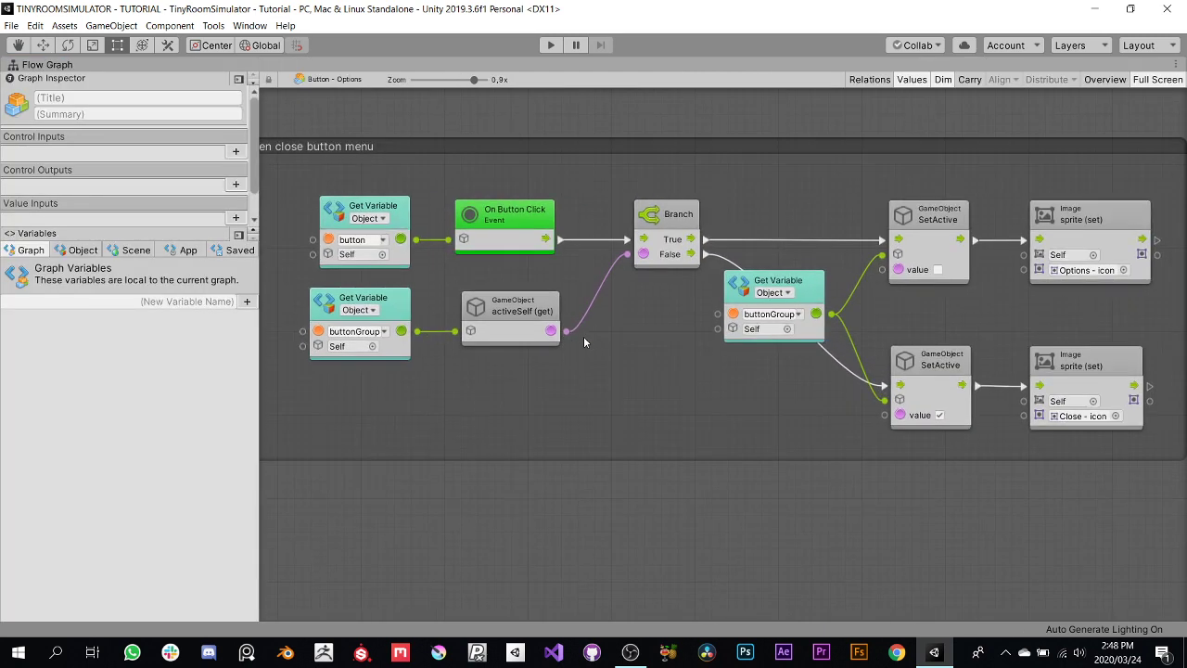
scroll(538, 299, down, 1)
middle_drag(466, 210, 504, 372)
scroll(504, 372, up, 2)
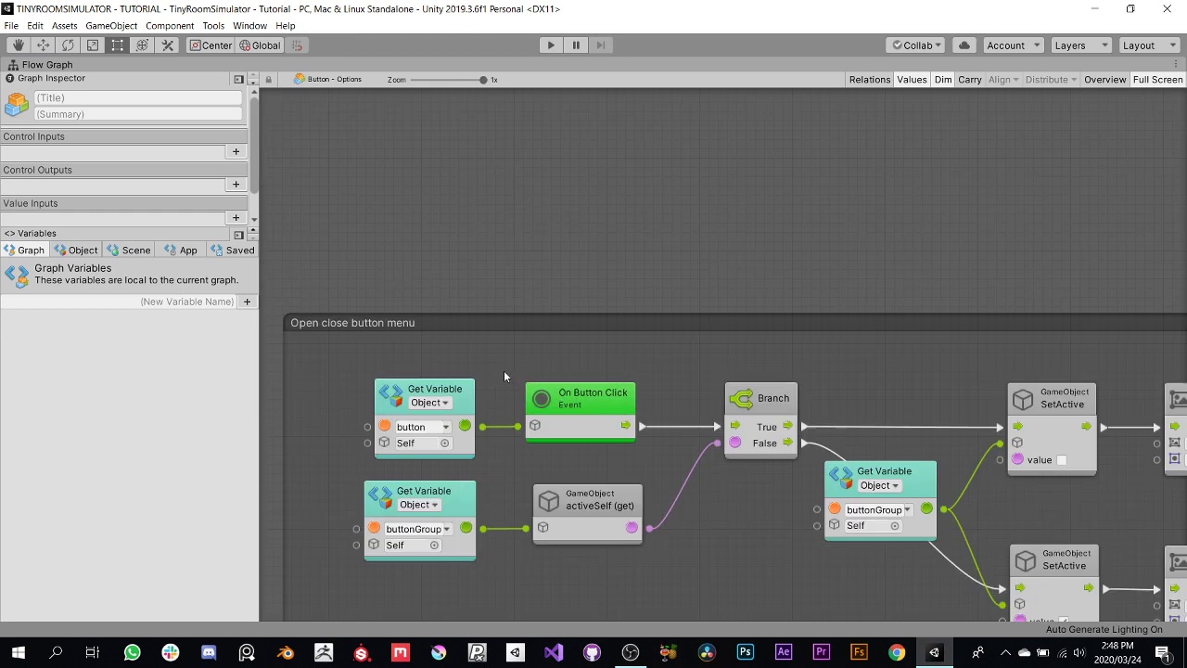
- Add a Custom Event unit to the graph above the Open close button menu group
right_click(542, 252)
text(custom)
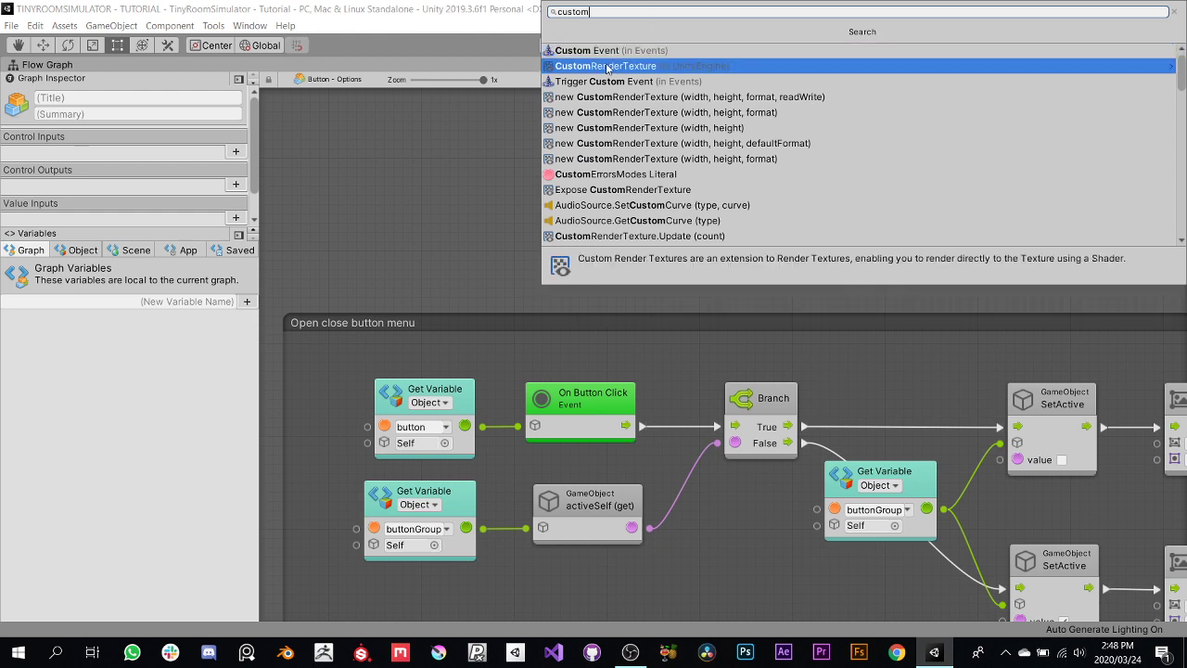
click(593, 50)
drag(583, 218, 574, 222)
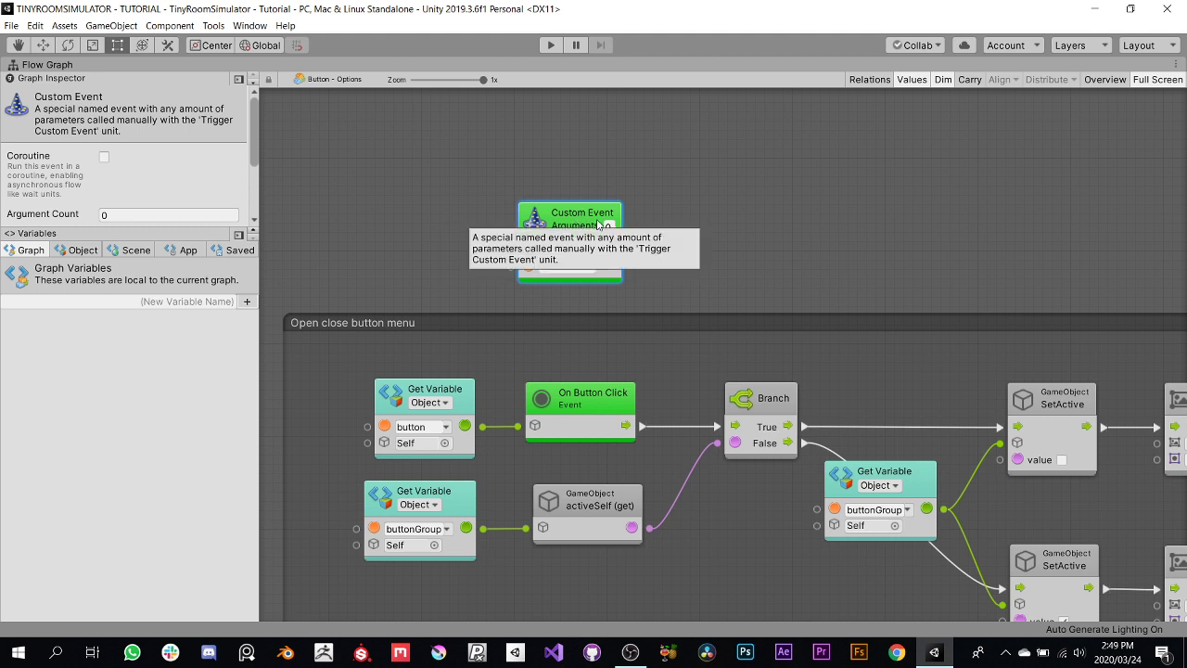
- Name the Custom Event unit's event DisabbleUI and connect its flow output to the Branch unit's input
drag(598, 225, 601, 213)
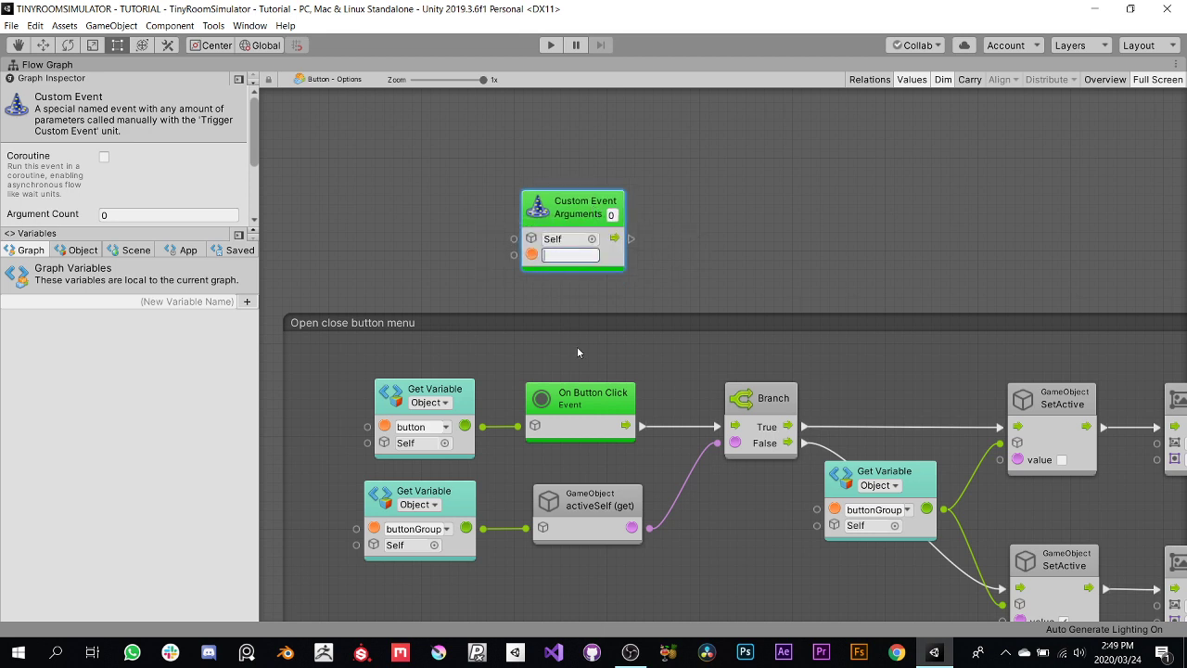
text(DisabbleUI)
drag(632, 238, 718, 426)
drag(571, 215, 561, 224)
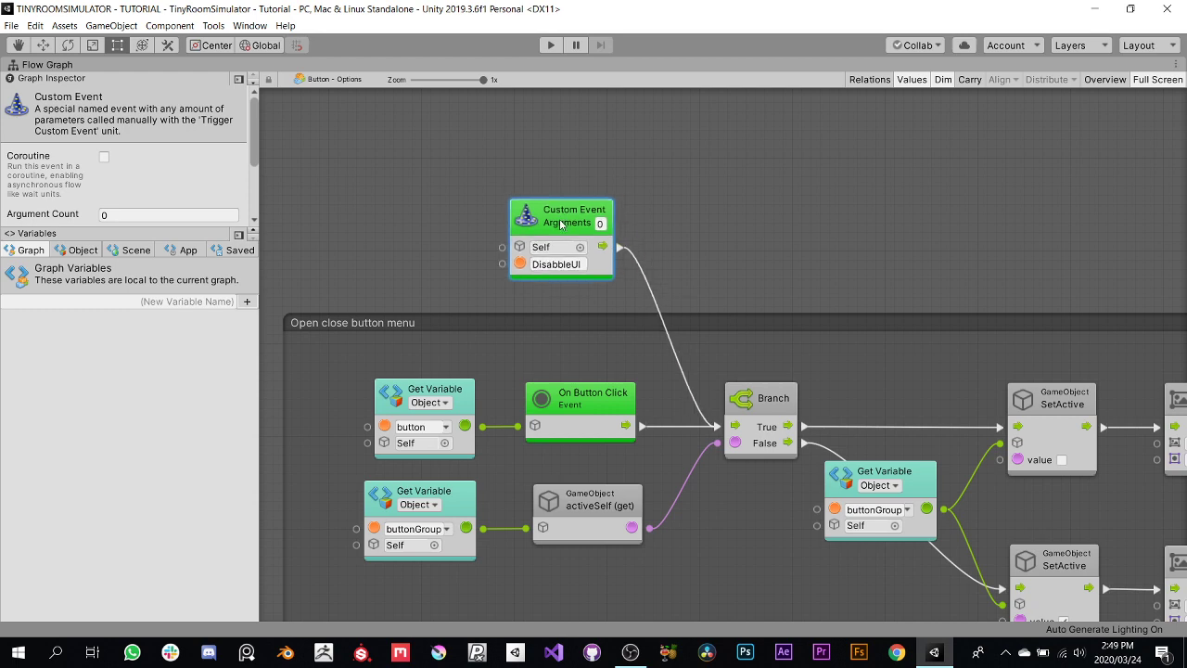
- Move the Custom Event unit aside and add a Wait For Seconds unit from its flow output
middle_drag(698, 262, 626, 297)
drag(472, 260, 450, 279)
drag(526, 299, 633, 244)
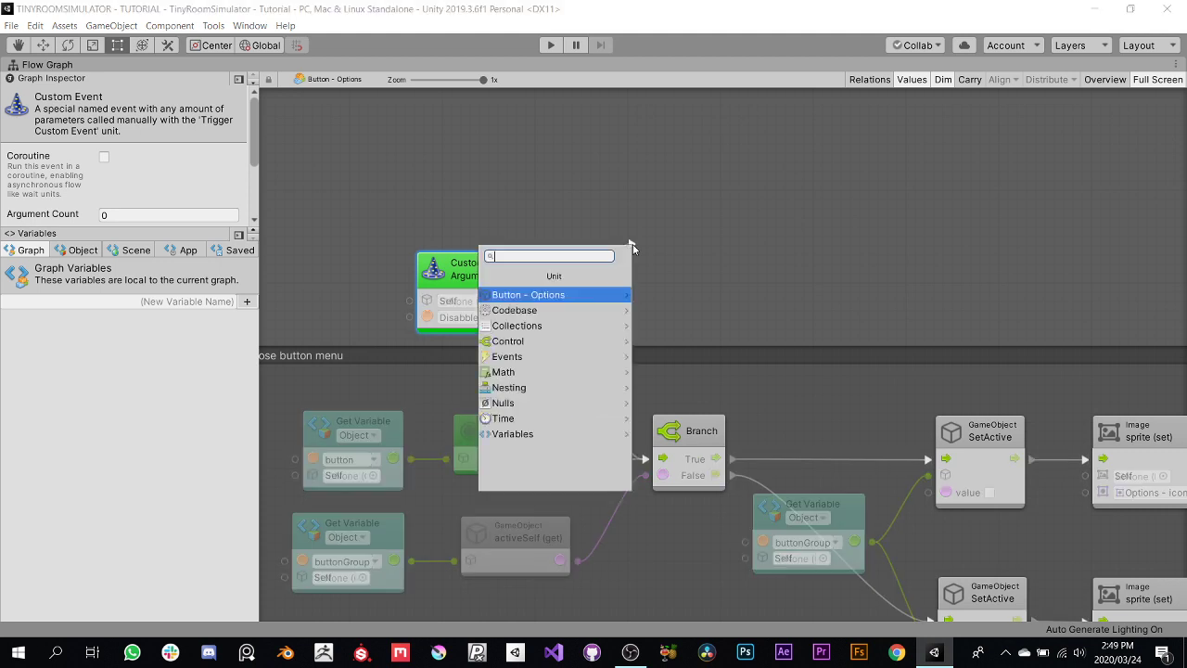
text(time)
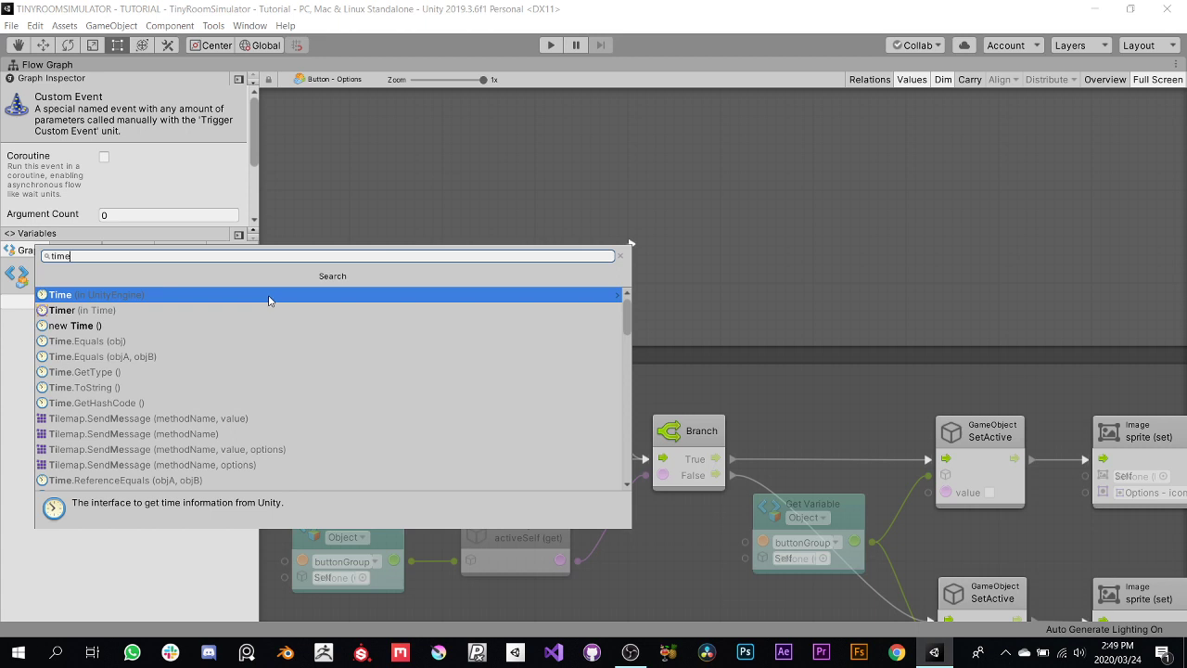
key(ctrl+a)
text(wait)
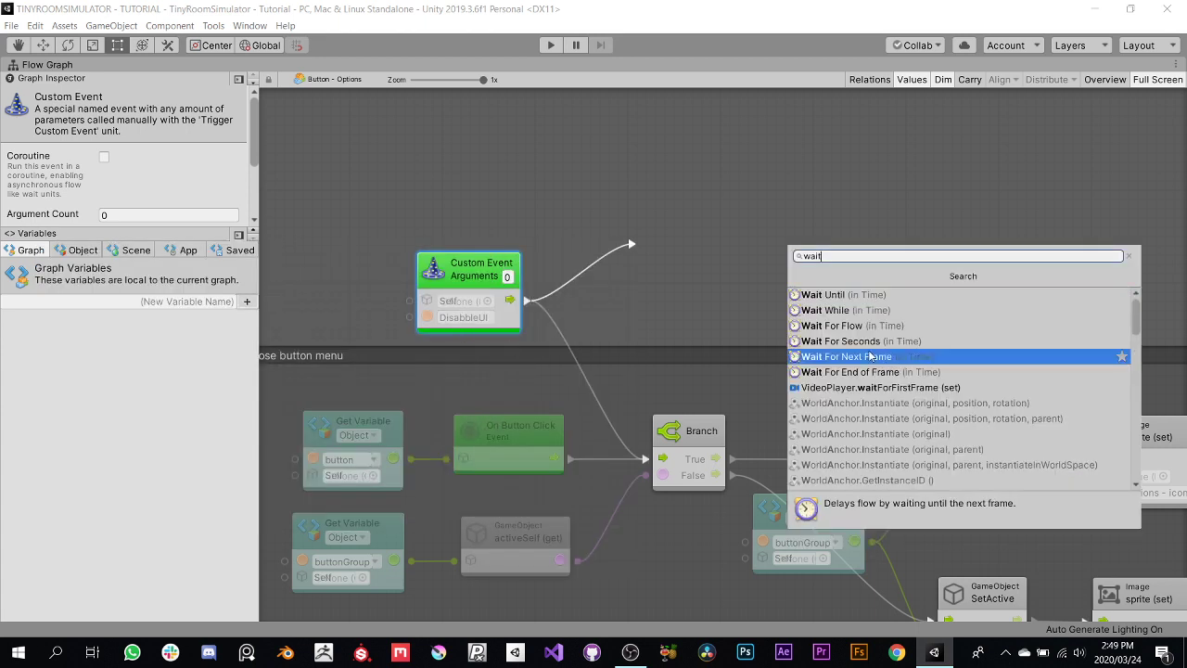
click(841, 340)
- Set the Wait unit's delay to 0.01 with Unscaled off, and connect its output to the Branch unit's input
click(711, 276)
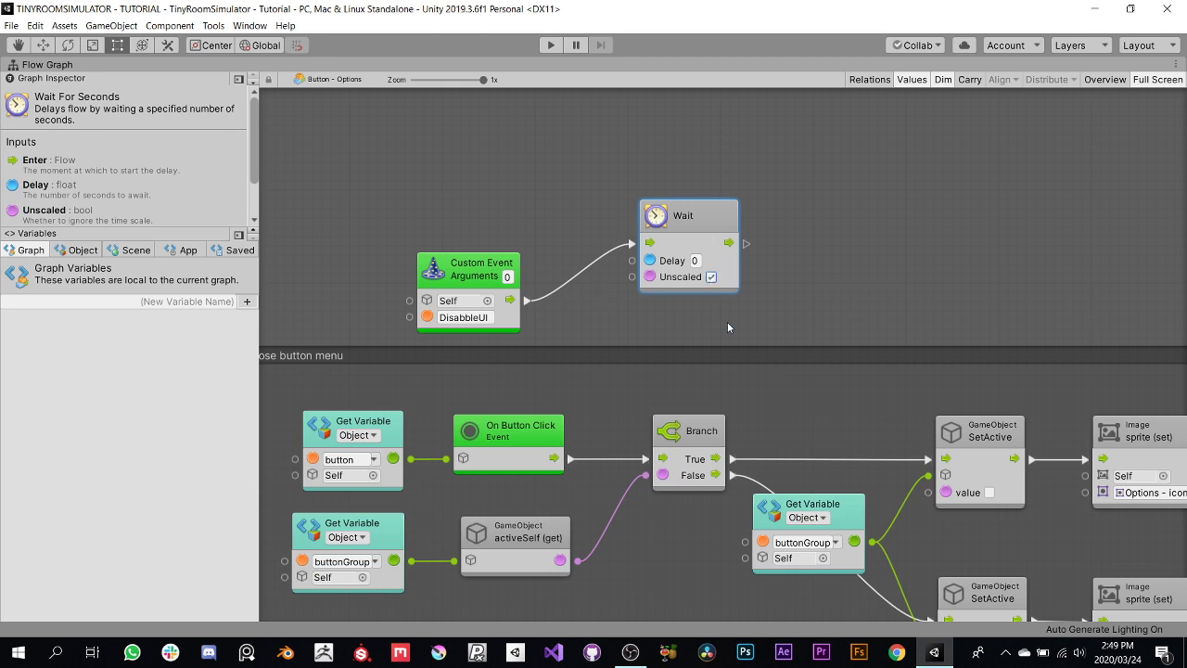
click(711, 277)
text(0.01)
drag(714, 229, 687, 369)
key(Escape)
drag(711, 299, 651, 458)
middle_drag(552, 303, 872, 319)
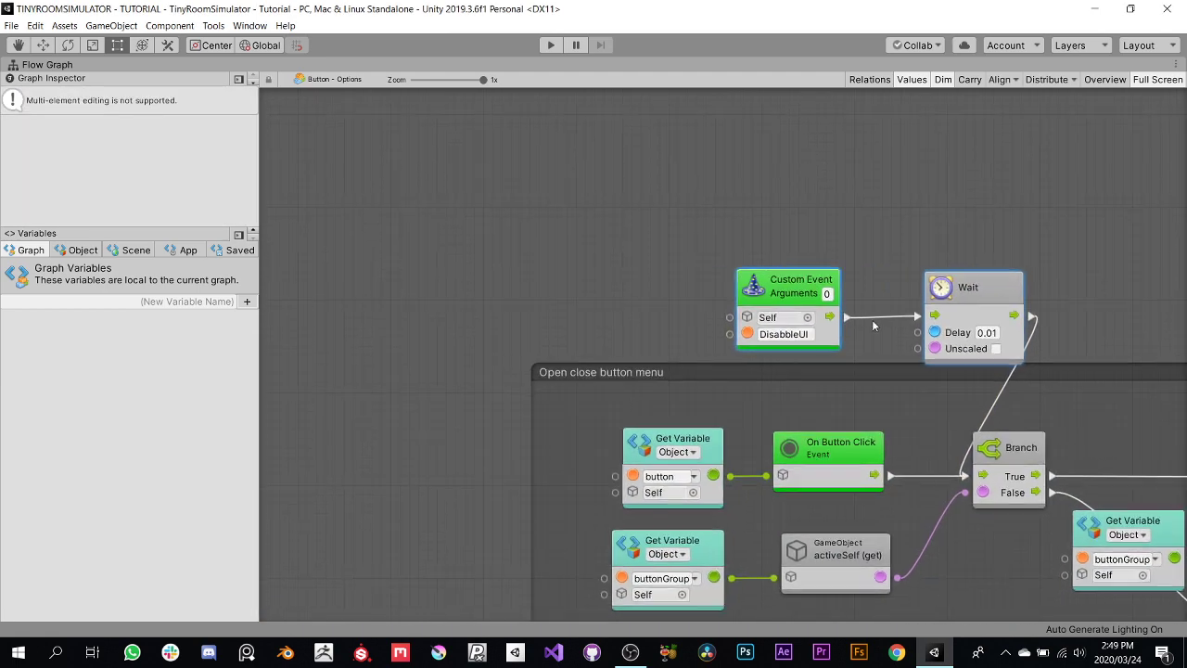
drag(992, 304, 821, 287)
click(653, 216)
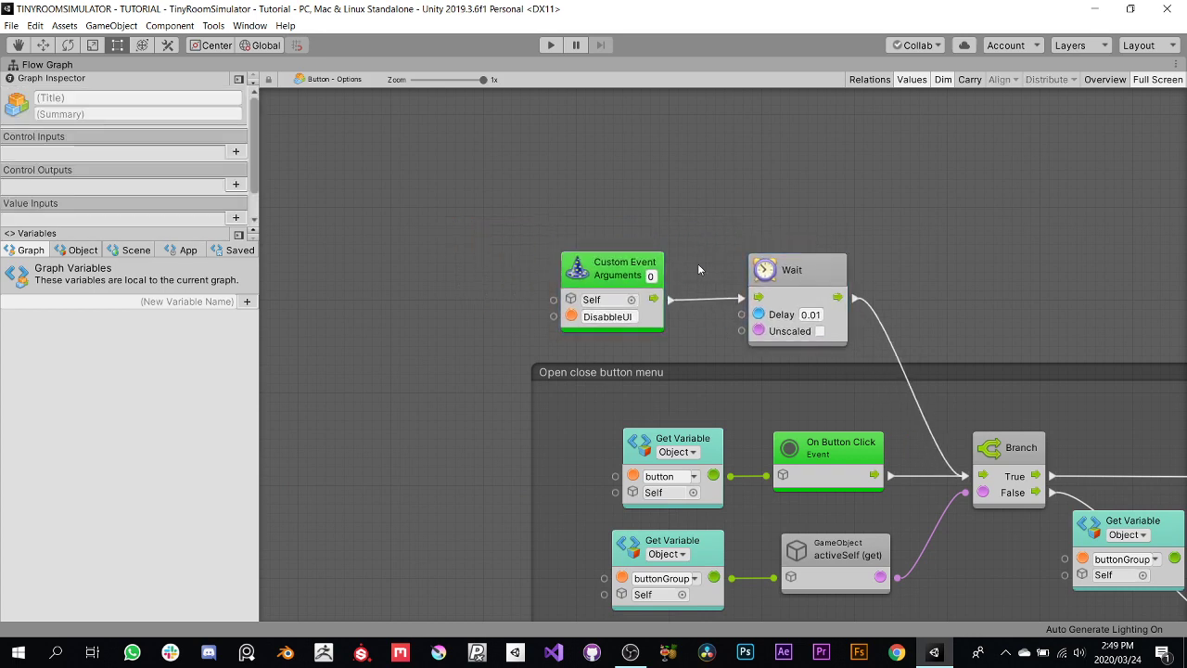
- Enable the Coroutine option on the DisabbleUI Custom Event unit
middle_drag(604, 318, 502, 318)
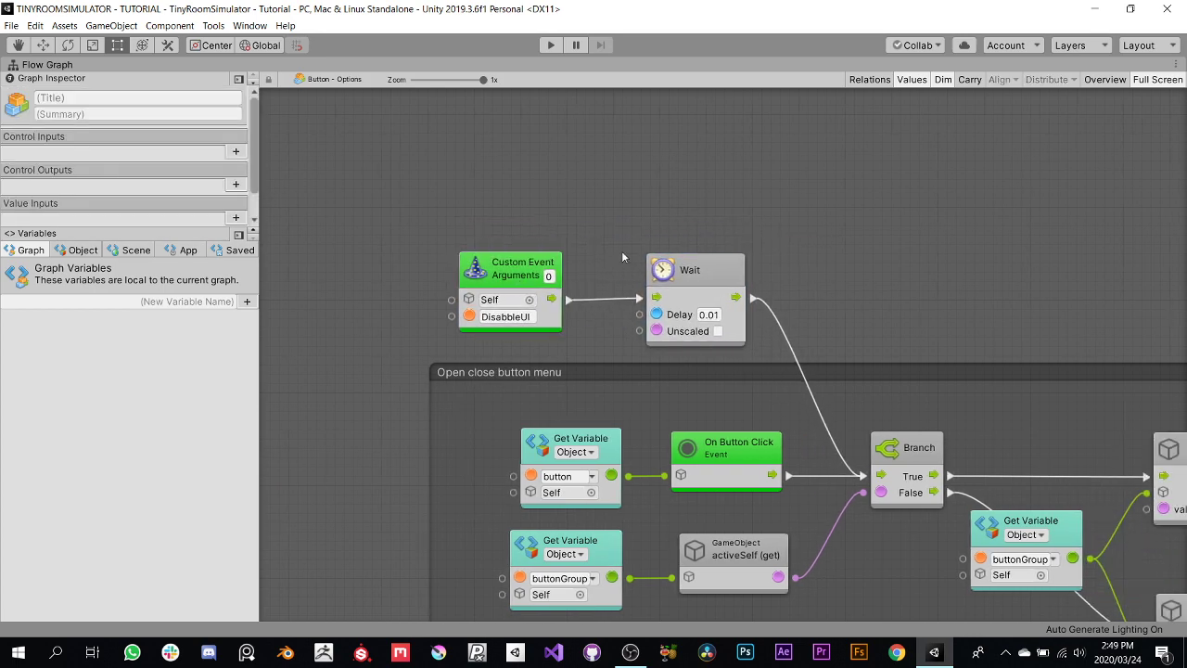
click(499, 290)
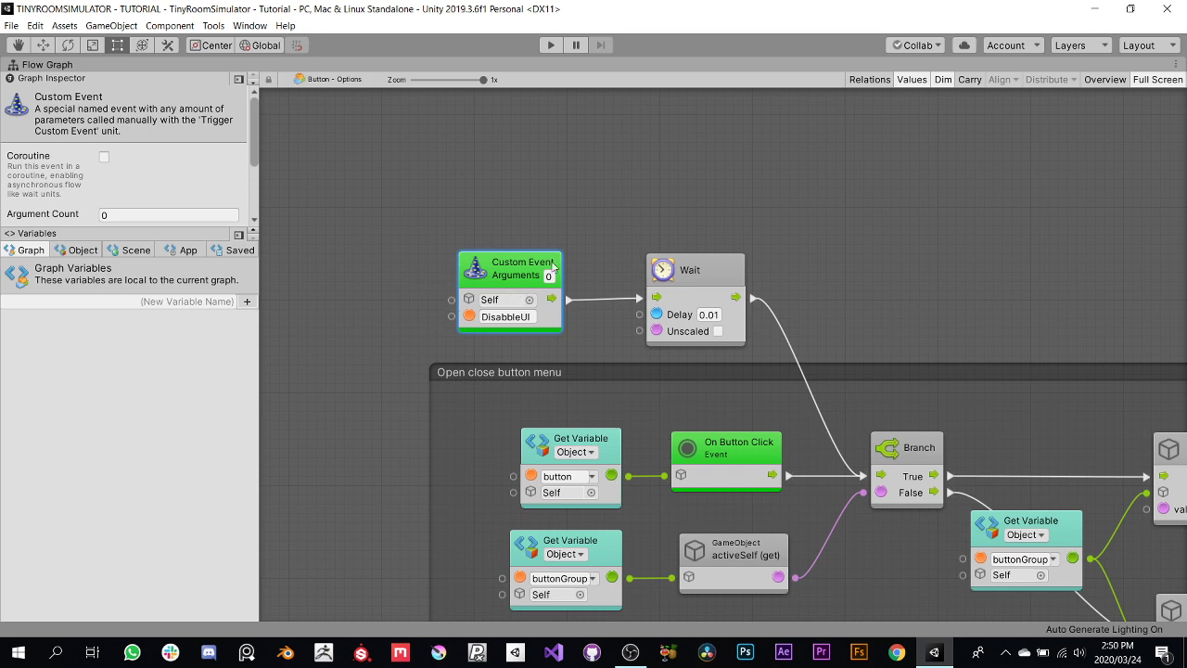
click(104, 157)
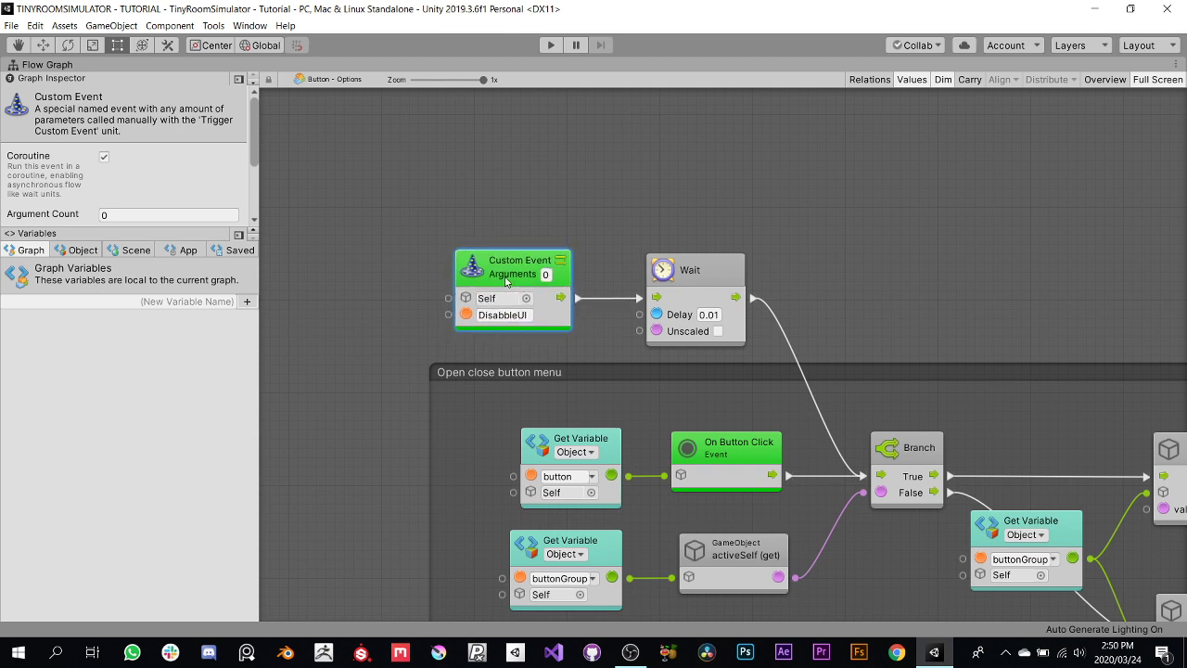
click(104, 157)
click(105, 158)
click(600, 261)
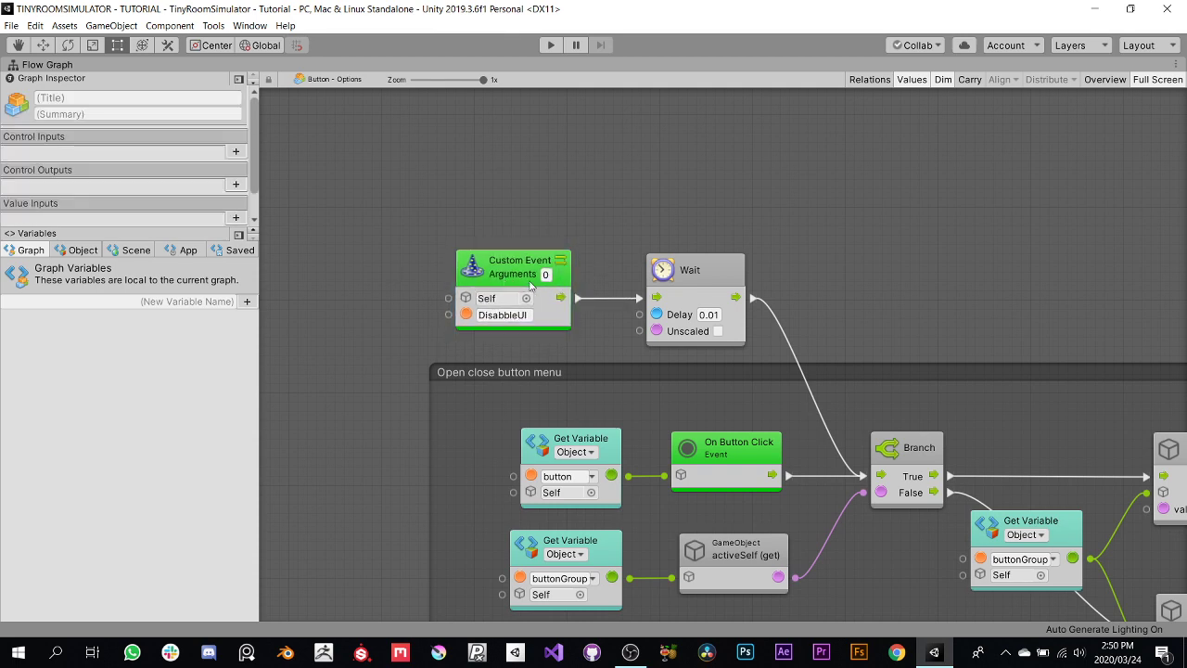
- Add a Start event unit to the graph above the DisabbleUI Custom Event unit
middle_drag(537, 254, 575, 359)
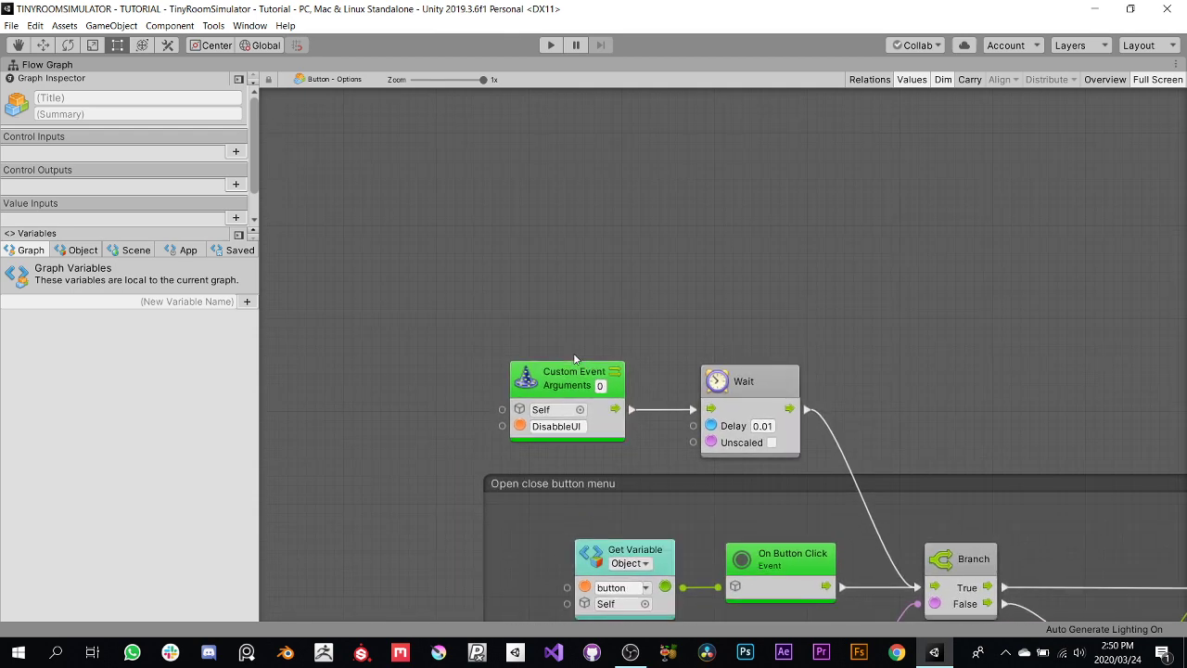
right_click(536, 163)
text(start)
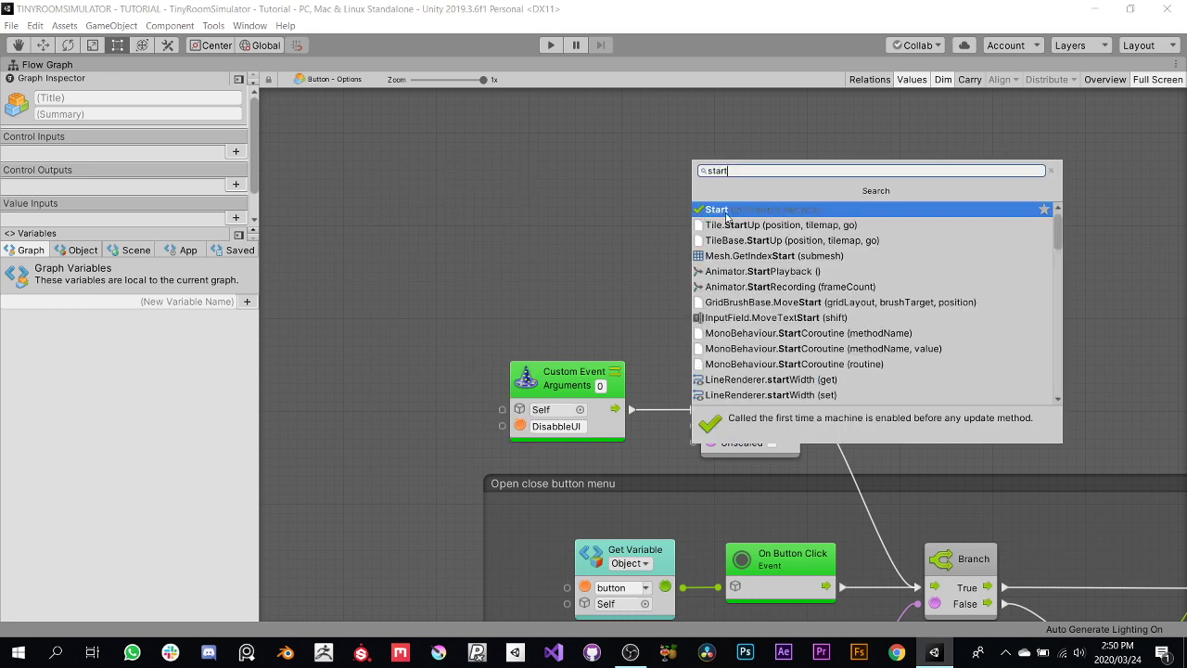
key(Return)
drag(568, 221, 564, 259)
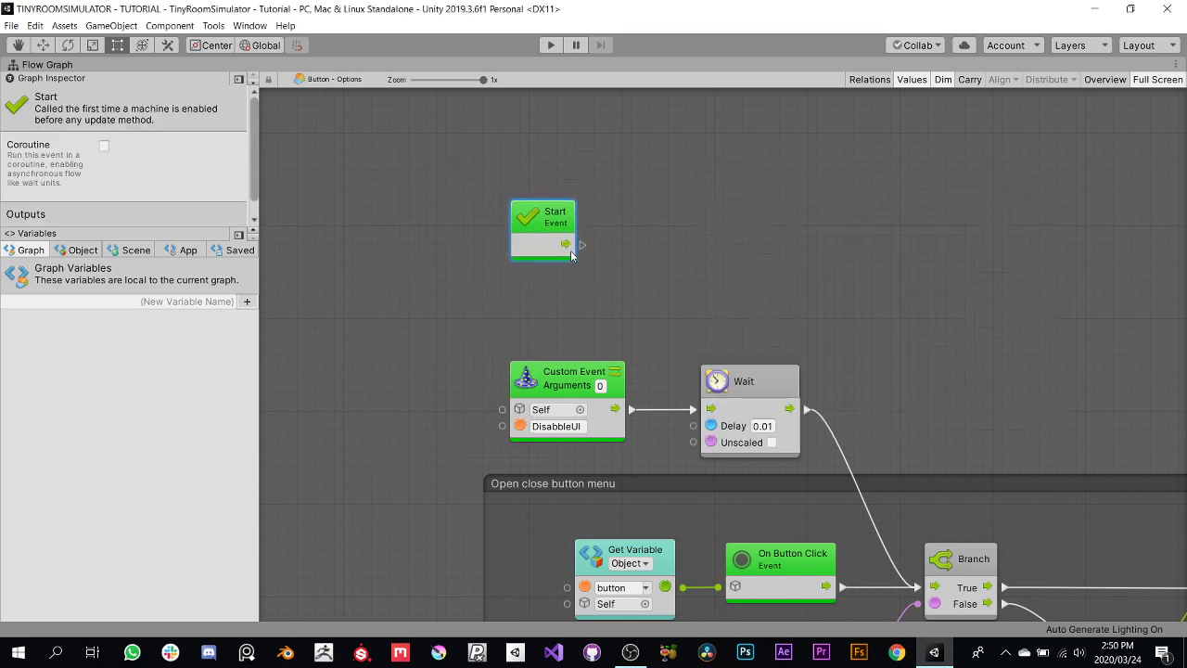
- Copy the custom event's name and add a Trigger Custom Event unit connected to the Start event's output
click(567, 427)
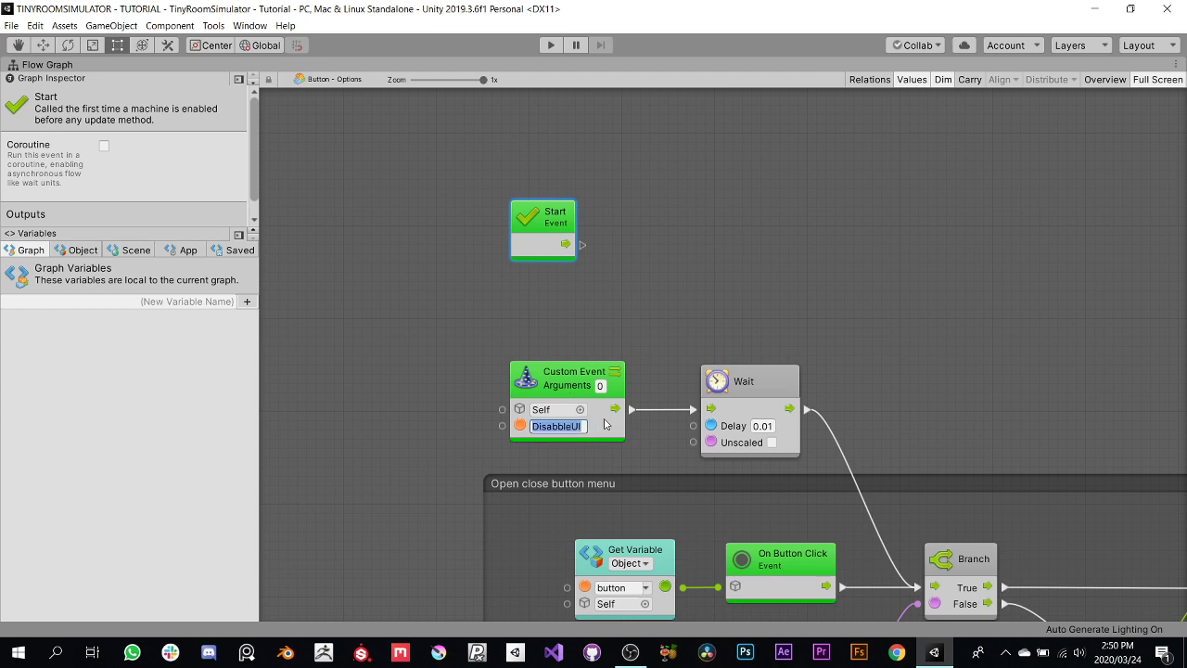
drag(583, 244, 711, 217)
text(t)
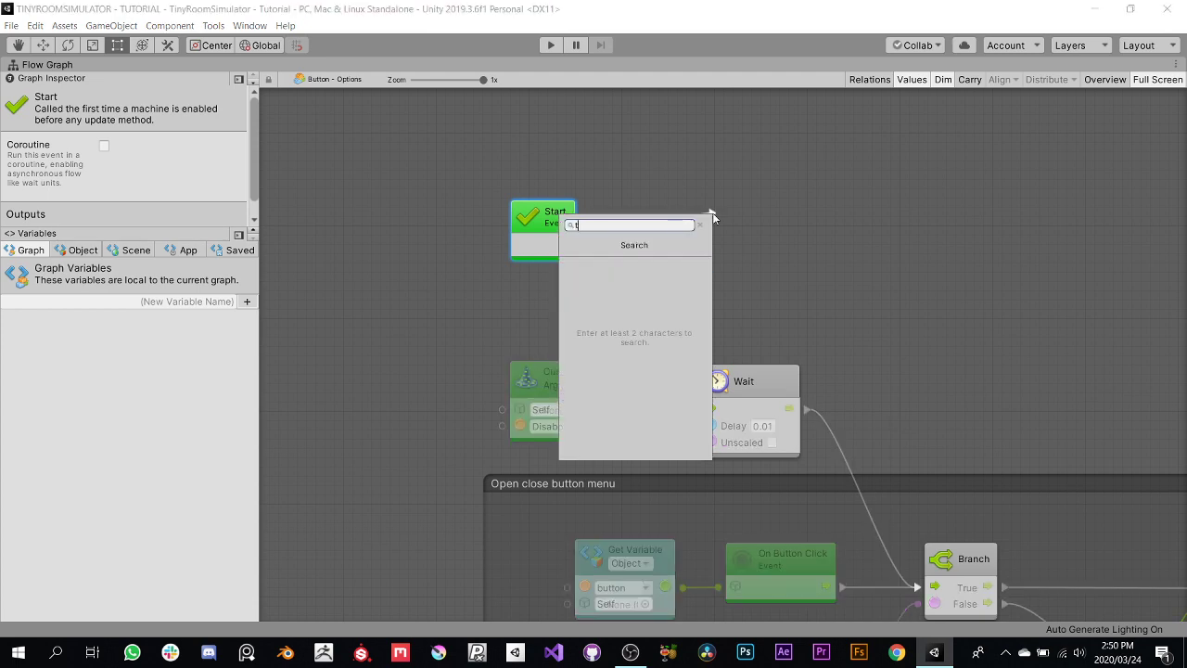
text(rigger cust)
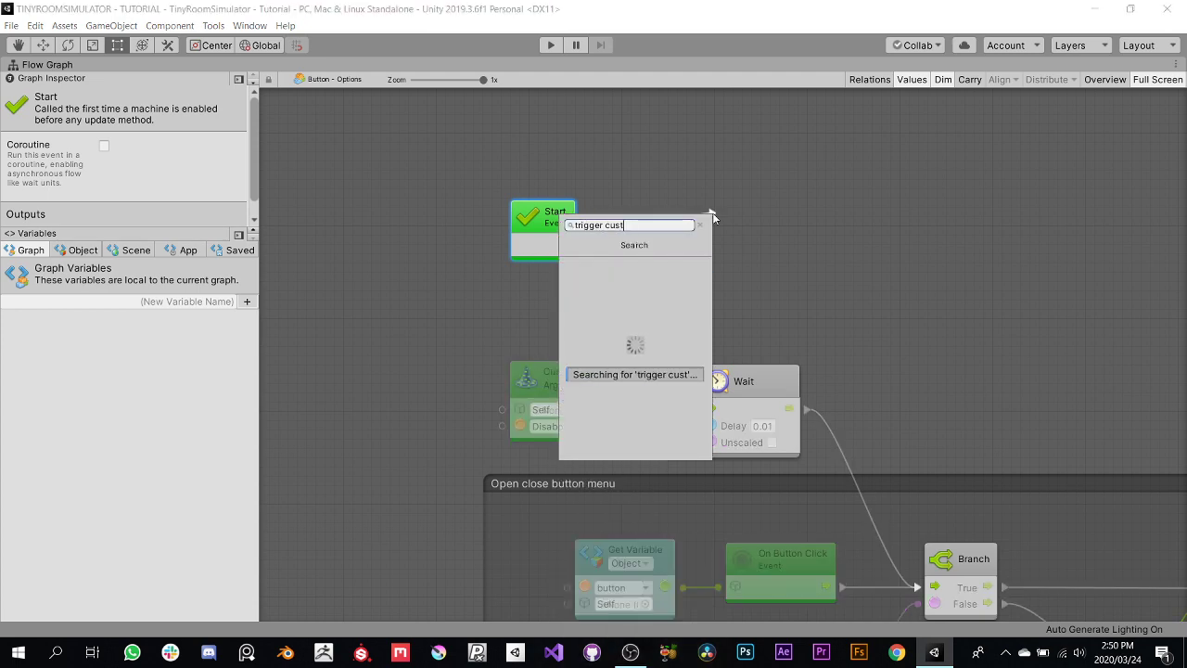
text(om even)
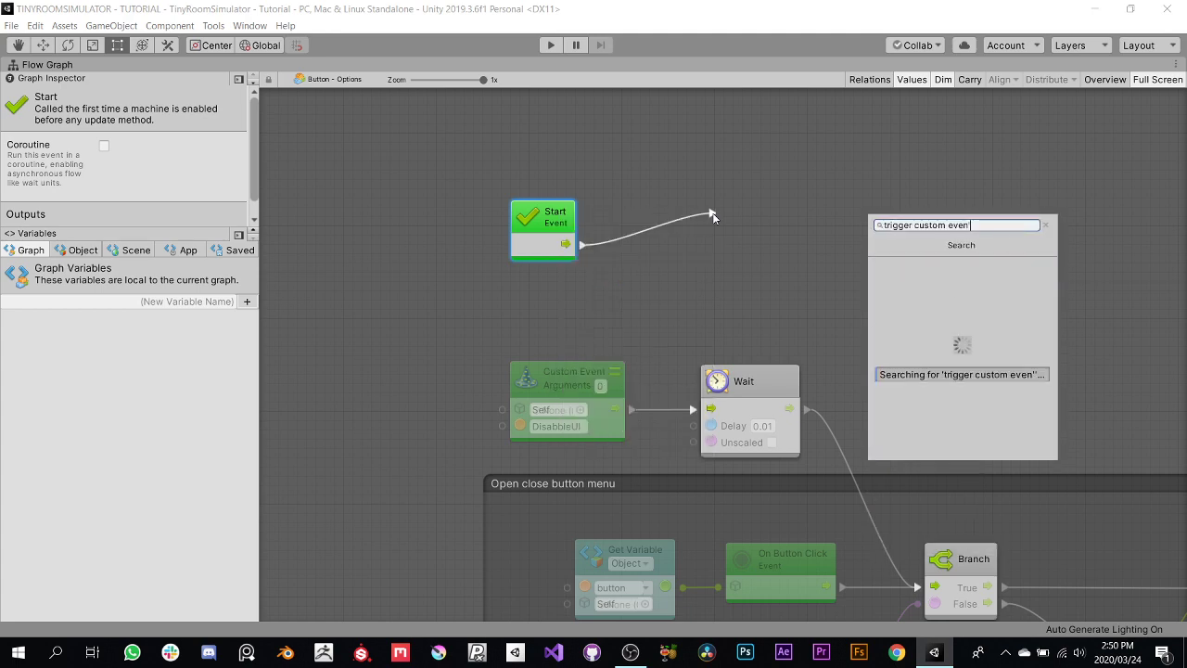
click(895, 267)
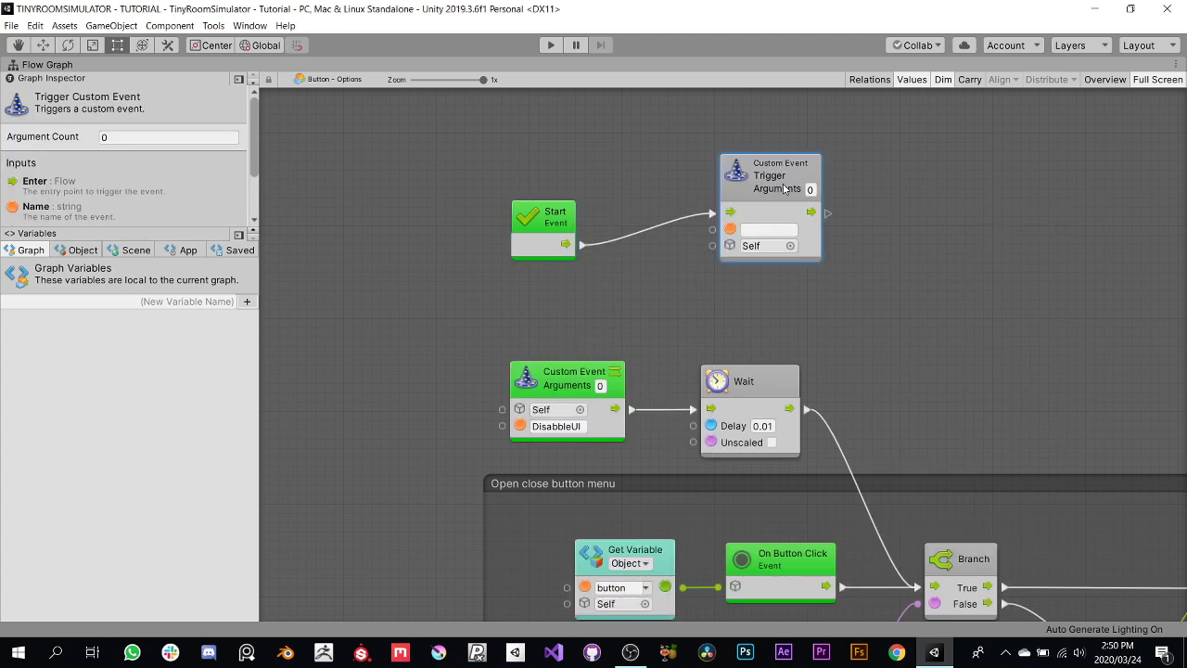
drag(786, 190, 706, 220)
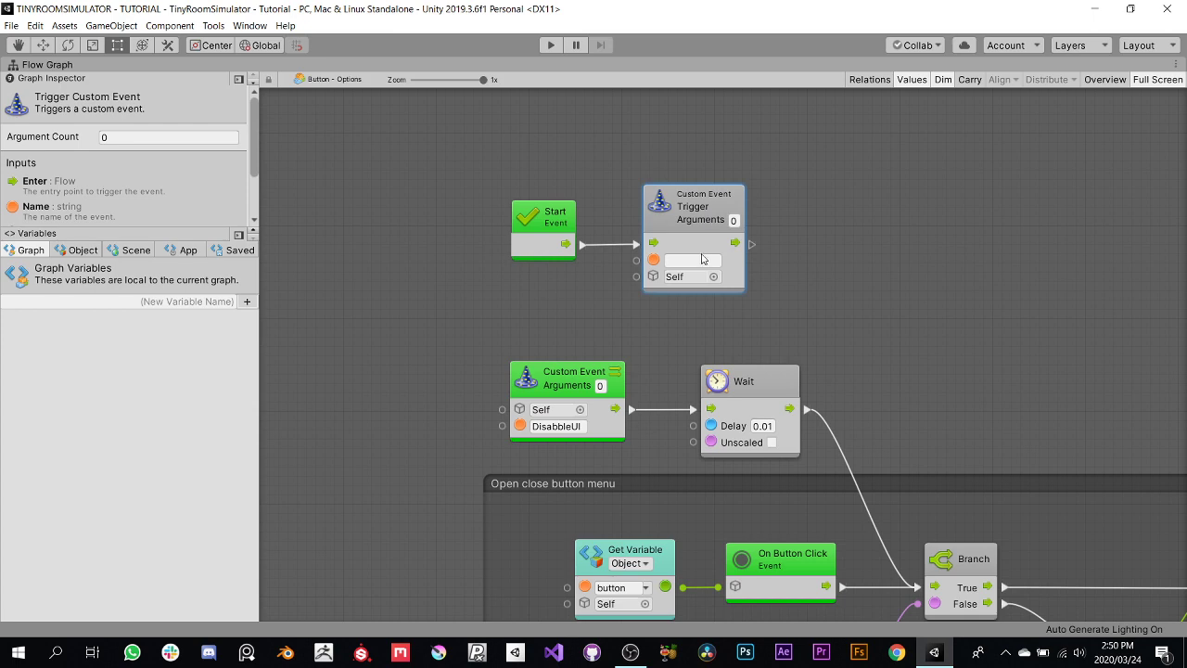
- Set the Trigger Custom Event unit's event name to DisabbleUI
click(702, 261)
text(DisabbleUI)
click(790, 314)
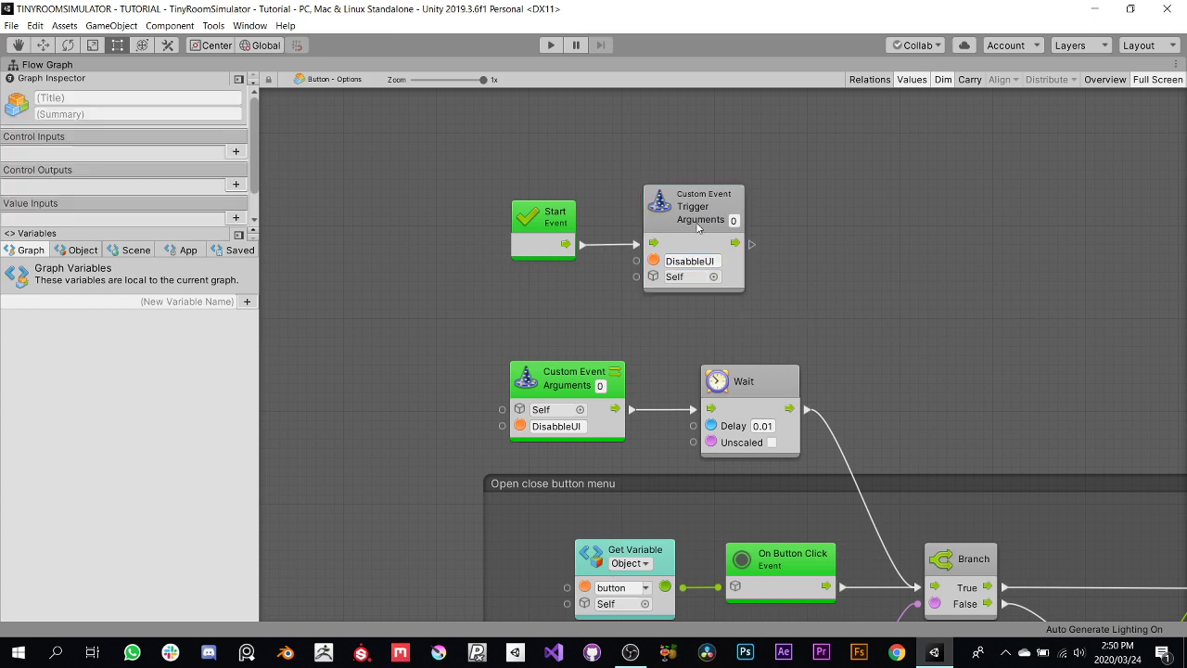
drag(699, 225, 701, 224)
click(607, 292)
ctrl+scroll(596, 291, down, 3)
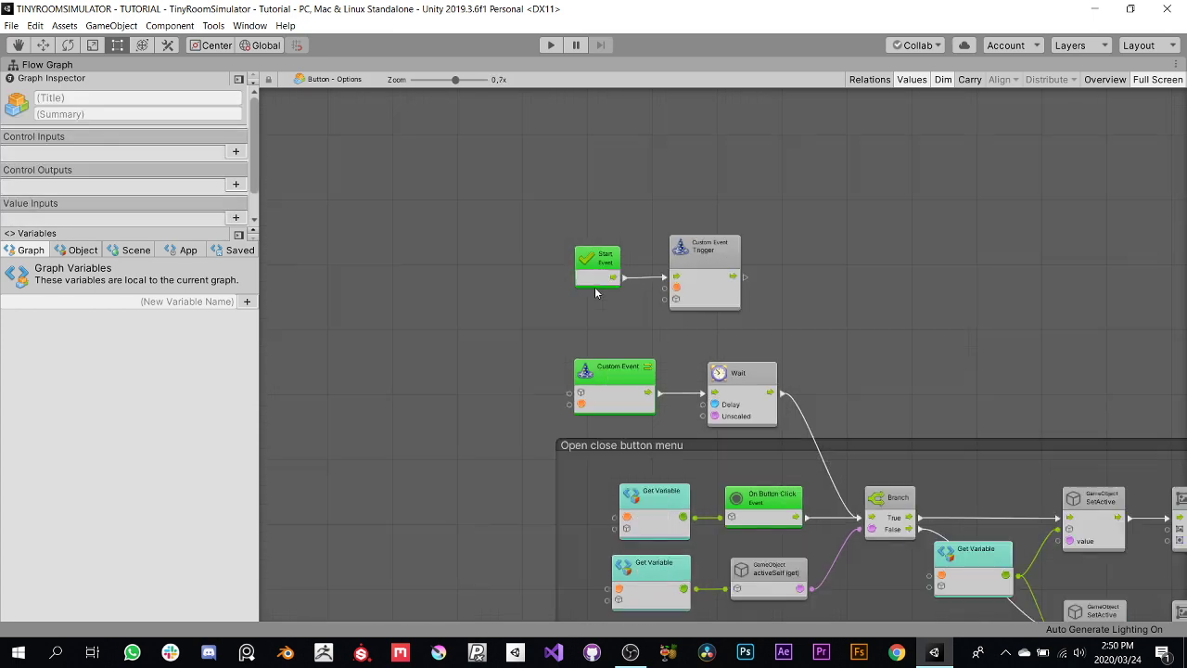
- Restore the editor layout, run the game to test the options menu with the bed and TV buttons, and stop it
key(shift+space)
click(553, 50)
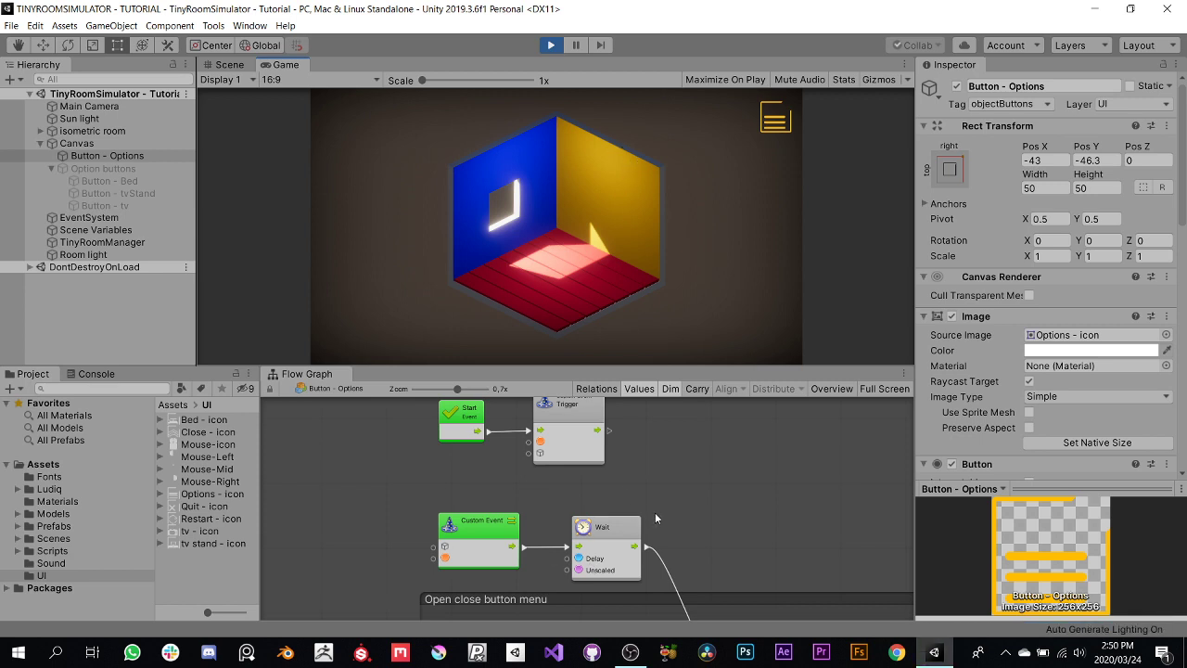
click(772, 122)
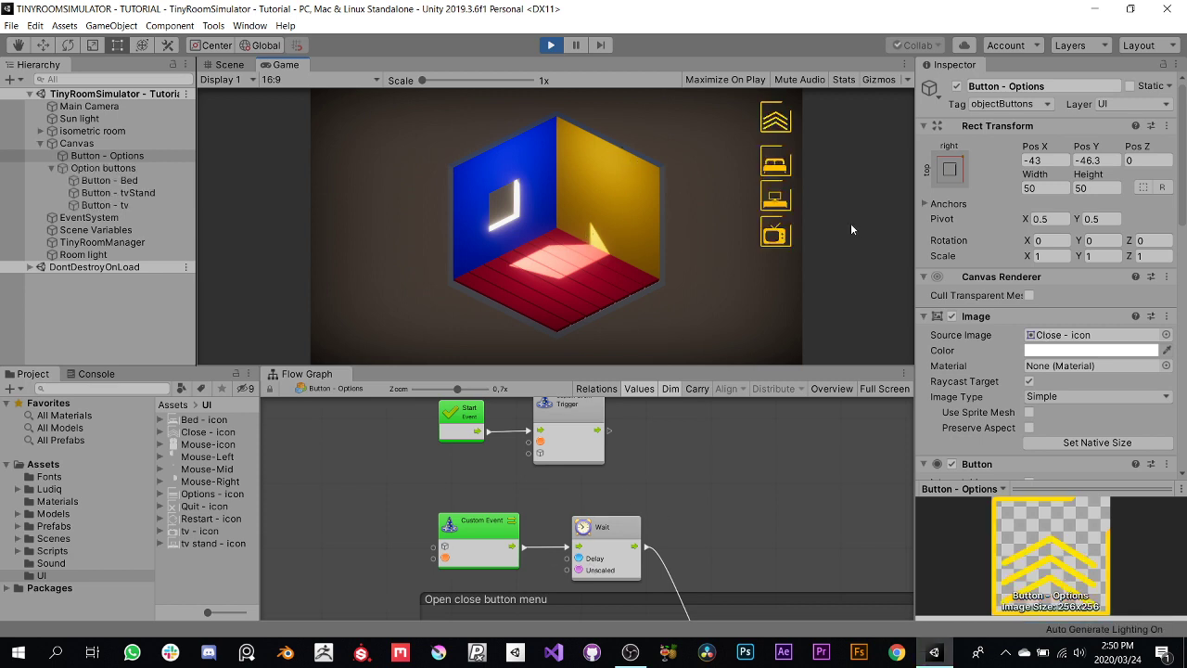
click(776, 164)
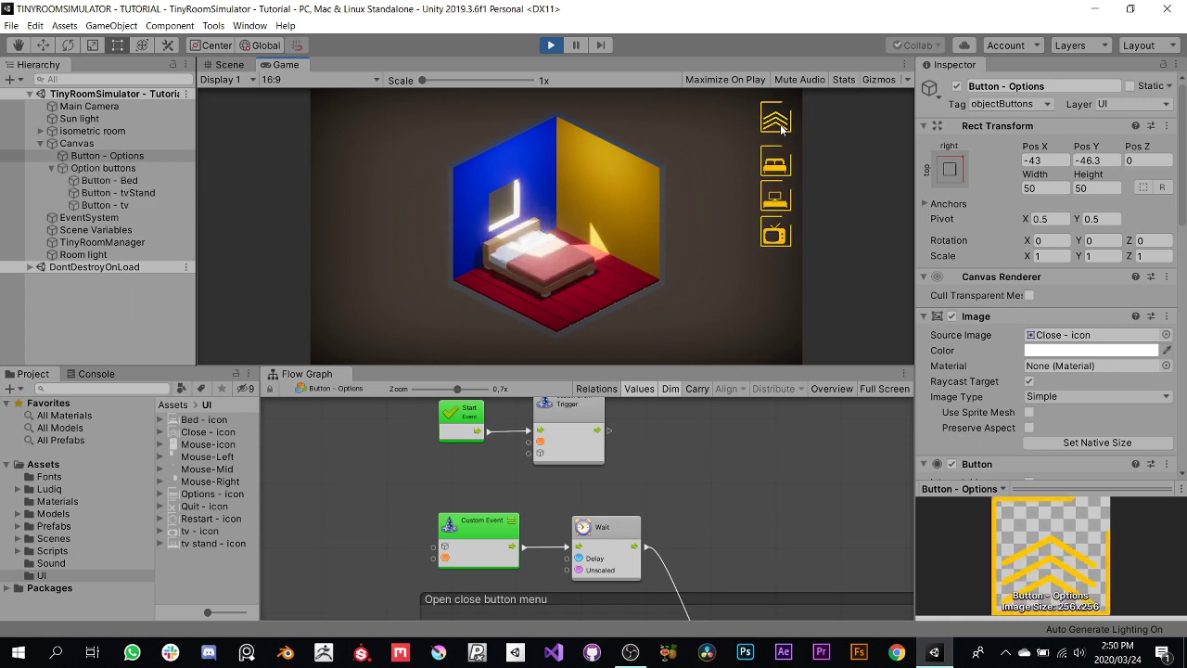
click(775, 234)
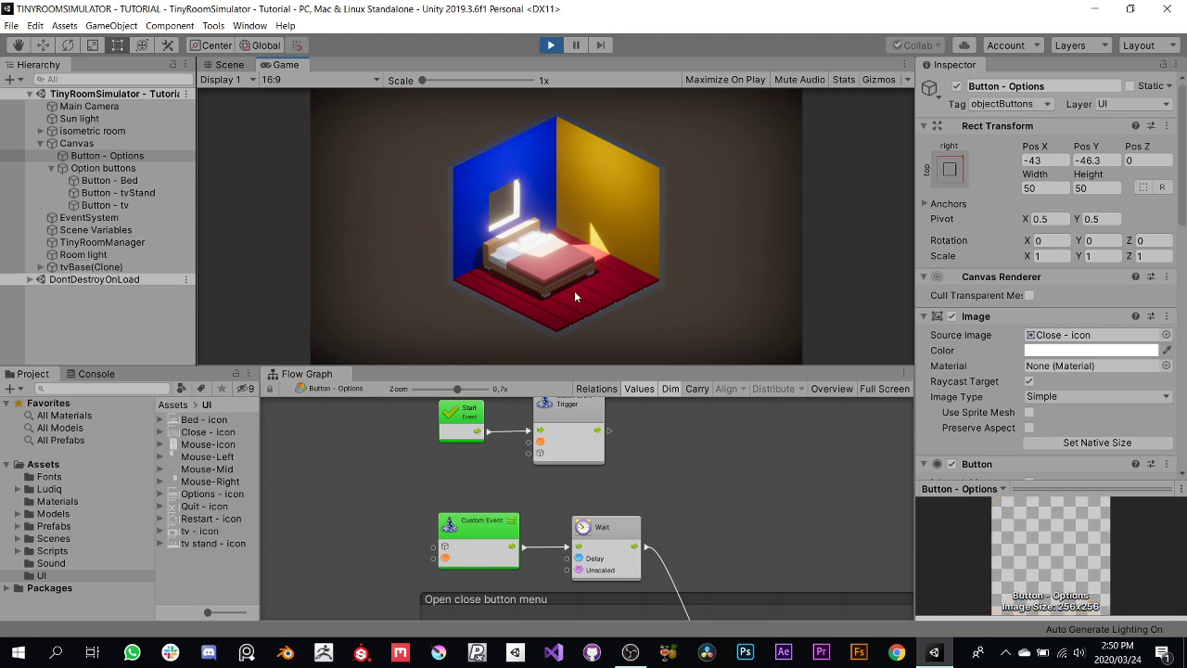
click(551, 46)
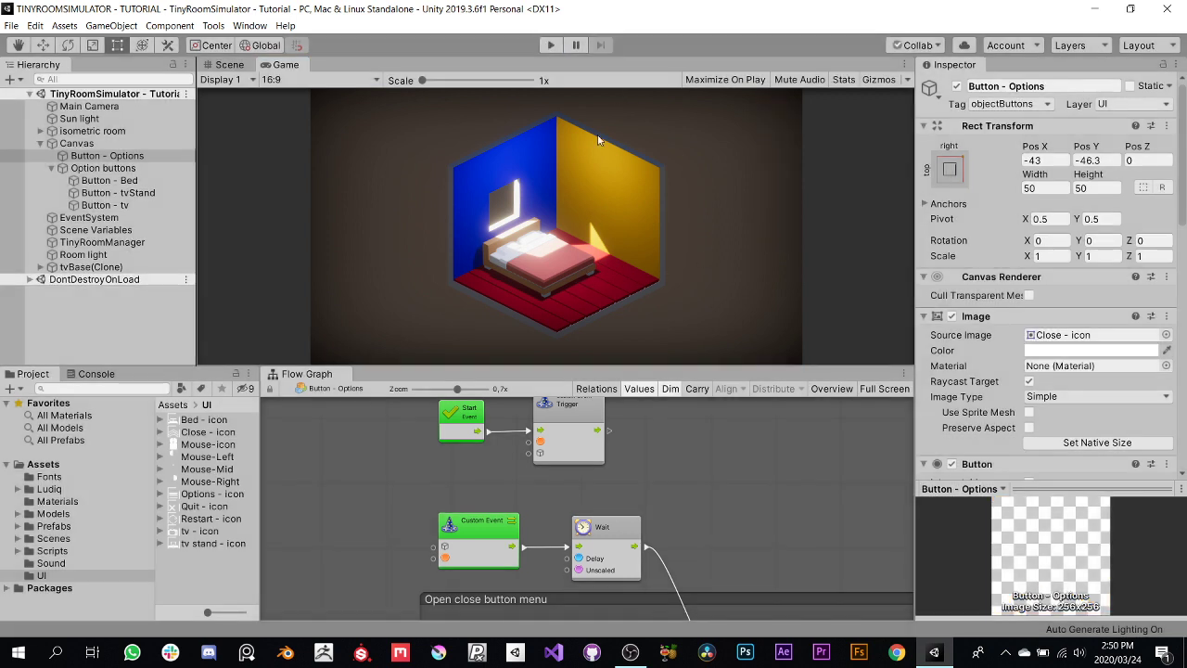
- Run the game again, spawn a TV stand from the options menu, and rotate and move it to the yellow wall
key(ctrl+p)
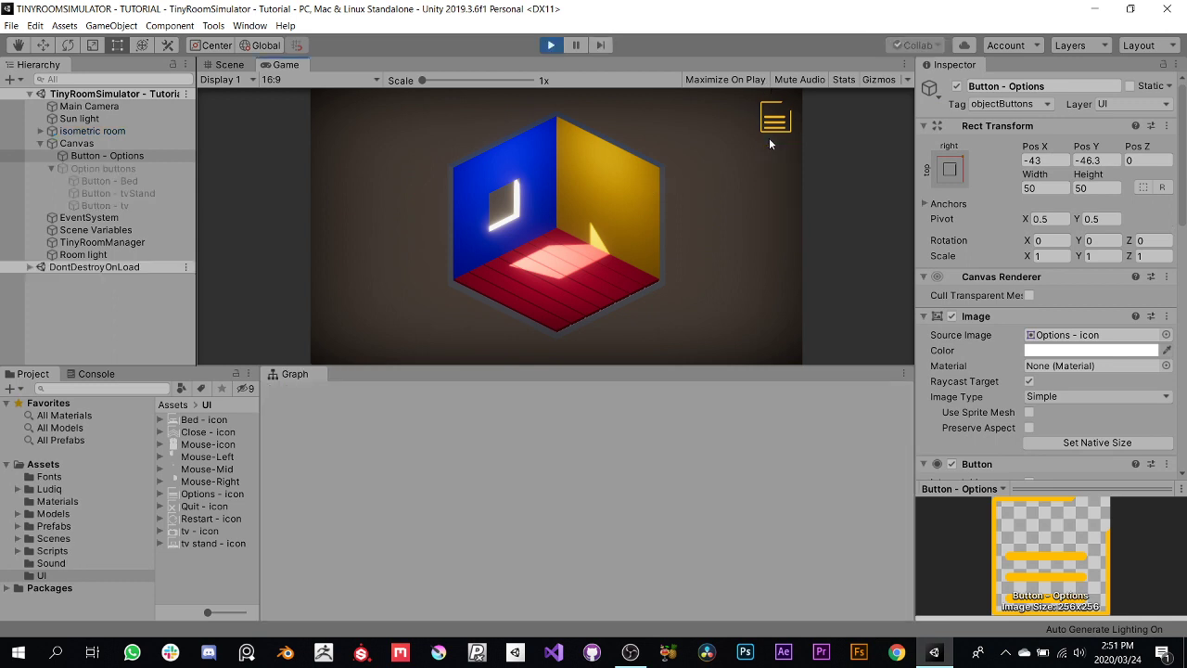
click(773, 130)
click(781, 173)
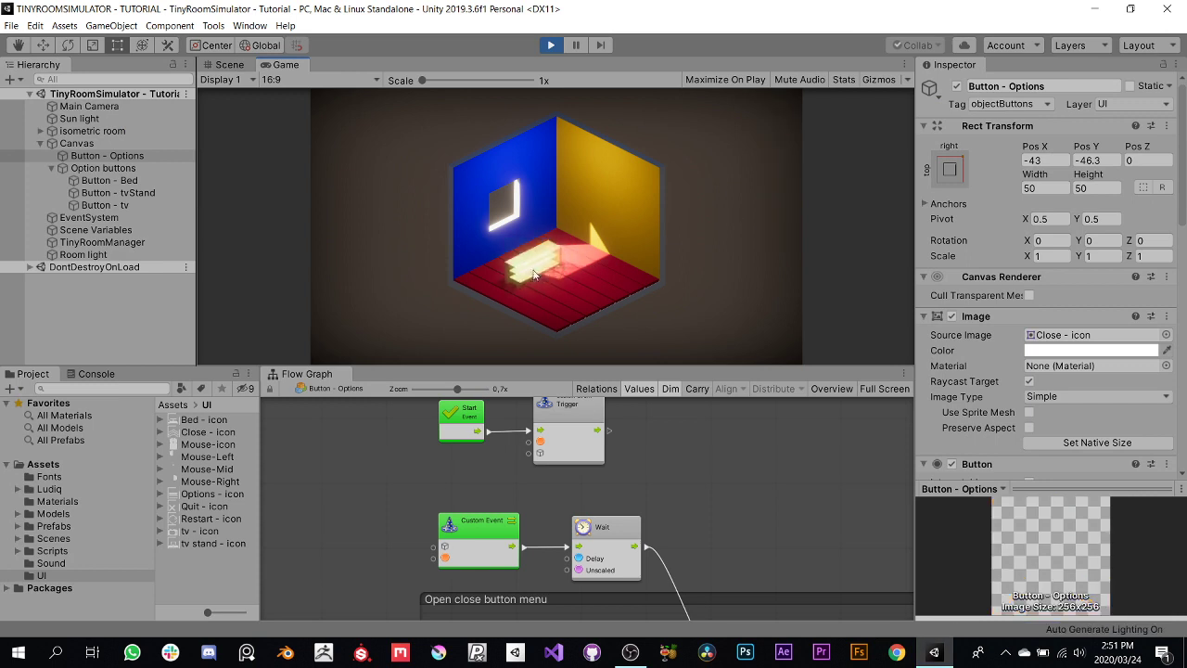
right_drag(551, 288, 819, 356)
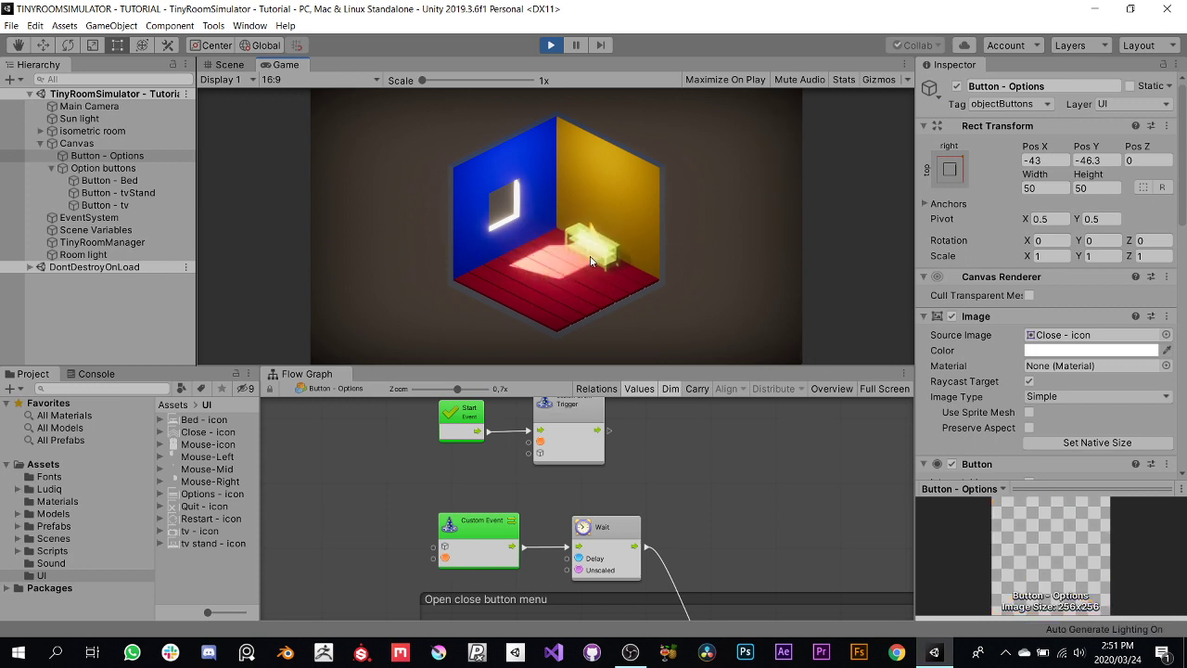
- Place the tv stand by the yellow wall, the TV on top of it and the bed on the floor in the running game
click(599, 245)
click(776, 233)
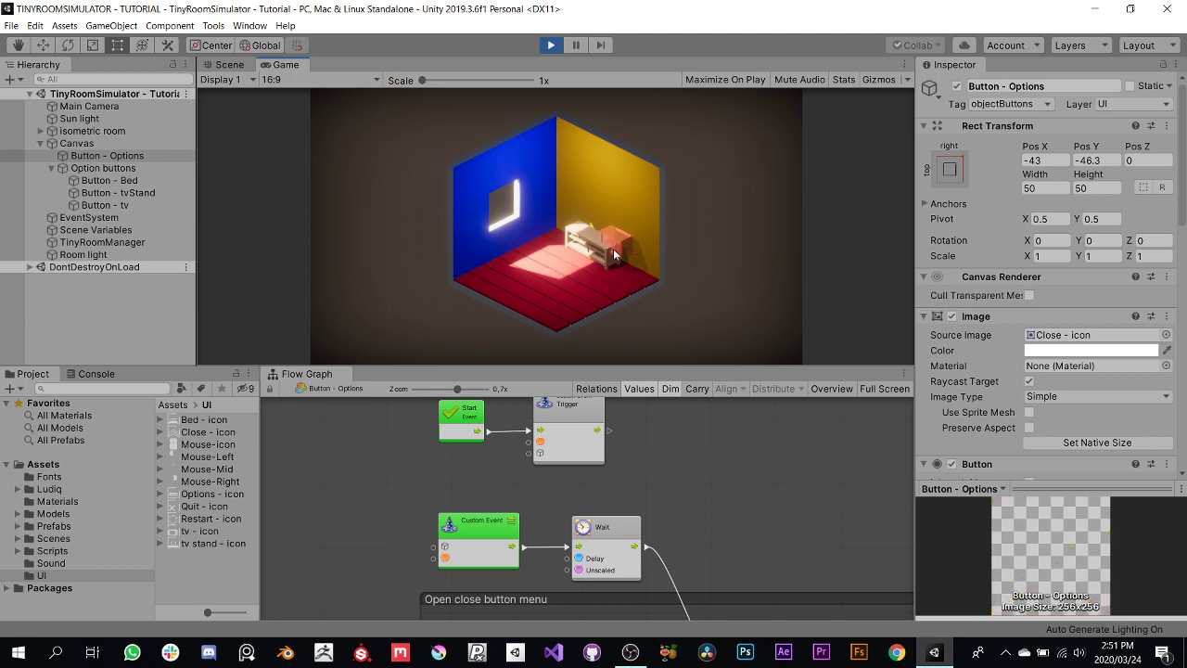
click(610, 247)
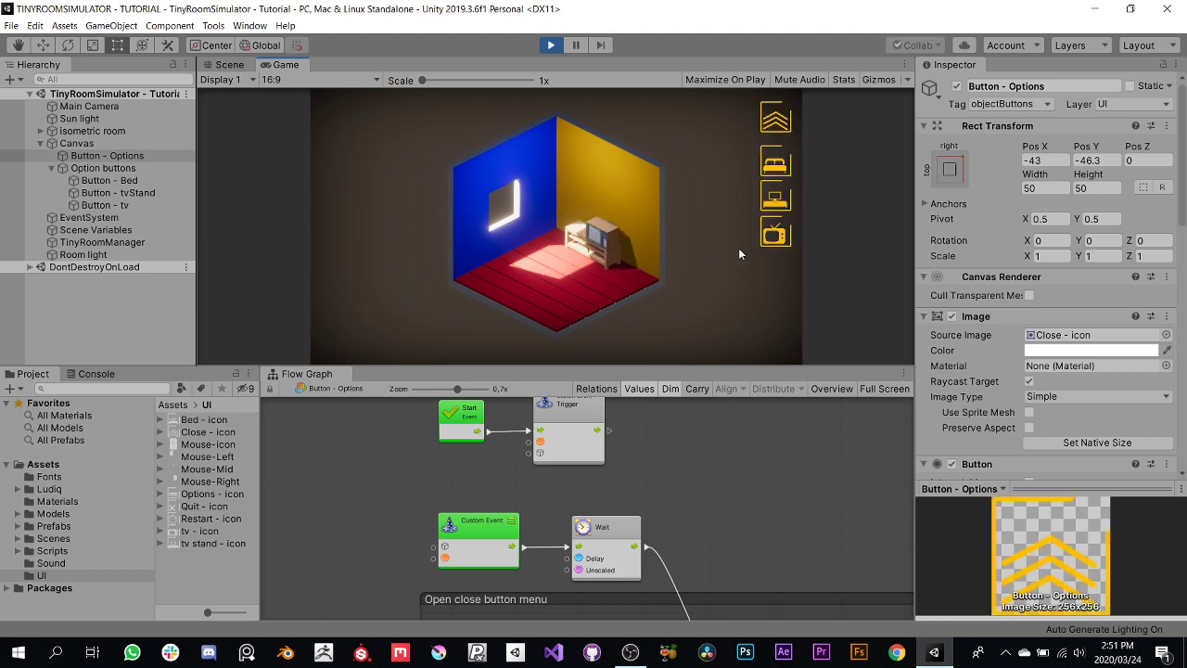
click(775, 166)
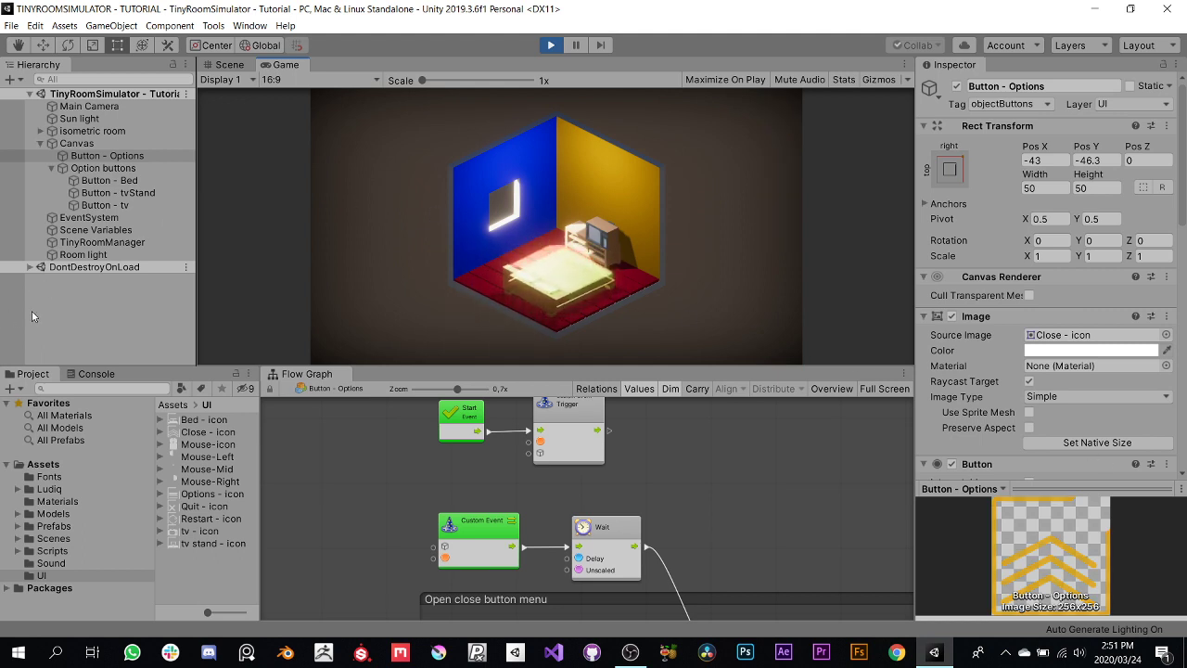
click(544, 295)
- Test the placed TV's interaction by toggling it on and off repeatedly, and exit its interaction options
click(598, 242)
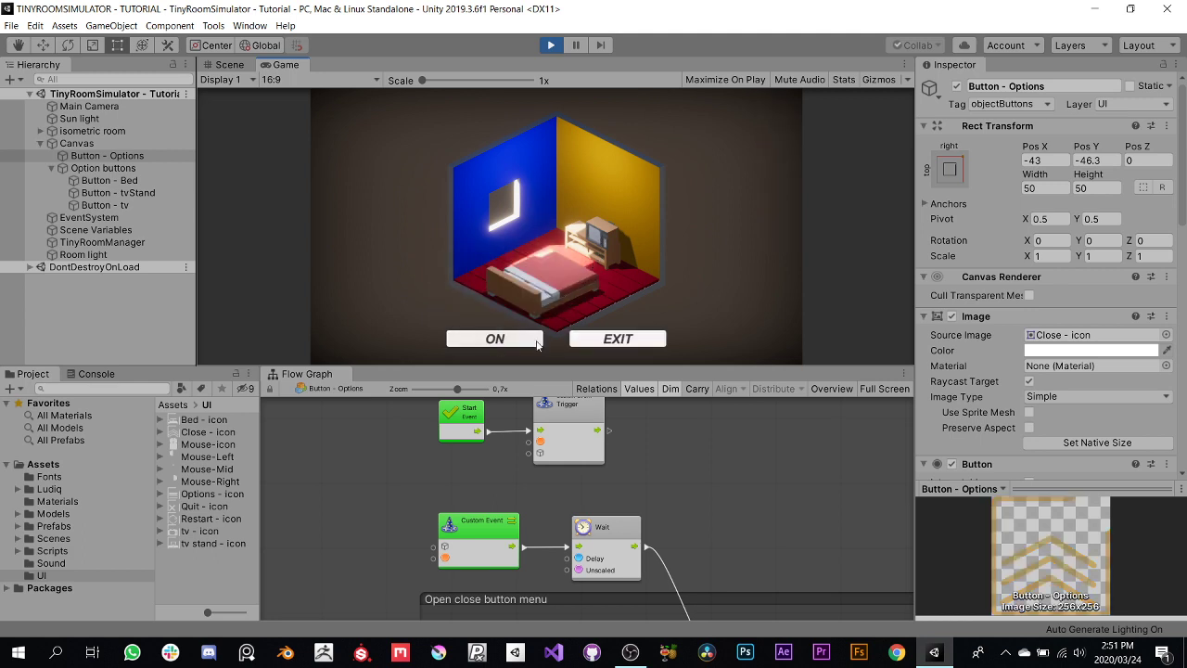
click(471, 339)
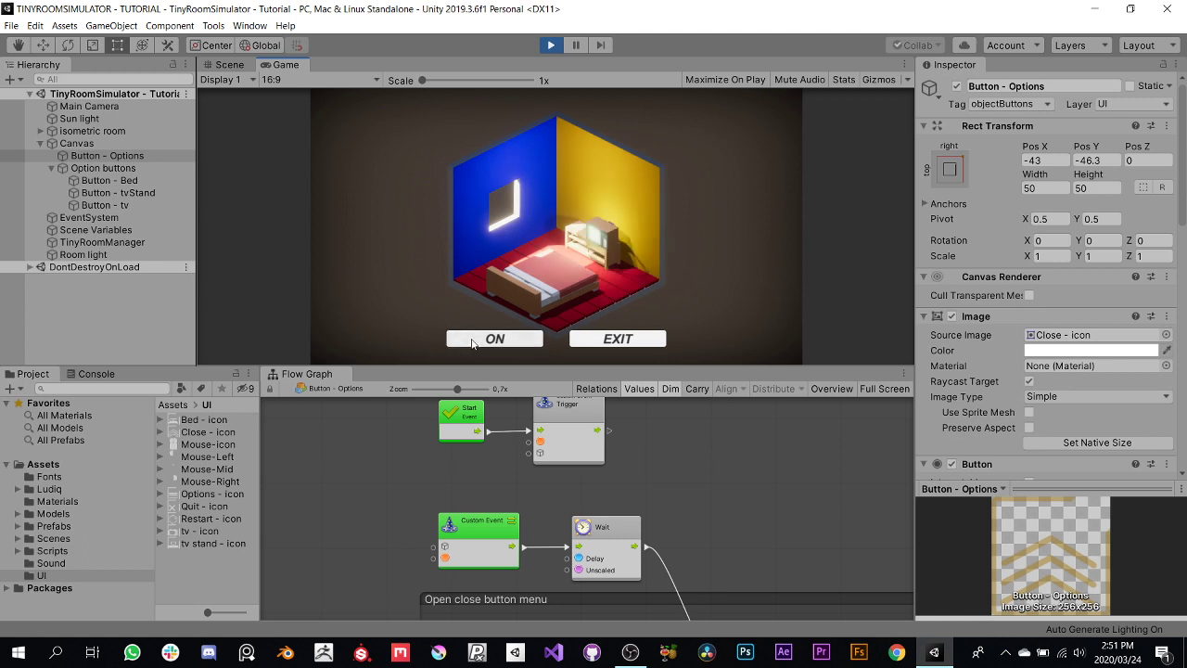
click(471, 340)
click(471, 339)
click(471, 339)
click(471, 340)
click(471, 339)
click(472, 340)
click(471, 340)
click(471, 339)
click(471, 340)
click(471, 340)
click(607, 340)
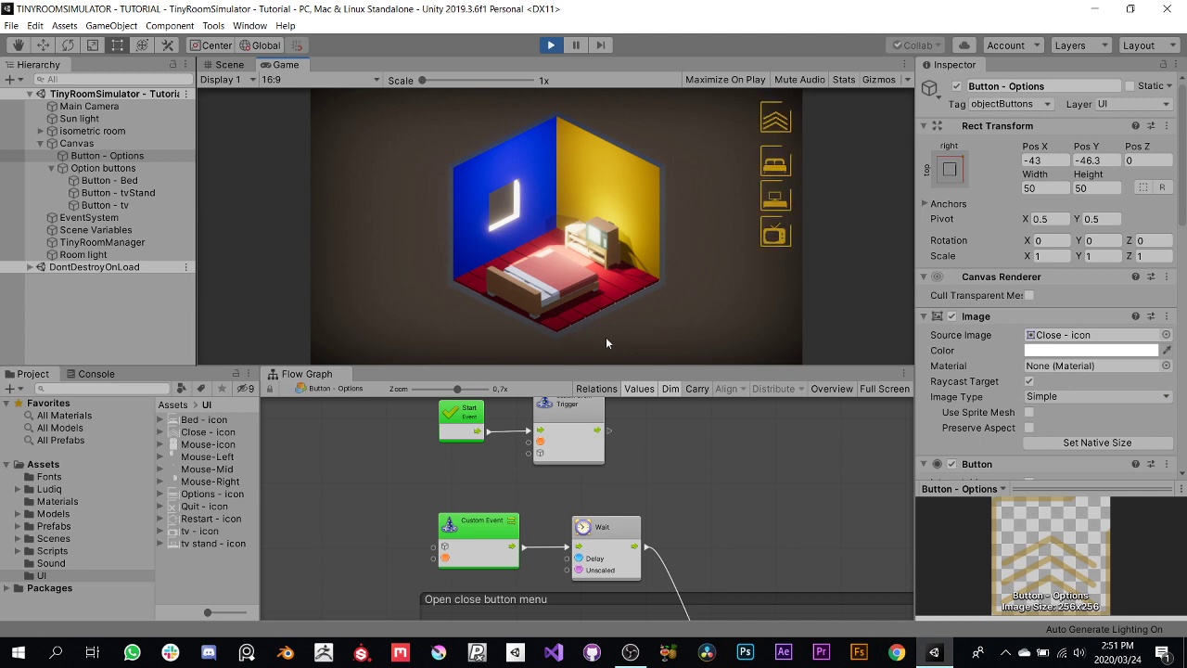
- Pick up the bed, set it down again in the room, and stop the play test
click(543, 289)
click(546, 288)
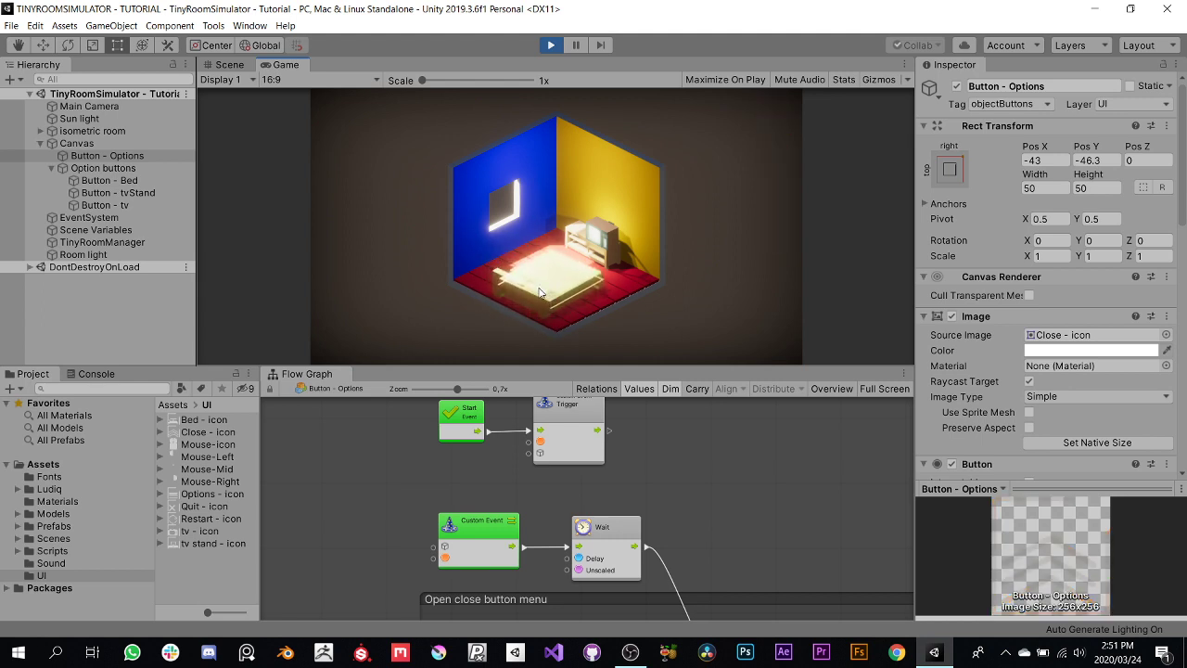
click(540, 290)
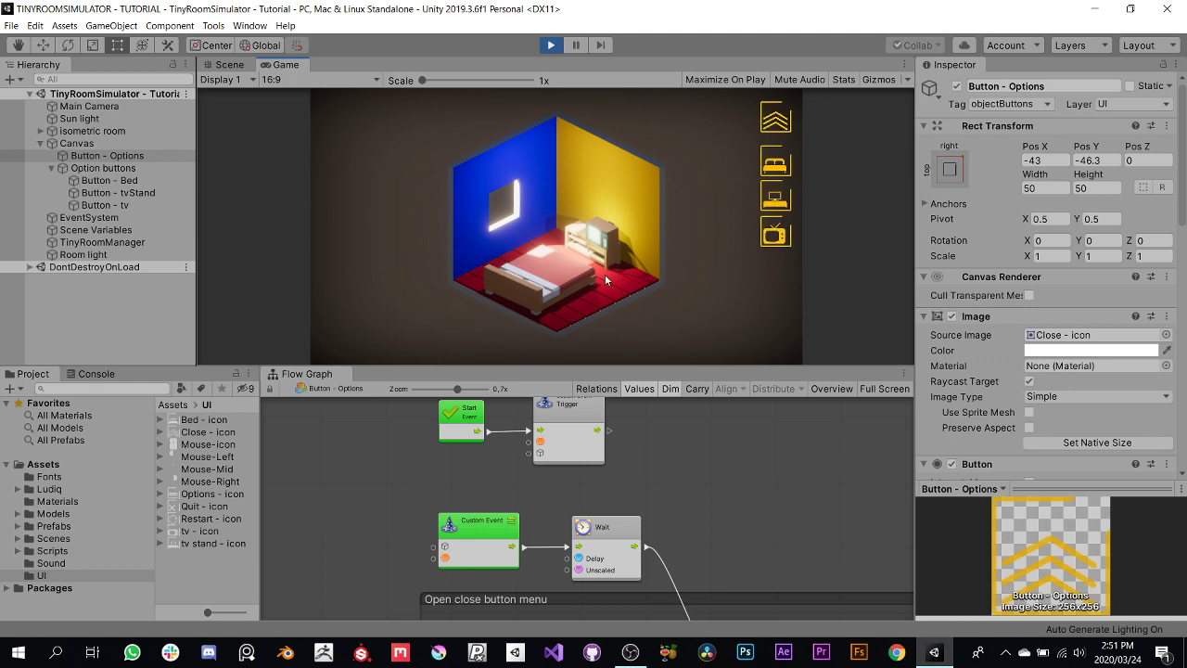
click(553, 45)
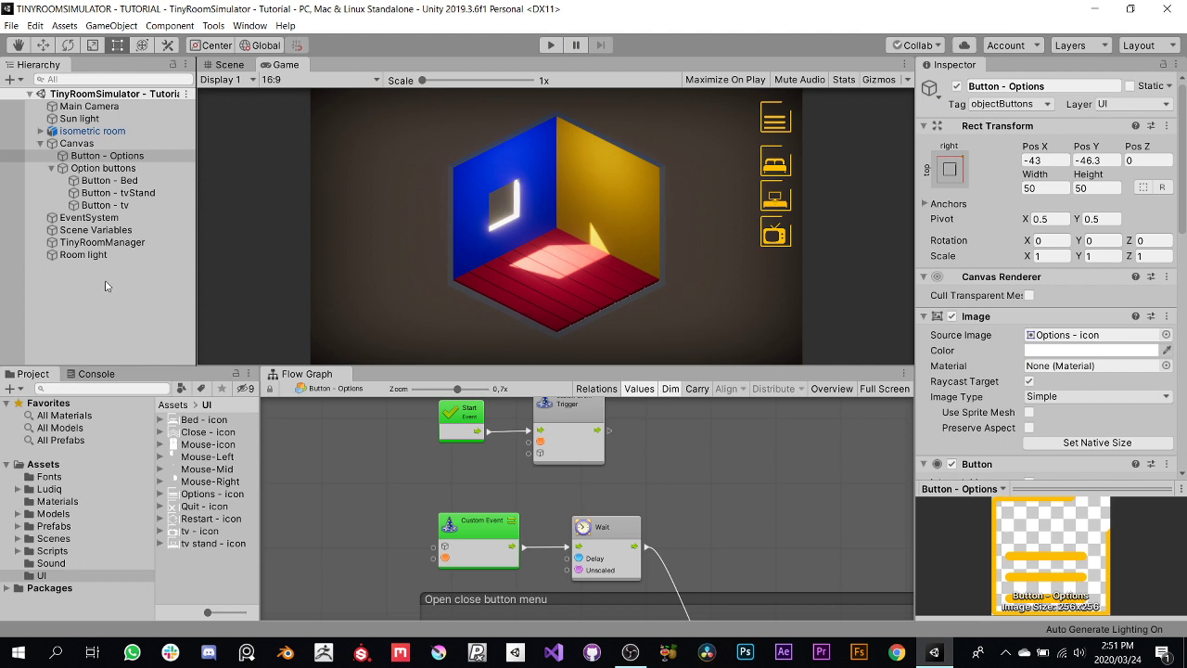
click(95, 308)
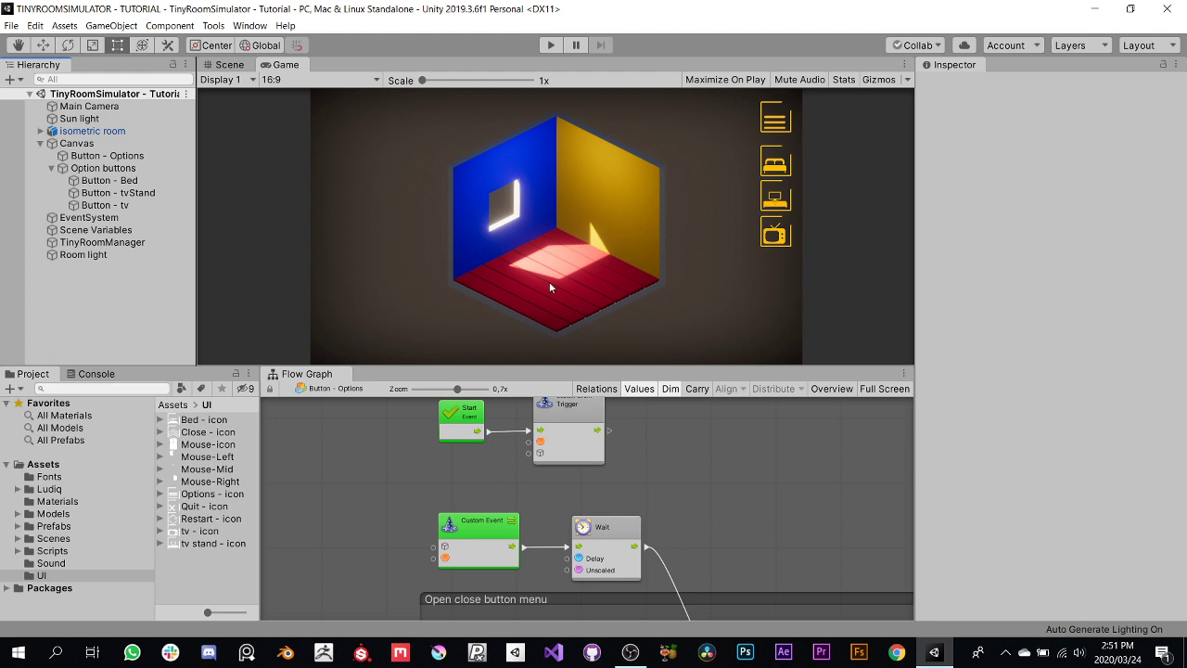
- Examine the Option buttons group and its Bed, tvStand and tv child buttons
click(102, 168)
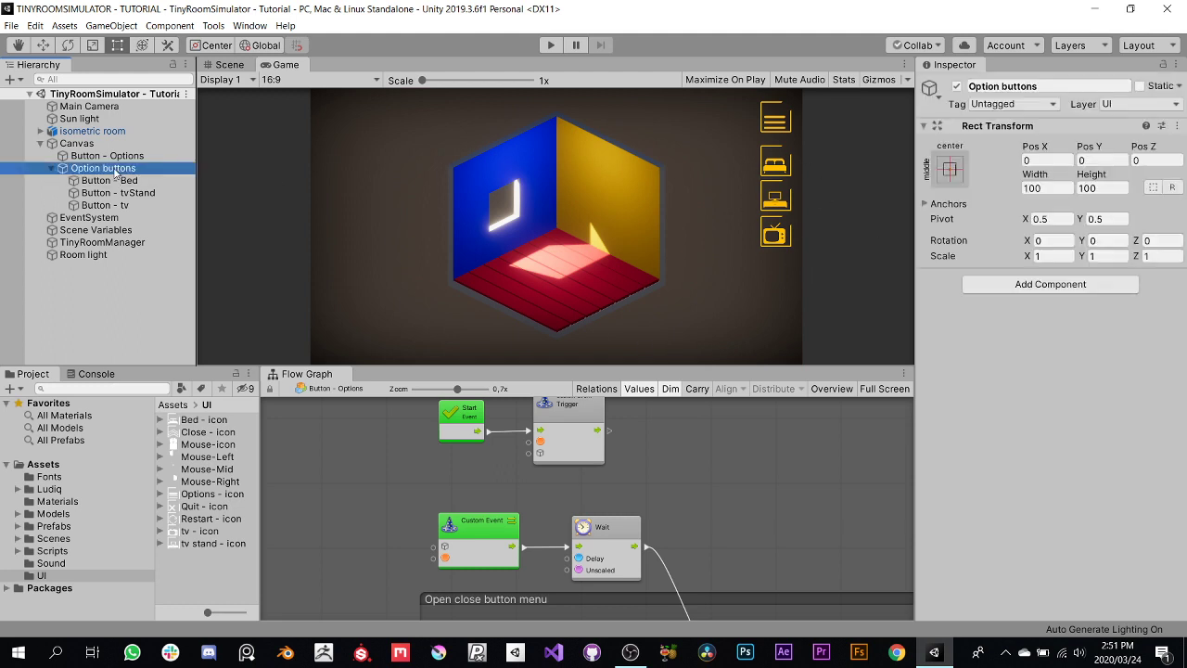
click(117, 181)
click(116, 169)
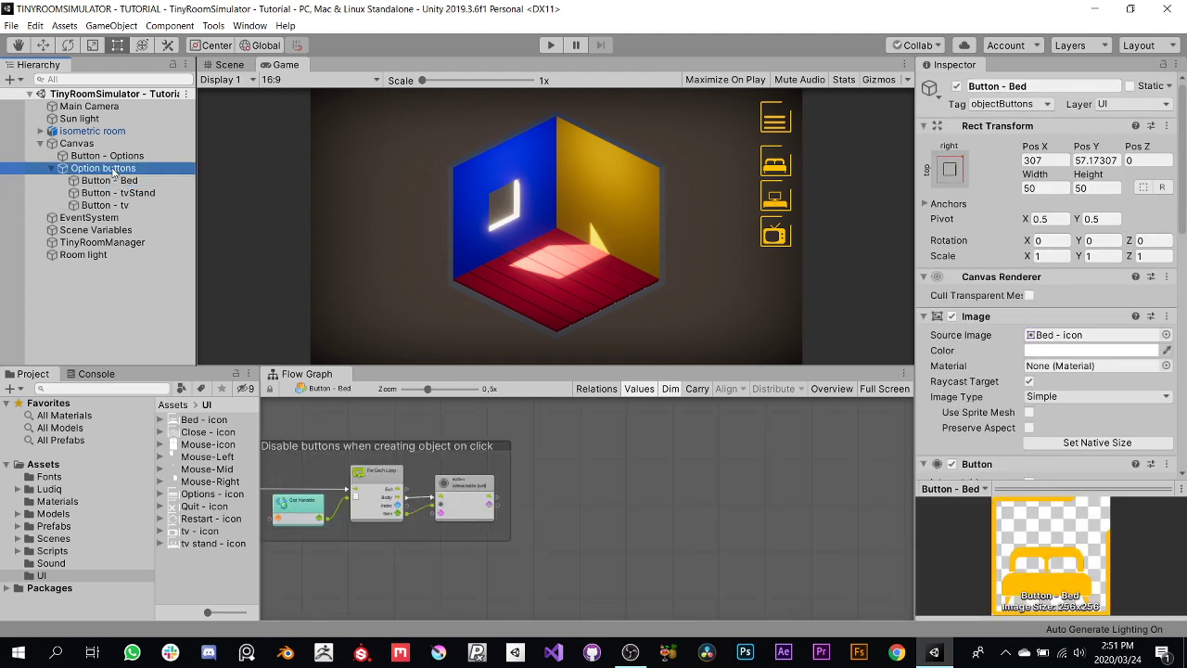
click(117, 182)
click(117, 194)
click(117, 207)
click(119, 194)
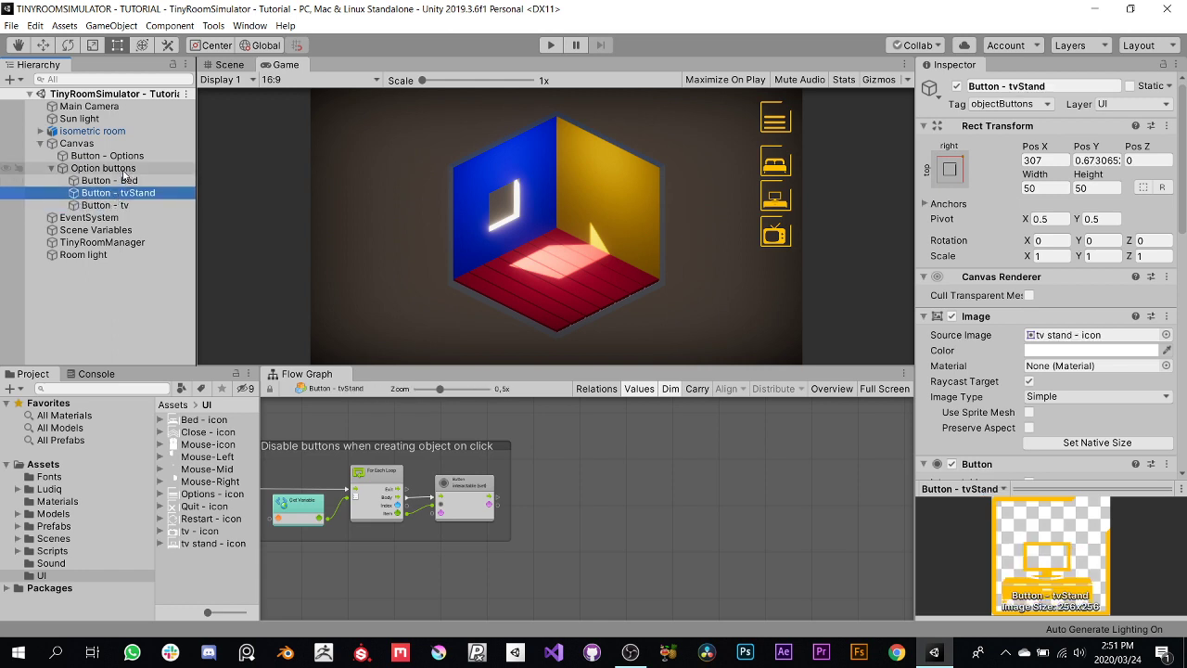
- Add a Vertical Layout Group component to the Option buttons object
click(121, 170)
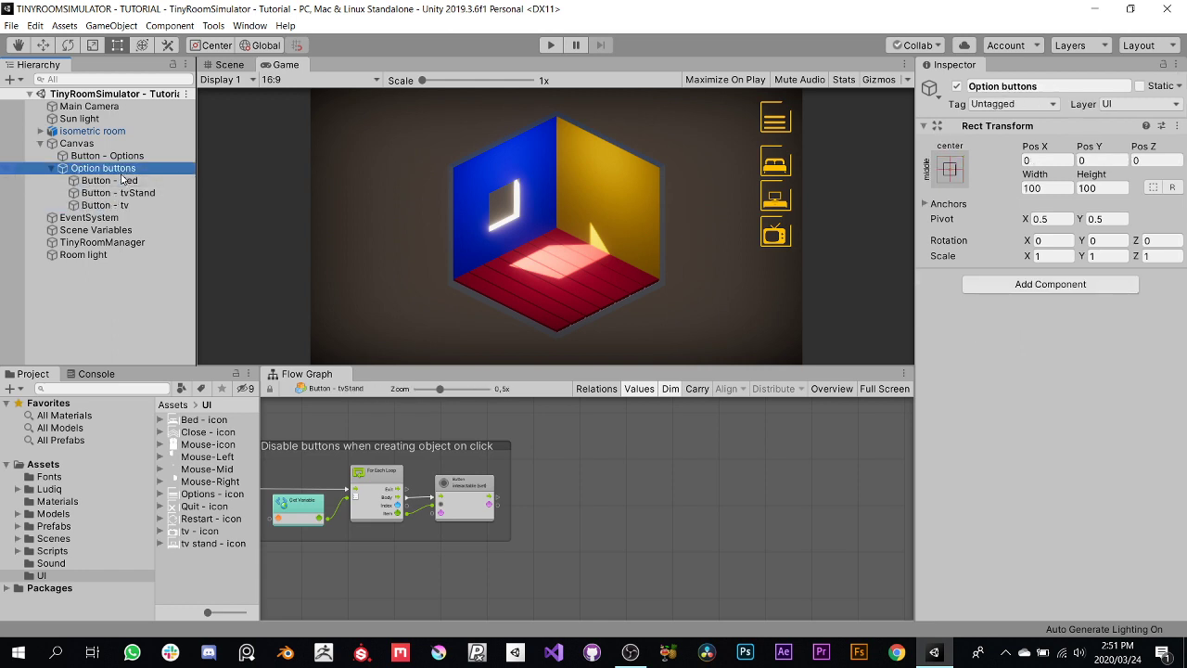
click(1022, 287)
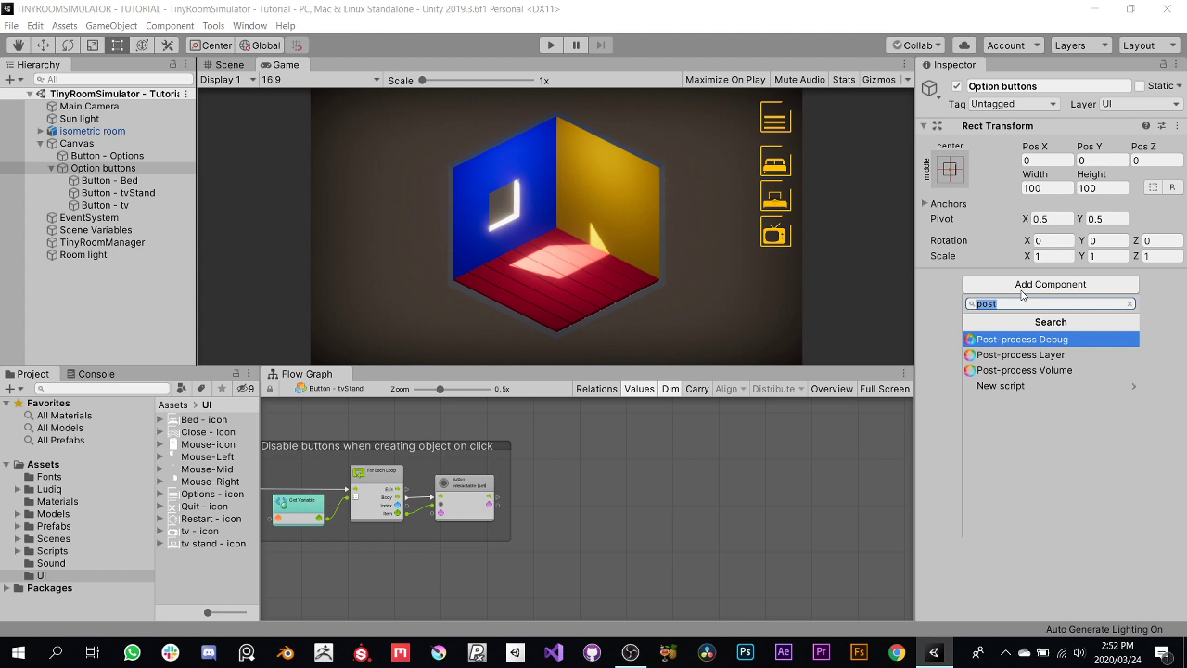
text(vert)
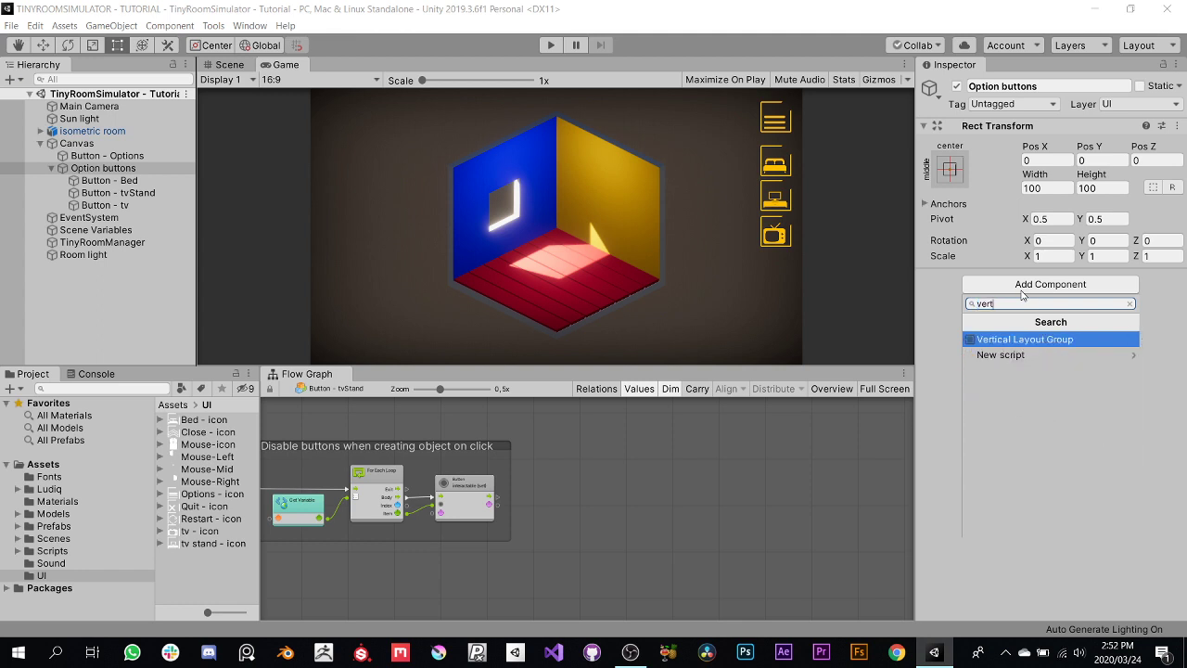
click(1023, 340)
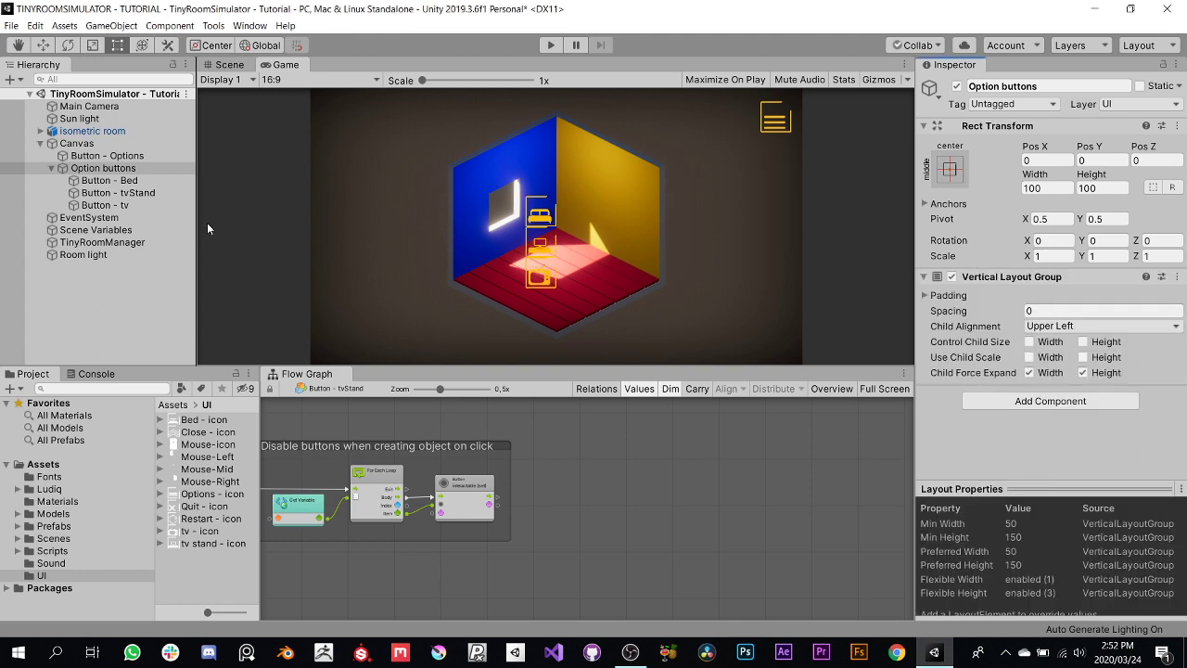
- Move the Option buttons group horizontally in the scene to about X 369, near the canvas's outer edge
click(109, 170)
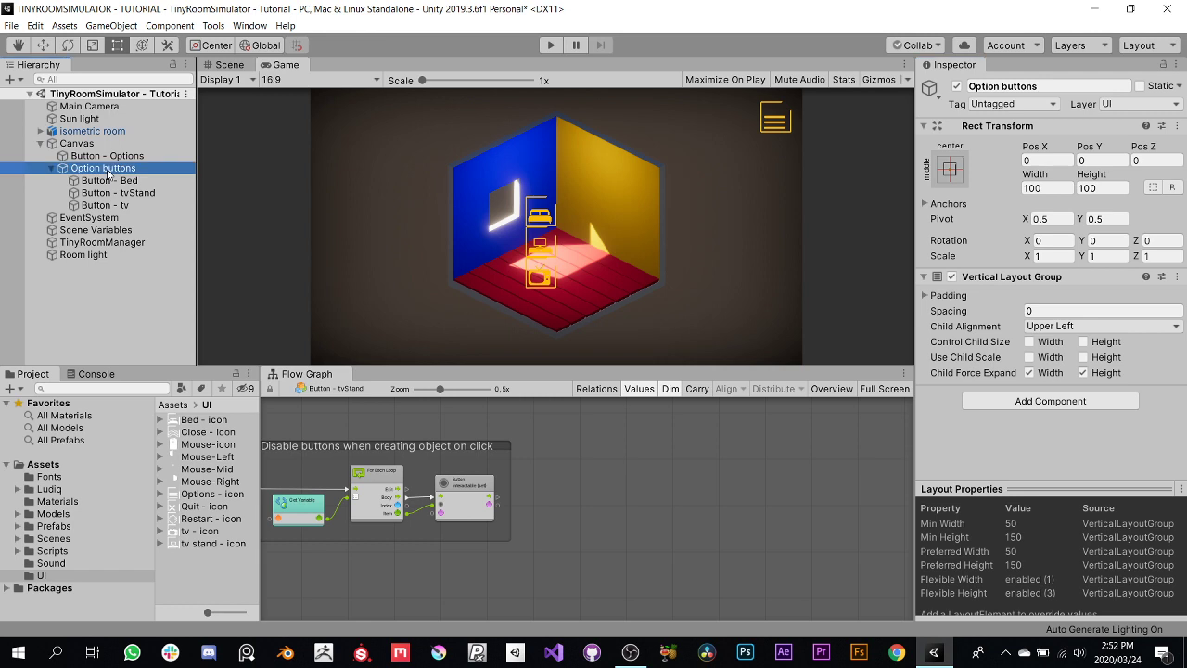
click(229, 65)
scroll(506, 206, down, 10)
key(w)
middle_drag(440, 279, 488, 205)
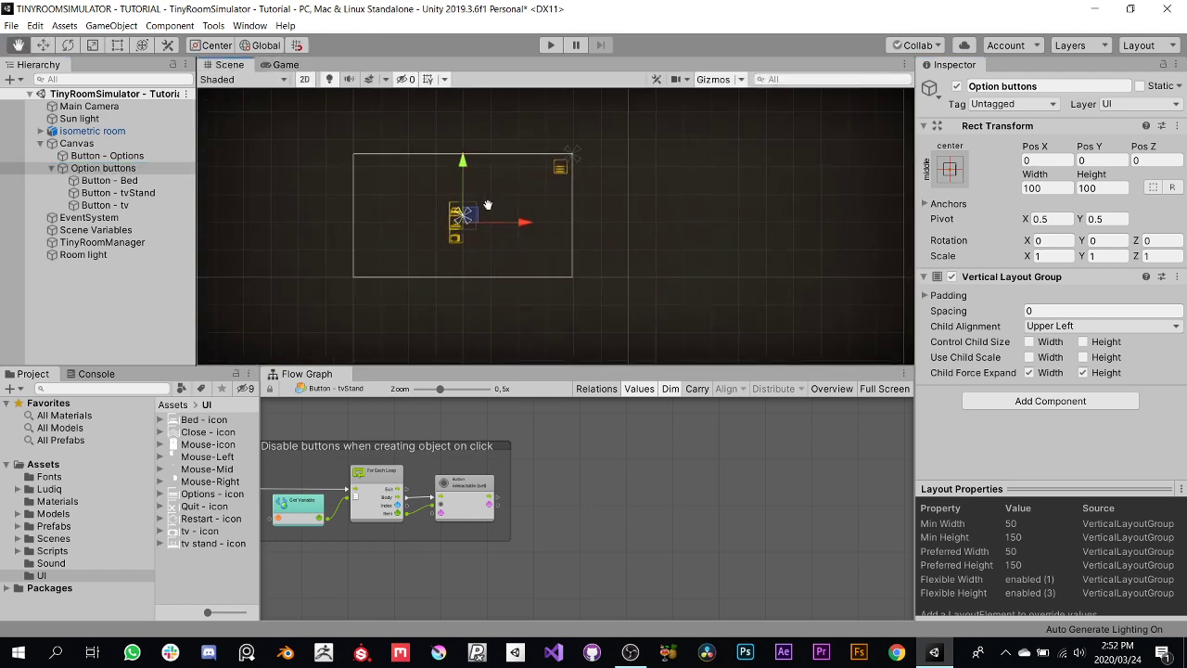
scroll(488, 205, up, 3)
drag(501, 233, 649, 222)
scroll(609, 229, up, 3)
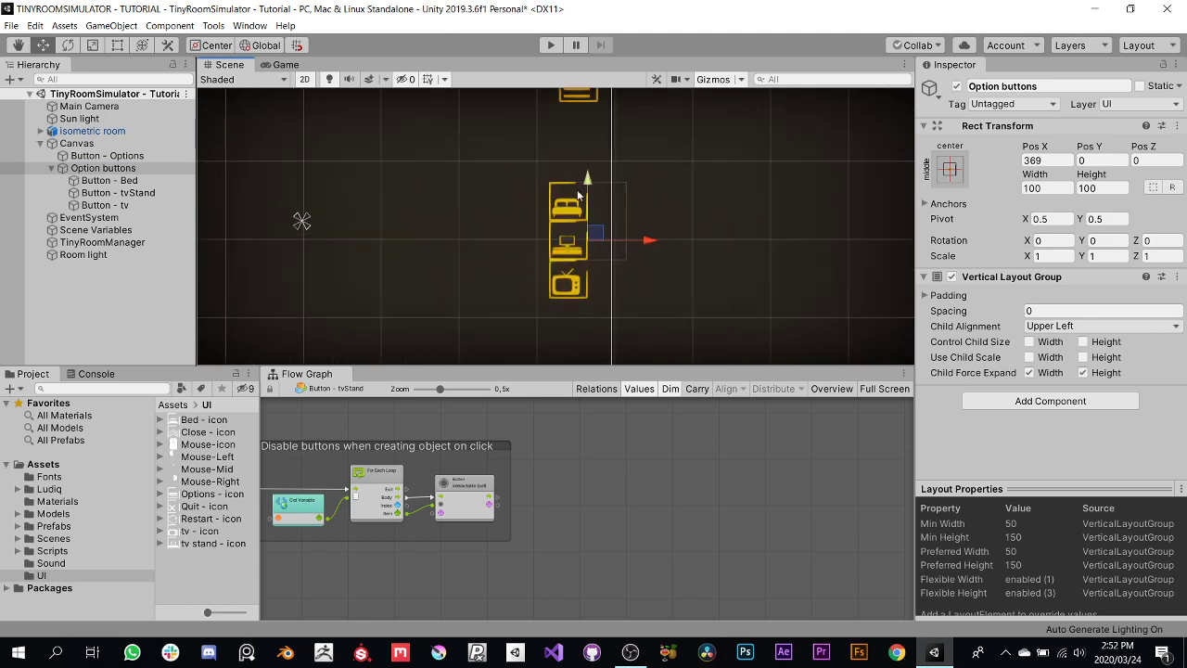
- Set the Vertical Layout Group's child alignment to Middle Center
scroll(577, 189, up, 2)
click(1069, 327)
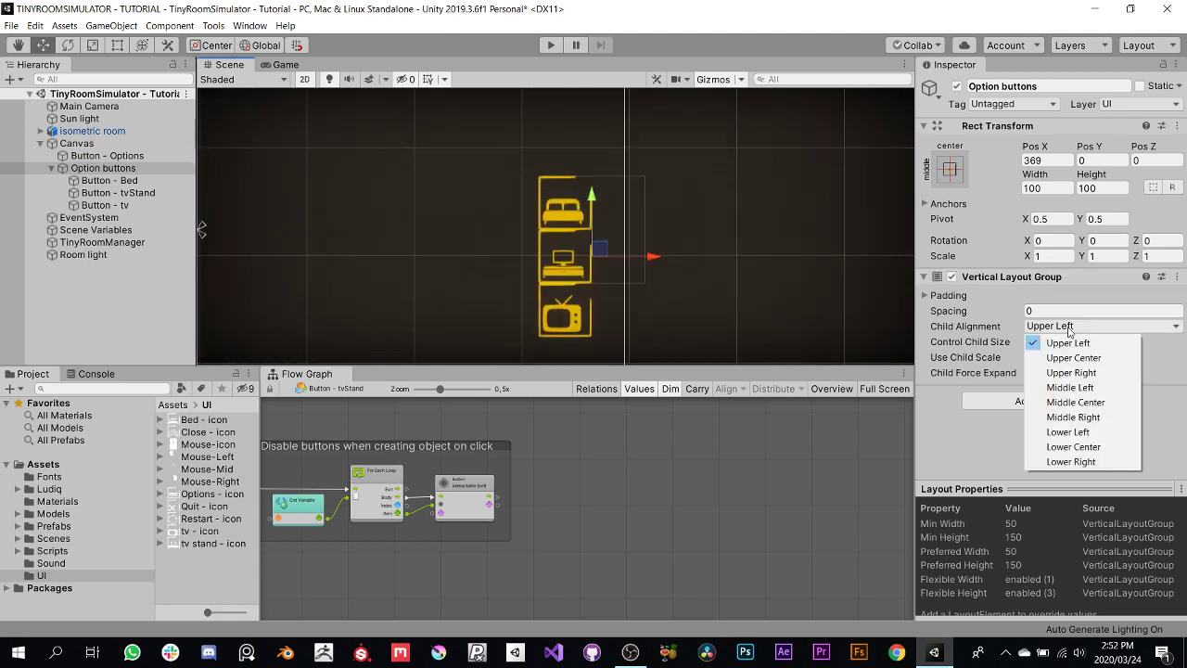
click(1076, 402)
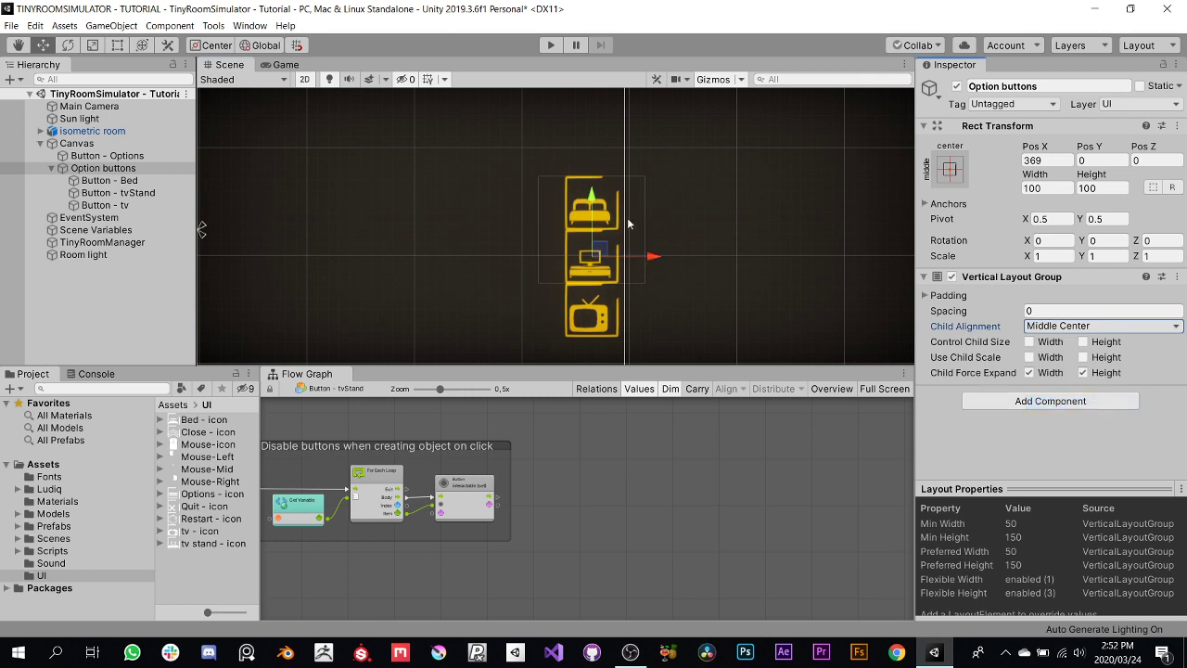
- Align the Option buttons group under the options menu button at about X 356.6, Y 91.4, and check it in the Game view
scroll(628, 219, down, 6)
middle_drag(633, 219, 626, 292)
drag(653, 326, 639, 327)
drag(579, 265, 582, 189)
scroll(596, 214, up, 1)
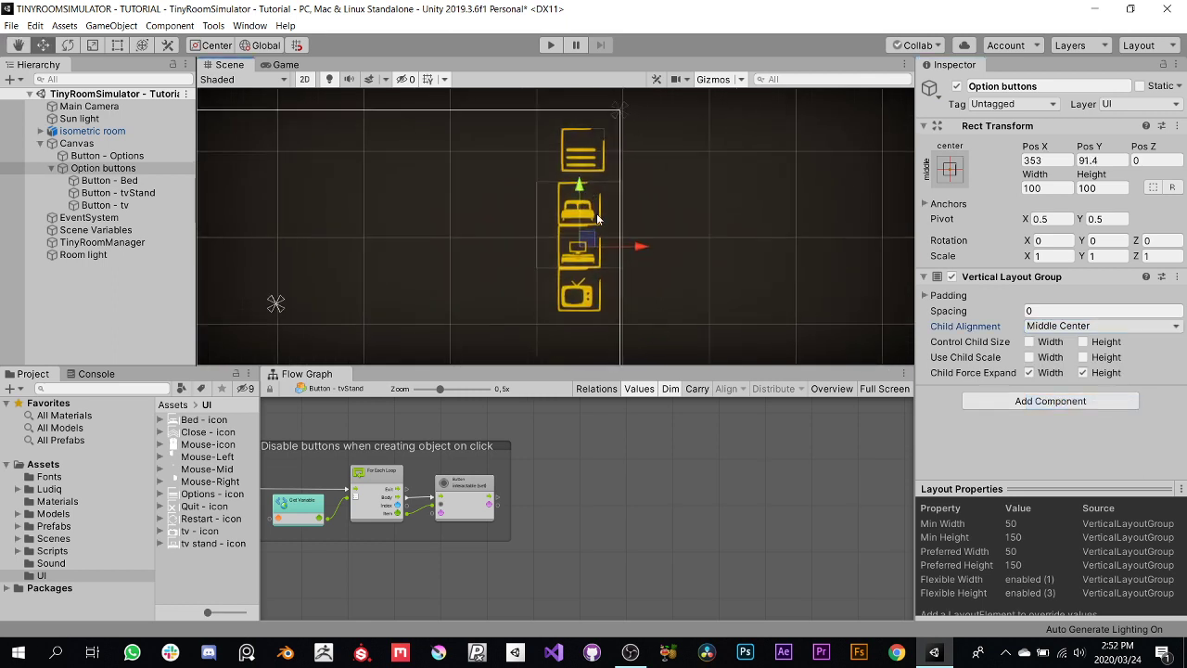
scroll(601, 236, up, 3)
drag(615, 259, 622, 262)
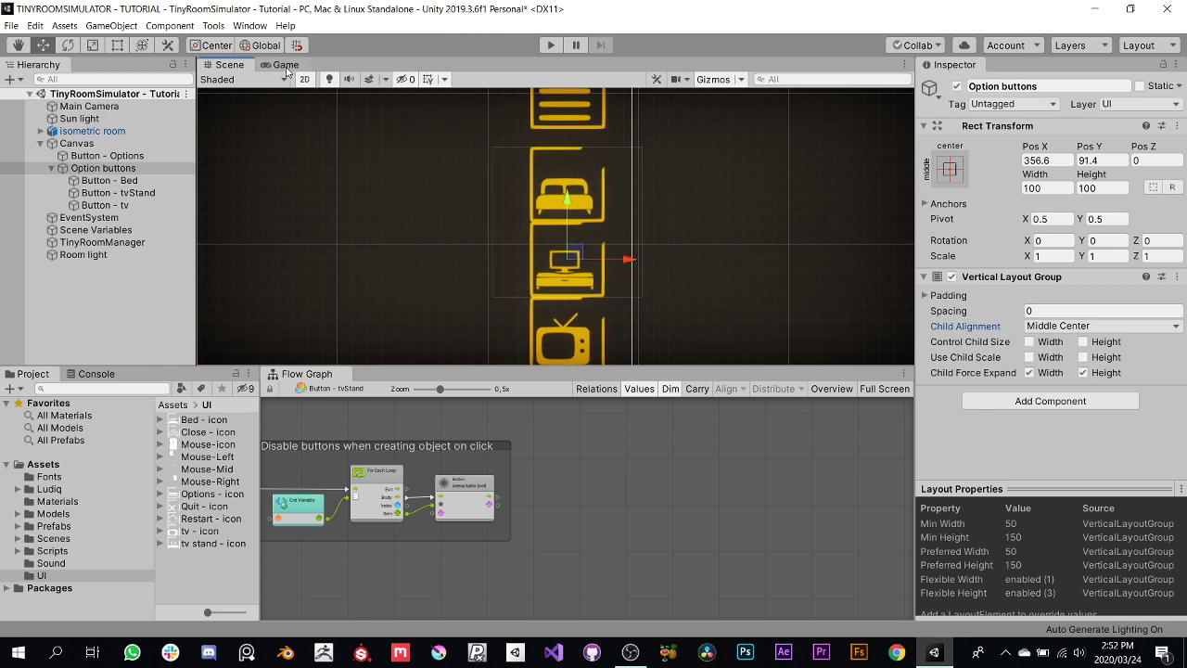
click(285, 65)
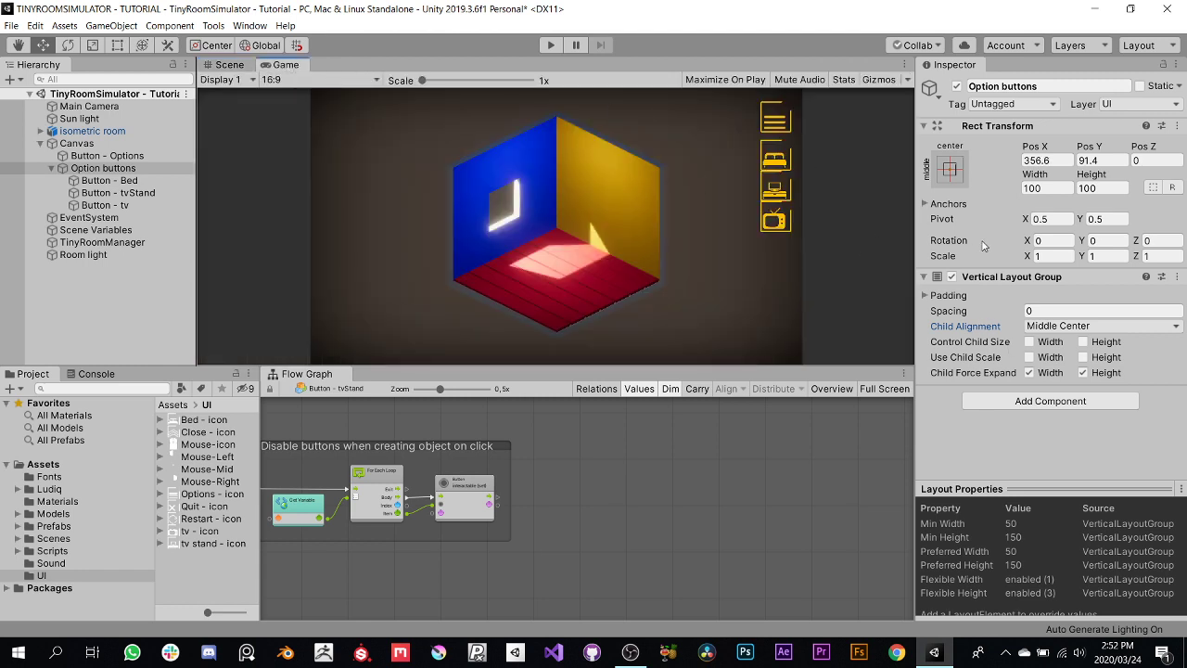
- Duplicate Button - tv four times to test the automatic vertical layout
click(104, 205)
key(ctrl+d)
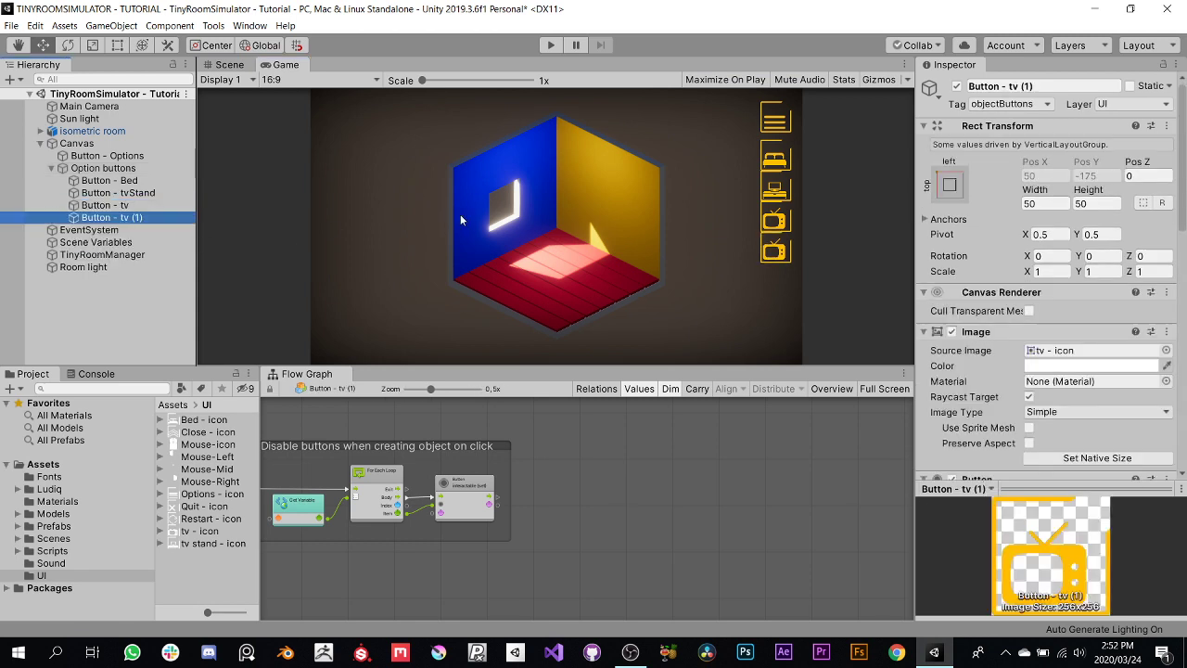
key(ctrl+d)
key(ctrl+d)
key(ctrl+d)
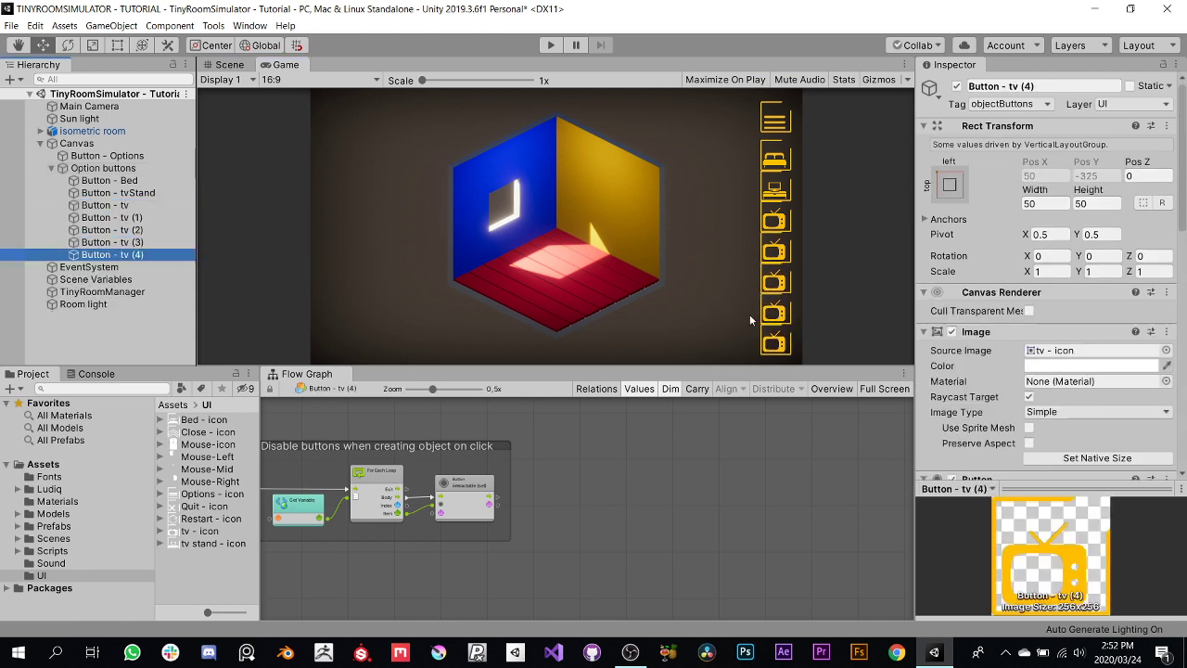
- Set the spacing of the Option buttons' Vertical Layout Group to 5
click(139, 169)
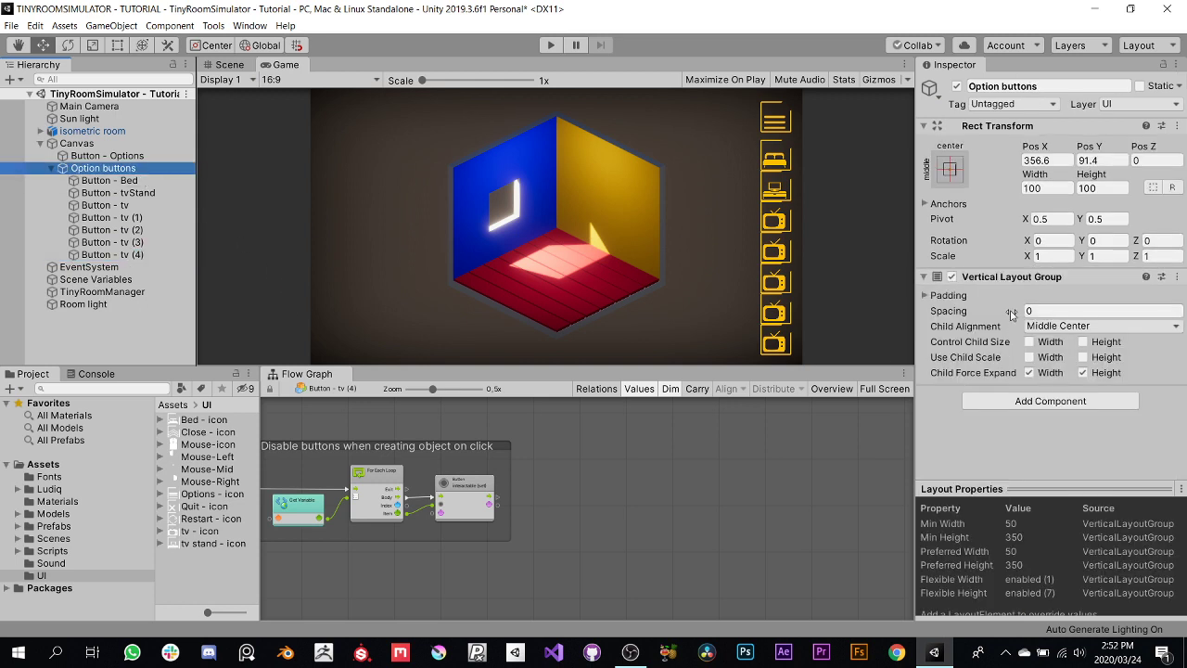
drag(1013, 315, 1170, 351)
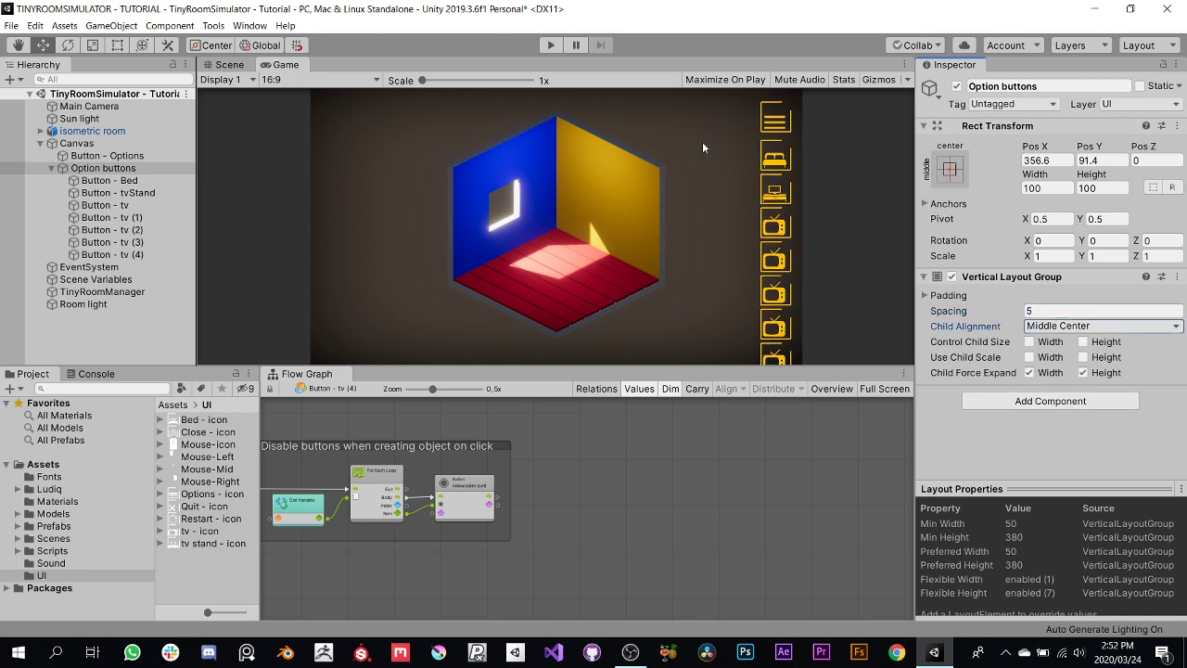
- Delete the four duplicated tv buttons, Button - tv (1) through Button - tv (4)
click(116, 254)
shift+click(111, 217)
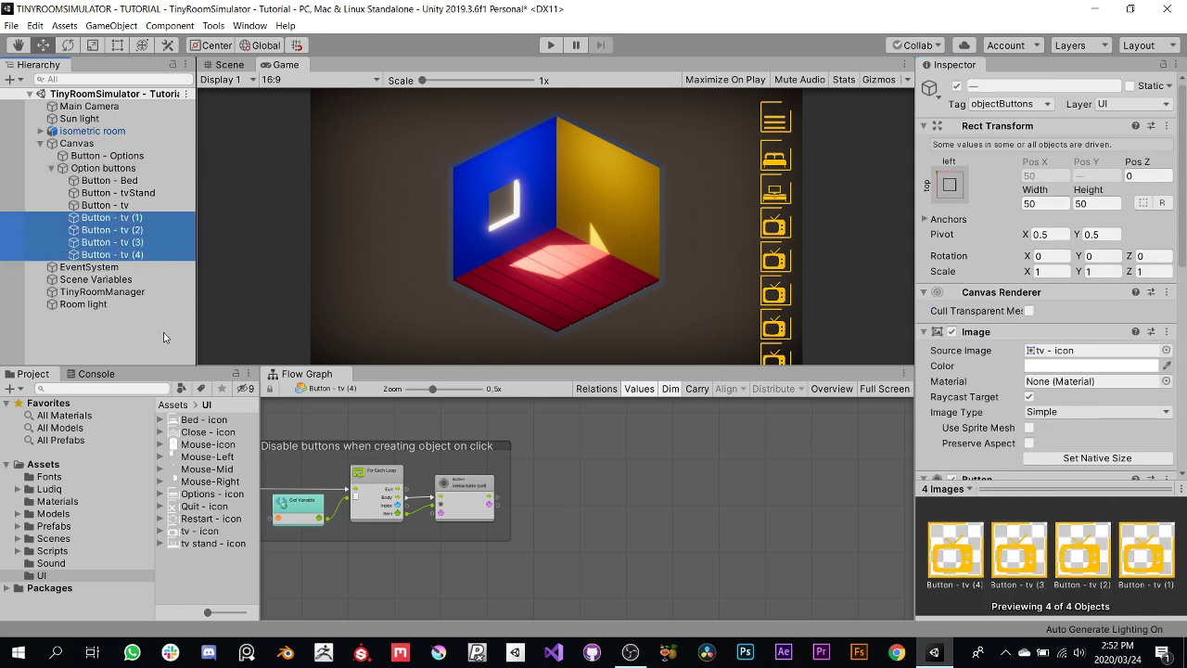
key(Delete)
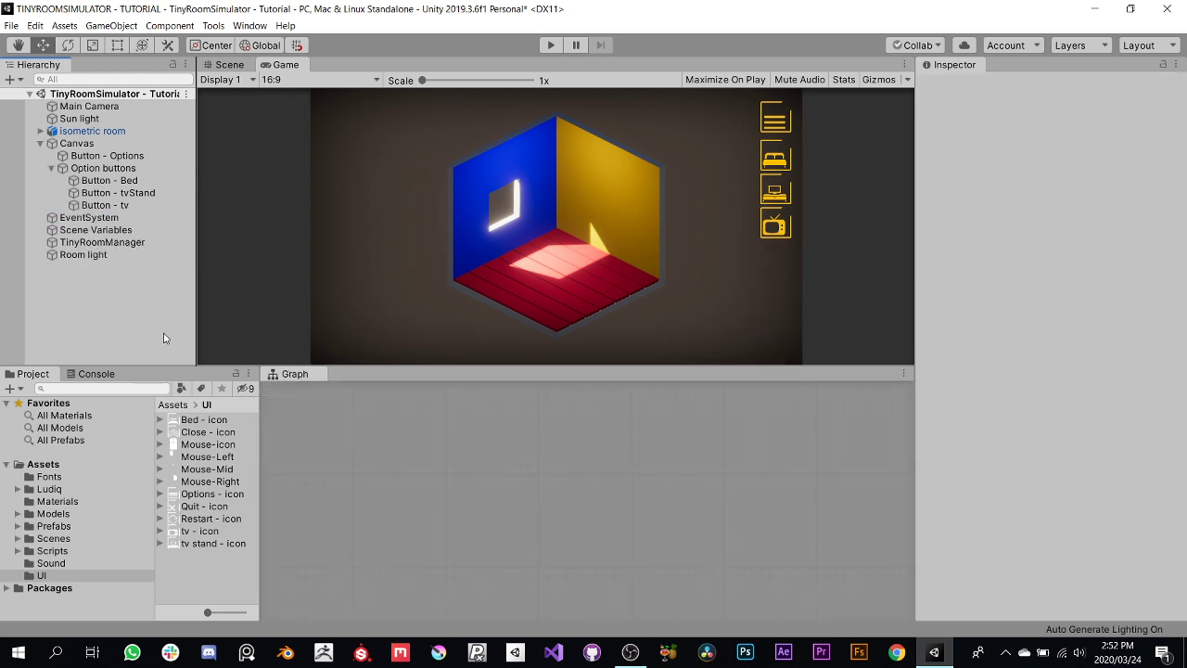
- Duplicate Button - tv three times inside Option buttons and start a play test
click(100, 170)
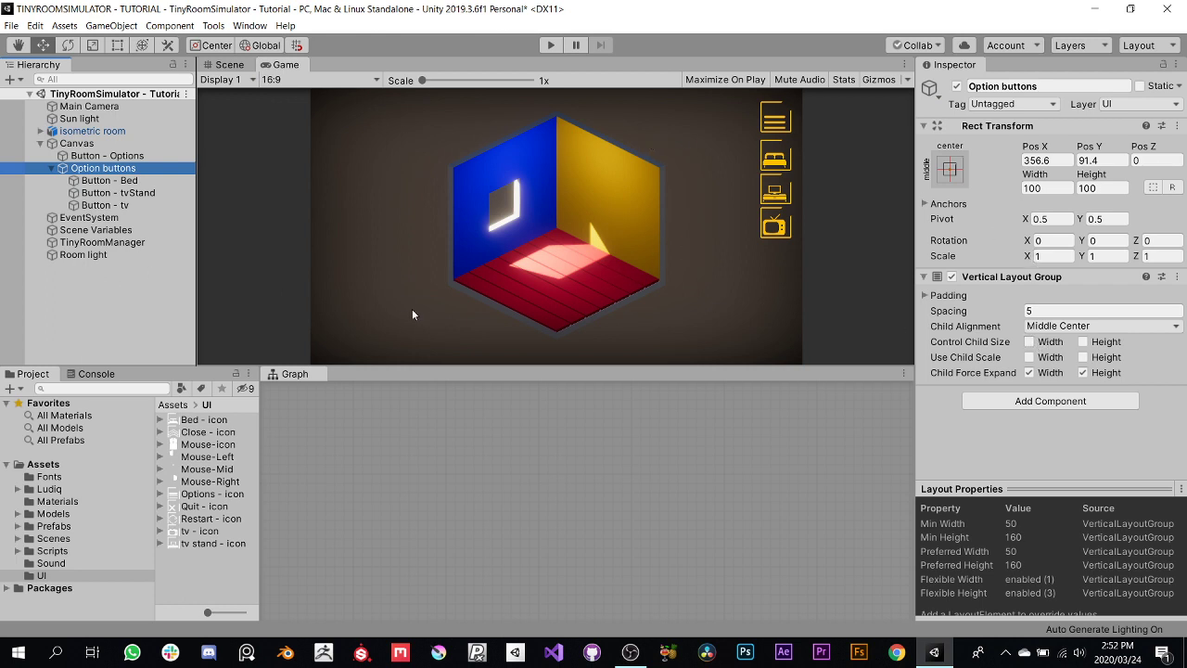
click(1011, 276)
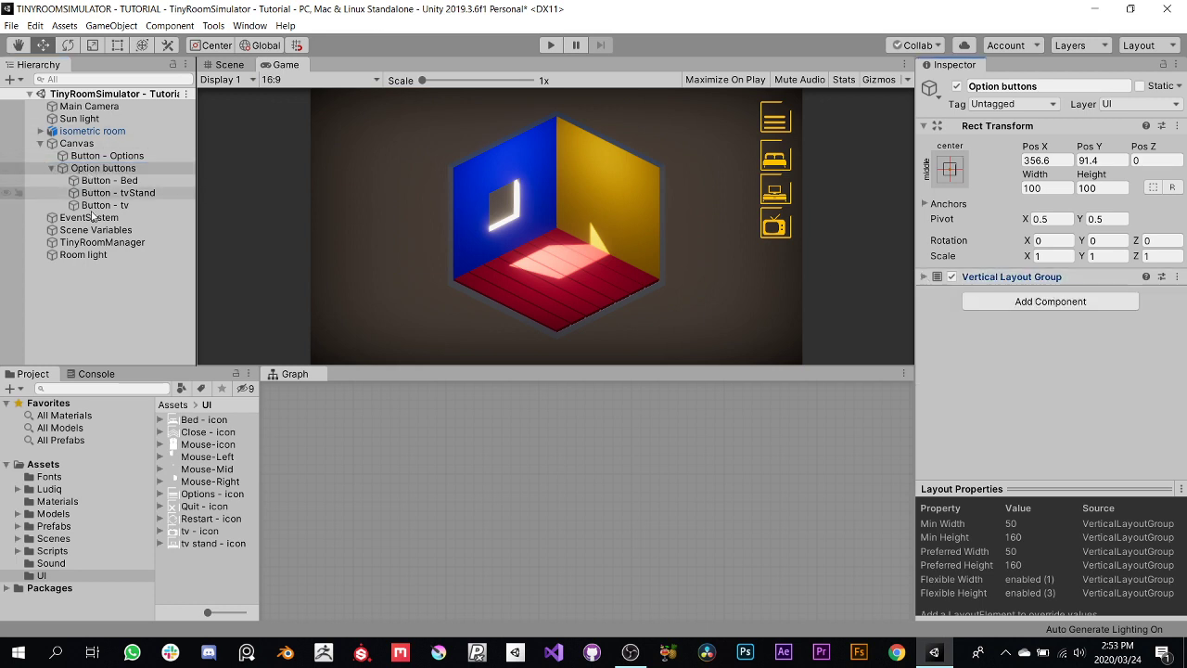
click(104, 205)
key(ctrl+d)
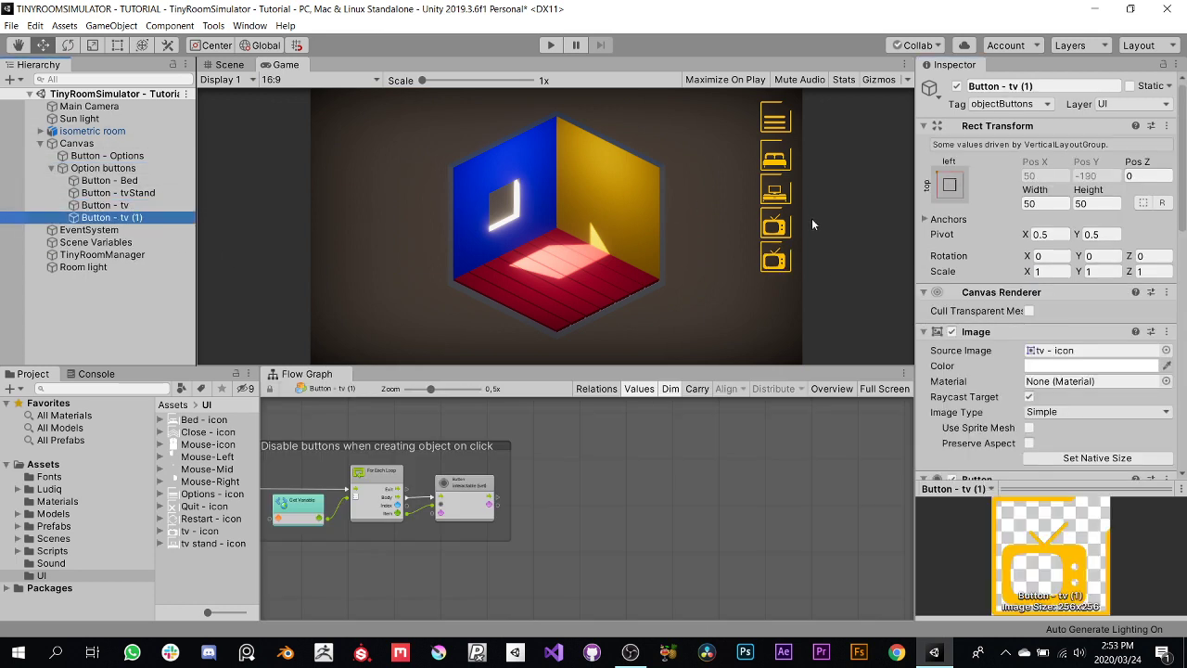
key(ctrl+d)
key(ctrl+d)
click(554, 46)
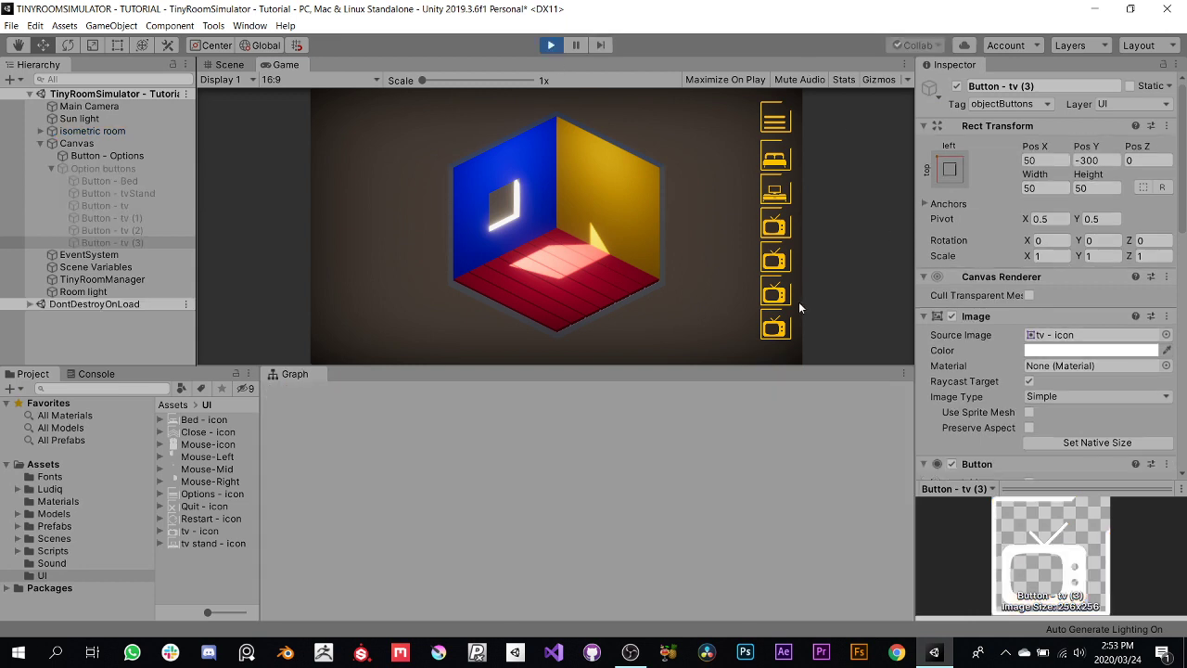
- In the running game, open the options and place a tv stand, plus a tv from the last tv button, on the floor
click(776, 119)
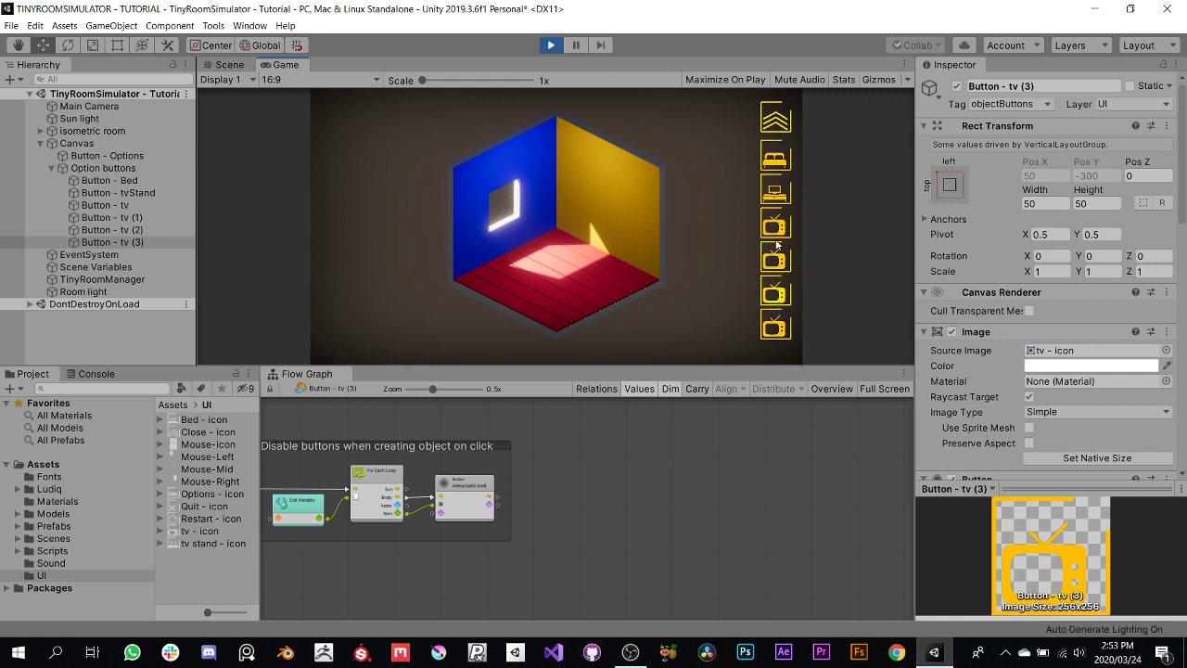
click(776, 192)
click(588, 299)
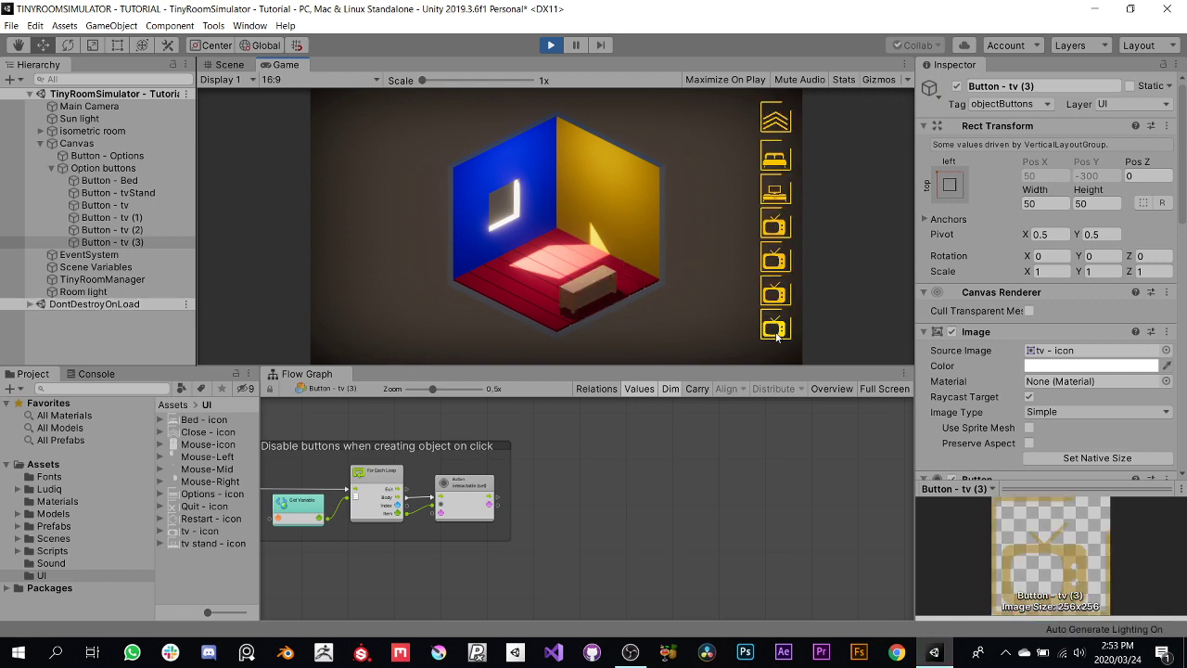
click(775, 328)
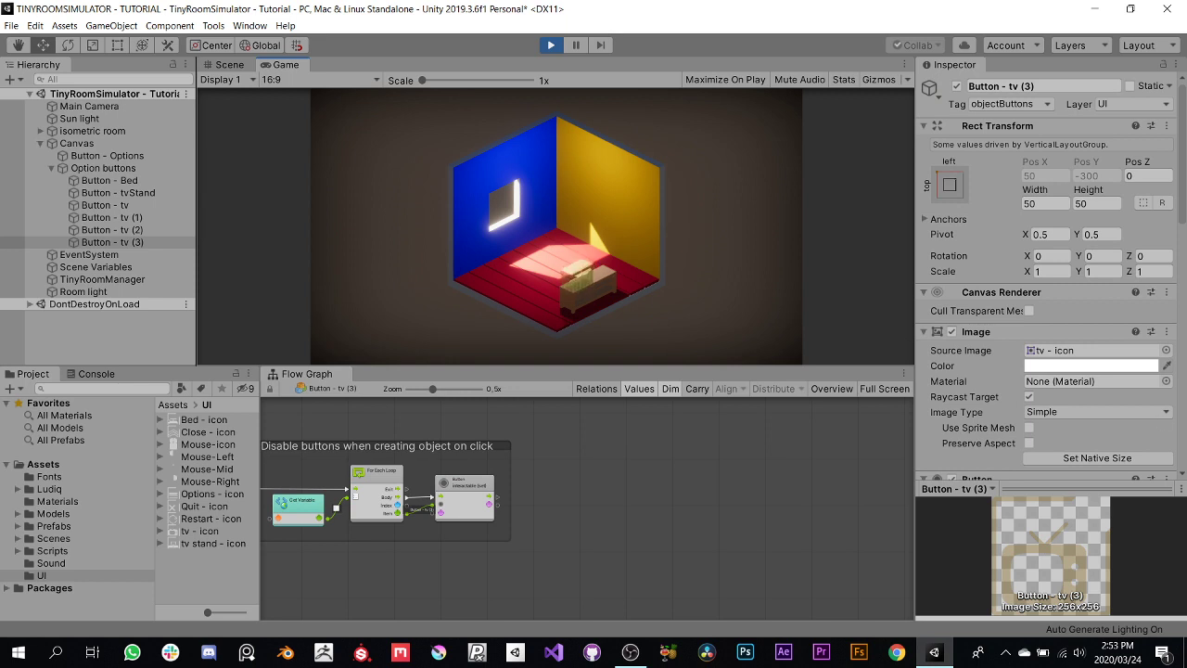
click(576, 287)
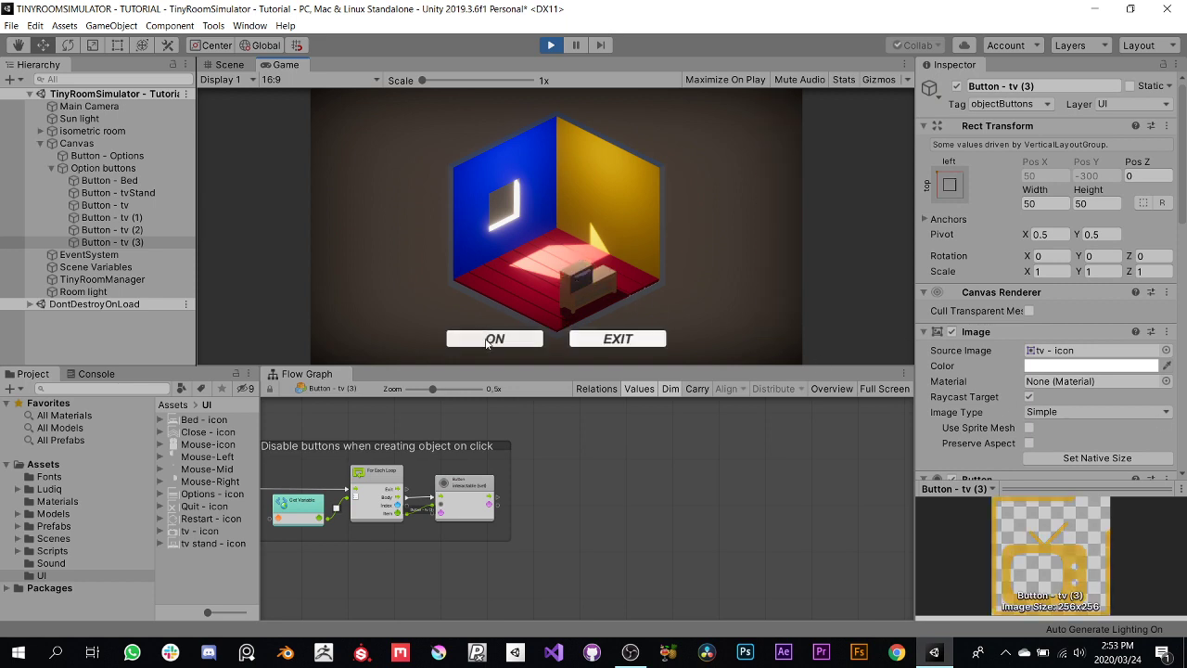
- Exit the placed tv's ON/EXIT choices, try the bed button and stop the play test
click(618, 338)
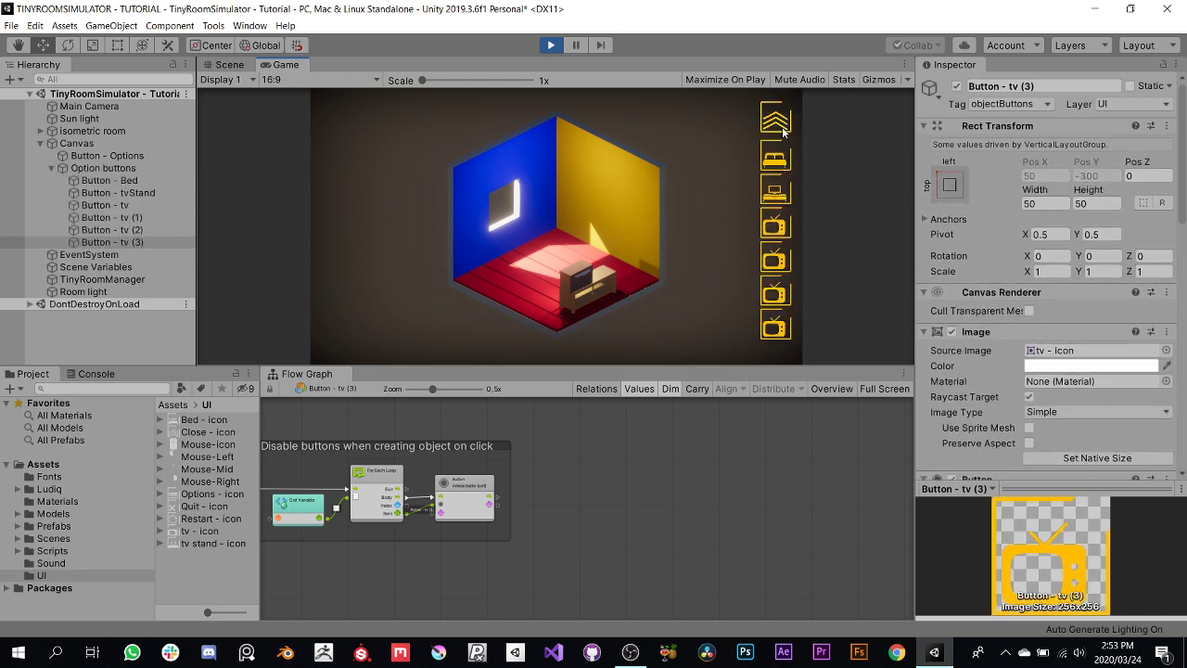
click(775, 159)
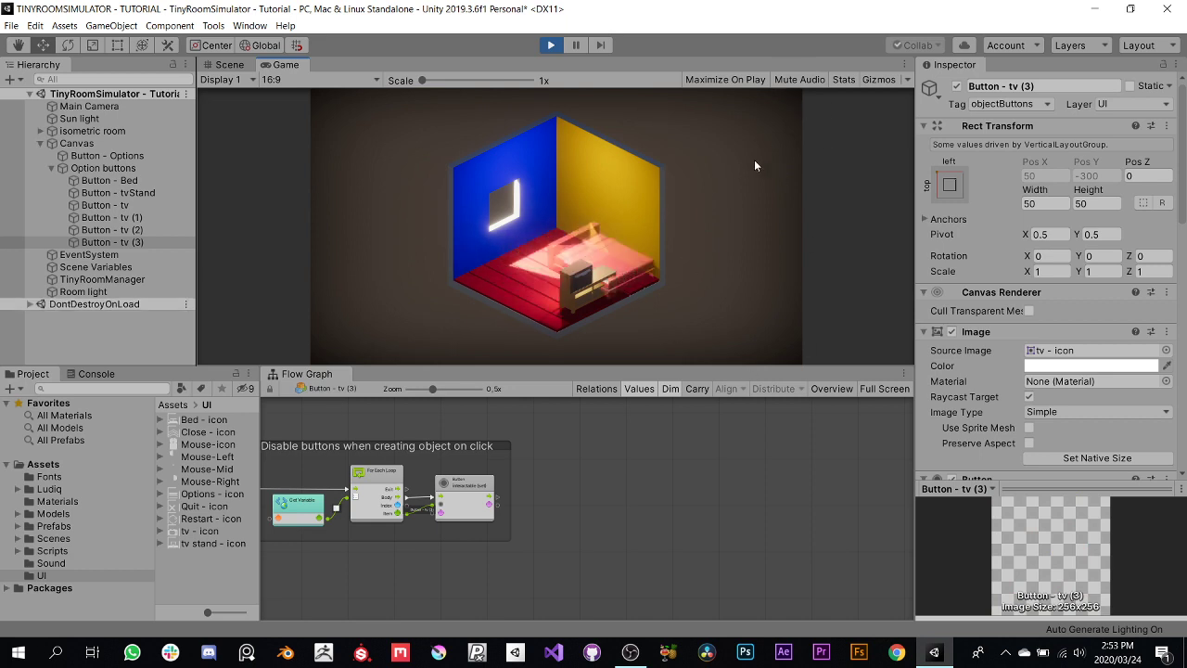
click(551, 45)
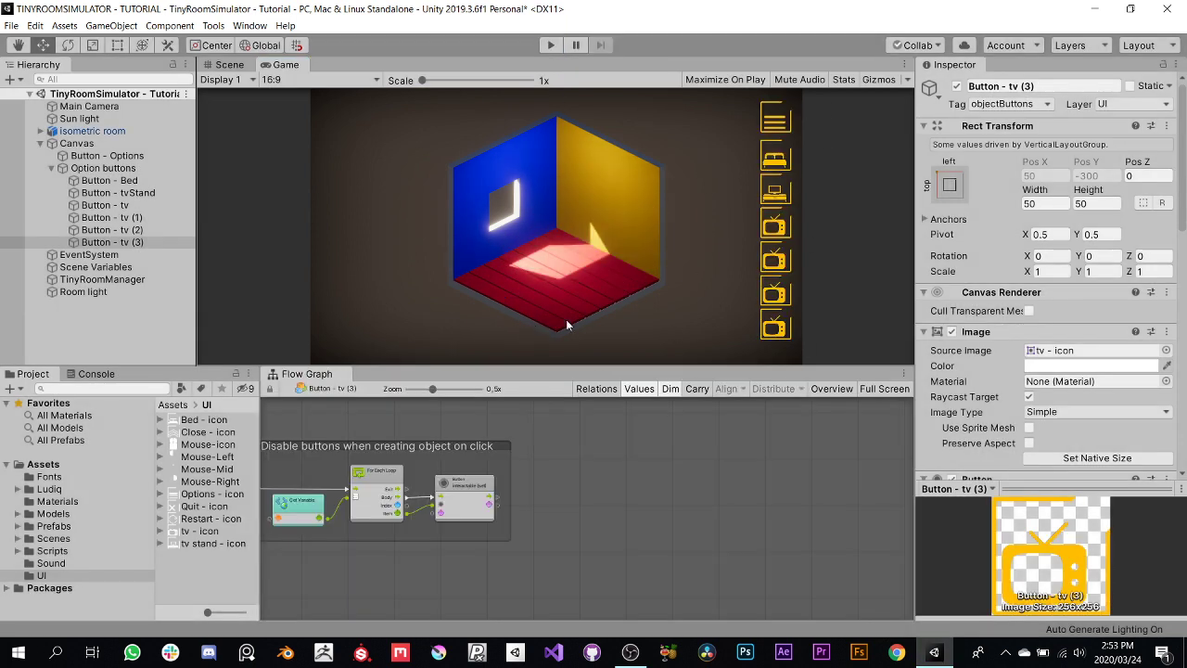
- Delete the duplicates Button - tv (1) through Button - tv (3) and save the scene
shift+click(129, 218)
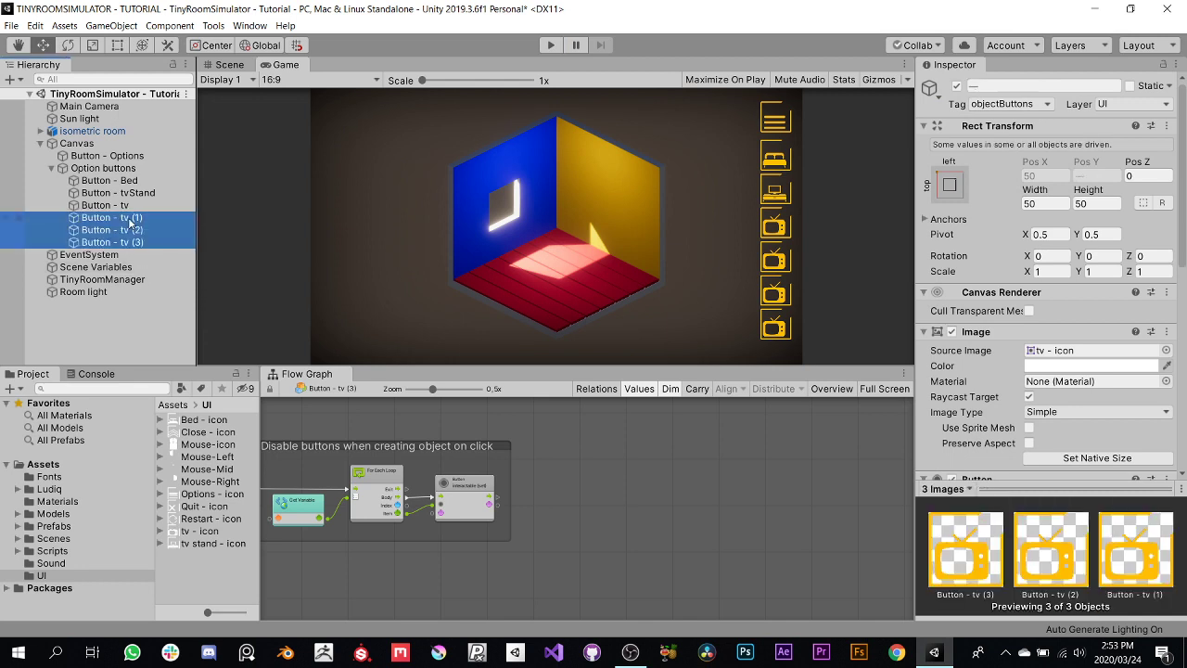
key(Delete)
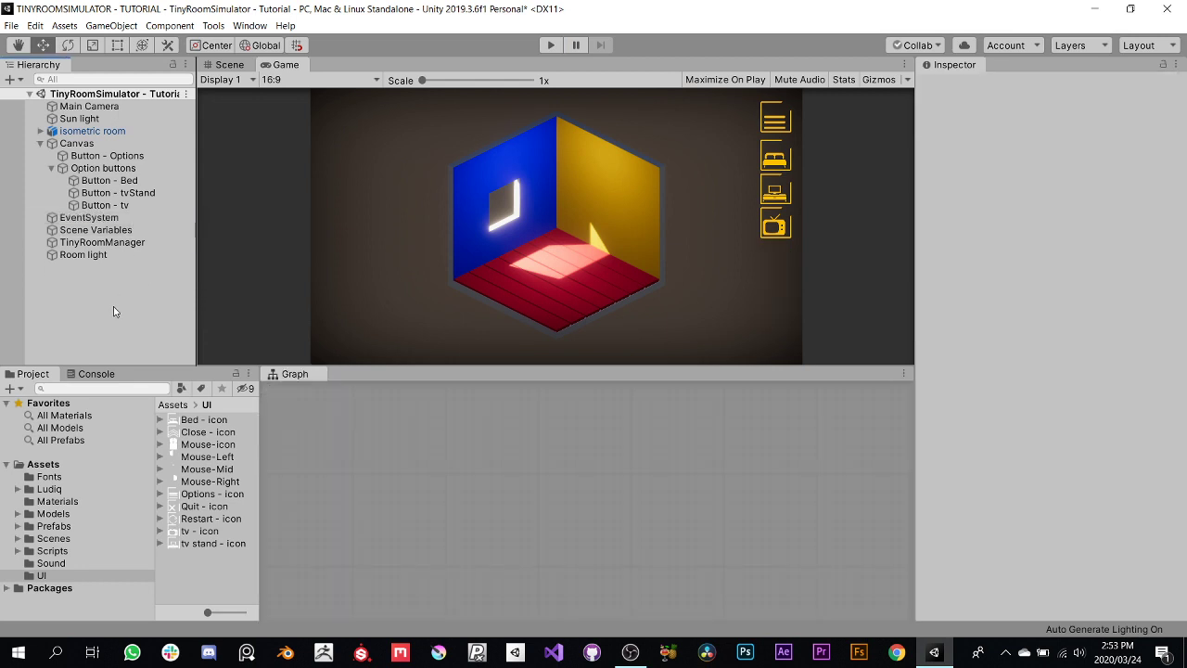
key(ctrl+s)
- Set the width and height of Button - Bed, Button - tvStand and Button - tv to 40
click(103, 167)
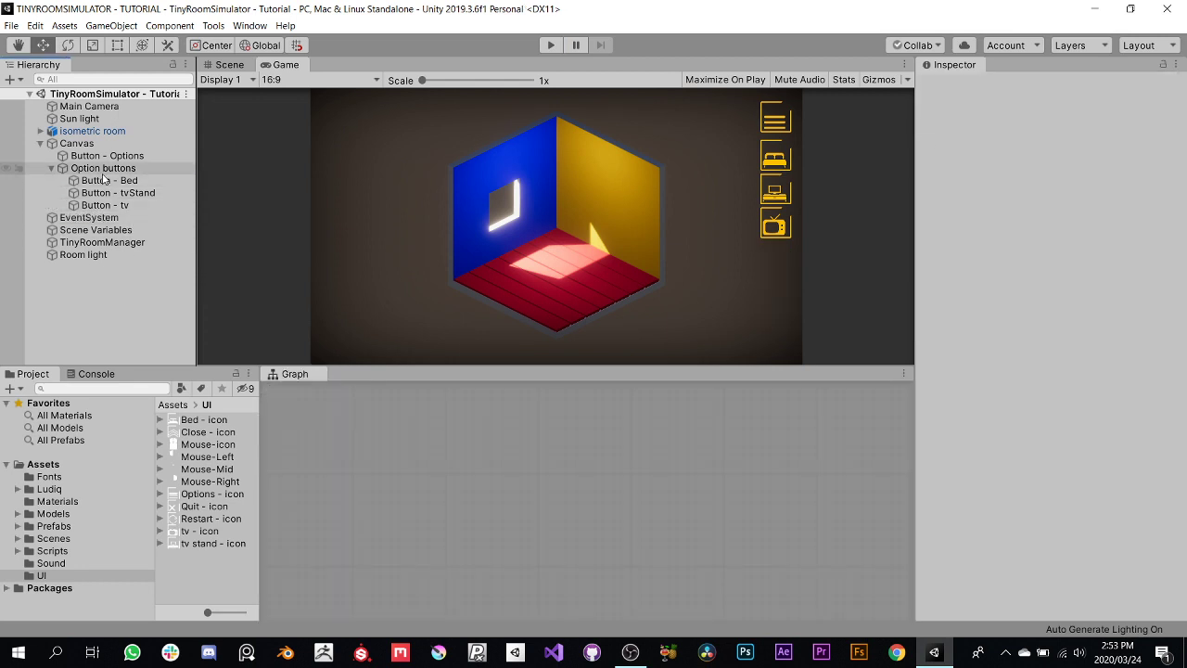
click(102, 181)
shift+click(105, 205)
click(1044, 203)
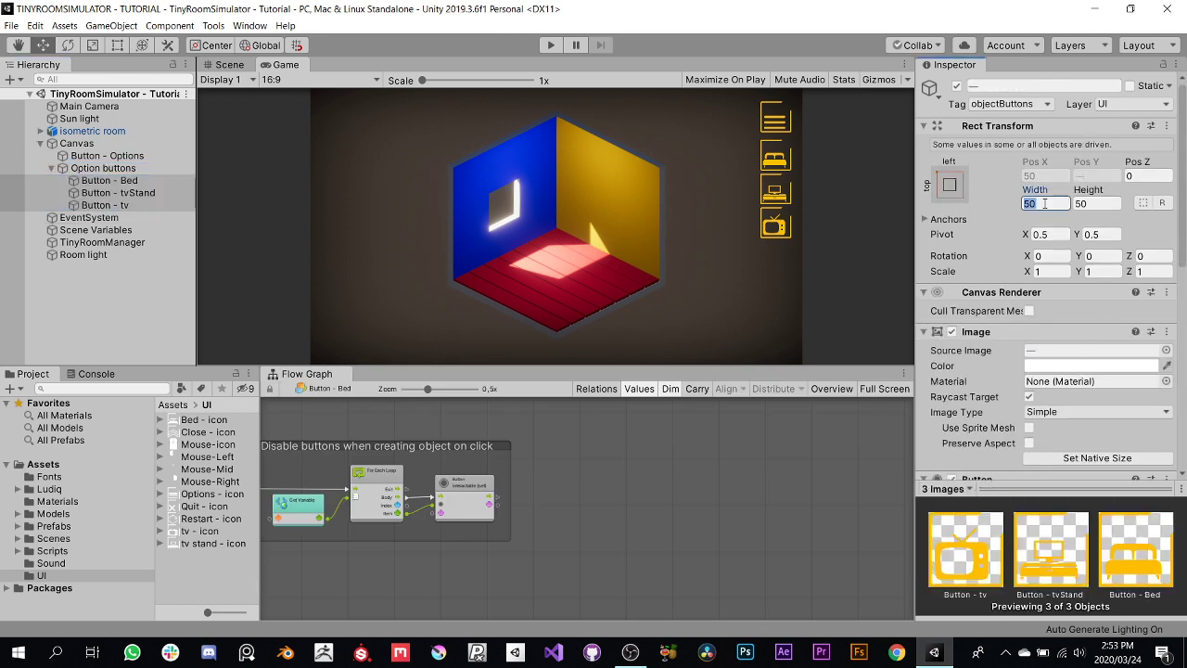
text(40)
key(Tab)
text(40)
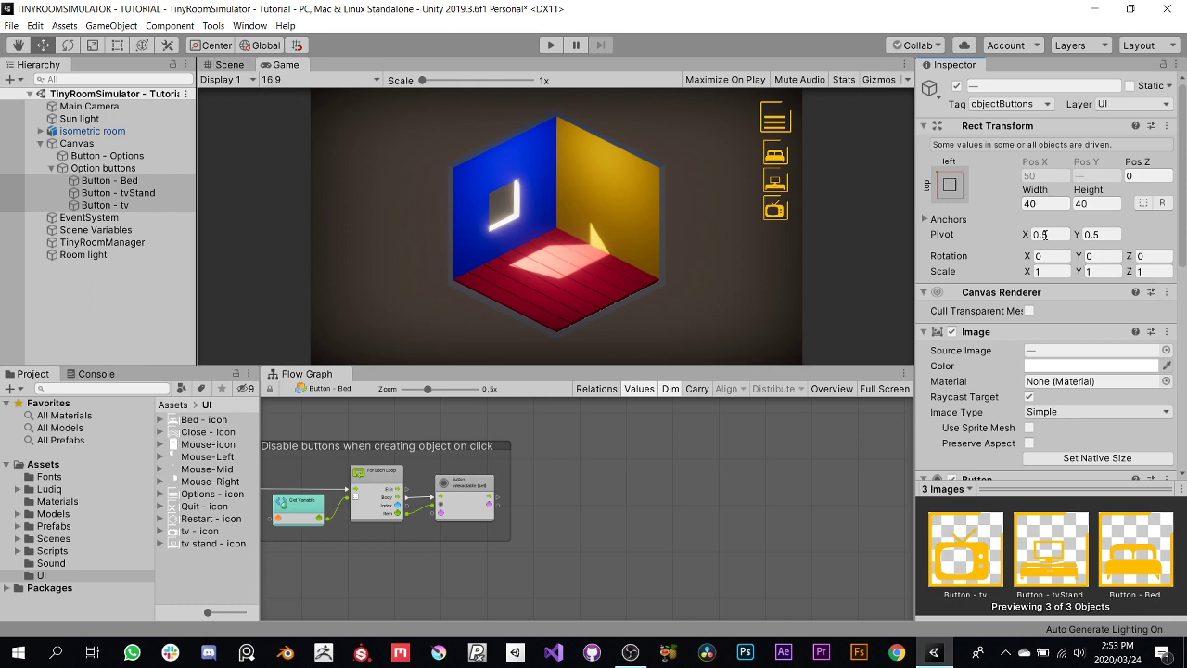
- Set the width and height of the bed, tvStand and tv buttons to 30
click(1041, 203)
text(30)
key(Tab)
text(30)
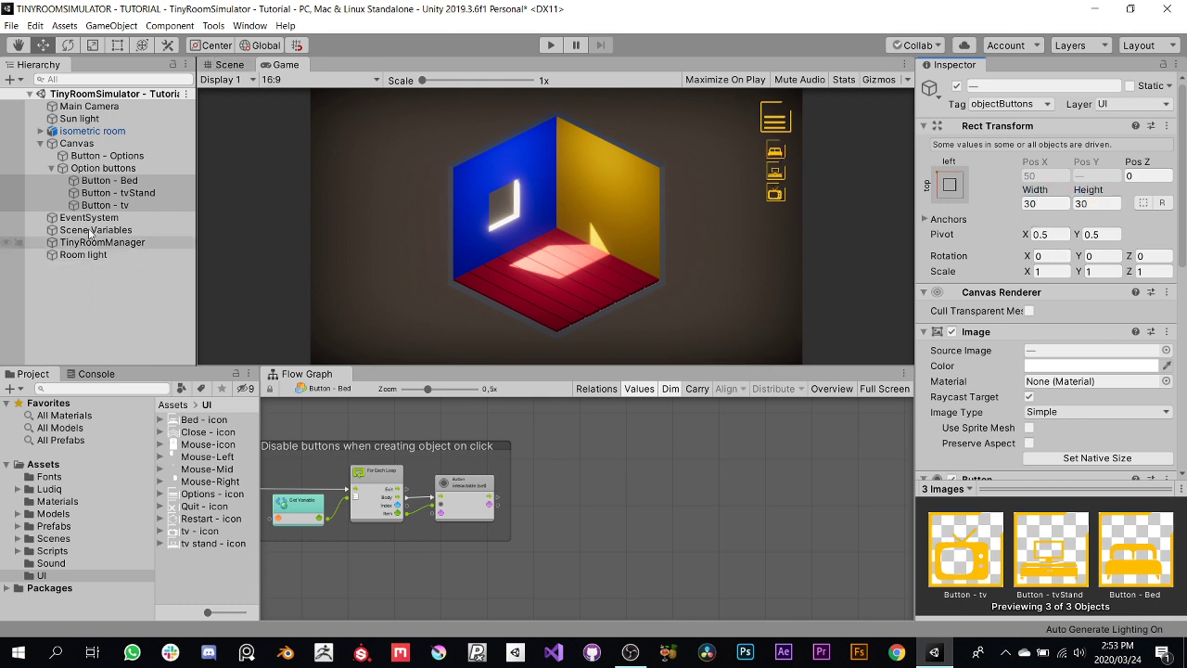
- Set the width and height of Button - Options to 40
click(120, 168)
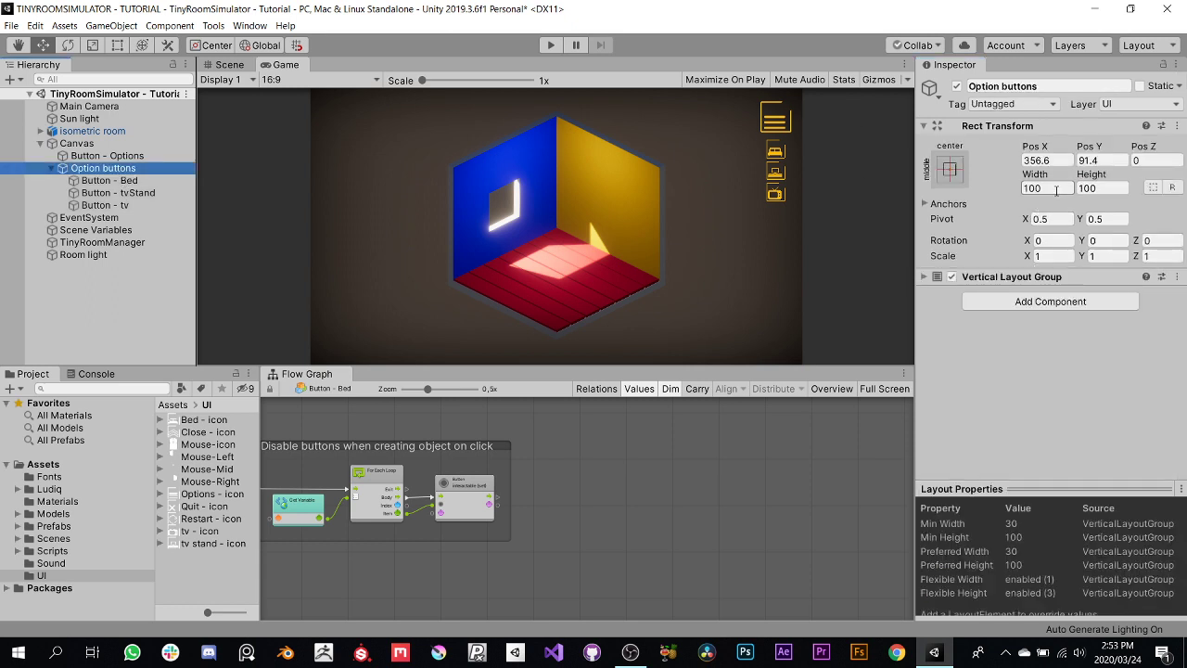
click(1046, 188)
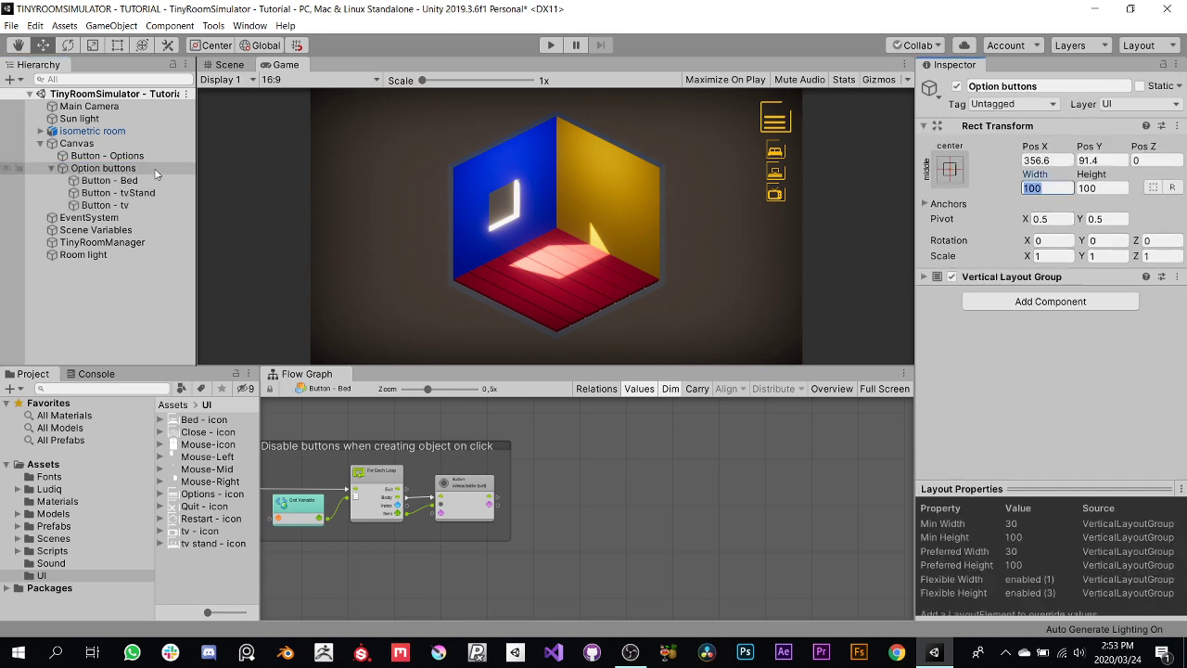
click(128, 156)
click(1046, 189)
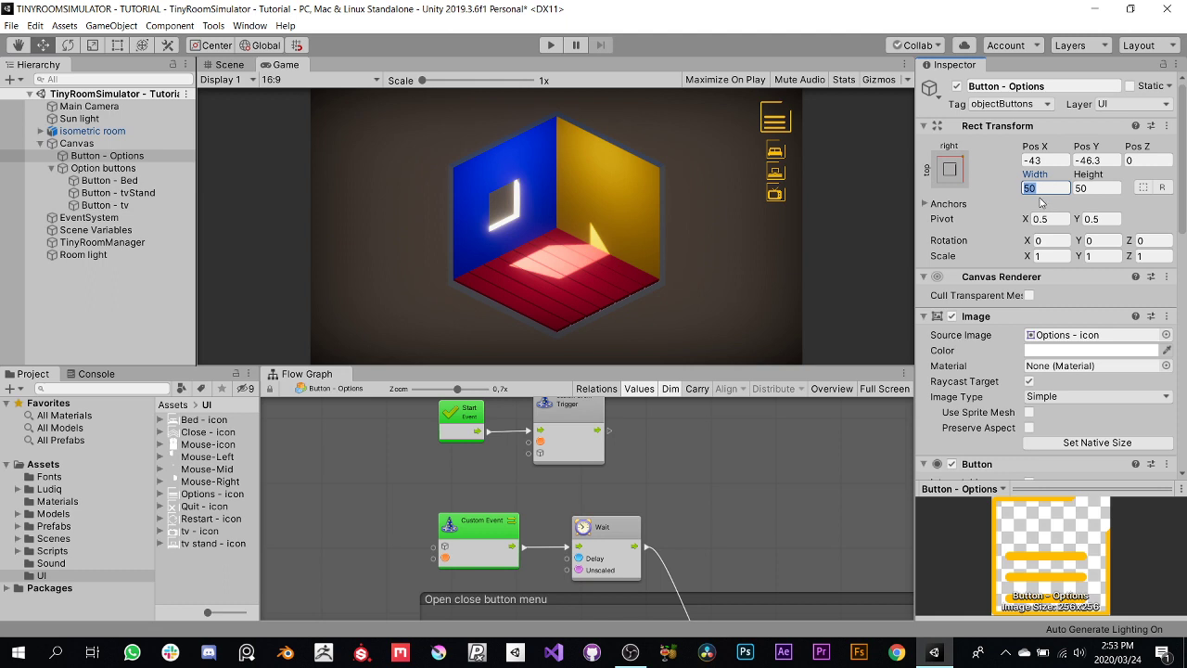
text(40)
key(Tab)
text(40)
key(Return)
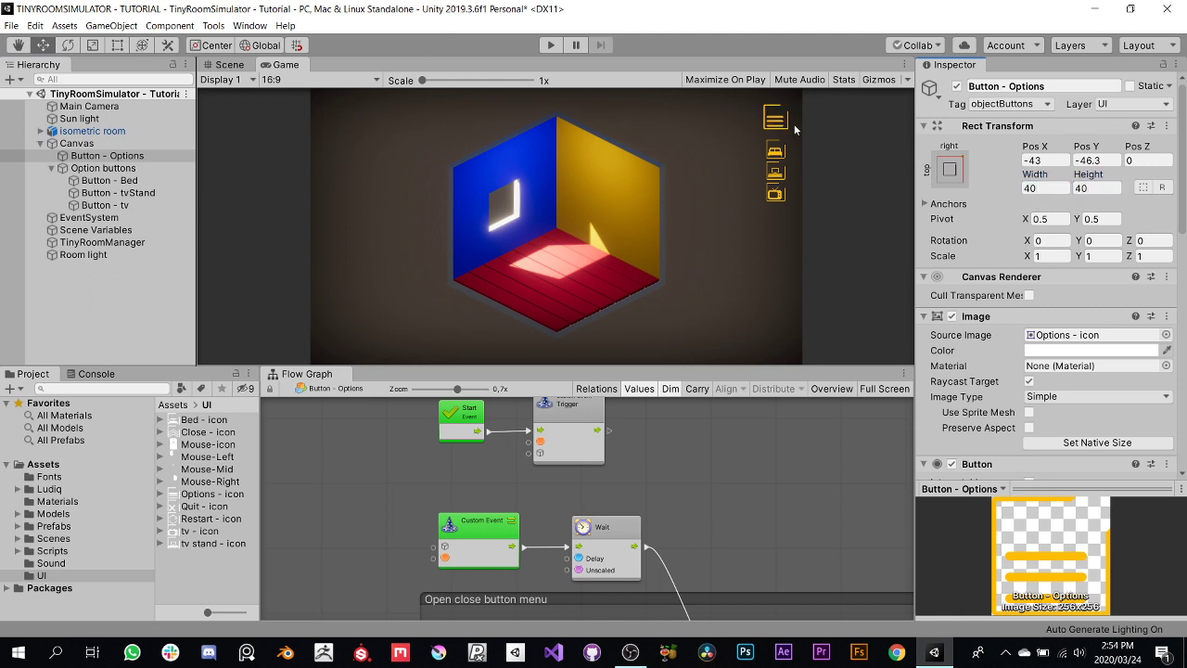
- In the Scene view, move the Option buttons group up to about Pos Y 99, closer beneath Button - Options
click(230, 64)
click(97, 168)
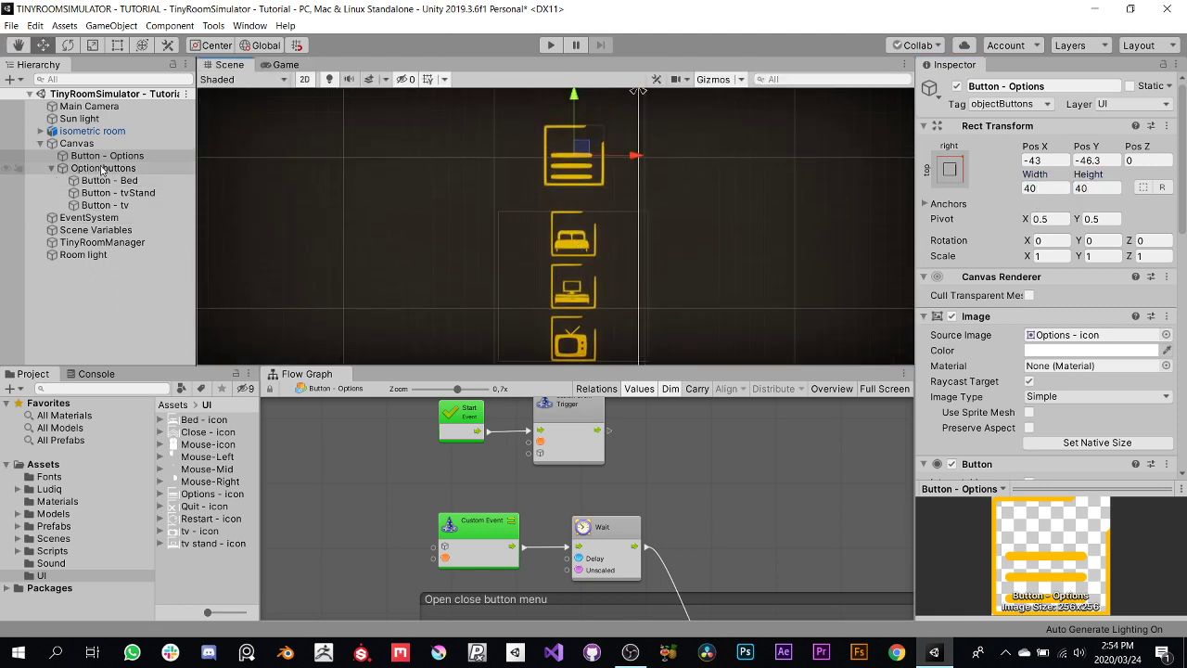
drag(575, 247, 575, 233)
scroll(573, 250, down, 3)
scroll(573, 251, down, 2)
middle_drag(650, 251, 718, 229)
middle_drag(570, 135, 765, 116)
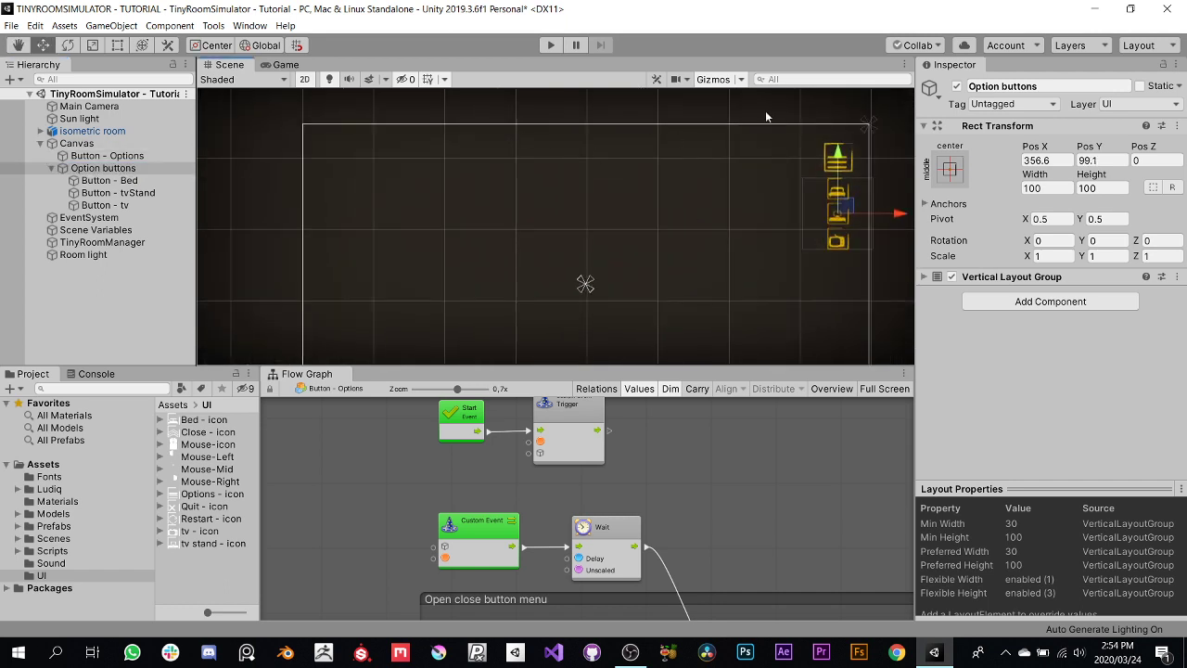
middle_drag(838, 155, 727, 166)
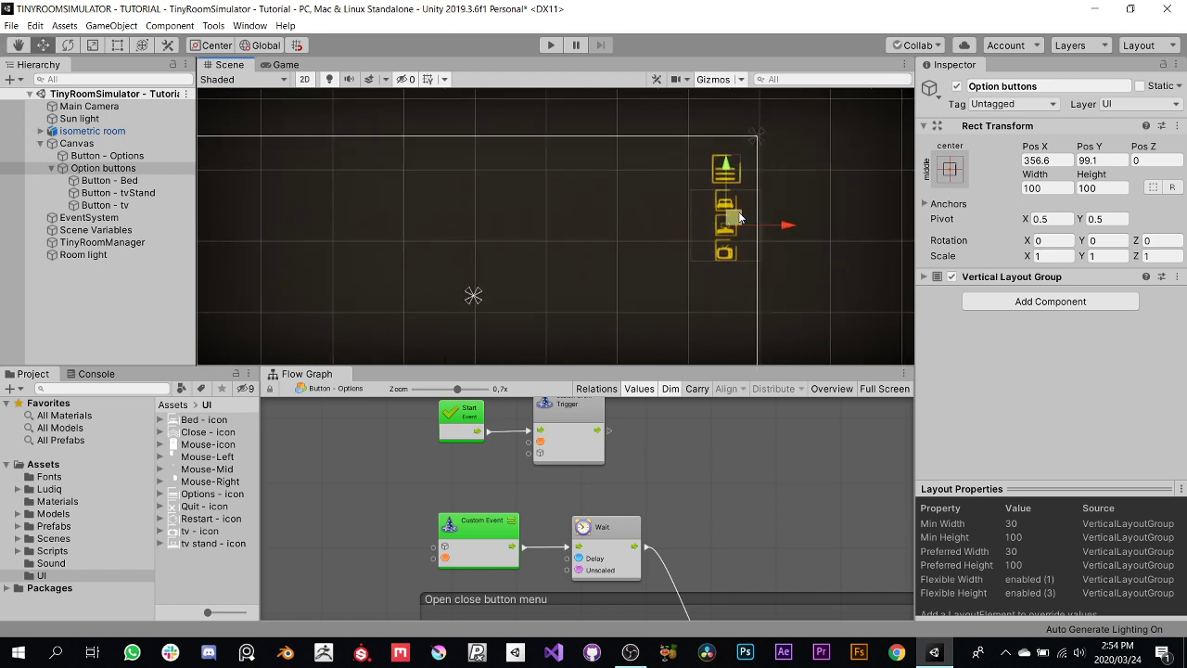
- Disable the Vertical Layout Group on Option buttons and try to add a Horizontal Layout Group alongside it
click(950, 276)
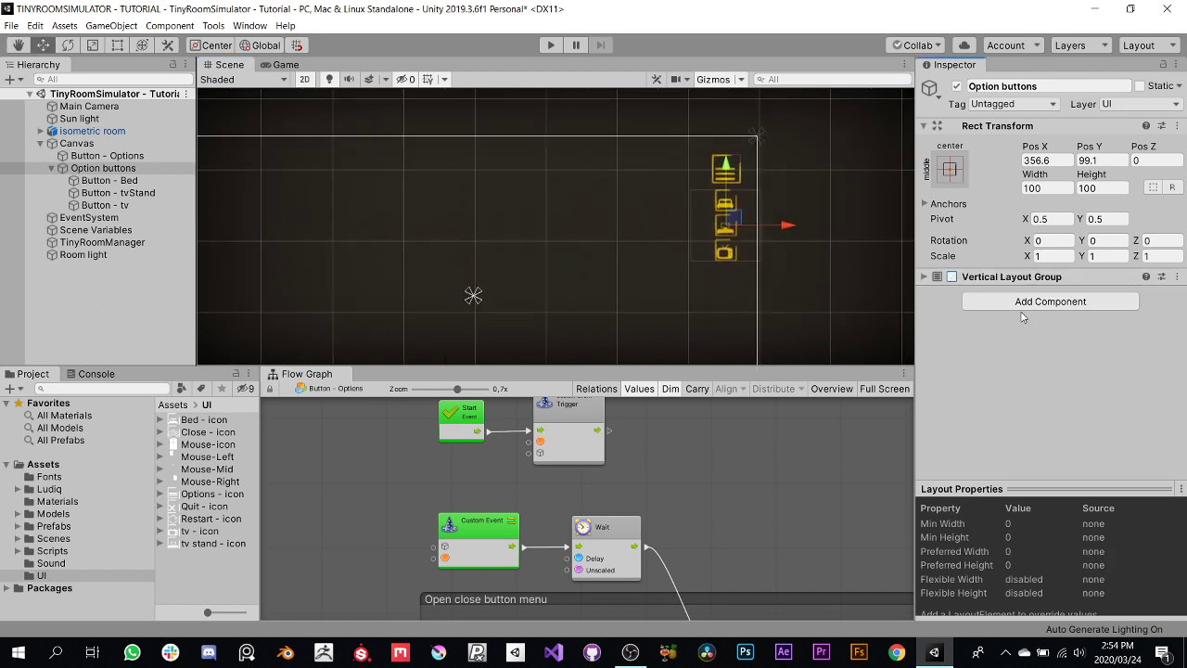
click(1020, 302)
text(hori)
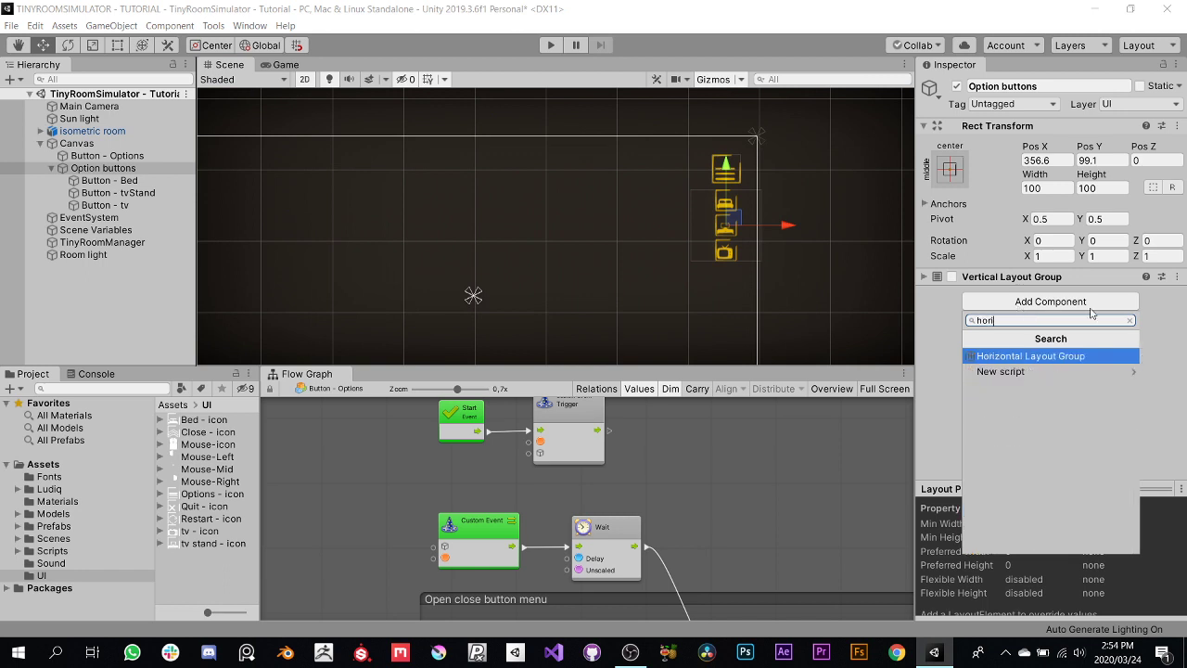
click(1051, 357)
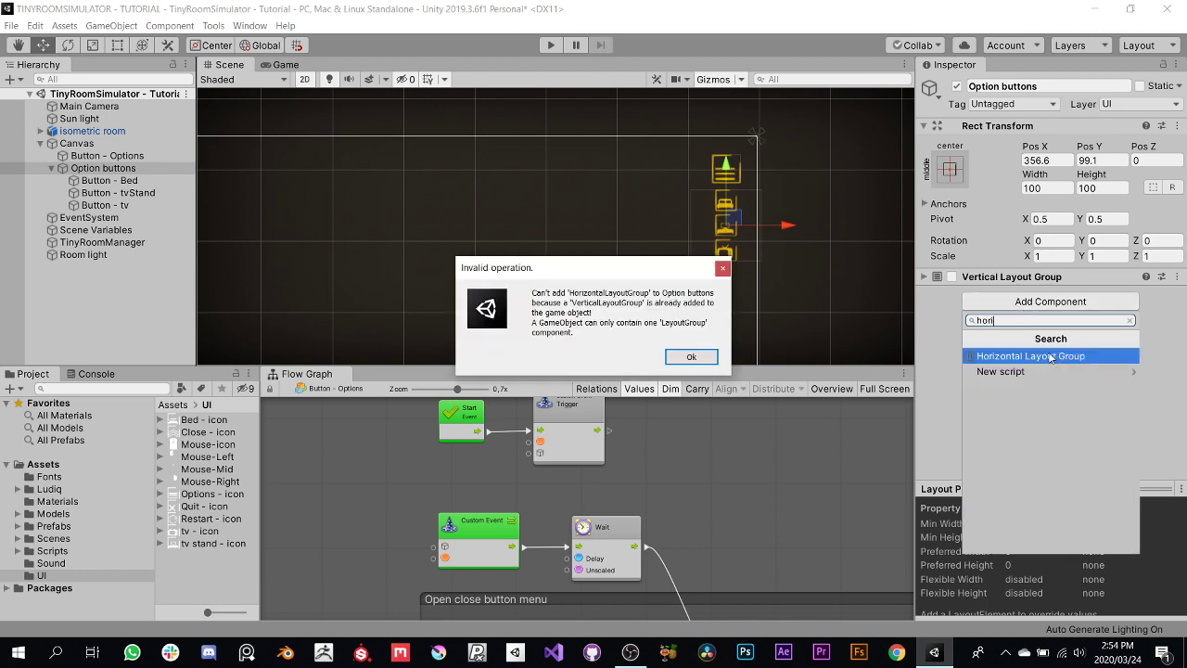
click(689, 358)
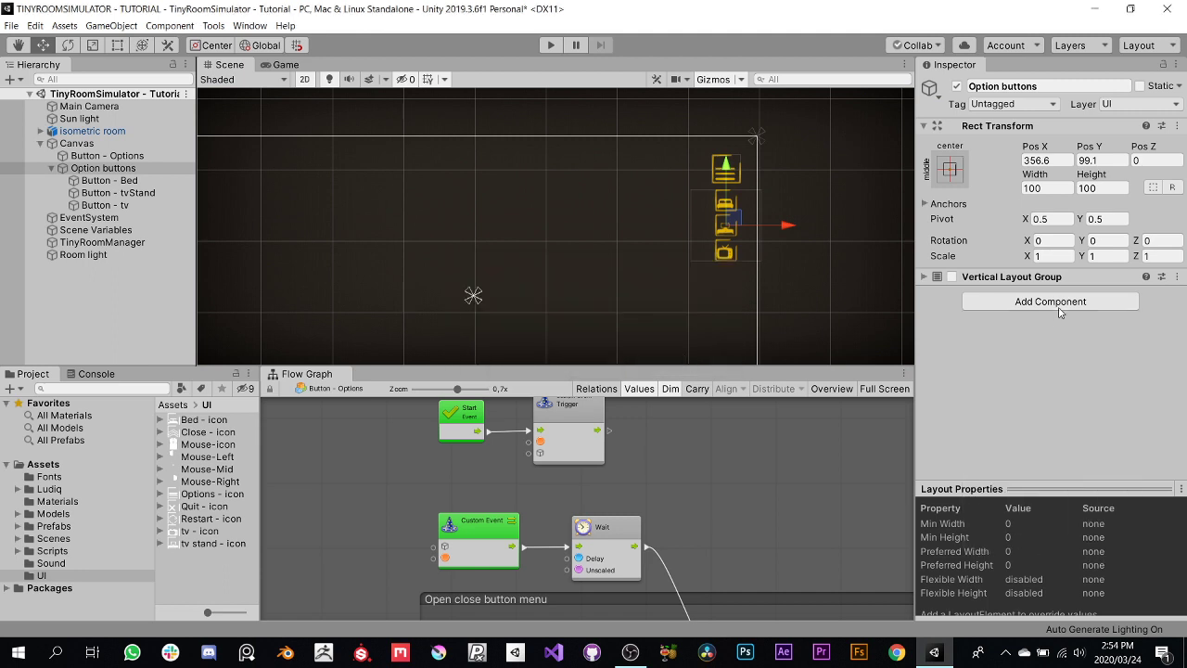
- Remove the Vertical Layout Group from Option buttons and add a Horizontal Layout Group instead
right_click(1149, 278)
click(1074, 331)
click(1007, 285)
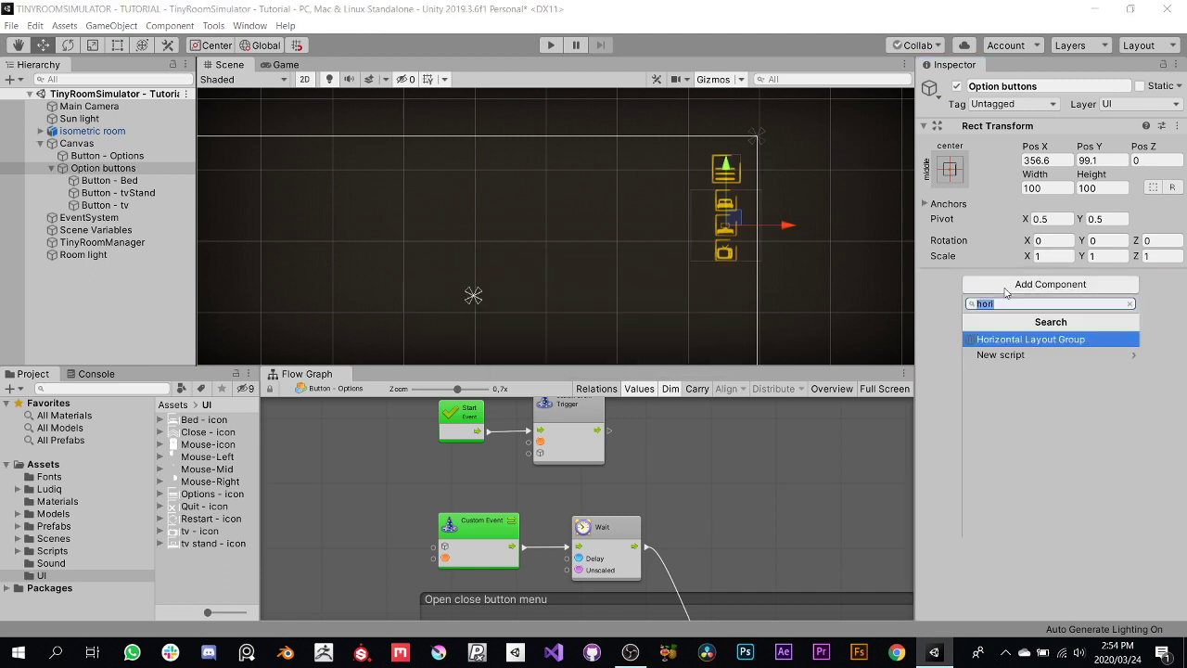
click(1016, 343)
- Move the Option buttons group beside Button - Options, to about Pos X 284 and Pos Y 141
scroll(697, 206, up, 3)
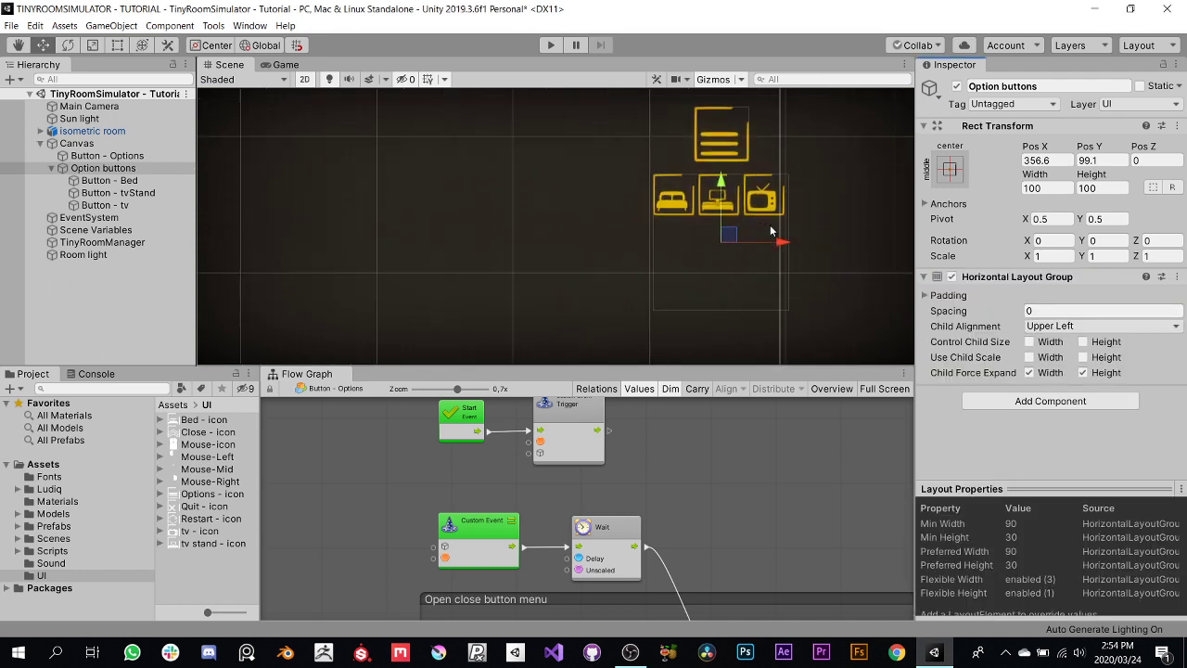
drag(742, 240, 626, 154)
scroll(628, 162, down, 2)
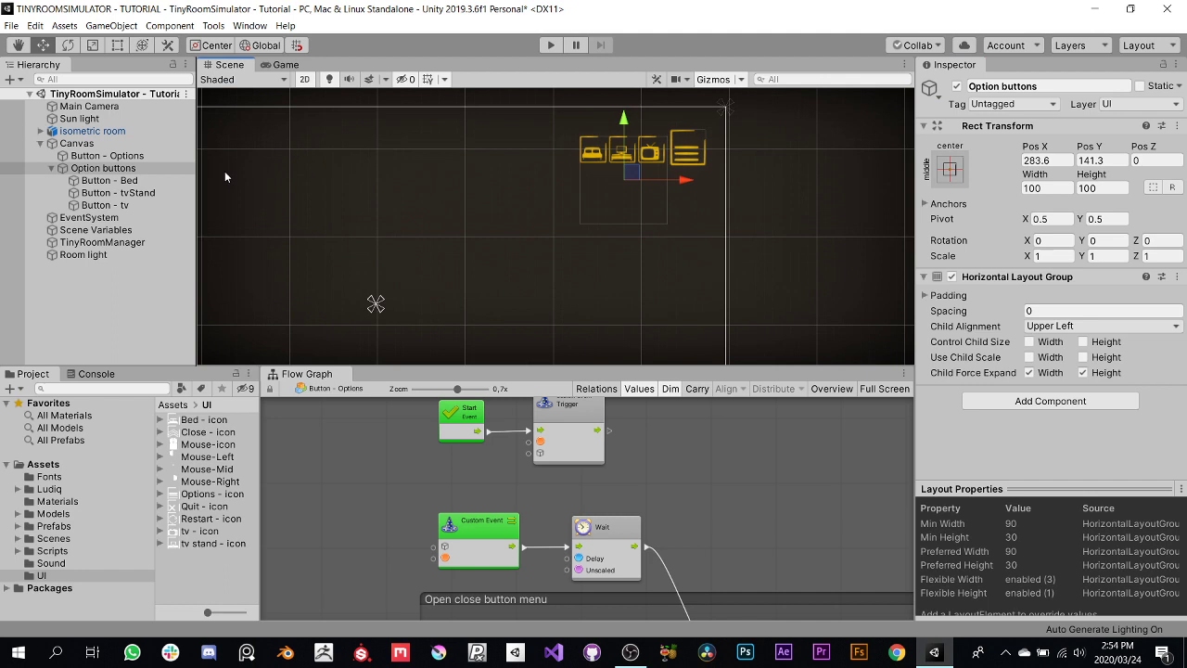
- Duplicate Button - tv six times inside Option buttons to test the horizontal layout
click(111, 205)
key(ctrl+d)
key(ctrl+d)
key(ctrl+d)
key(ctrl+d)
key(ctrl+d)
key(ctrl+d)
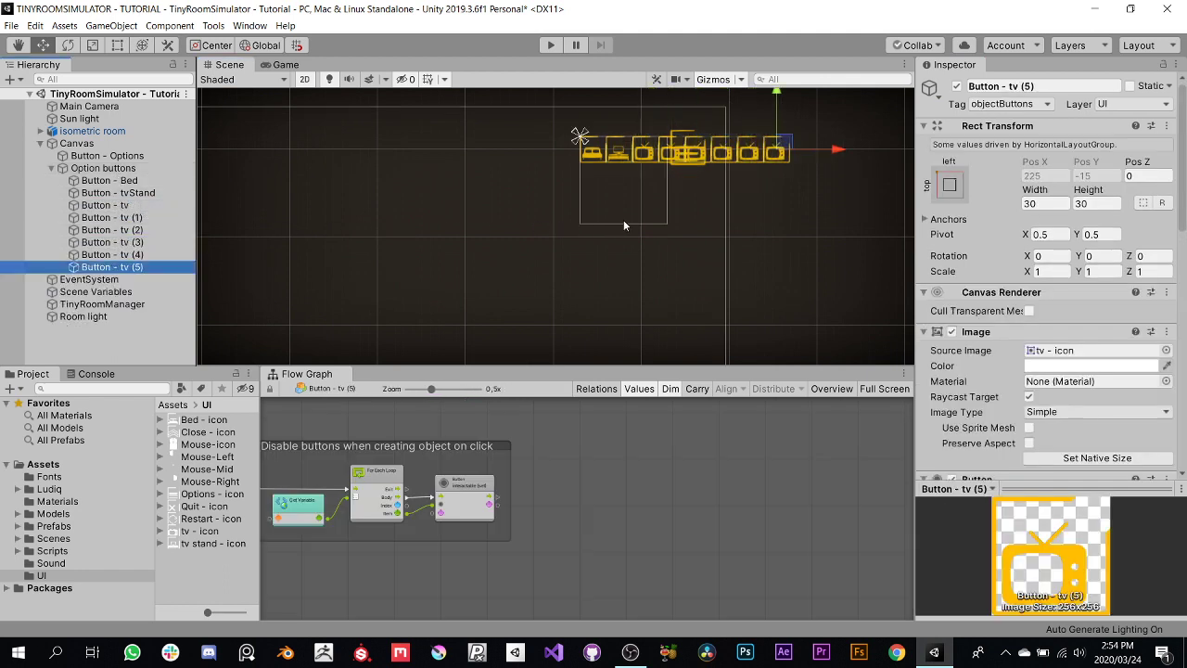
- Move the whole Option buttons row left to about Pos X 92, clear of Button - Options
drag(853, 153, 691, 164)
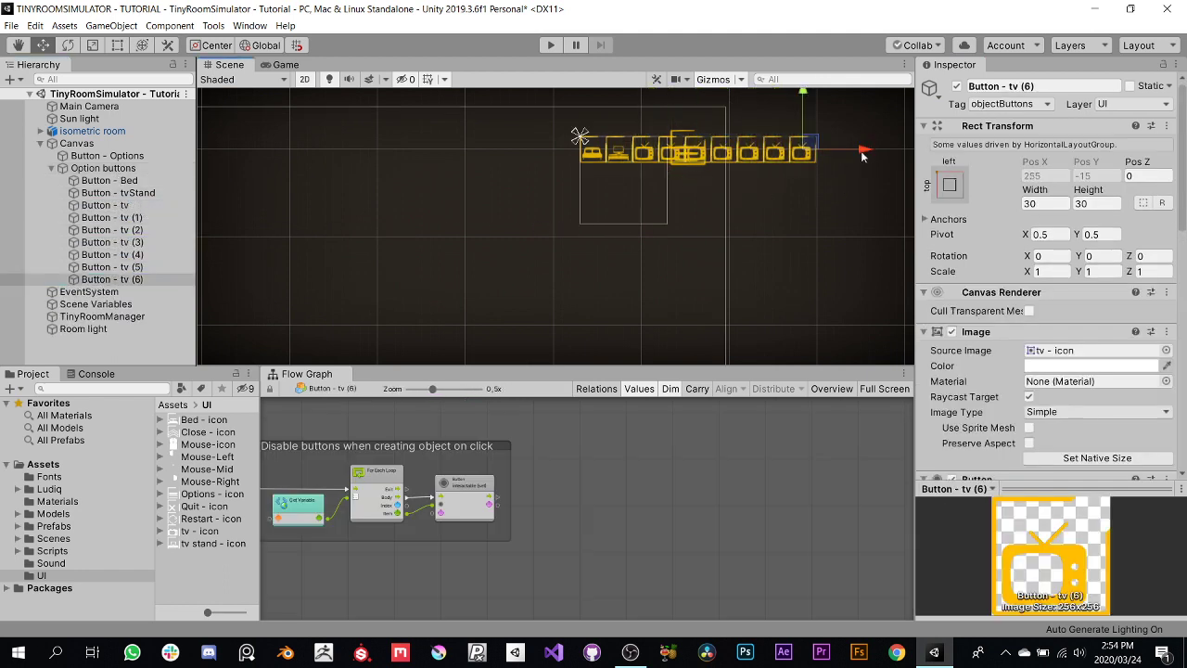
click(102, 168)
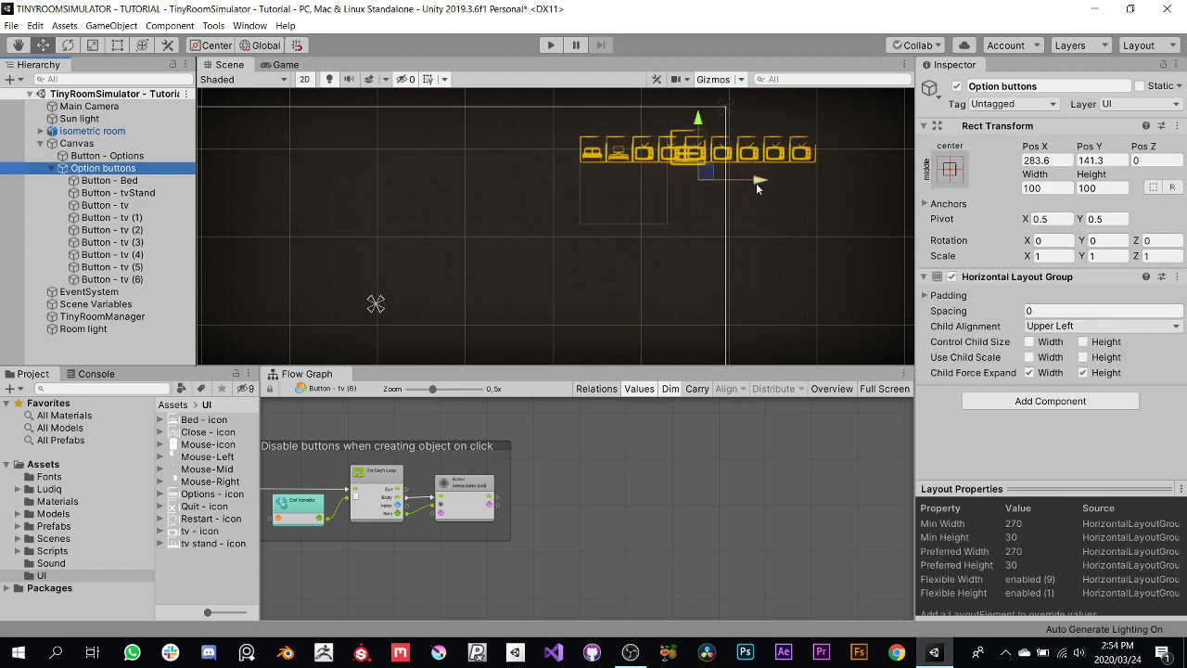
drag(756, 183, 594, 182)
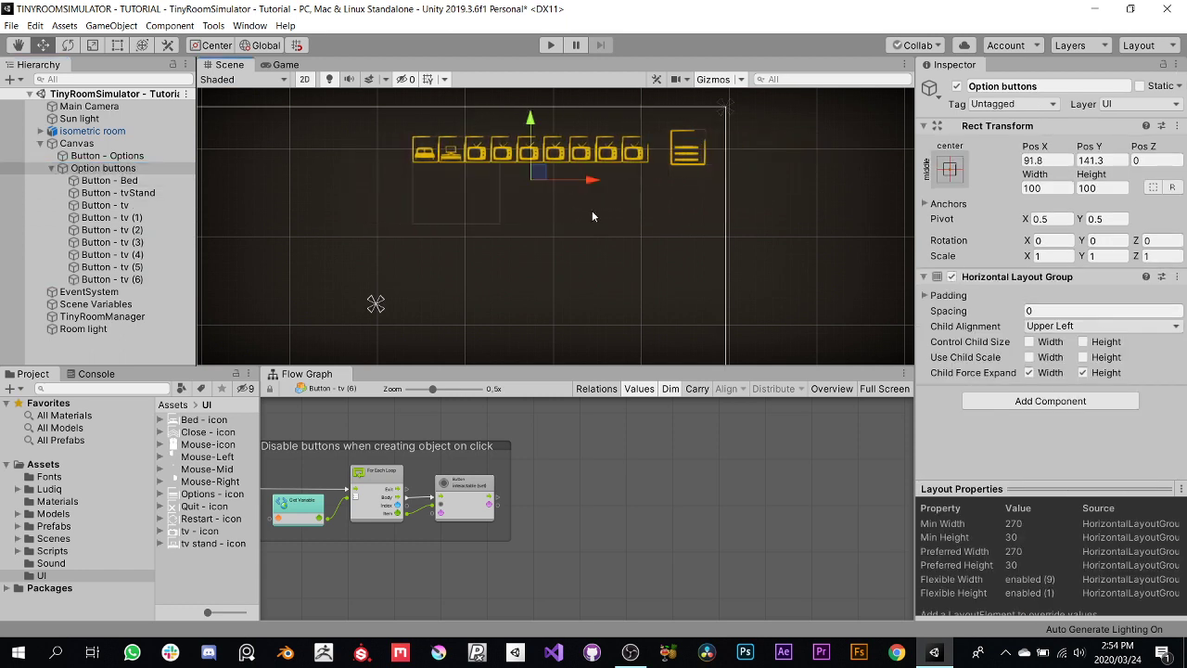
- Switch the Horizontal Layout Group's child alignment between Upper Right and Upper Left, finishing on Upper Right
click(1155, 326)
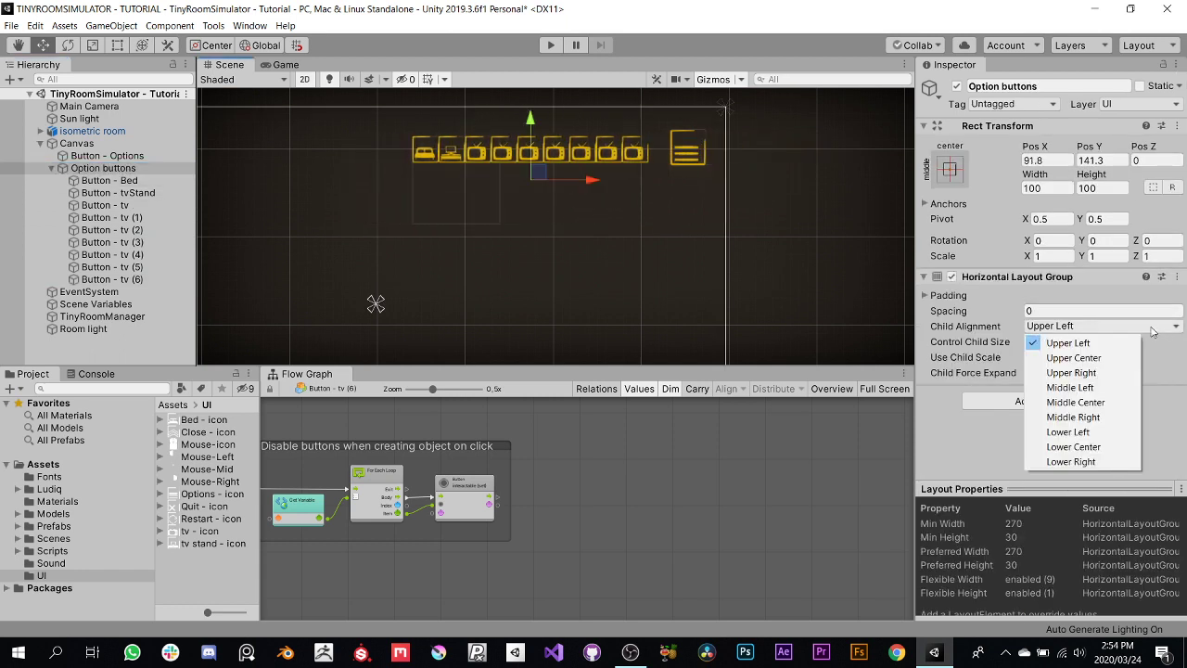
click(1113, 372)
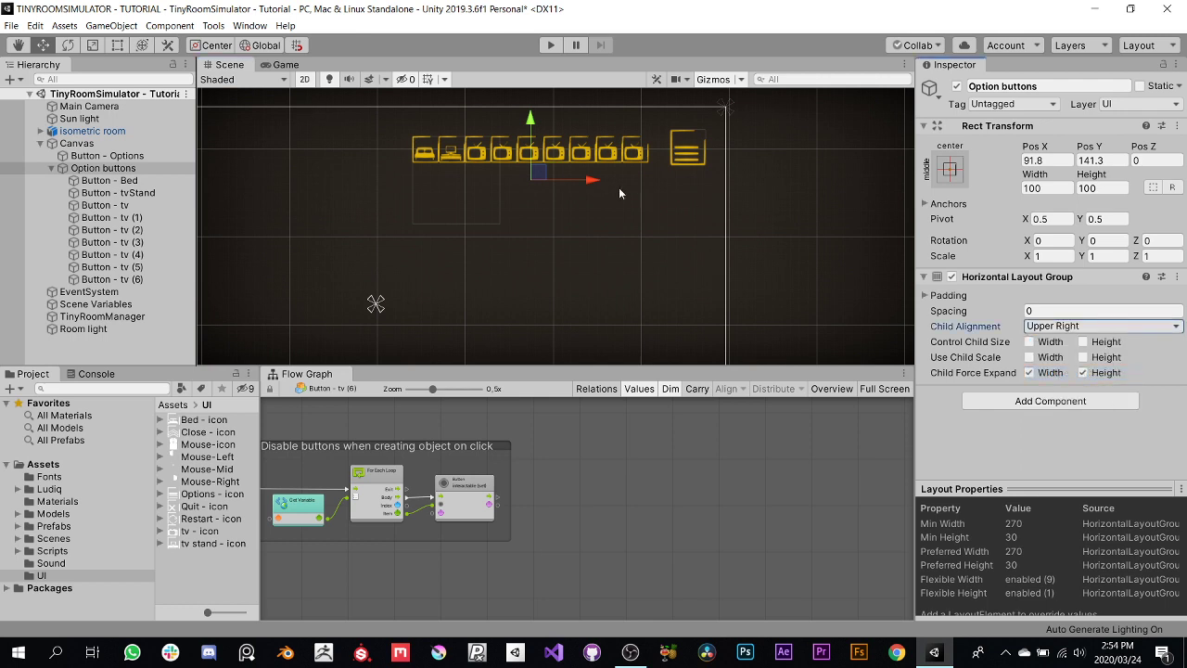
click(1071, 327)
click(1066, 342)
click(1083, 330)
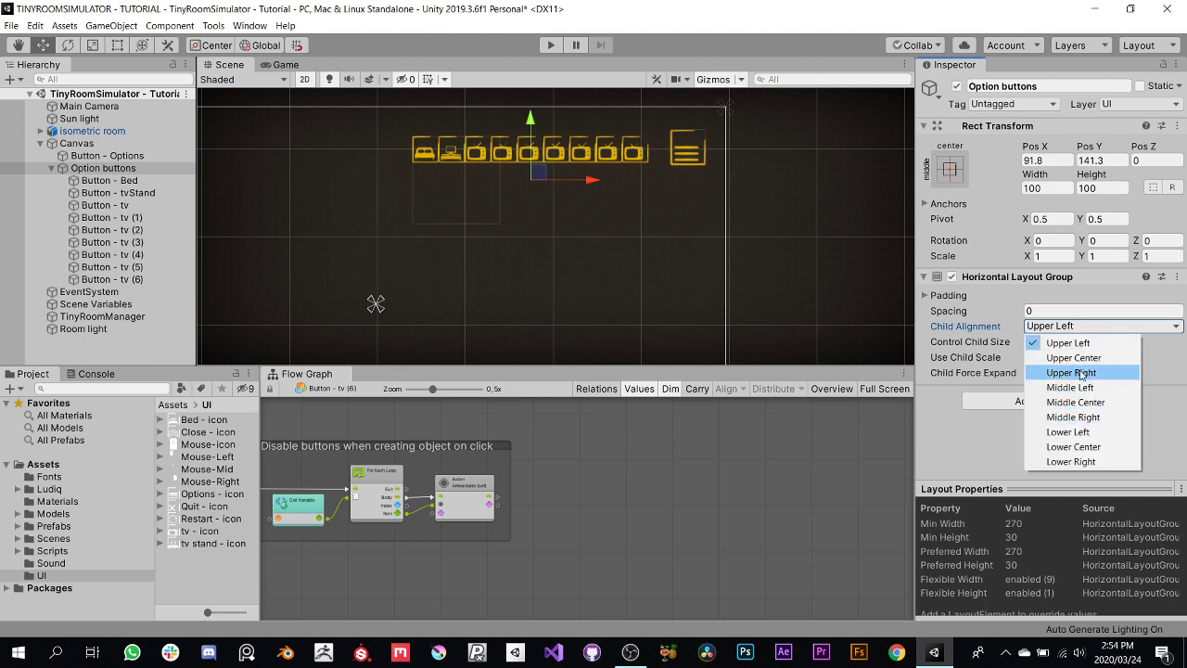
click(1071, 372)
- Try duplicating Button - Bed at the end of the horizontal row, and undo the duplicate
click(125, 179)
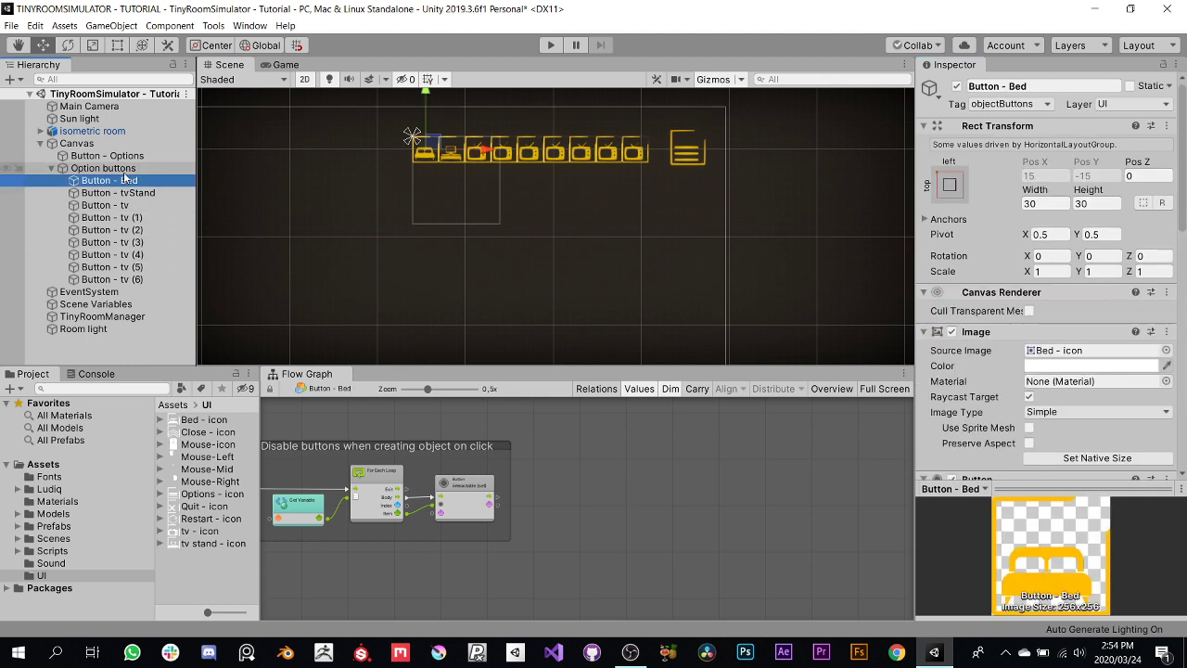
key(ctrl+d)
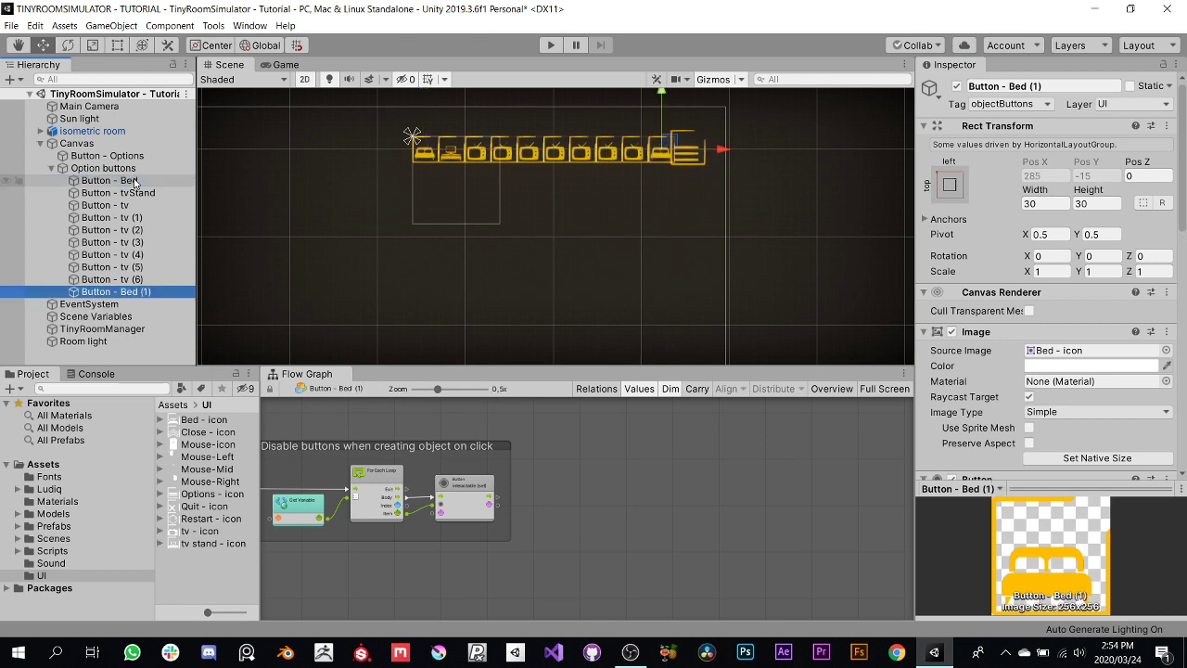
key(ctrl+z)
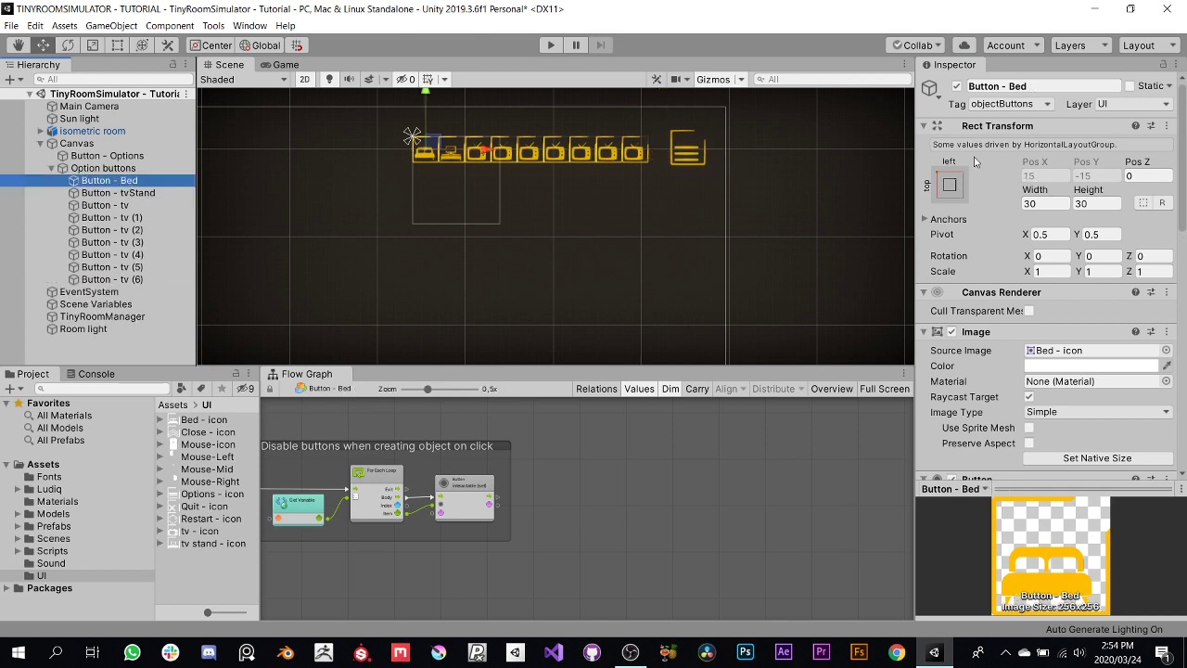
- Look at the anchor presets of Button - Bed and inspect the horizontal row of option buttons
click(952, 185)
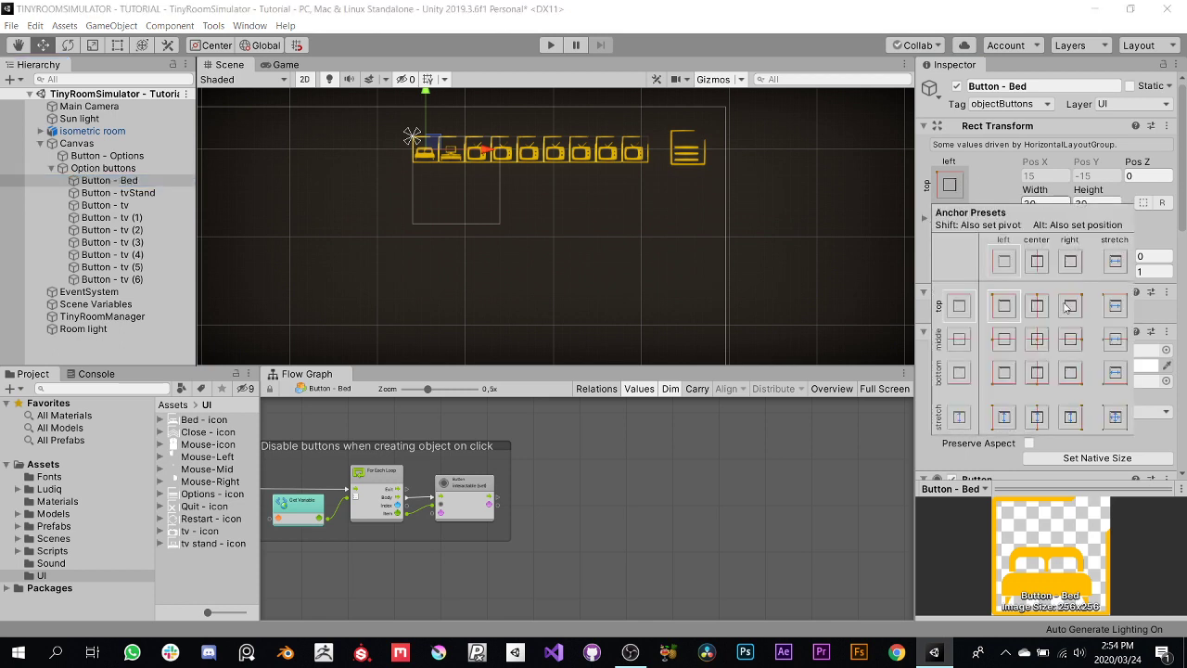
scroll(500, 165, down, 3)
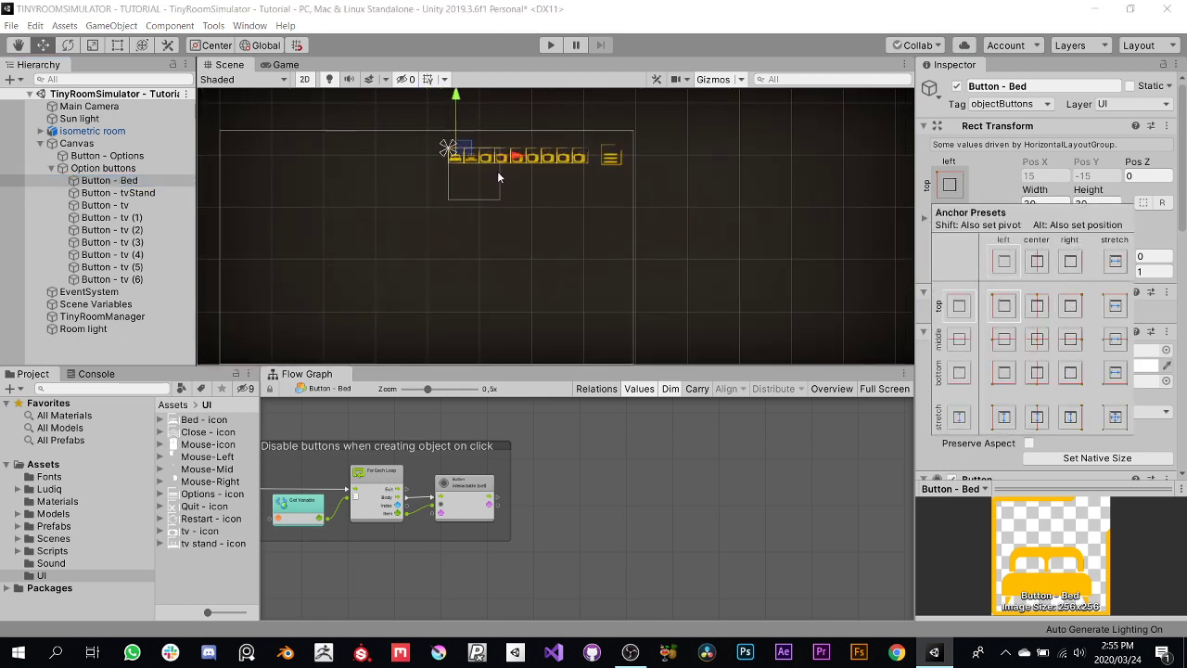
scroll(498, 174, up, 3)
click(463, 161)
scroll(475, 171, up, 3)
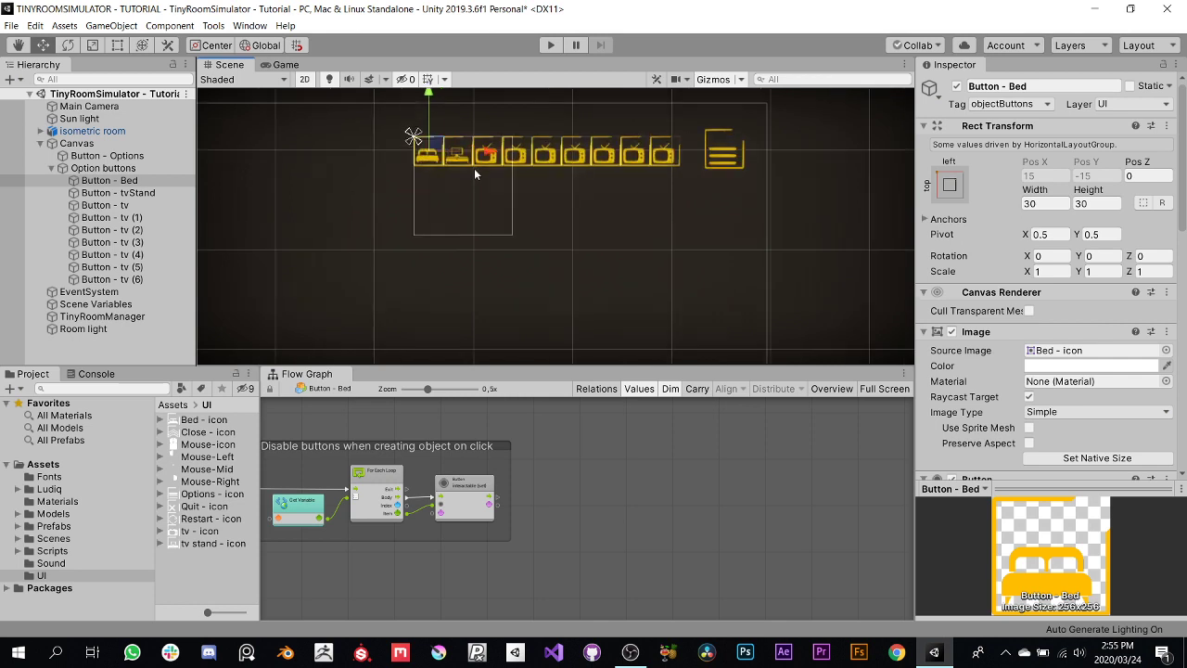
scroll(474, 173, up, 2)
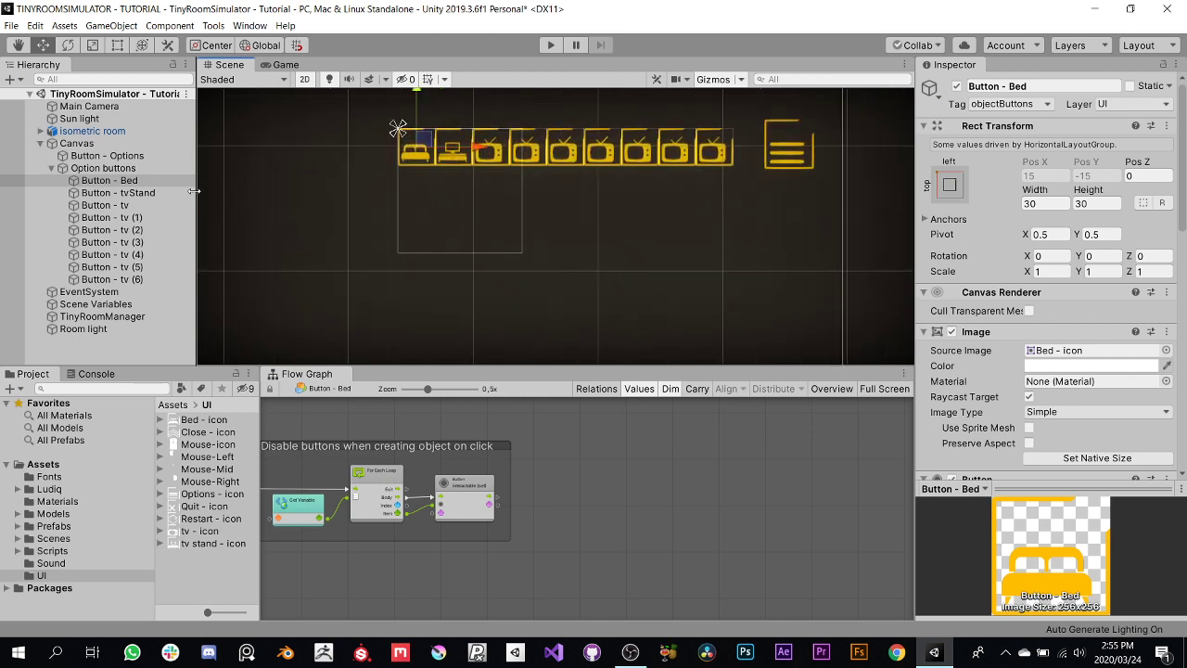
- Move the Option buttons row right to about Pos X 96 and run the game to test it
click(130, 168)
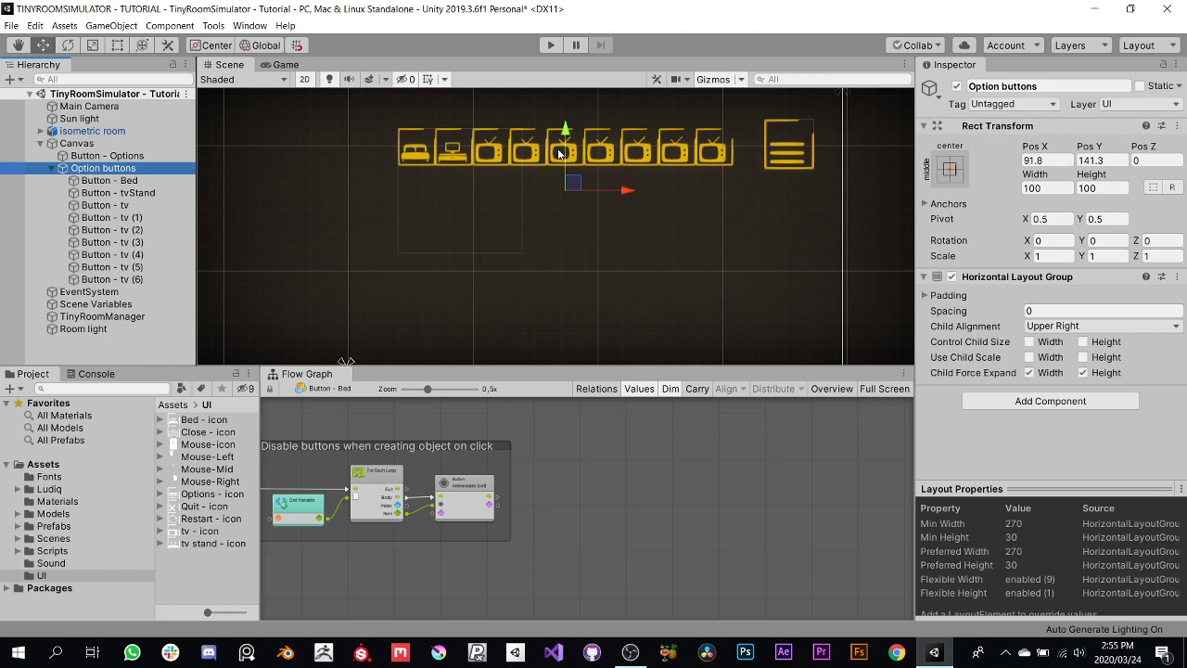
mouse_move(622, 194)
mouse_down()
mouse_move(606, 194)
mouse_move(635, 193)
mouse_up()
click(550, 46)
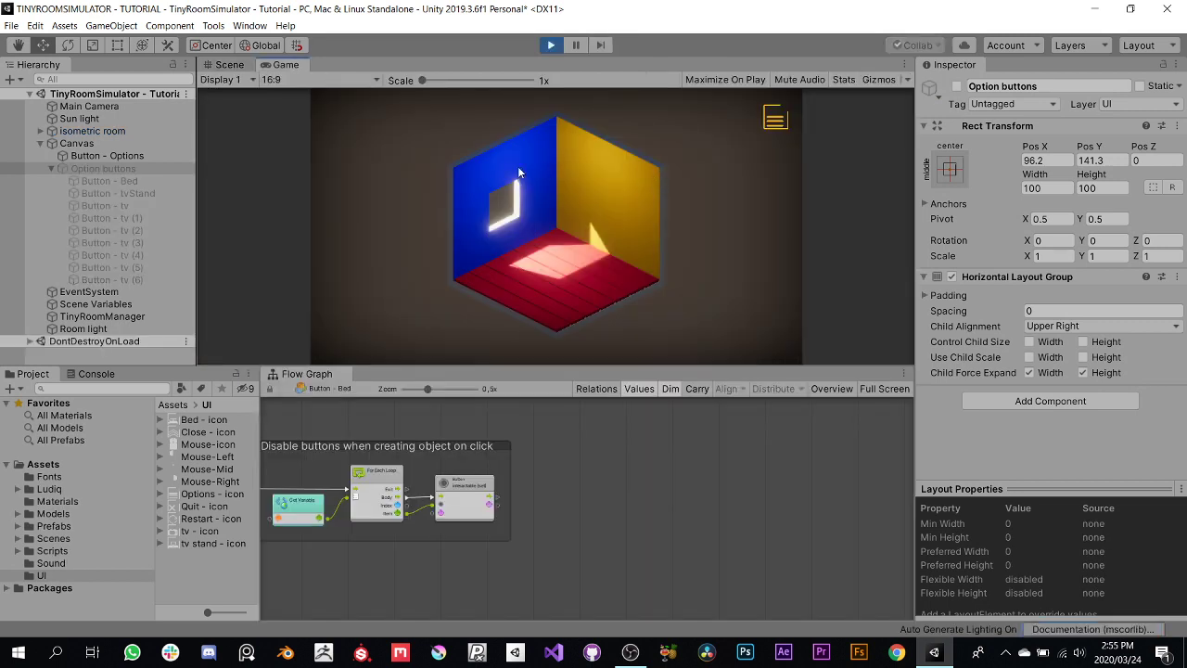
click(230, 65)
scroll(479, 157, down, 2)
scroll(479, 157, up, 4)
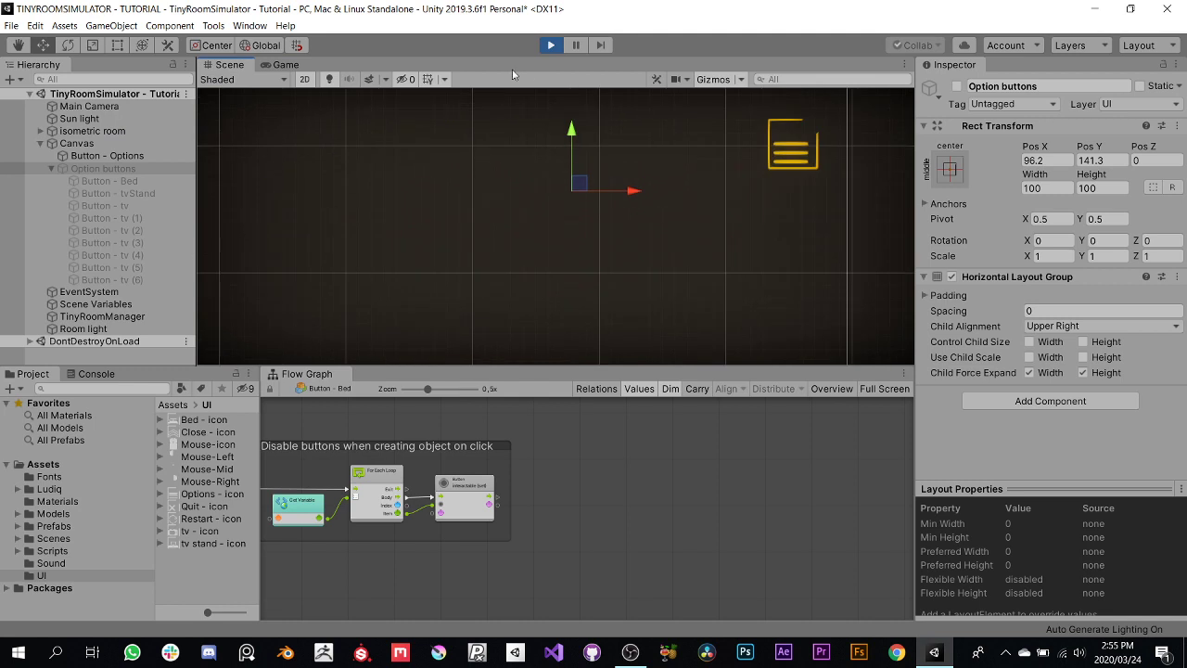
- Open the options menu in the running game and place a bed in the room
click(286, 66)
click(777, 124)
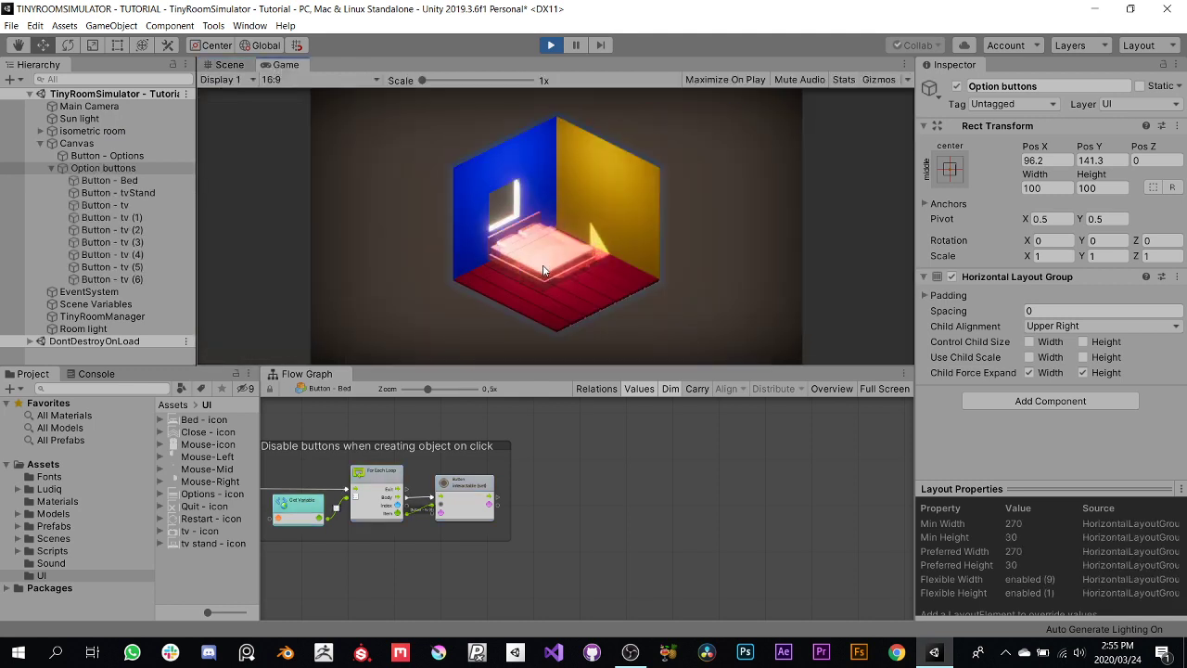
click(571, 278)
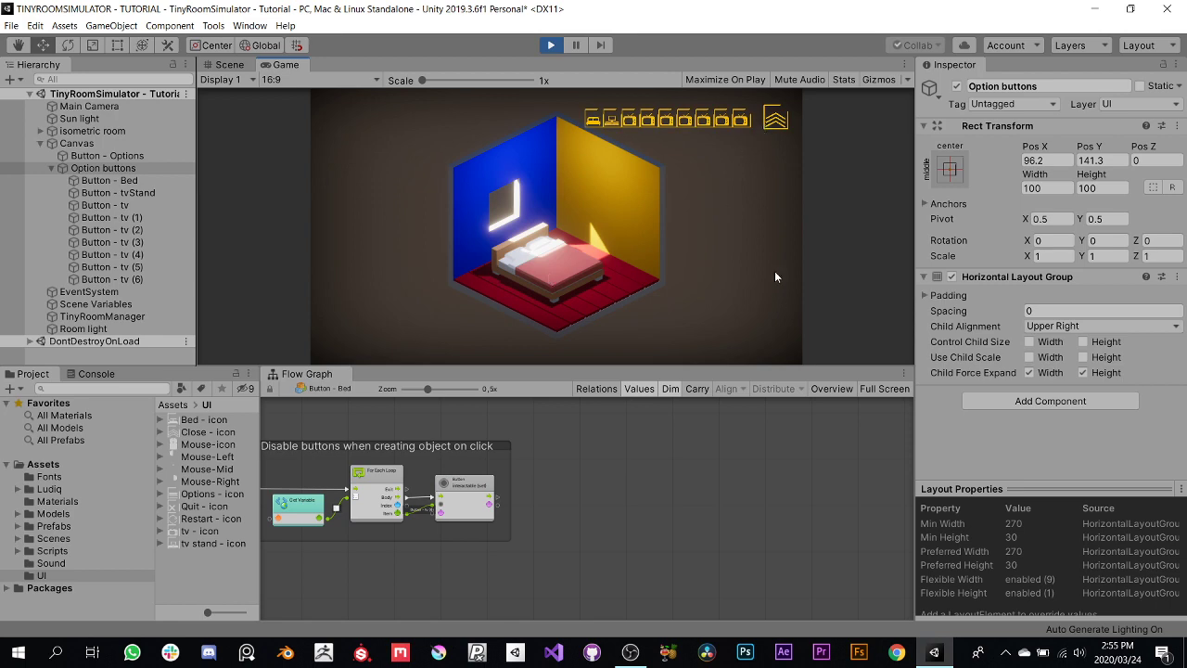
- Stop the game and undo the horizontal layout test, back to three option buttons in a vertical column without a layout group
click(551, 47)
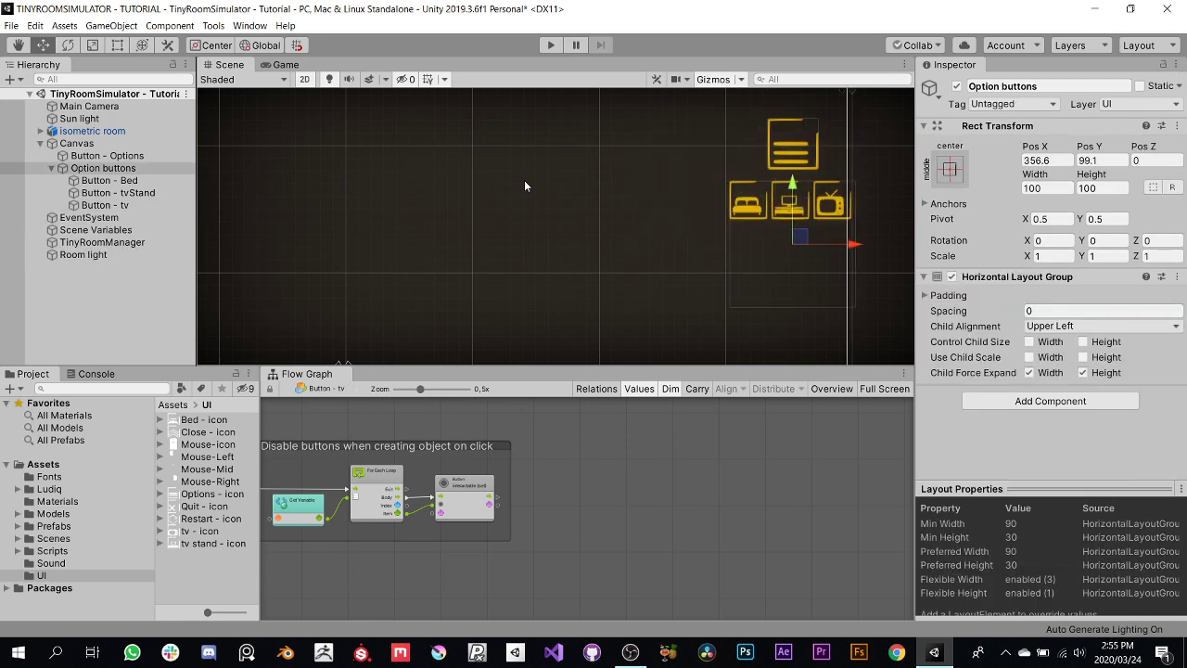
scroll(567, 200, down, 2)
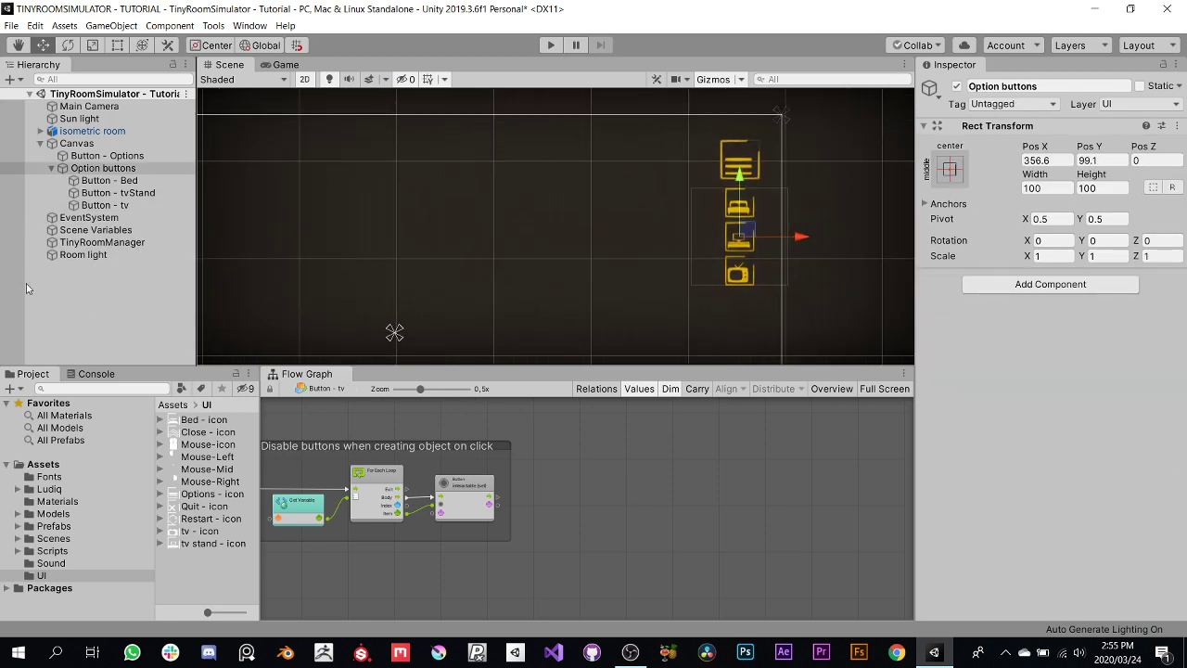
- Collapse Option buttons and Canvas in the object hierarchy and clear the selection
click(67, 278)
click(52, 168)
click(103, 171)
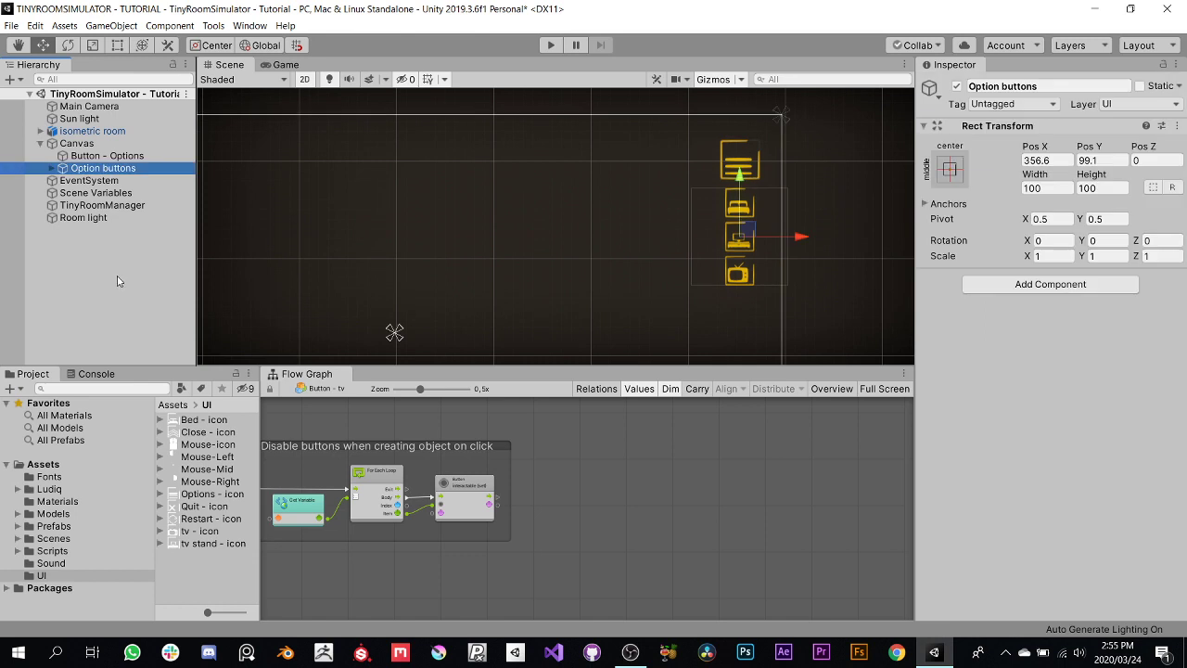
click(63, 288)
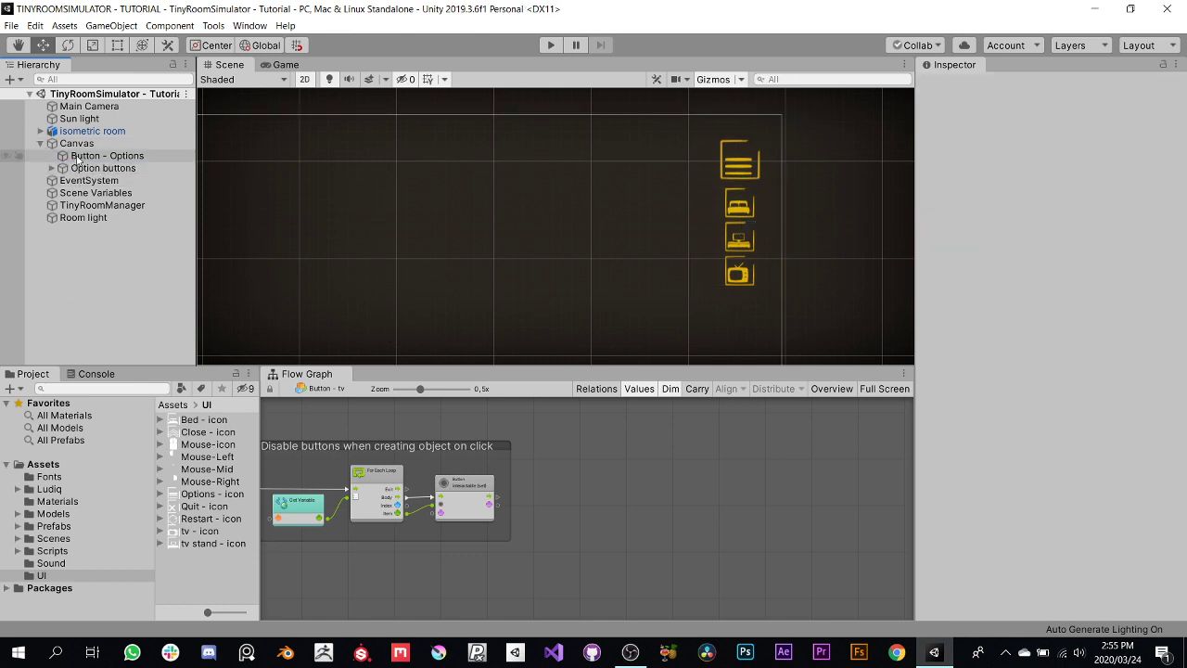
click(40, 142)
click(77, 143)
click(101, 285)
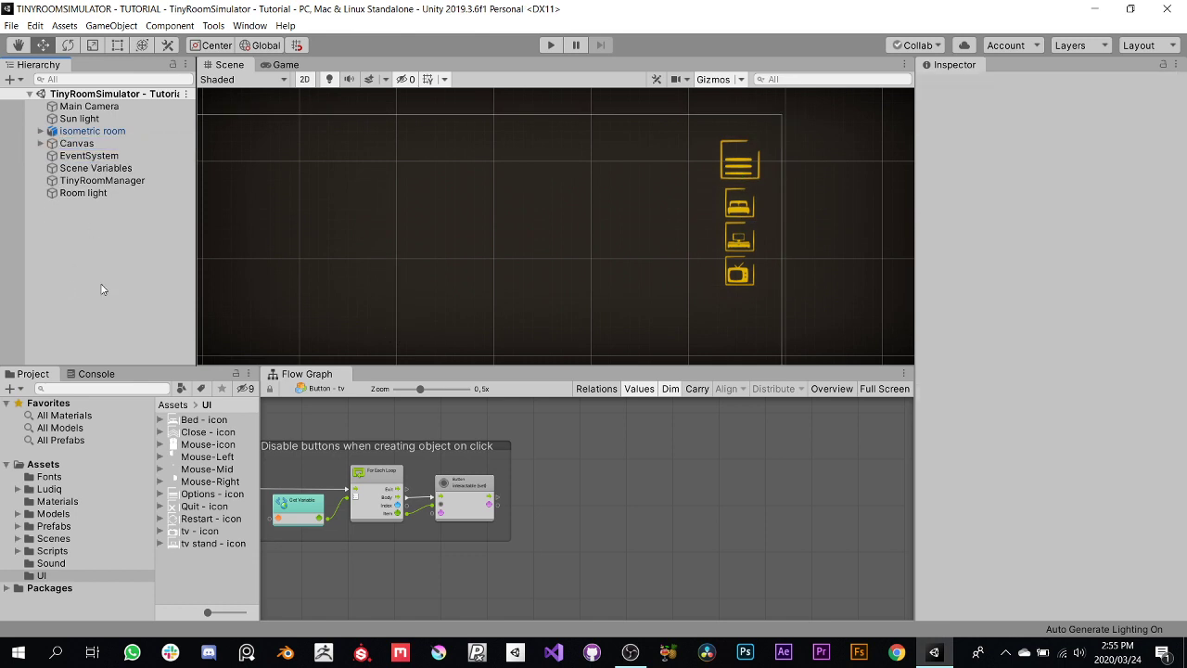
- Check the vertical button column against the whole canvas and in the game preview
scroll(652, 262, down, 10)
mouse_move(560, 245)
middle_down()
mouse_move(604, 127)
mouse_move(597, 194)
mouse_move(569, 254)
middle_up()
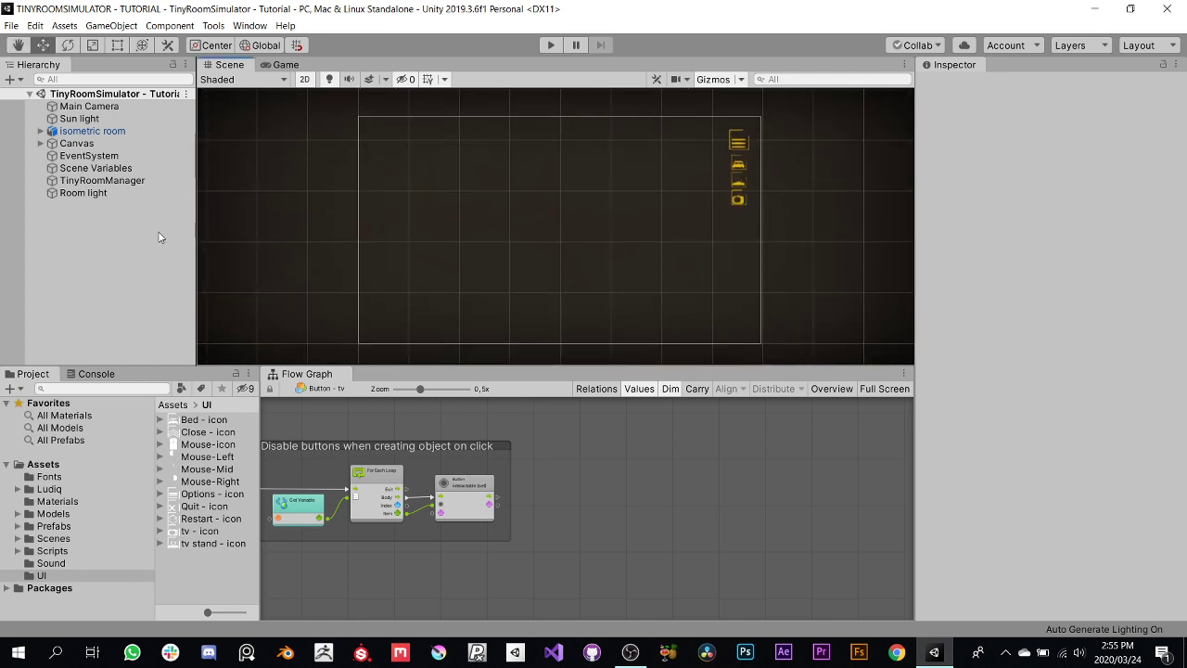
click(283, 65)
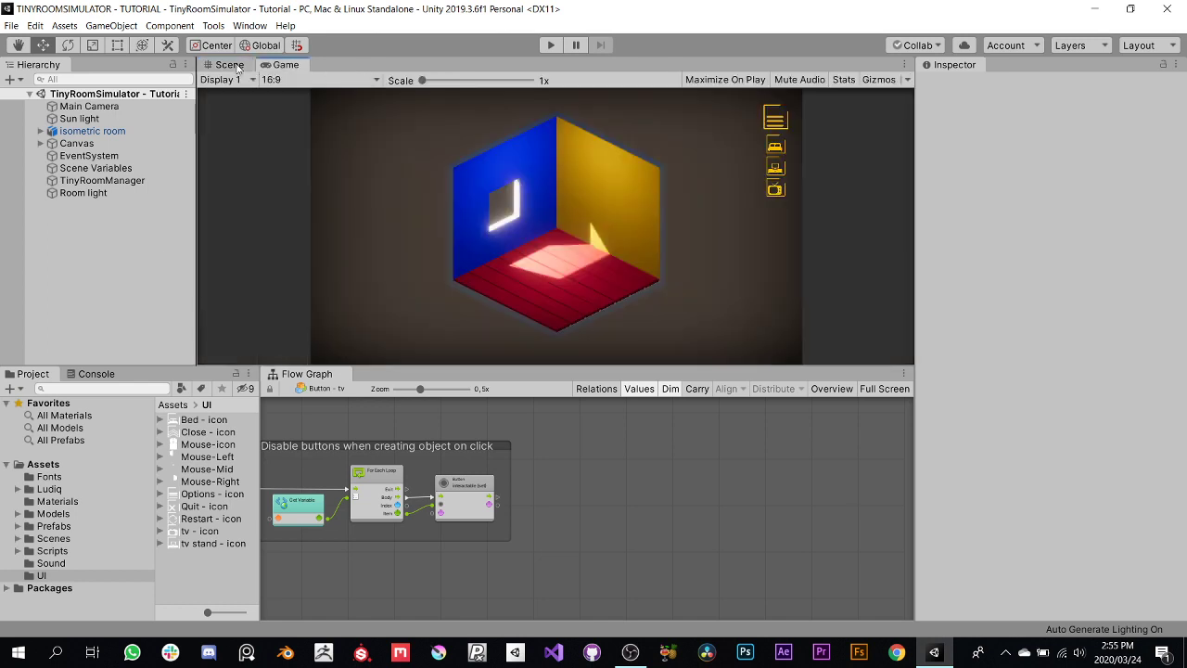
click(236, 67)
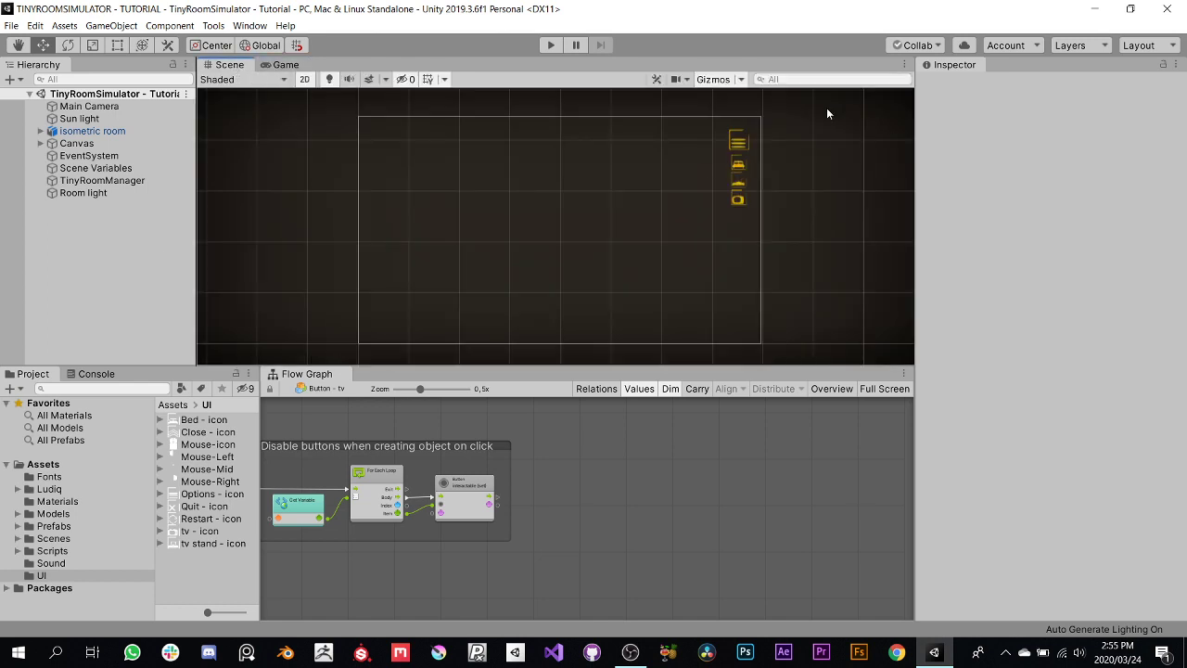
- Duplicate Button - Options twice, placing the copies in a row to its left at about Pos X -94 and -147
click(40, 144)
click(103, 156)
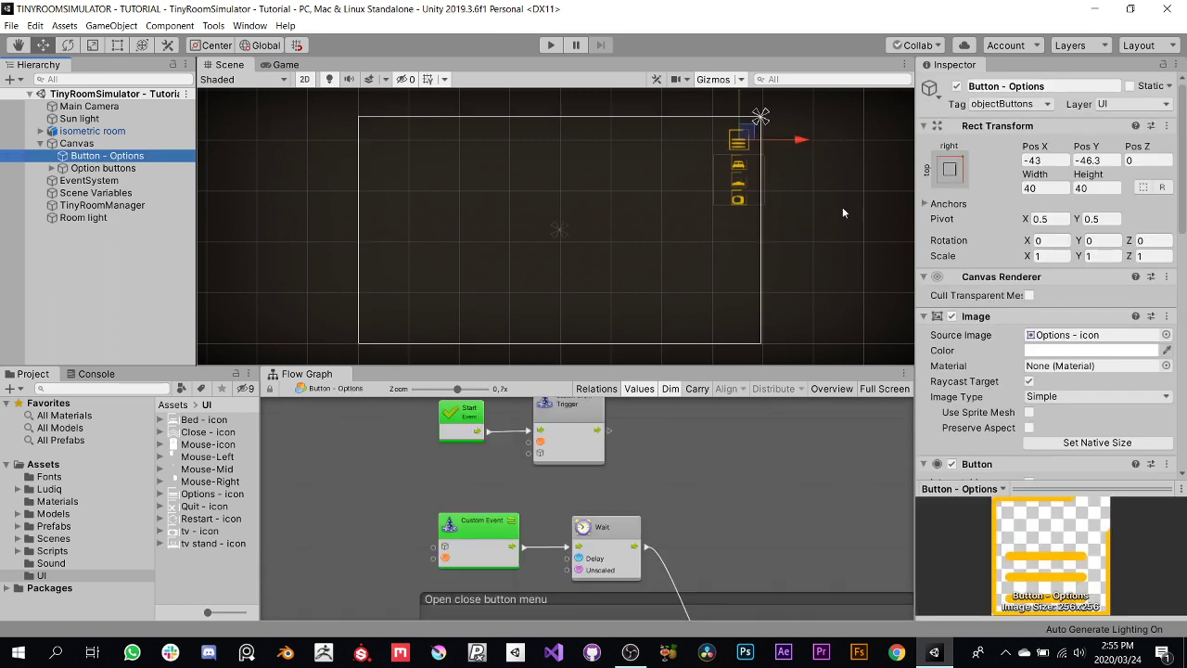
key(f)
scroll(603, 241, down, 10)
middle_drag(604, 241, 752, 213)
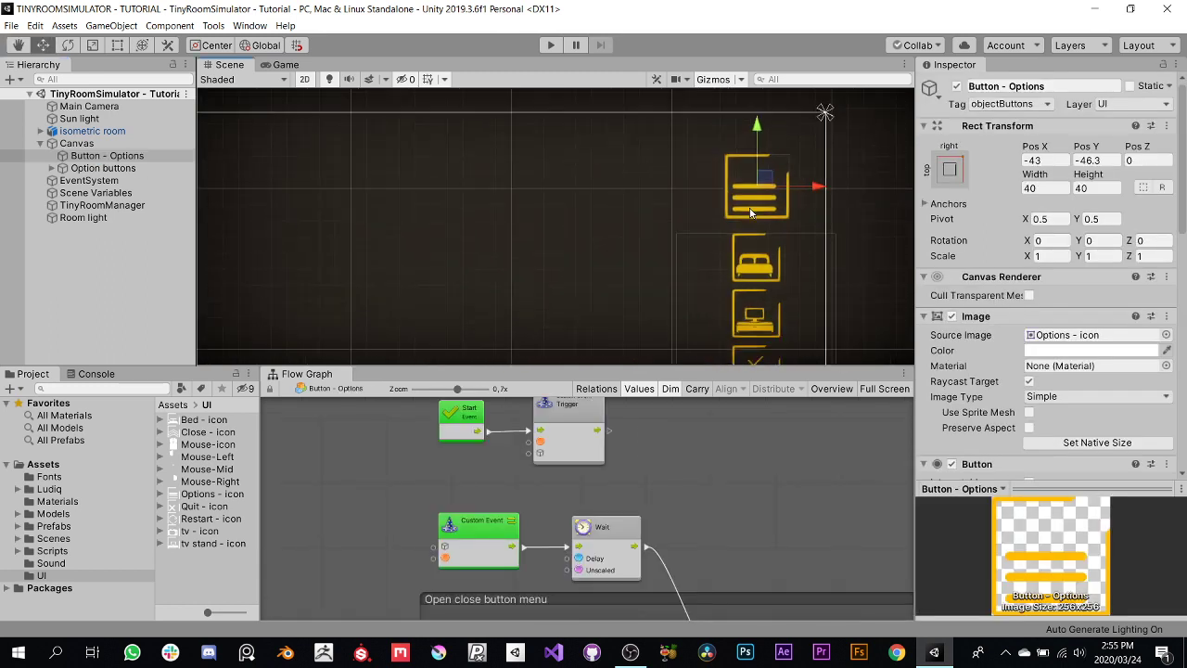
scroll(751, 213, down, 1)
key(ctrl+d)
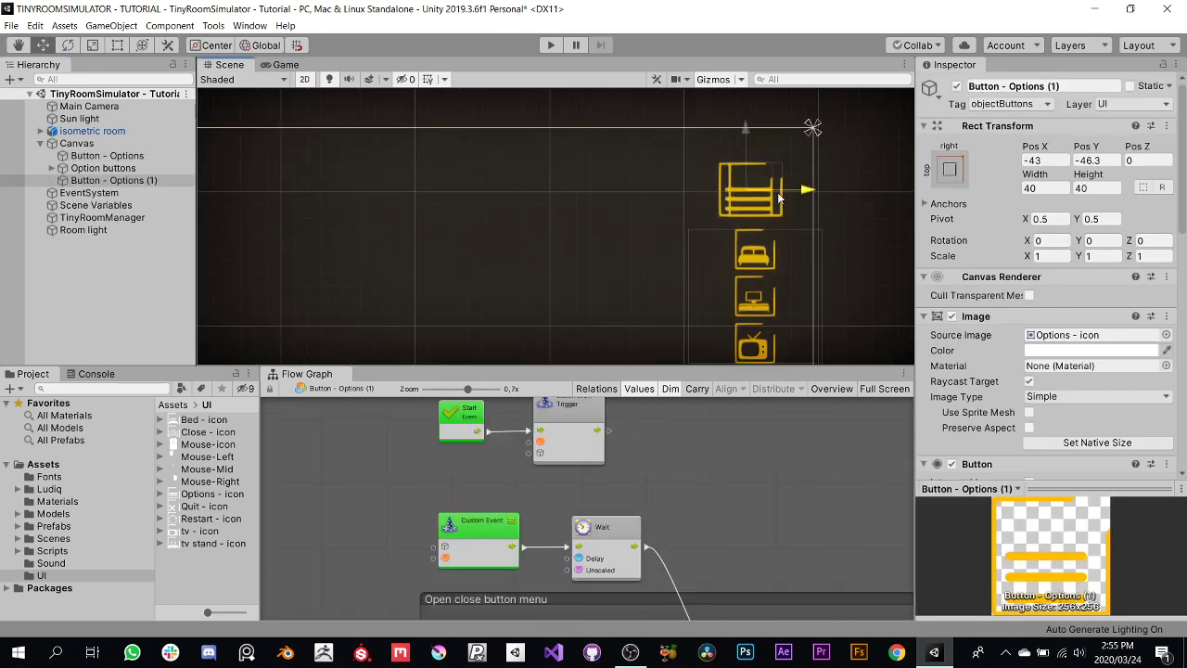
drag(779, 198, 681, 199)
key(ctrl+d)
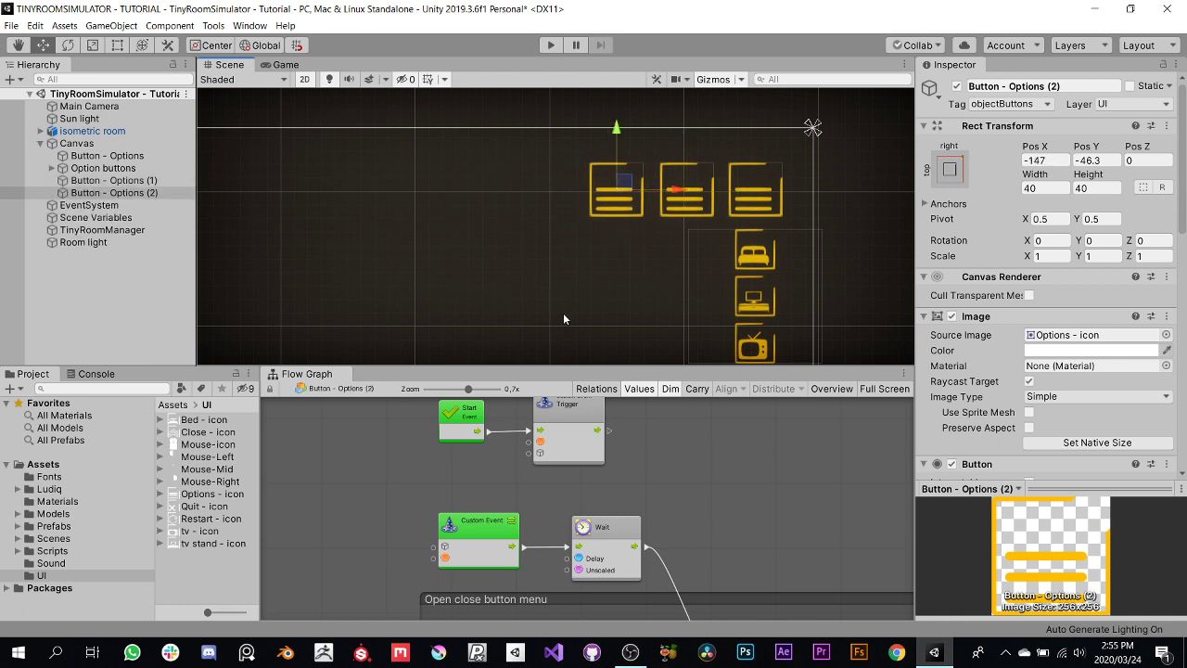
- Rename the middle copy, Button - Options (1), as Button - Restart
click(111, 180)
click(127, 181)
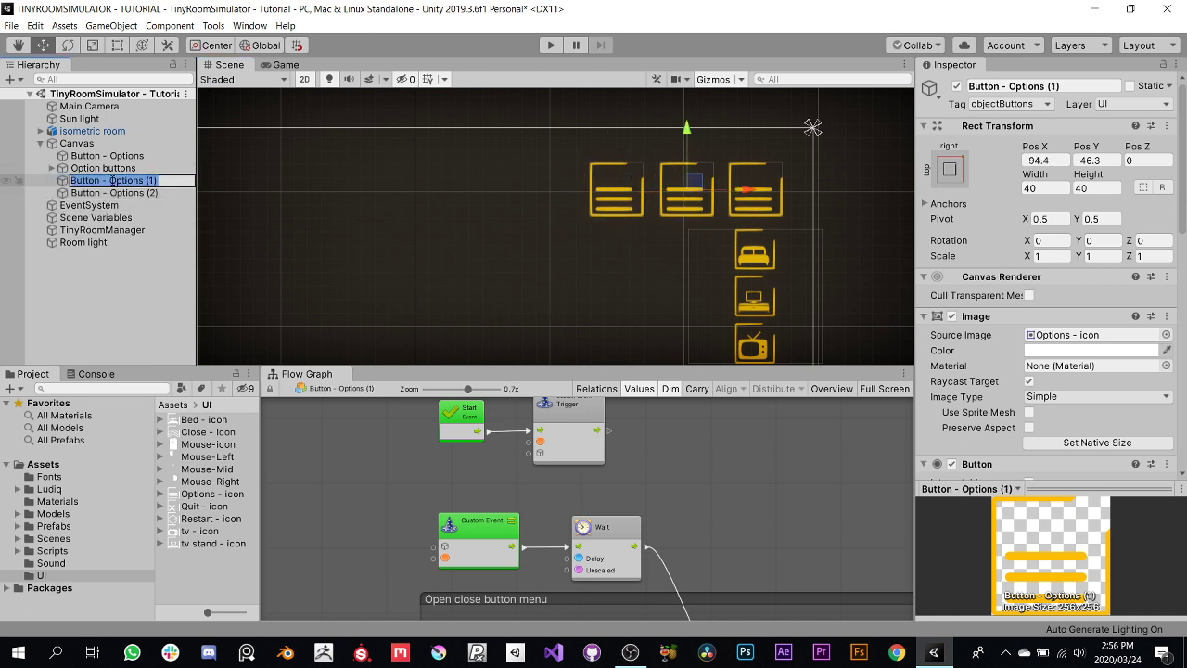
drag(110, 180, 258, 189)
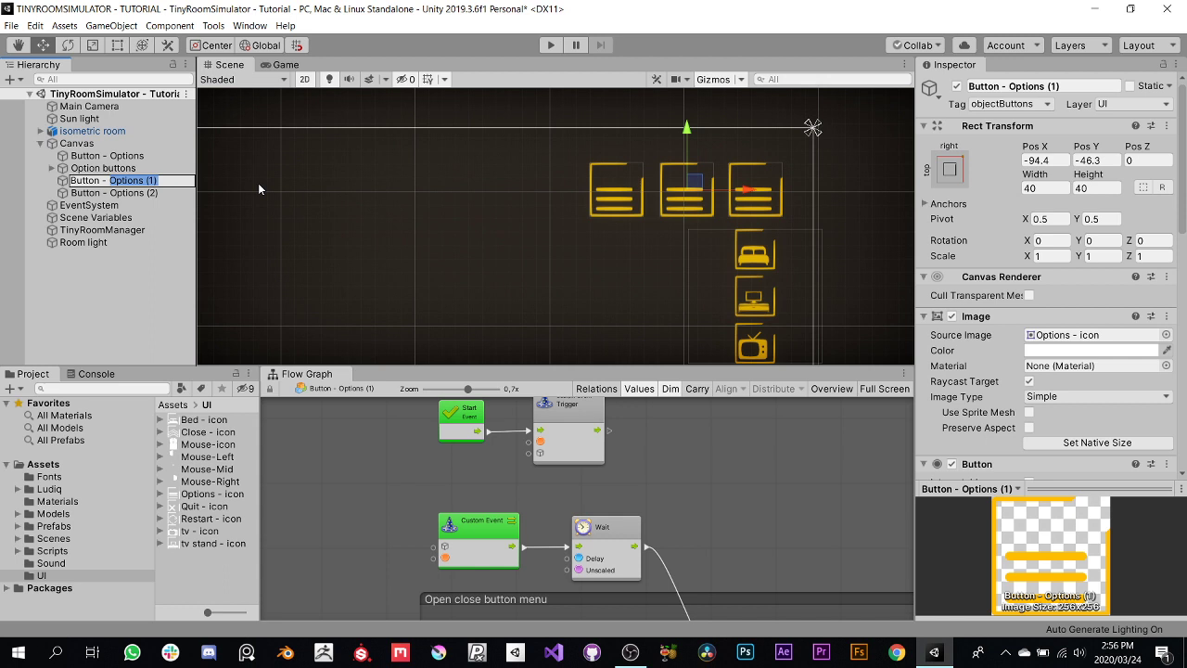
text(Restart)
key(Return)
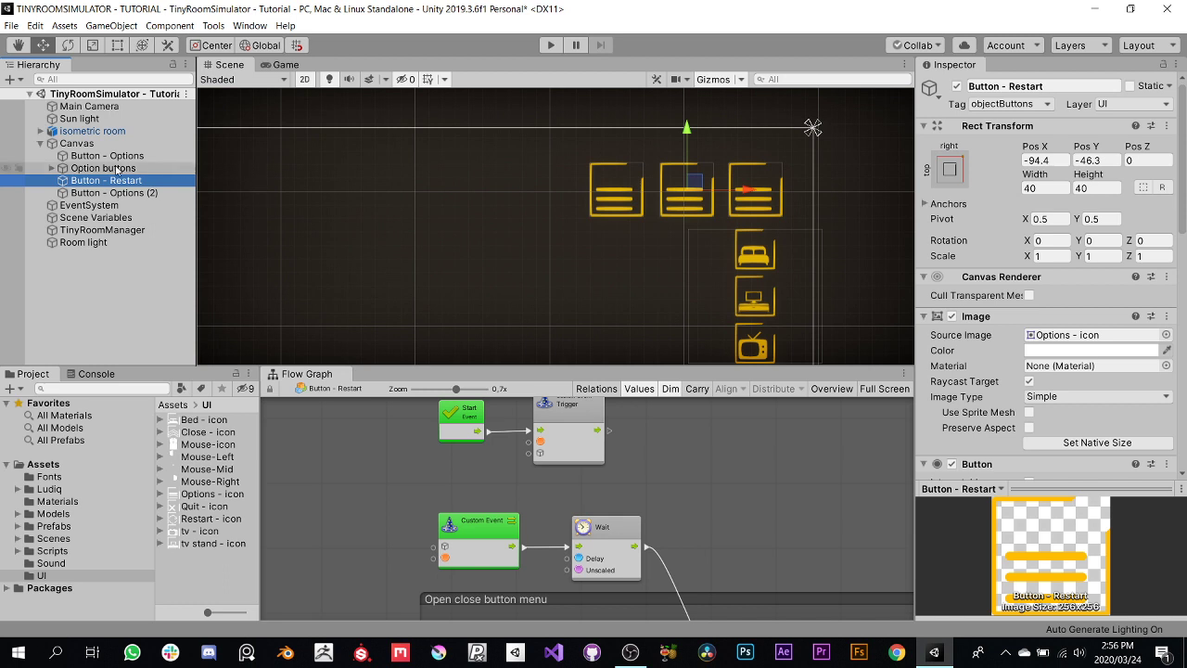
- Move Button - Options (2) to the canvas's upper-left corner, at about Pos X -753
click(111, 156)
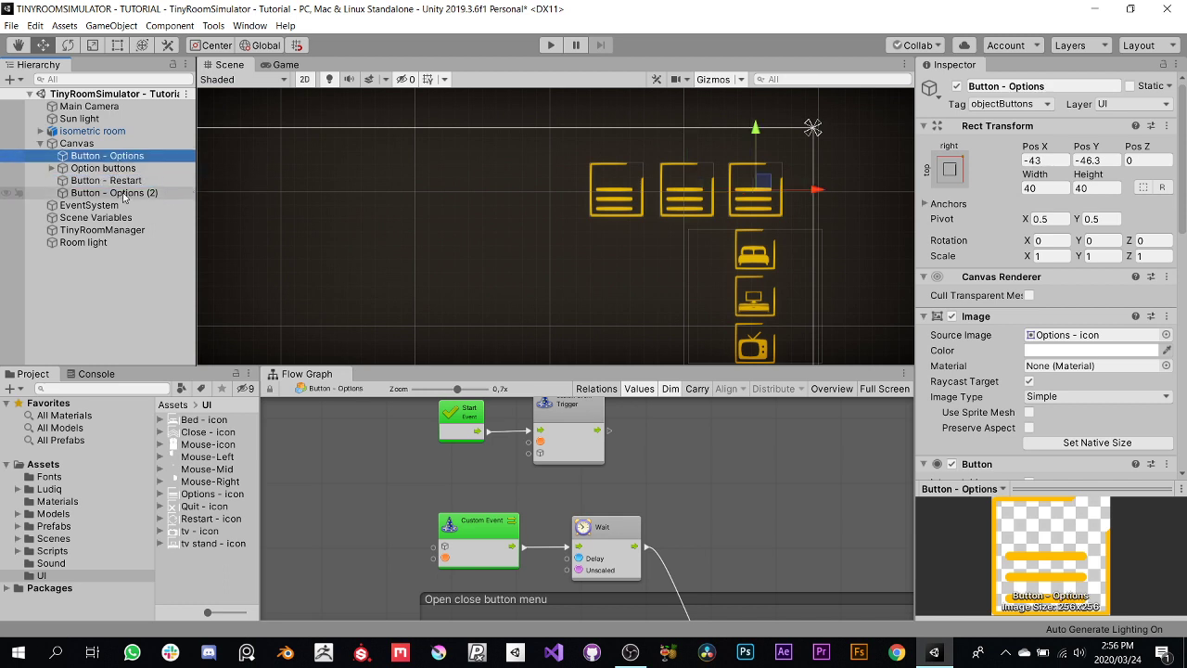
click(121, 193)
scroll(534, 278, down, 6)
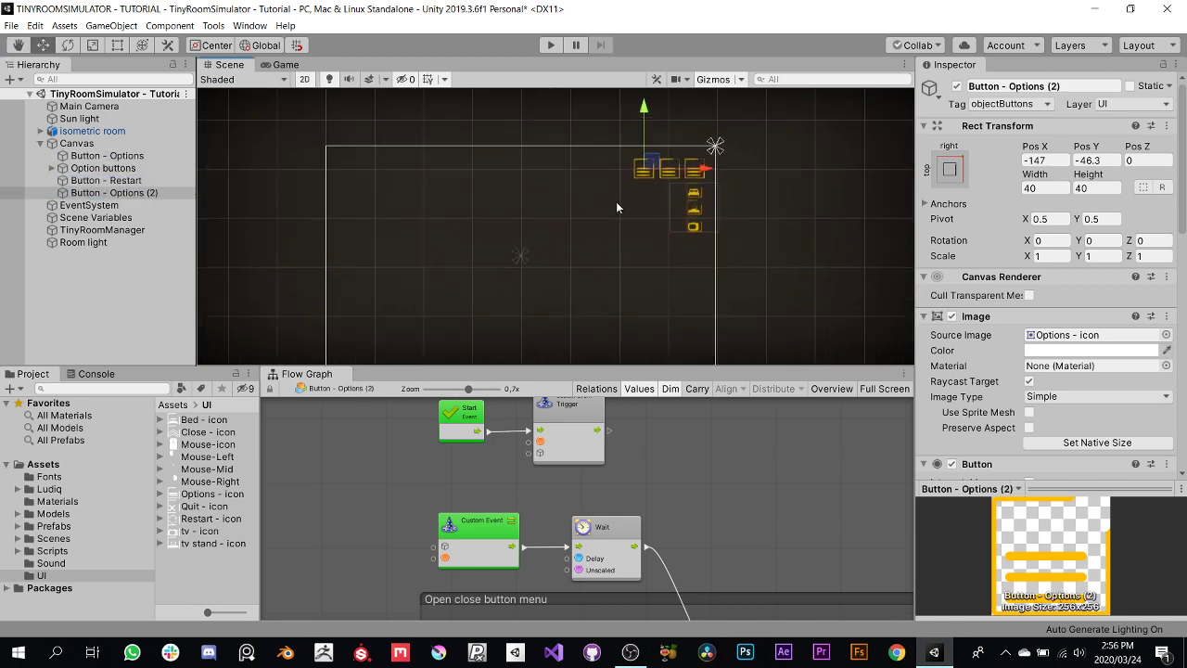
drag(697, 177, 404, 181)
- Rename the copy in the canvas's upper-left corner as Button - Exit
click(120, 193)
click(113, 195)
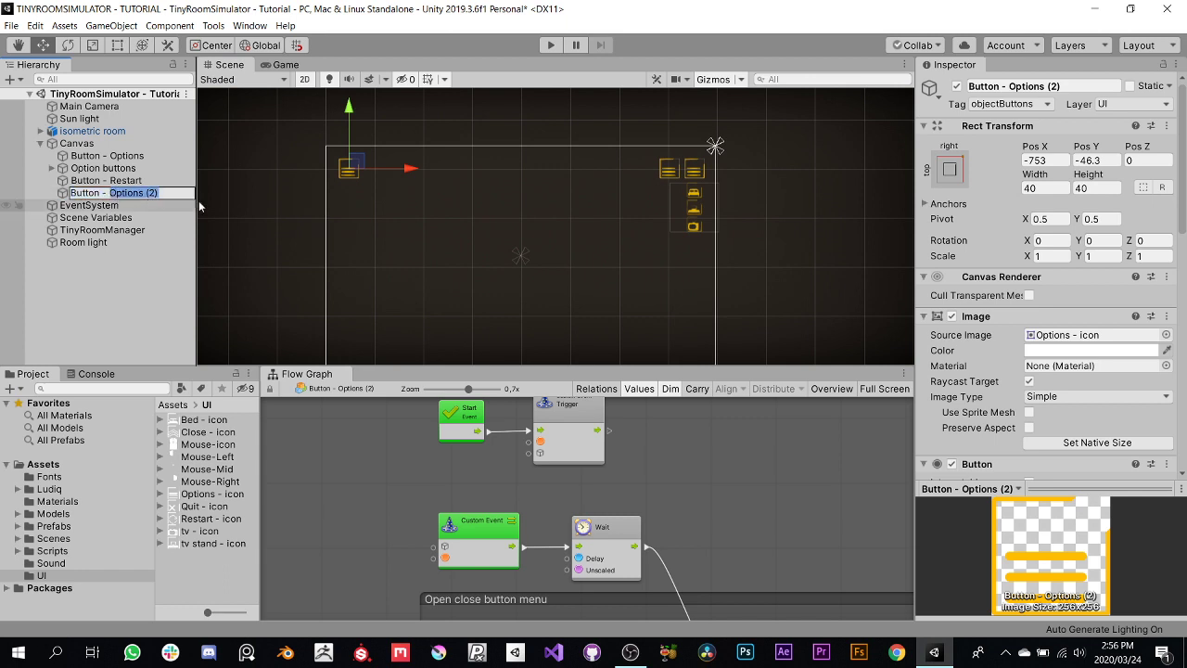
text(Exit)
key(Return)
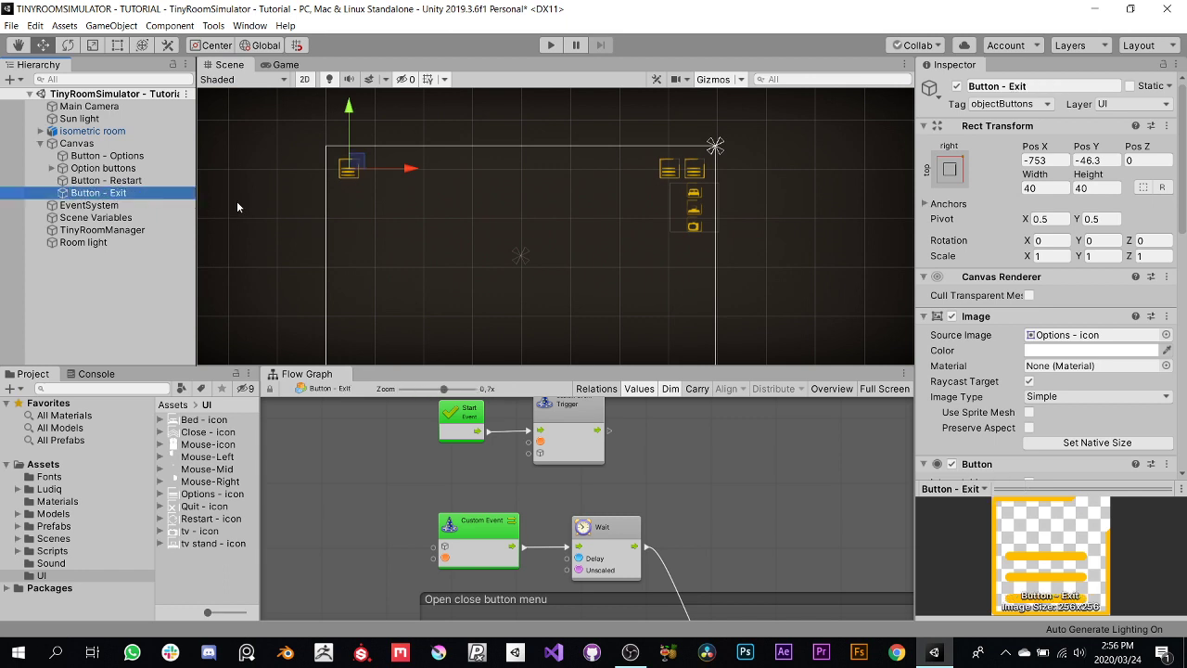
- Set the source image of Button - Exit to Quit - icon
key(f)
scroll(528, 226, down, 1)
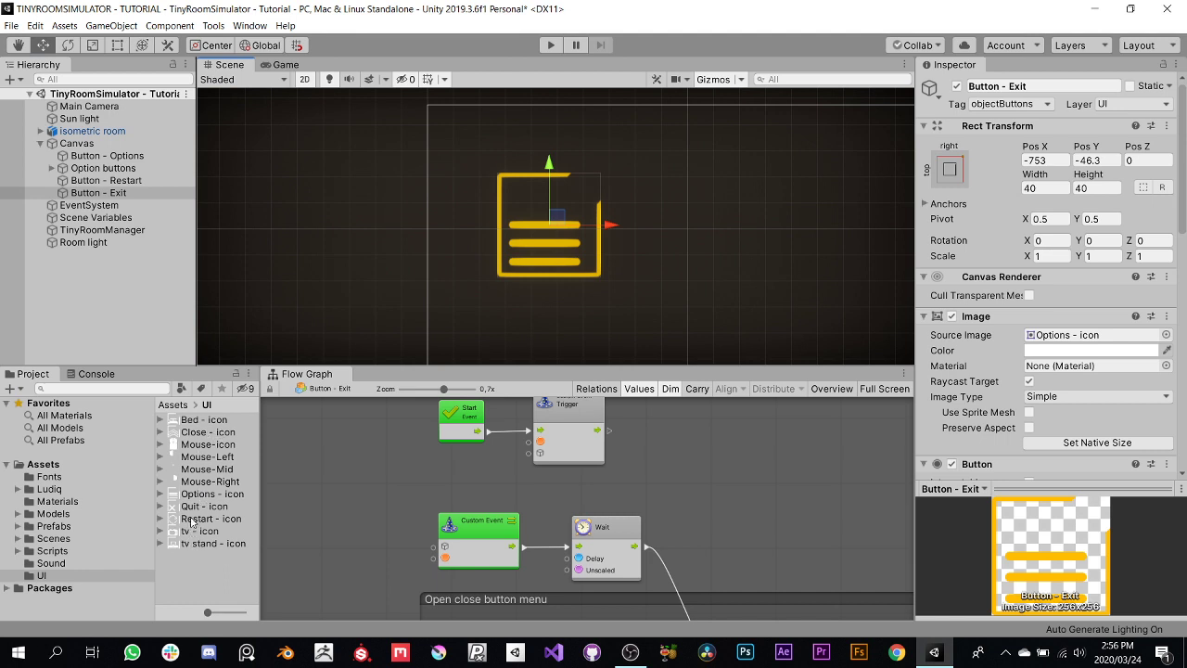
drag(196, 513, 1094, 335)
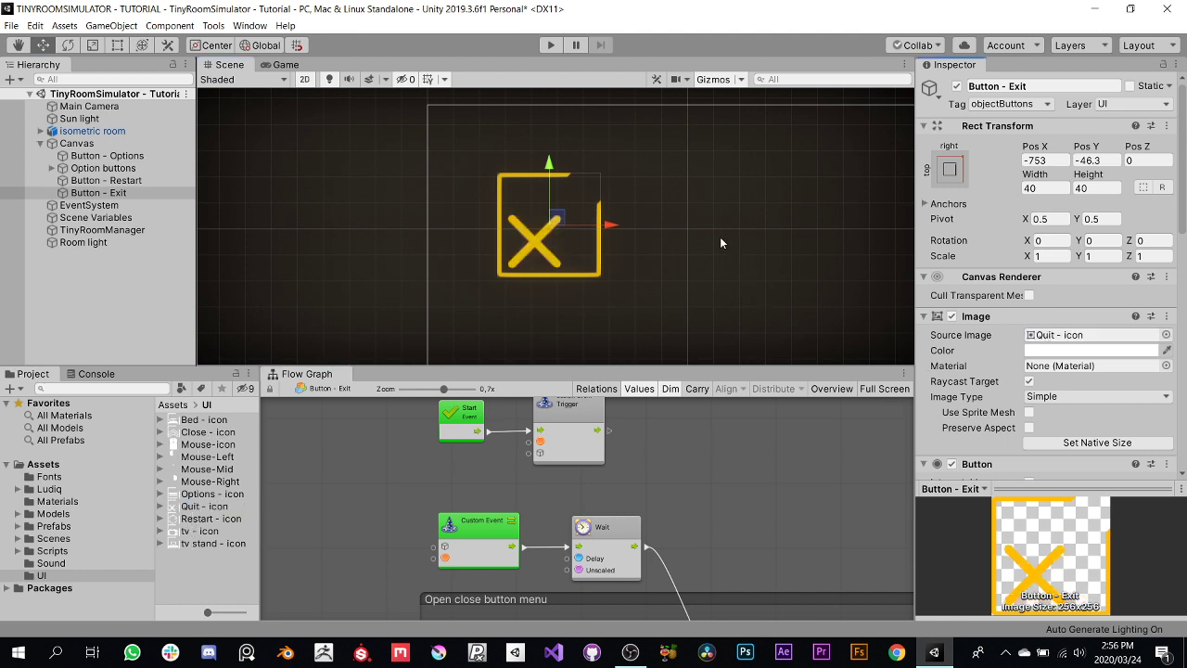
- Set the source image of Button - Restart to Restart - icon and check the new buttons in the game preview
double_click(106, 180)
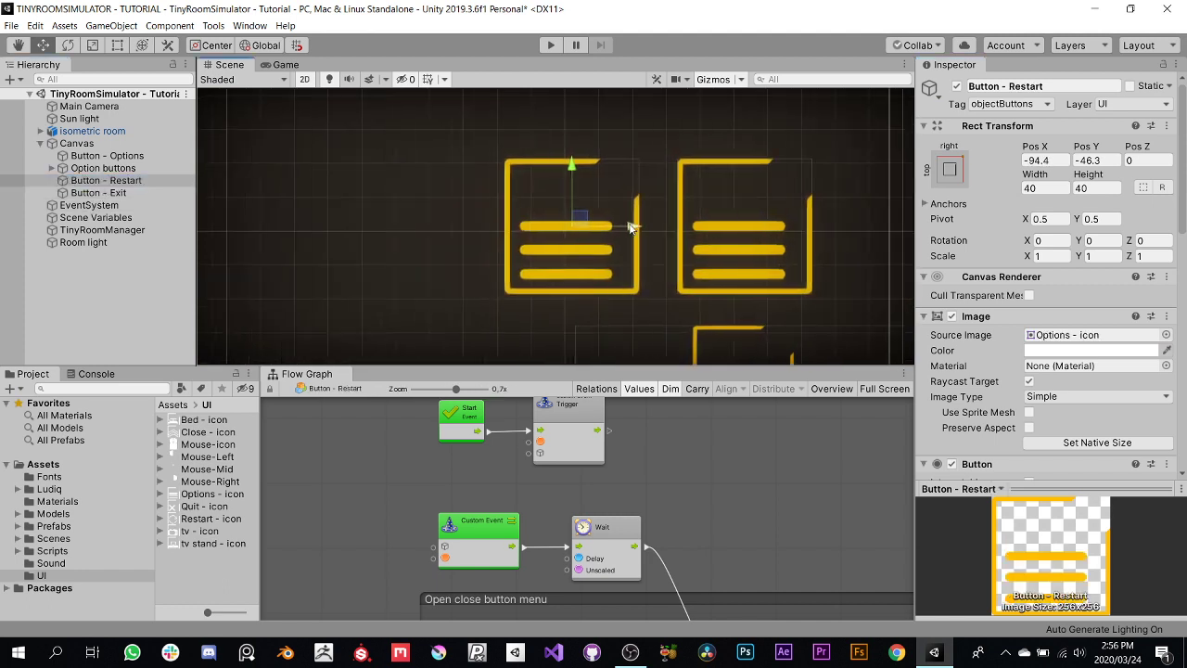
drag(206, 520, 1066, 334)
click(286, 64)
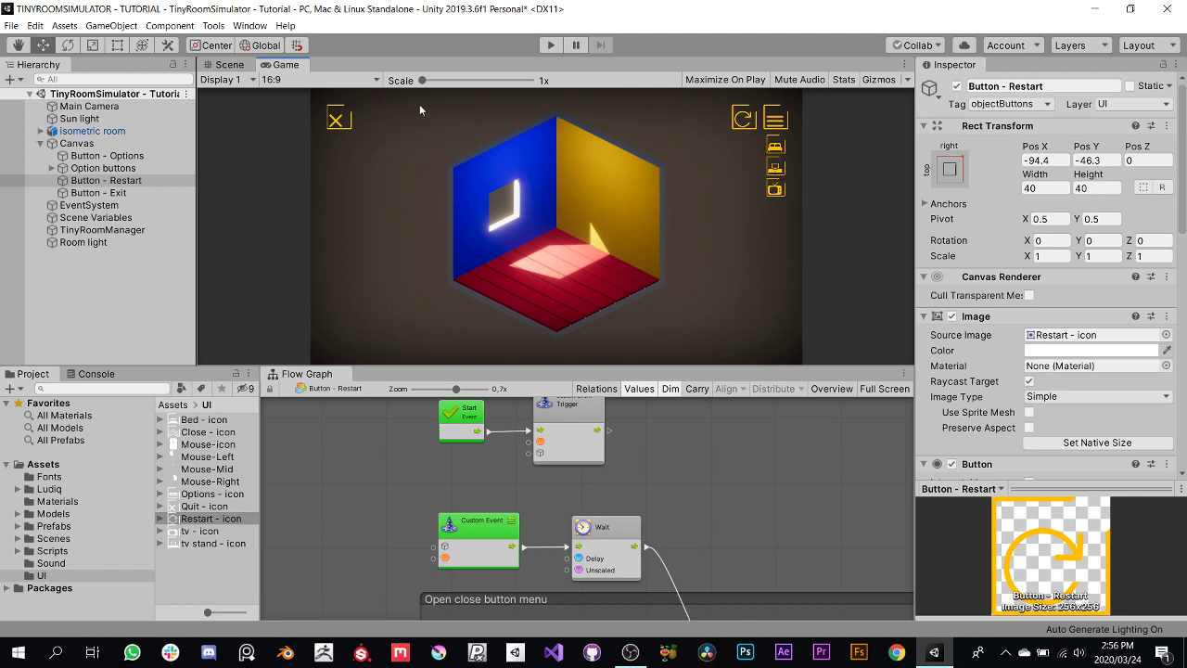
- Add a new variable named QuitButton to the Variables component of Button - Options
click(63, 294)
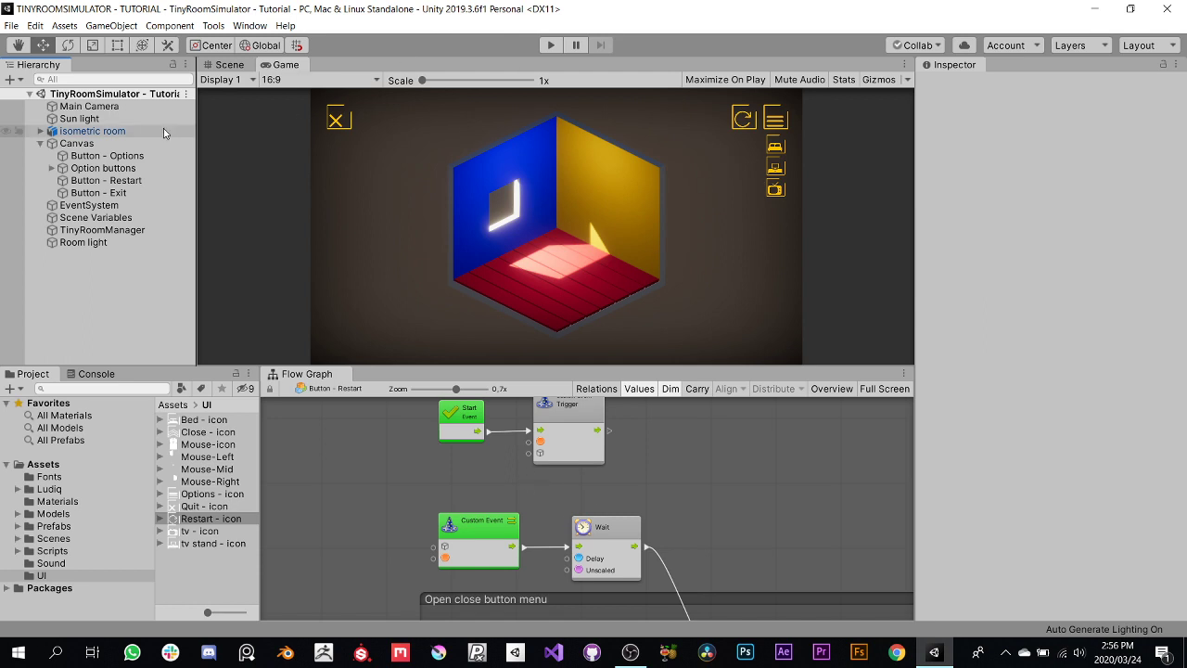
click(78, 143)
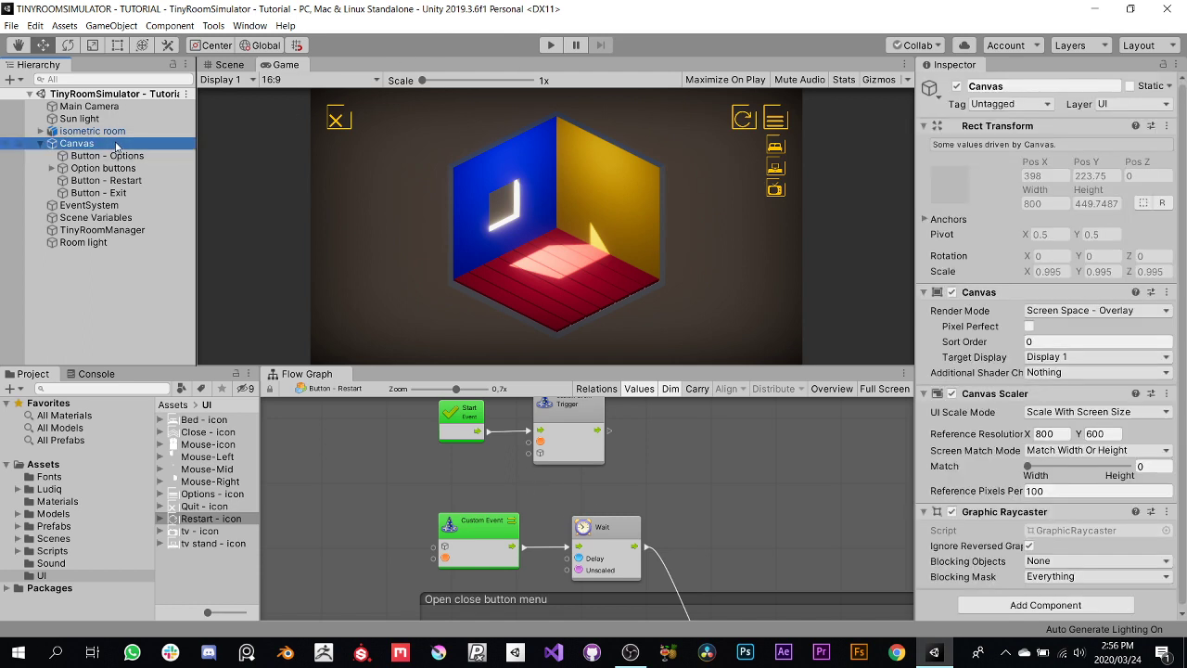
click(107, 155)
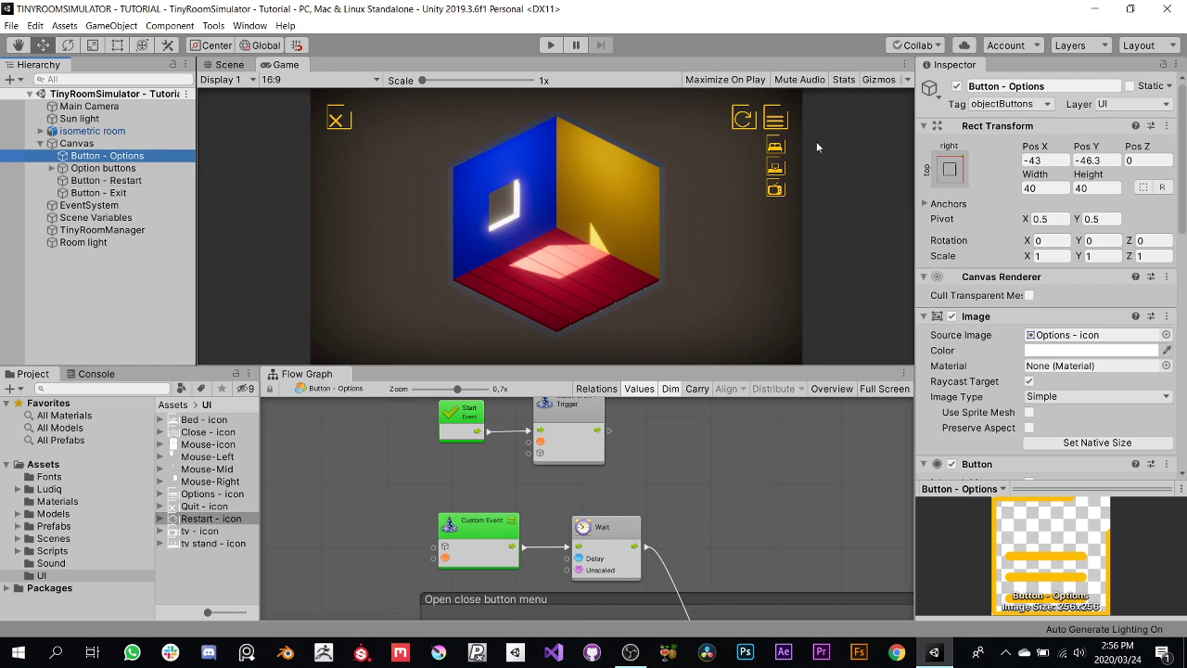
scroll(960, 347, down, 10)
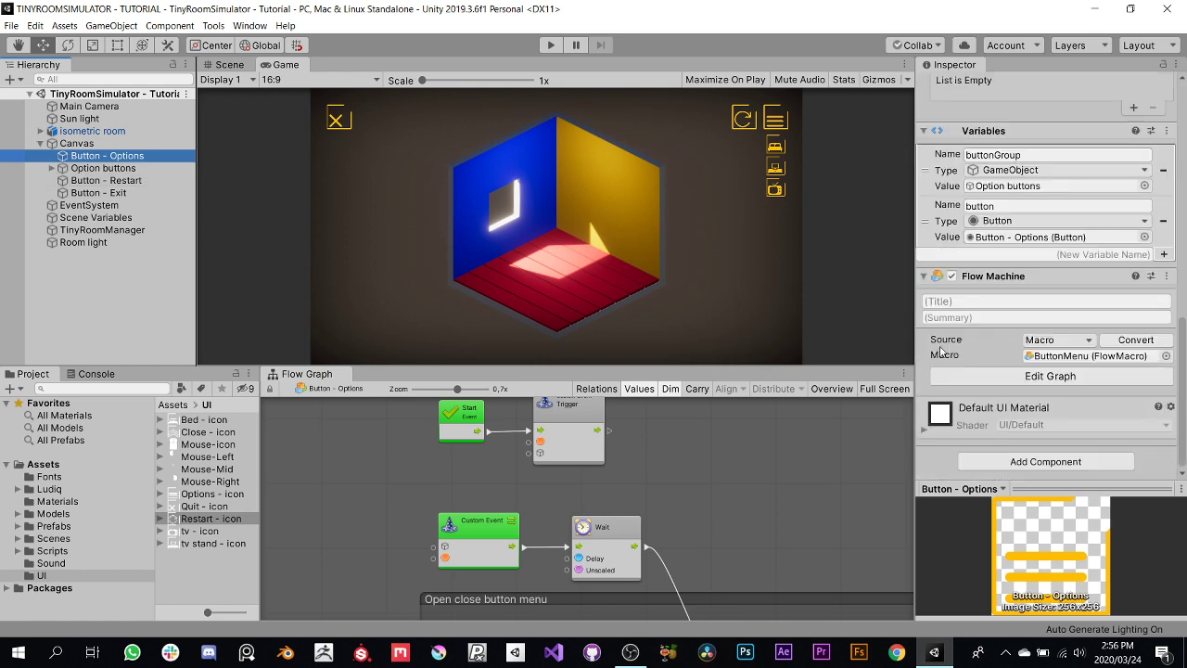
click(1035, 255)
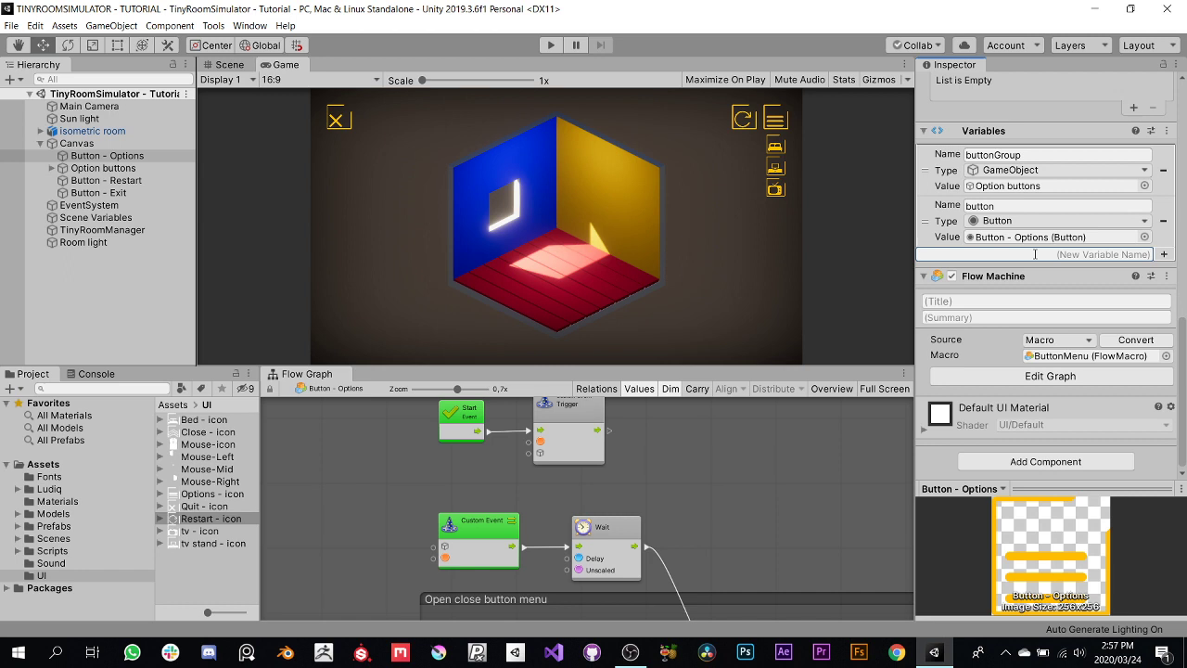
text(QuitButton)
key(Return)
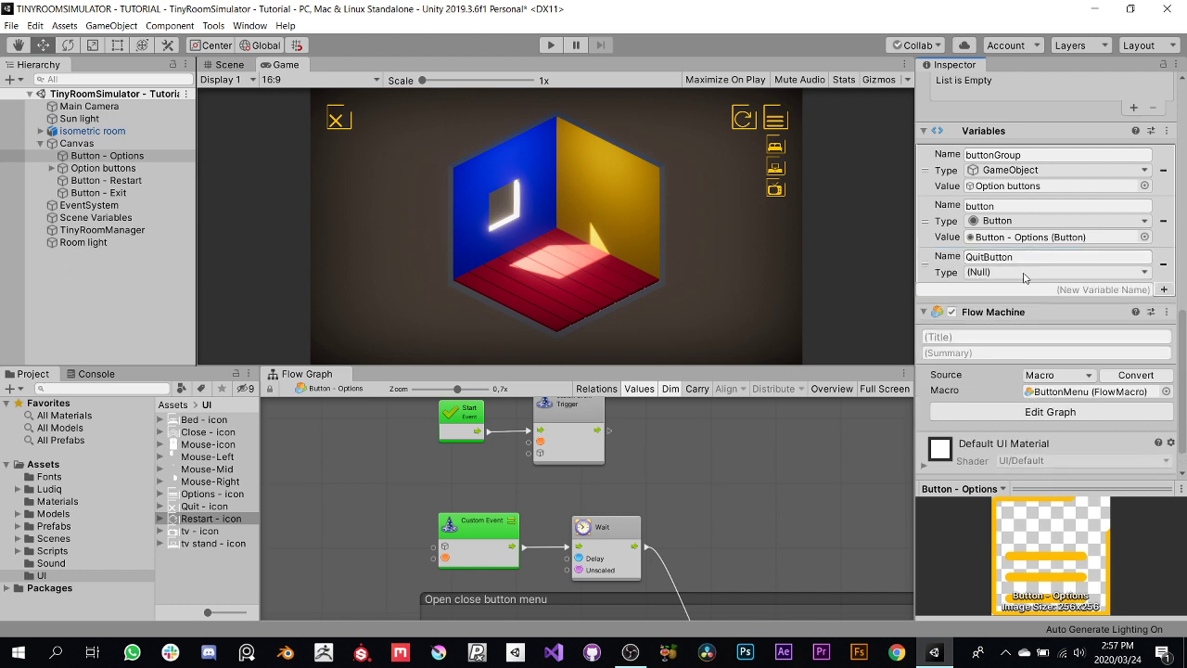
- Set the QuitButton variable's type to Button and assign Button - Exit as its value
click(1025, 273)
text(butt)
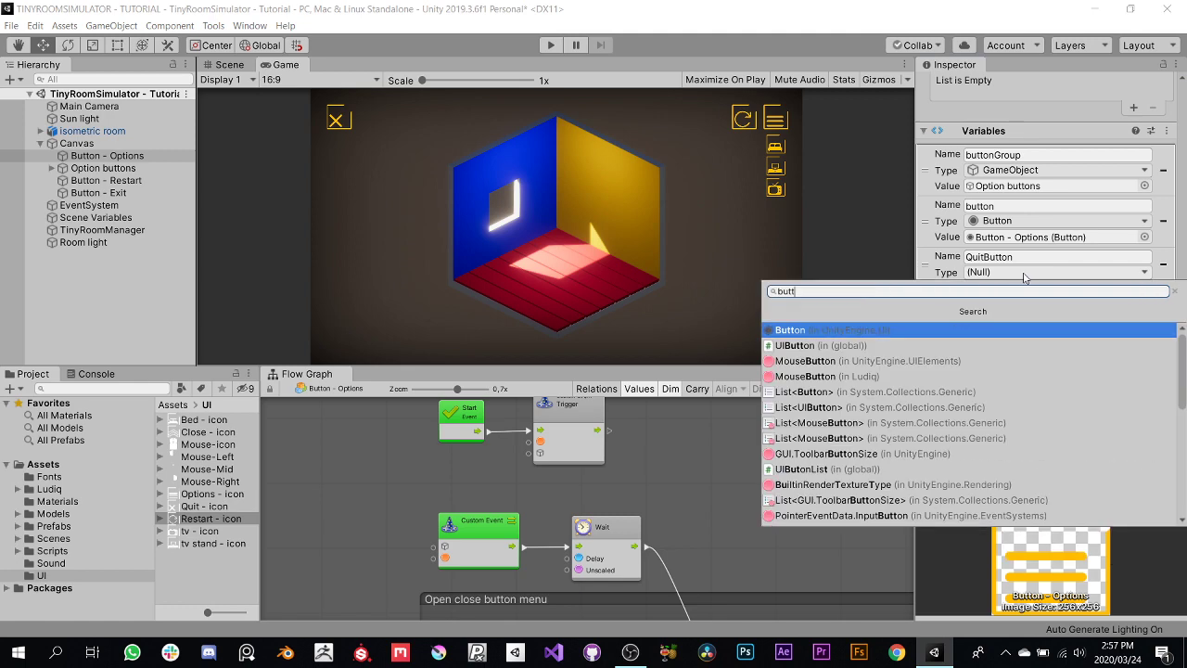
click(1020, 329)
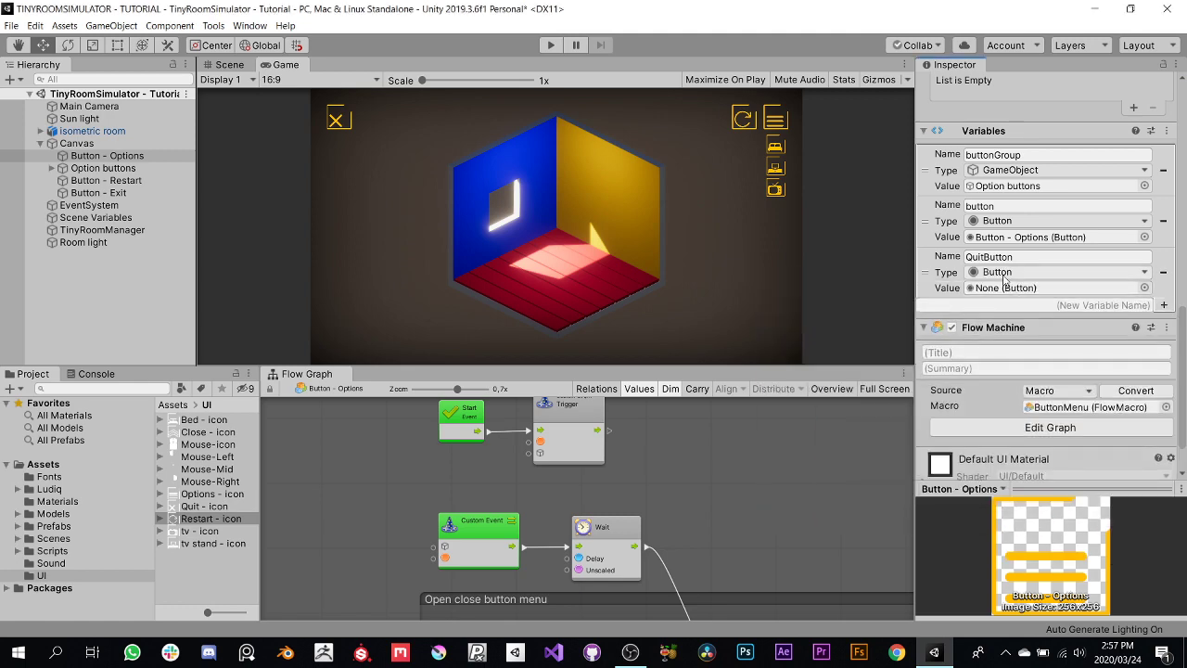
drag(100, 193, 1011, 288)
- Add a RestartButton variable of type Button to Button - Options and assign Button - Restart as its value
click(1003, 310)
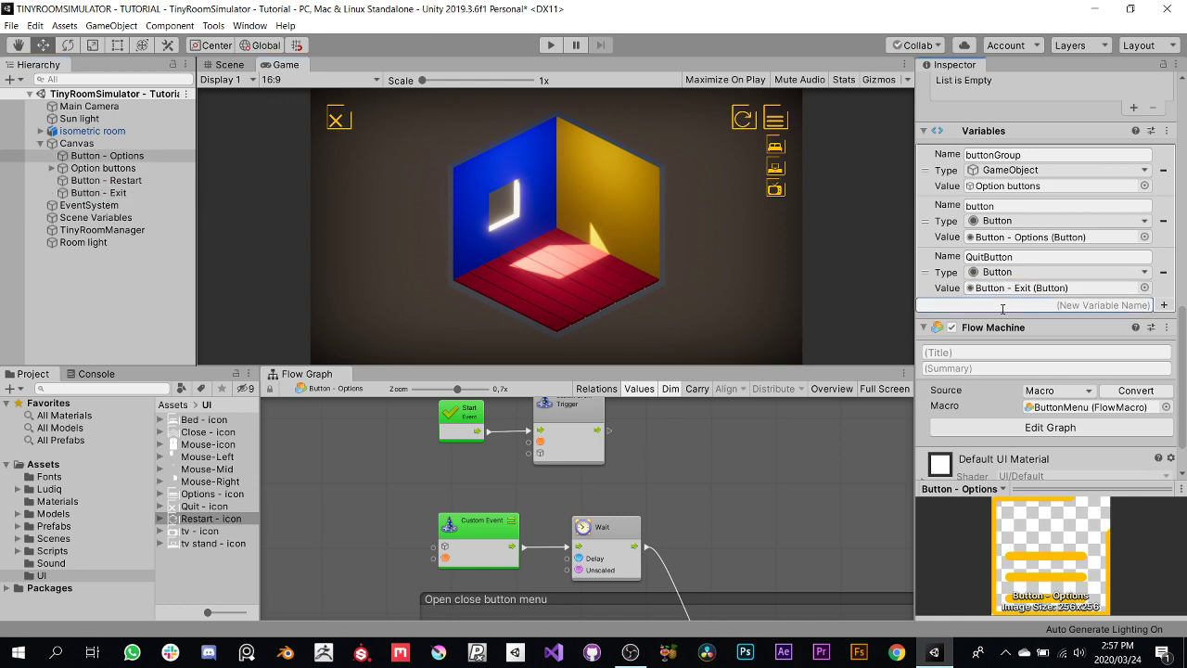
text(RestartButton)
key(Return)
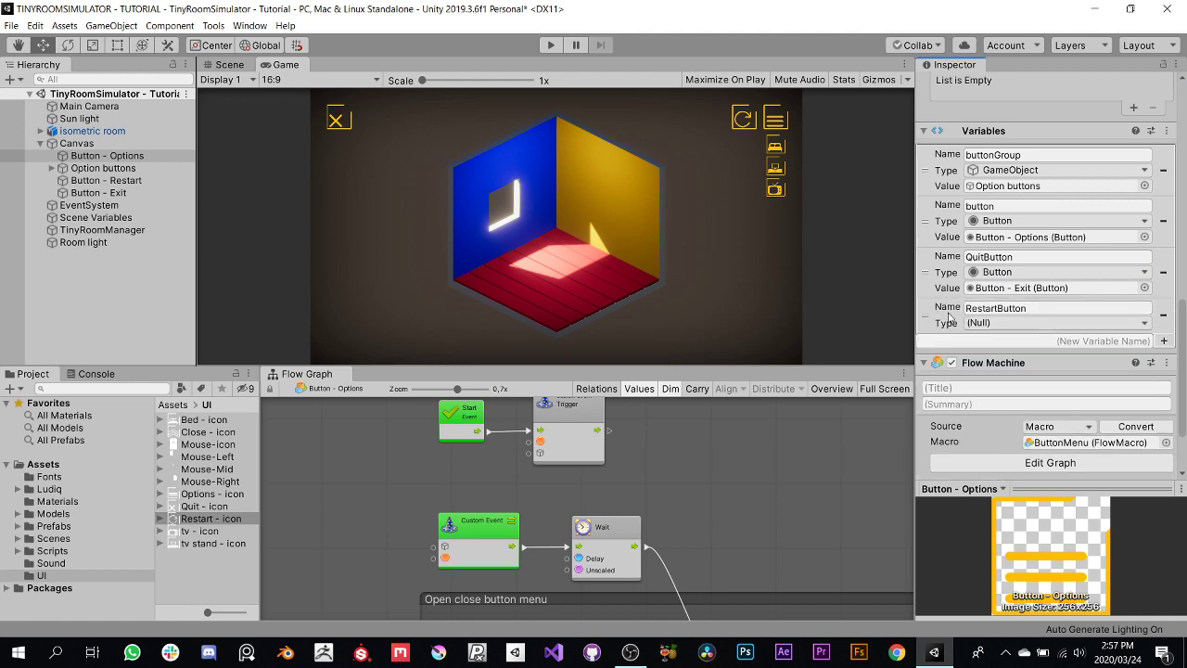
click(981, 323)
text(button)
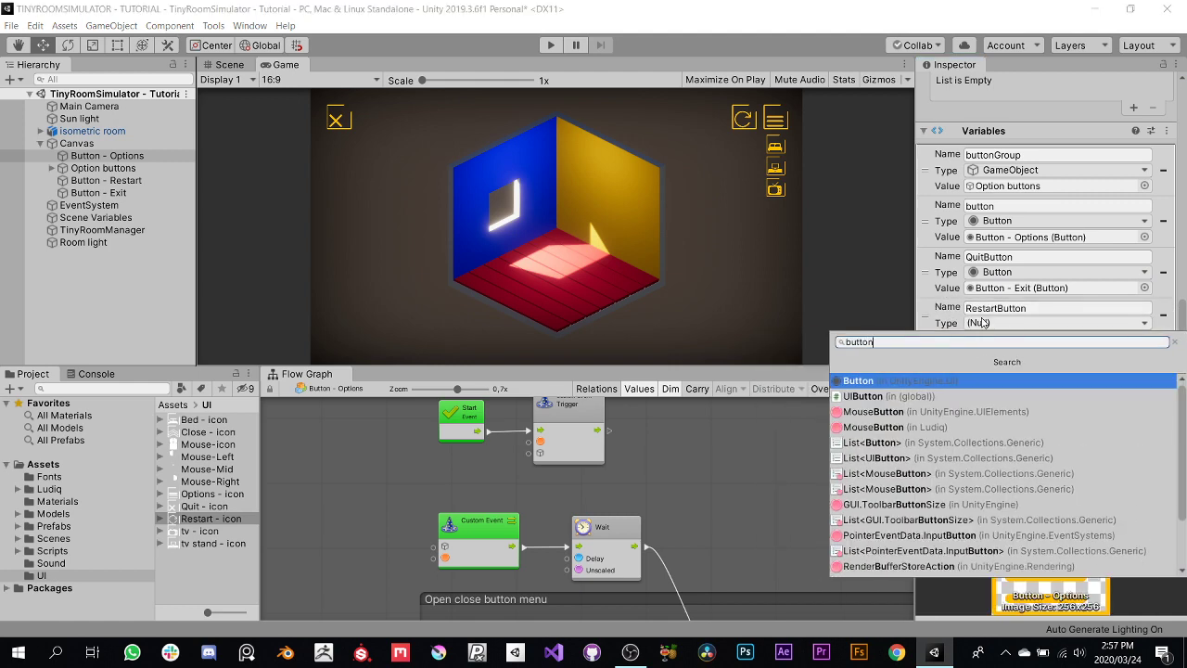
key(Return)
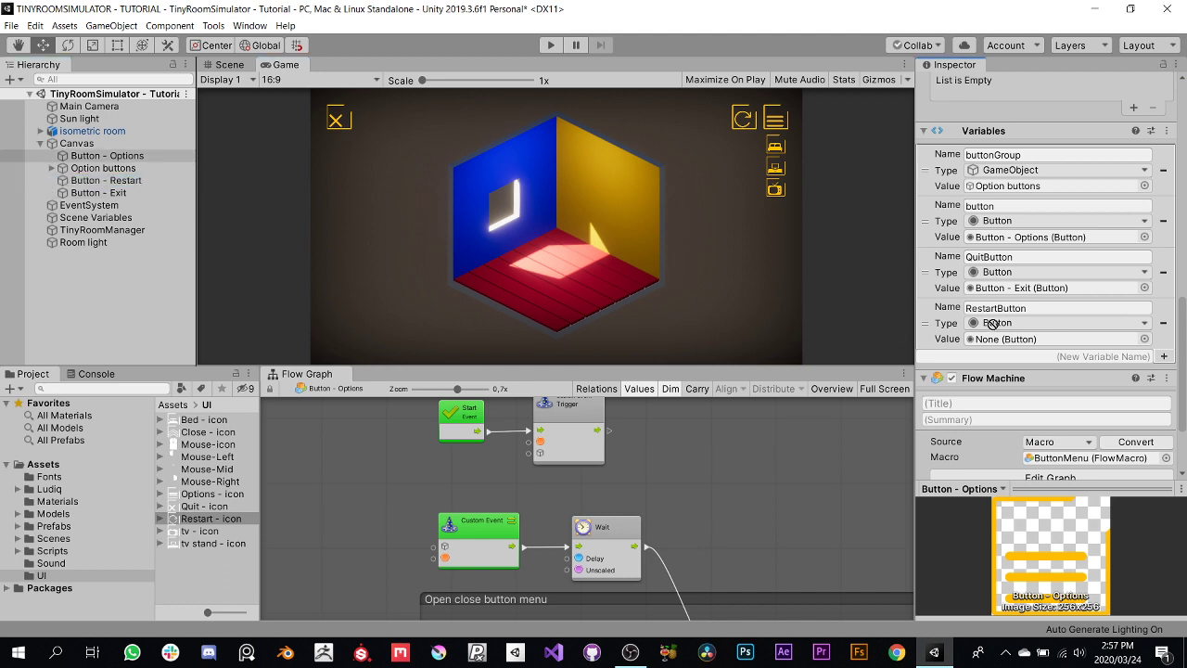
drag(993, 323, 1011, 338)
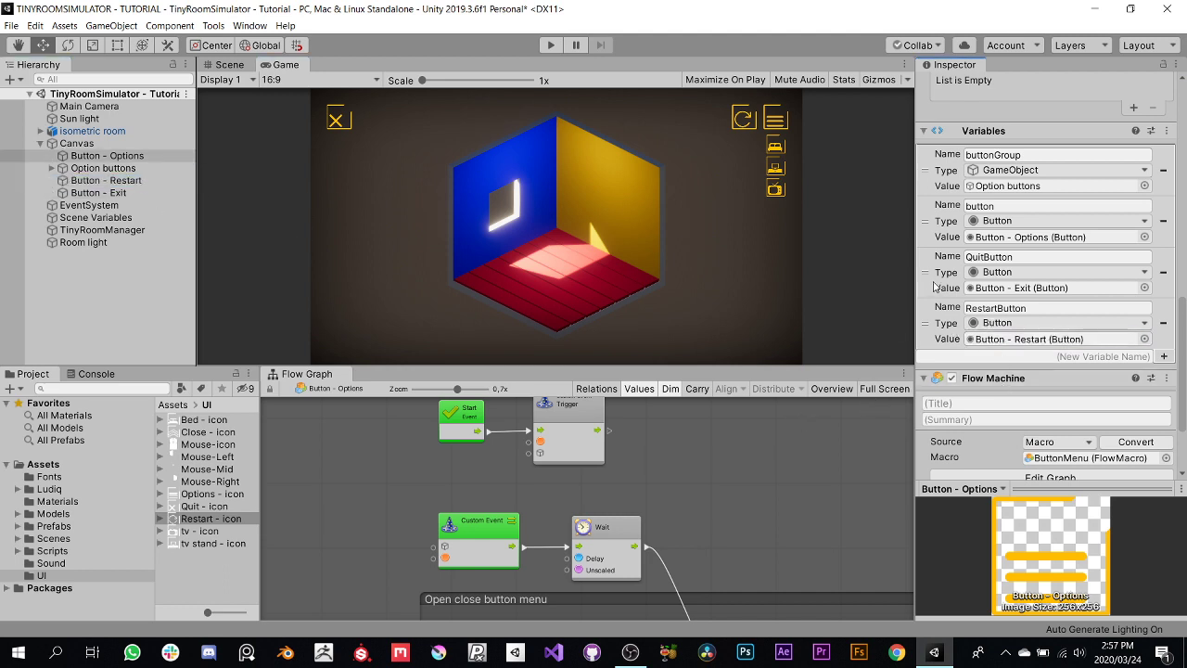
- Place the QuitButton and RestartButton variables in the flow graph as Get Variable nodes and enlarge the graph to full screen
drag(929, 276, 703, 452)
drag(925, 327, 767, 531)
key(shift+space)
scroll(761, 291, down, 4)
scroll(756, 286, up, 4)
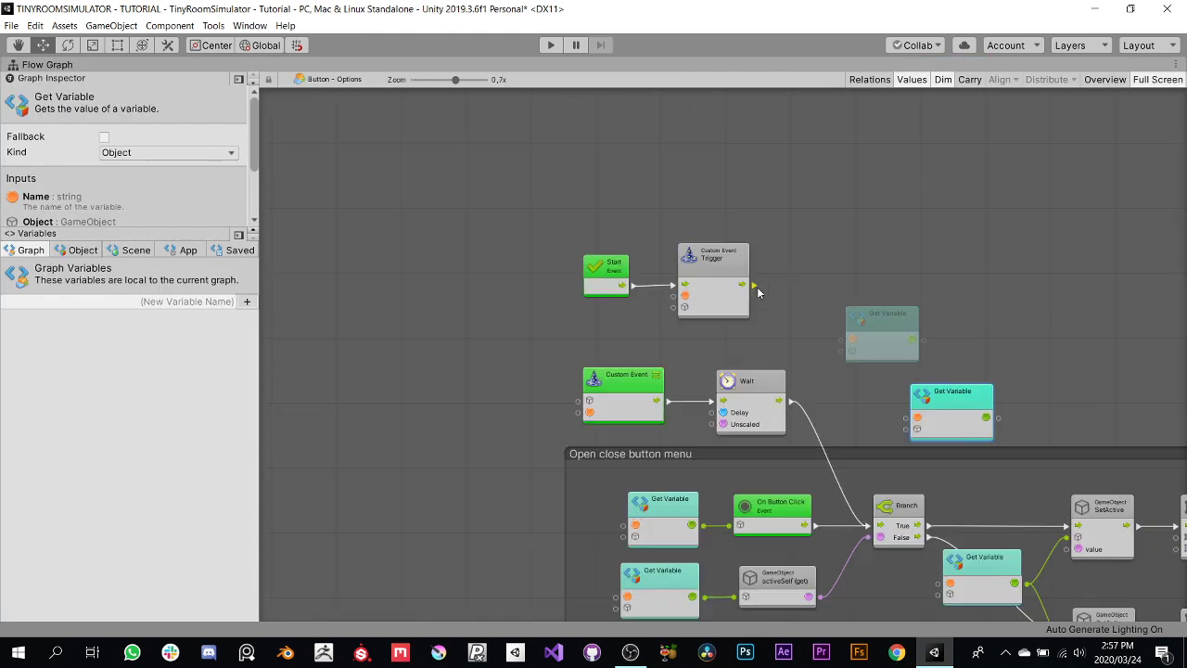
- Move the Start, Custom Event Trigger, Custom Event and Wait nodes to the left of the Open close button menu group
drag(507, 207, 766, 400)
middle_drag(766, 400, 854, 316)
drag(855, 316, 576, 446)
drag(375, 263, 585, 390)
click(573, 301)
- Arrange the QuitButton and RestartButton Get Variable nodes one above the other in the empty area above the Open close button menu group
middle_drag(668, 315, 277, 473)
ctrl+scroll(578, 417, up, 4)
middle_drag(496, 431, 672, 402)
drag(782, 349, 601, 159)
drag(888, 455, 604, 351)
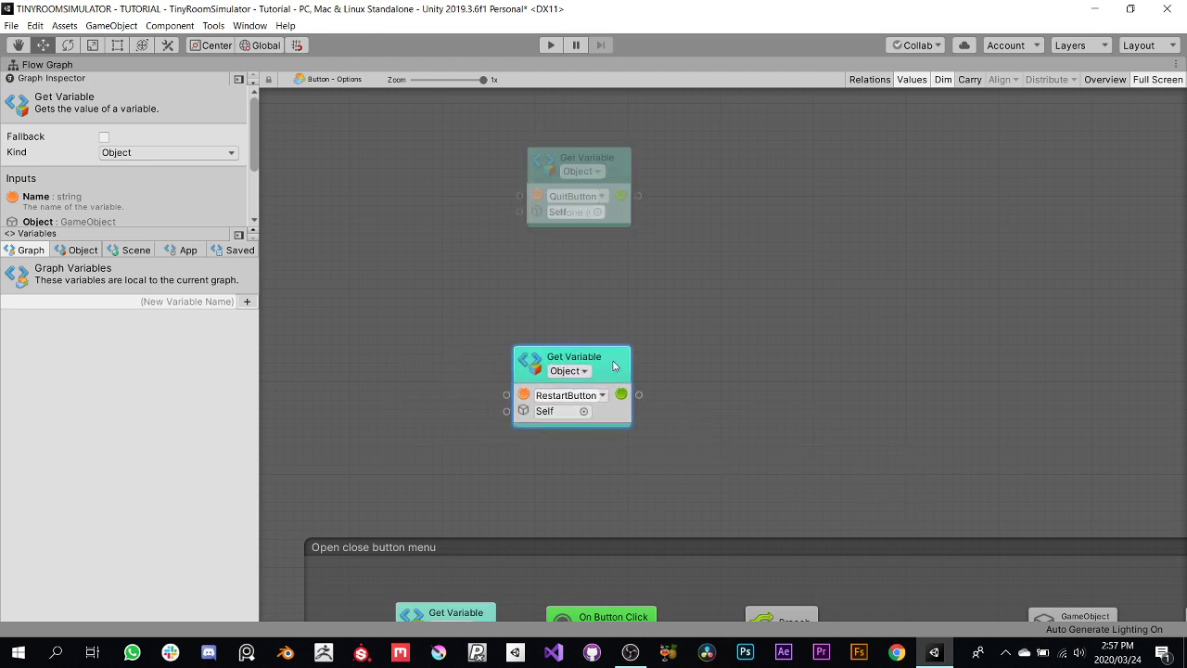
middle_drag(604, 352, 567, 459)
- Create an On Button Click event node connected to the QuitButton variable's output
drag(602, 304, 711, 291)
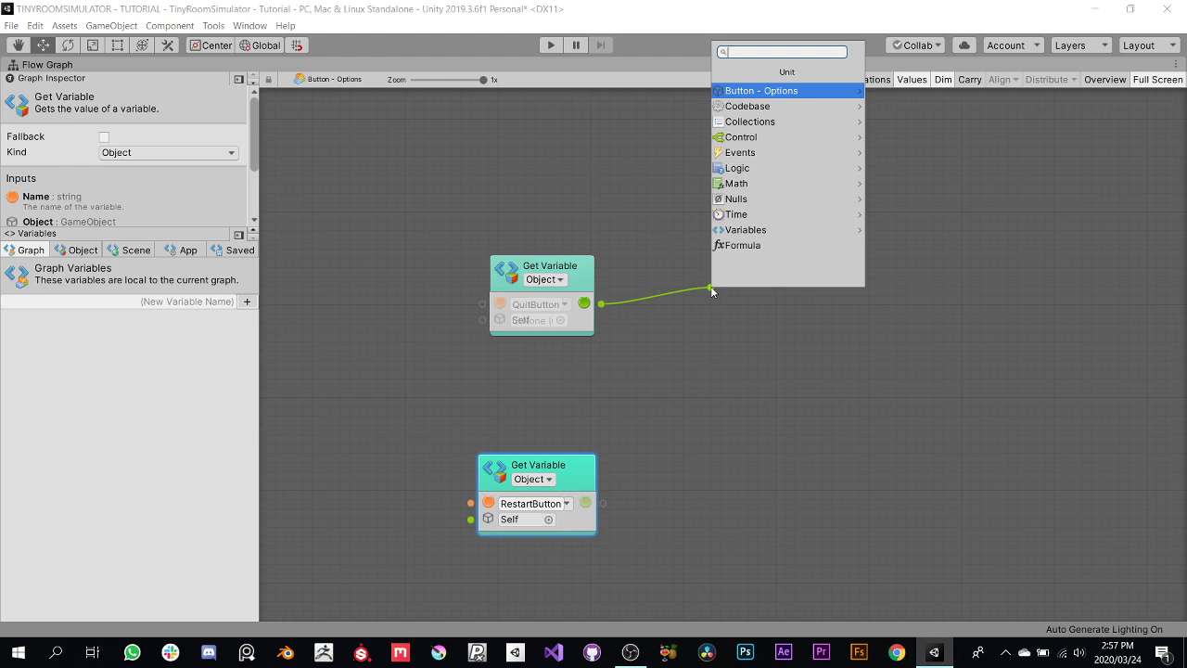
text(on button click)
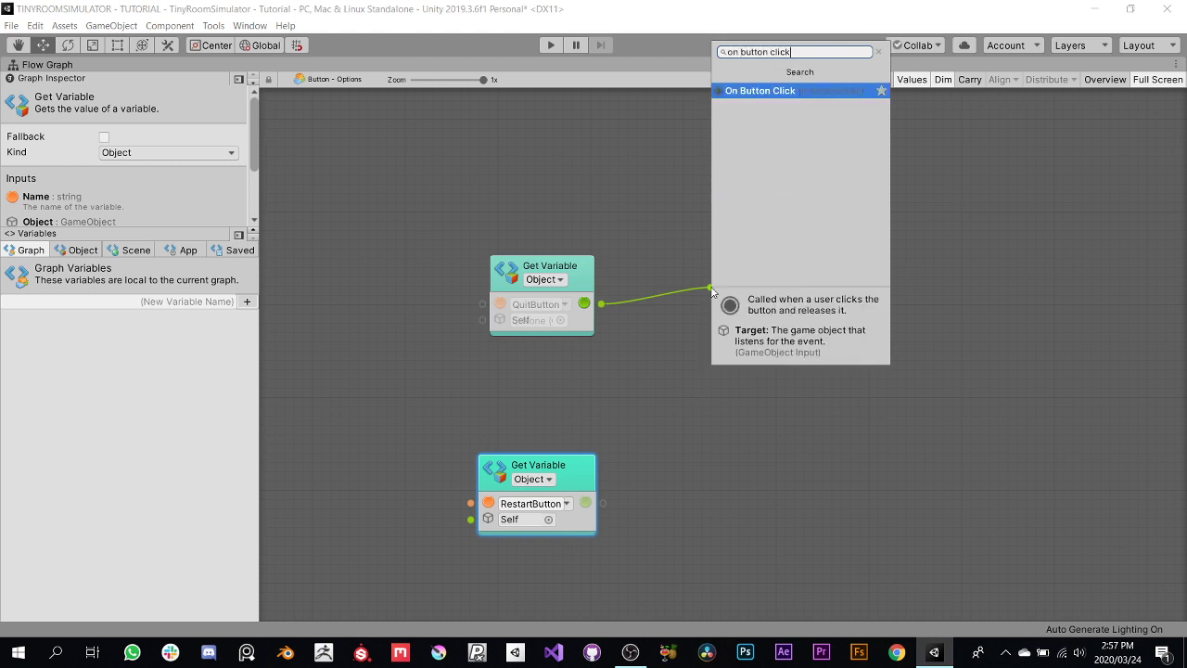
key(Return)
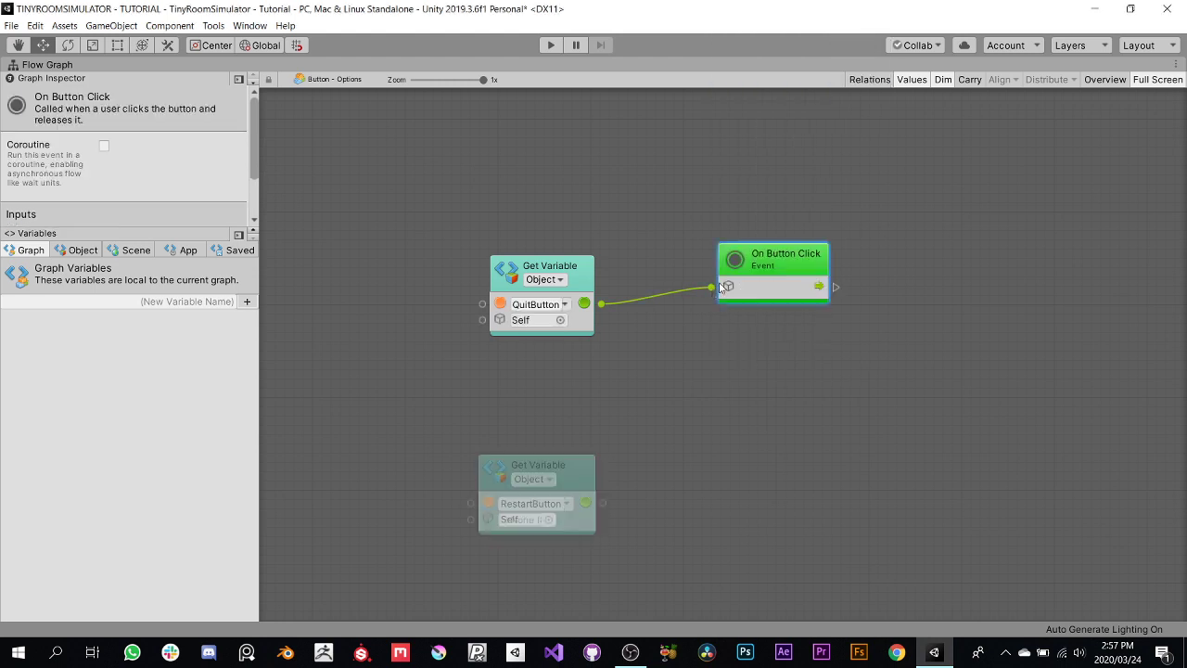
- Duplicate the On Button Click event, connect the copy to the RestartButton variable and place it beside that node
key(ctrl+d)
drag(794, 287, 779, 484)
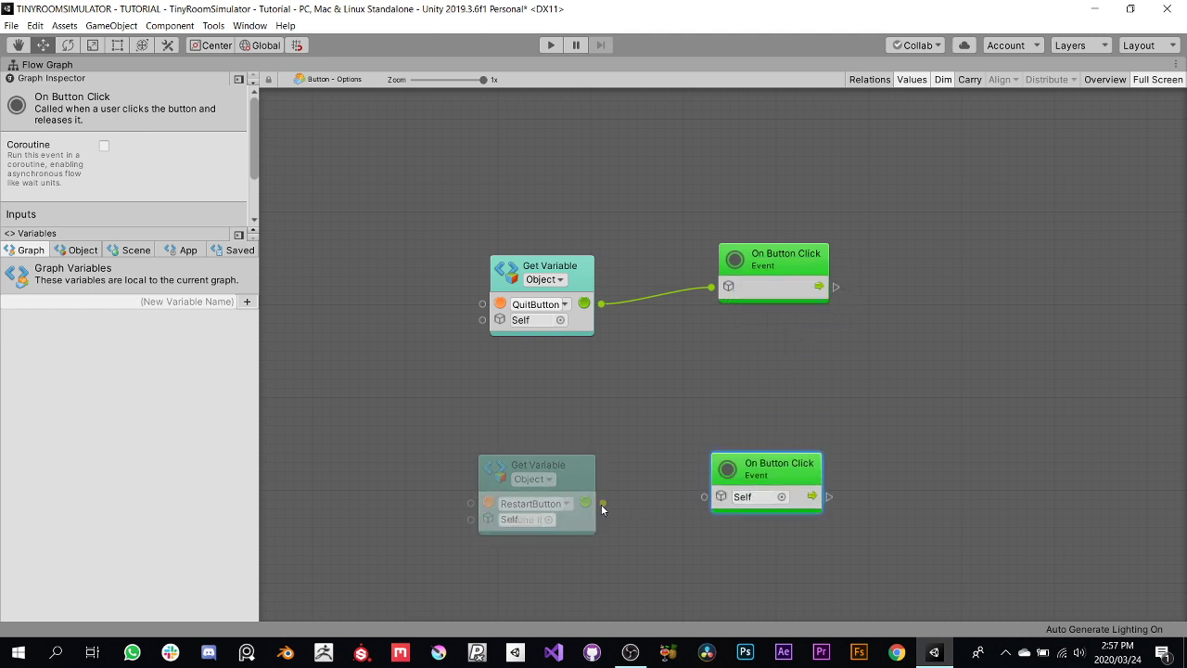
drag(602, 502, 715, 498)
drag(791, 484, 739, 490)
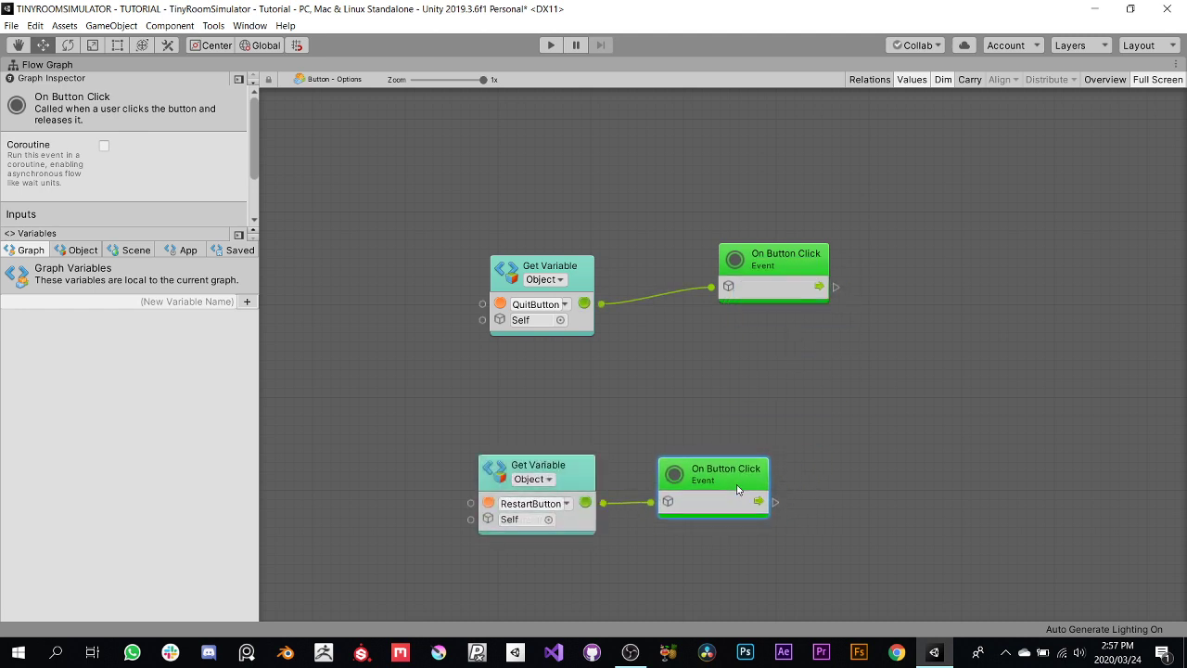
- Connect an Application.Quit () node to the QuitButton click event, align it beside the event and save the scene
drag(792, 269, 919, 282)
text(ap)
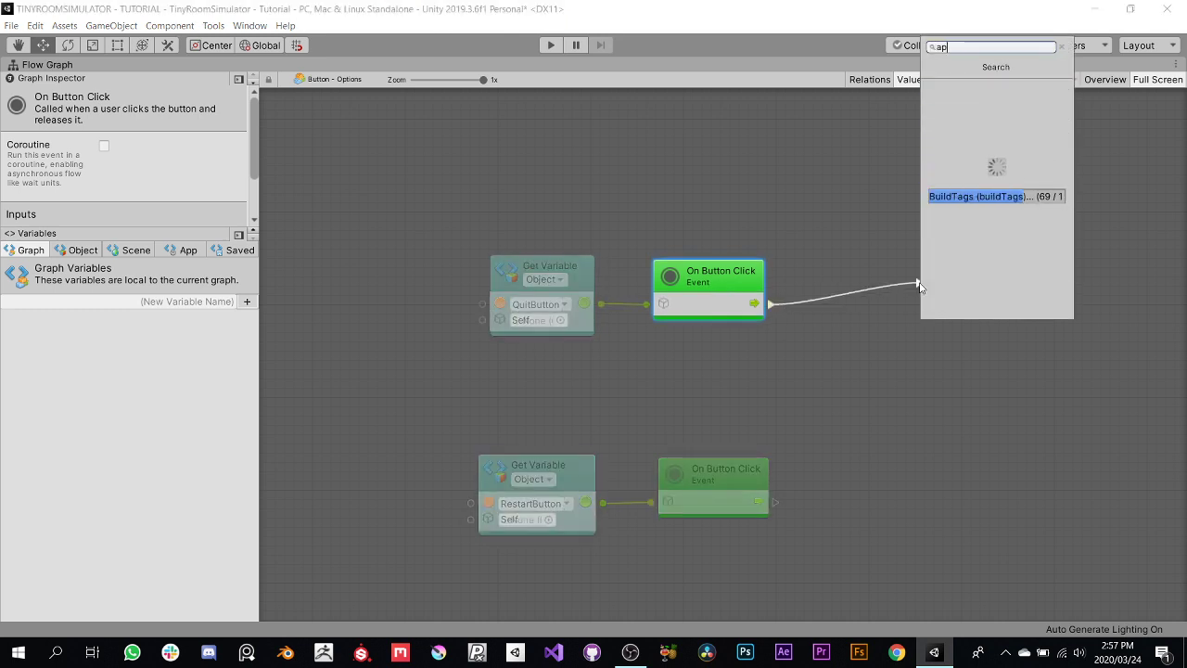
text(plicatio)
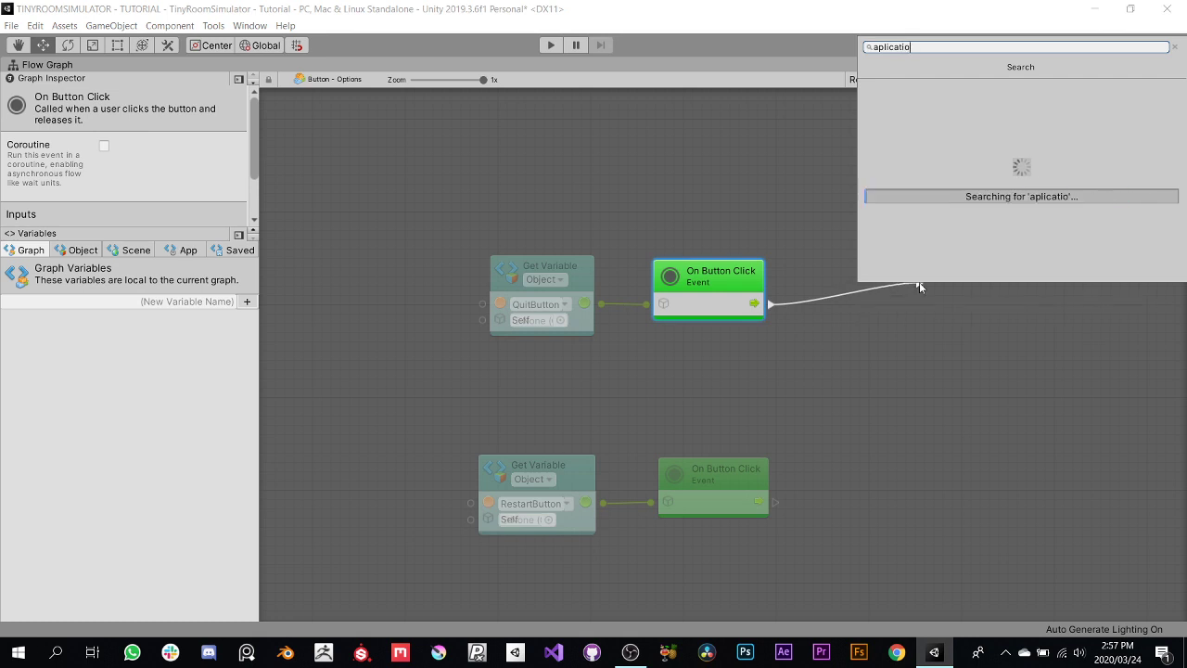
text(n.qu)
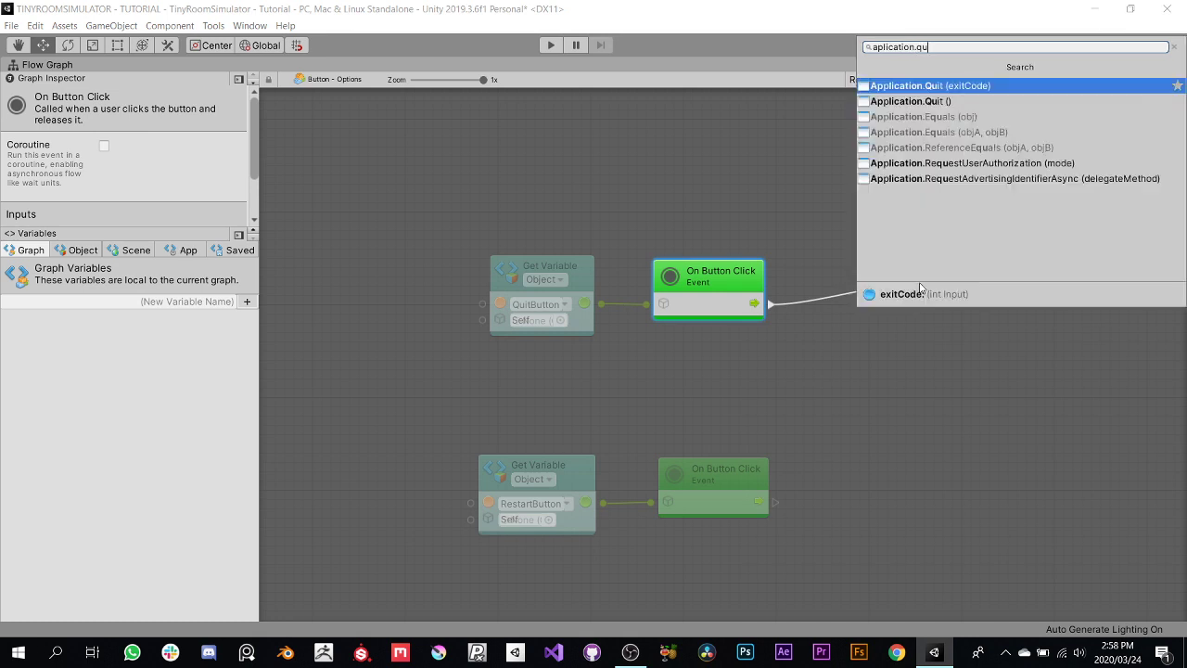
key(Down)
key(Return)
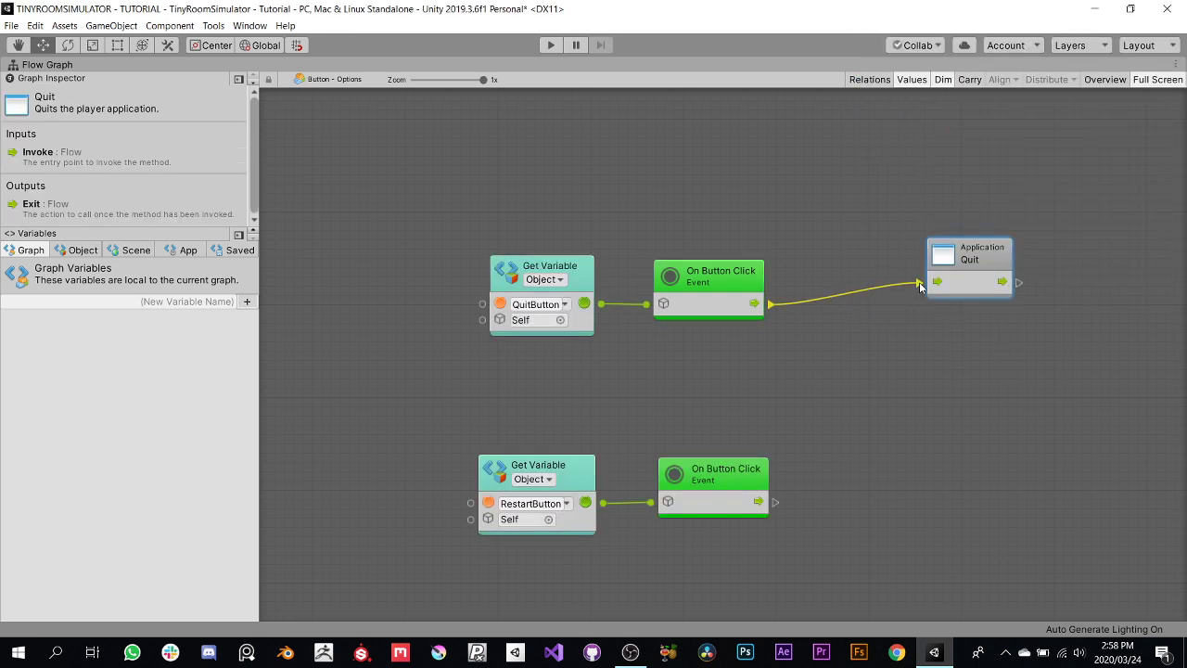
drag(884, 309, 871, 302)
click(714, 382)
key(ctrl+s)
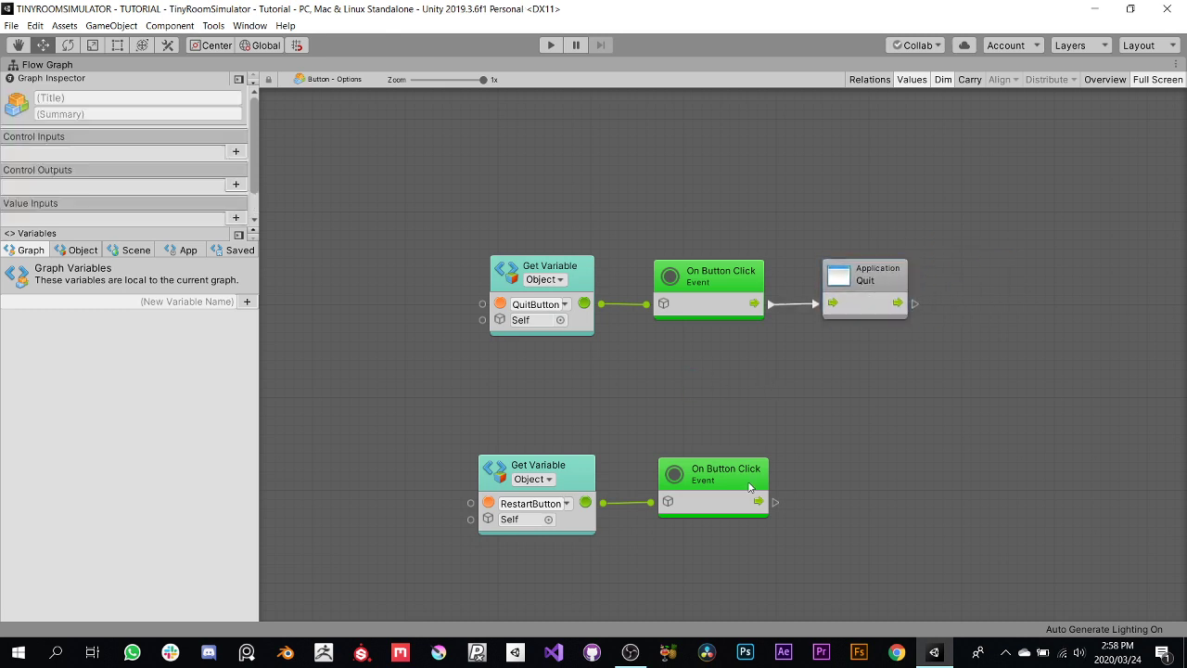
- Connect a SceneManager.LoadScene (sceneBuildIndex) node to the RestartButton click event and align it beside the event
middle_drag(761, 453, 735, 400)
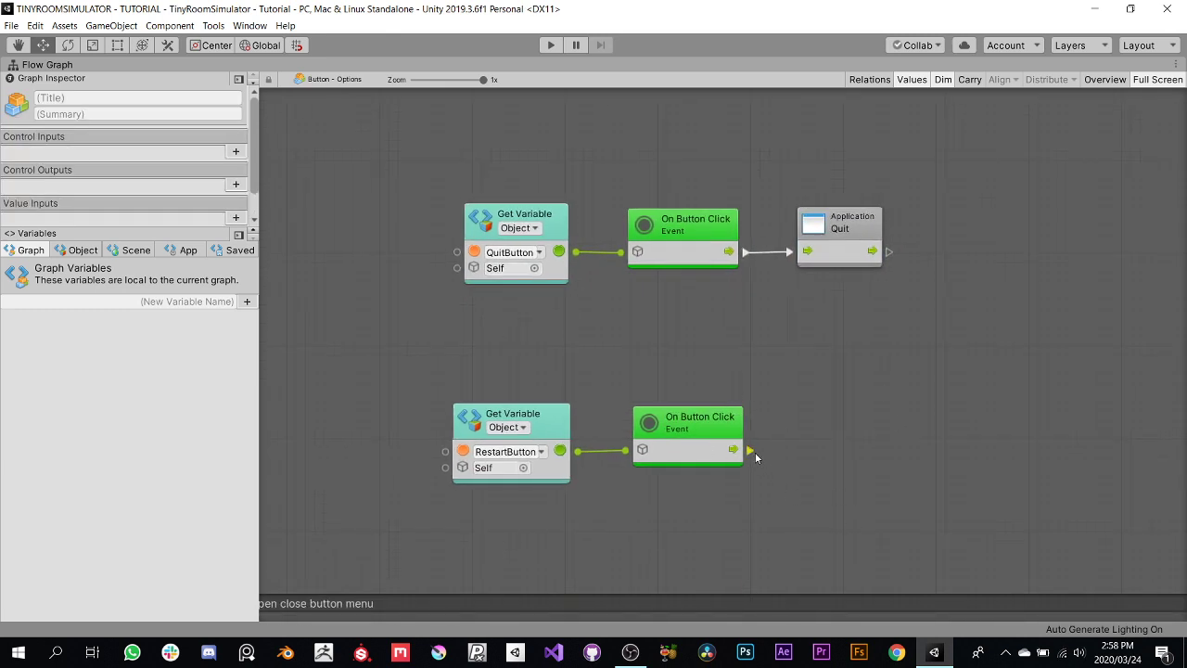
drag(752, 451, 814, 418)
text(loa)
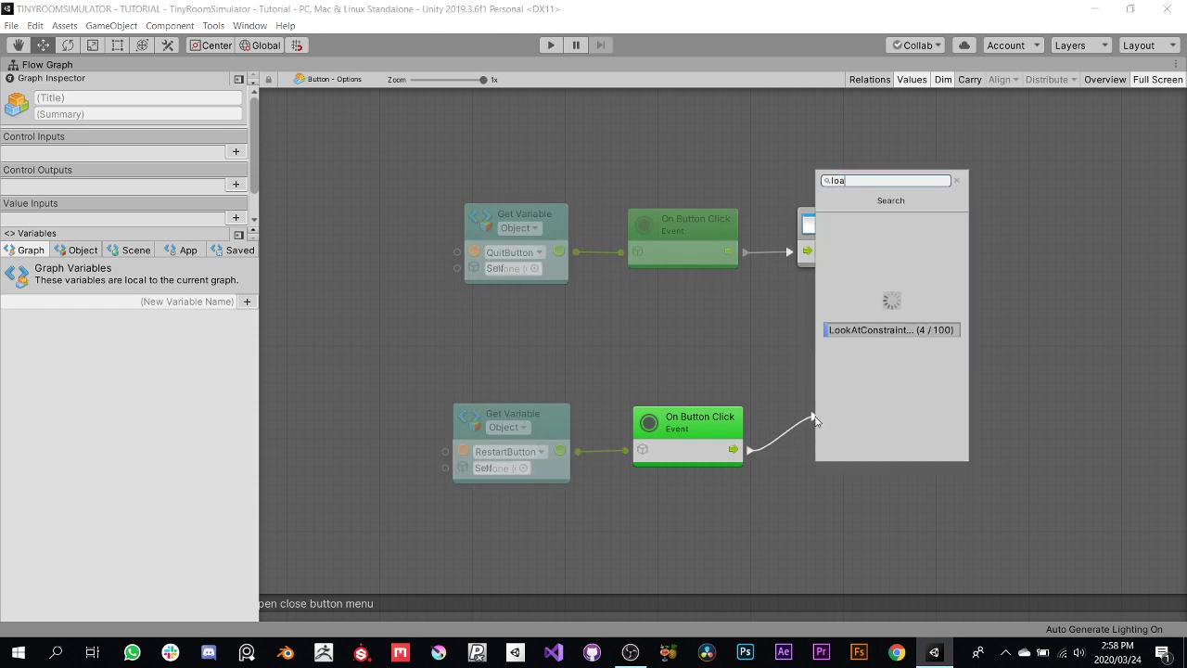
text(dscene)
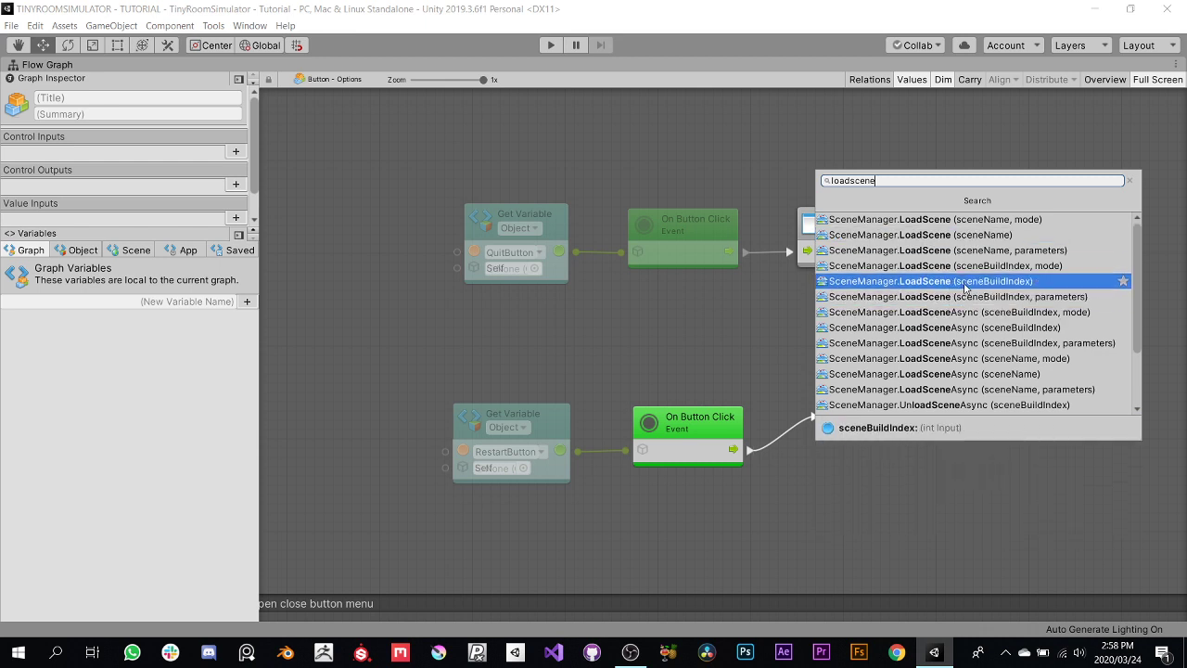
click(965, 281)
drag(915, 407, 884, 440)
- Move the RestartButton node row up to just below the QuitButton row and return the graph to its normal size
drag(424, 362, 1059, 566)
drag(662, 428, 671, 331)
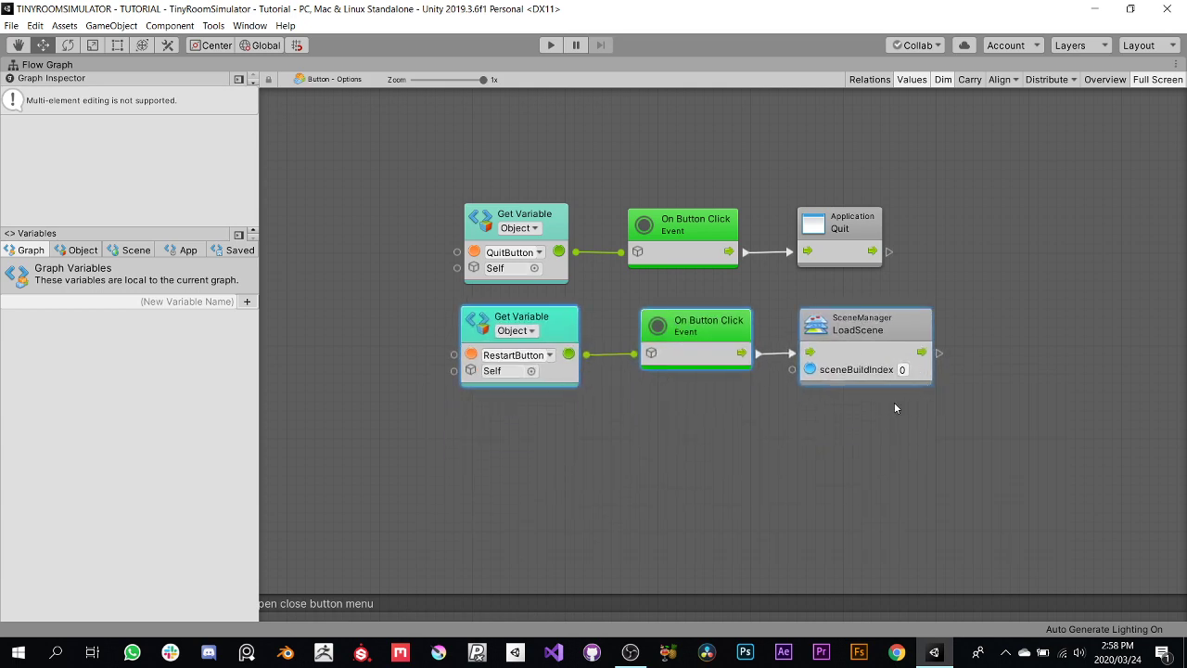
click(859, 428)
double_click(858, 428)
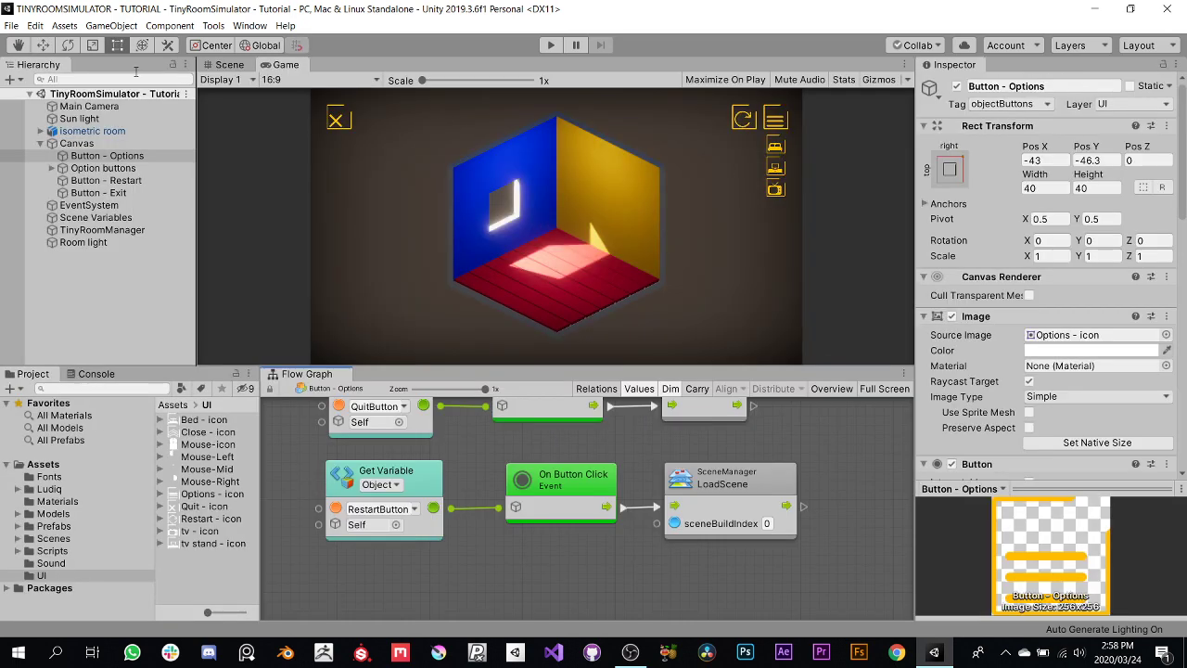
- Add the open TinyRoomSimulator - Tutorial scene to the Scenes In Build list in the build settings
click(11, 25)
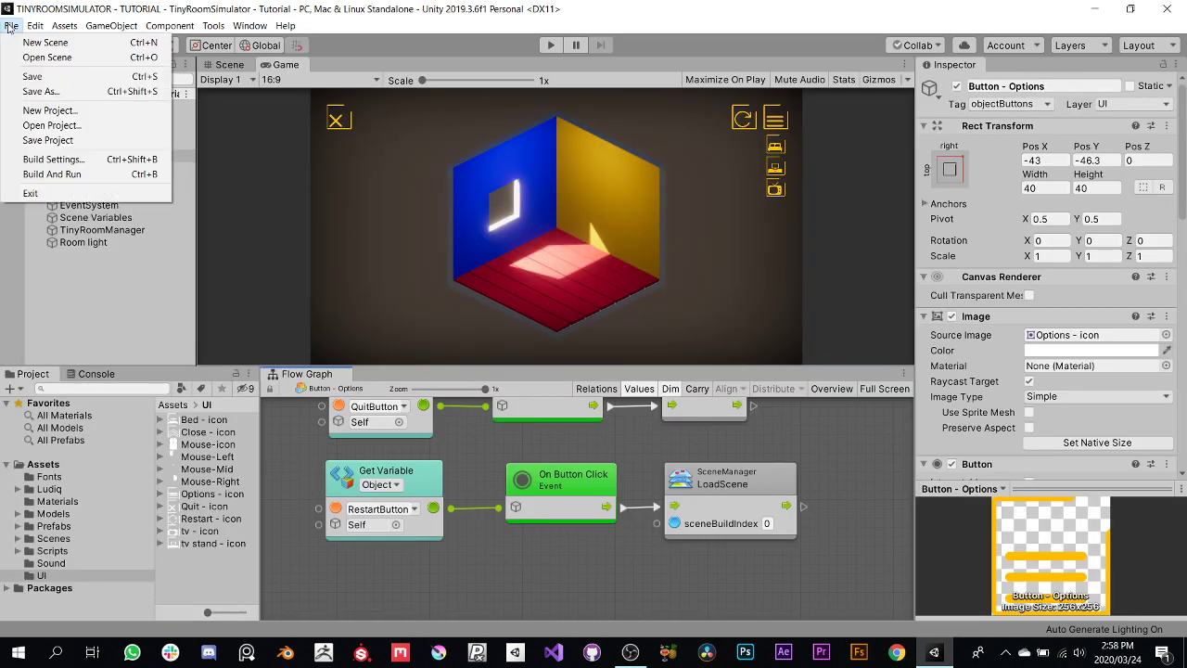
click(46, 160)
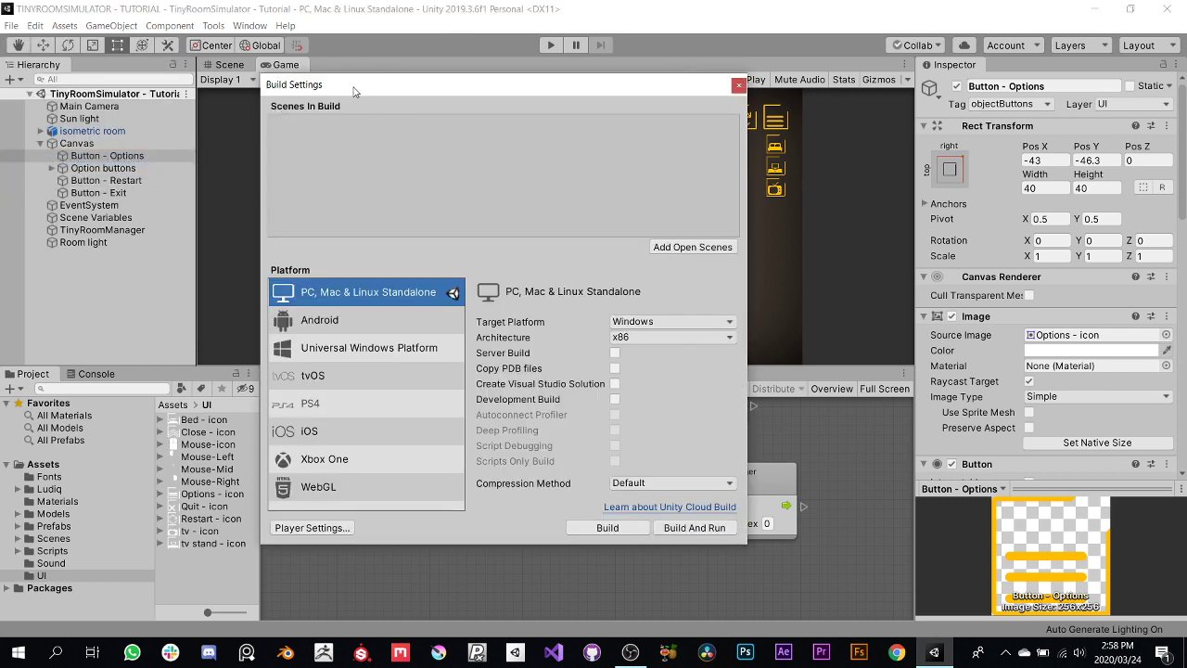
drag(352, 90, 332, 63)
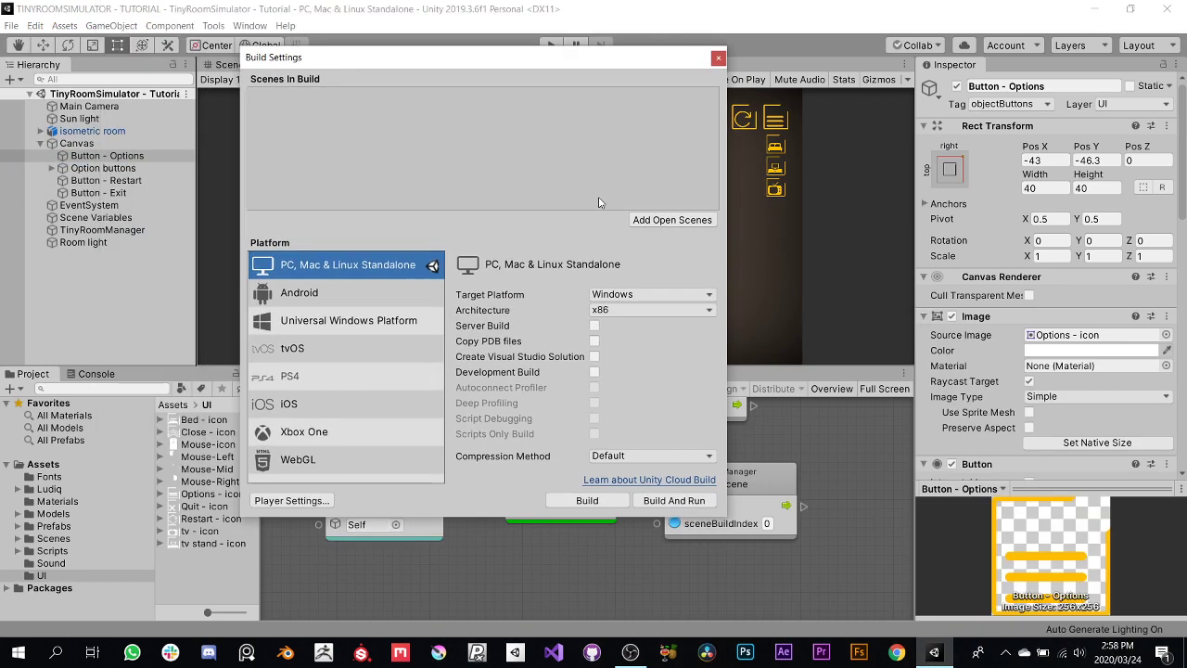
click(664, 224)
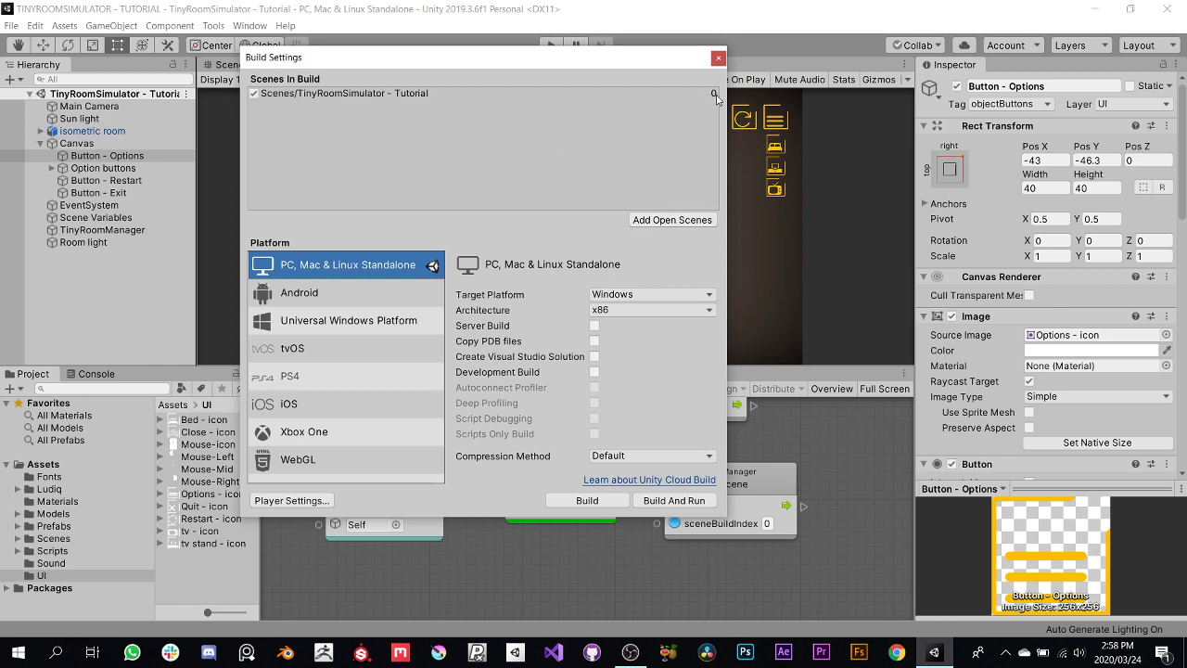
click(717, 58)
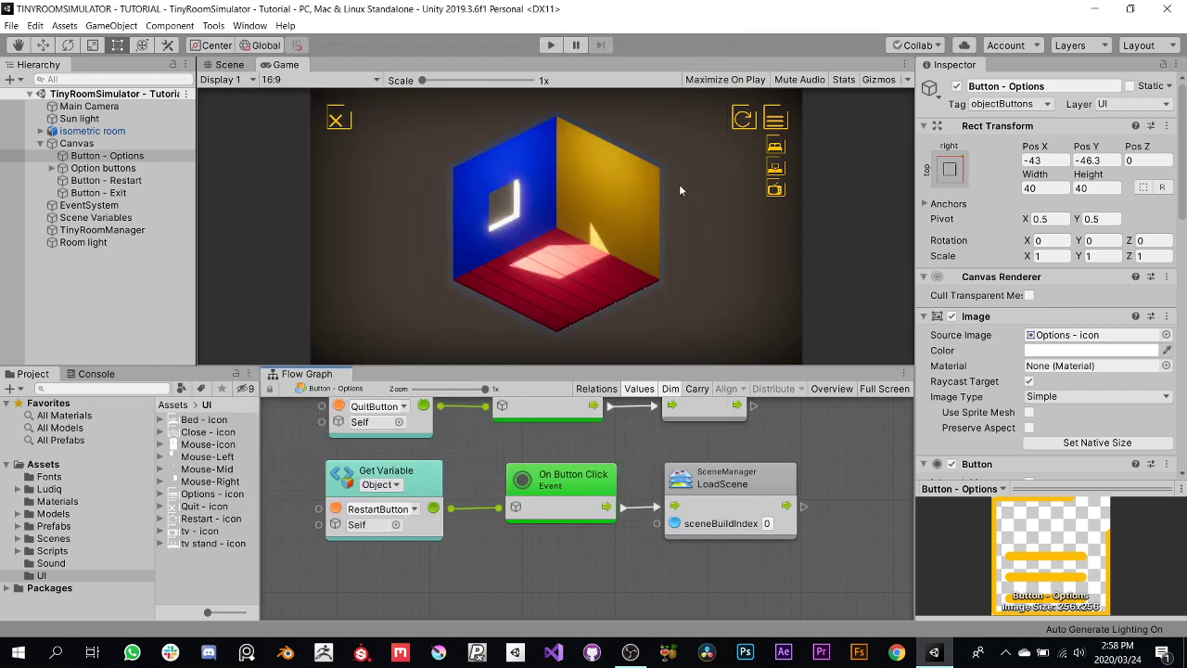
- Run the game in play mode and test the exit and restart buttons while watching the flow graph
click(546, 46)
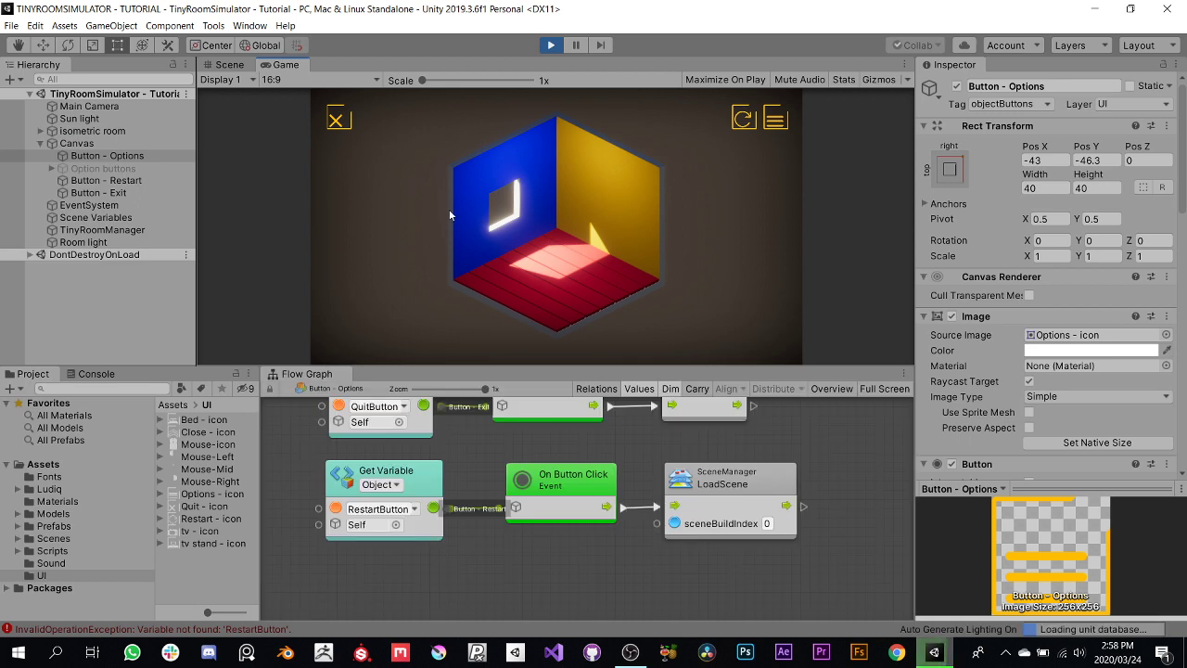
scroll(455, 503, down, 3)
scroll(462, 524, up, 1)
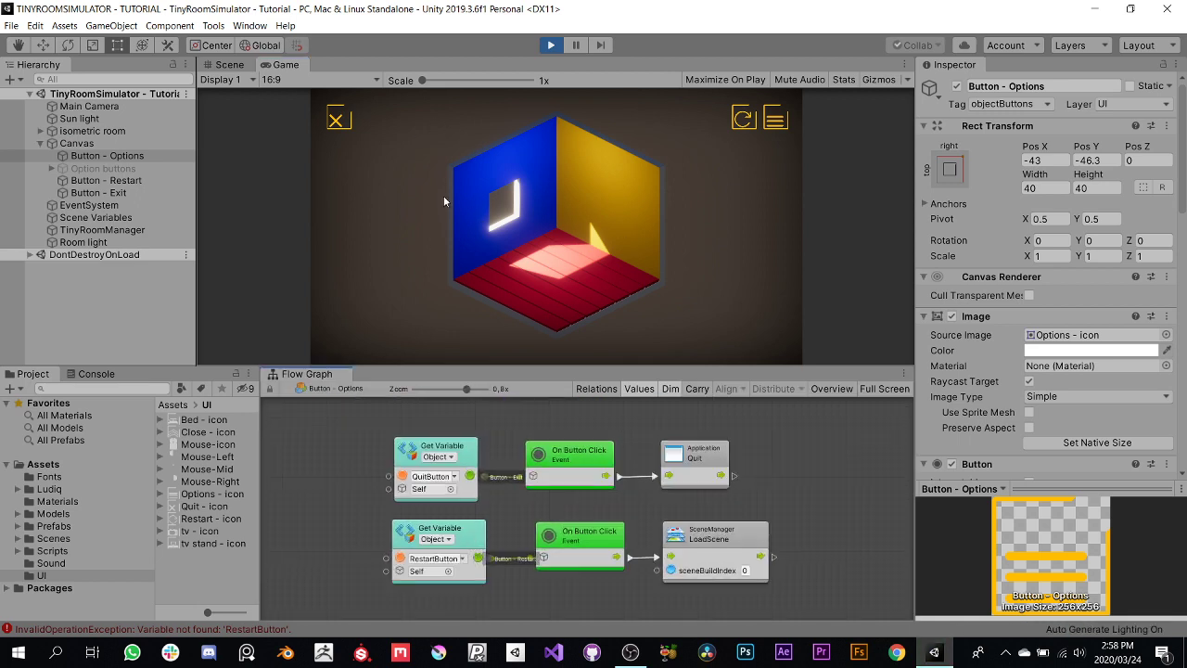
click(102, 155)
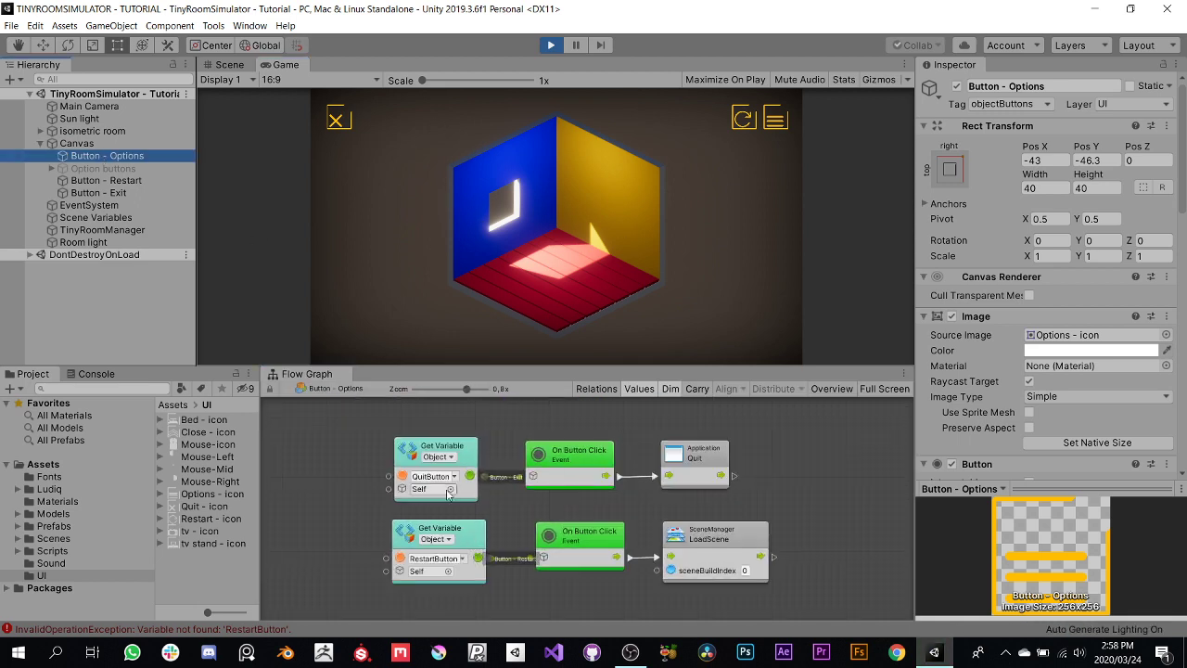
click(339, 130)
click(342, 127)
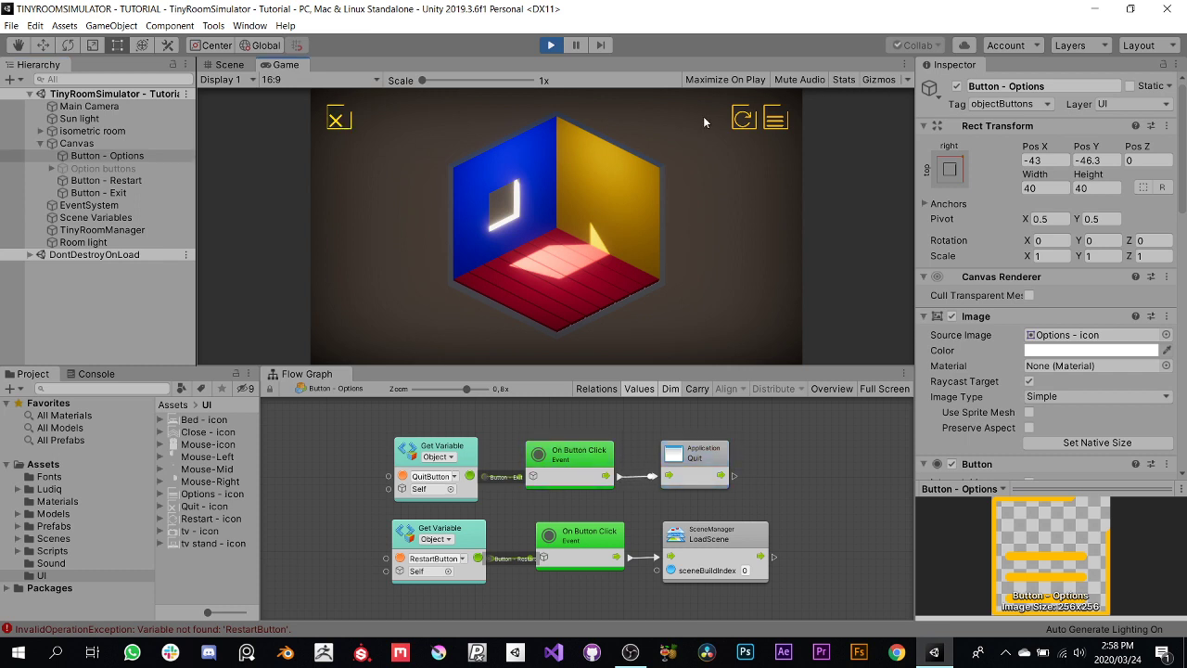
click(747, 126)
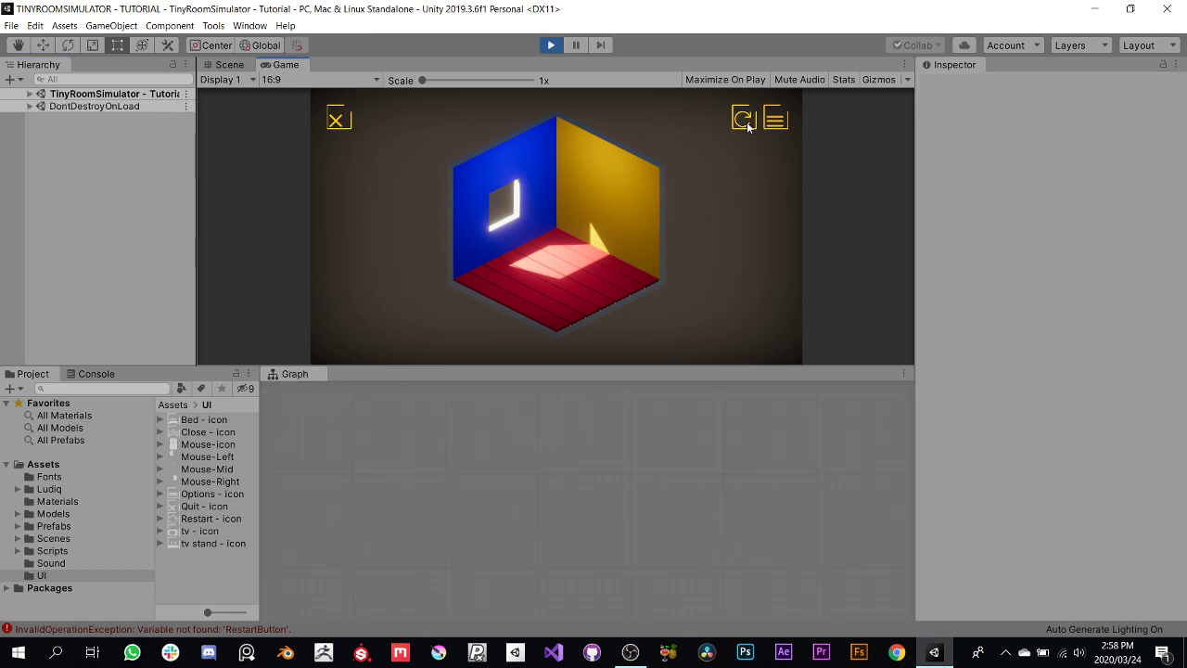
- Furnish the room with the bed, TV stand and switched-on TV, restart the scene to test the reset, and stop play mode
click(775, 122)
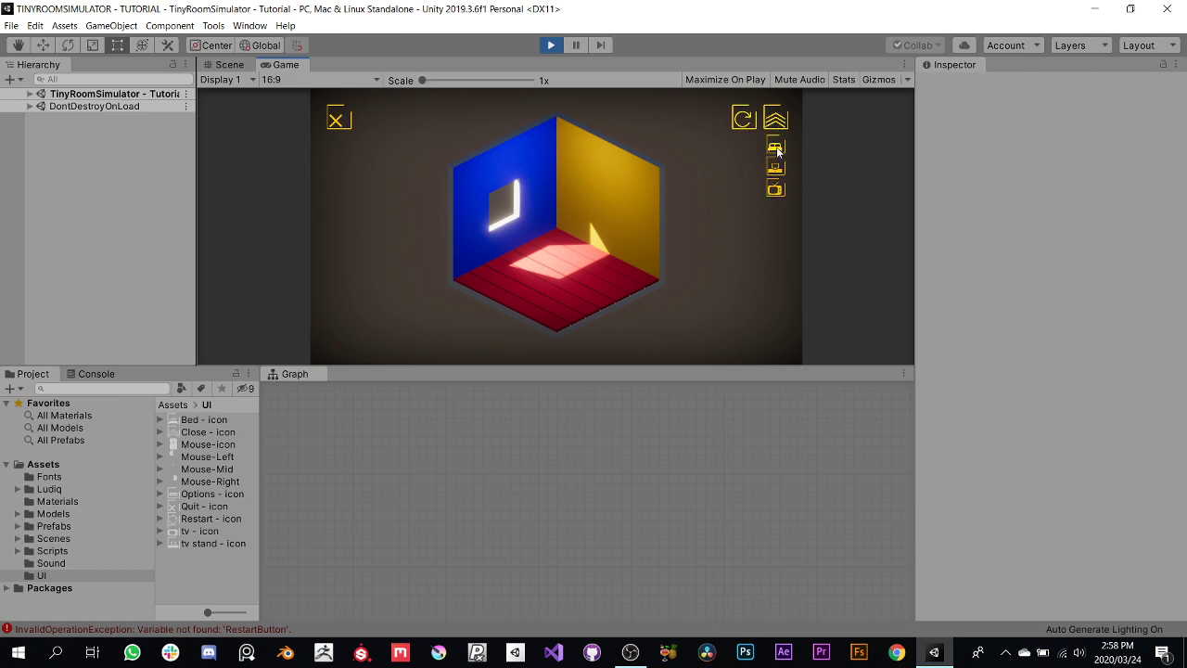
click(775, 153)
click(548, 275)
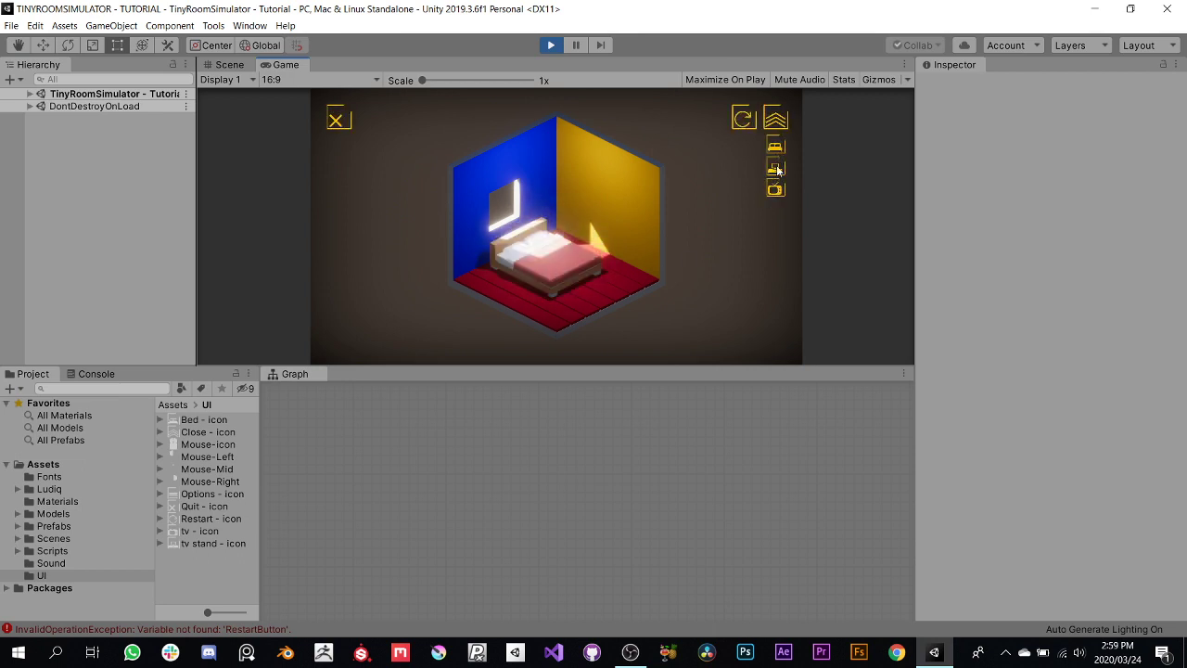
click(777, 169)
click(594, 295)
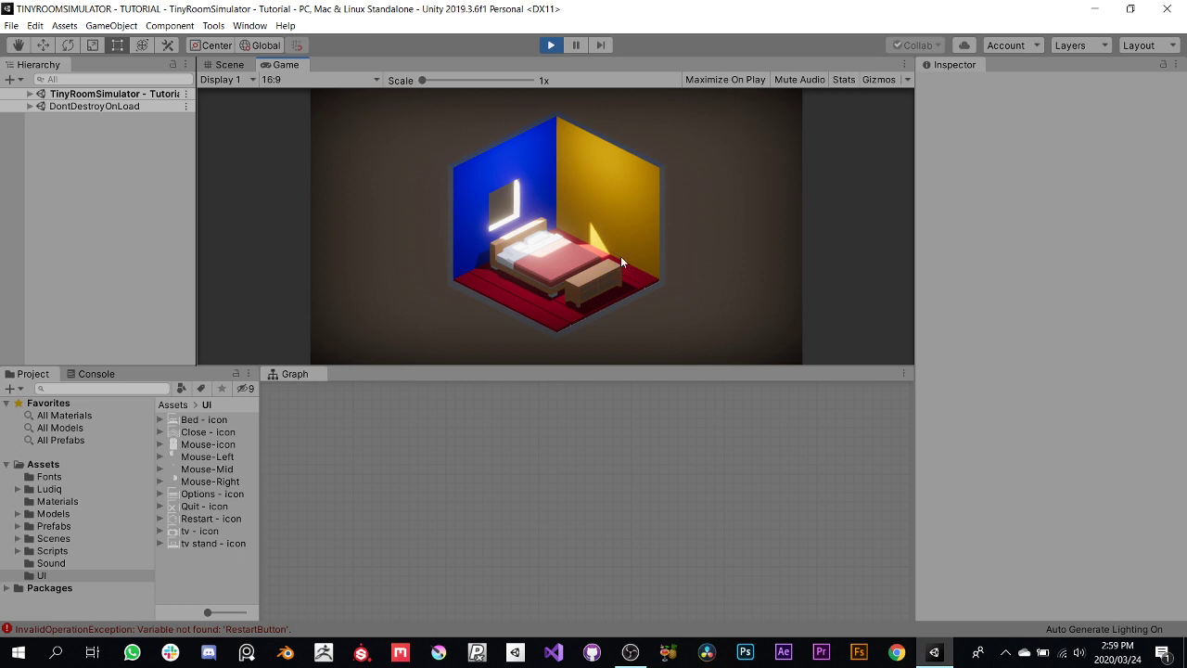
click(598, 270)
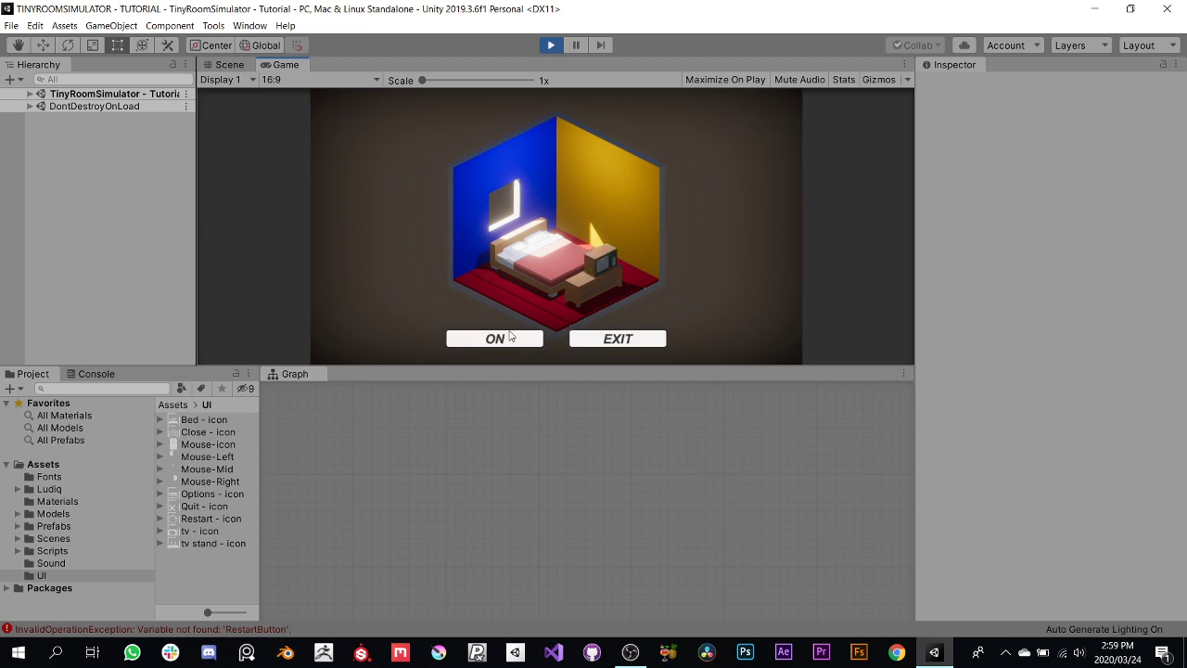
click(509, 336)
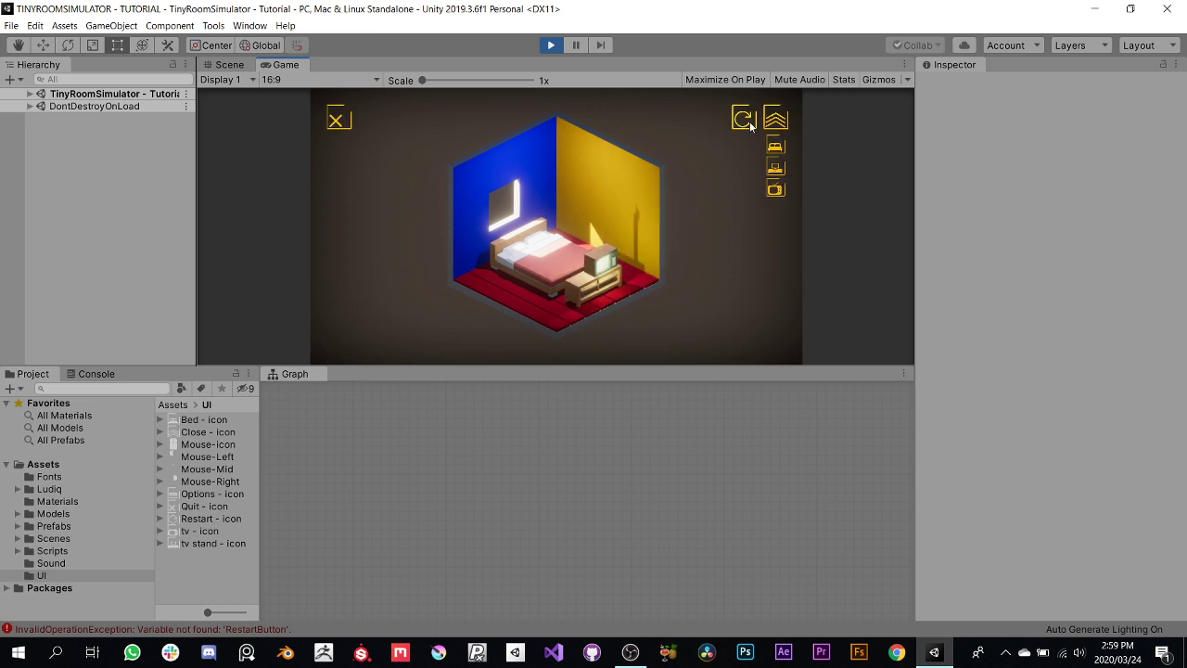
click(749, 122)
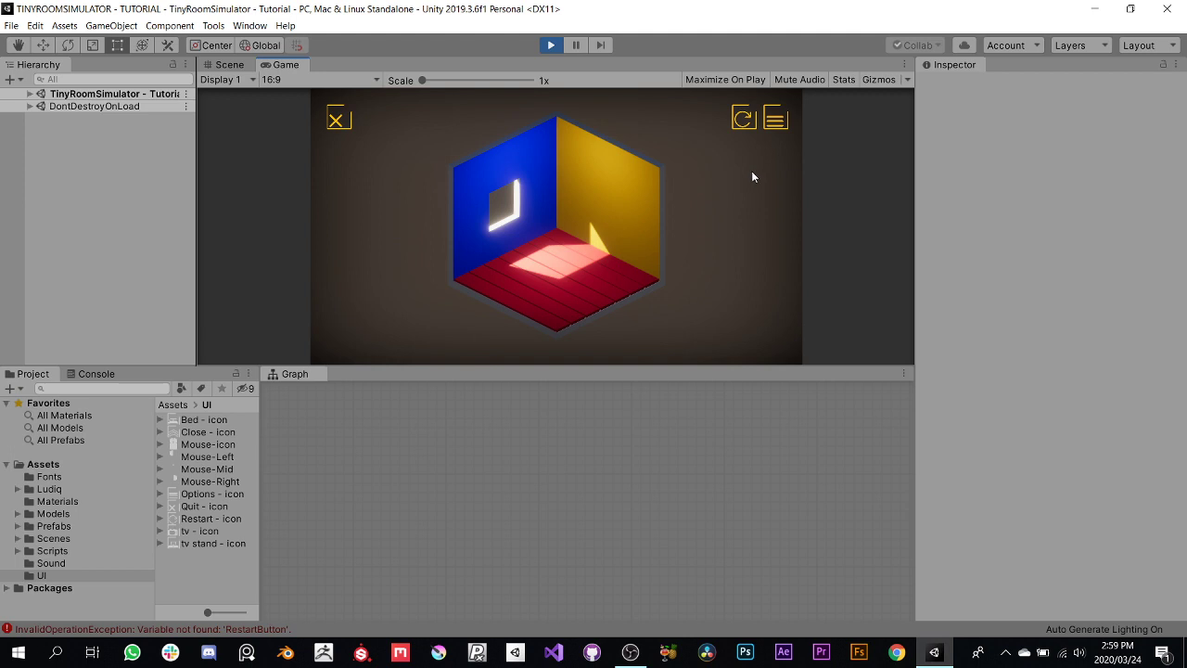
click(551, 45)
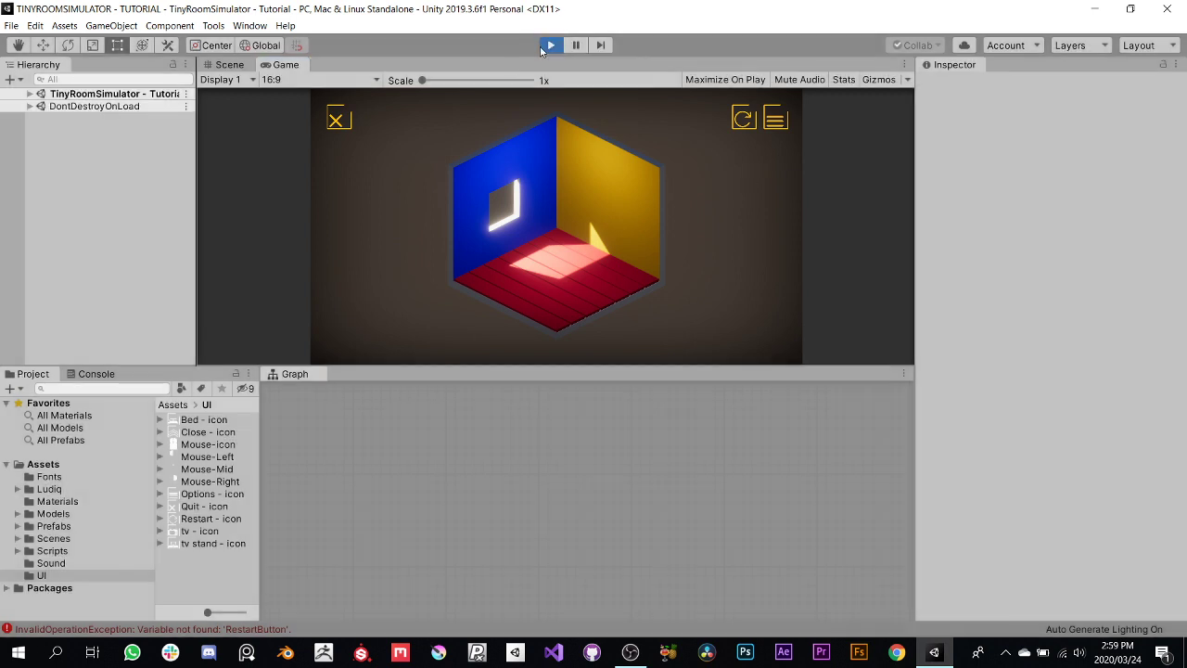
- Open the tvBase prefab from the Bolt prefabs folder for editing
click(40, 144)
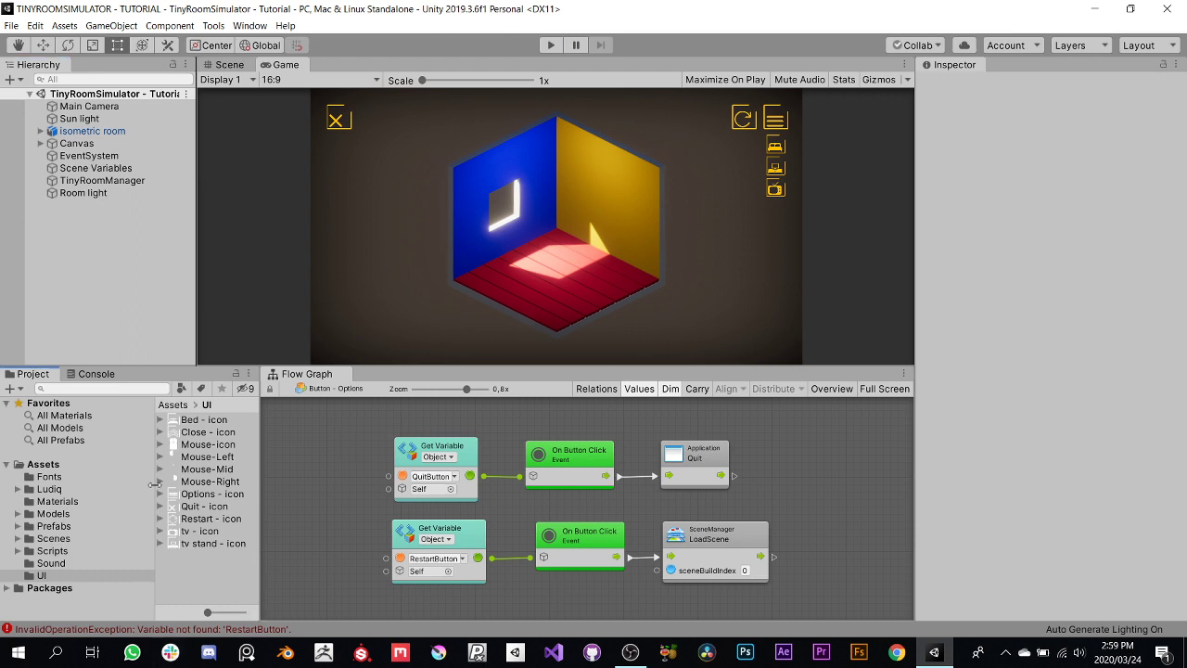
click(52, 525)
double_click(200, 421)
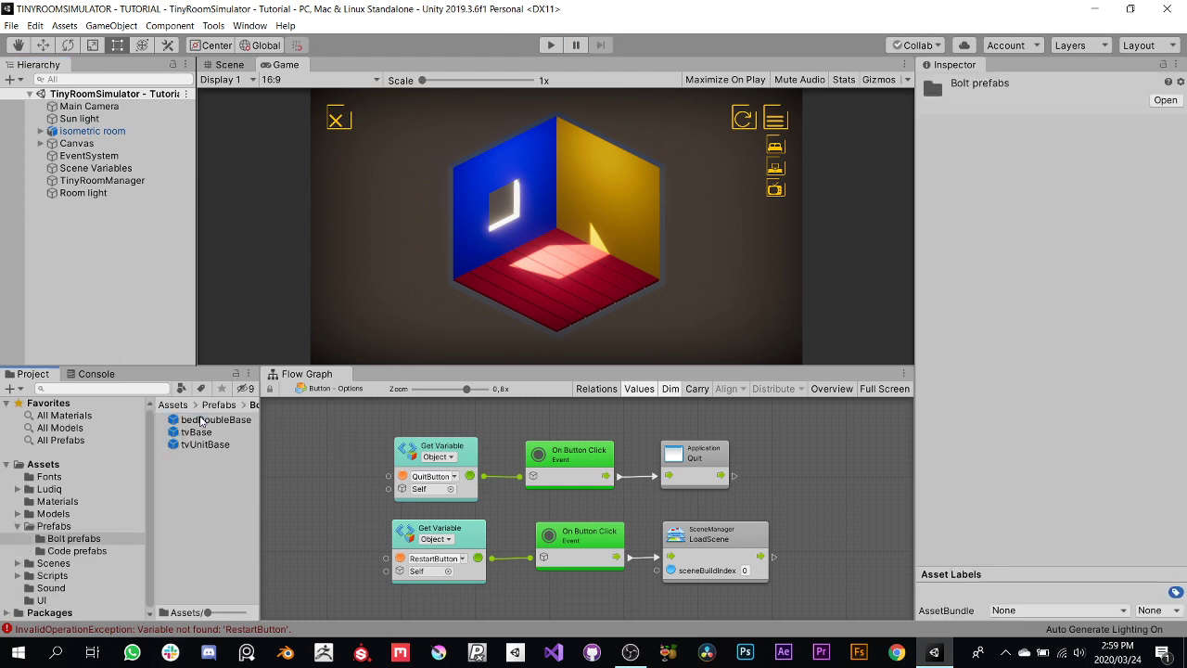
double_click(196, 433)
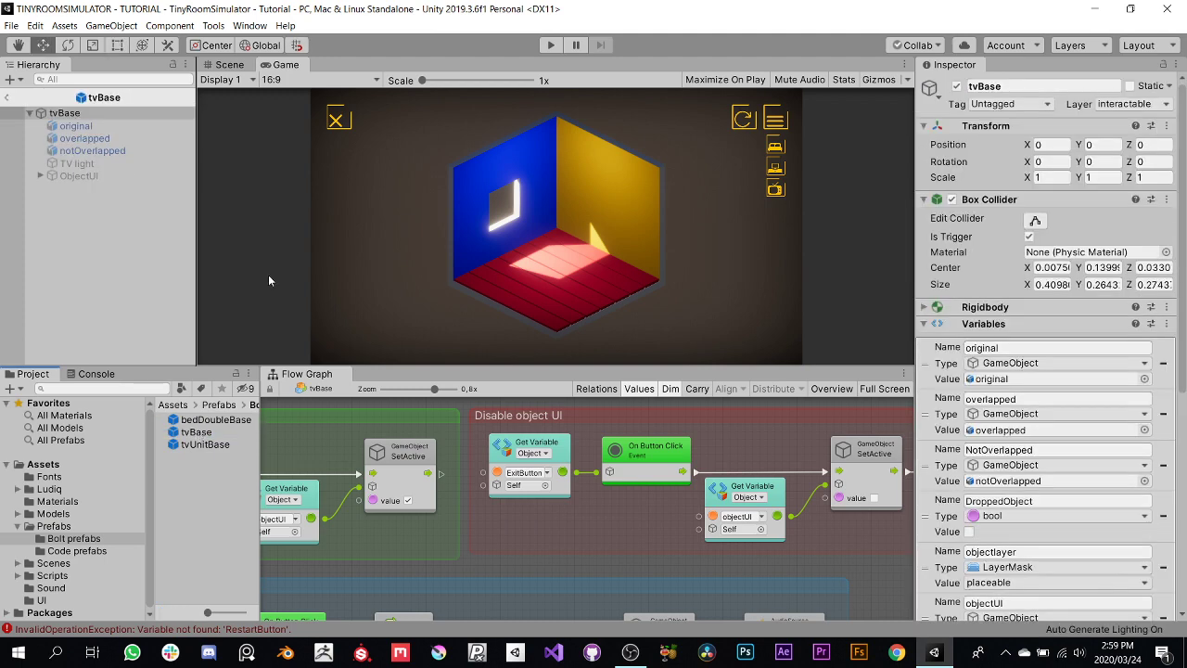
- Activate the ObjectUI canvas in the tvBase prefab and frame its ON and EXIT buttons head-on in the scene
click(78, 175)
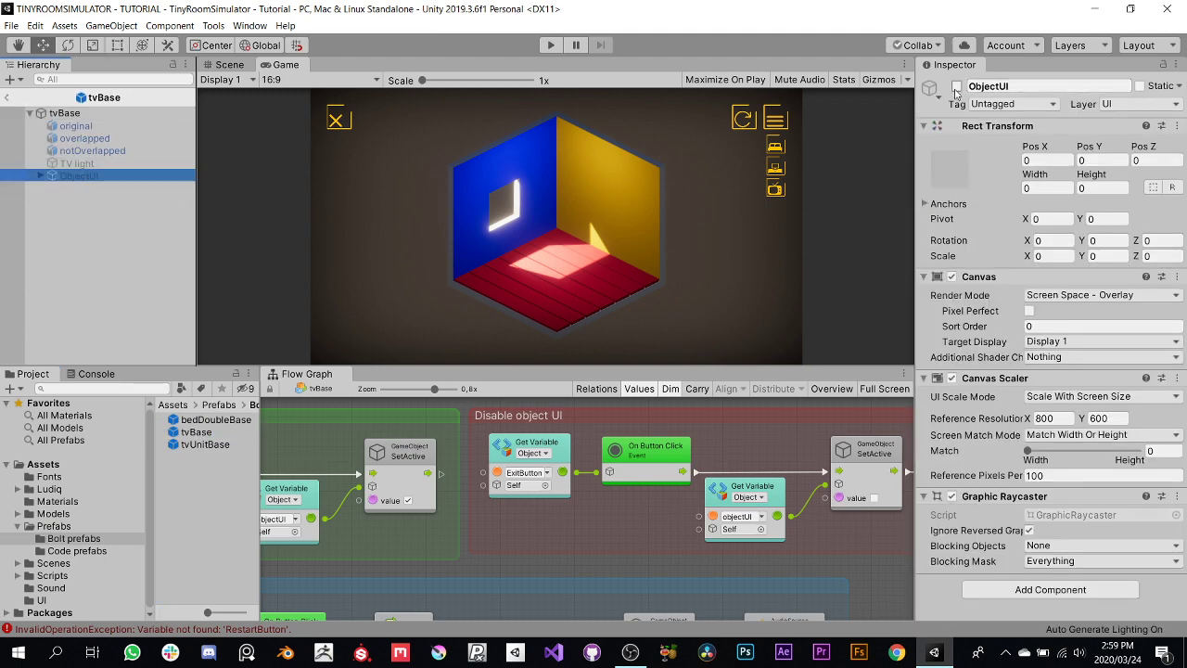
click(956, 85)
click(229, 64)
key(f)
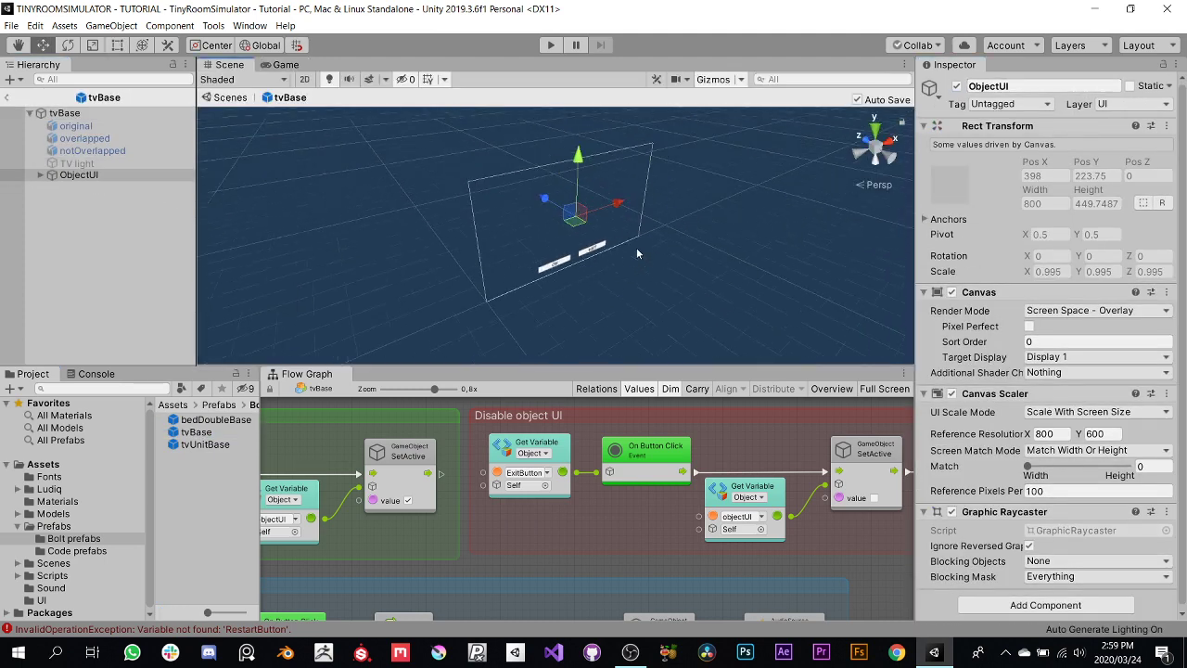
alt+drag(600, 279, 492, 187)
click(894, 147)
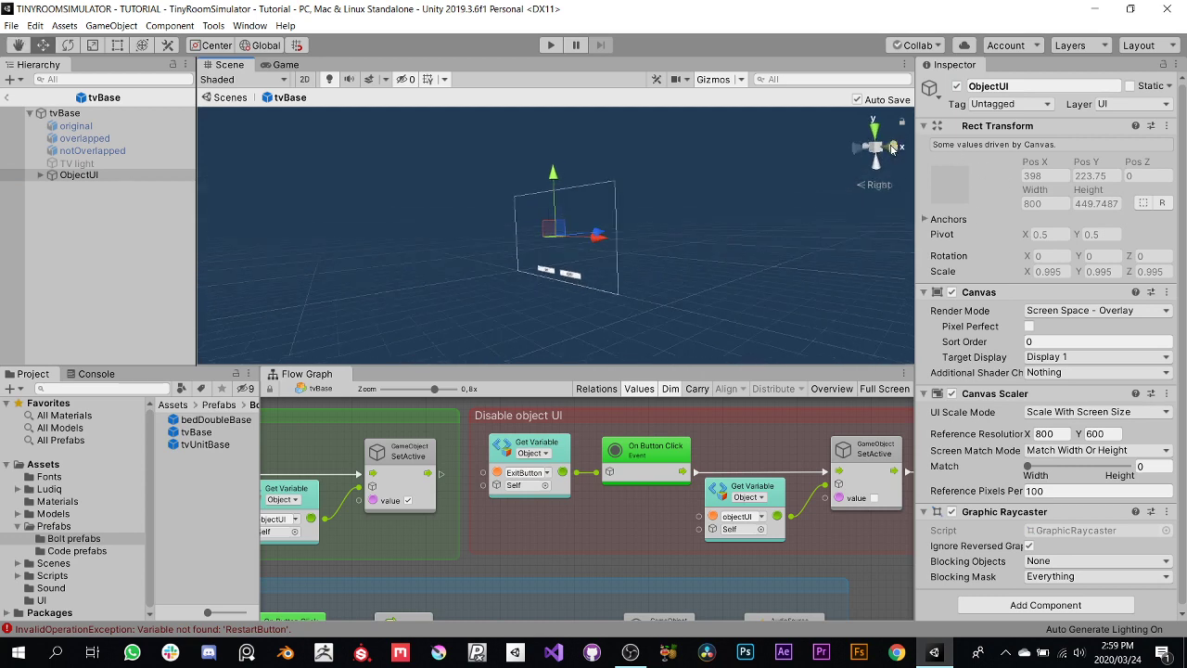
scroll(602, 254, up, 8)
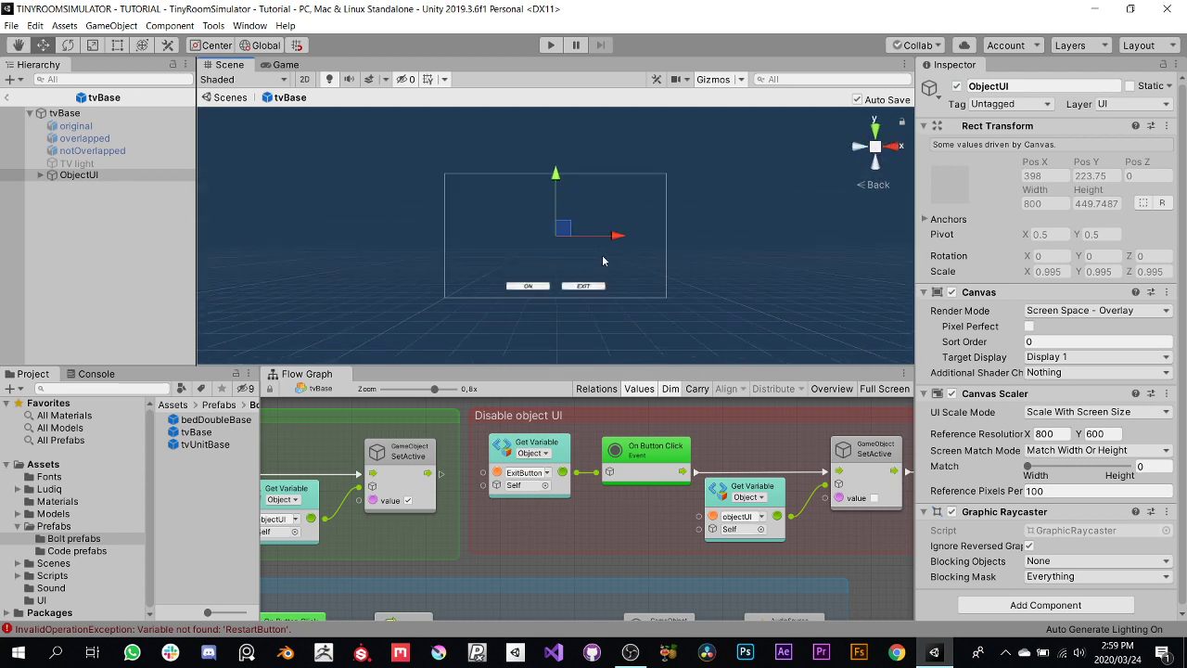
scroll(596, 262, up, 5)
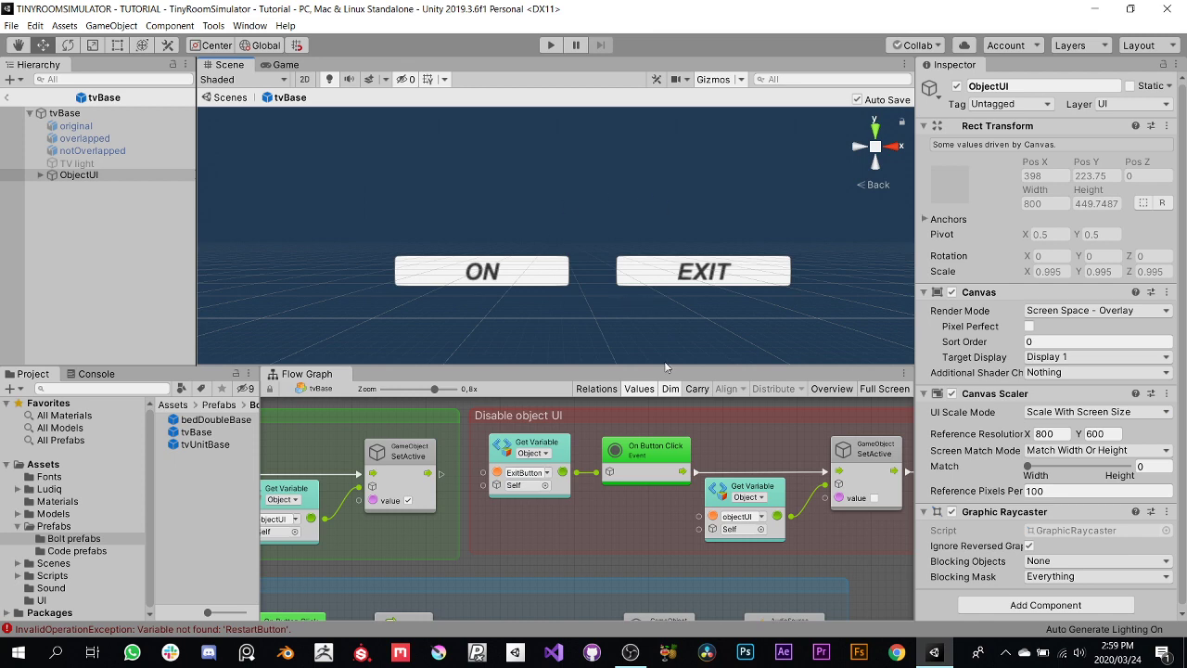
- Delete the Text children of Button - Interact and Button - Exit under ObjectUI
click(40, 175)
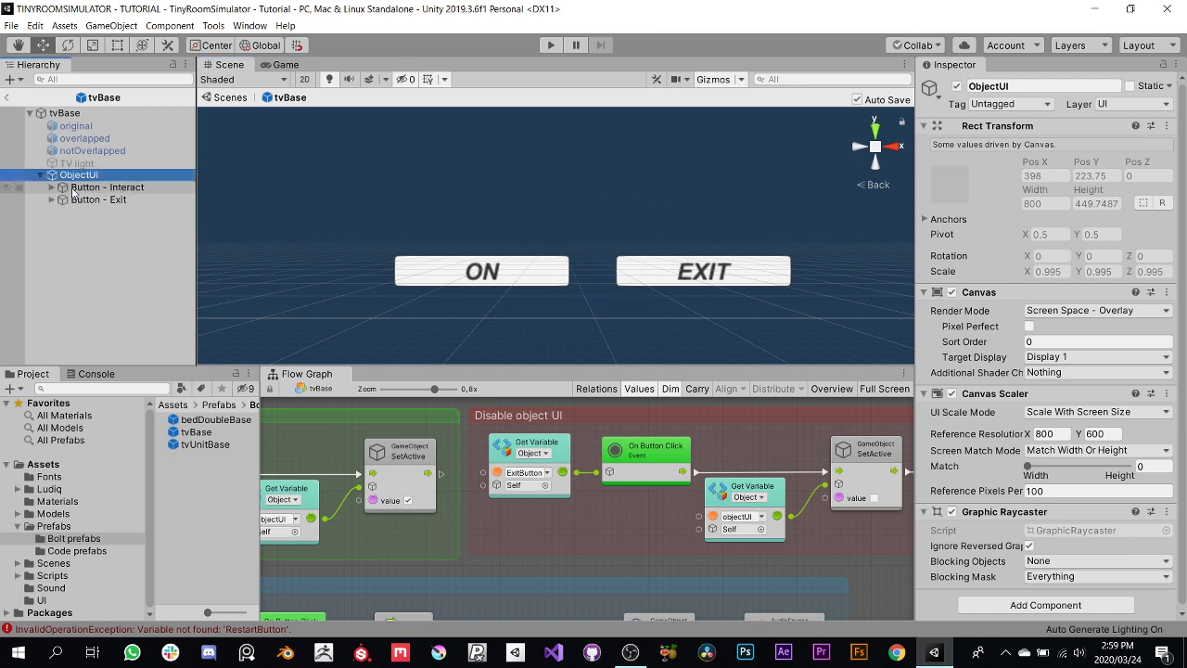
click(51, 188)
click(51, 211)
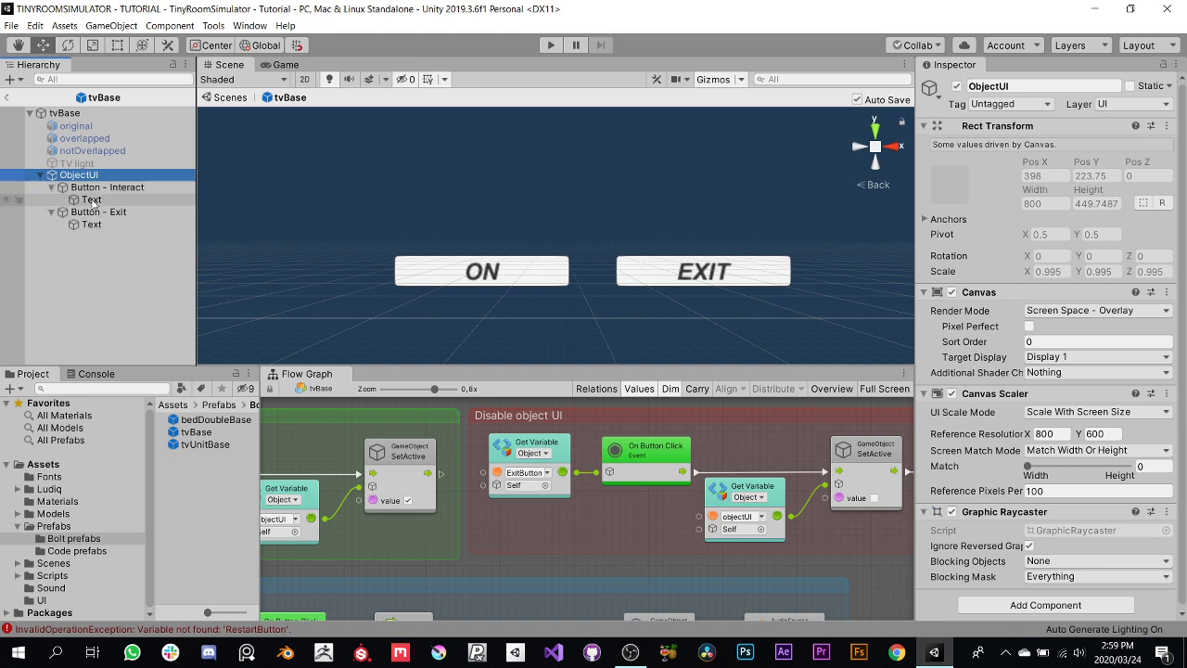
click(91, 199)
ctrl+click(91, 224)
key(Delete)
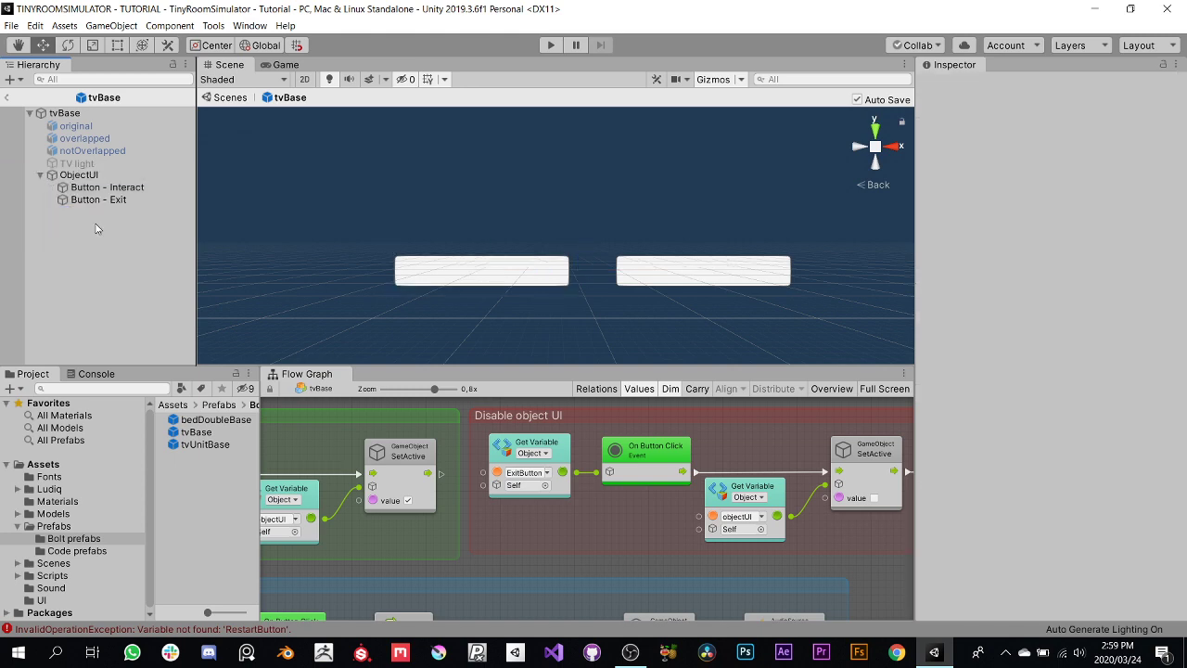
- Set both Button - Interact and Button - Exit to a width of 40 and a height of 40
click(93, 188)
ctrl+click(93, 200)
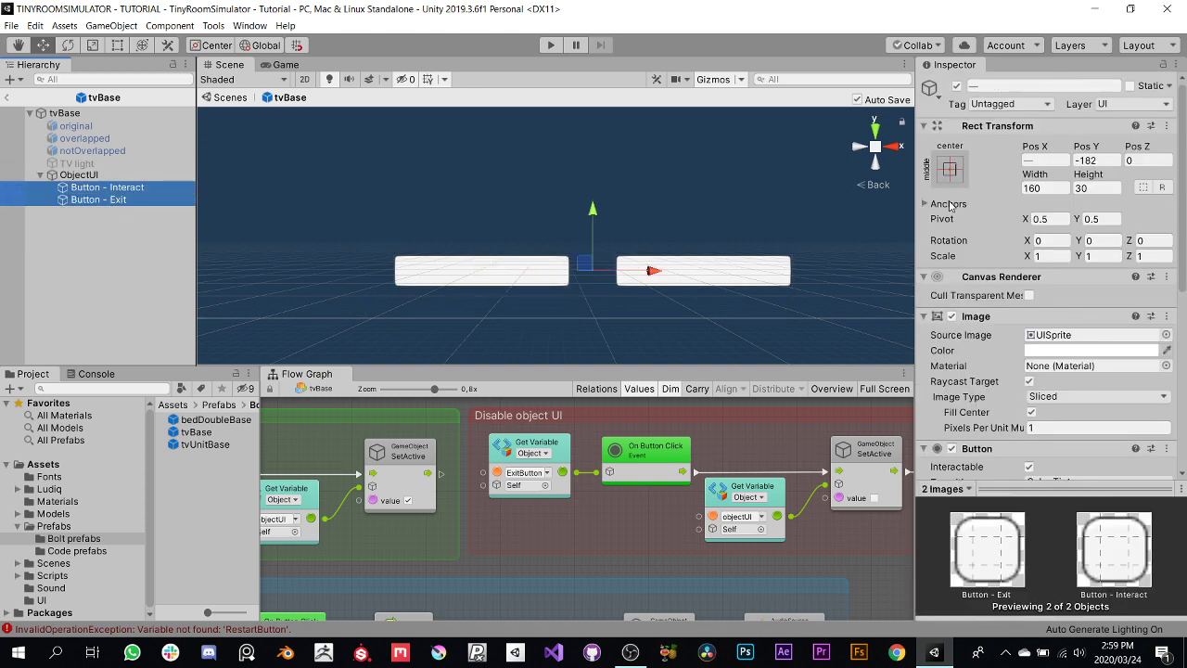
click(1043, 189)
text(40)
key(Tab)
text(40)
key(Return)
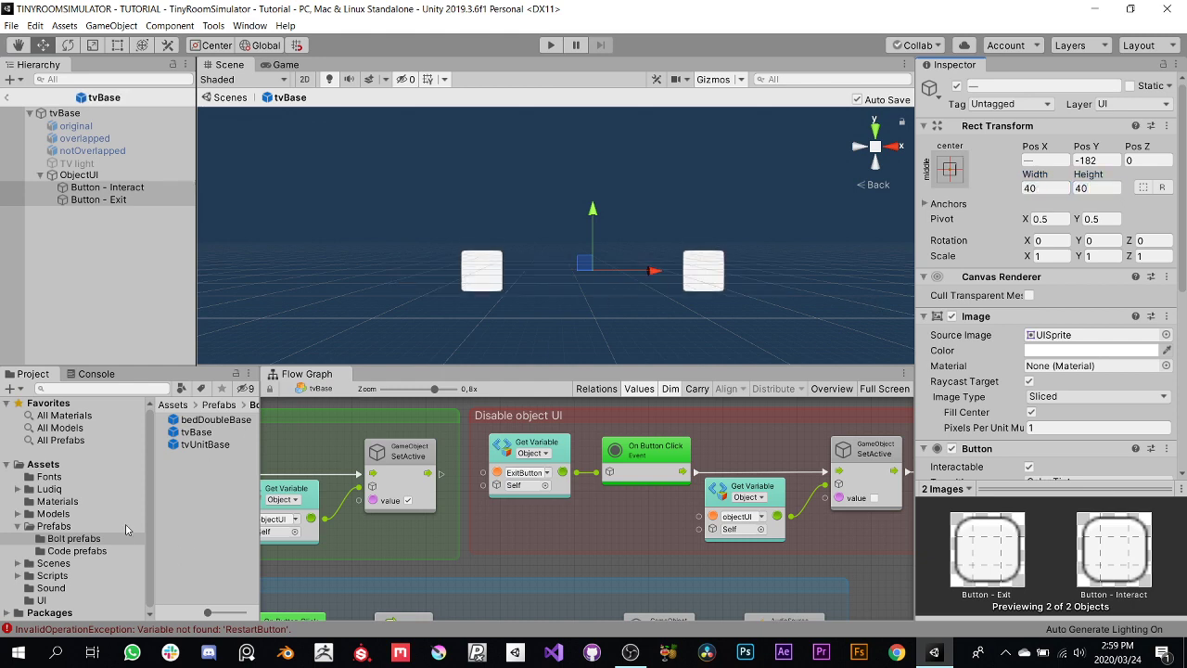
- Assign Close - icon as the source image of Button - Interact and Quit - icon as that of Button - Exit
click(102, 187)
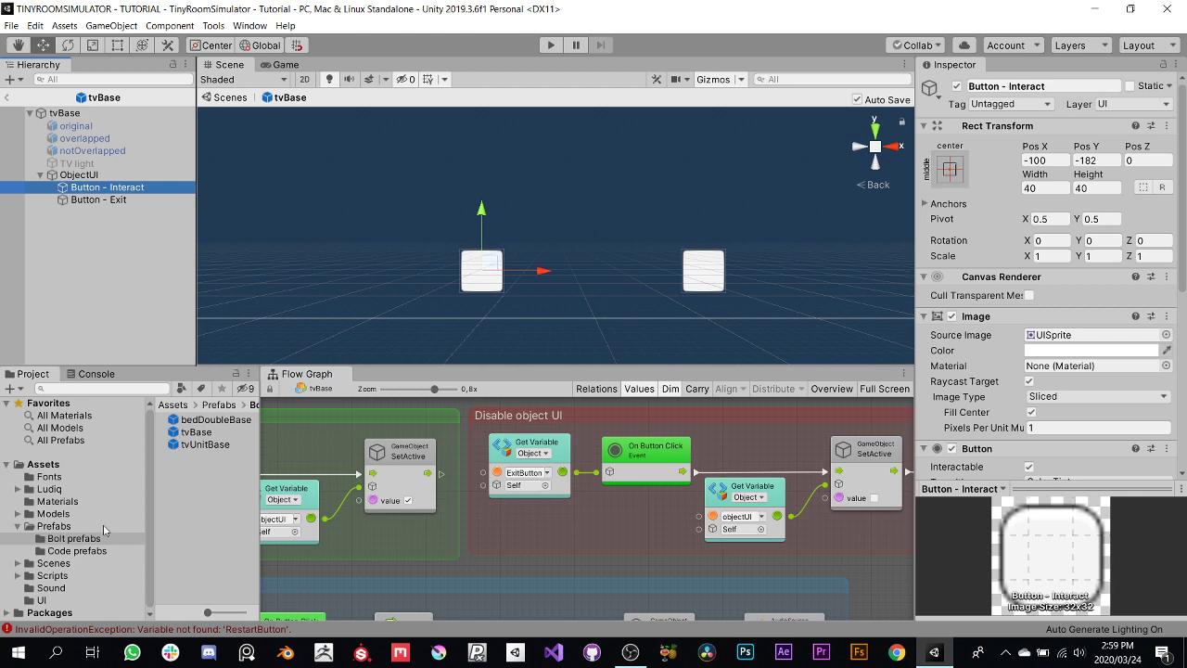
click(41, 600)
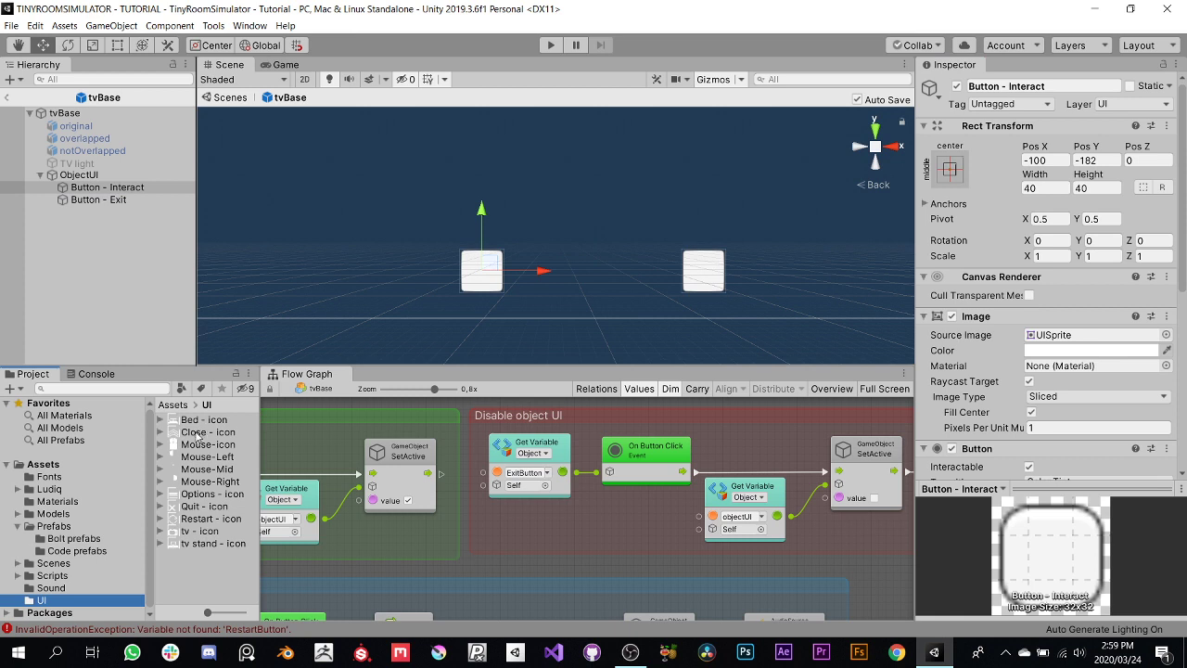
drag(197, 436, 1058, 343)
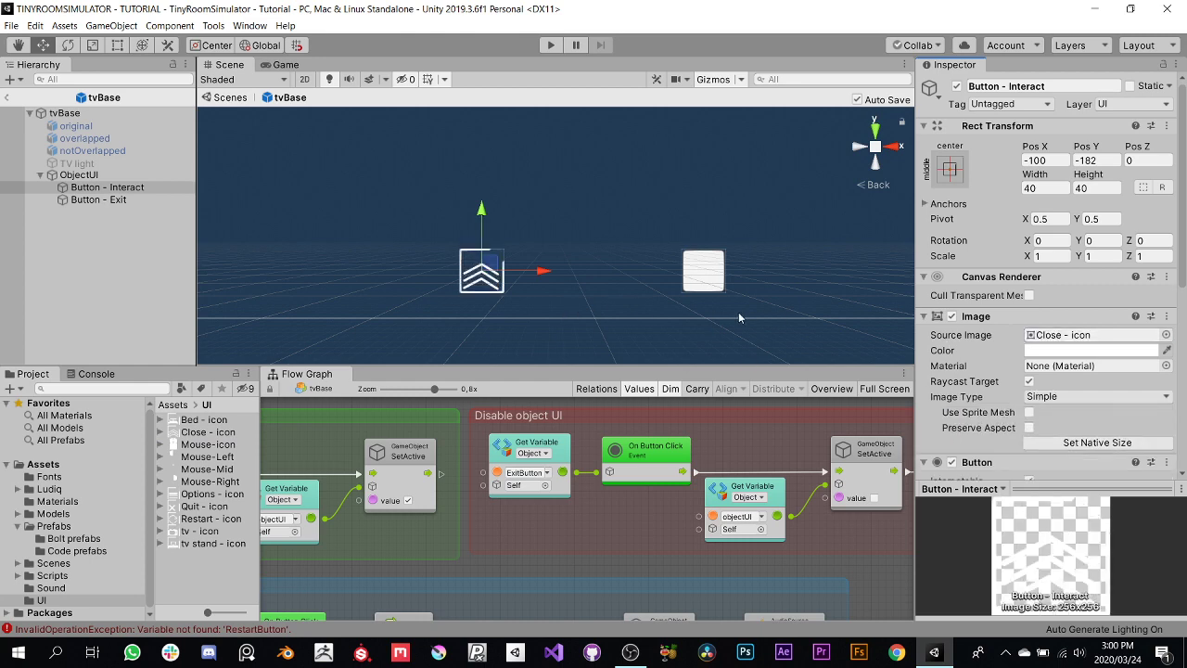
click(97, 200)
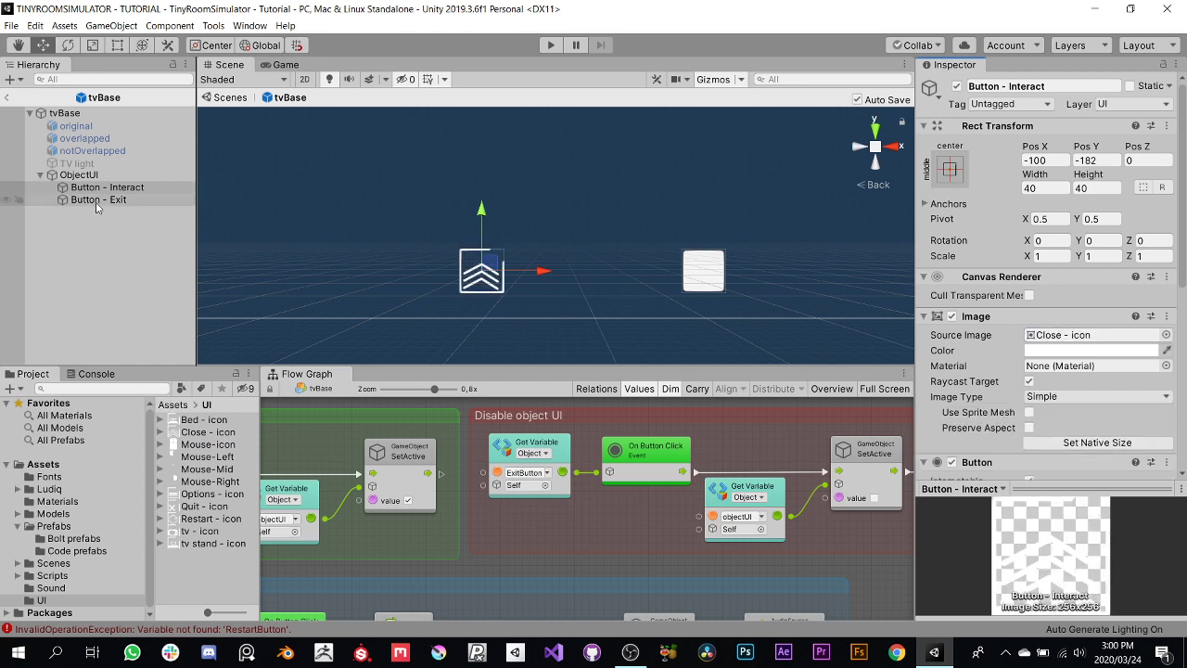
drag(190, 507, 1057, 342)
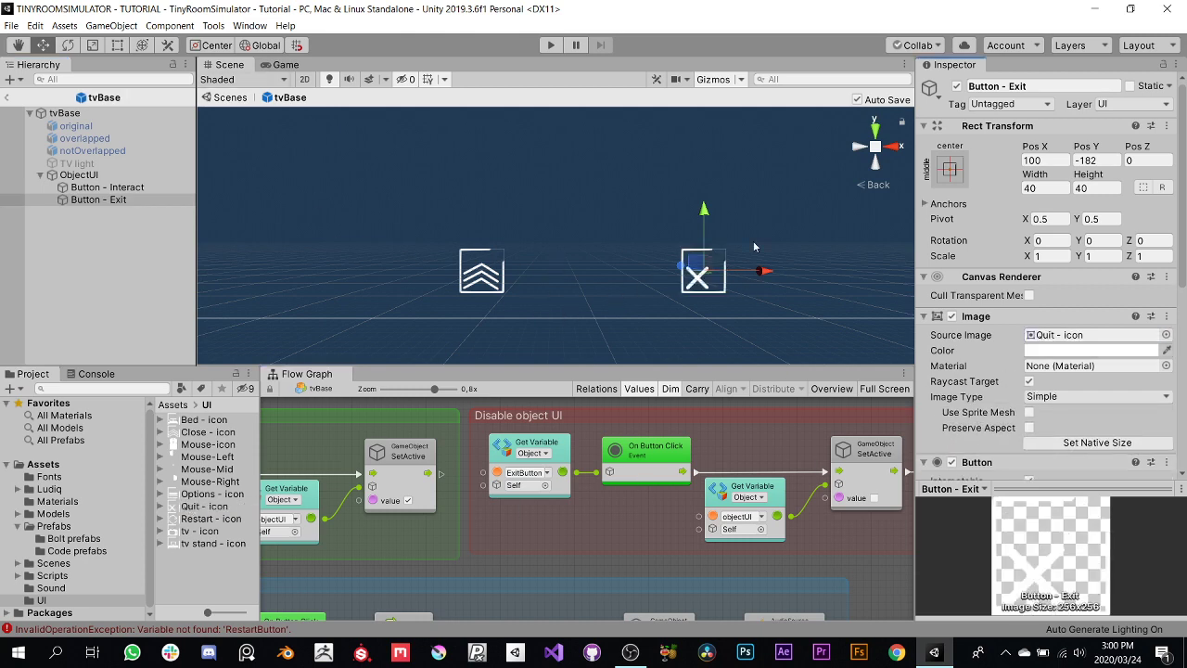
- Switch the scene to 2D and move Button - Exit to the upper-right corner of Button - Interact, at about X -73.3, Y -154
click(305, 80)
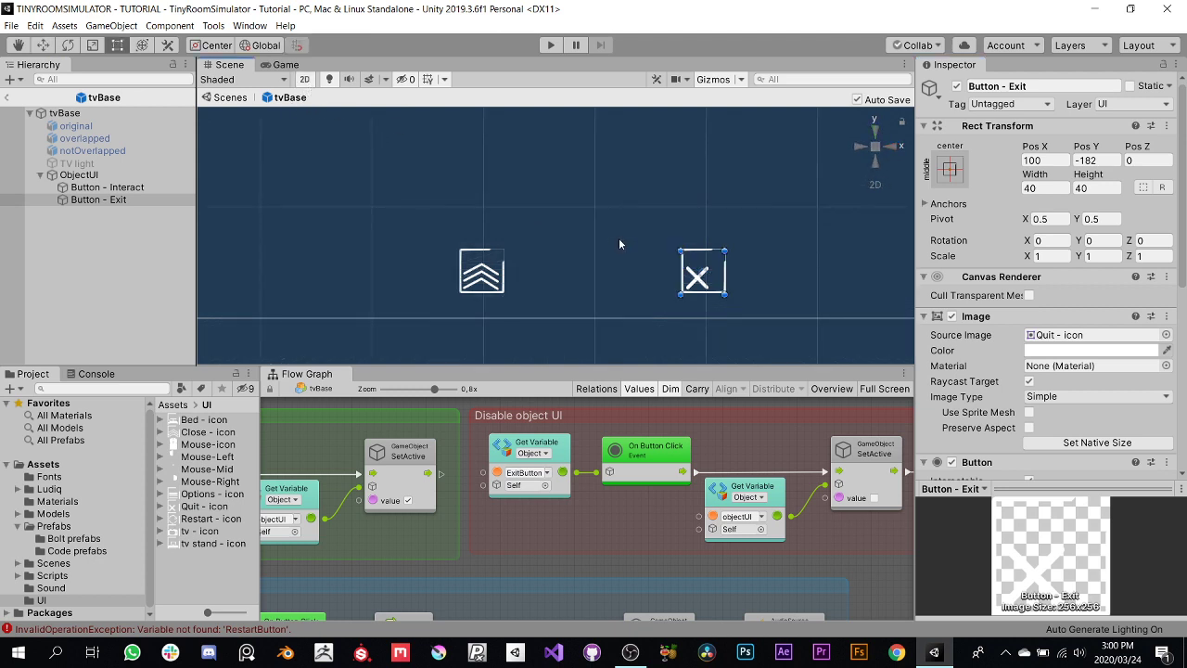
drag(715, 265, 502, 229)
key(f)
scroll(516, 277, up, 1)
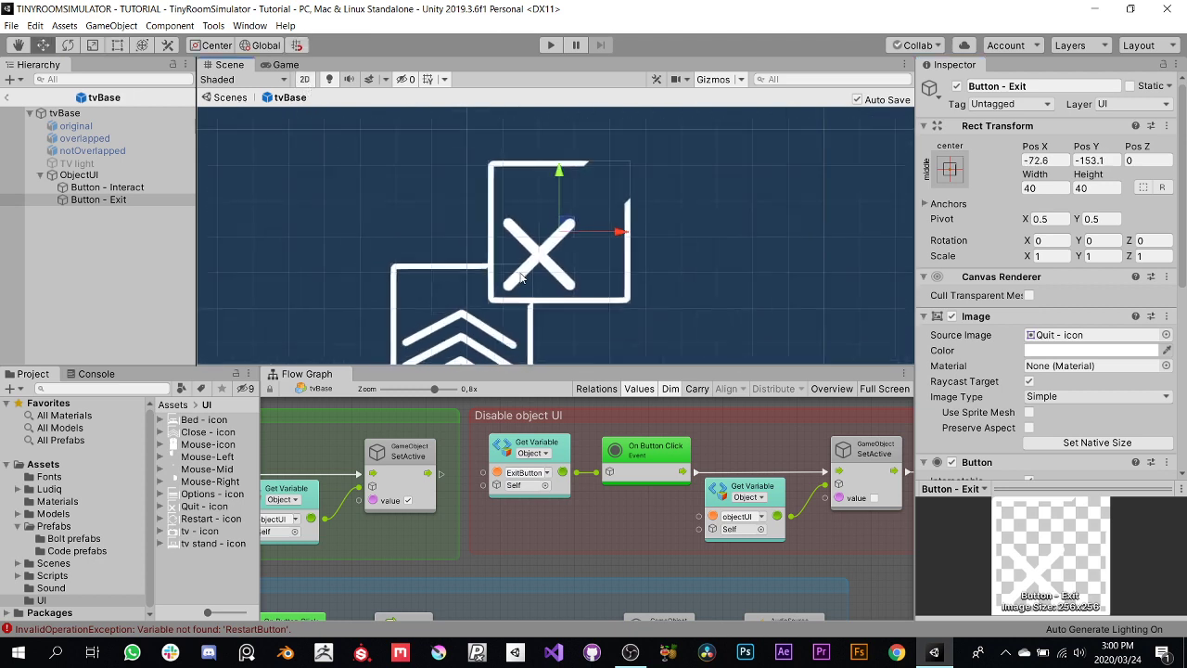
mouse_move(579, 229)
mouse_down()
mouse_move(566, 219)
mouse_move(576, 233)
mouse_up()
scroll(580, 306, down, 5)
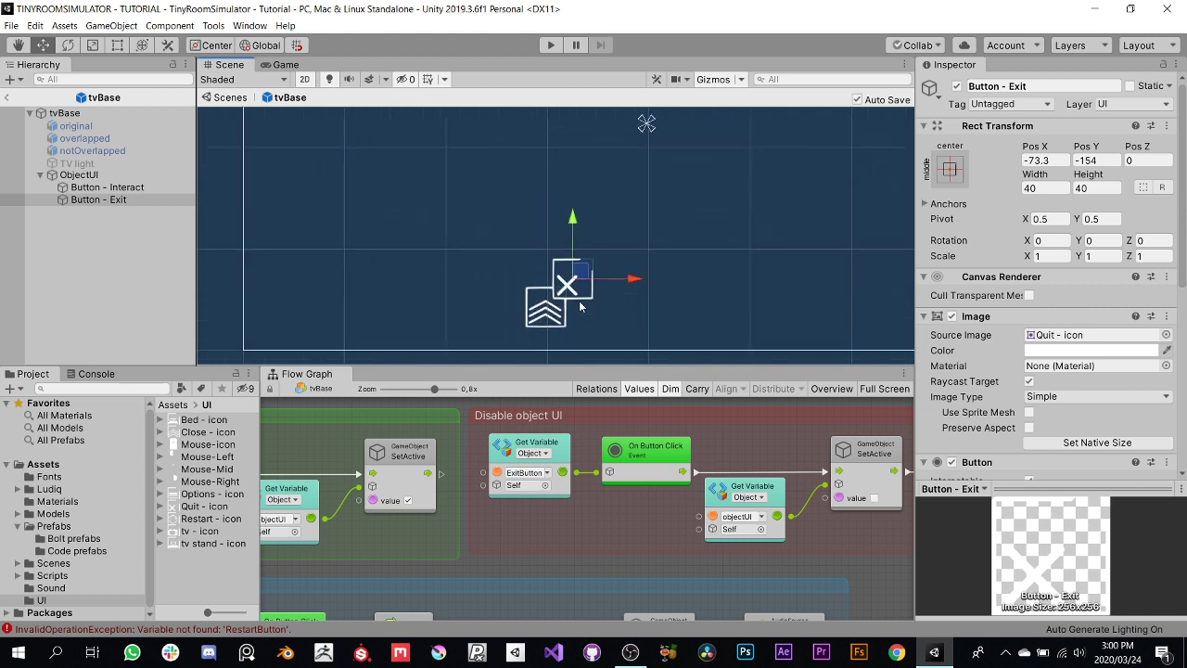
scroll(581, 306, down, 3)
- Make Button - Exit a child of Button - Interact and select the parent button
click(110, 198)
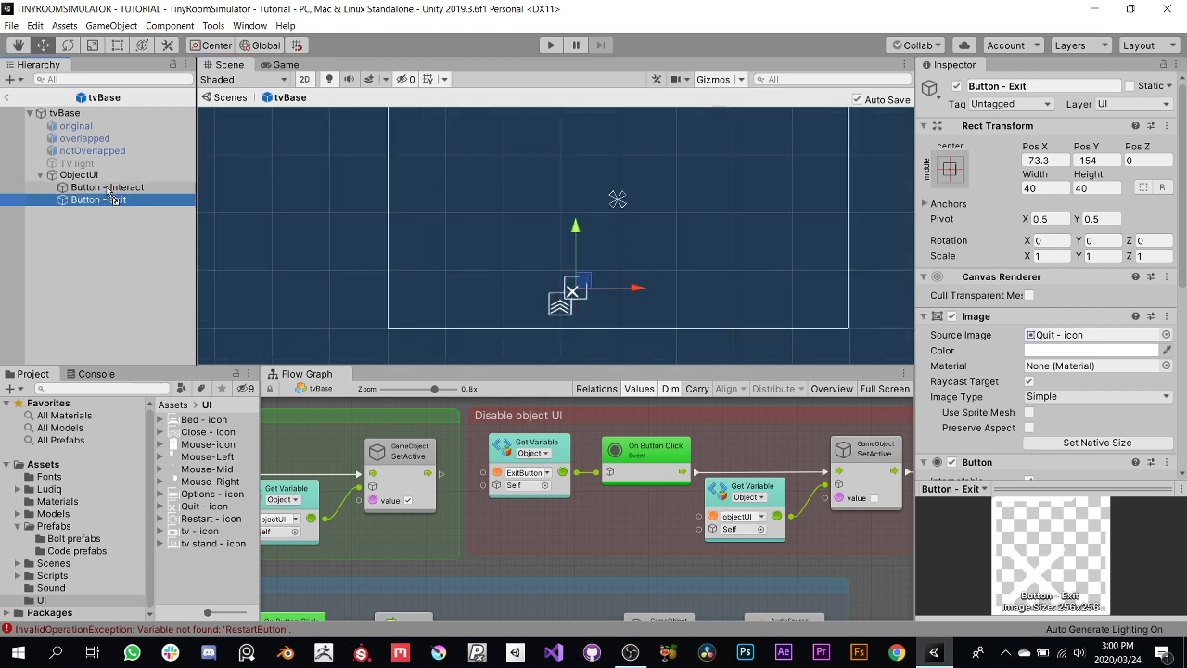
drag(109, 198, 108, 190)
click(104, 191)
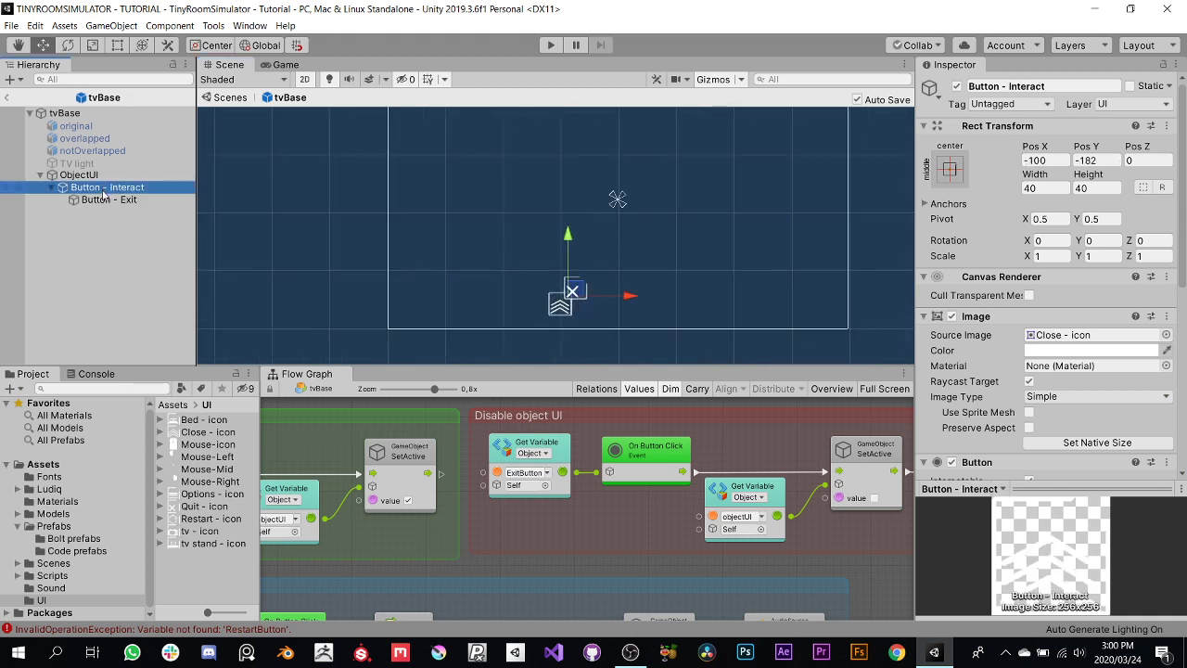
- Move Button - Interact horizontally to about X 2 and check the Game view
drag(629, 296, 674, 301)
click(286, 64)
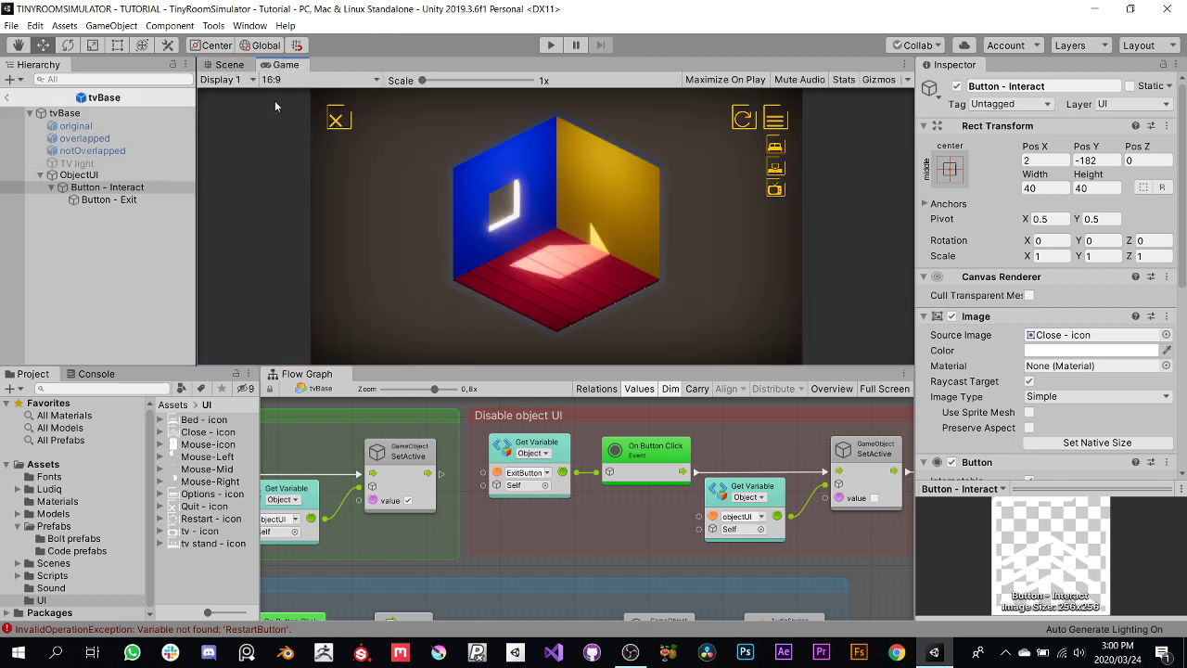
- Leave the prefab and copy the Button component of the Canvas's Button - Exit
click(7, 99)
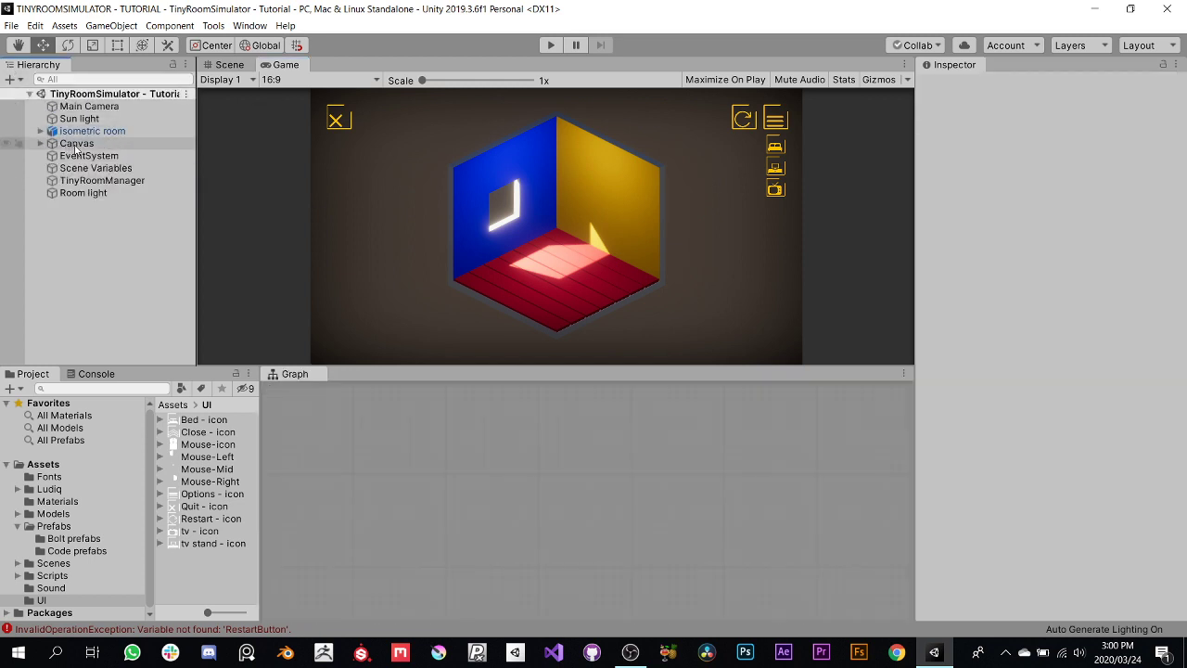
click(41, 144)
click(98, 192)
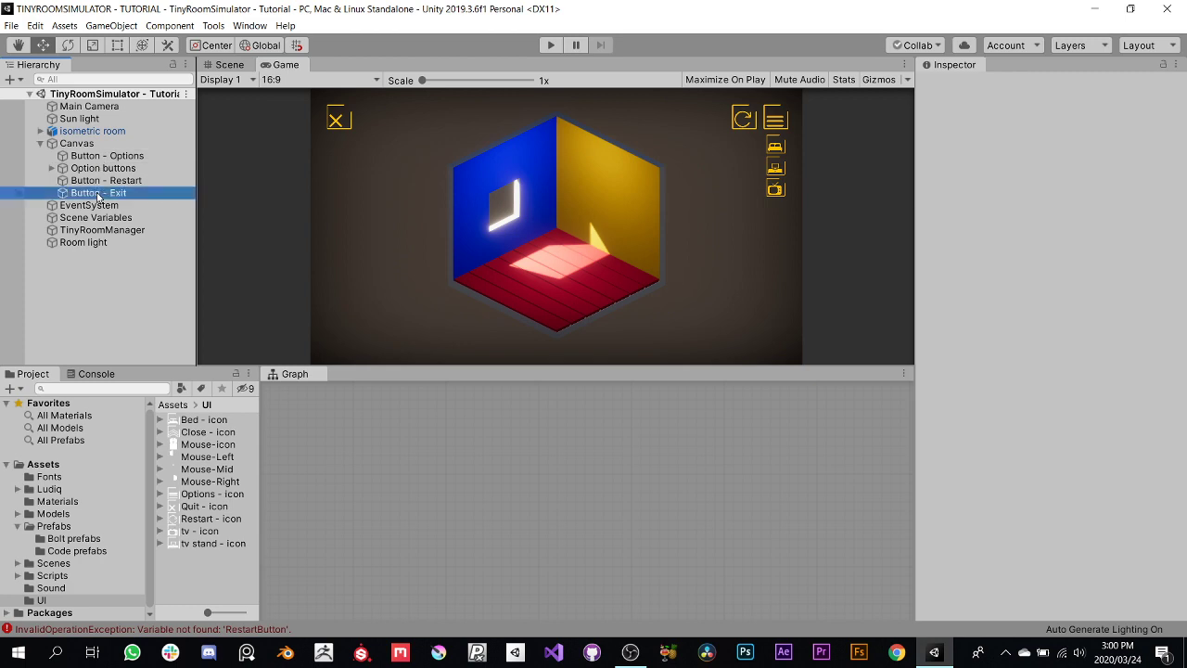
scroll(1060, 397, down, 5)
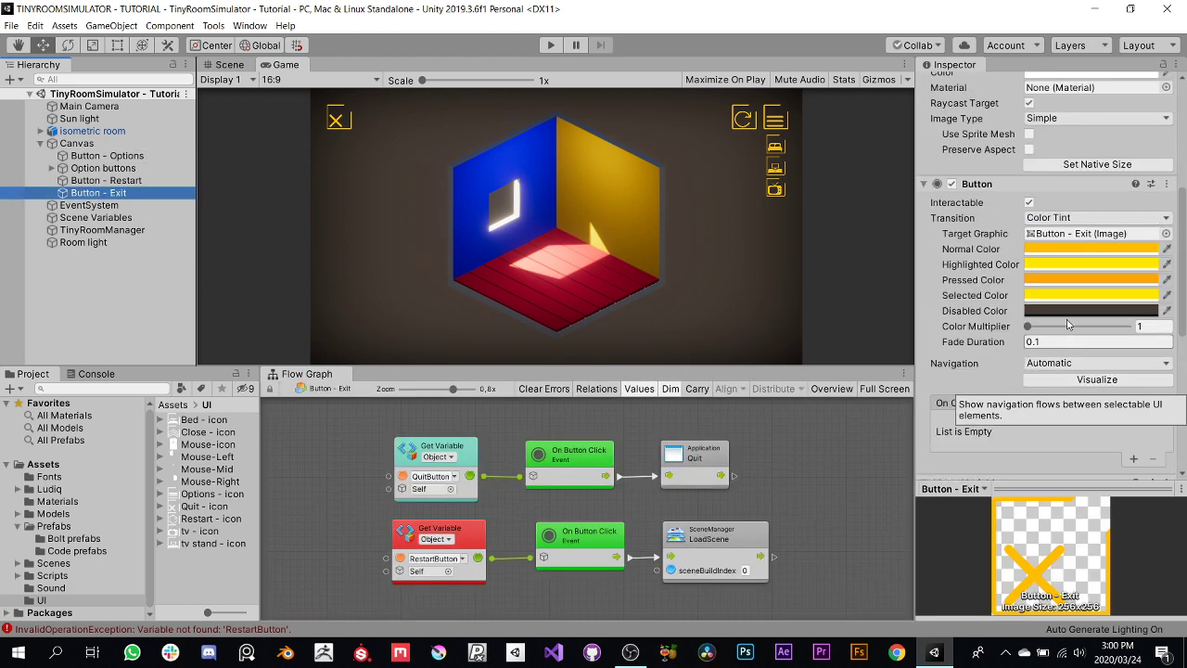
right_click(1013, 189)
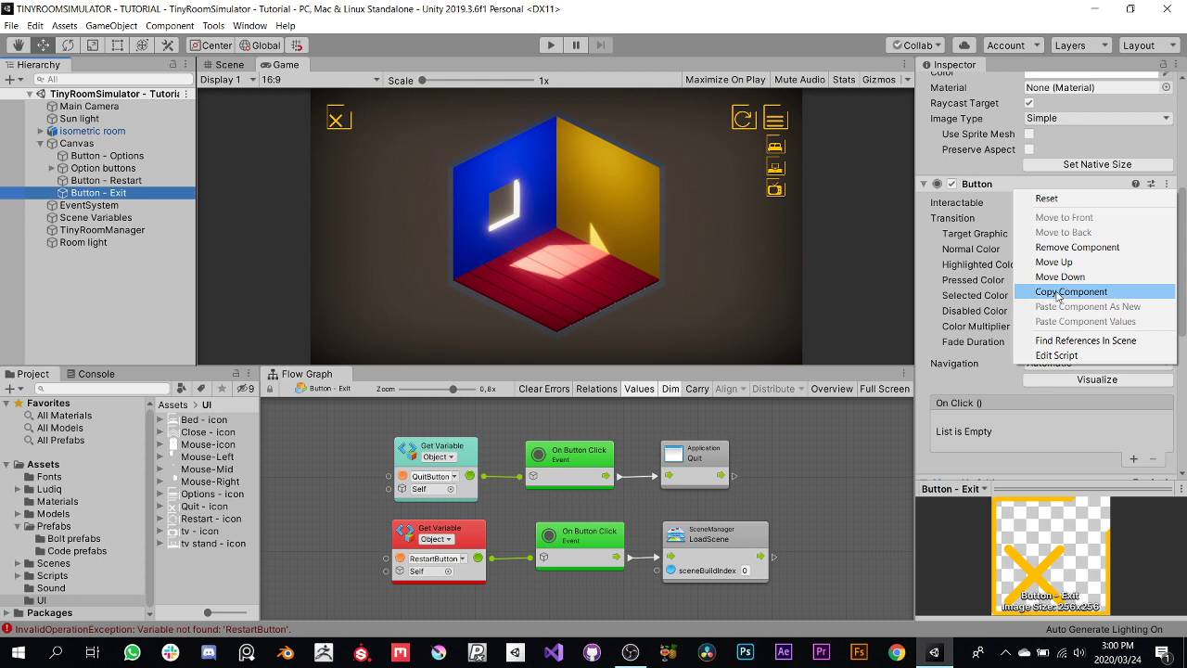
click(1058, 292)
- Reopen the tvBase prefab from Bolt prefabs and paste the copied Button component values onto Button - Interact
click(70, 267)
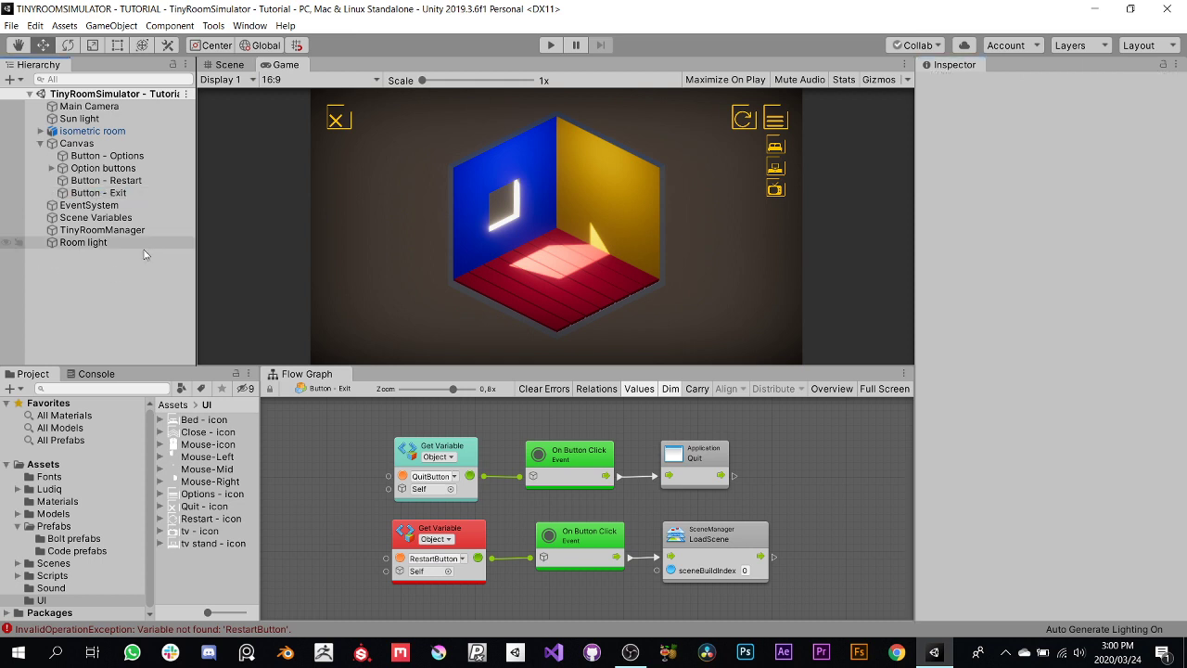
click(69, 539)
double_click(196, 432)
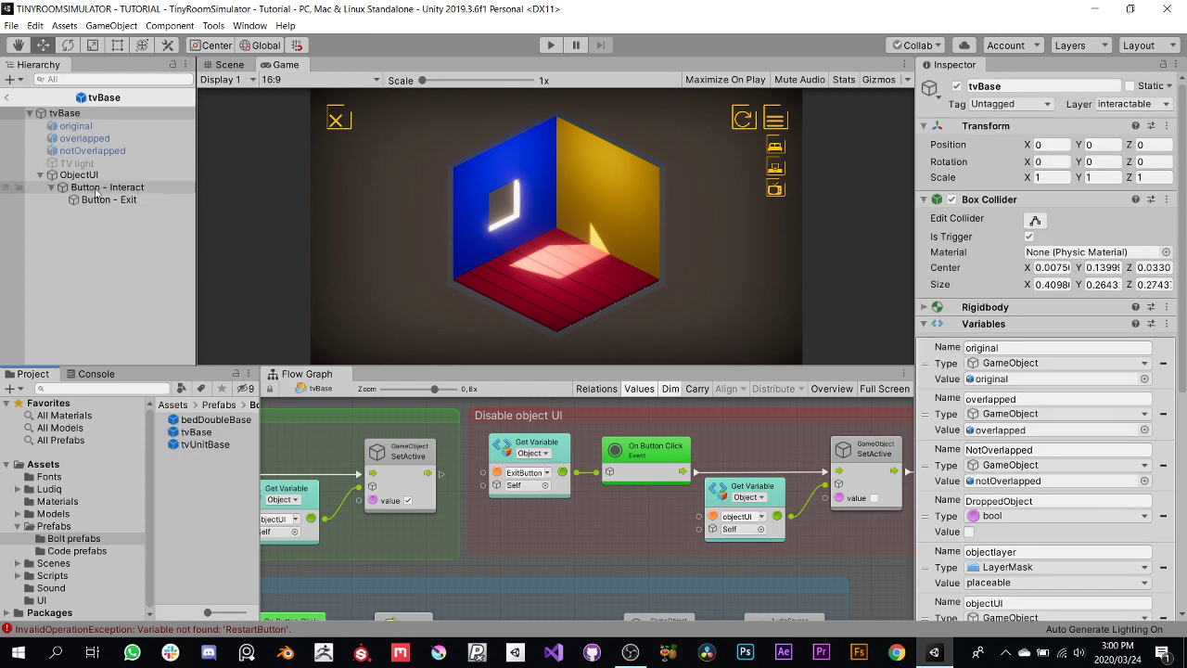
click(104, 200)
click(110, 191)
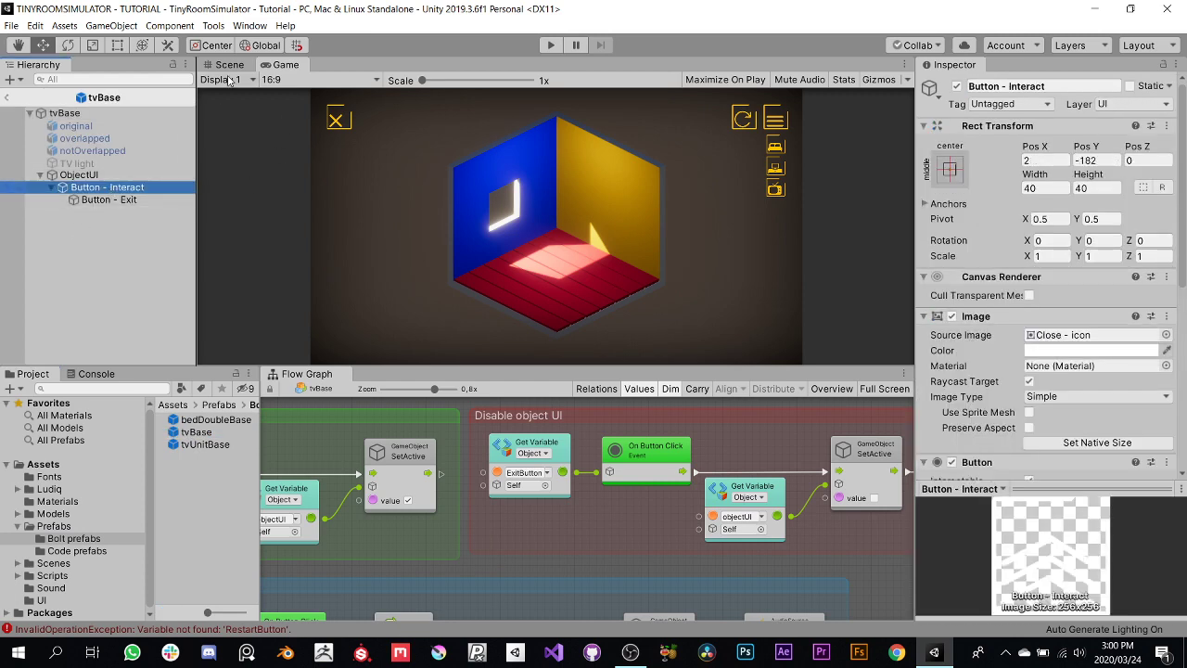
click(229, 64)
key(f)
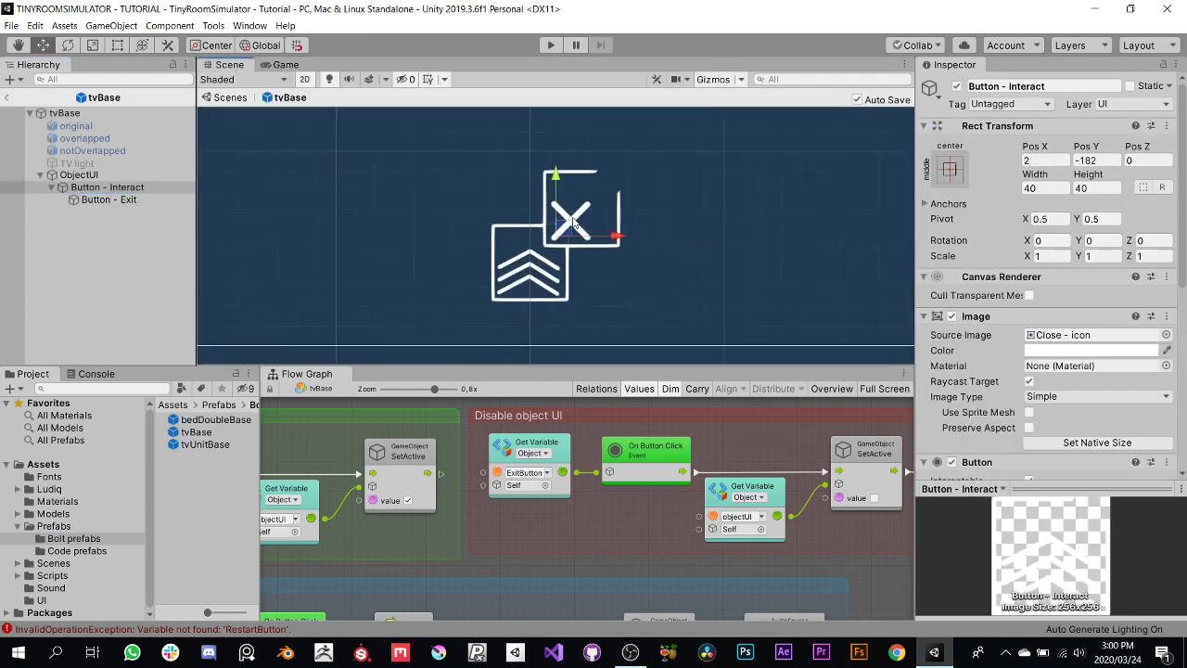
scroll(1006, 316, down, 3)
right_click(1002, 327)
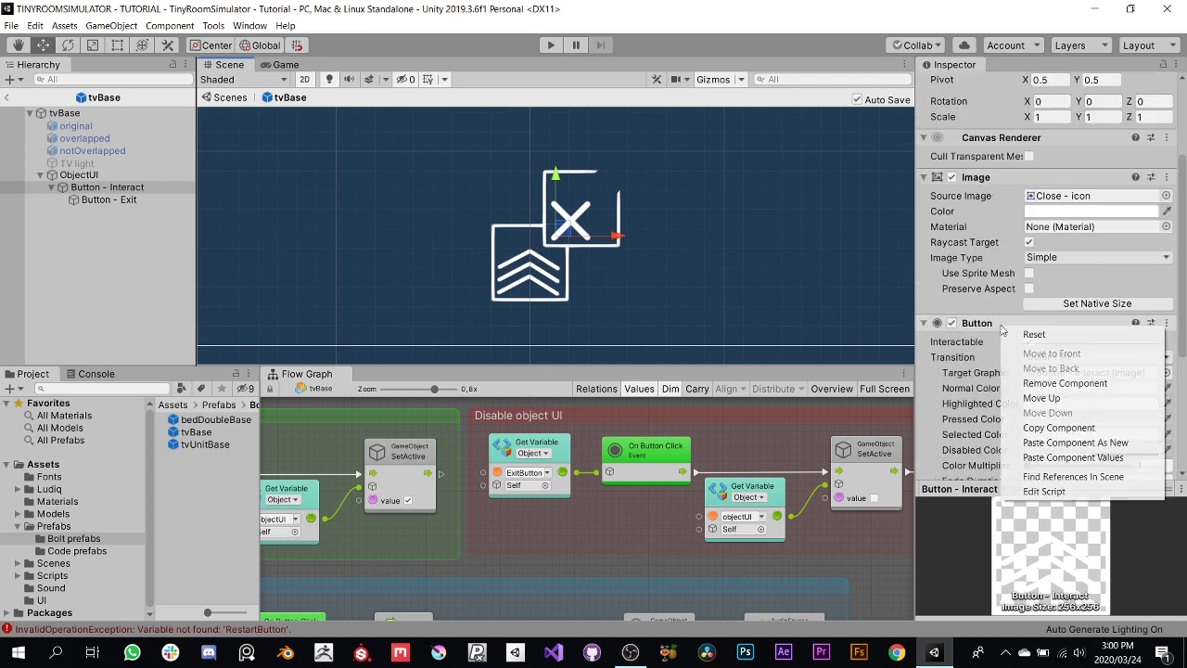
click(1071, 457)
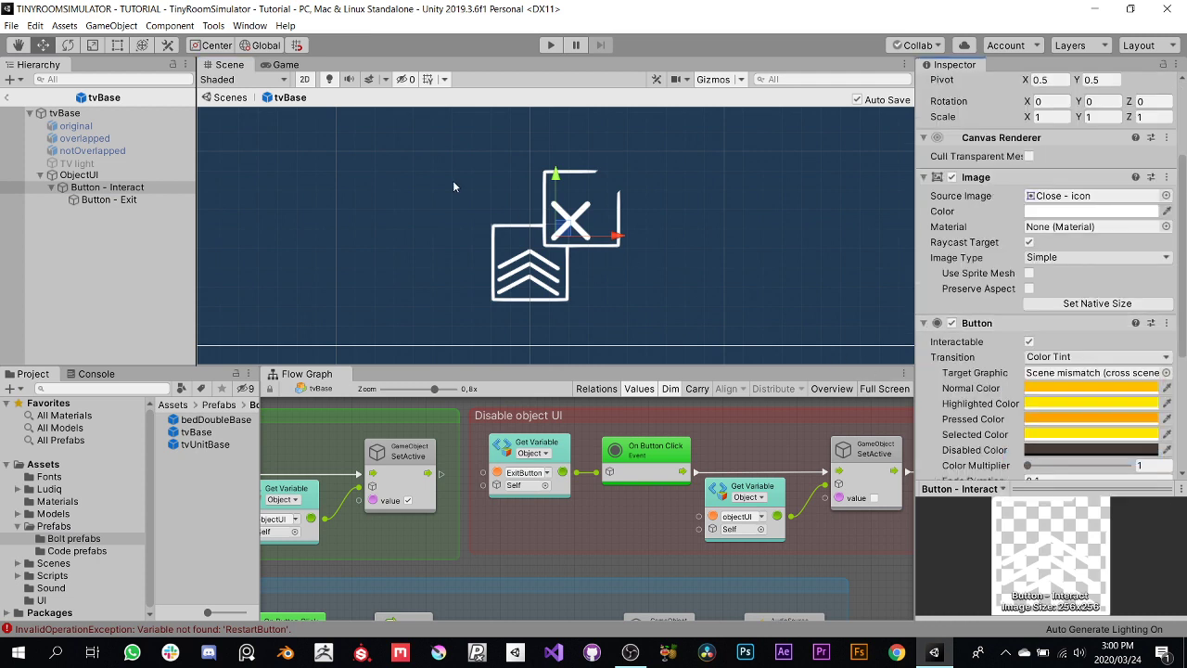
click(537, 196)
click(284, 65)
click(243, 65)
scroll(581, 280, down, 5)
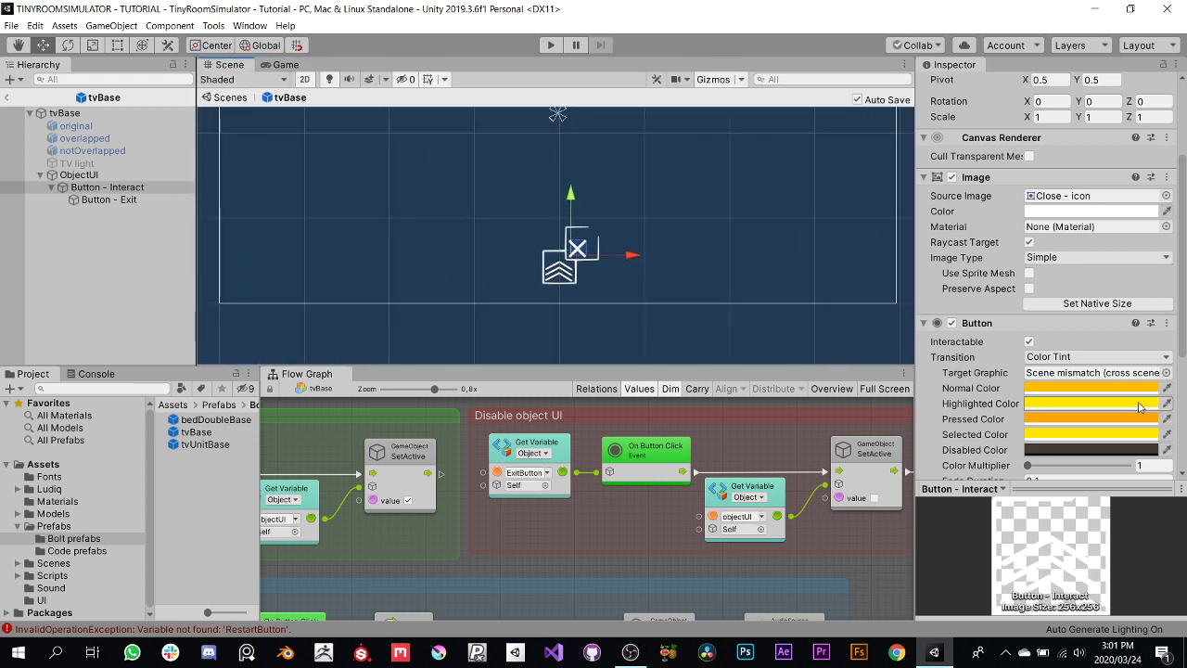
scroll(1139, 403, up, 3)
scroll(1139, 403, down, 3)
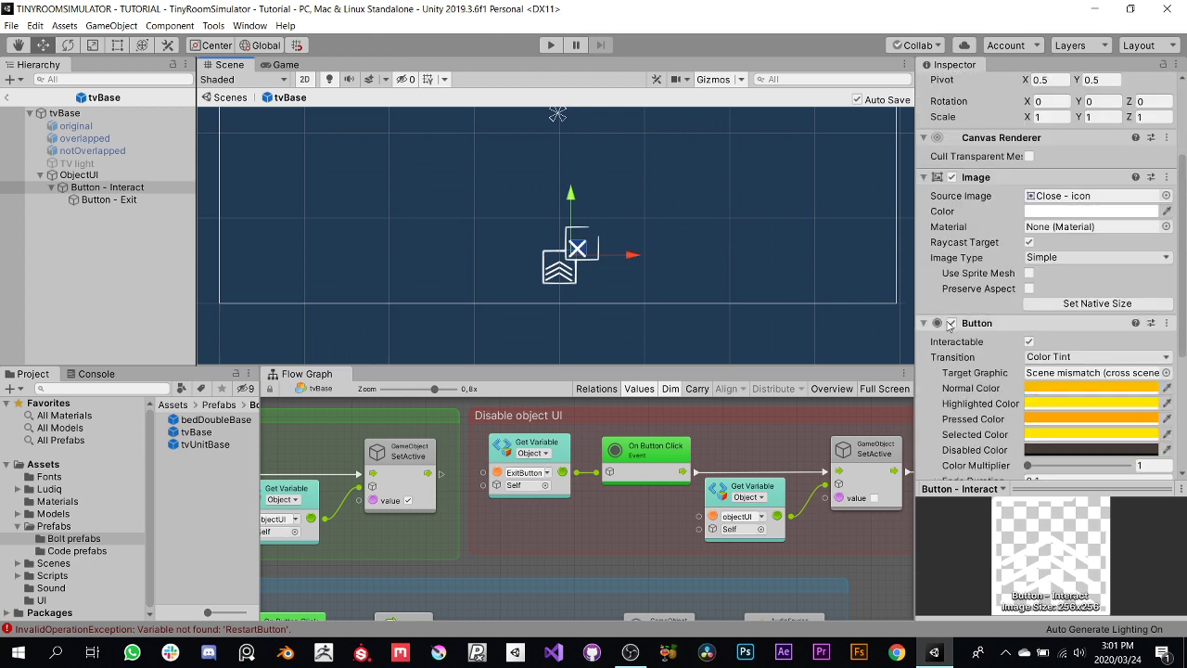
- Try to paste the copied Button component as a new component on the prefab's Button - Exit
click(80, 200)
right_click(1021, 326)
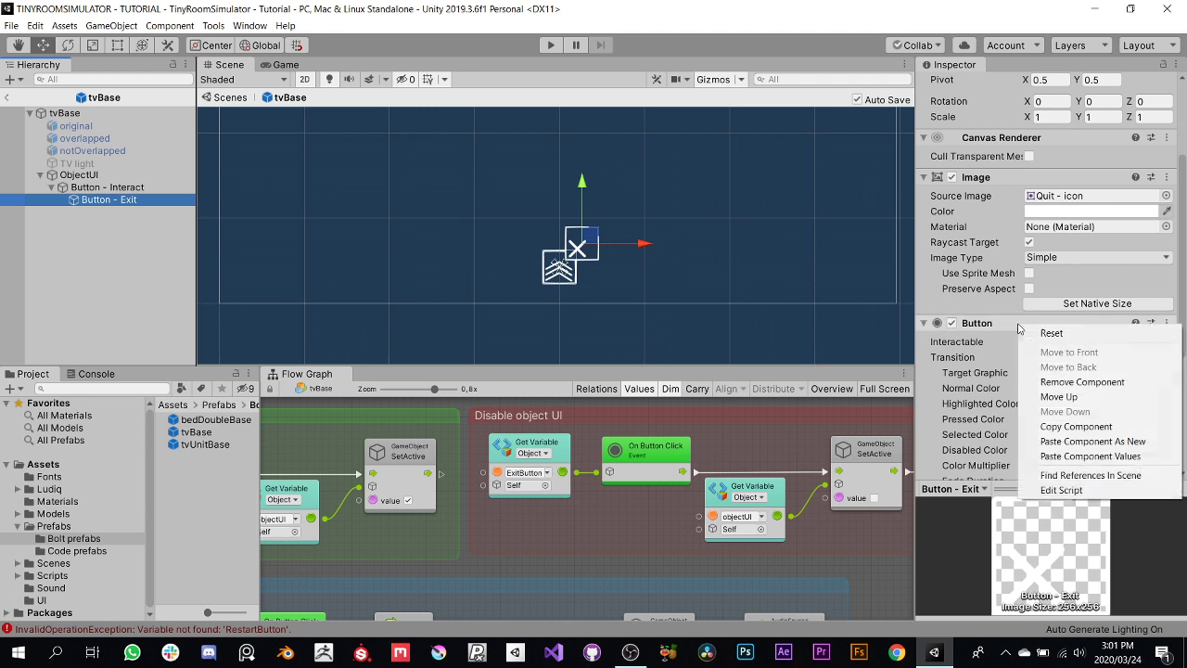
click(1090, 442)
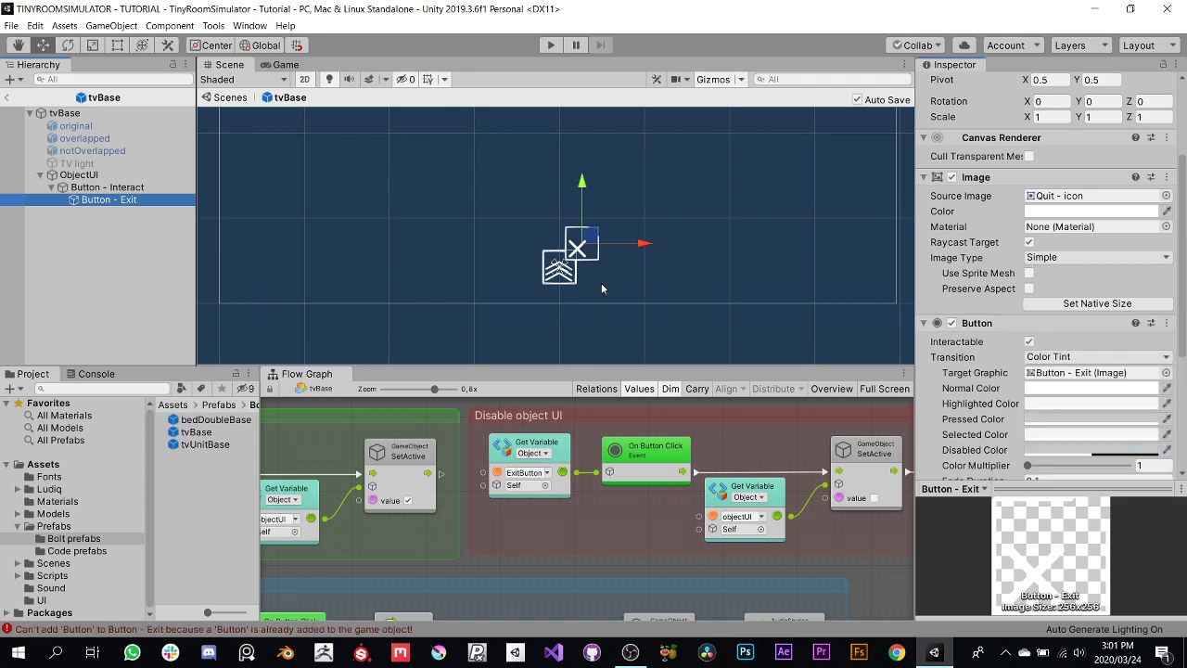
scroll(635, 292, up, 3)
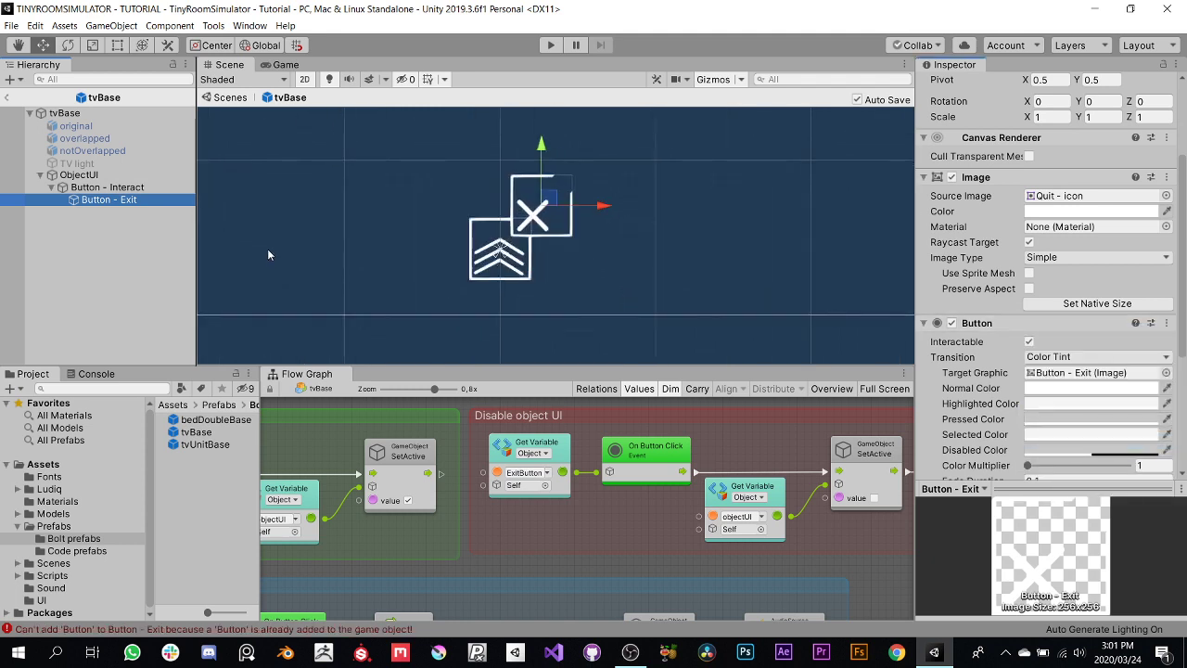
- Leave the prefab and play-test the game by adding a TV stand and a TV and using the TV's interact button
click(7, 97)
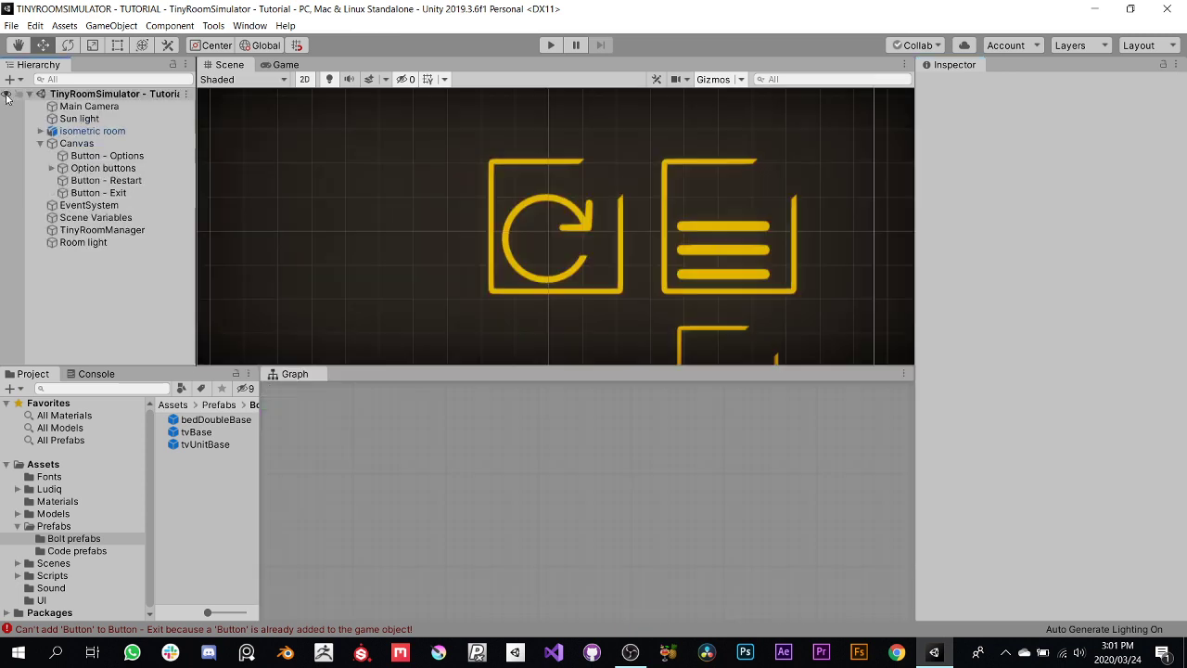
scroll(449, 251, down, 5)
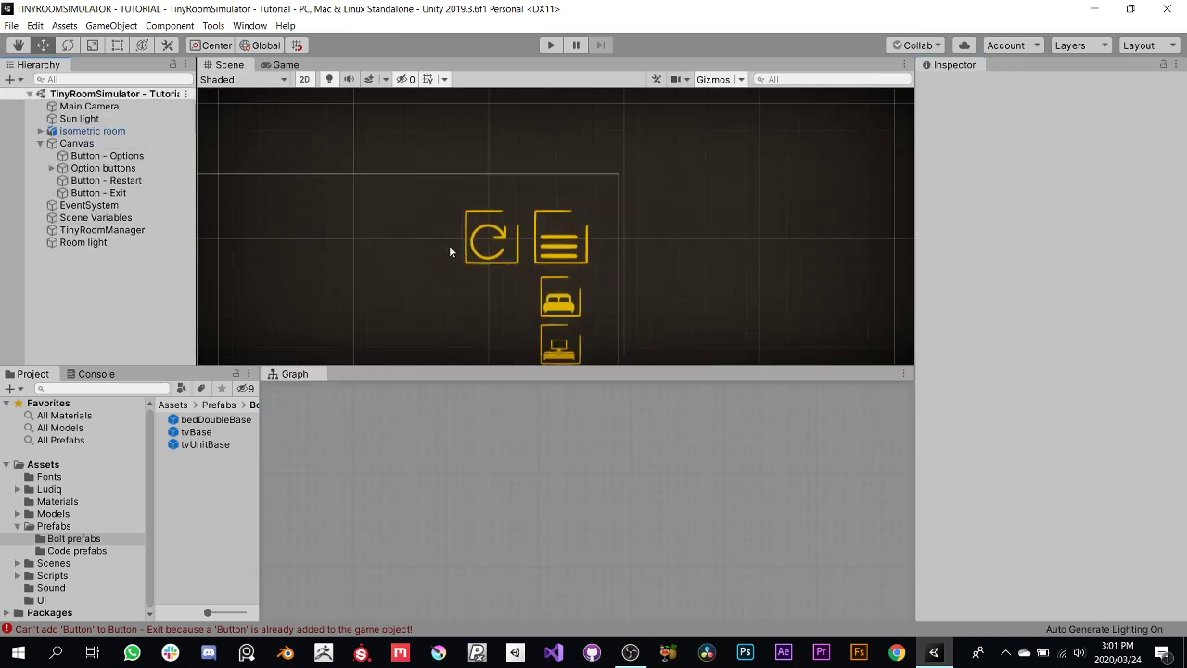
click(551, 44)
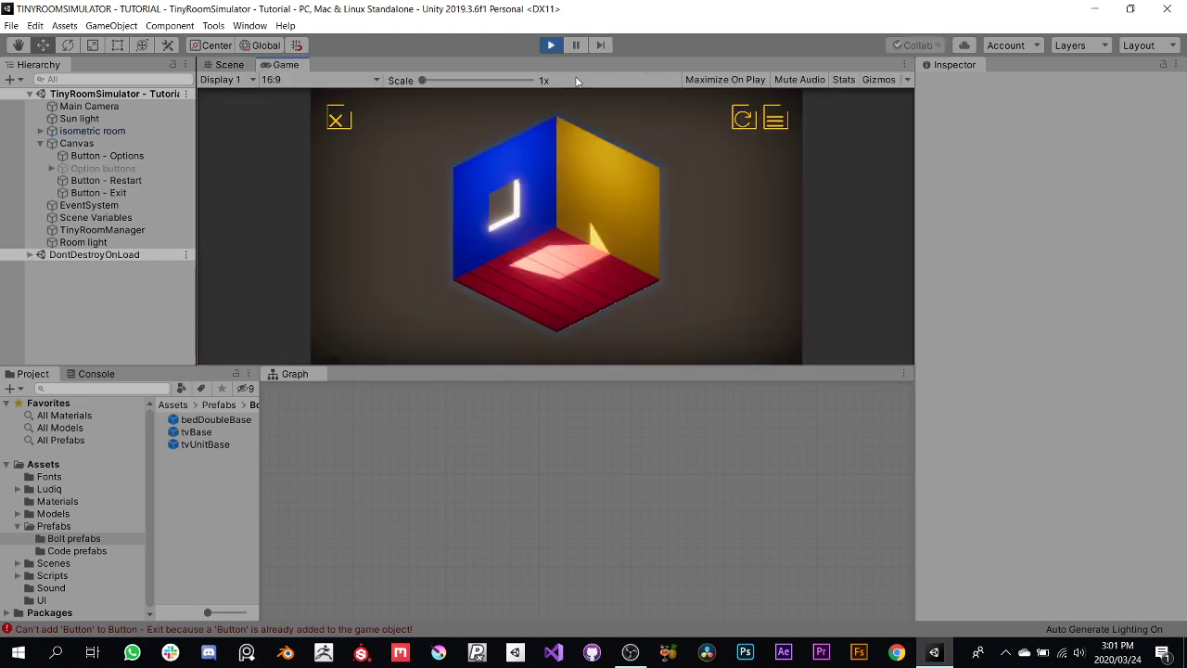
click(769, 121)
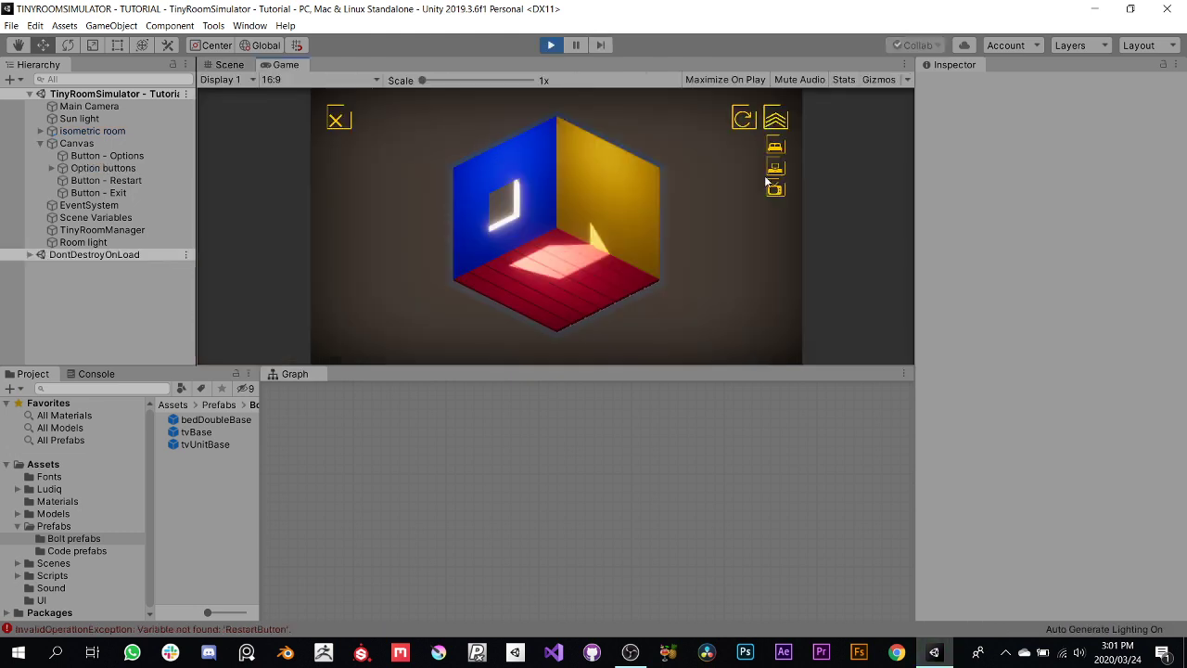
click(775, 168)
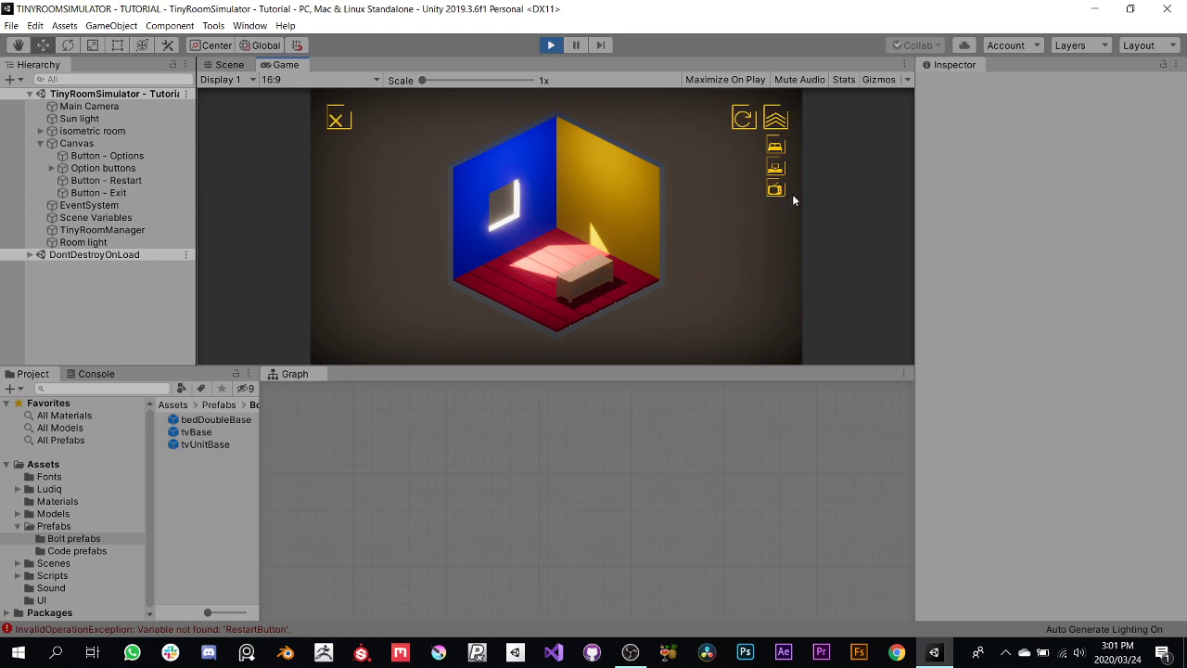
click(776, 189)
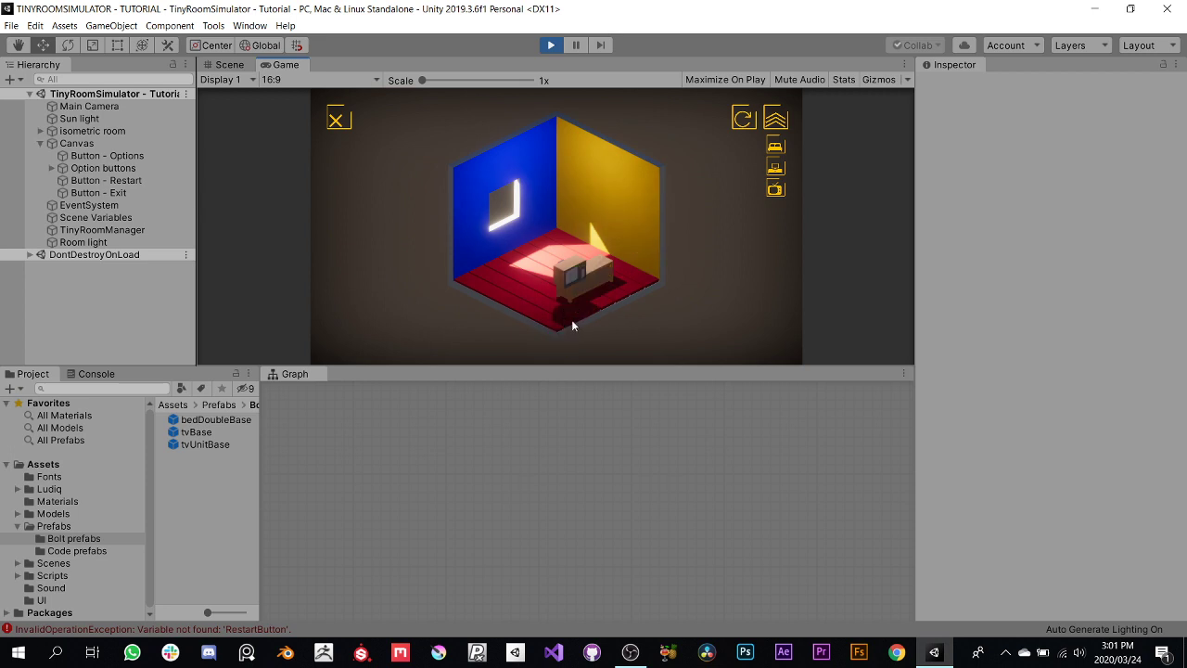
click(571, 324)
click(558, 342)
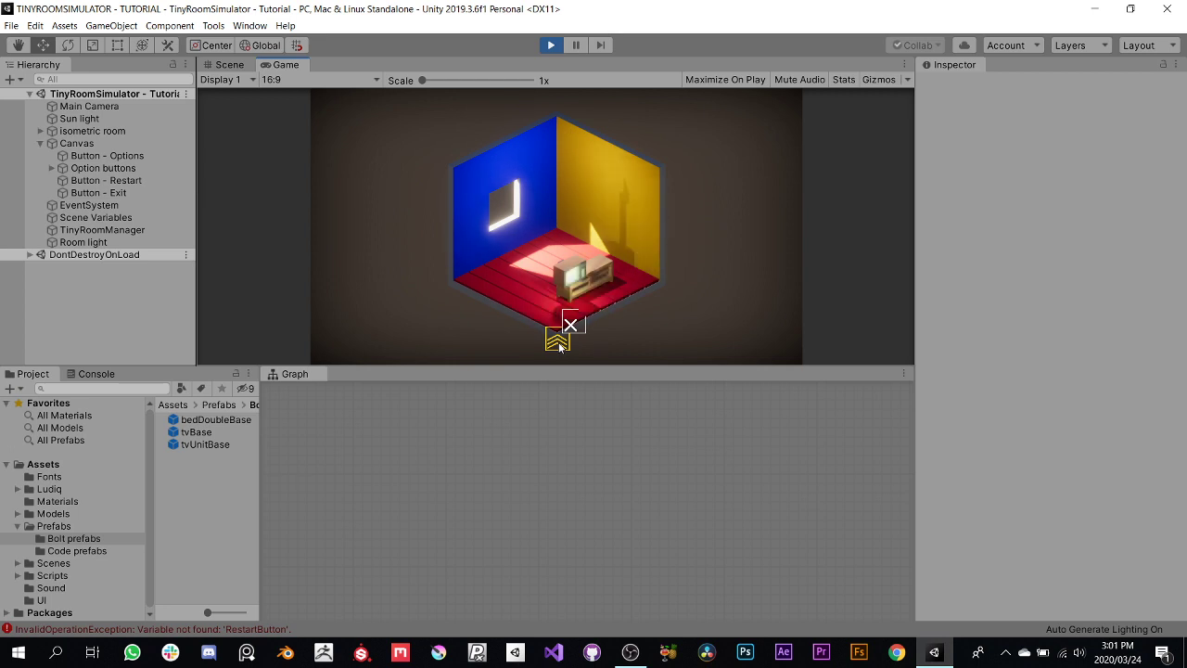
click(552, 46)
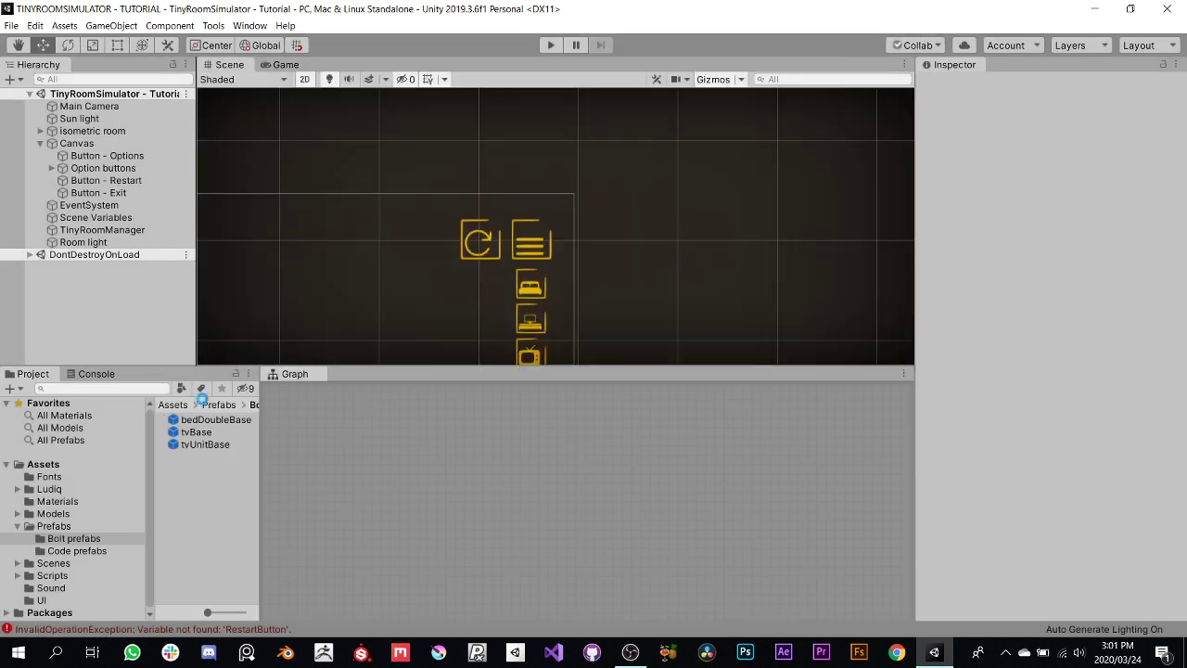
- Reopen the tvBase prefab for editing
click(188, 436)
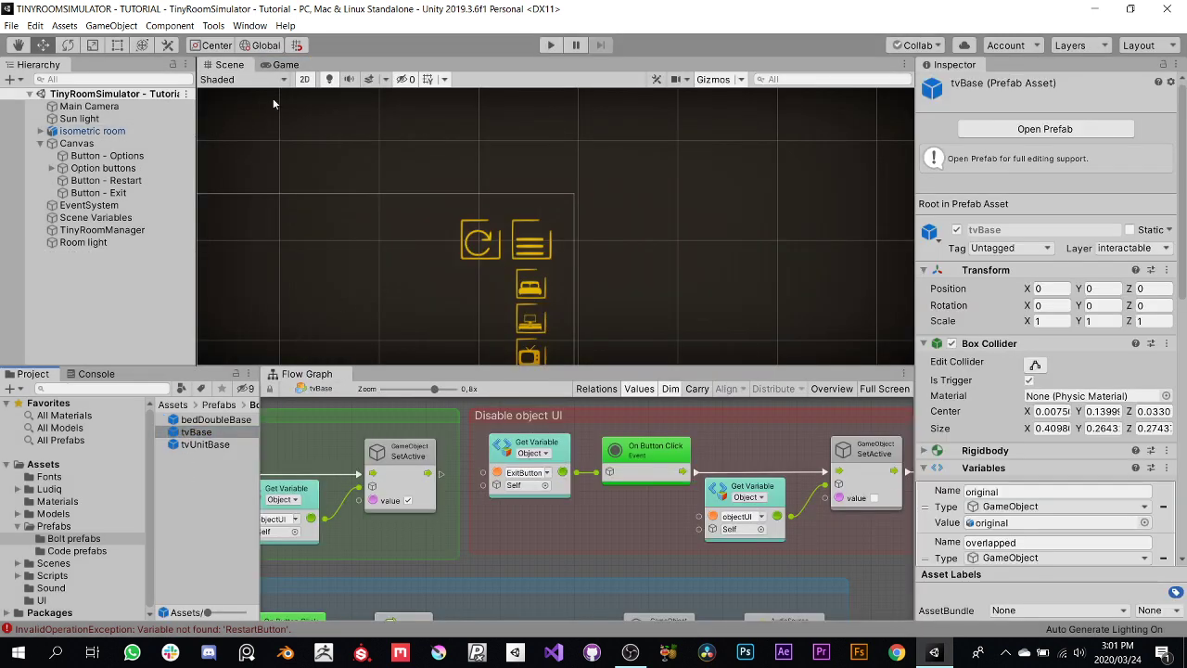
click(285, 64)
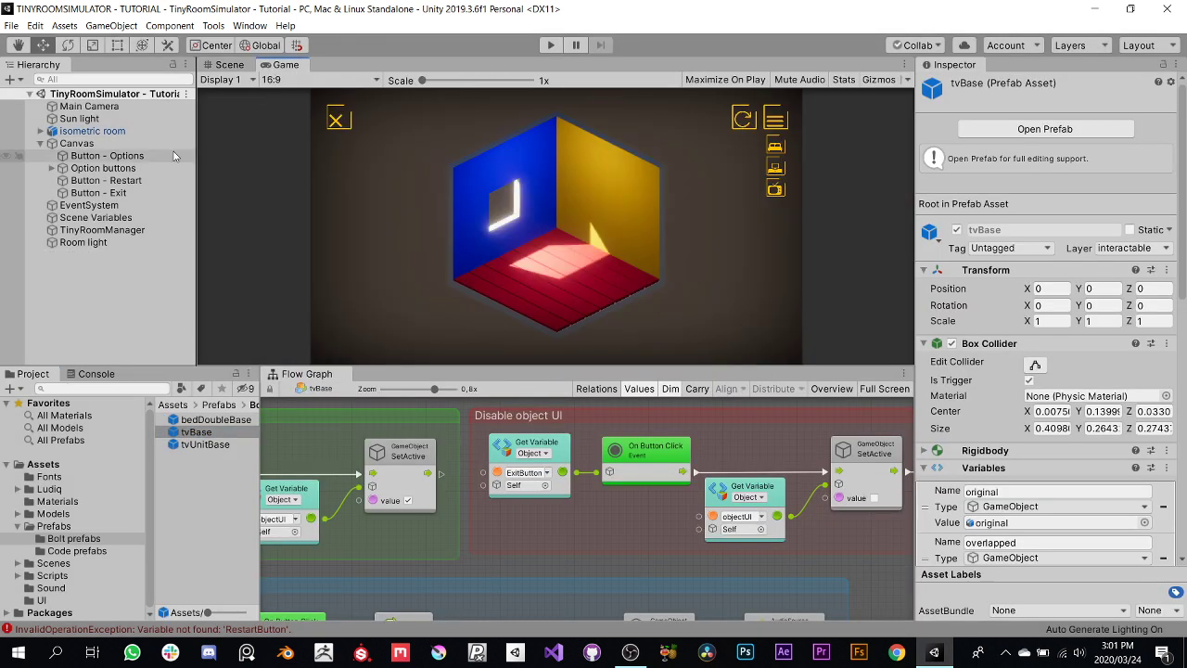
double_click(190, 433)
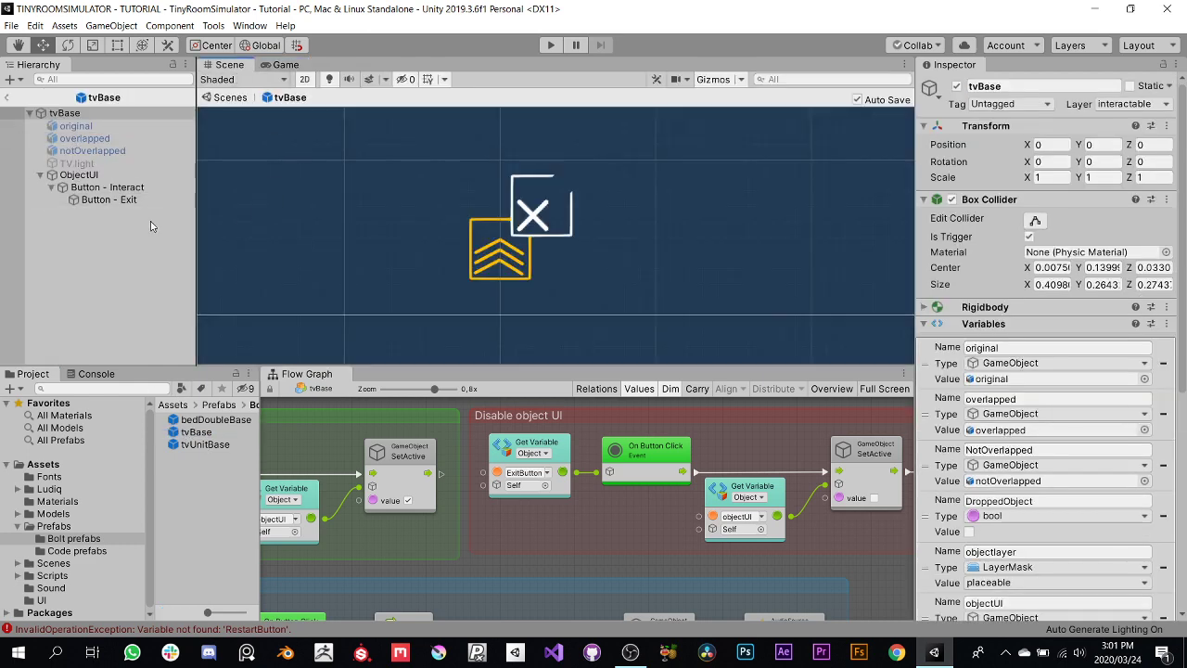
click(129, 188)
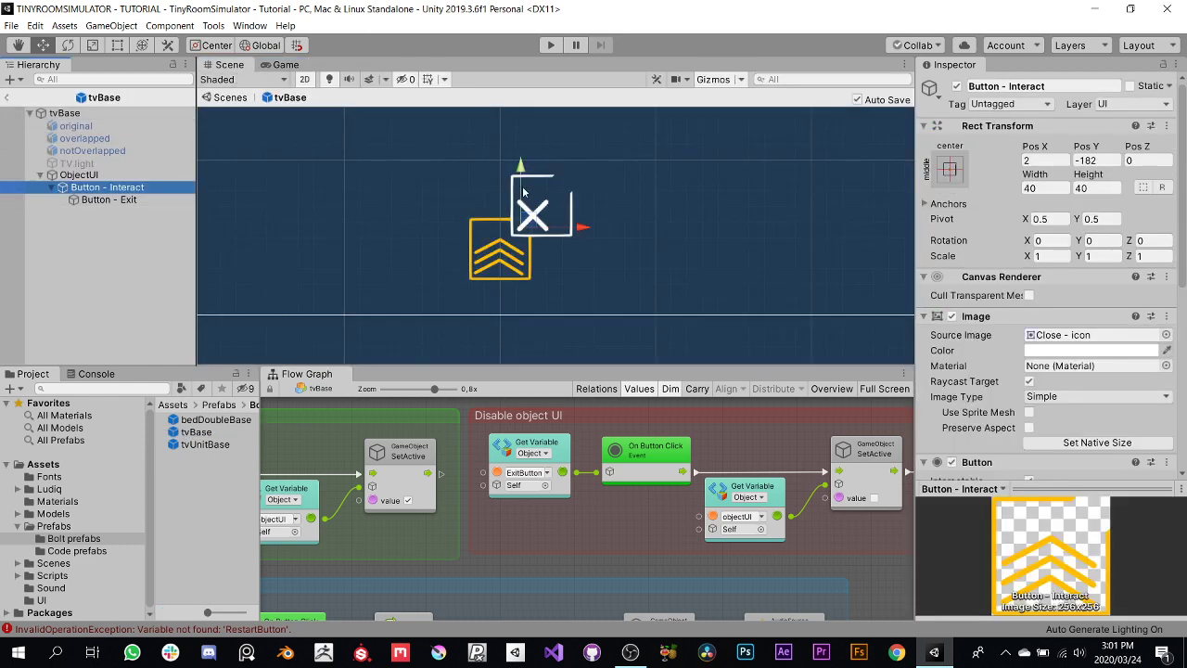
drag(523, 188, 524, 146)
key(ctrl+z)
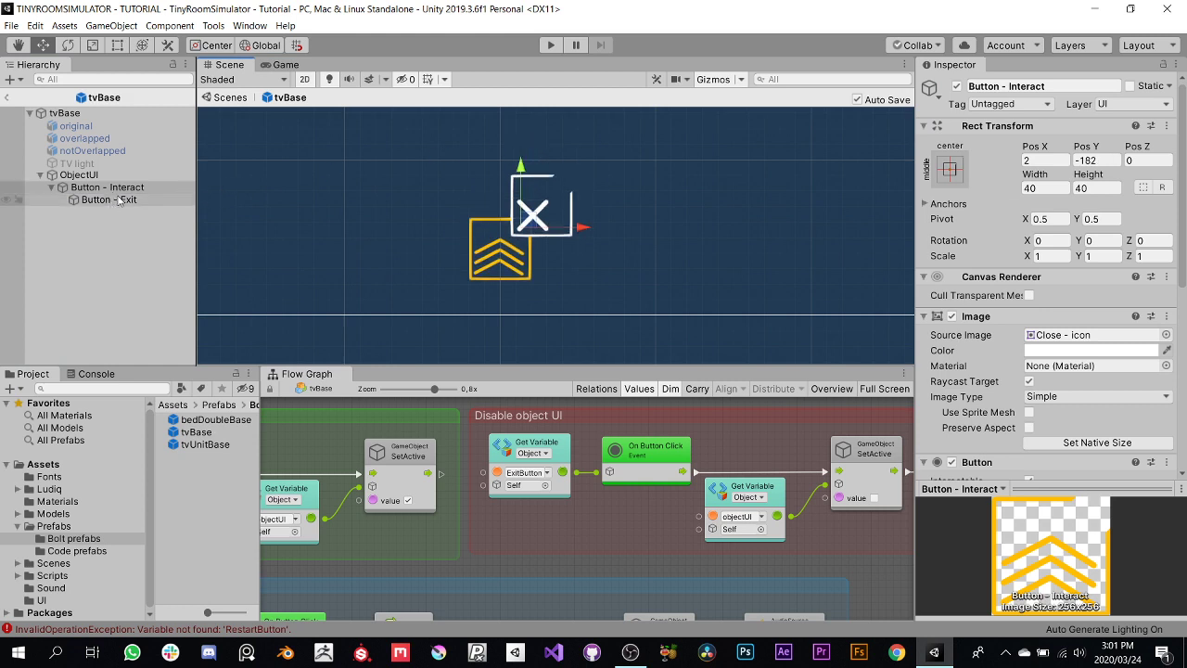
- Paste the copied Button component values onto the prefab's Button - Exit
scroll(1118, 423, down, 3)
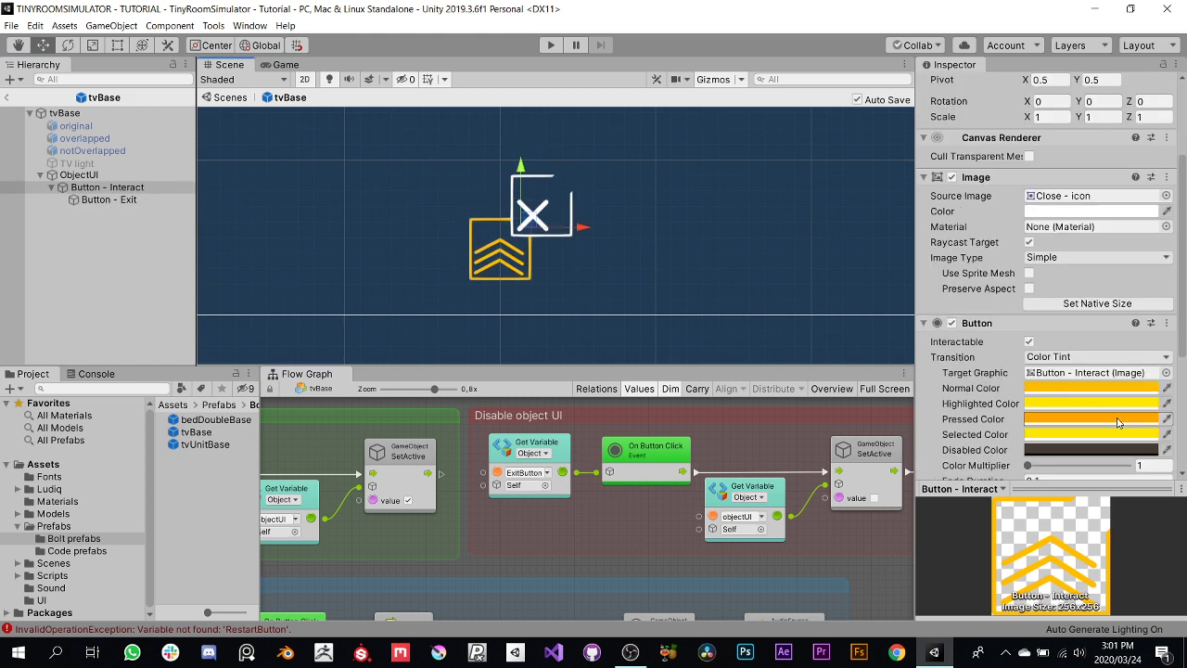
click(108, 199)
right_click(1025, 326)
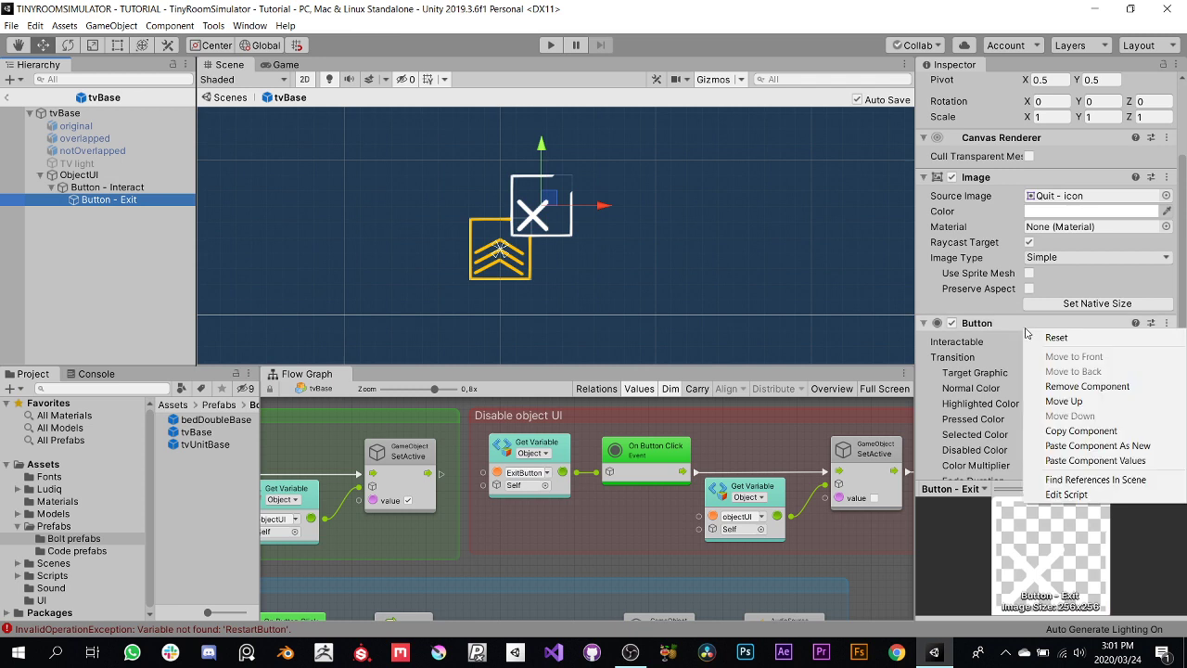
click(1076, 461)
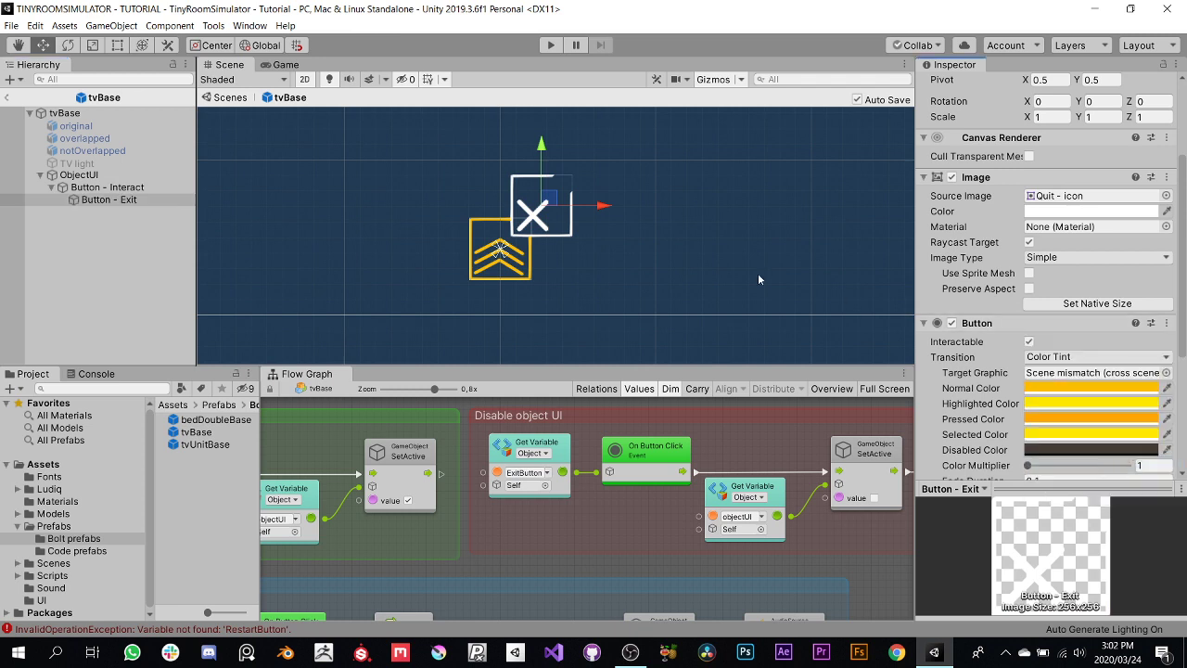
- Set the width and height of Button - Exit to 20 each
scroll(538, 204, up, 3)
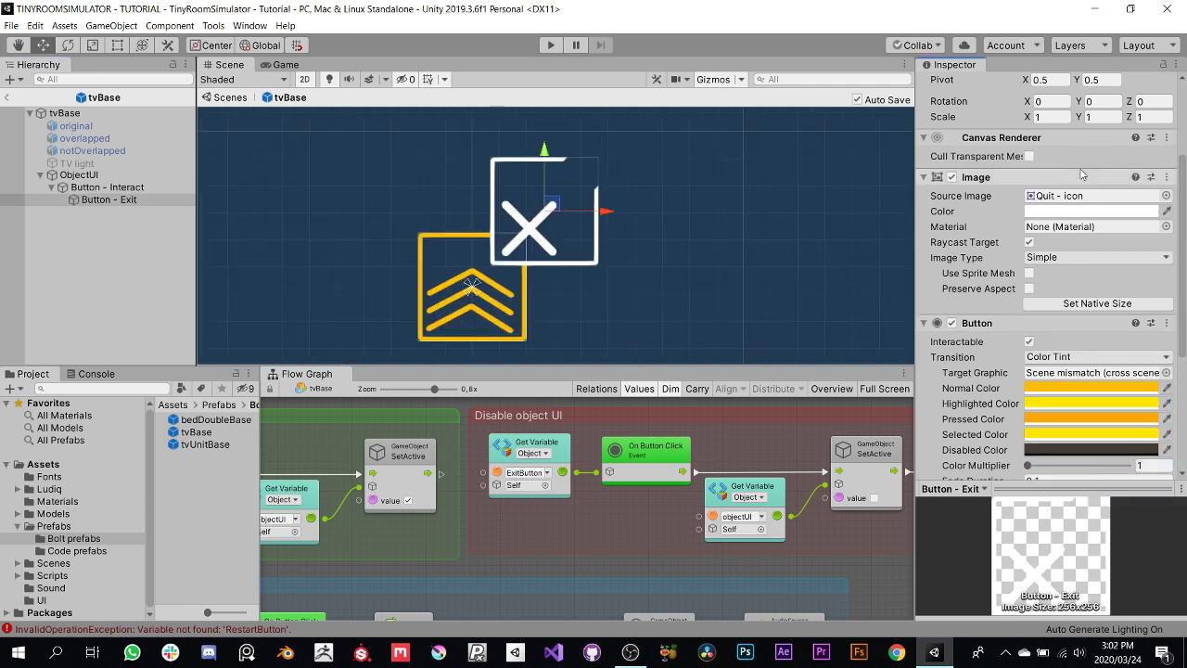
scroll(1057, 181, up, 3)
click(1047, 188)
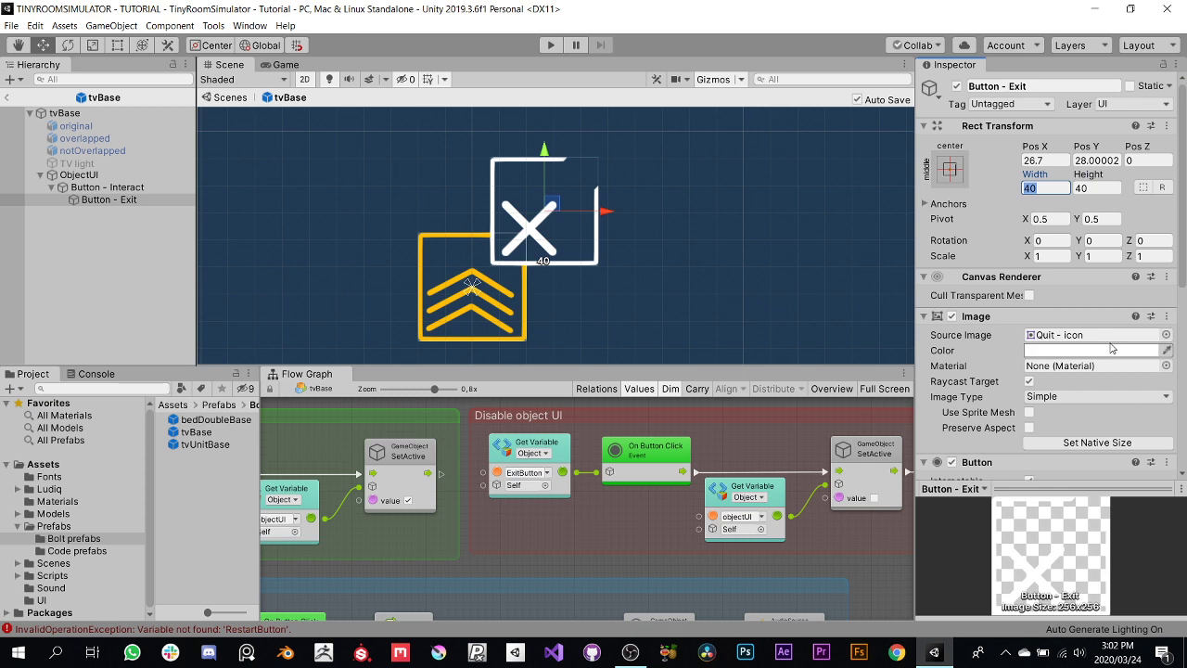
text(20)
key(Tab)
text(20)
key(Return)
scroll(437, 236, up, 2)
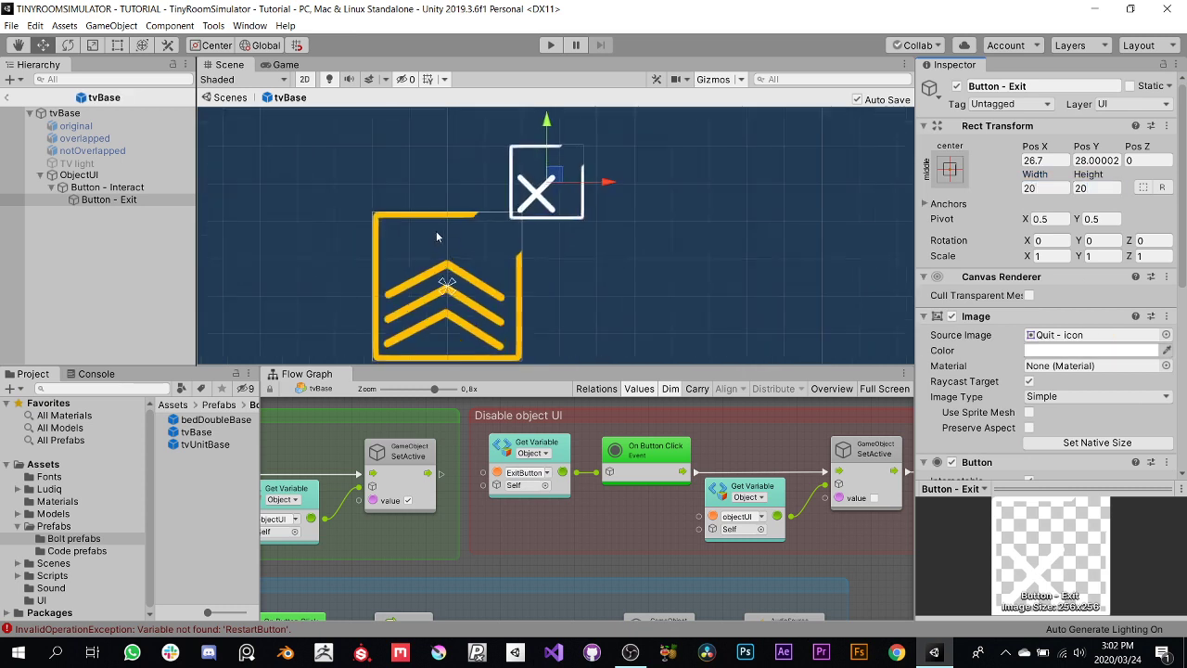
- Move Button - Exit to about X 19.1, Y 20.4, over the upper-right corner of Button - Interact
scroll(437, 237, up, 2)
drag(606, 183, 584, 197)
scroll(543, 243, up, 2)
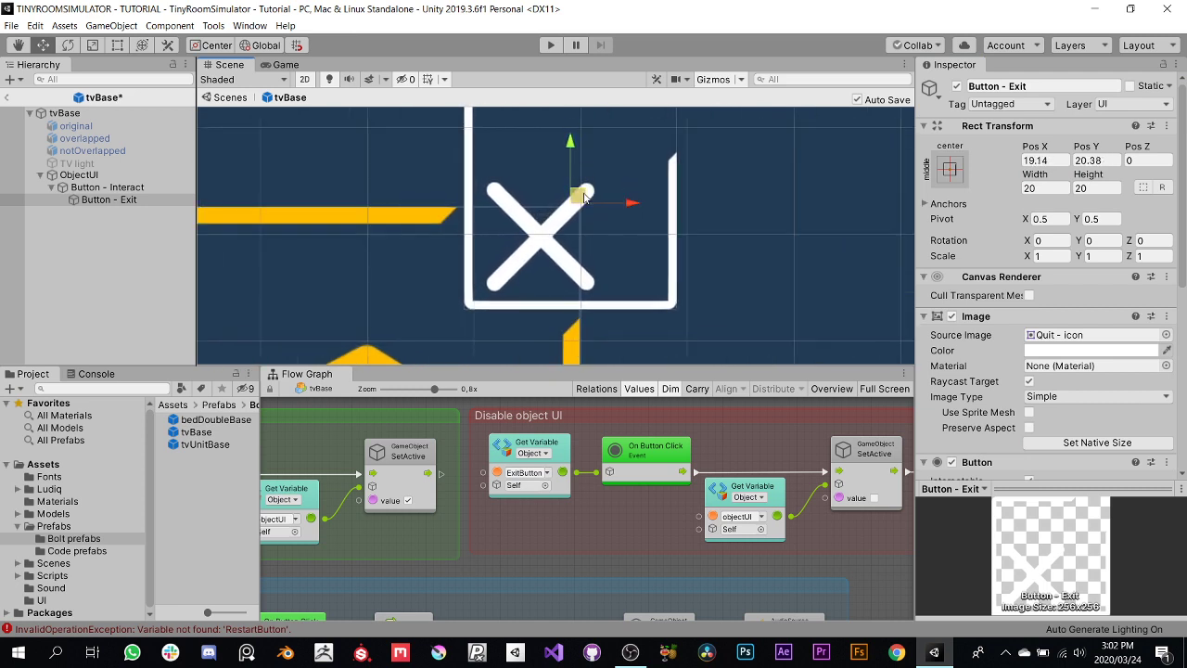
scroll(573, 225, down, 10)
click(735, 266)
scroll(651, 277, down, 3)
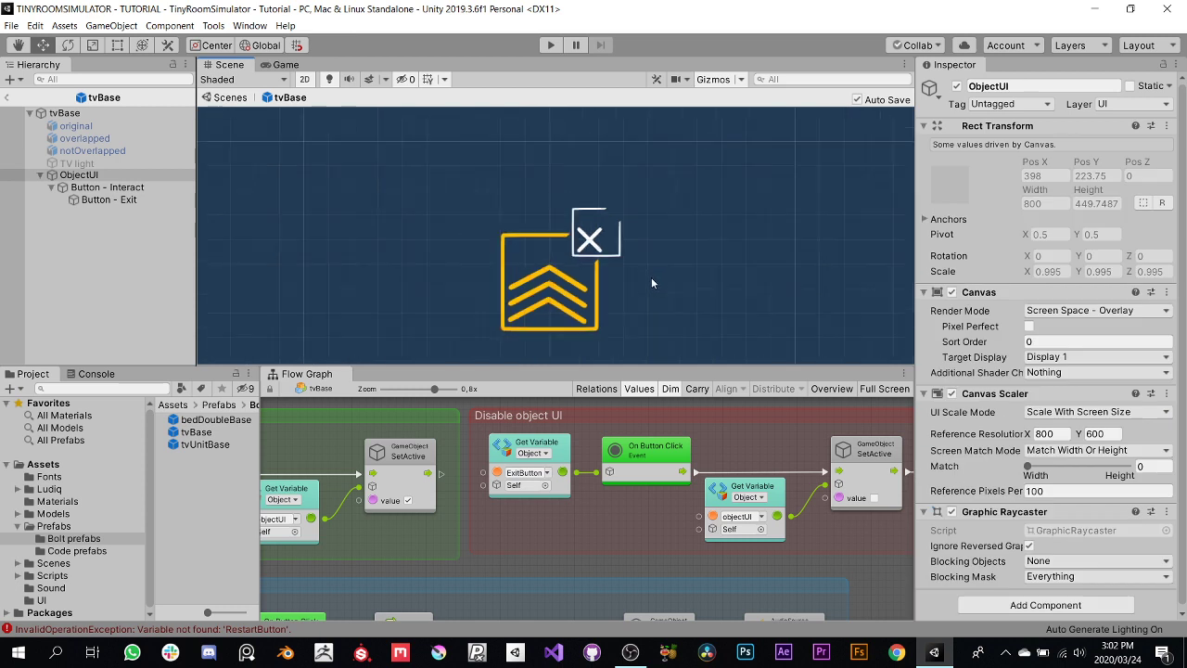
scroll(659, 286, down, 5)
middle_drag(668, 324, 579, 344)
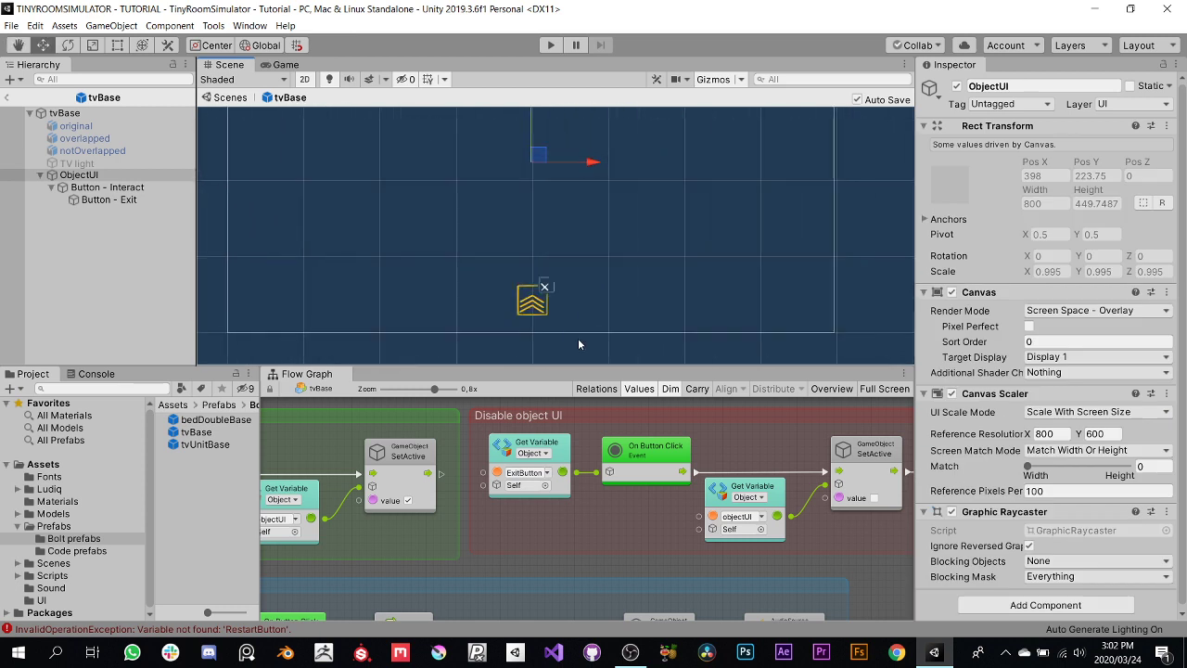
scroll(579, 344, down, 2)
click(20, 258)
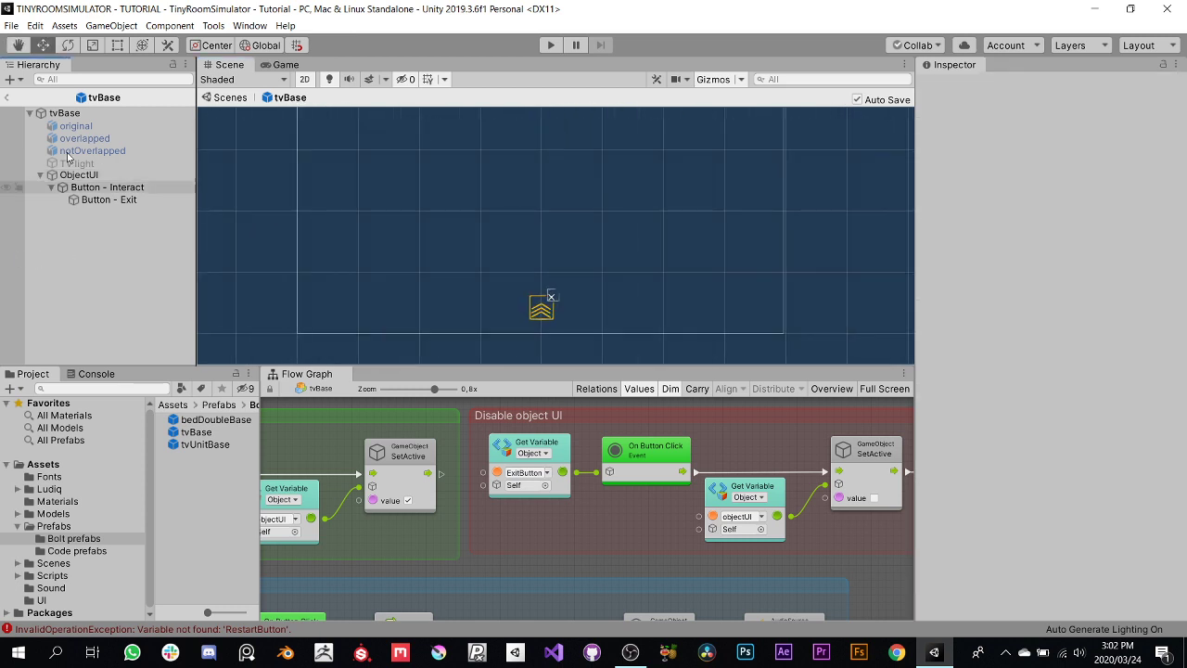
- Leave the prefab and start a play test, placing a bed, a TV stand and a TV in the room
click(7, 99)
scroll(403, 247, down, 4)
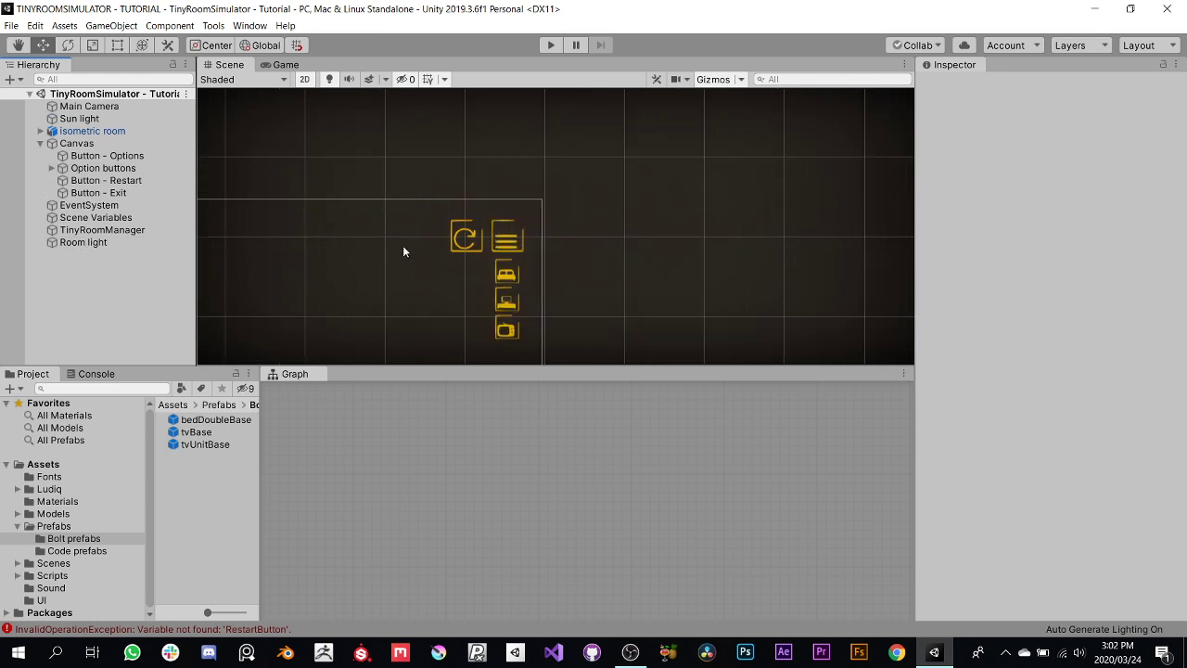
middle_drag(402, 246, 619, 137)
scroll(561, 186, down, 8)
middle_drag(513, 197, 568, 177)
click(285, 64)
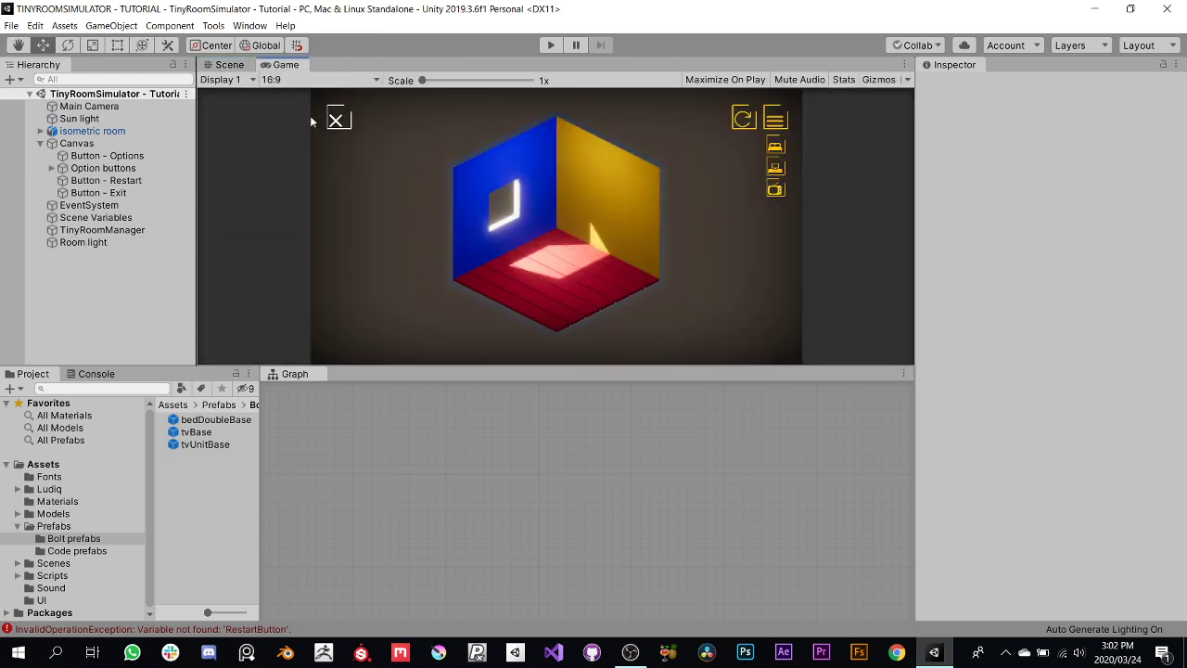
click(555, 45)
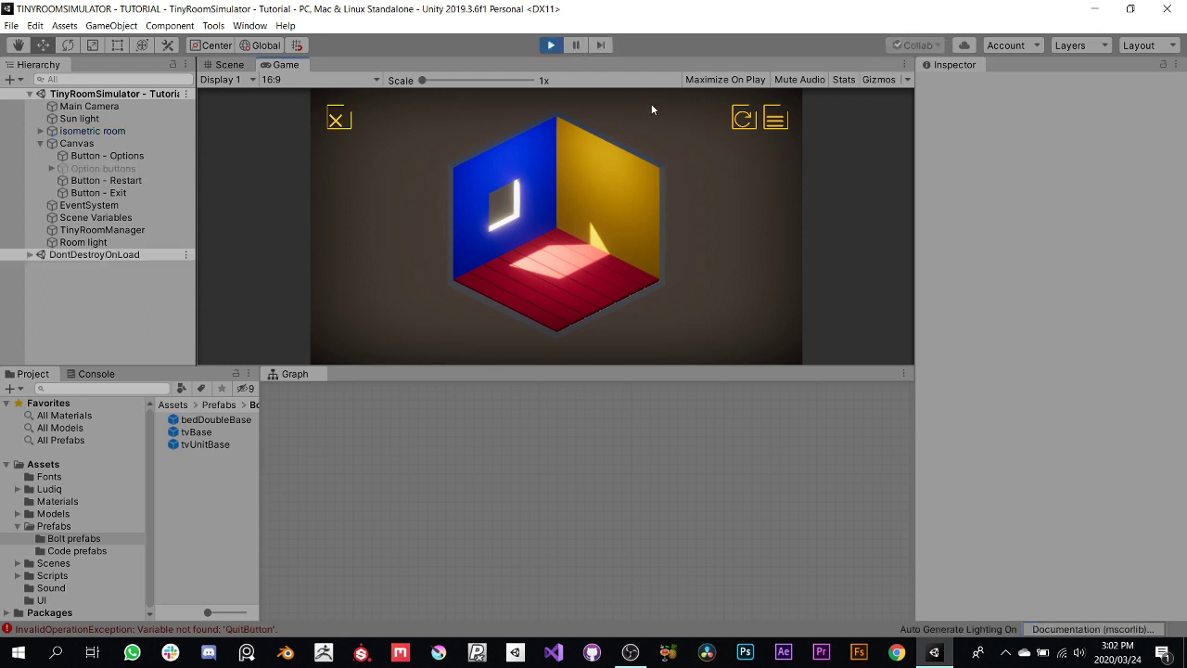
click(775, 119)
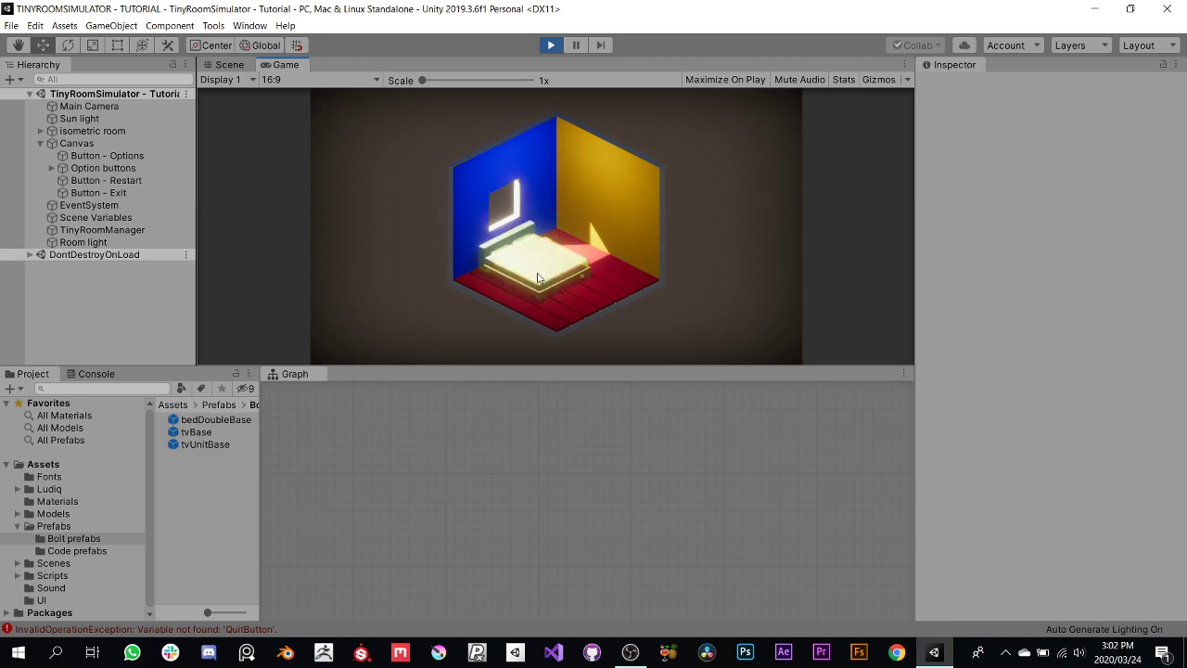
click(775, 167)
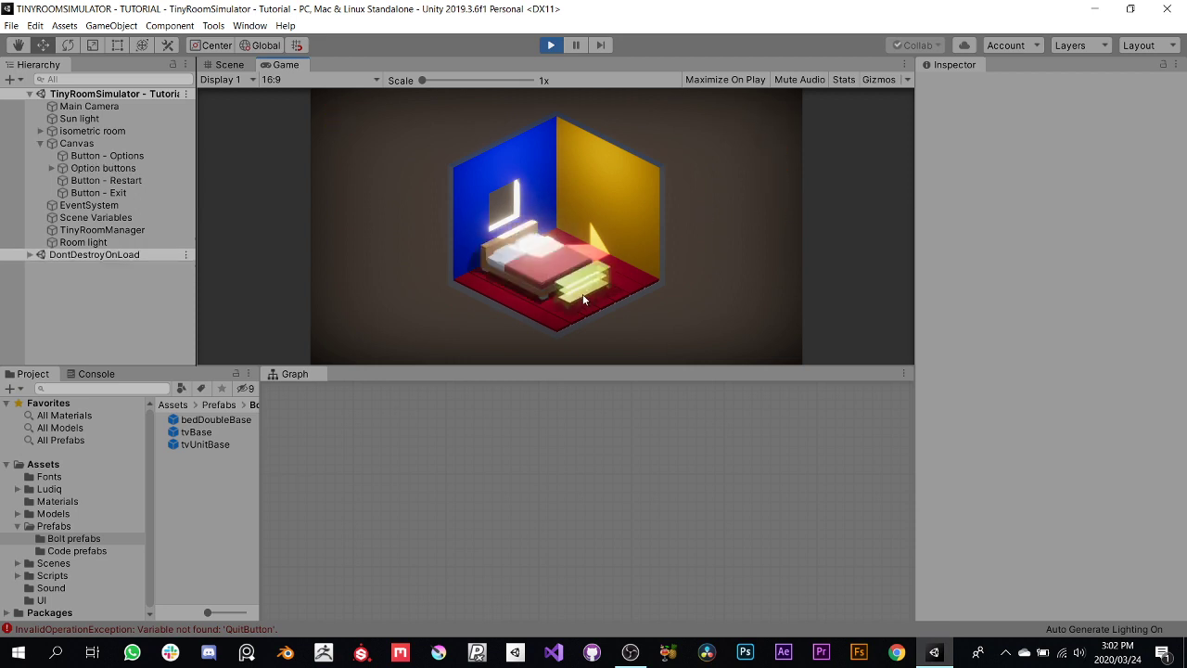
click(584, 303)
click(555, 310)
click(571, 291)
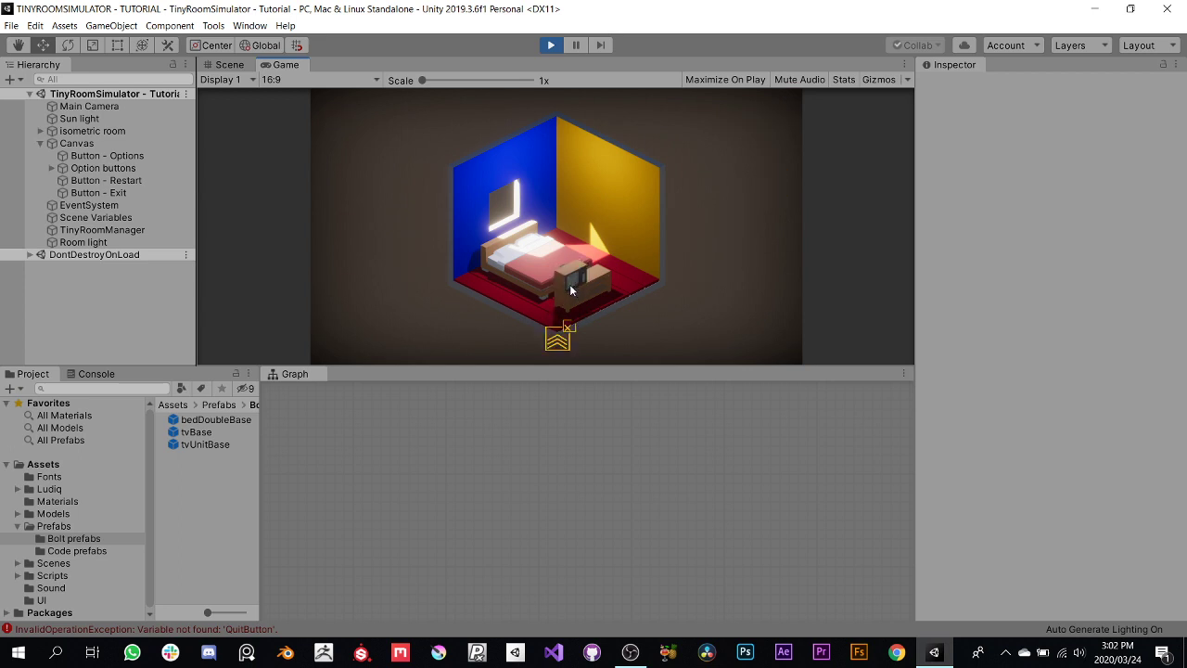
- Test the TV's interact and exit buttons by repeatedly switching the TV and reopening and closing its object interface
click(556, 341)
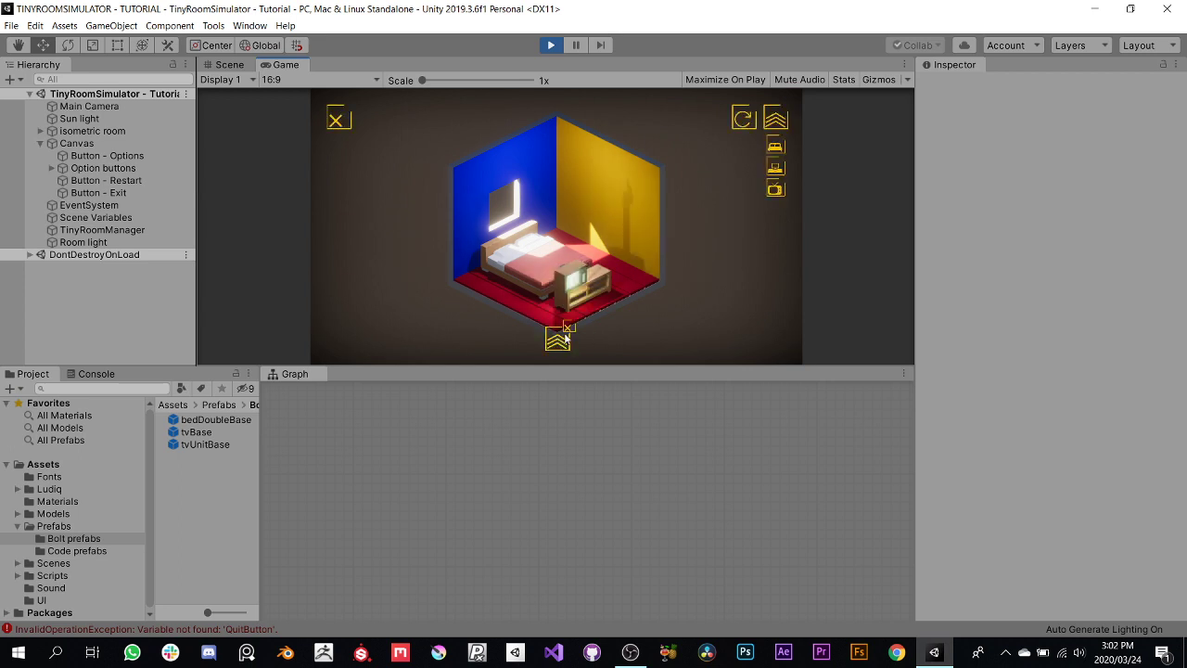
click(559, 345)
click(559, 345)
click(560, 341)
click(560, 342)
click(569, 329)
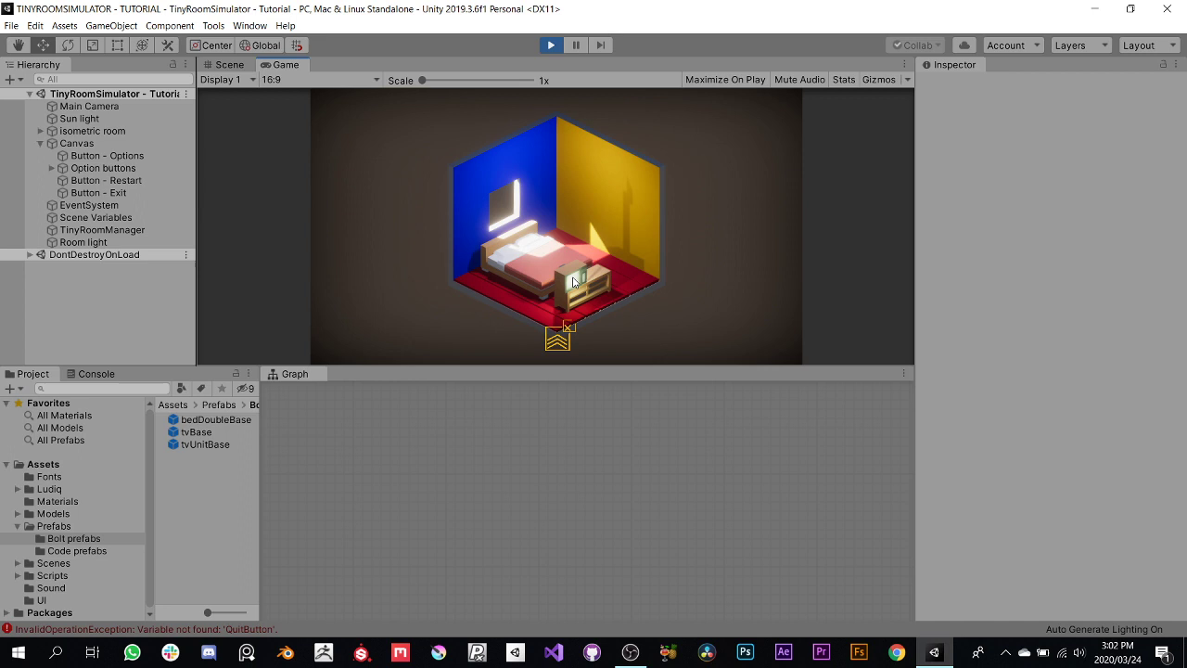
click(559, 345)
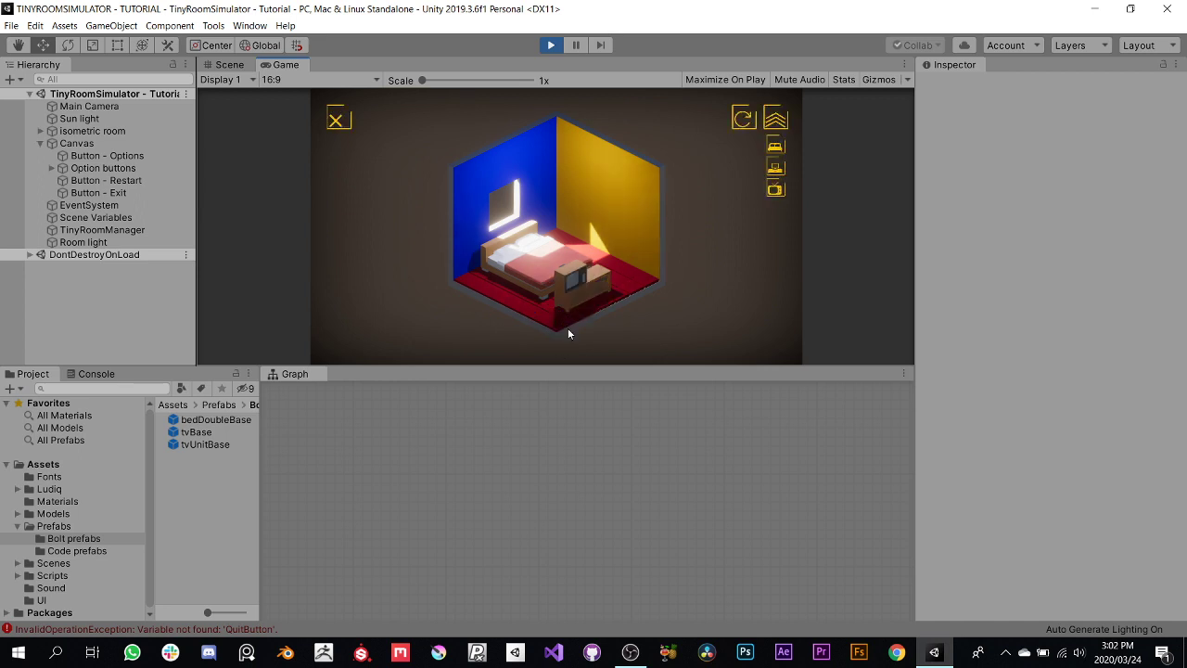
click(558, 343)
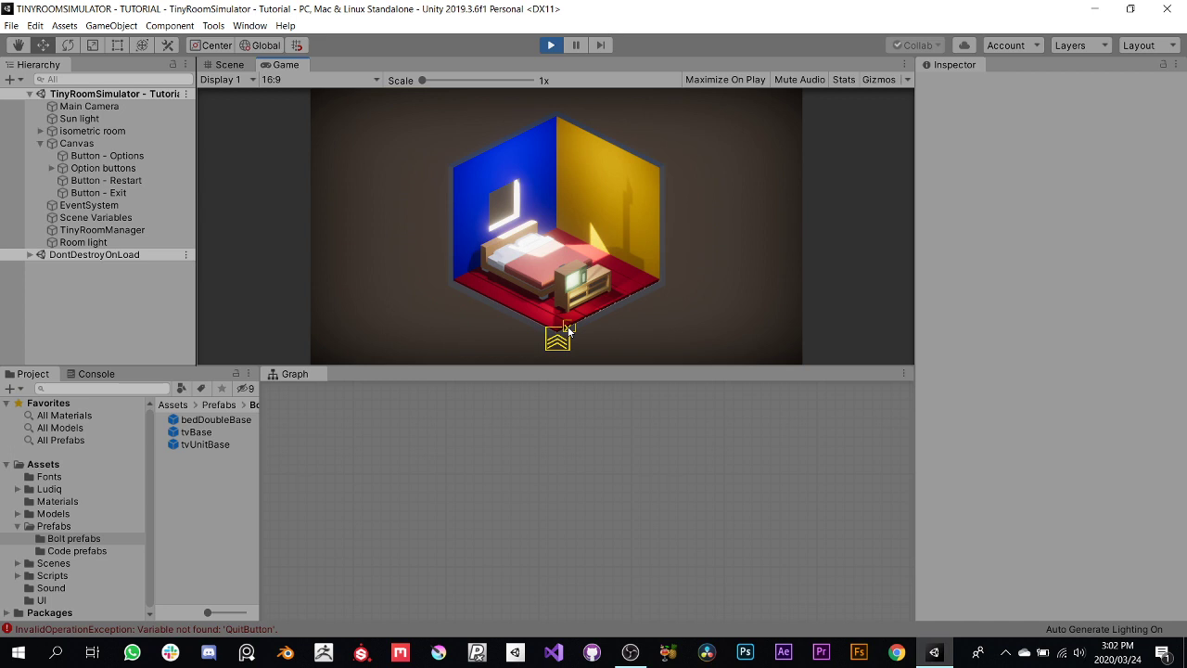
click(569, 330)
click(575, 281)
click(553, 342)
click(569, 330)
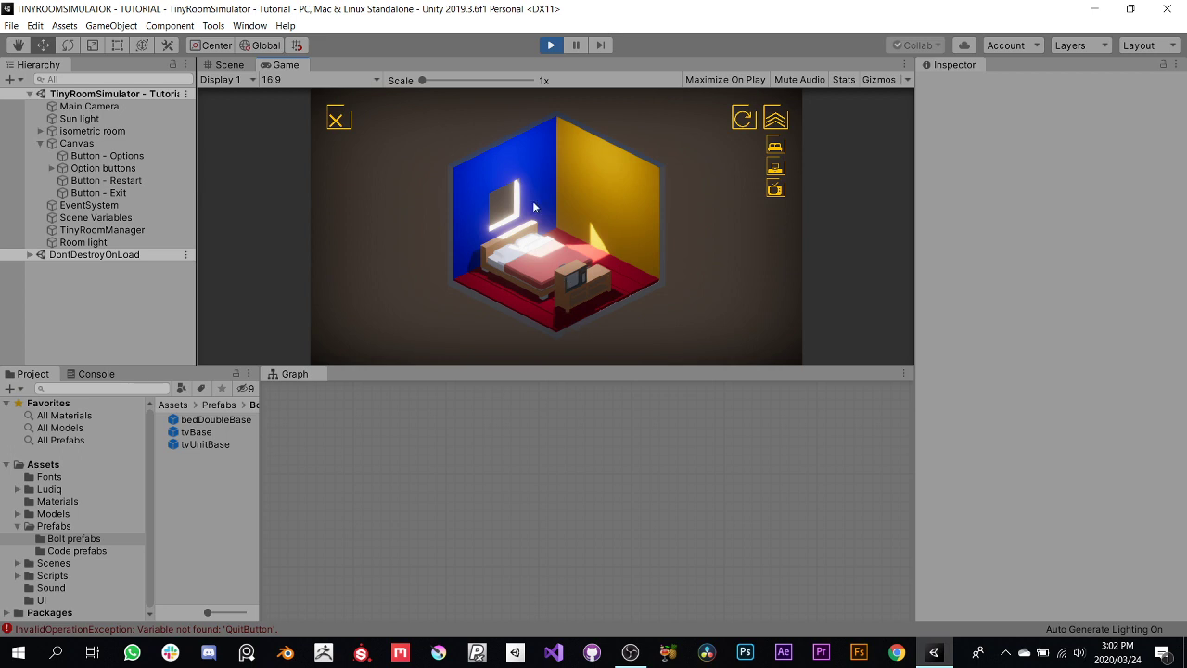
- Stop the play test and save the scene
click(551, 45)
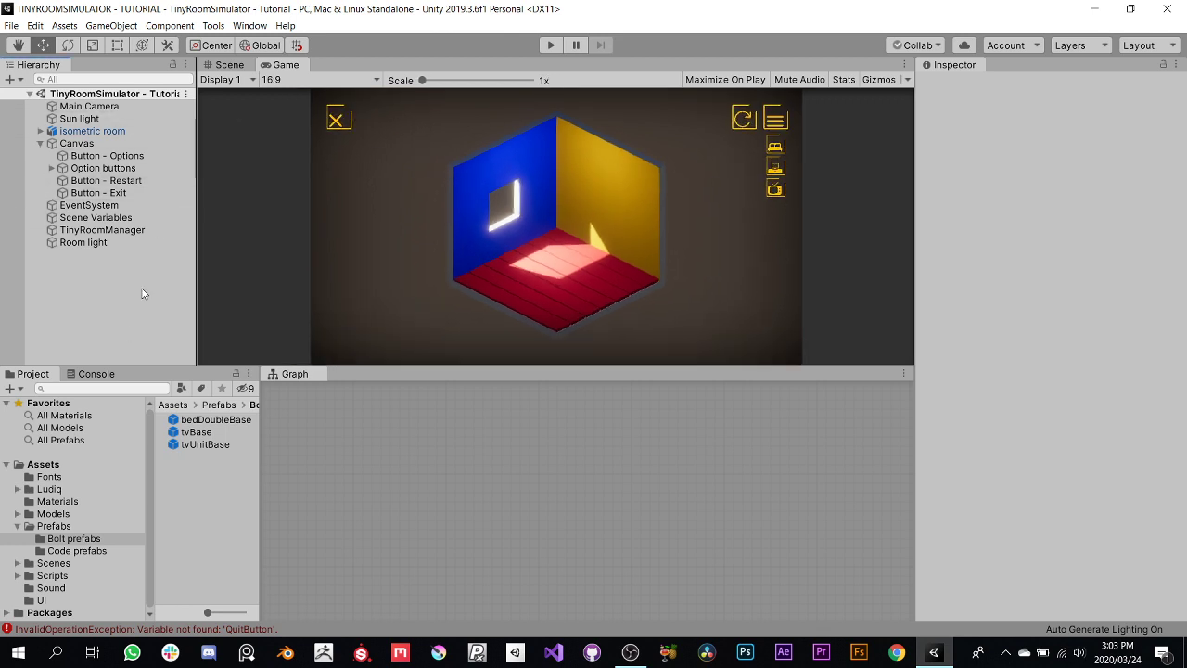
click(11, 26)
click(37, 77)
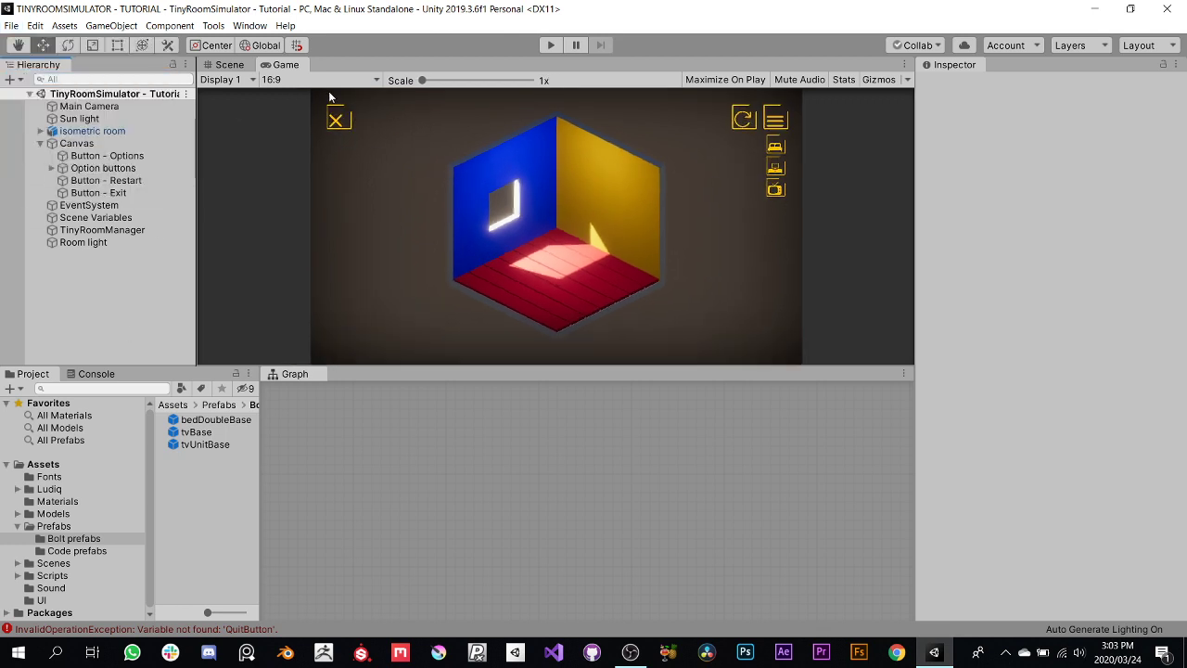
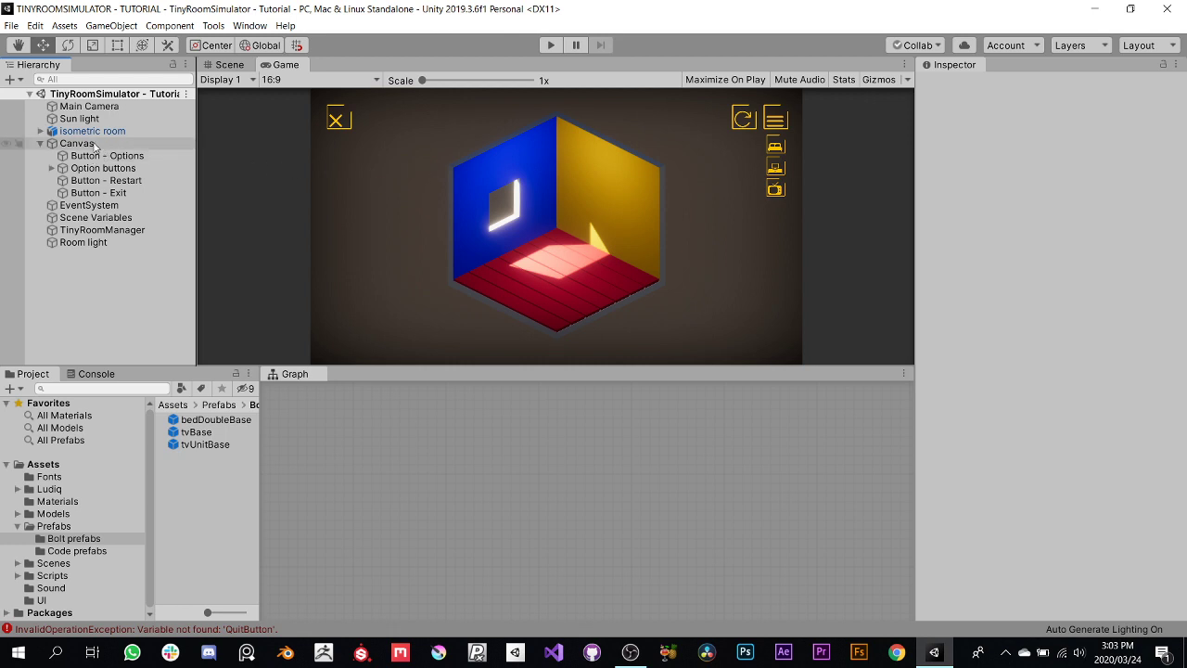
- Try the Canvas in Screen Space - Camera render mode with Main Camera as its render camera, and undo both changes
click(158, 143)
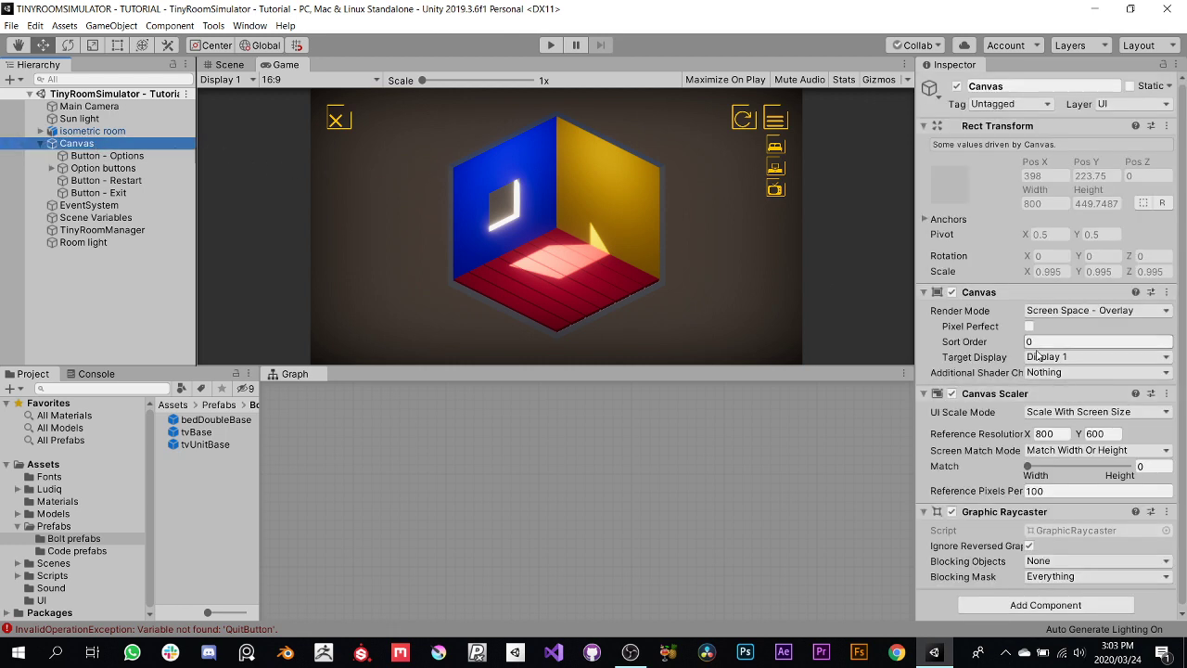
click(1062, 313)
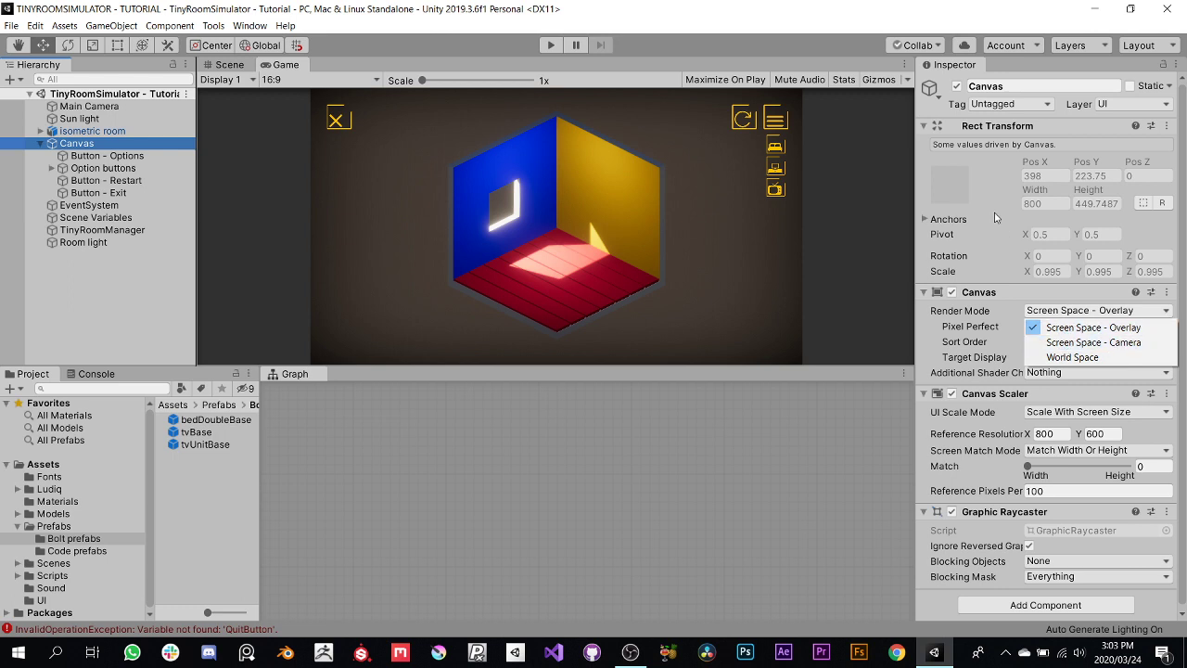
click(1061, 342)
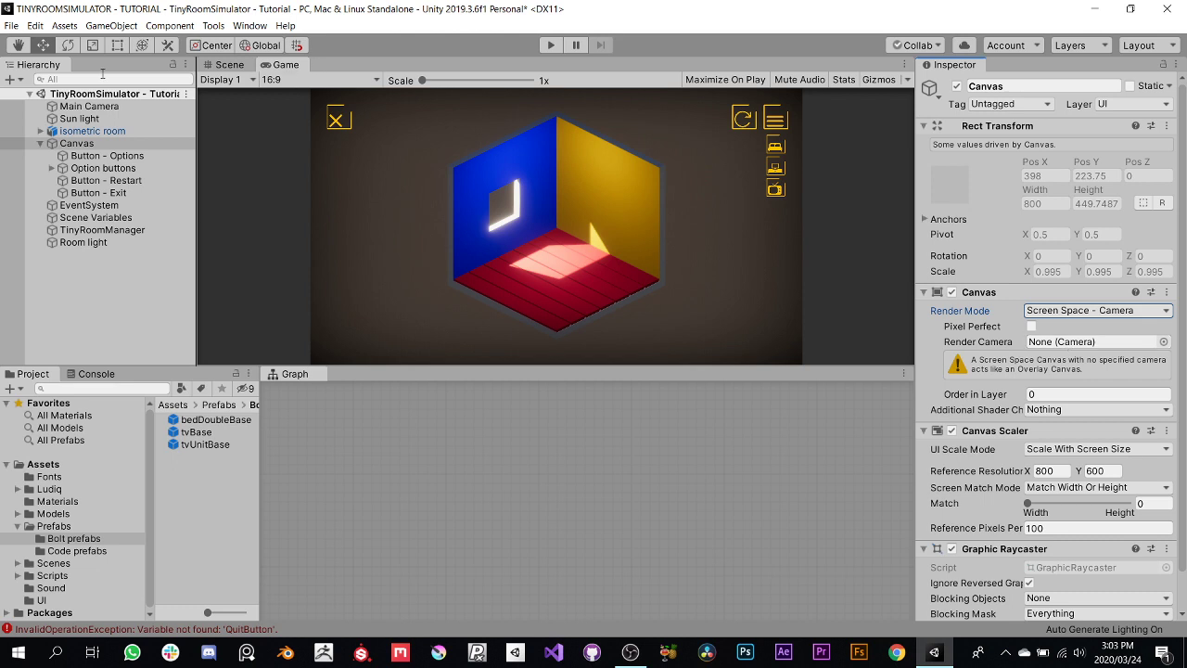
drag(69, 112, 1046, 351)
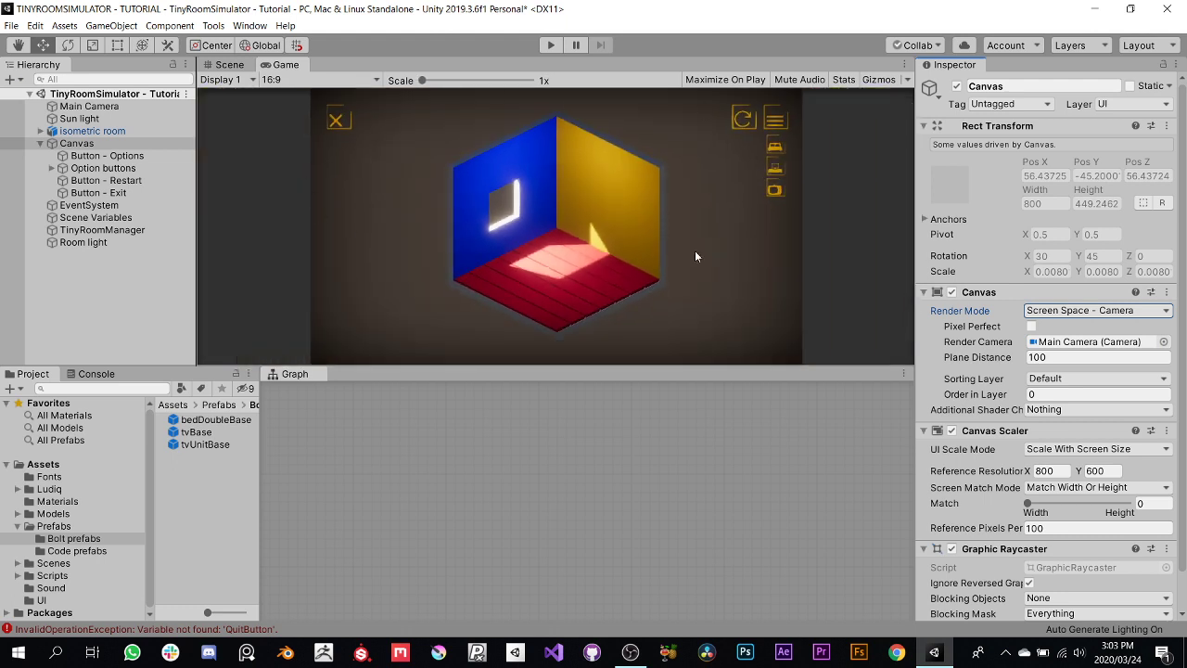
click(1035, 313)
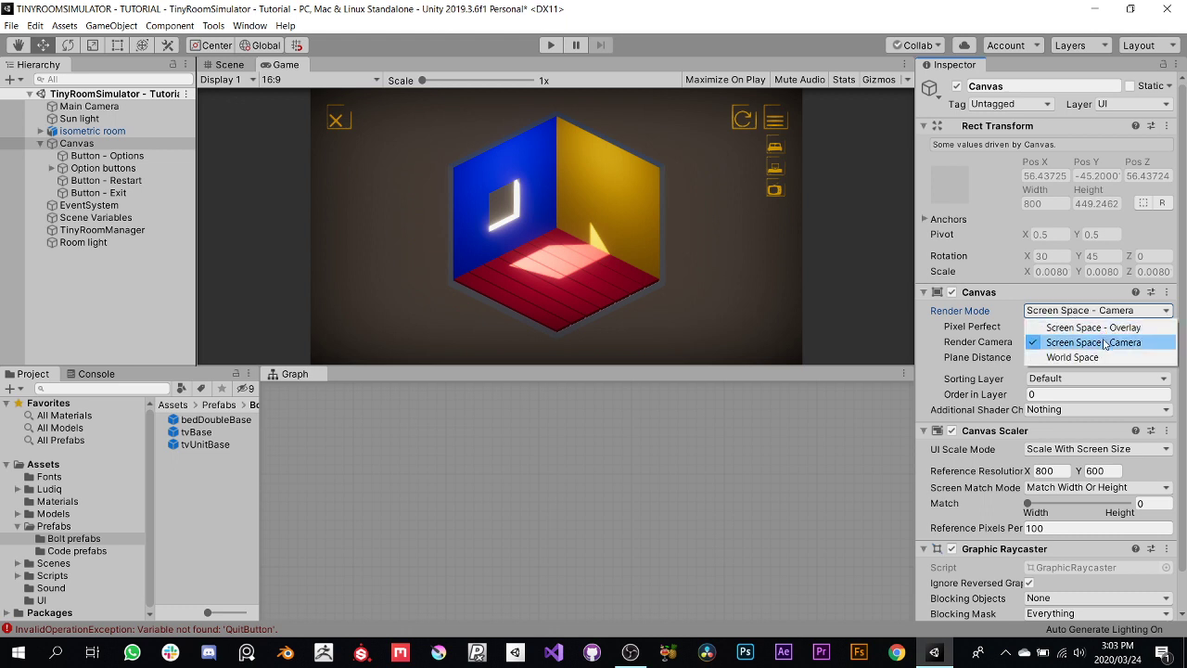
click(1023, 298)
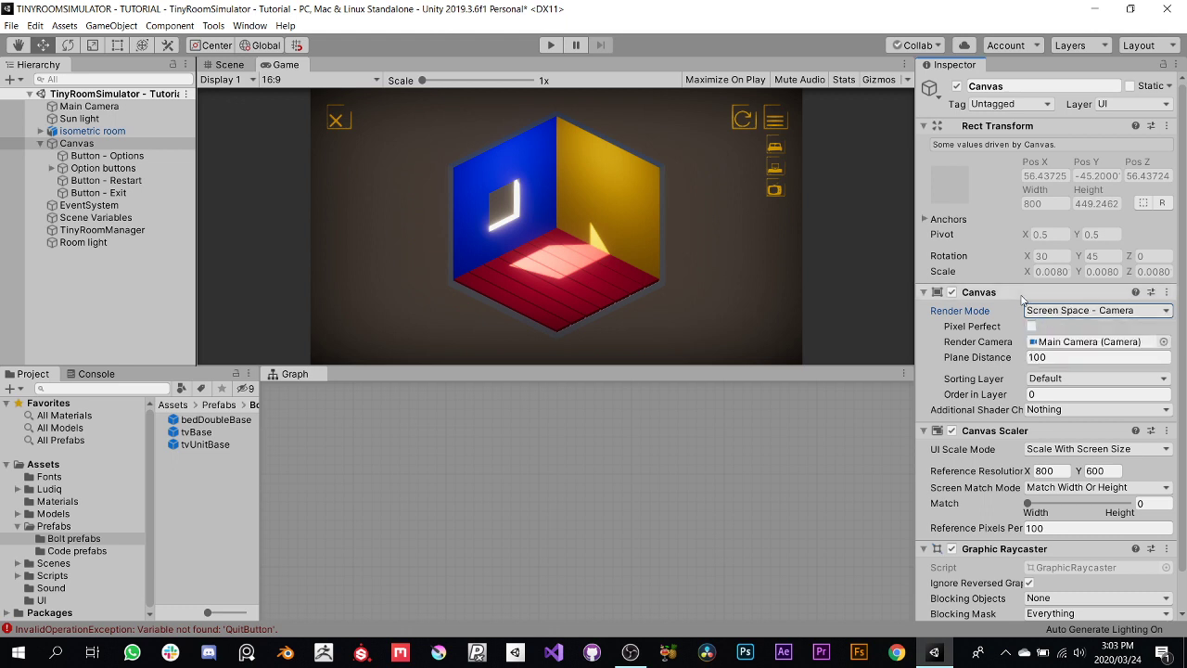
key(ctrl+z)
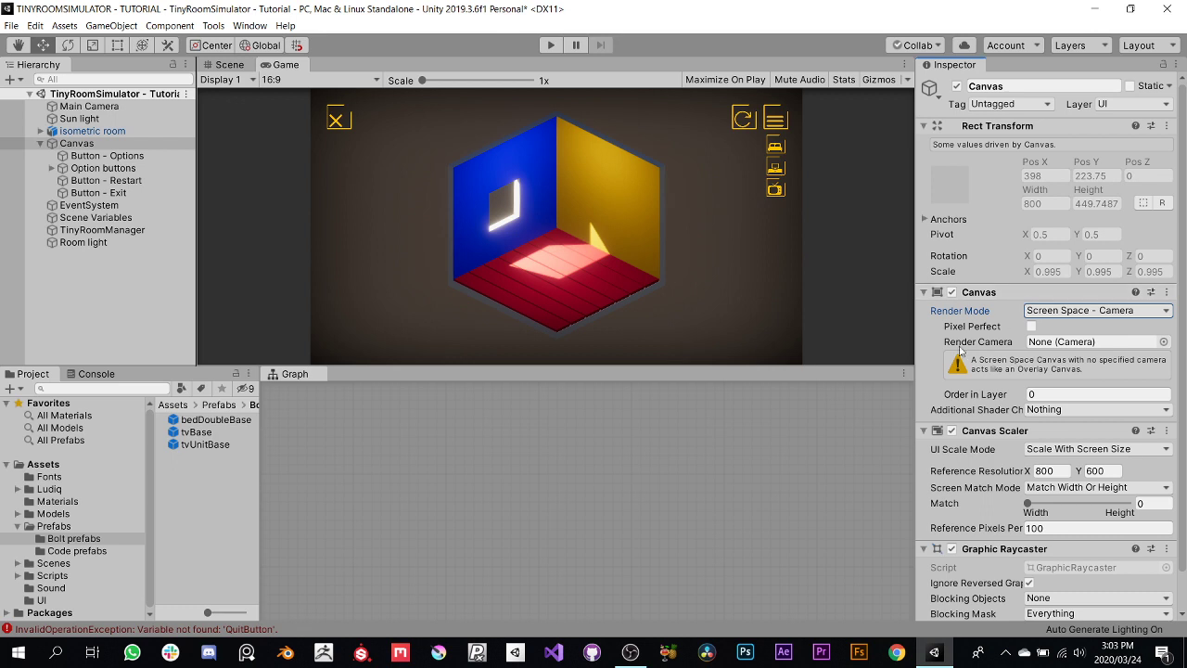
key(ctrl+z)
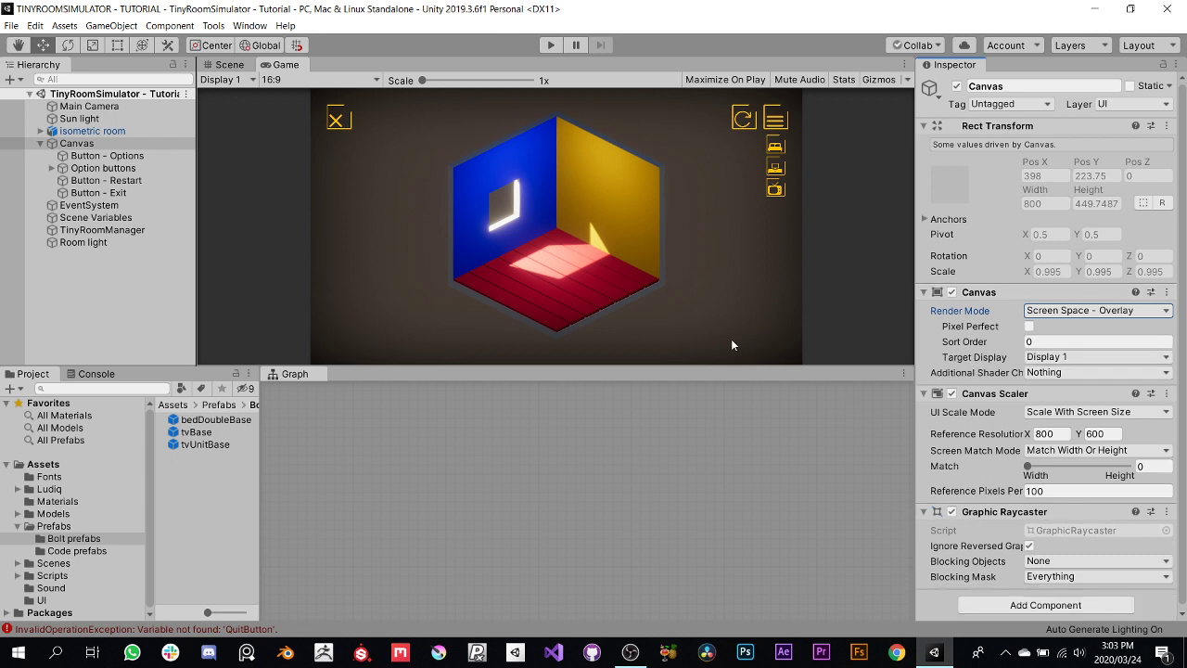
- Enable Maximize On Play, play-test the main exit button, and stop the game
click(97, 299)
click(40, 144)
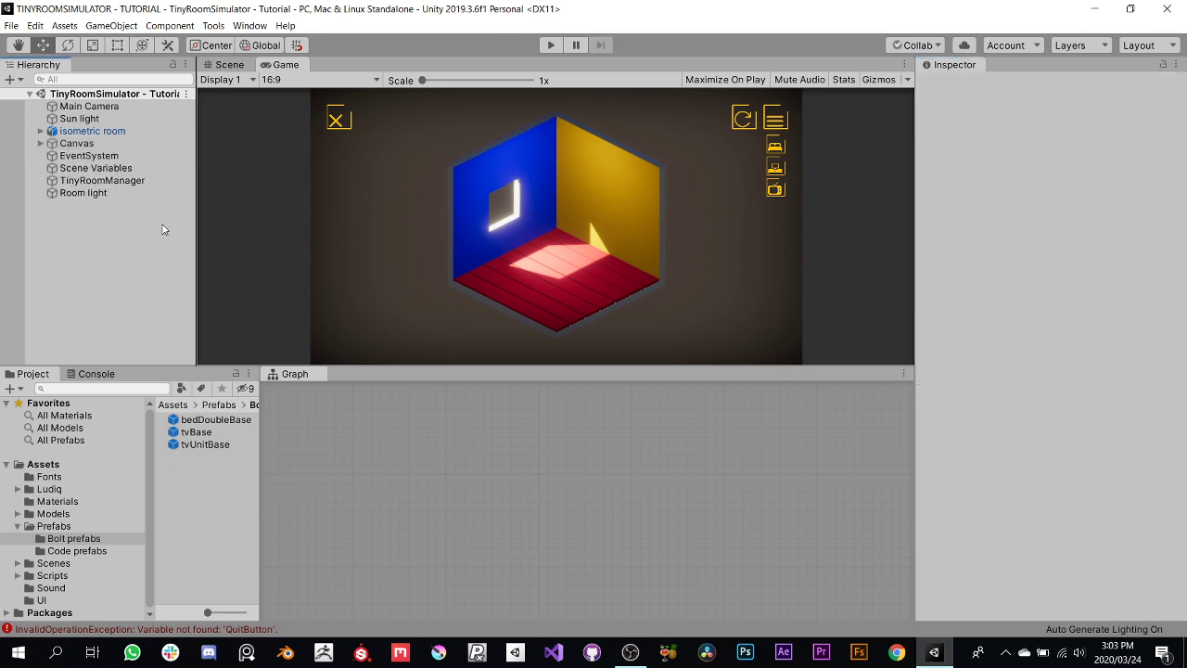
click(704, 80)
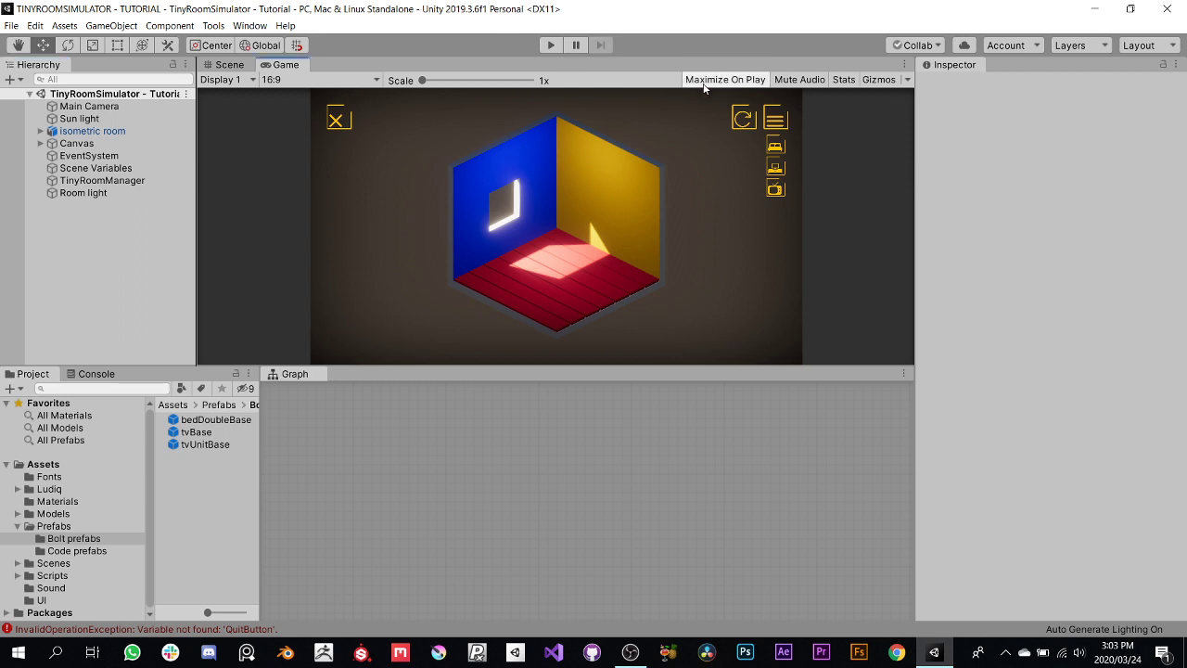
click(551, 45)
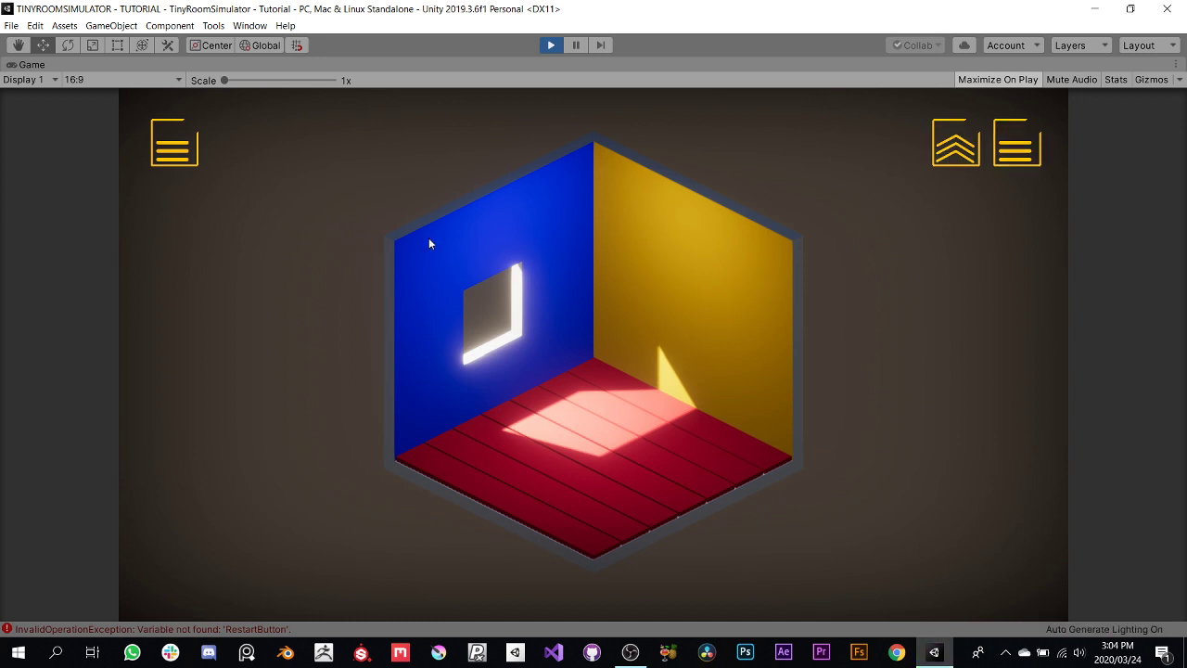
click(172, 154)
click(172, 156)
click(551, 44)
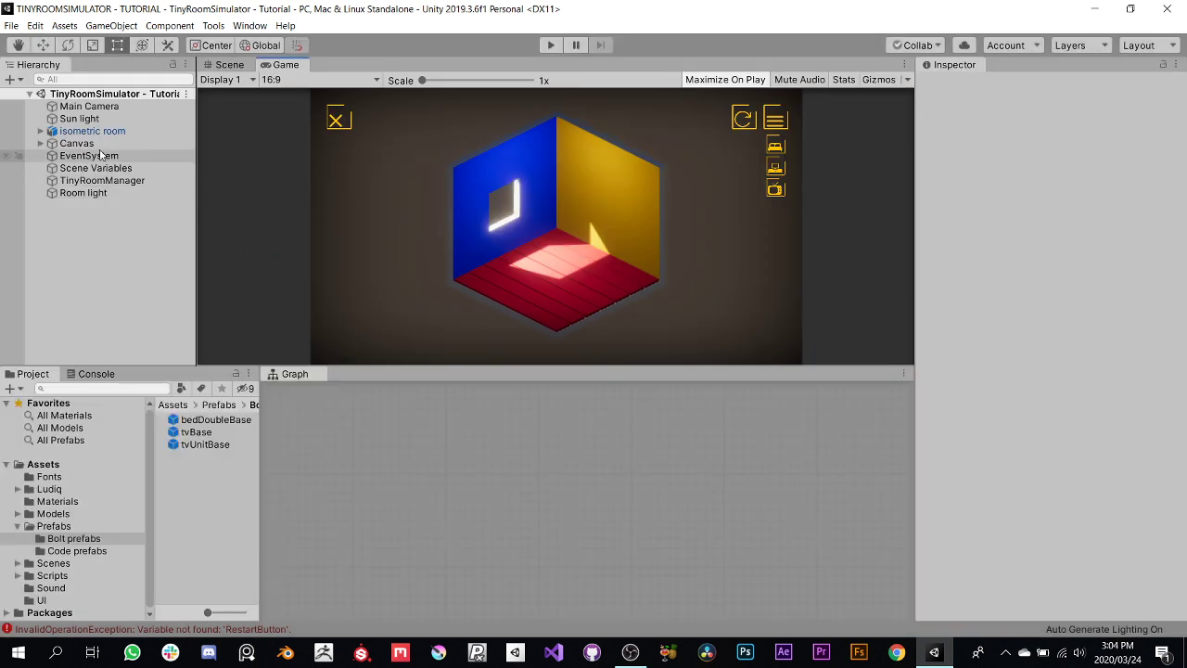
- Remove the Flow Machine and Variables components from Button - Exit in the Canvas
click(39, 143)
click(102, 156)
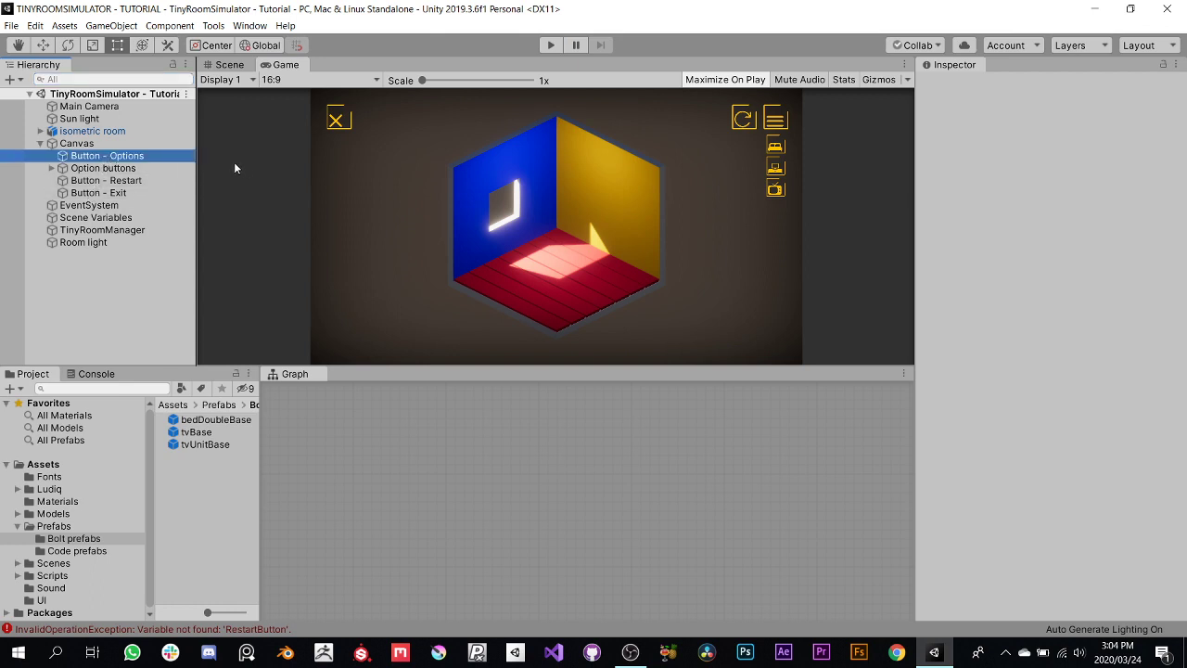
click(115, 192)
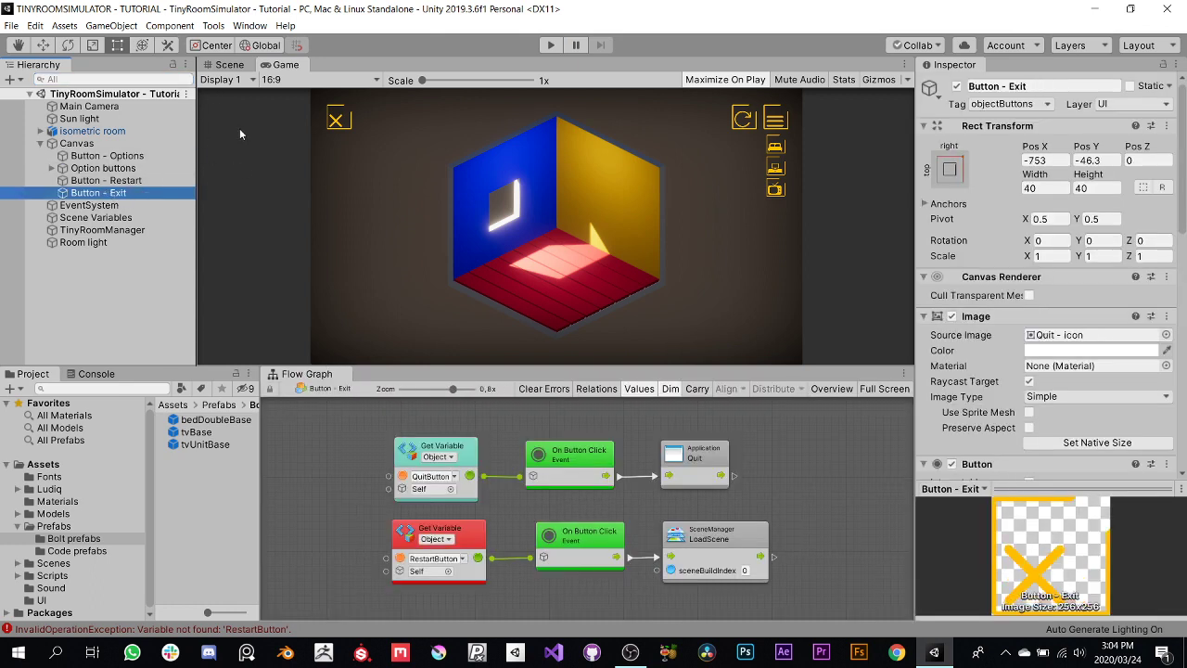
click(230, 65)
key(f)
key(w)
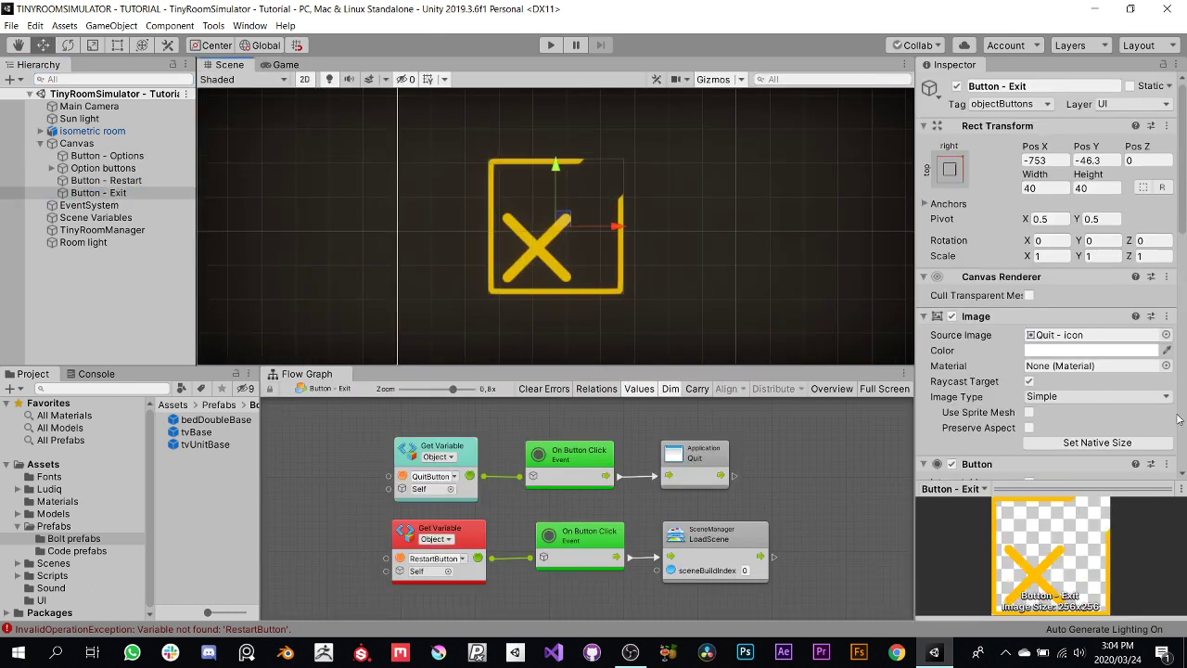
scroll(1159, 408, down, 5)
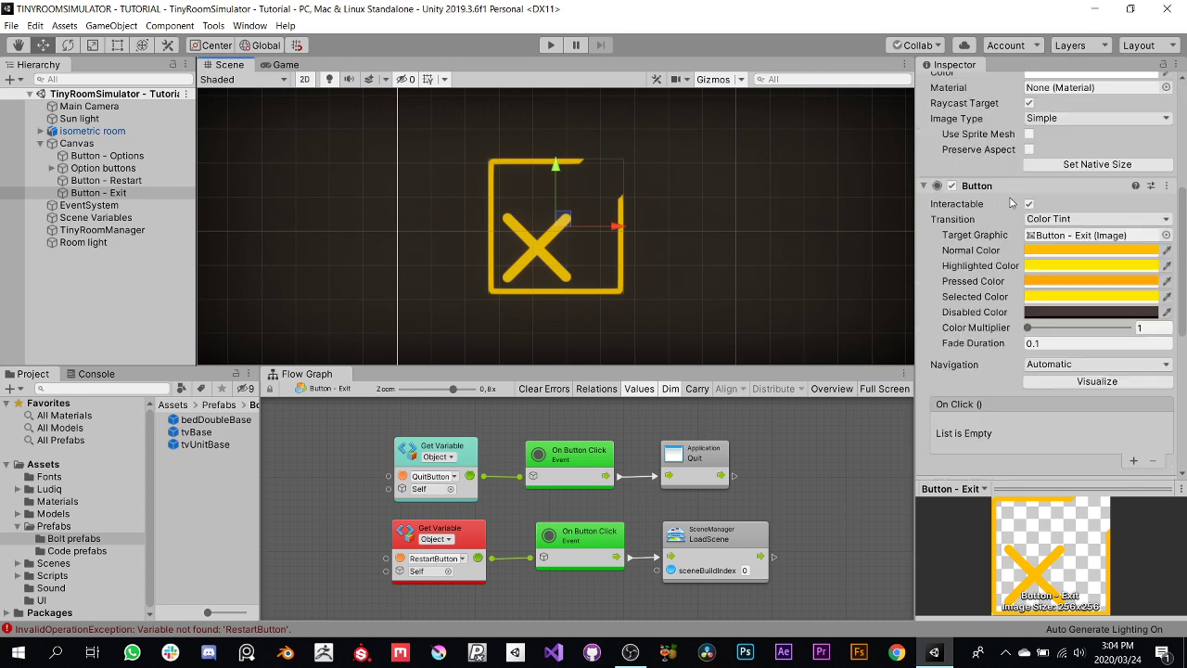
right_click(1010, 188)
click(995, 355)
scroll(999, 364, down, 8)
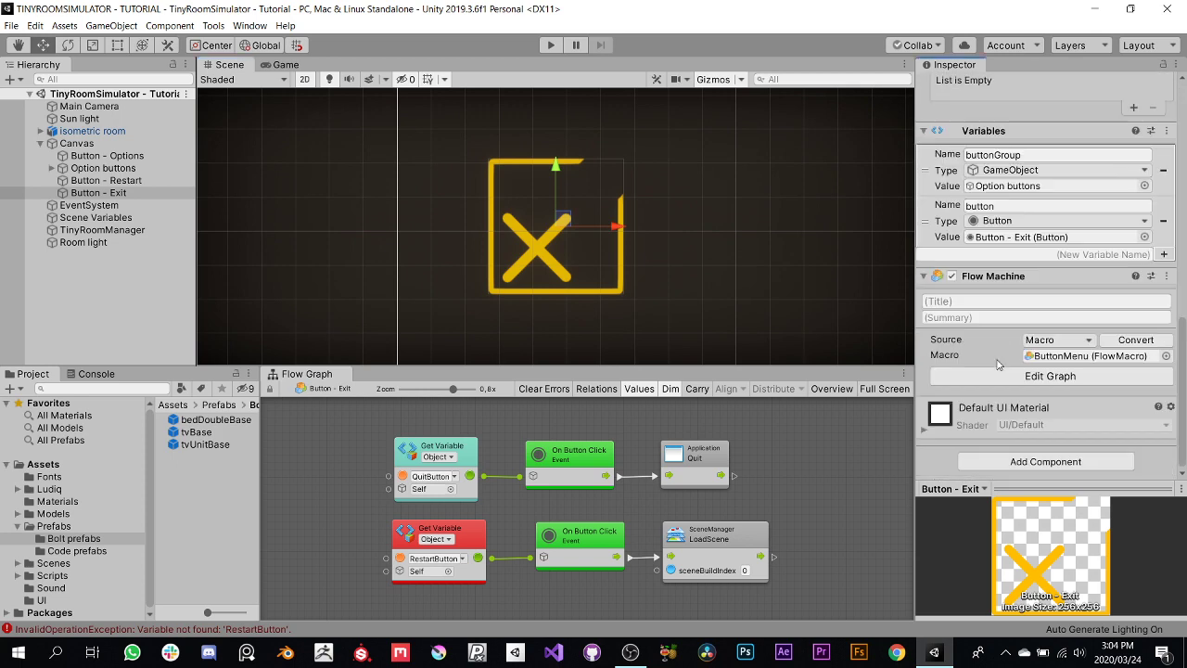
right_click(1021, 282)
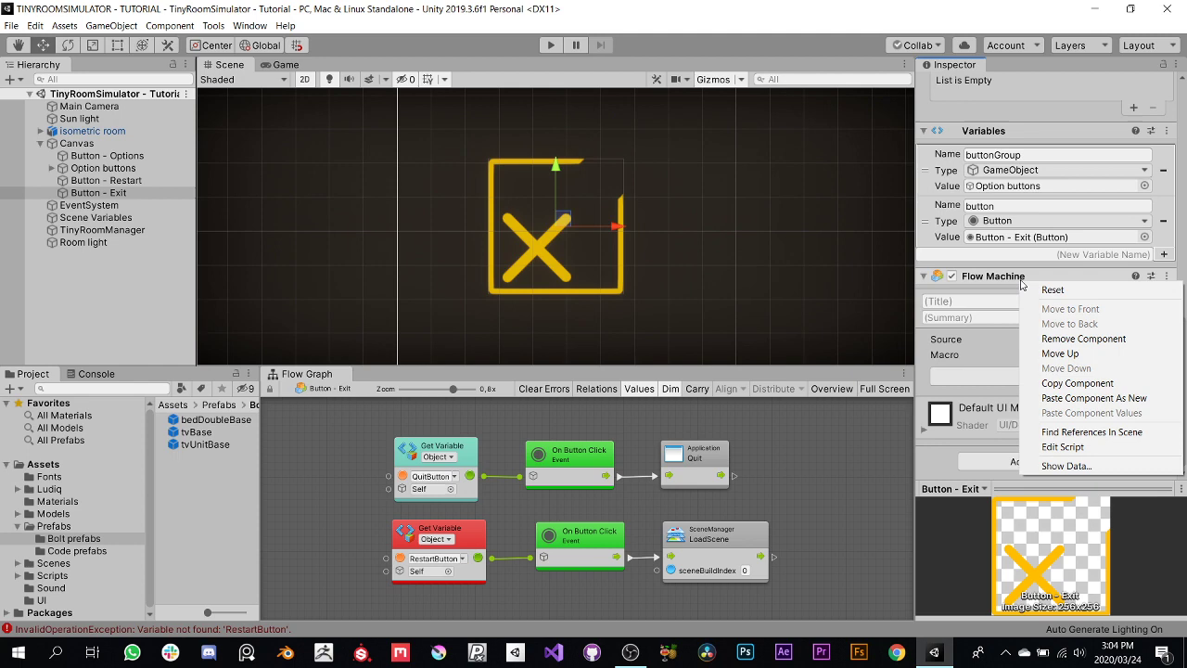
click(1054, 340)
right_click(1015, 262)
click(1066, 328)
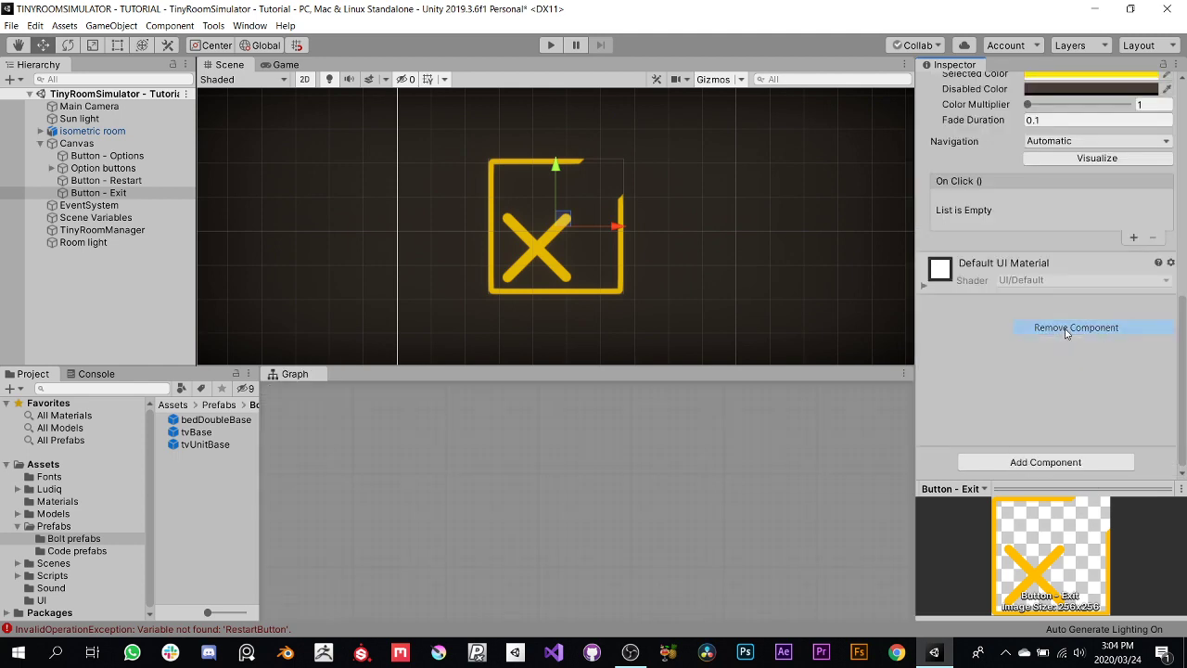
- Remove the Flow Machine and Variables components from Button - Restart, and save the scene
click(119, 183)
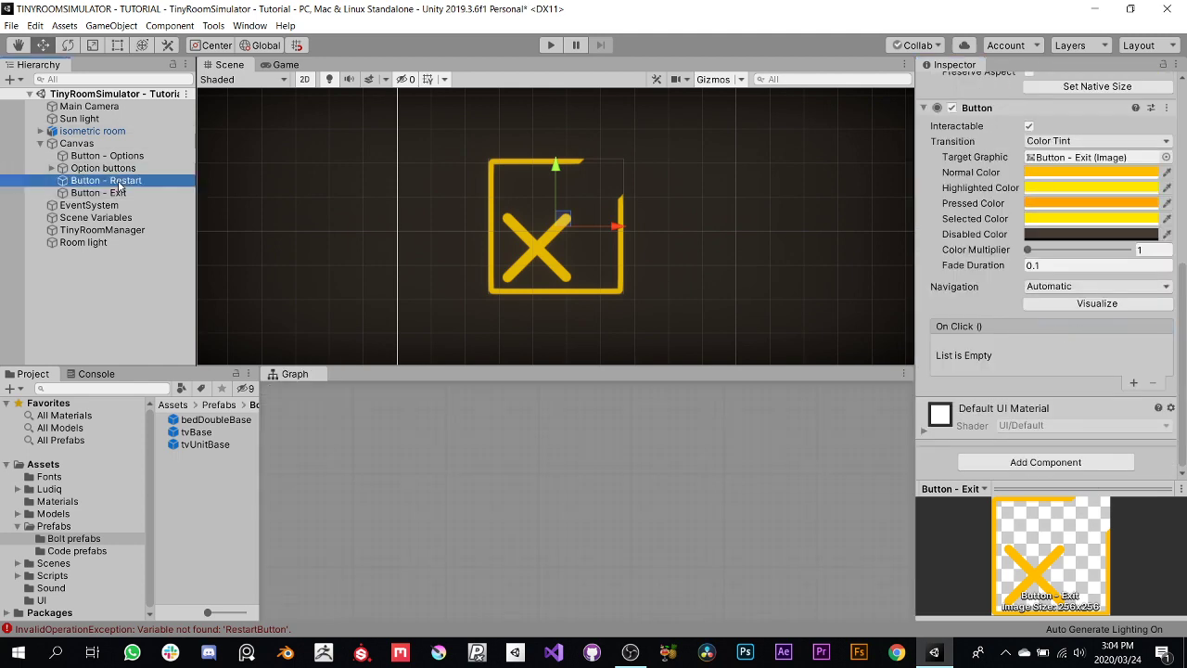
key(f)
scroll(1110, 390, down, 7)
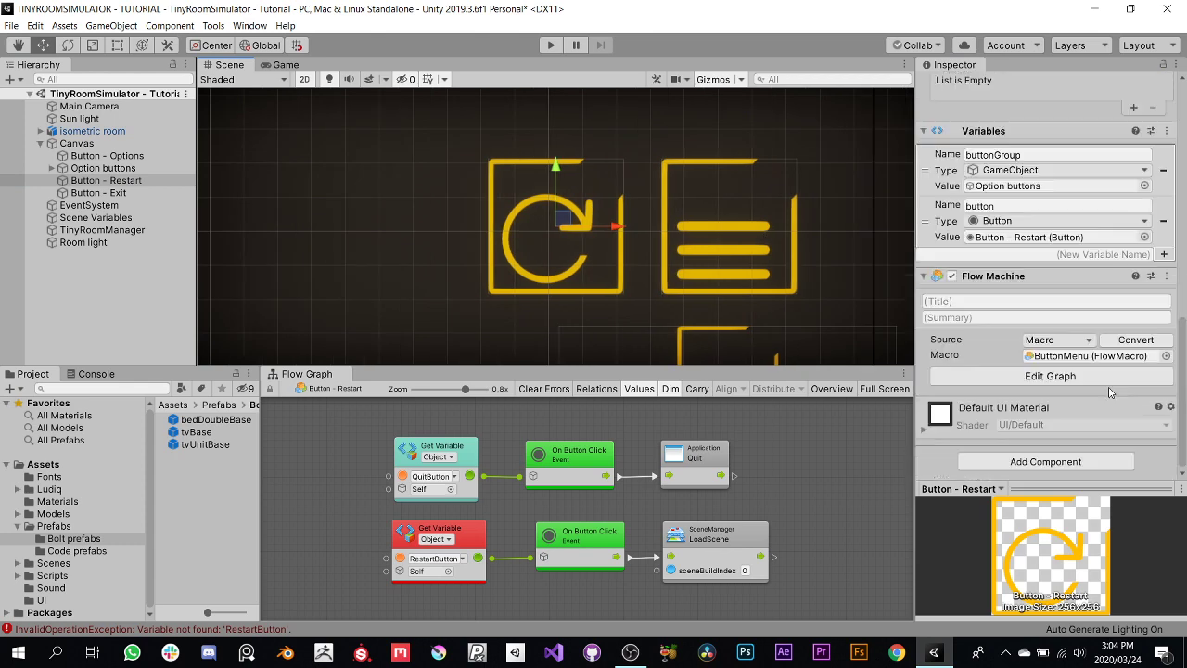
right_click(1029, 277)
click(1091, 332)
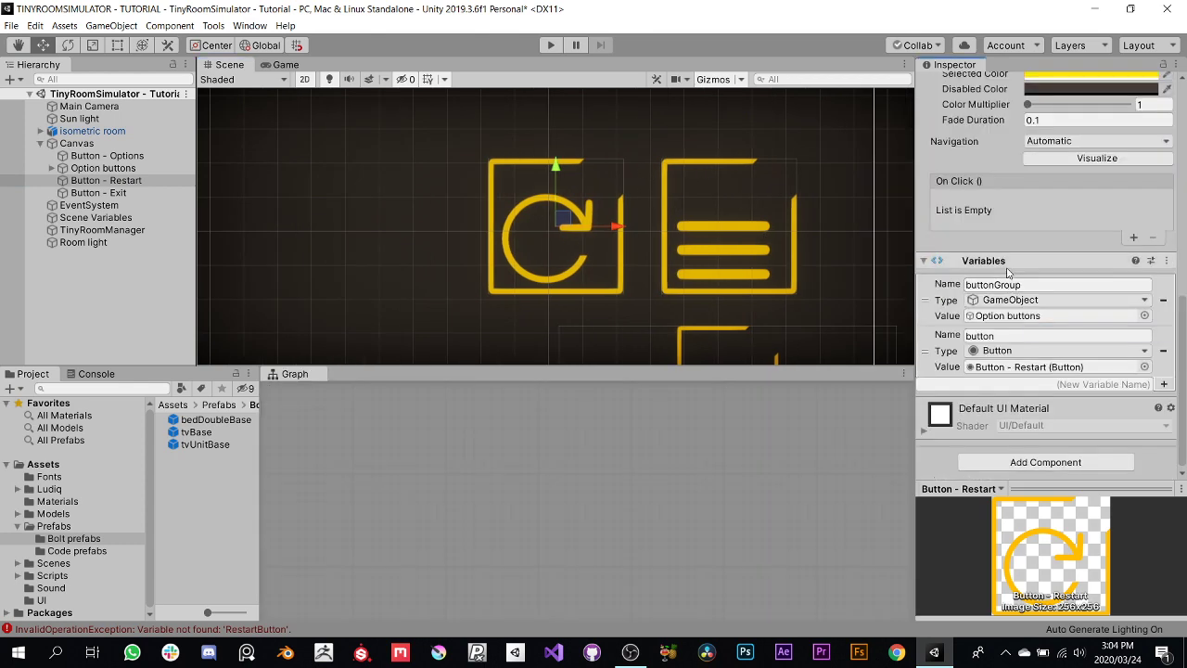
right_click(1013, 267)
click(1053, 324)
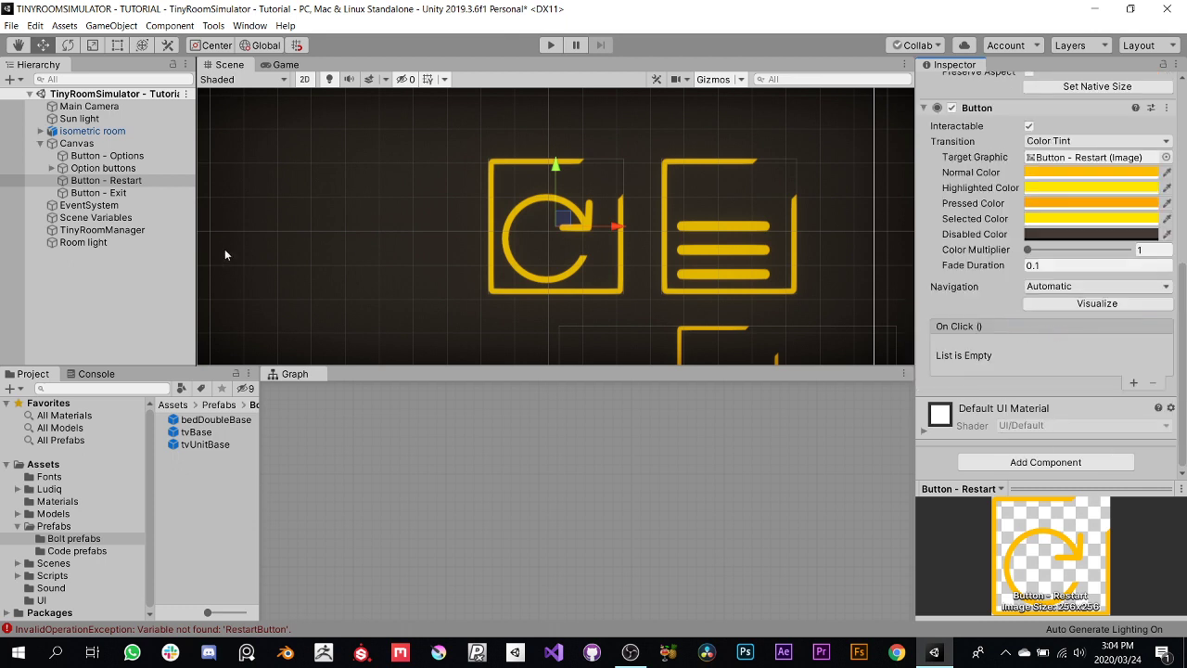
click(118, 265)
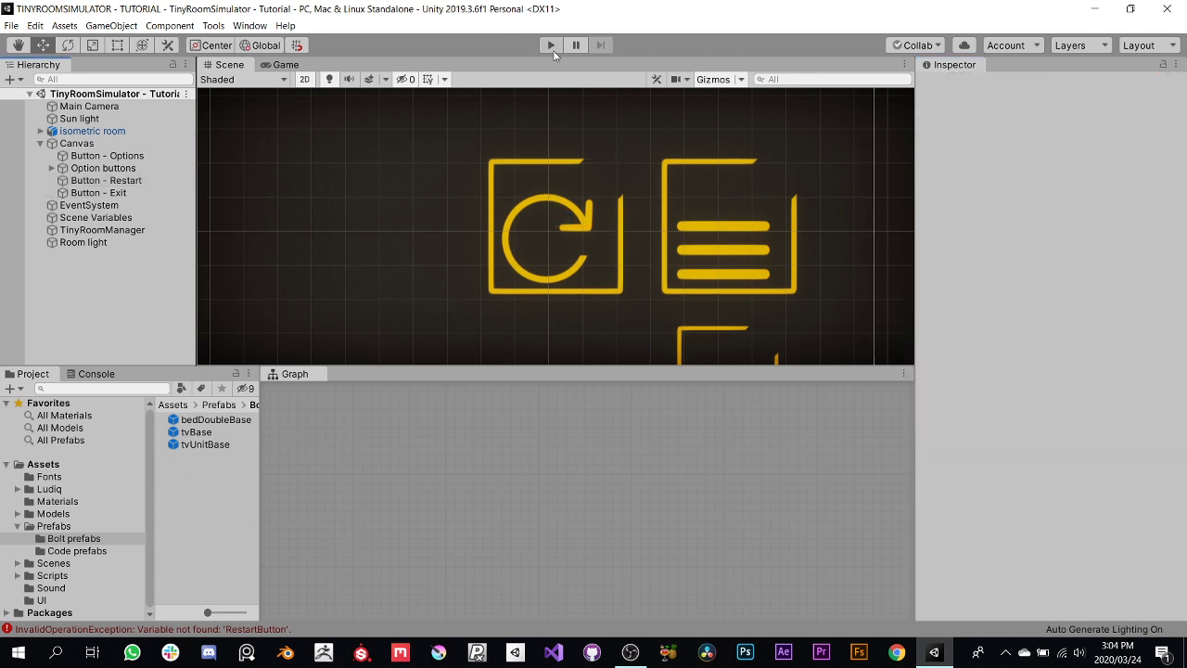
- Play-test the restart button on the empty room and again after adding a double bed from the options
click(552, 47)
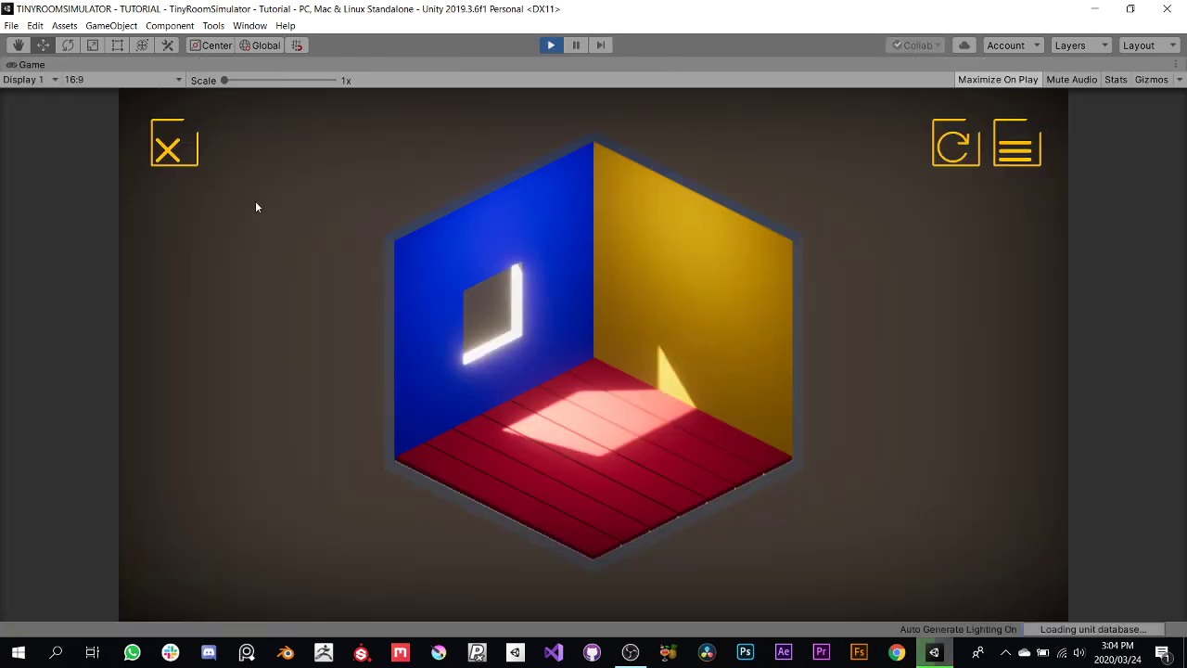
click(957, 139)
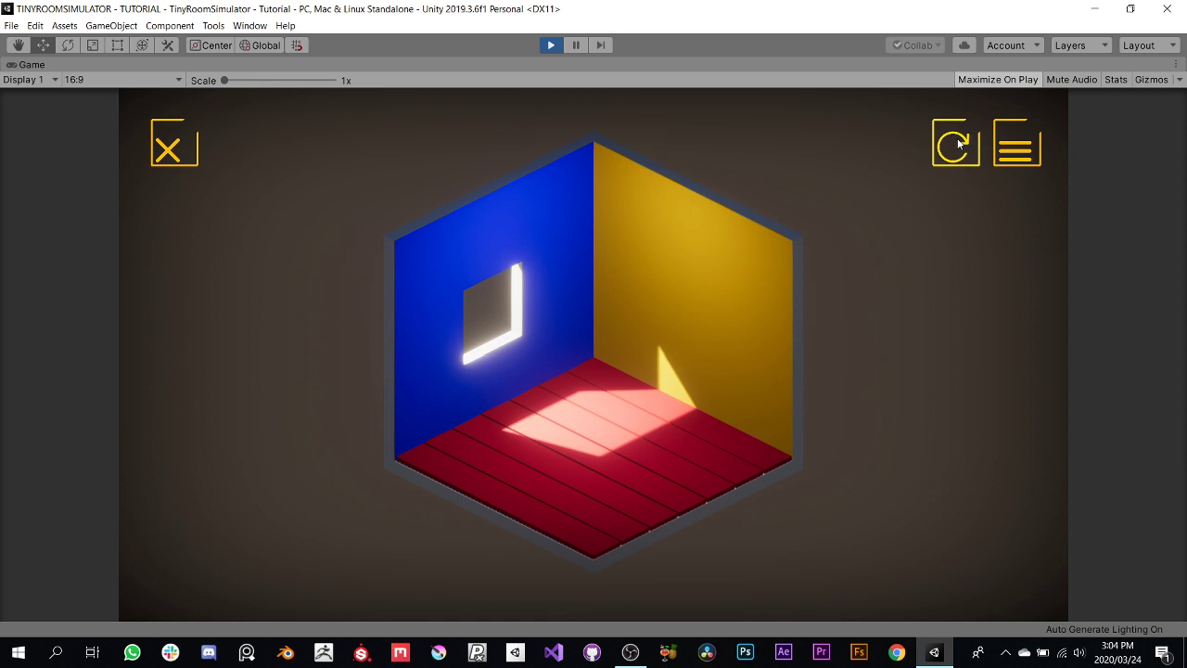
click(1017, 146)
click(1017, 199)
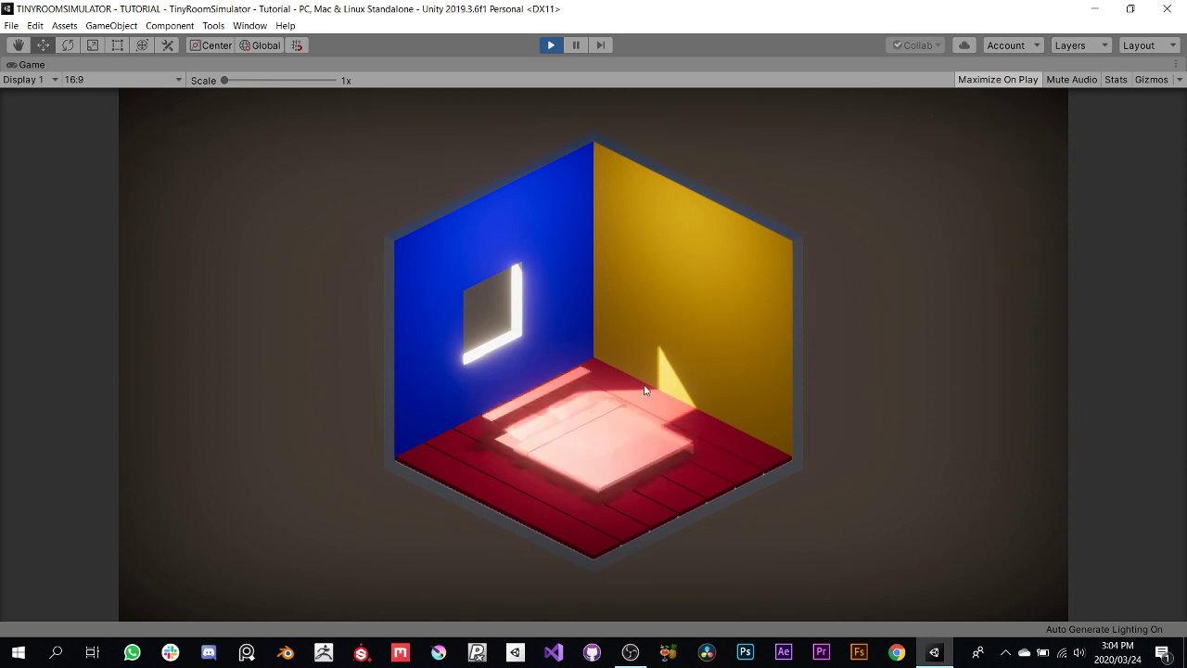
click(593, 443)
click(965, 157)
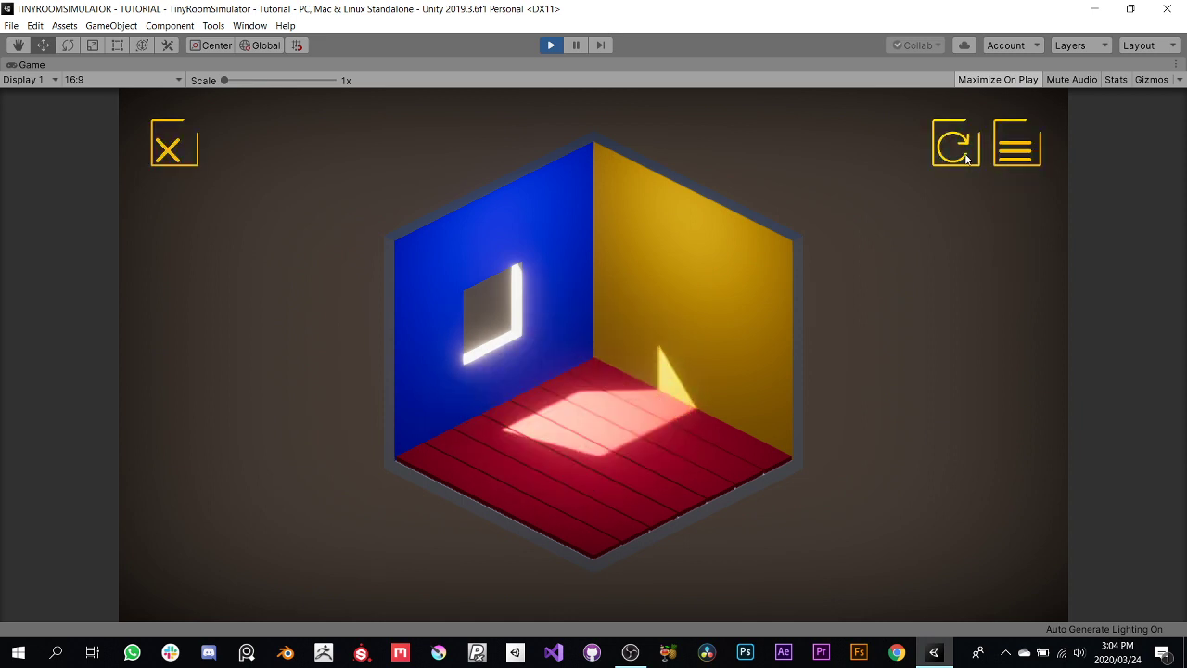
- Add a TV from the options menu and test the exit button of its object interface
click(1021, 154)
click(1017, 291)
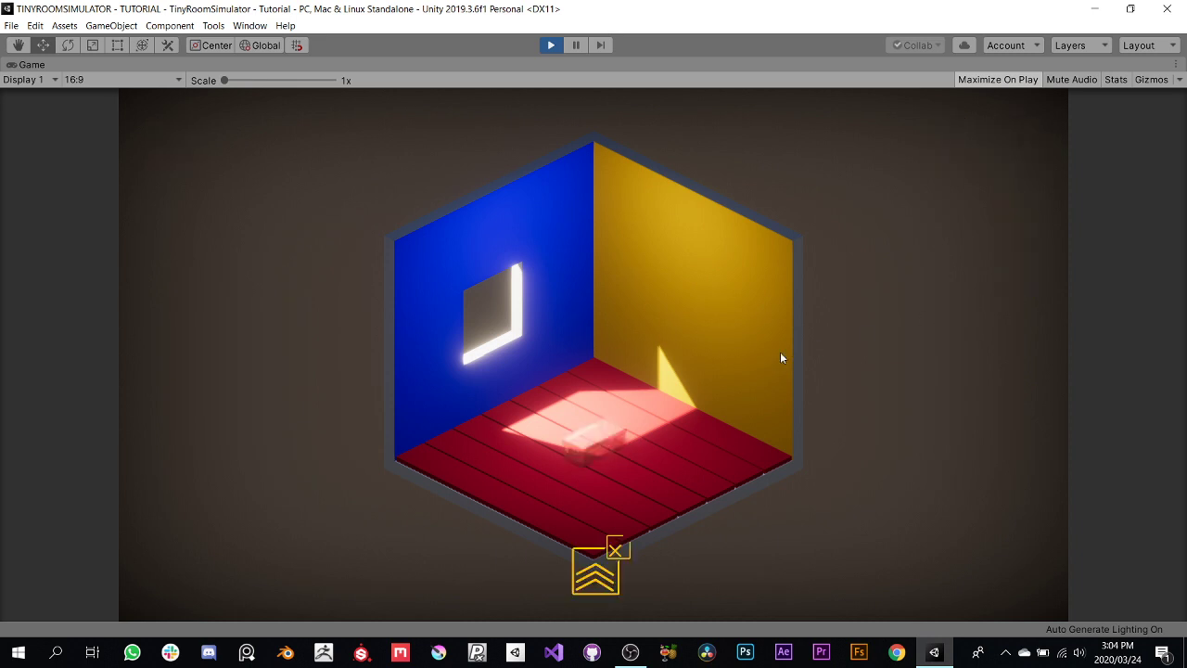
click(623, 549)
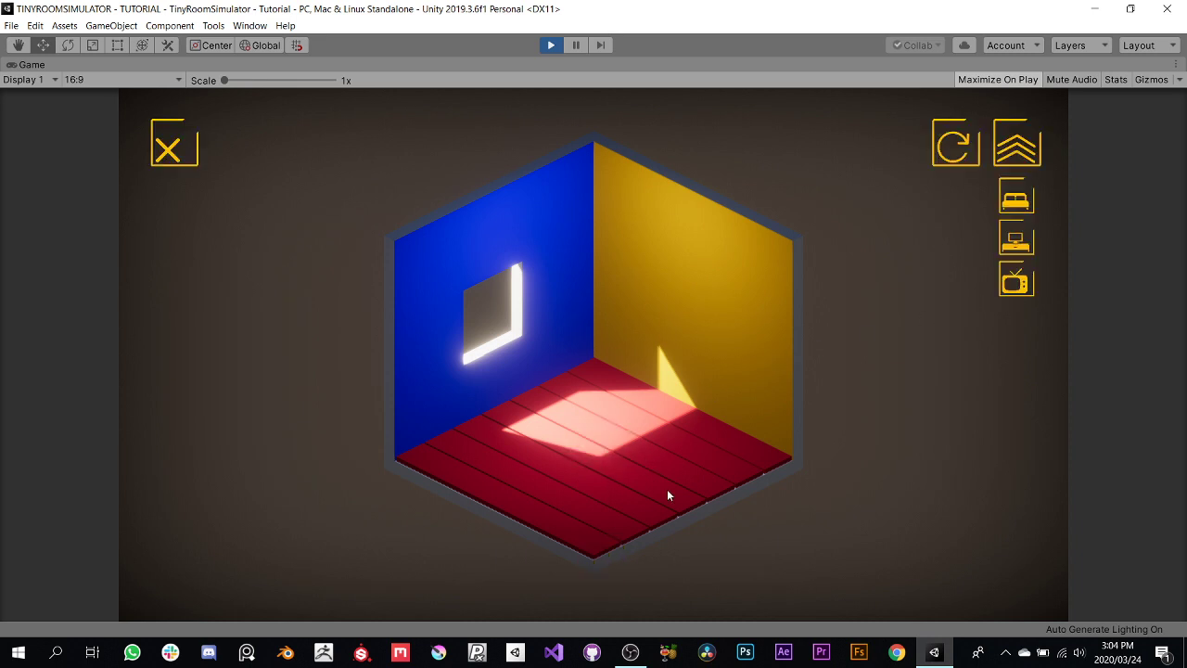
- Place a TV unit against the blue wall and put a TV on top of it in the running game
click(1028, 228)
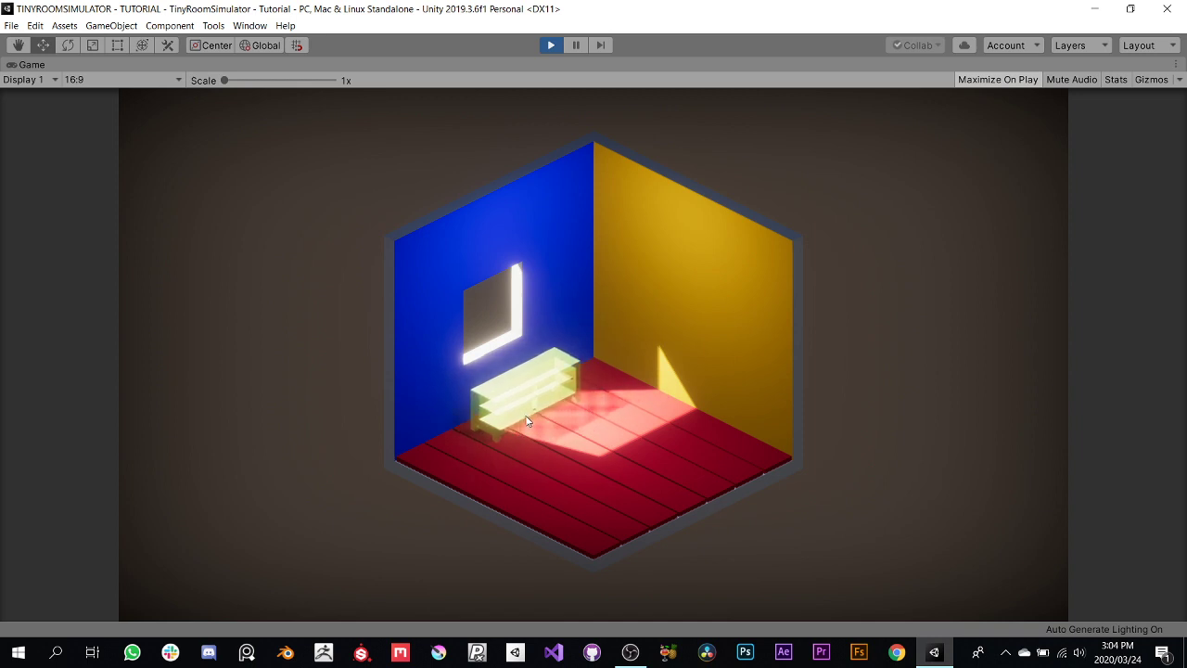
click(517, 418)
click(1028, 275)
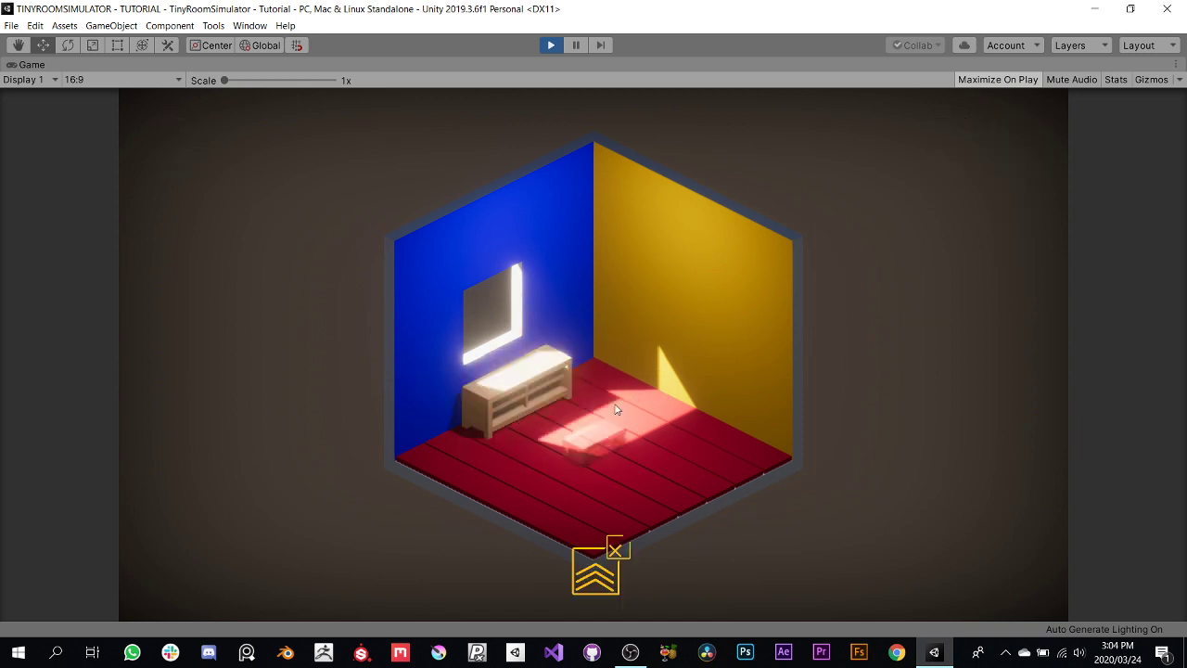
click(504, 392)
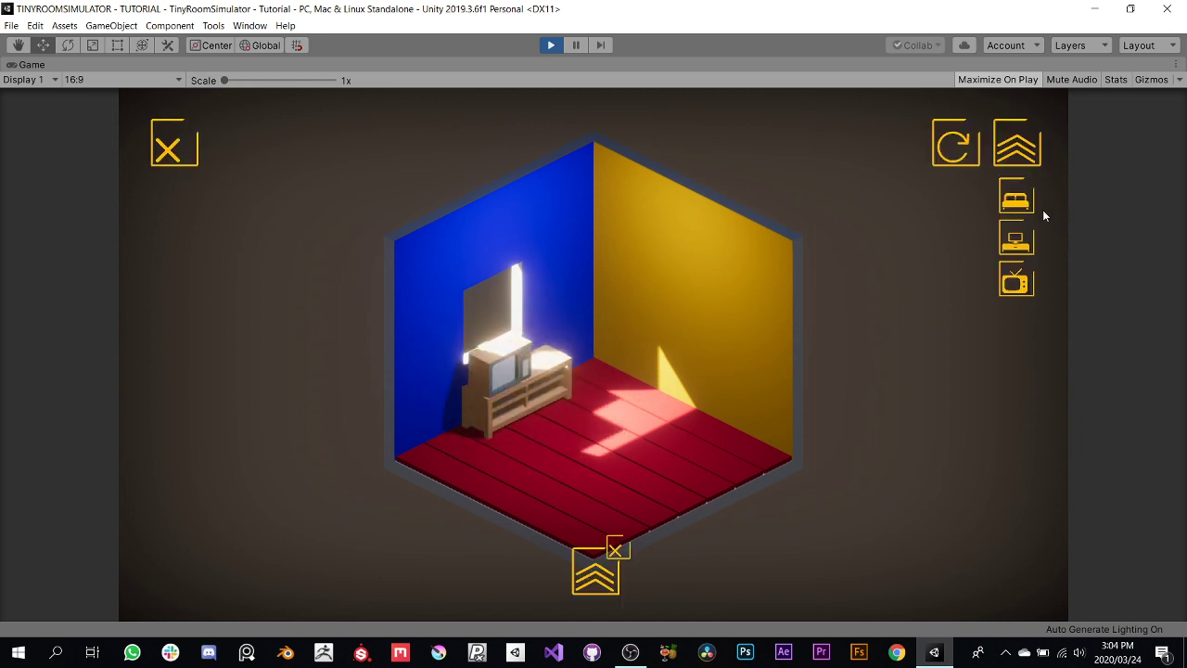
- Add a double bed beside the yellow wall and shift it slightly toward the TV unit
click(1021, 201)
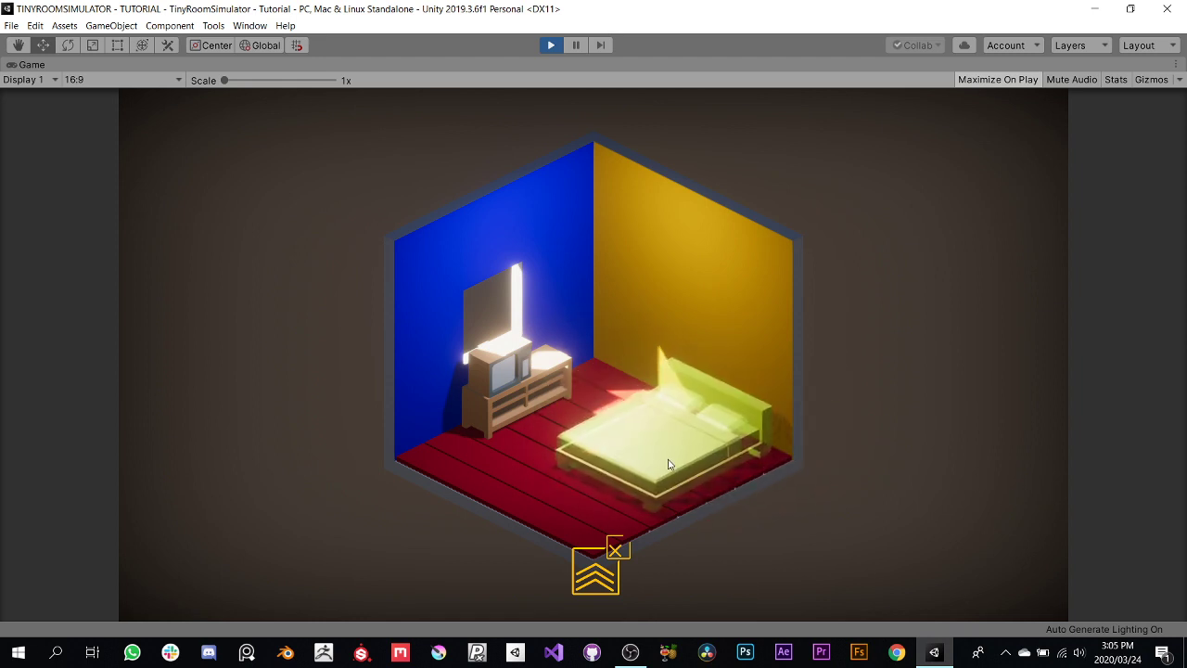
click(642, 447)
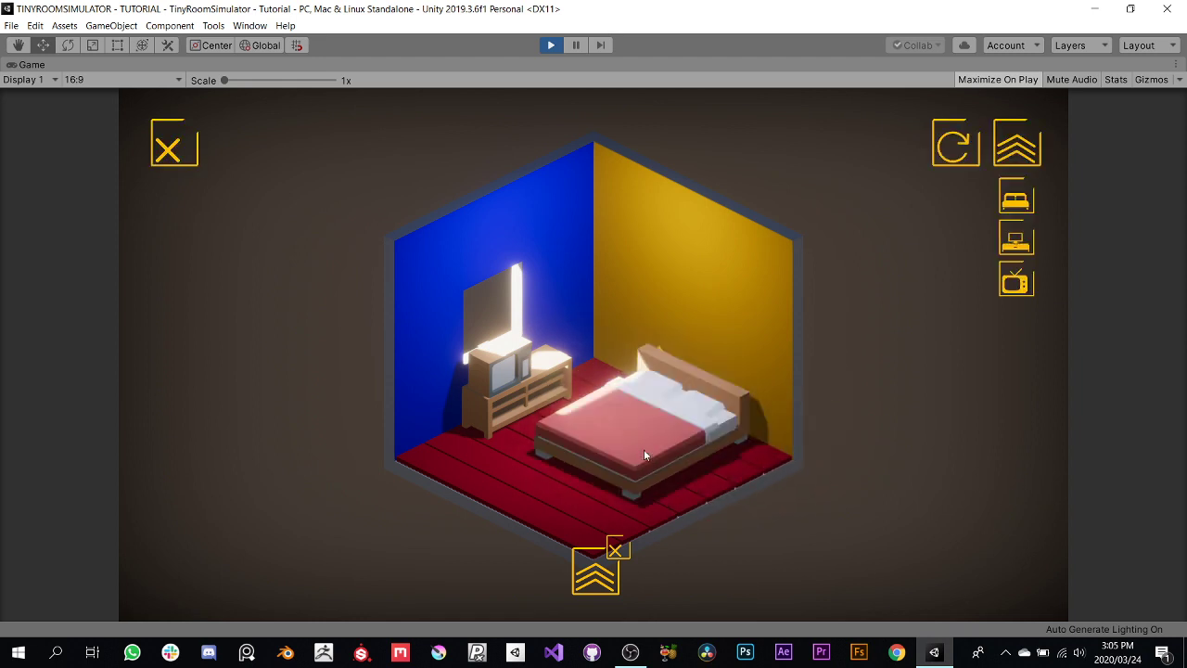
drag(644, 449, 599, 459)
- Switch on the TV through its object interface, close the interface, and stop the game
click(502, 381)
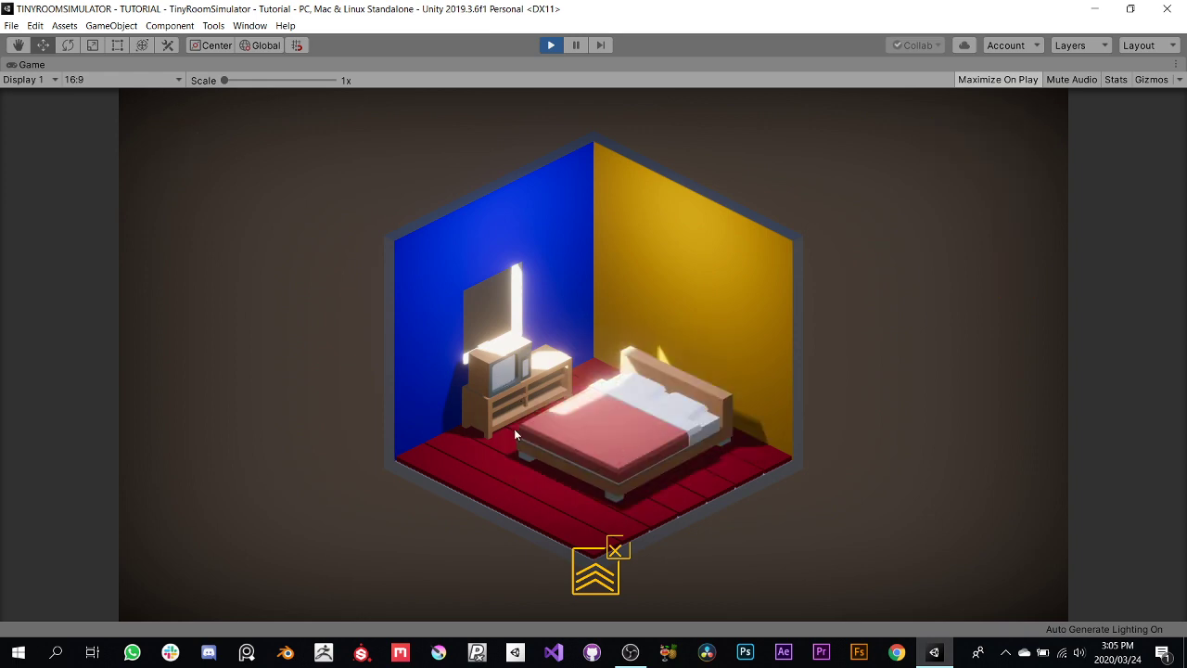
click(581, 566)
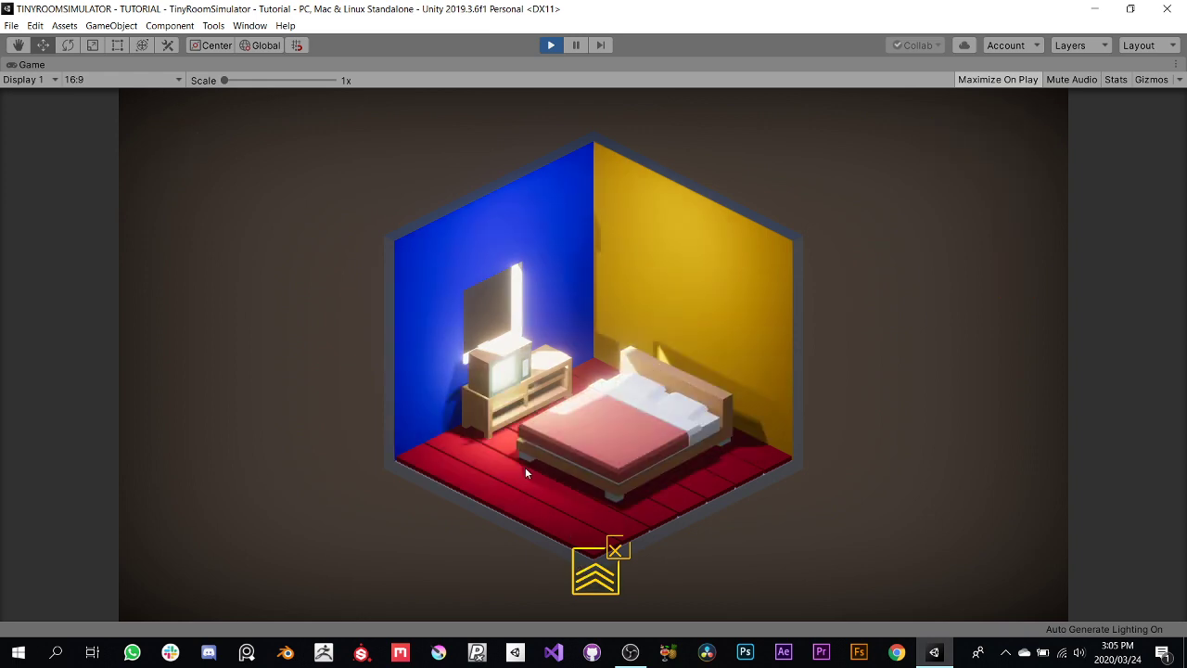
click(616, 550)
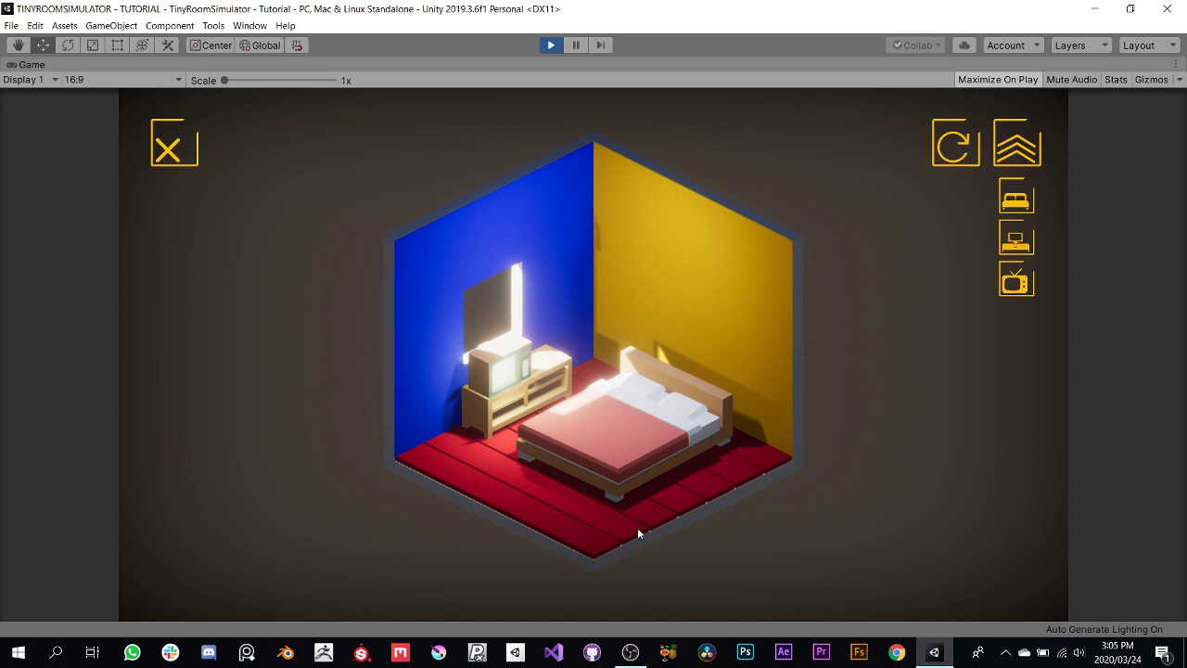
click(551, 45)
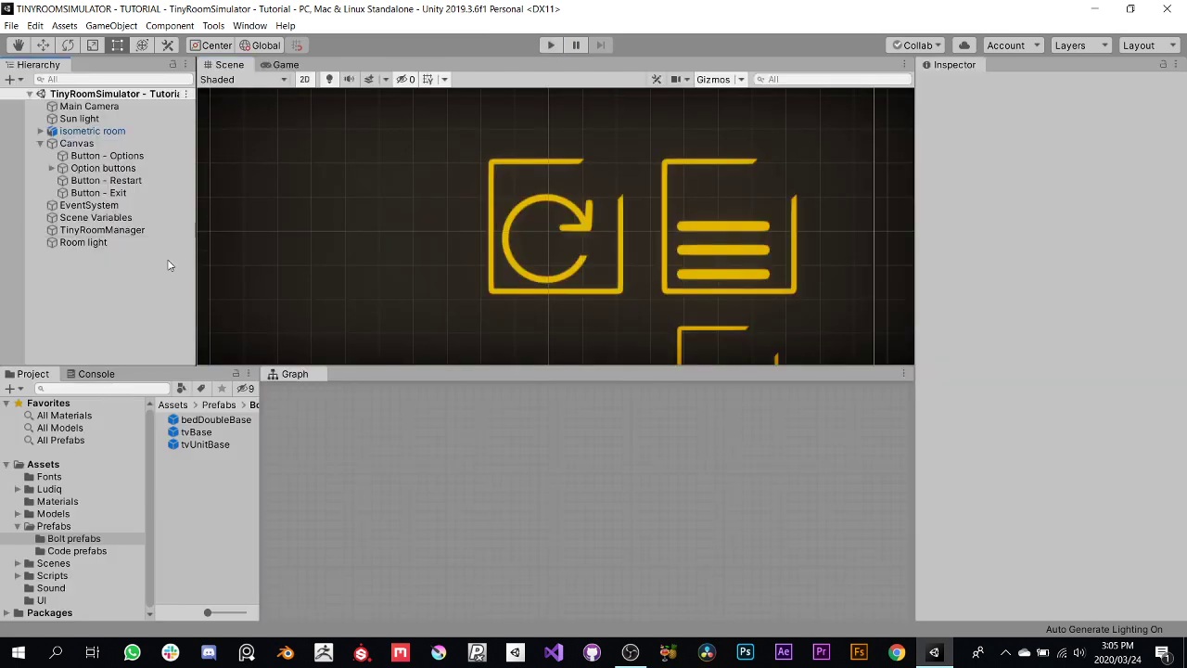
- Collapse the Canvas, examine the full UI layout in the Scene view, and return to the Game view
click(40, 143)
scroll(496, 204, down, 6)
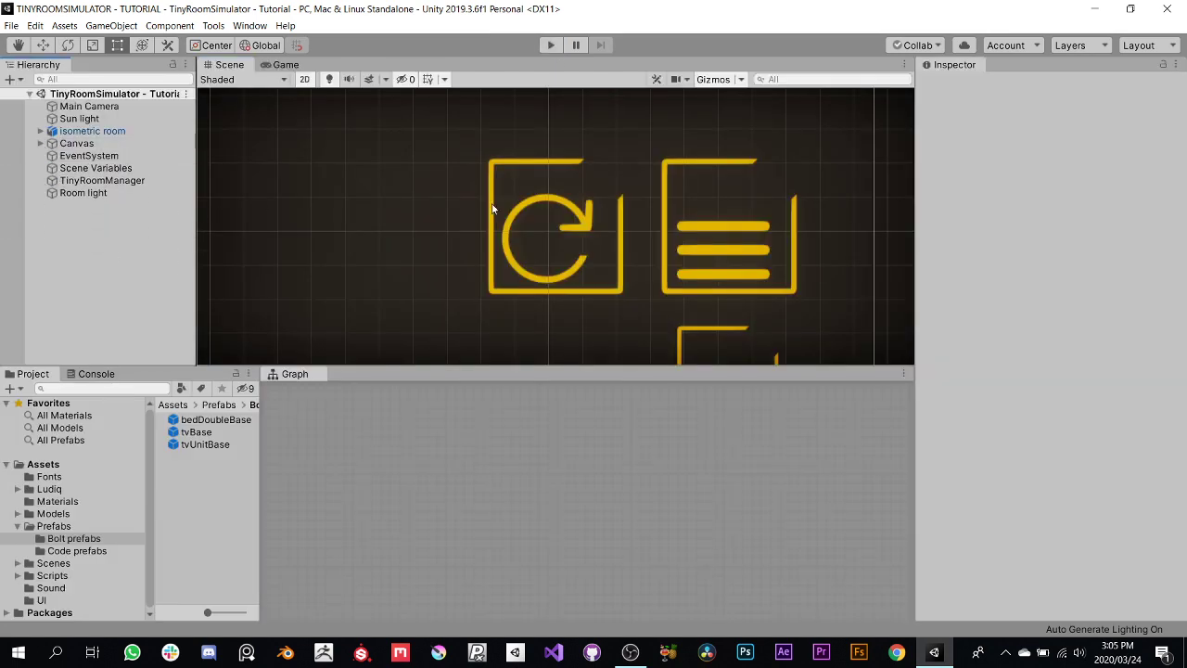
middle_drag(618, 208, 685, 133)
scroll(642, 166, down, 12)
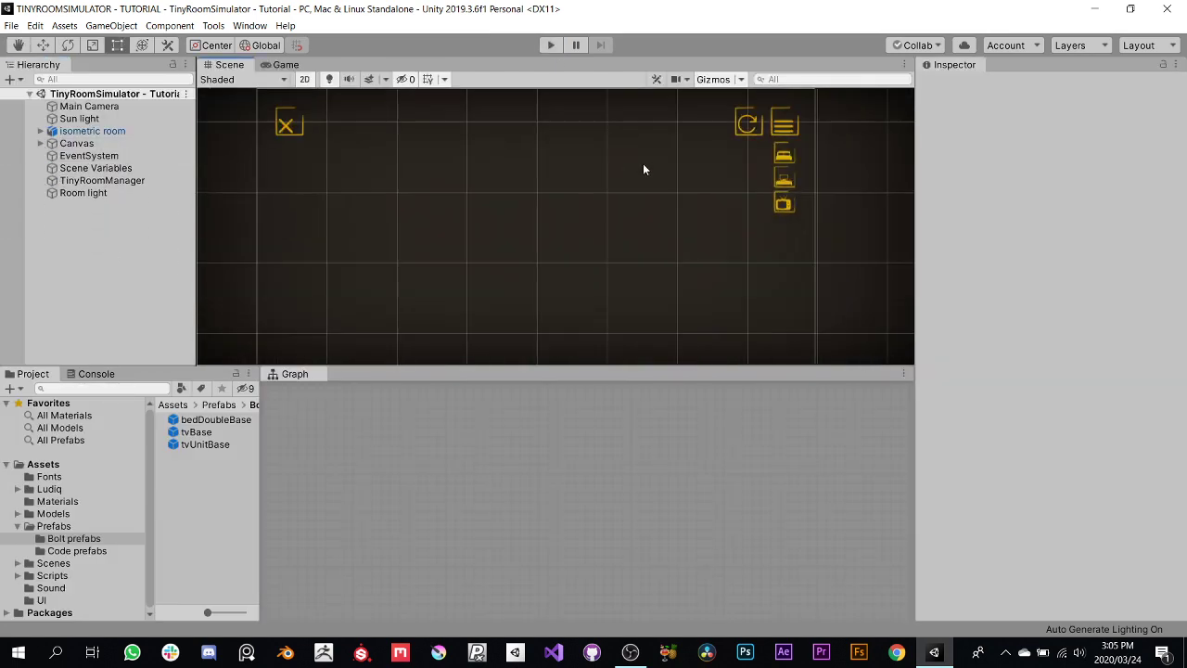
middle_drag(612, 184, 588, 193)
scroll(588, 193, up, 1)
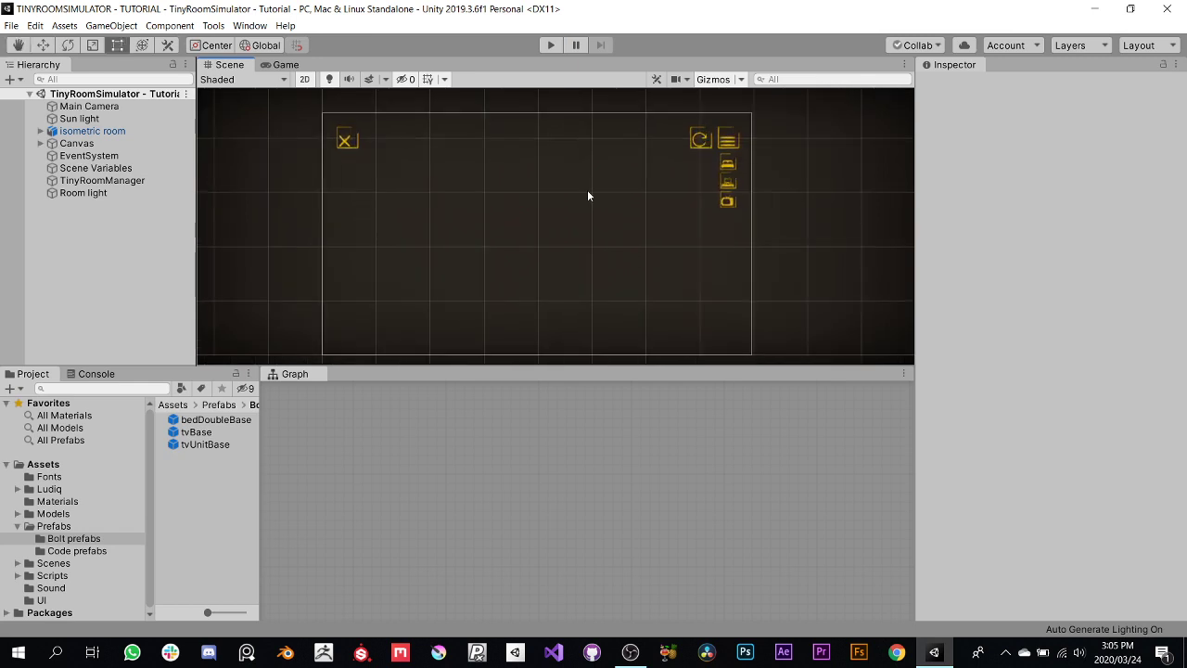
click(272, 65)
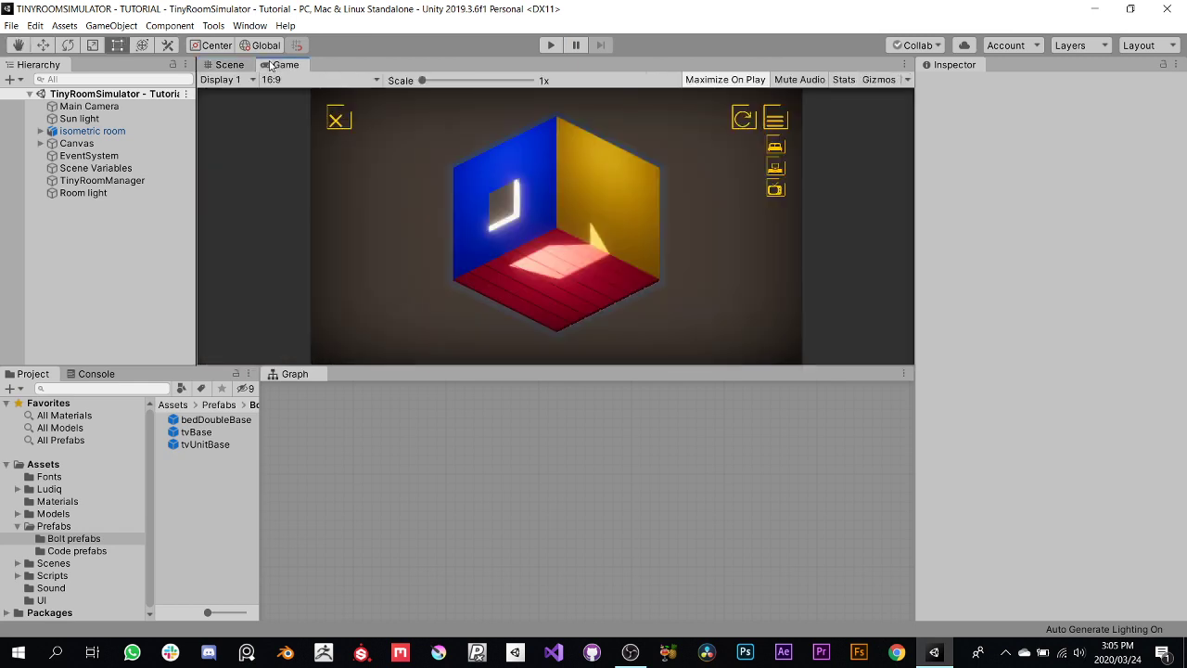